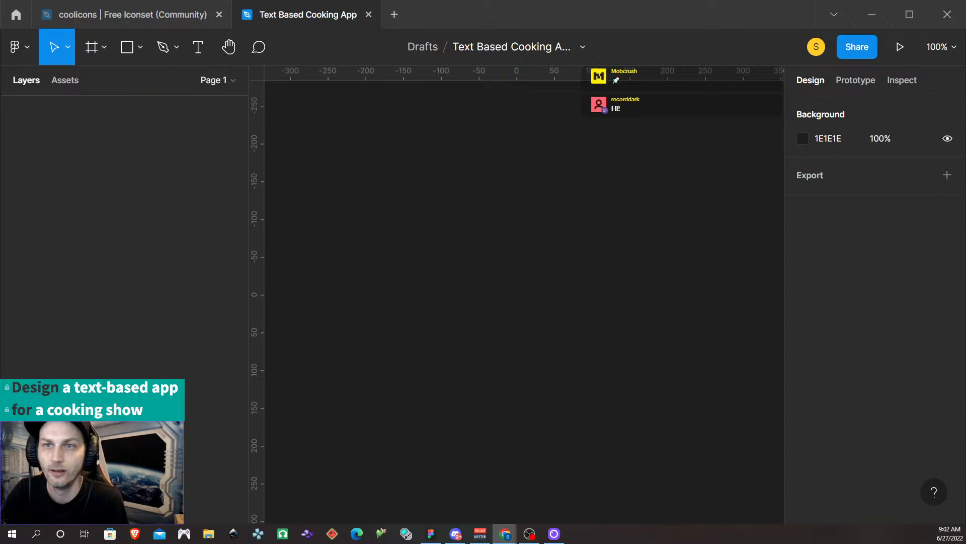
- Bring up the roast beef recipe page in the browser, allow all cookies, and look over the page in the maximized window
{"action": "left_click_drag", "start_coordinate": [0, 229], "coordinate": [551, 23]}
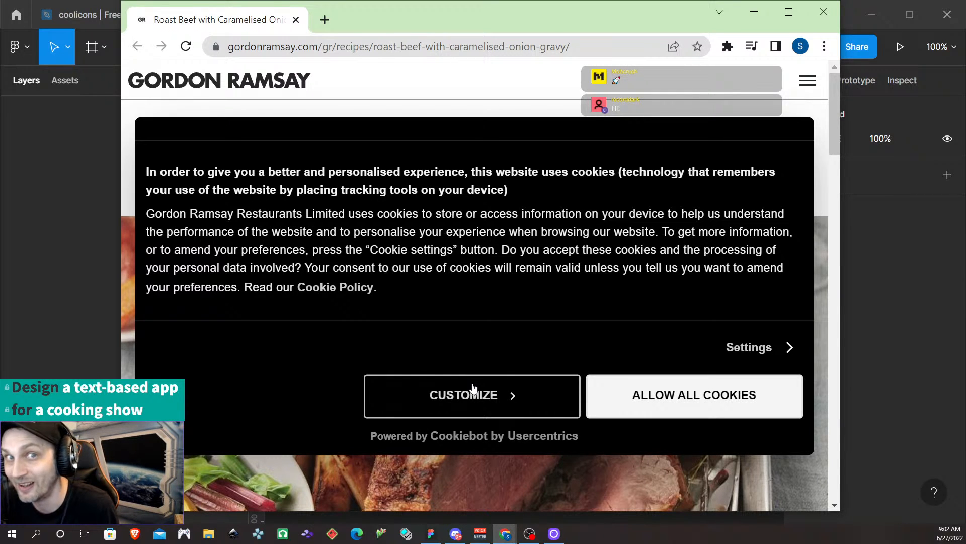
{"action": "left_click", "coordinate": [654, 395]}
{"action": "scroll", "coordinate": [627, 292], "scroll_direction": "down", "scroll_amount": 2}
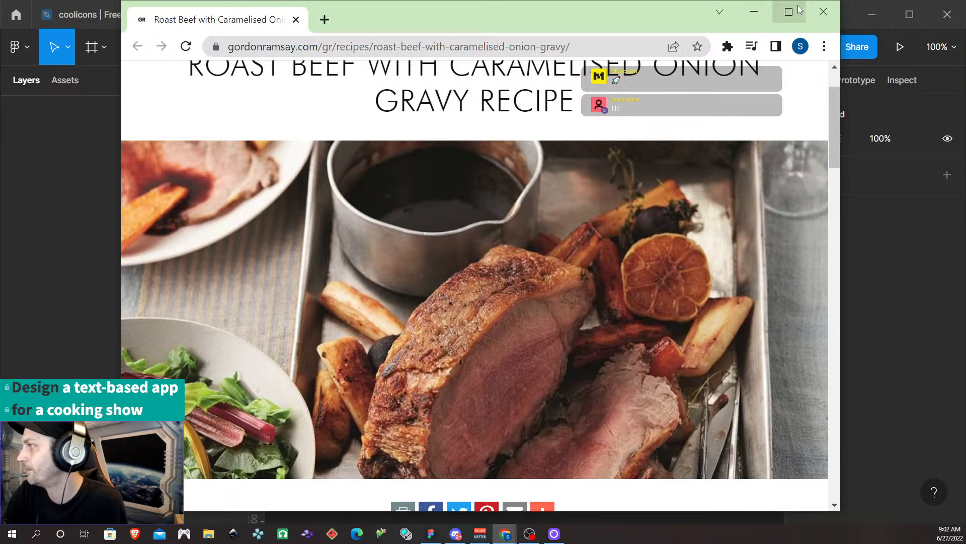
{"action": "left_click", "coordinate": [781, 14]}
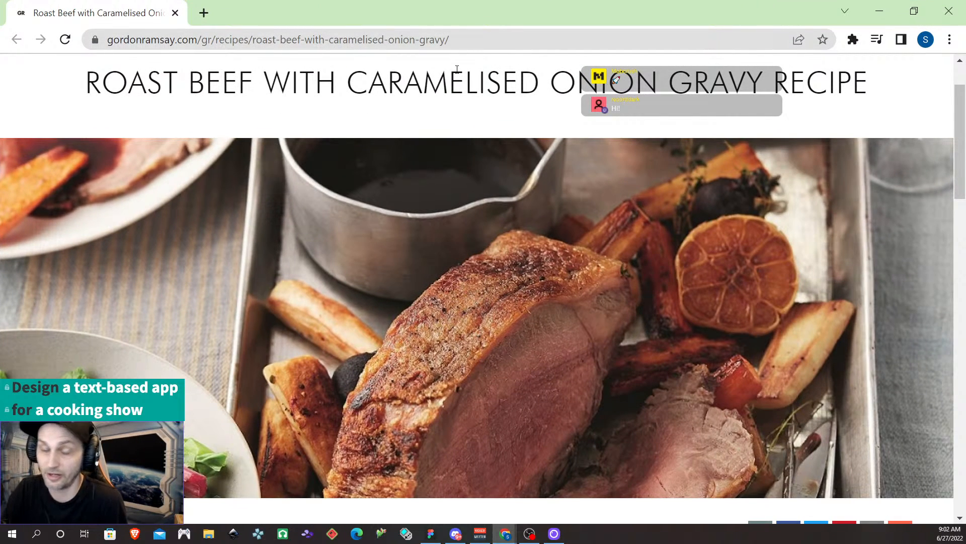
{"action": "scroll", "coordinate": [637, 237], "scroll_direction": "down", "scroll_amount": 2}
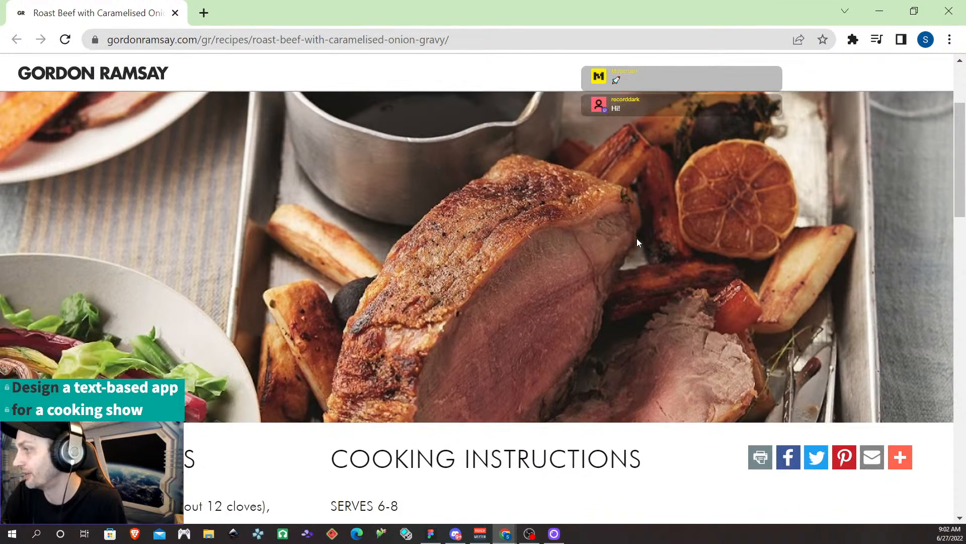
{"action": "scroll", "coordinate": [637, 237], "scroll_direction": "up", "scroll_amount": 1}
{"action": "scroll", "coordinate": [948, 134], "scroll_direction": "down", "scroll_amount": 1}
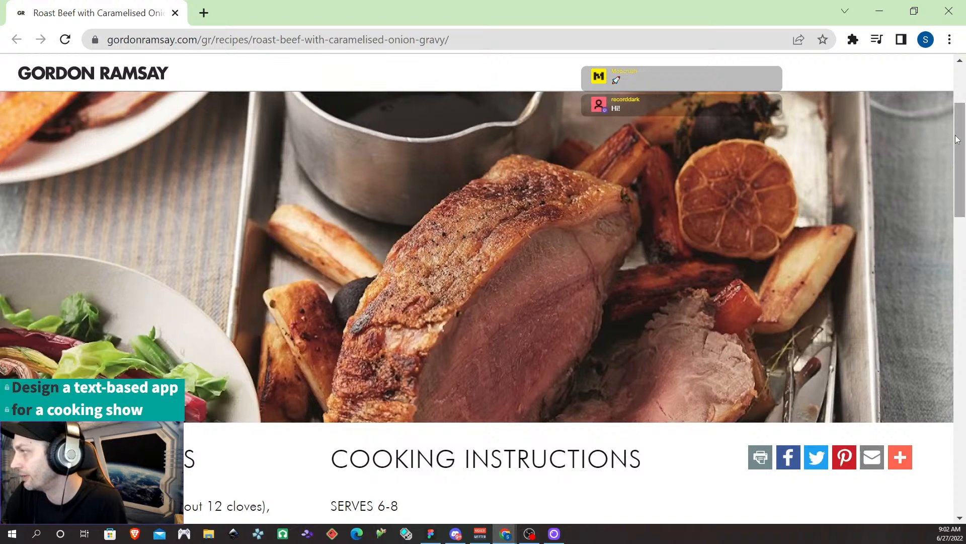
{"action": "left_click_drag", "start_coordinate": [960, 140], "coordinate": [959, 100]}
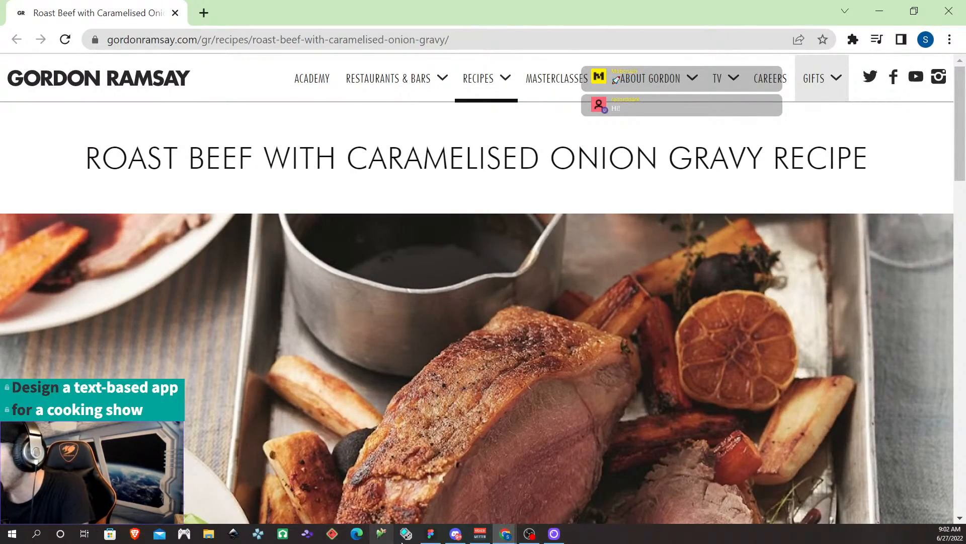
- Switch to Figma and add an iPhone 13 / 13 Pro frame to the empty canvas
{"action": "left_click", "coordinate": [433, 537]}
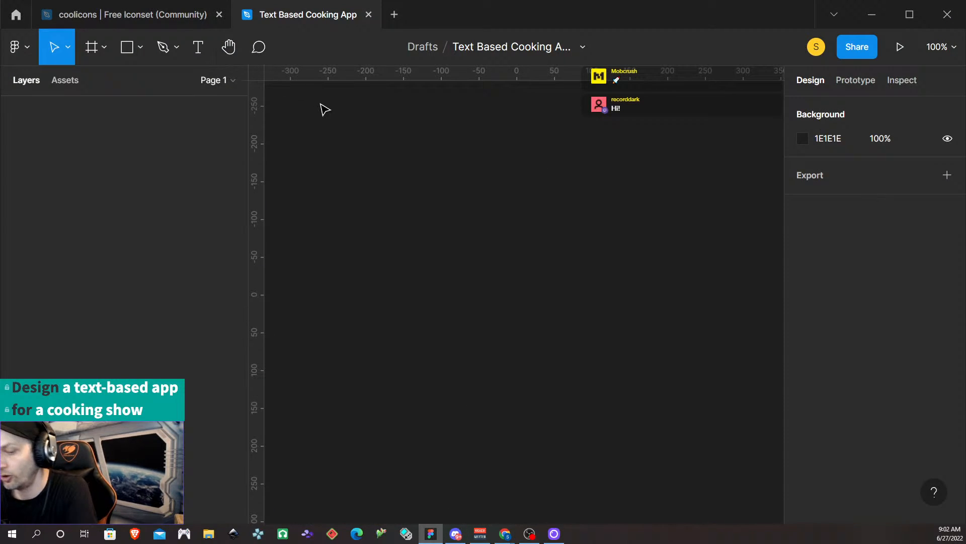
{"action": "key", "text": "f"}
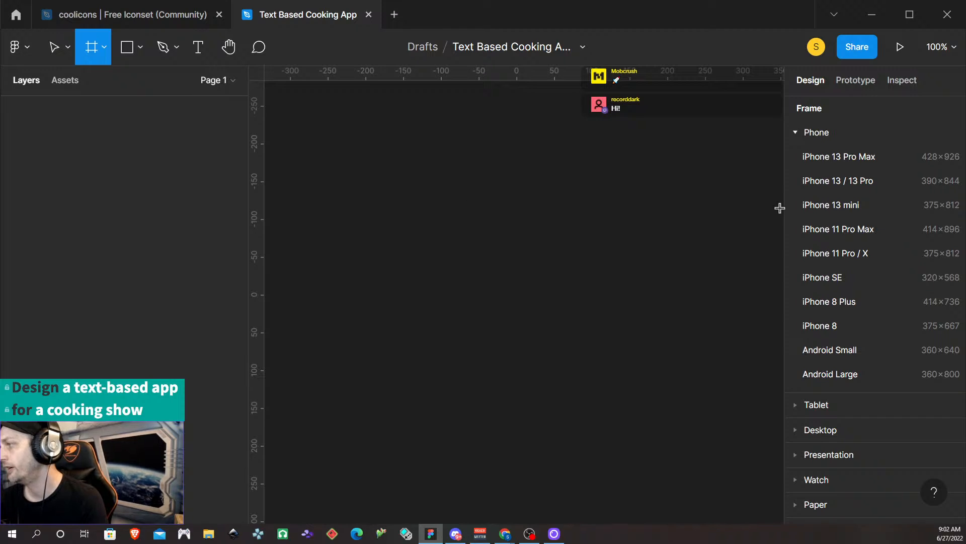
{"action": "left_click", "coordinate": [850, 185]}
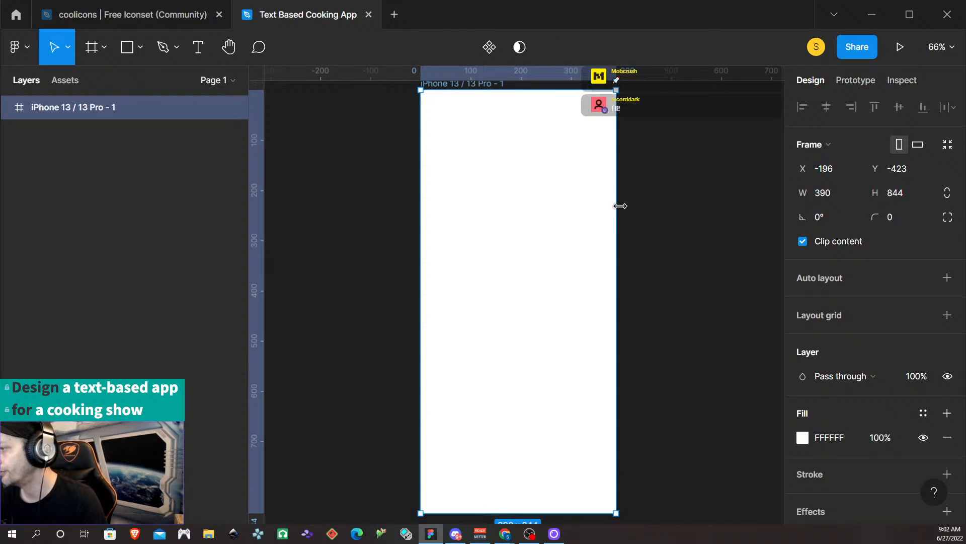
{"action": "scroll", "coordinate": [616, 206], "scroll_direction": "down", "scroll_amount": 1}
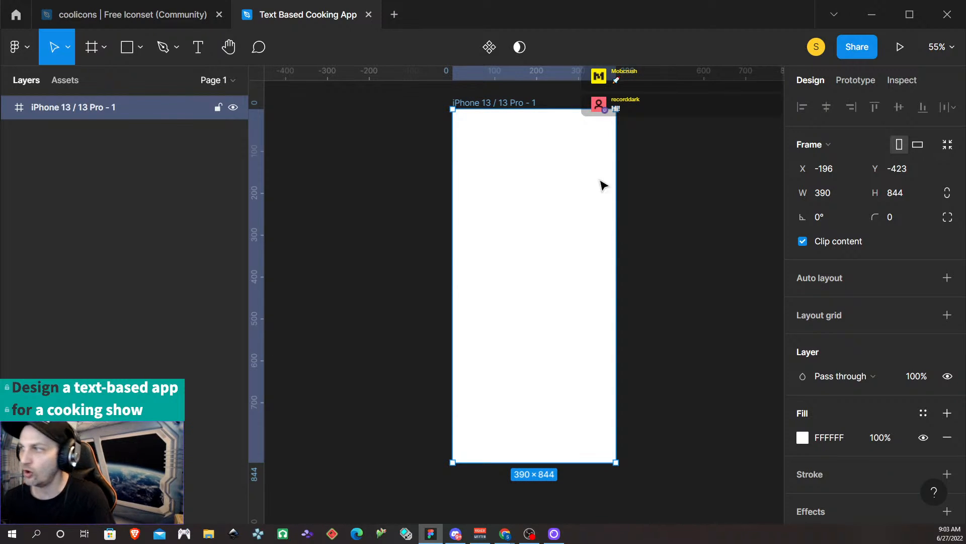
- Place a rectangle on the canvas beside the phone frame and set its size to 16 × 9
{"action": "left_click", "coordinate": [130, 46]}
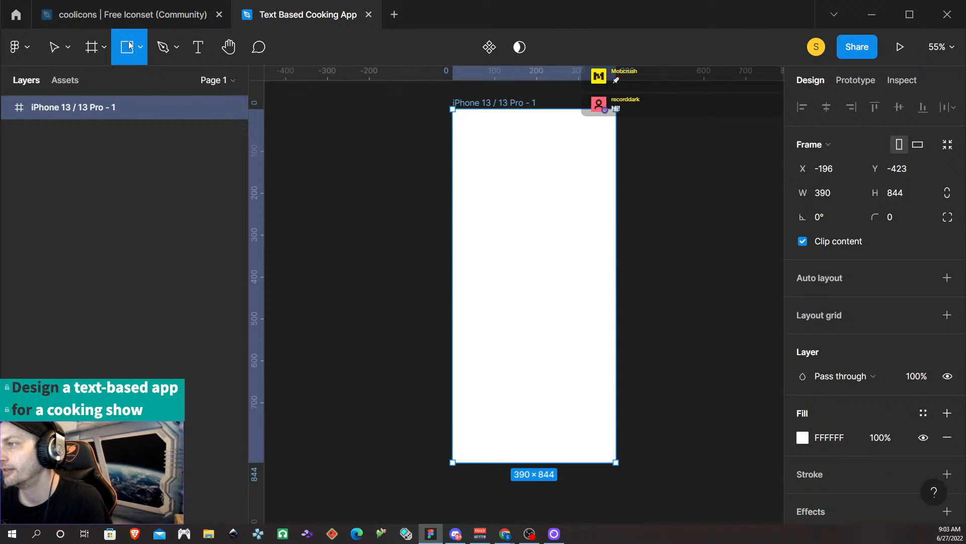
{"action": "left_click", "coordinate": [312, 203]}
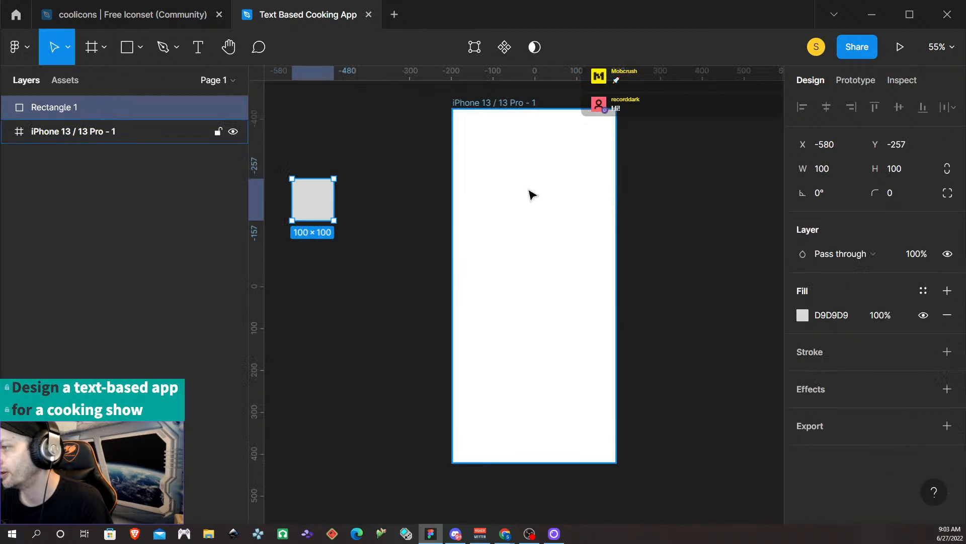
{"action": "left_click", "coordinate": [839, 172]}
{"action": "type", "text": "1"}
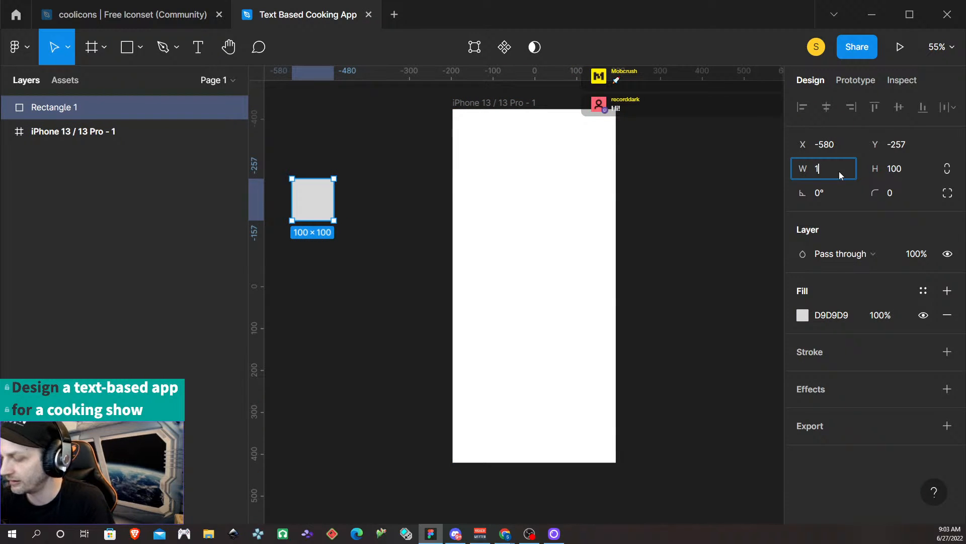
{"action": "type", "text": "6"}
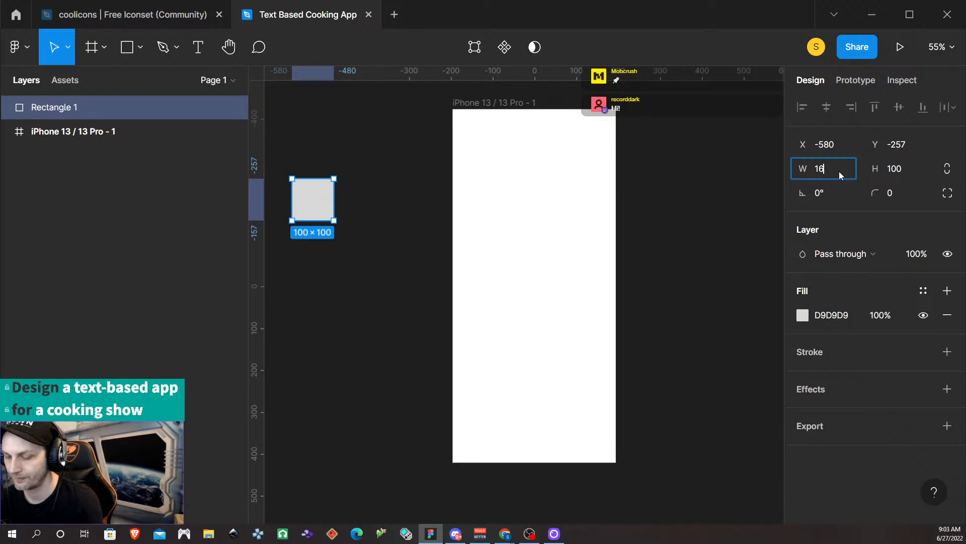
{"action": "key", "text": "Tab"}
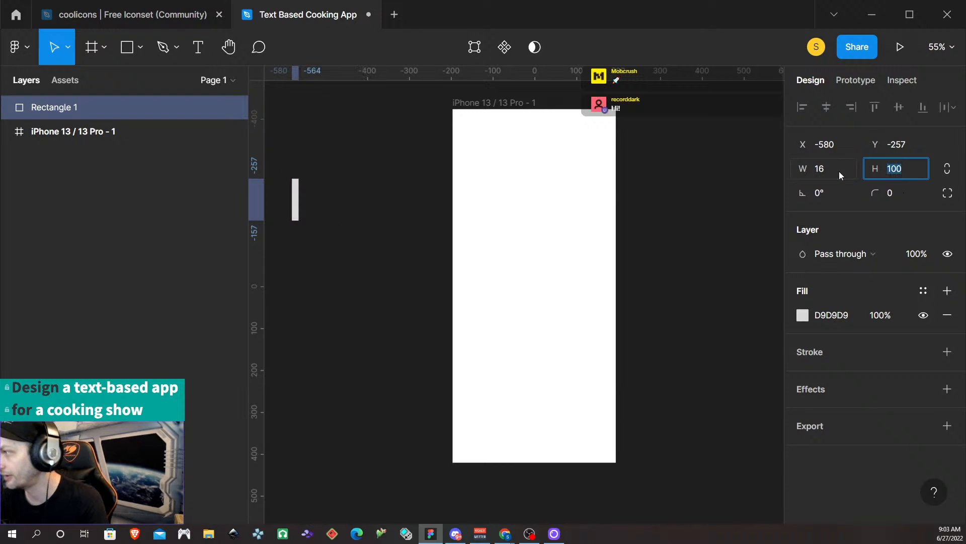
{"action": "type", "text": "9"}
{"action": "key", "text": "Return"}
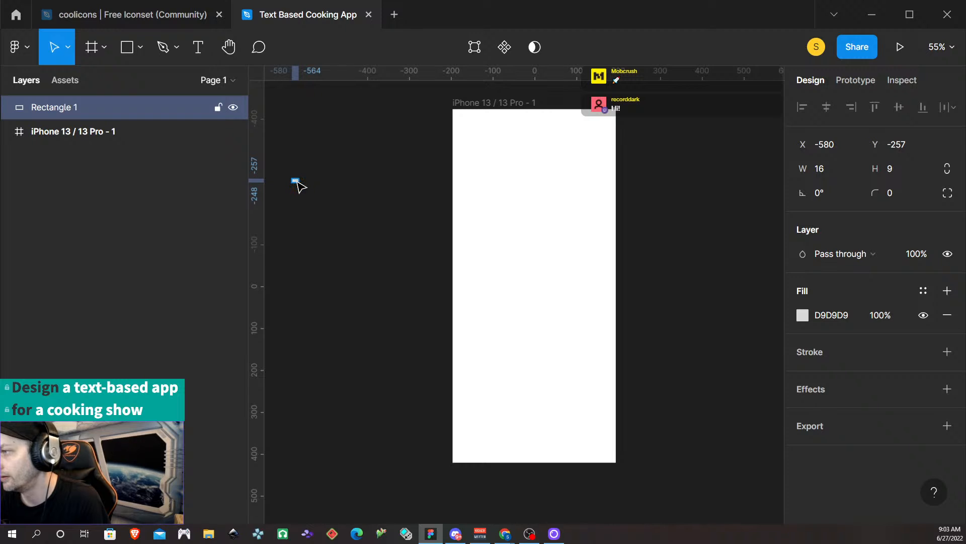
- Scale the rectangle up proportionally to about 226 × 127 and move it into the upper part of the phone frame
{"action": "scroll", "coordinate": [303, 199], "scroll_direction": "up", "scroll_amount": 3}
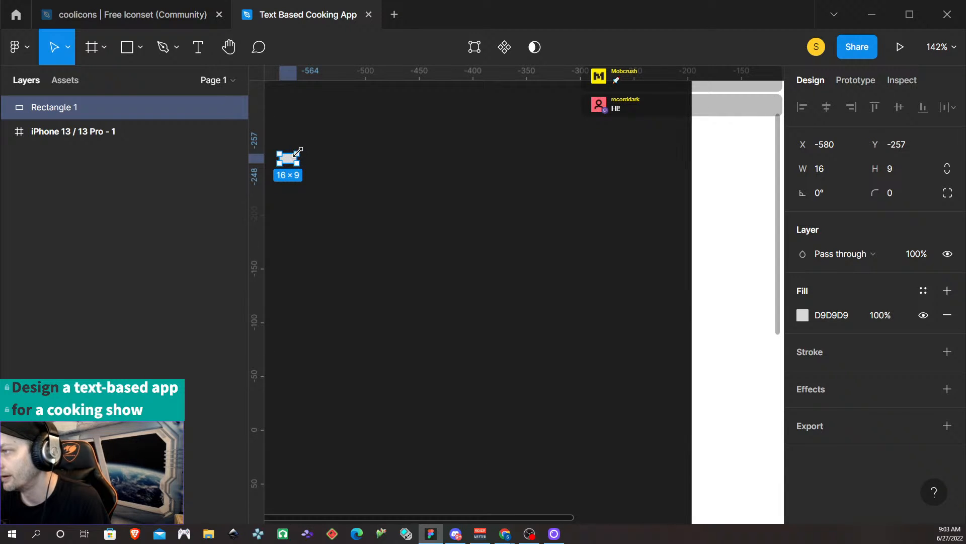
{"action": "left_click_drag", "start_coordinate": [296, 151], "coordinate": [521, 28]}
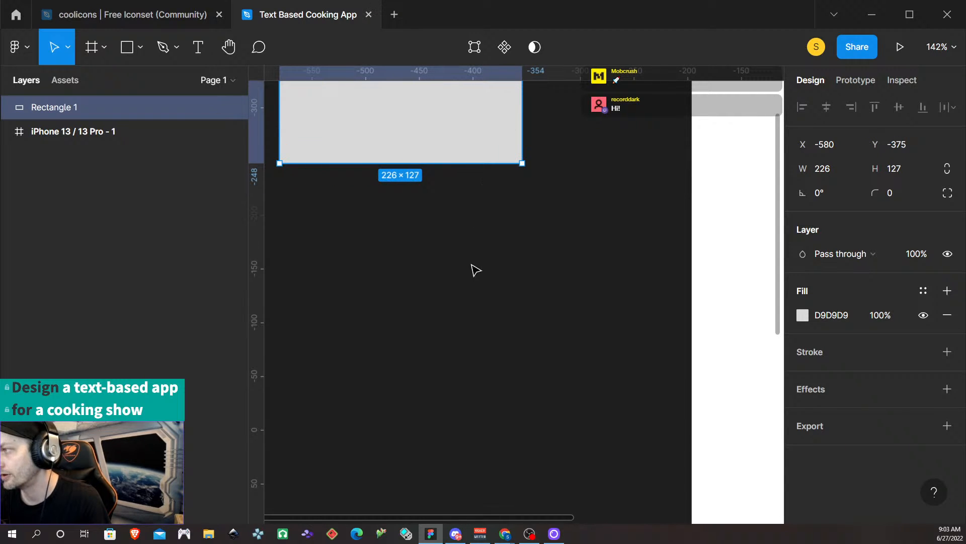
{"action": "scroll", "coordinate": [474, 263], "scroll_direction": "down", "scroll_amount": 3}
{"action": "scroll", "coordinate": [577, 191], "scroll_direction": "left", "scroll_amount": 3}
{"action": "left_click_drag", "start_coordinate": [577, 191], "coordinate": [686, 218]}
{"action": "scroll", "coordinate": [686, 218], "scroll_direction": "down", "scroll_amount": 3}
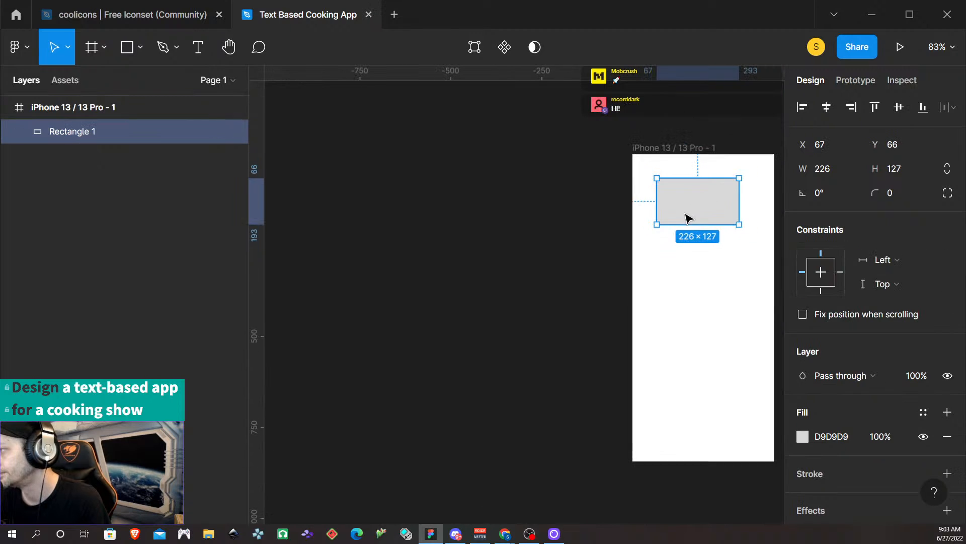
- Shift the rectangle horizontally within the phone frame to X 48
{"action": "scroll", "coordinate": [733, 271], "scroll_direction": "right", "scroll_amount": 5}
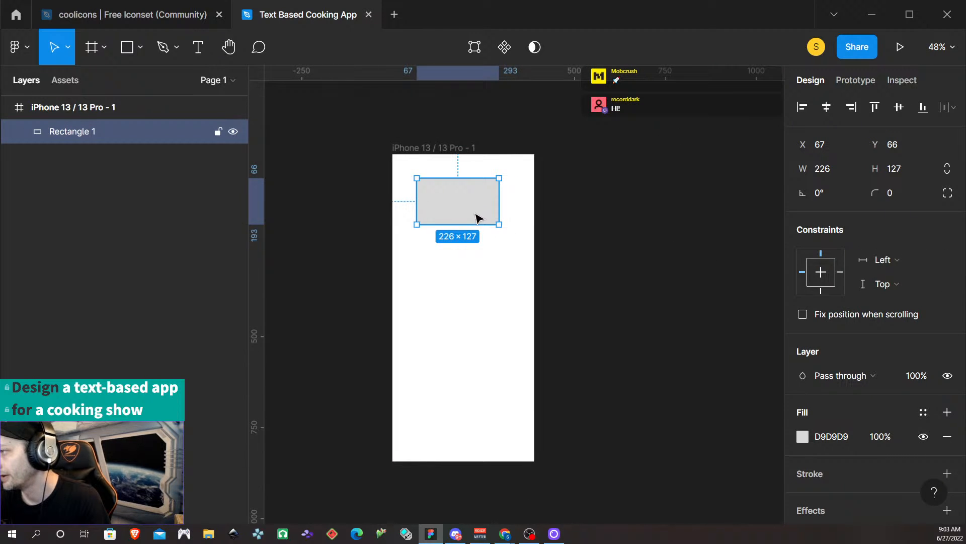
{"action": "left_click_drag", "start_coordinate": [471, 209], "coordinate": [463, 207]}
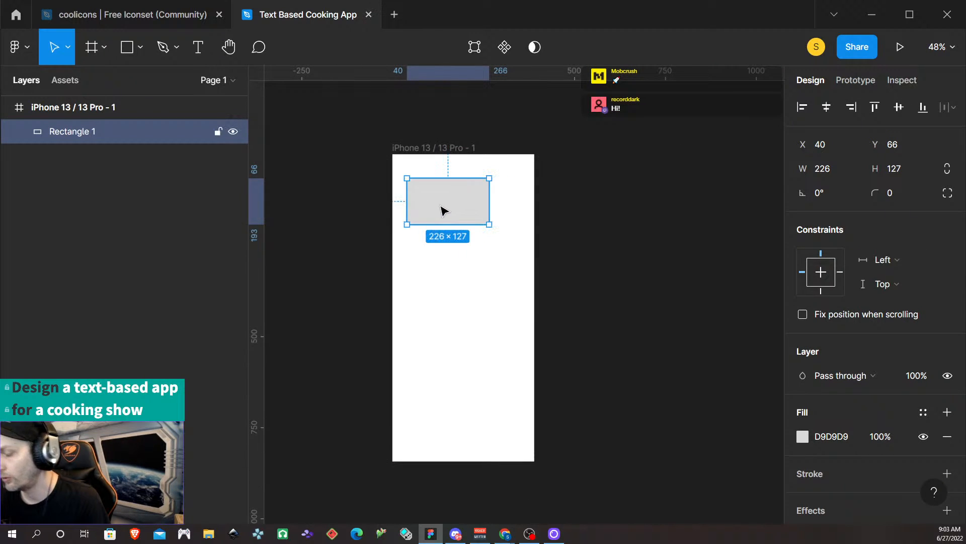
{"action": "key", "text": "alt"}
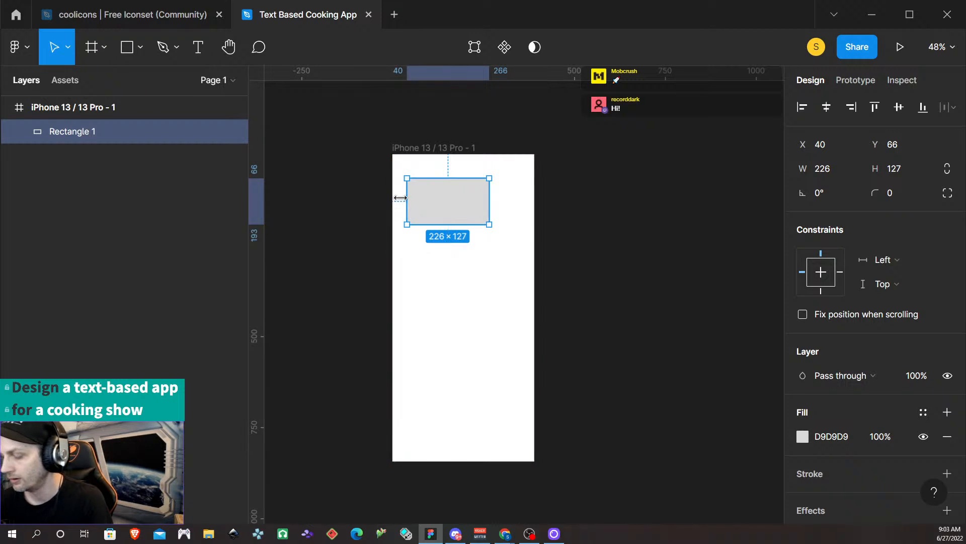
{"action": "key", "text": "shift+Right"}
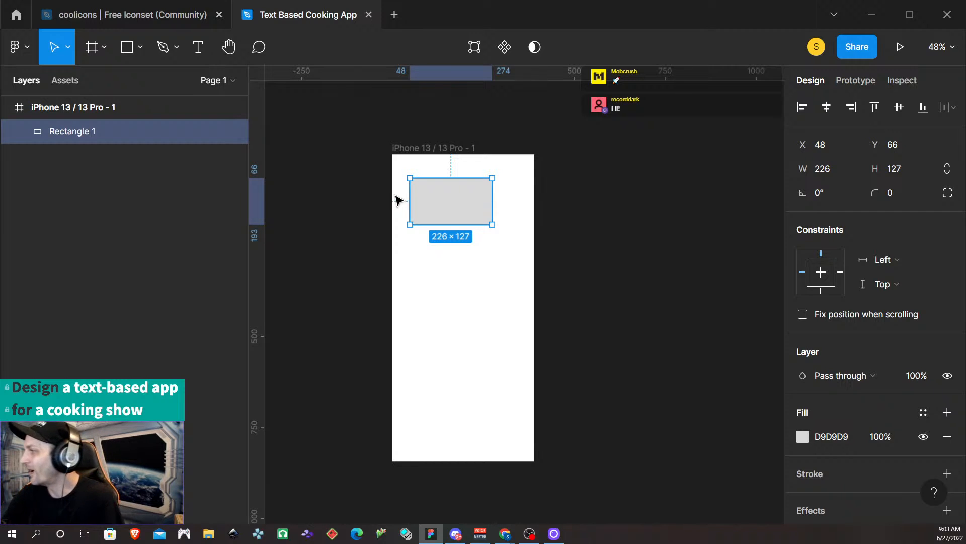
- Lock the rectangle's proportions, increase its width by 68 to 294, and check its margins to the frame
{"action": "left_click", "coordinate": [948, 168]}
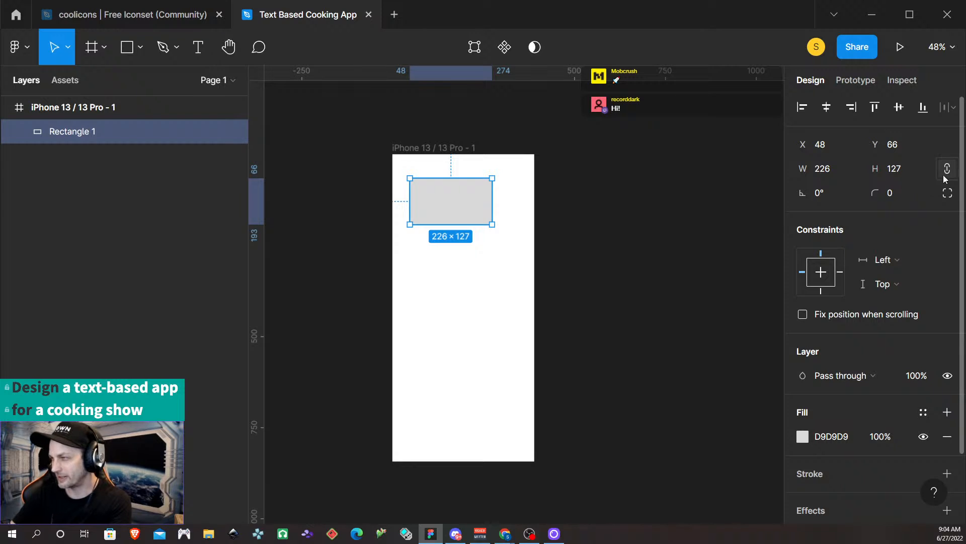
{"action": "key", "text": "alt"}
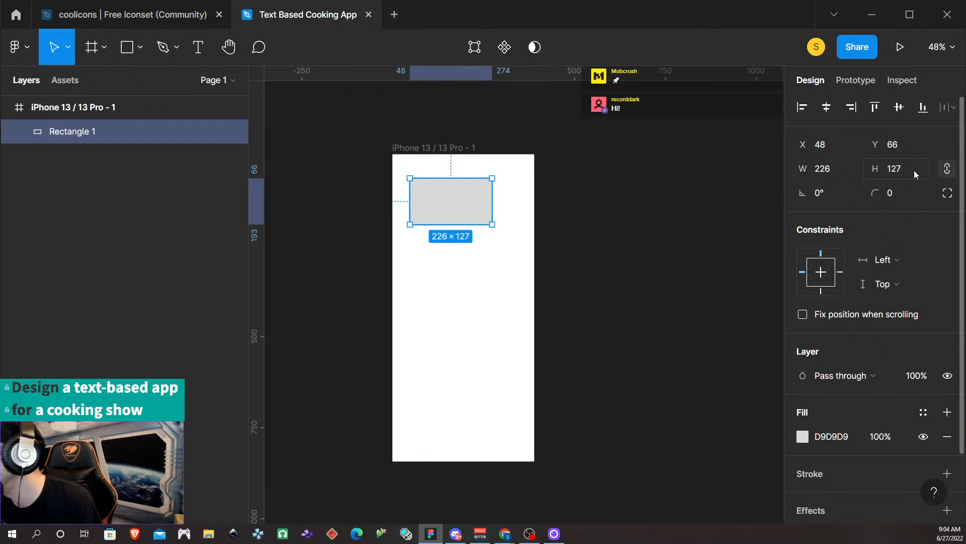
{"action": "left_click", "coordinate": [844, 173]}
{"action": "left_click", "coordinate": [838, 171]}
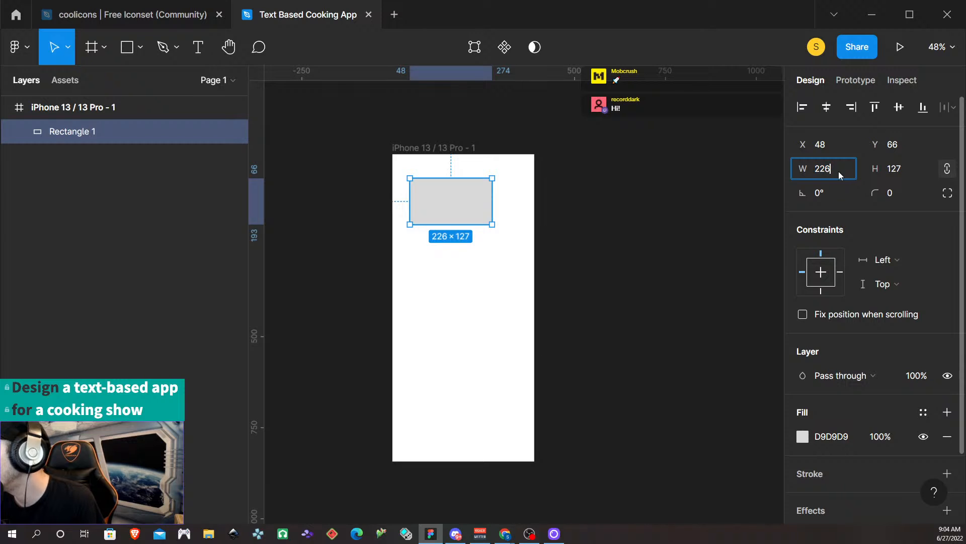
{"action": "type", "text": "+68"}
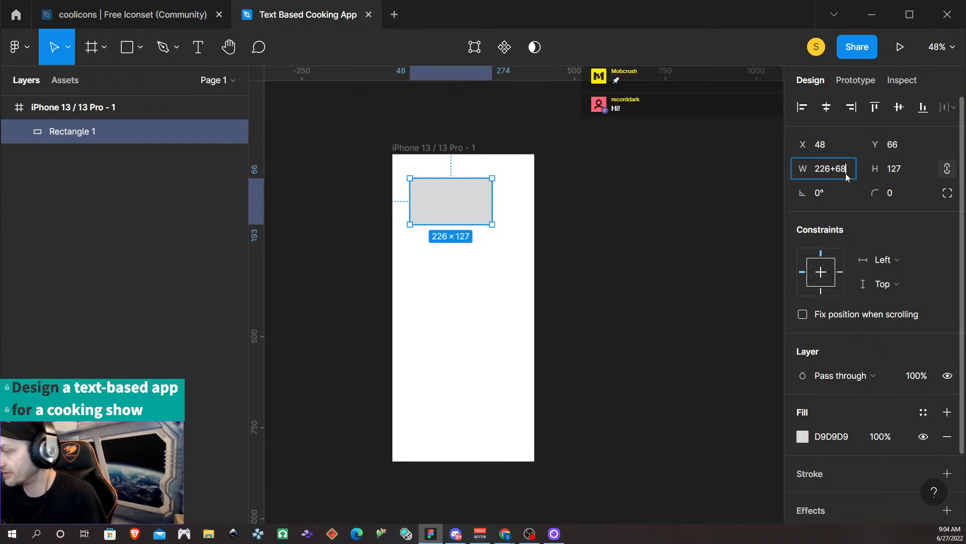
{"action": "key", "text": "Return"}
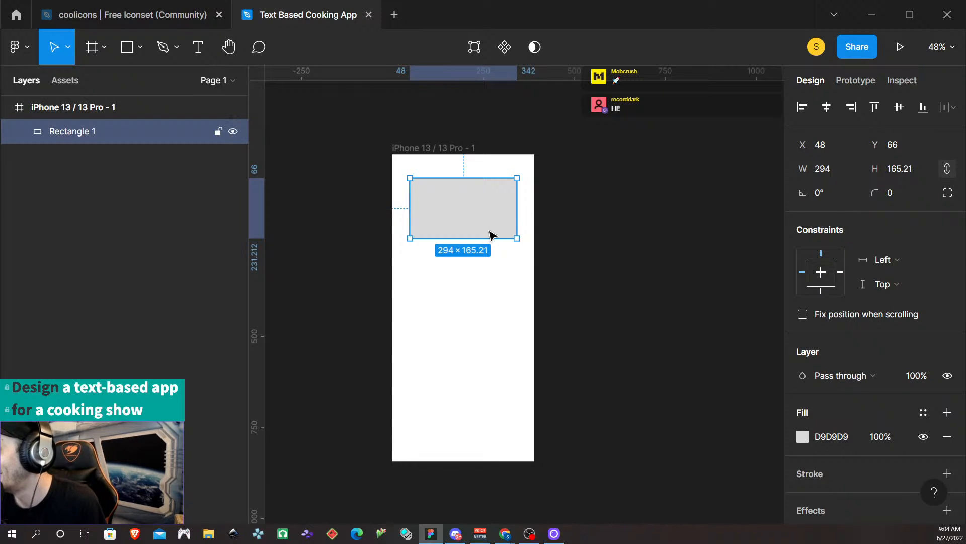
{"action": "key", "text": "alt"}
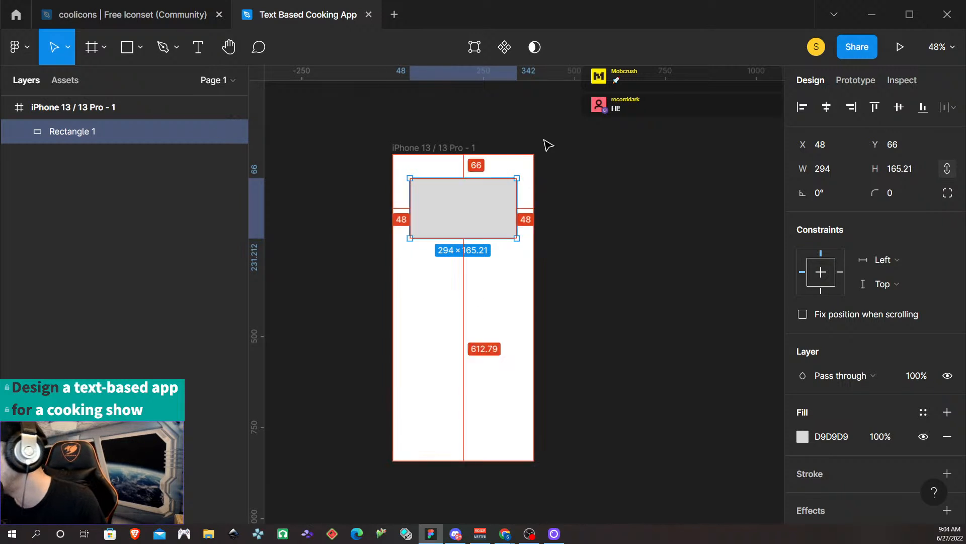
- Unlock the rectangle's proportions and round its height to 165, removing the decimals
{"action": "left_click", "coordinate": [921, 172]}
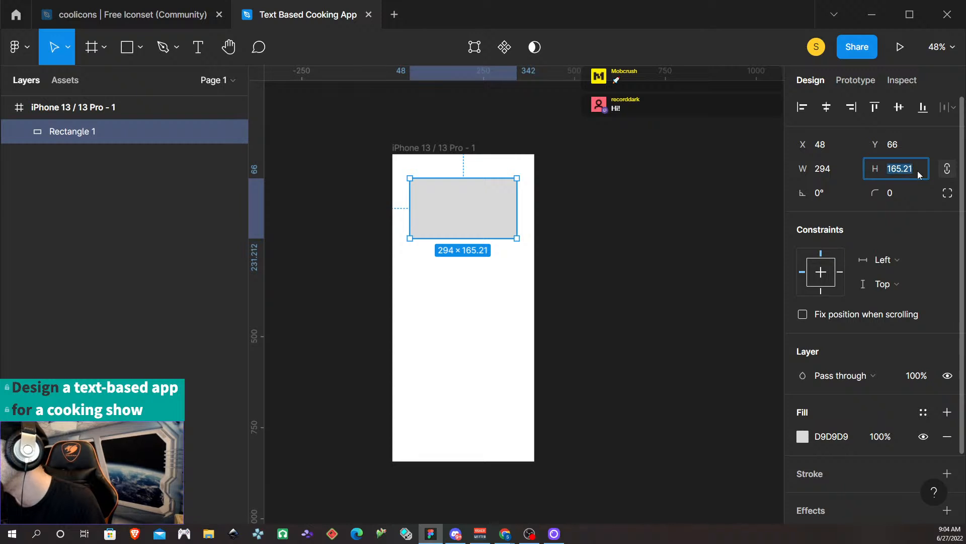
{"action": "left_click", "coordinate": [921, 174]}
{"action": "double_click", "coordinate": [920, 171]}
{"action": "left_click_drag", "start_coordinate": [920, 171], "coordinate": [905, 175]}
{"action": "key", "text": "BackSpace"}
{"action": "key", "text": "Return"}
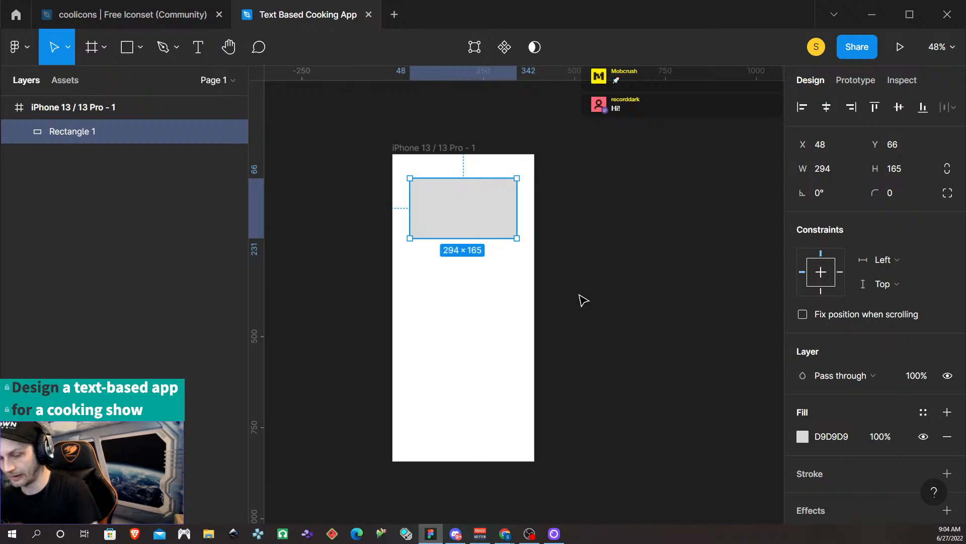
- Check the rectangle's spacing to the edges of the phone frame, especially the gap above it
{"action": "key", "text": "alt"}
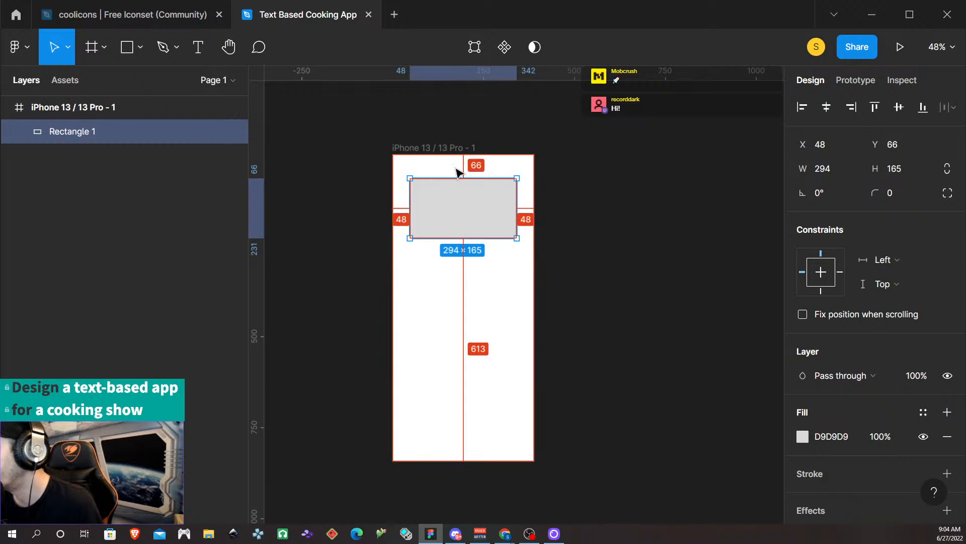
{"action": "key", "text": "alt"}
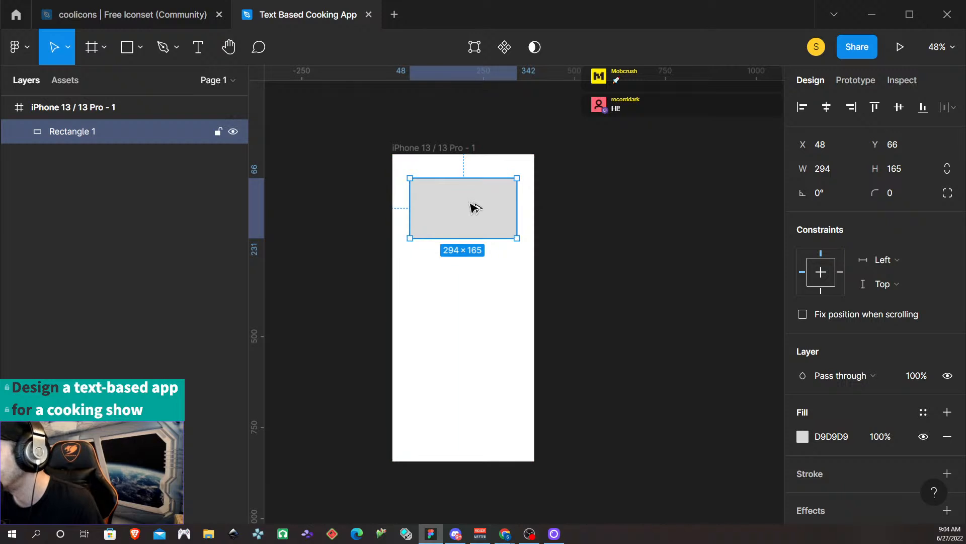
{"action": "scroll", "coordinate": [466, 211], "scroll_direction": "up", "scroll_amount": 1}
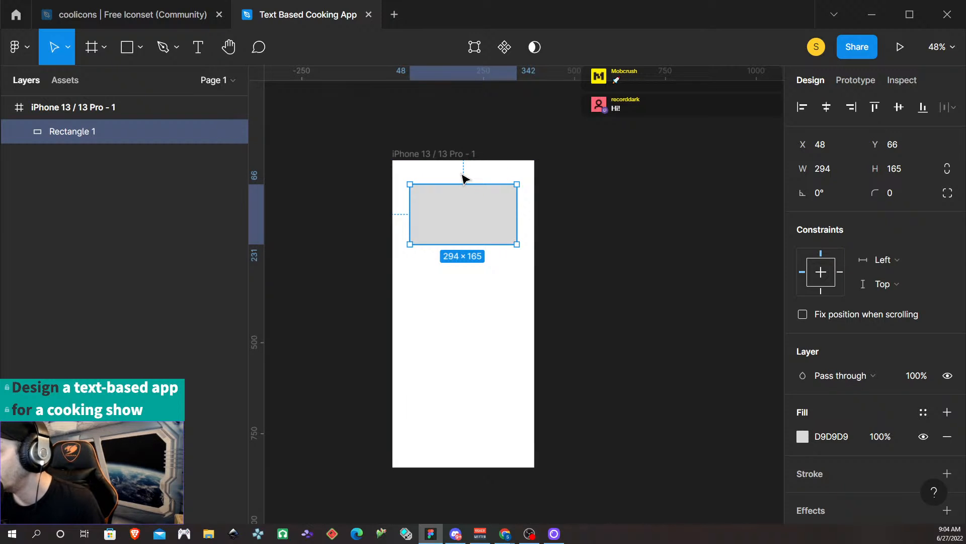
{"action": "key", "text": "alt"}
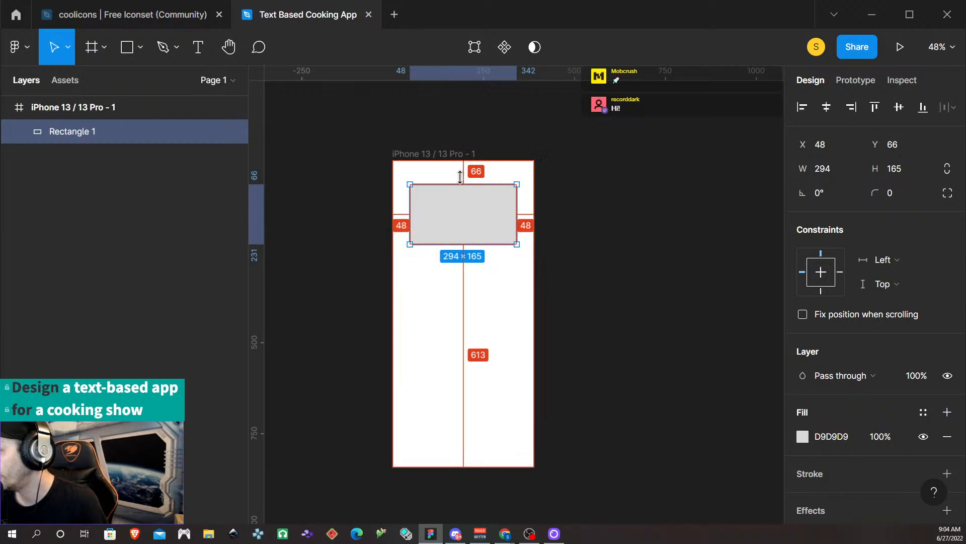
- Move the gray rectangle down within the phone frame to Y 96
{"action": "key", "text": "shift+Down"}
{"action": "key", "text": "shift+Down"}
{"action": "key", "text": "shift+Down"}
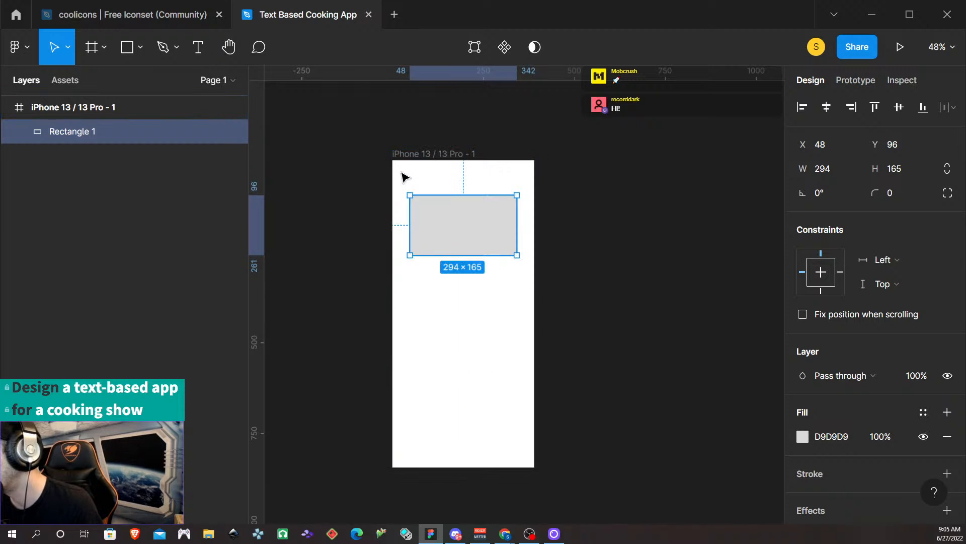
{"action": "scroll", "coordinate": [481, 367], "scroll_direction": "up", "scroll_amount": 1}
{"action": "scroll", "coordinate": [480, 368], "scroll_direction": "down", "scroll_amount": 2}
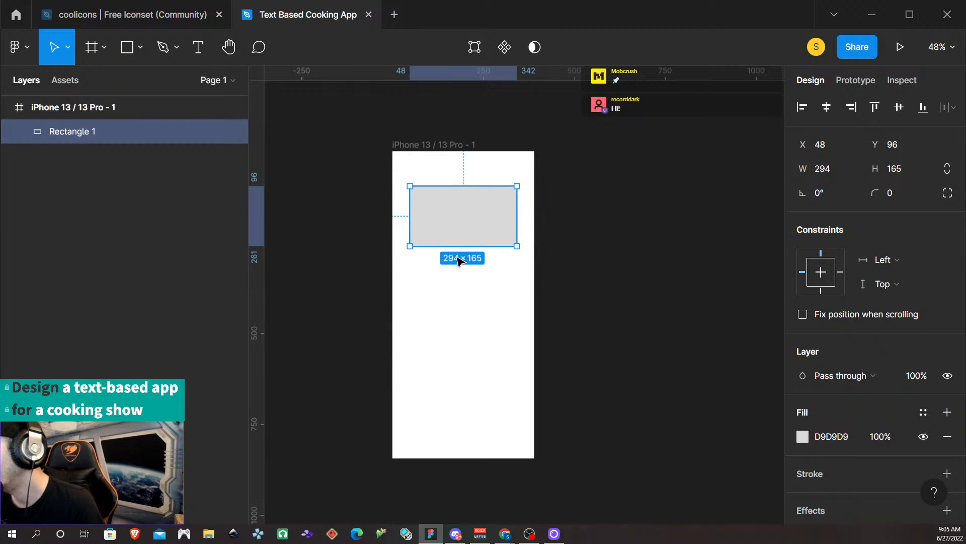
- Draw a triangle about 65 × 65 on the empty canvas beside the phone frame
{"action": "left_click", "coordinate": [142, 48]}
{"action": "left_click", "coordinate": [120, 156]}
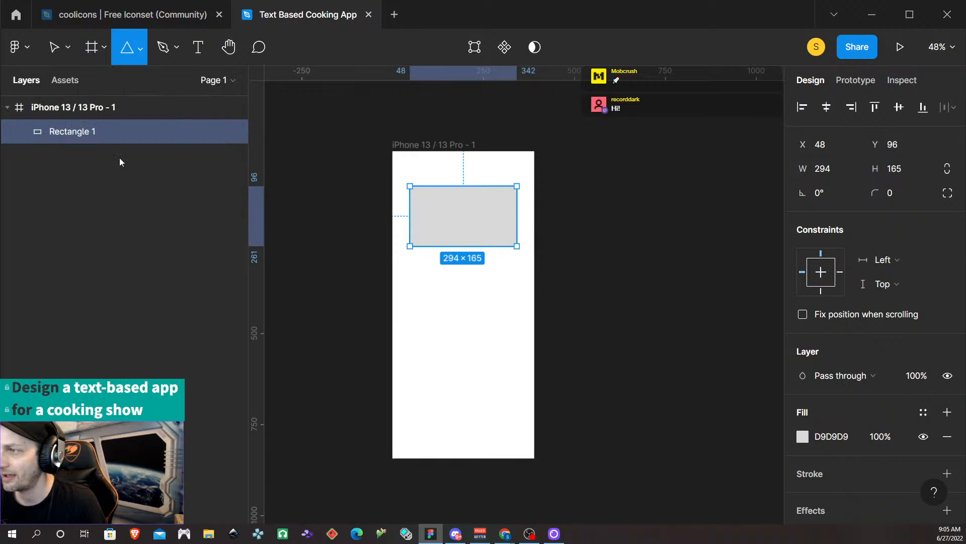
{"action": "left_click_drag", "start_coordinate": [602, 238], "coordinate": [627, 264]}
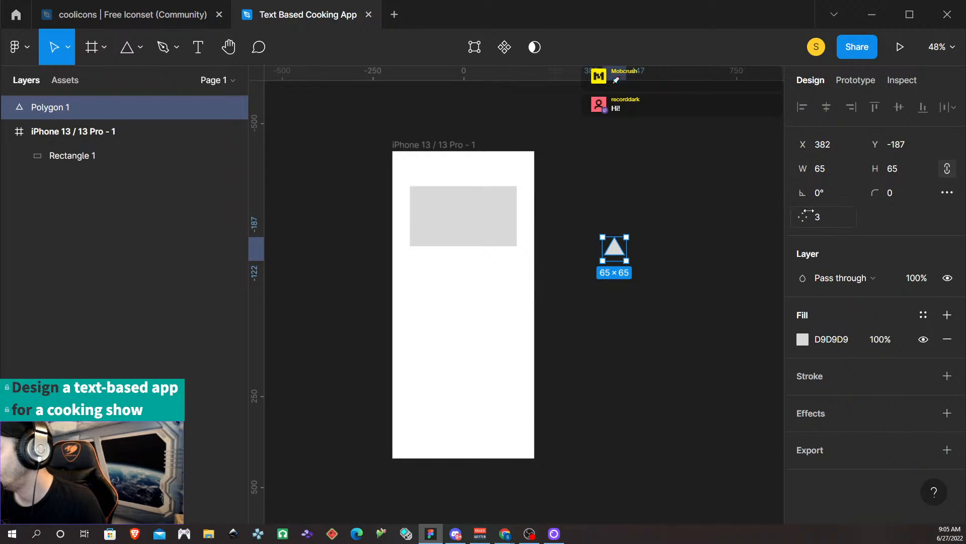
- Rotate the triangle to -90° so that it points right like a play symbol
{"action": "left_click", "coordinate": [825, 195]}
{"action": "type", "text": "90"}
{"action": "key", "text": "Return"}
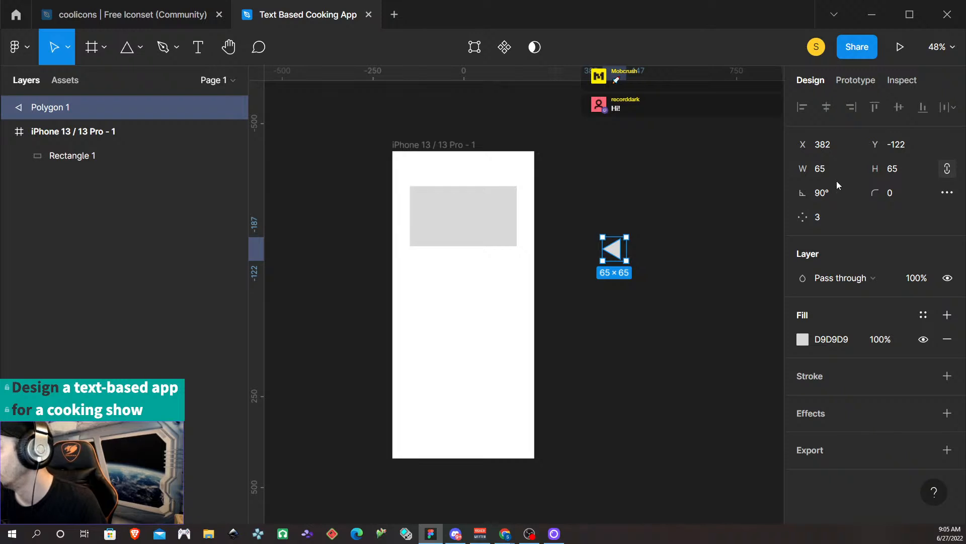
{"action": "left_click", "coordinate": [815, 196]}
{"action": "left_click", "coordinate": [815, 197]}
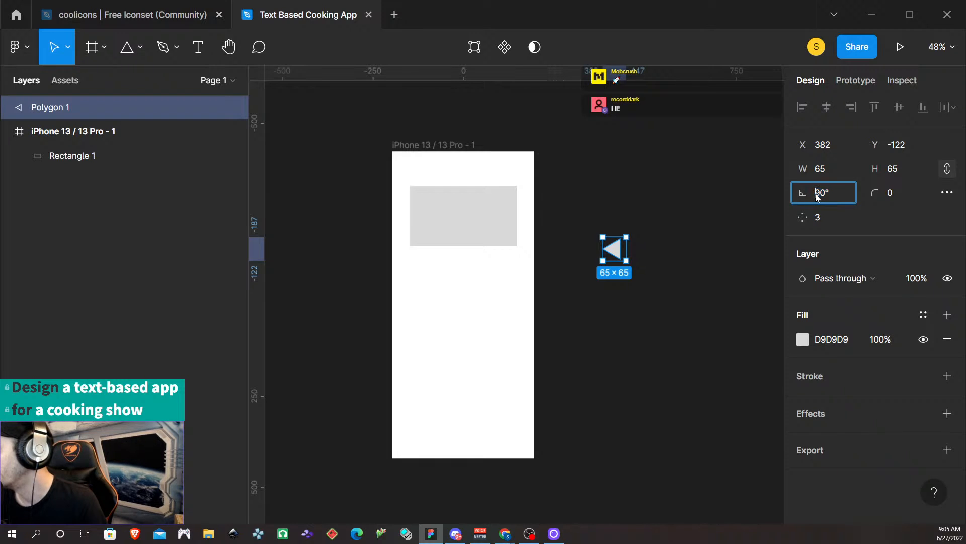
{"action": "type", "text": "-"}
{"action": "key", "text": "Return"}
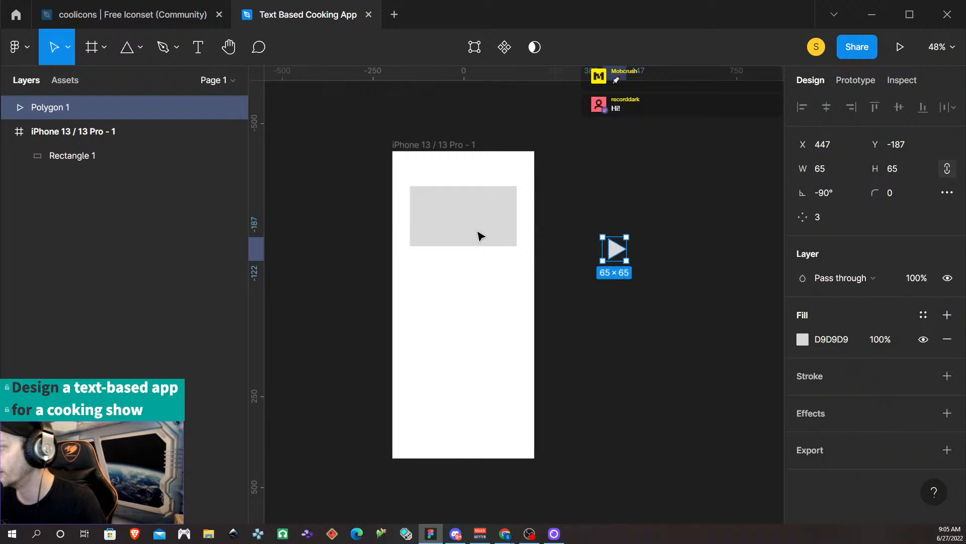
- Give the triangle a darker gray fill and place it at the center of the gray media rectangle
{"action": "left_click", "coordinate": [804, 340]}
{"action": "left_click_drag", "start_coordinate": [607, 224], "coordinate": [466, 219]}
{"action": "left_click", "coordinate": [769, 130]}
{"action": "left_click", "coordinate": [646, 233]}
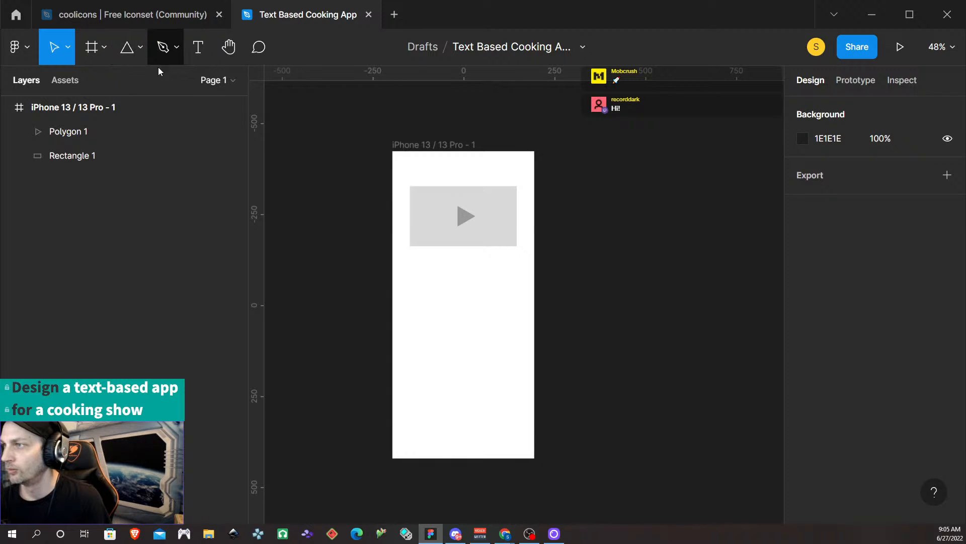
- Add the heading text "INGREDIENTS" below the media rectangle in the phone frame
{"action": "left_click", "coordinate": [198, 47]}
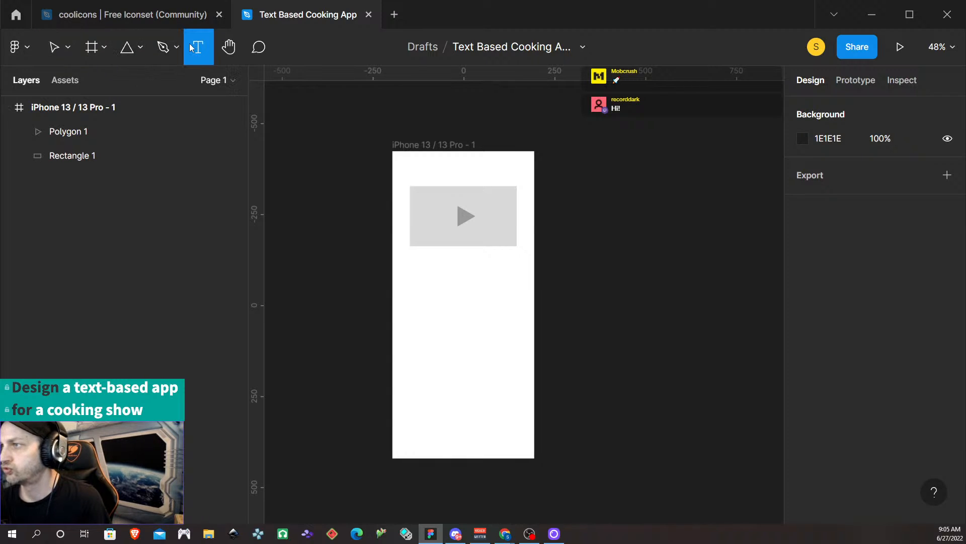
{"action": "left_click", "coordinate": [418, 270]}
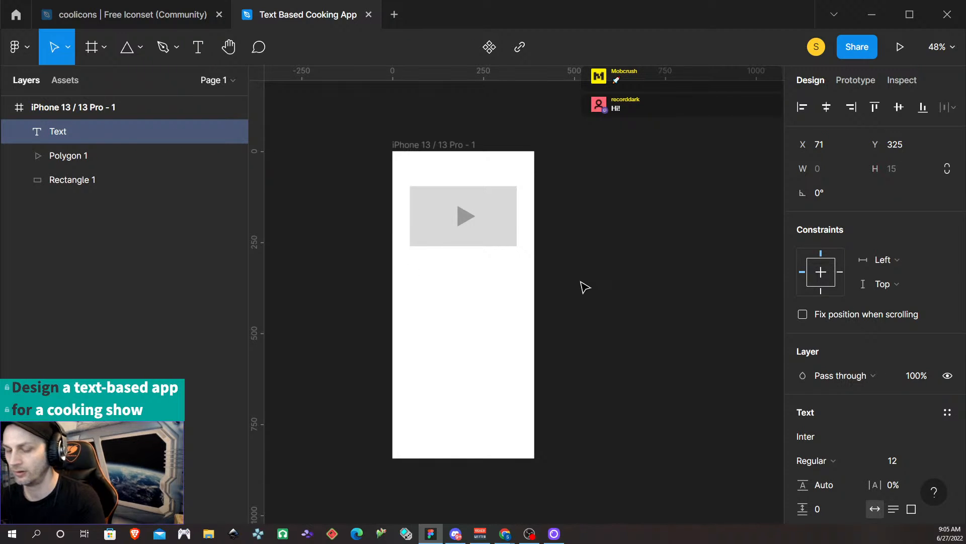
{"action": "type", "text": "INGRE"}
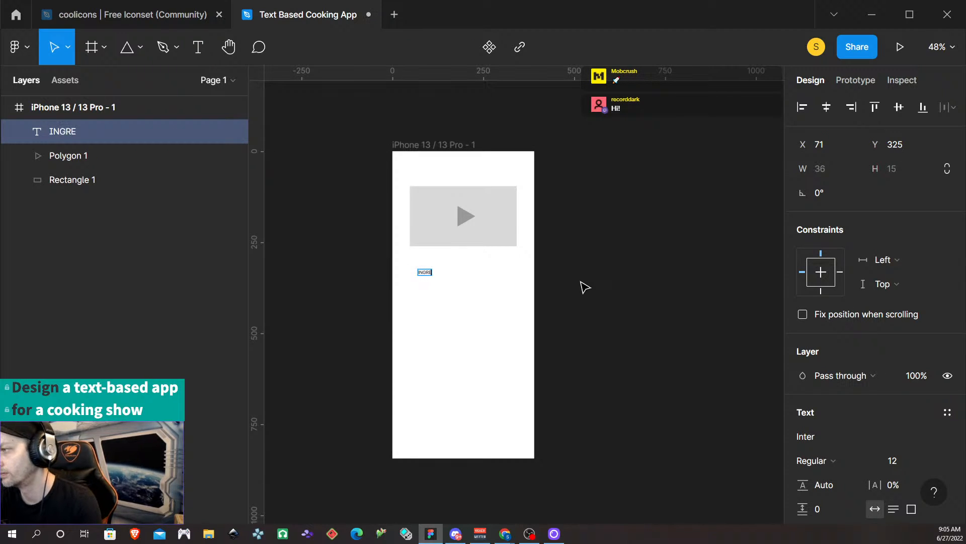
{"action": "type", "text": "DIENTS"}
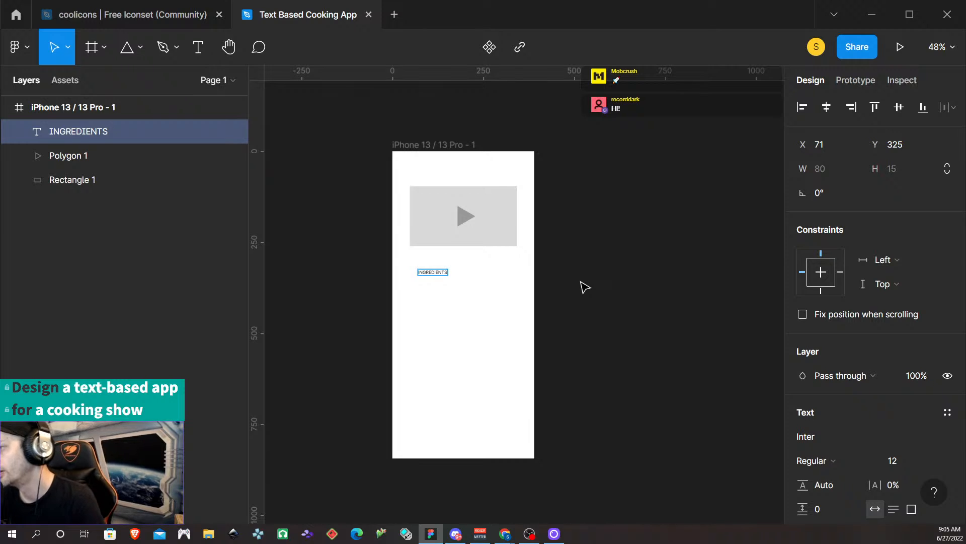
- Format the INGREDIENTS heading as Bold with font size 18
{"action": "key", "text": "ctrl+a"}
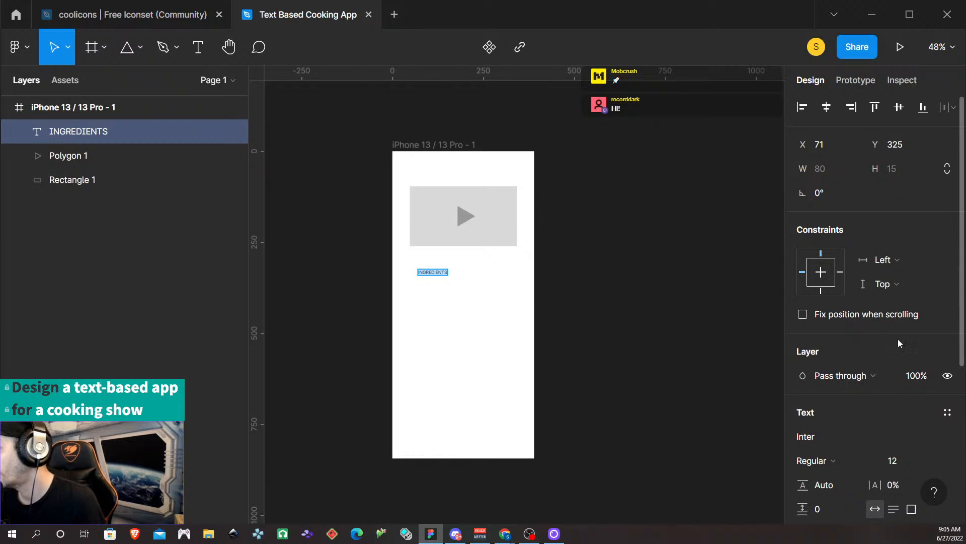
{"action": "left_click", "coordinate": [837, 459]}
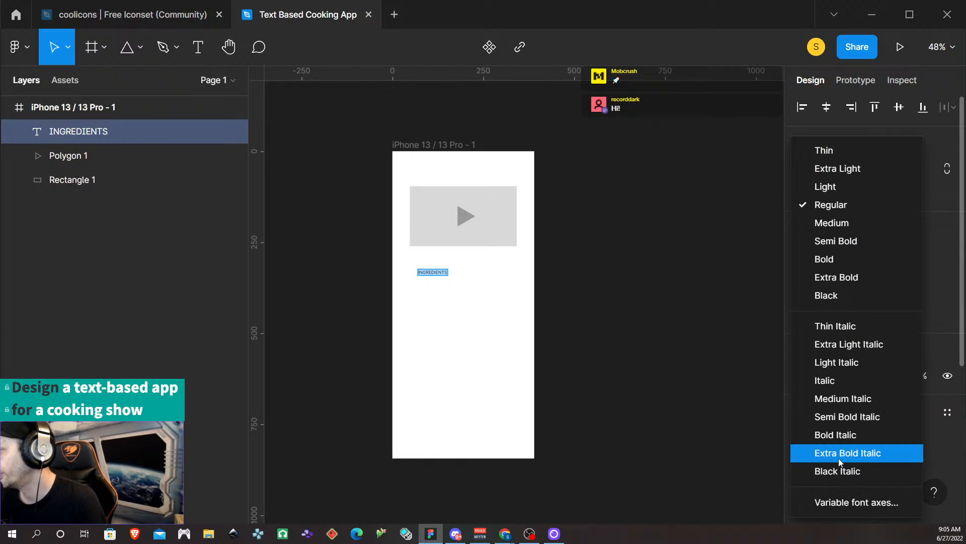
{"action": "left_click", "coordinate": [849, 259]}
{"action": "left_click", "coordinate": [441, 273]}
{"action": "double_click", "coordinate": [441, 273]}
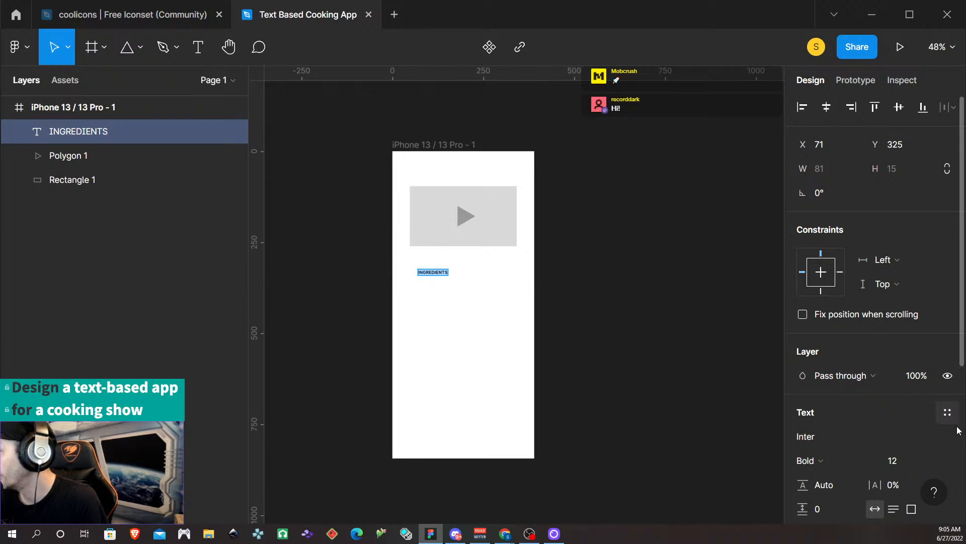
{"action": "left_click", "coordinate": [891, 461]}
{"action": "type", "text": "18"}
{"action": "key", "text": "Return"}
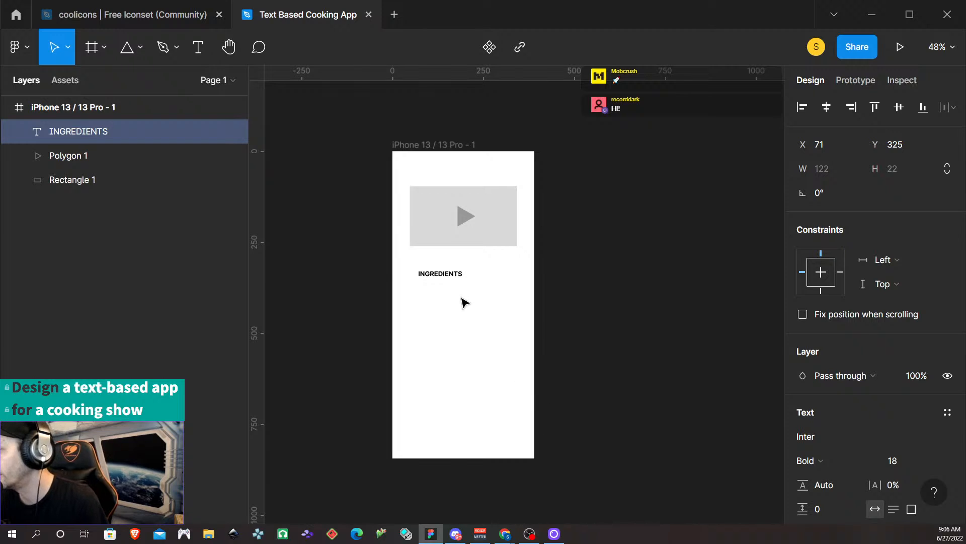
{"action": "key", "text": "Escape"}
- Center the INGREDIENTS heading horizontally in the phone frame and move it up to Y 293
{"action": "left_click", "coordinate": [826, 107]}
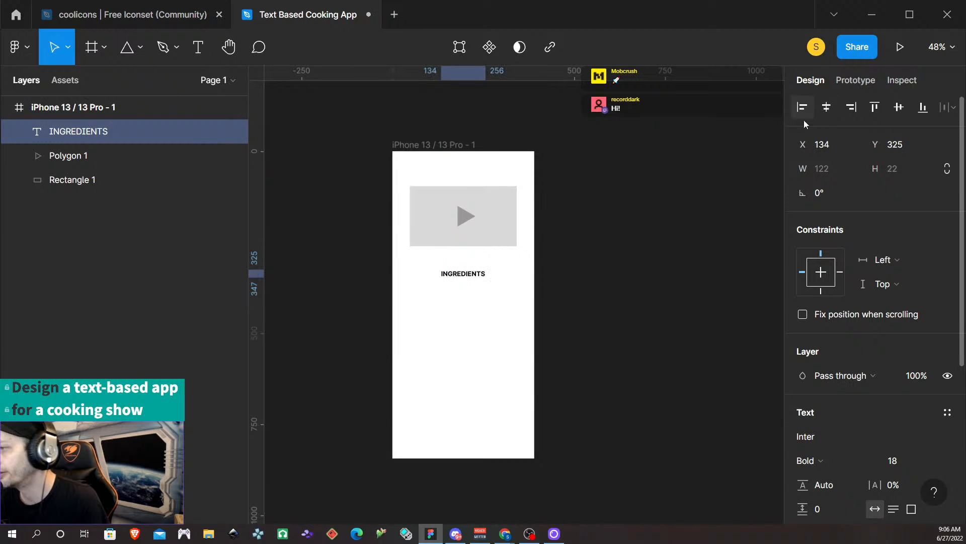
{"action": "key", "text": "alt"}
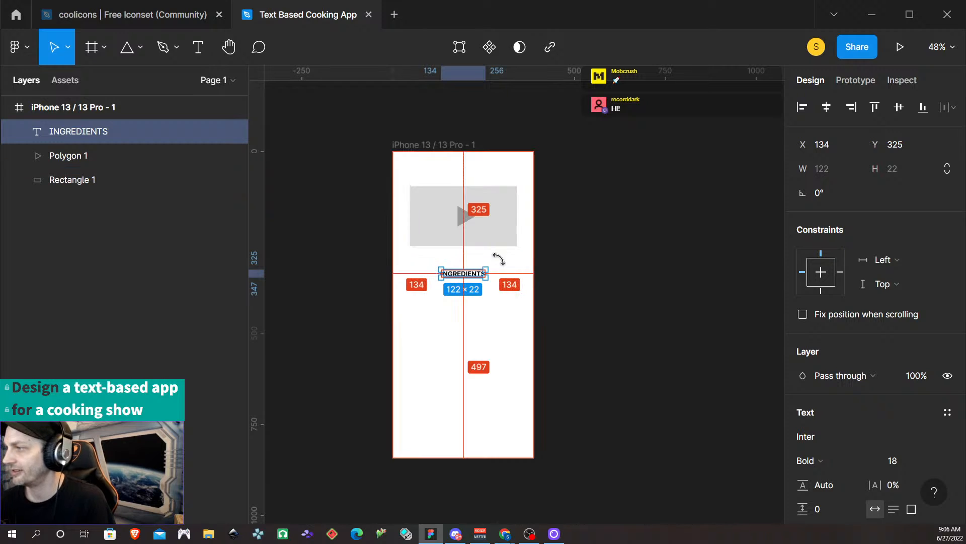
{"action": "key", "text": "shift+Up"}
{"action": "key", "text": "shift+Up"}
{"action": "key", "text": "shift+Up"}
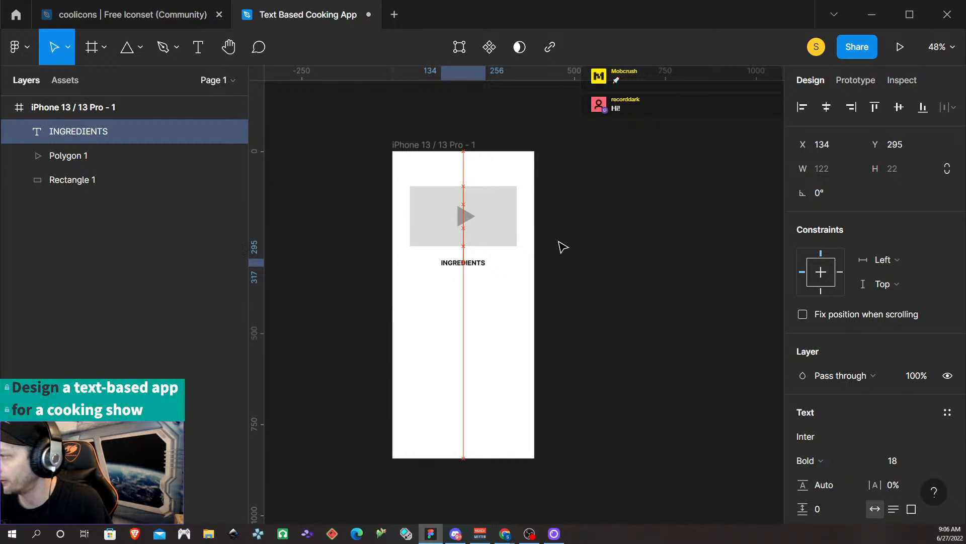
{"action": "key", "text": "Up"}
{"action": "key", "text": "Up"}
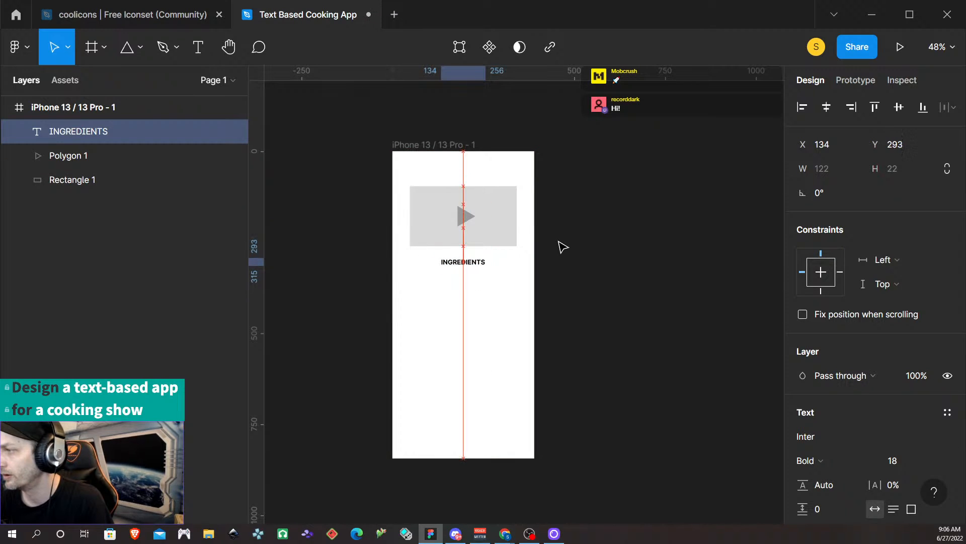
{"action": "key", "text": "alt"}
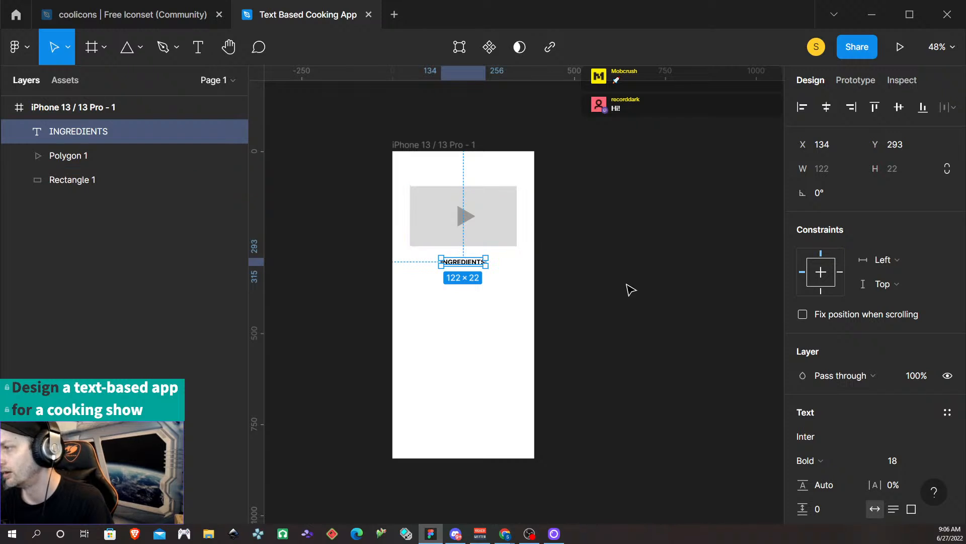
{"action": "left_click", "coordinate": [629, 360]}
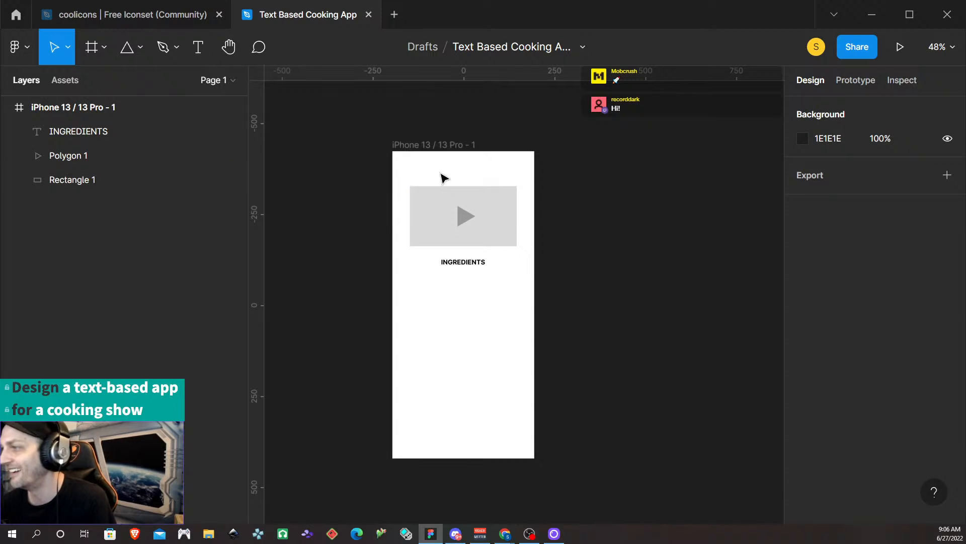
- Add a bulleted text item reading "Ingredient 01" below the INGREDIENTS heading
{"action": "left_click", "coordinate": [200, 54]}
{"action": "left_click", "coordinate": [415, 285]}
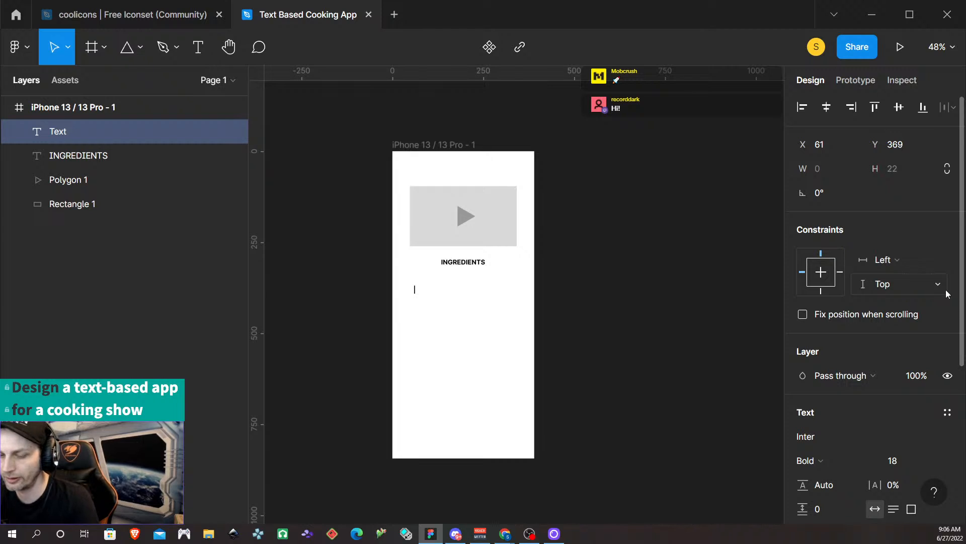
{"action": "key", "text": "ctrl+shift+8"}
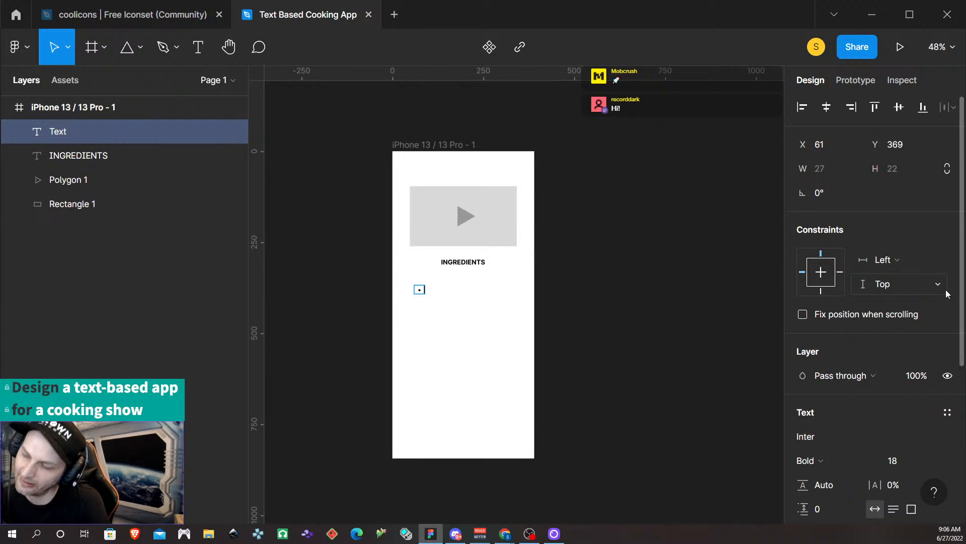
{"action": "type", "text": "Inger"}
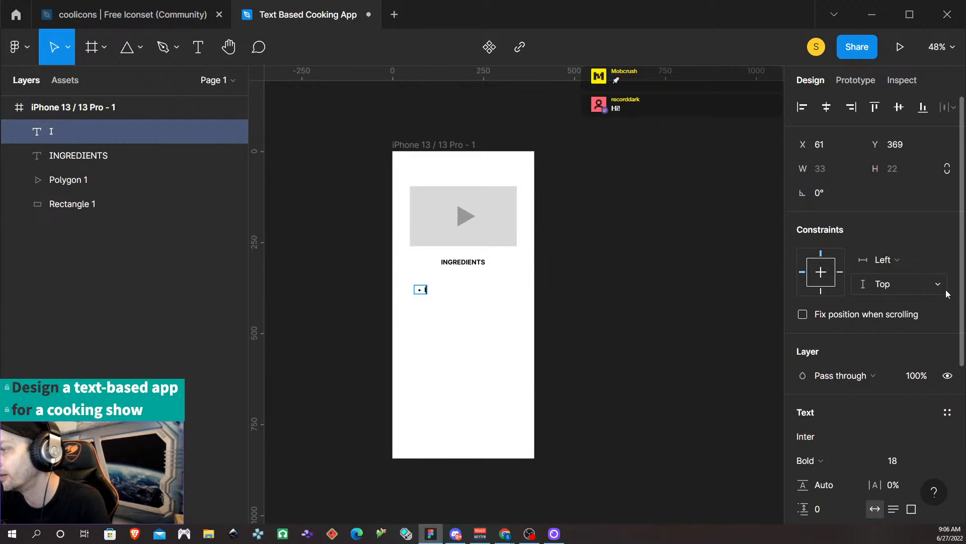
{"action": "key", "text": "BackSpace"}
{"action": "key", "text": "BackSpace"}
{"action": "type", "text": "re"}
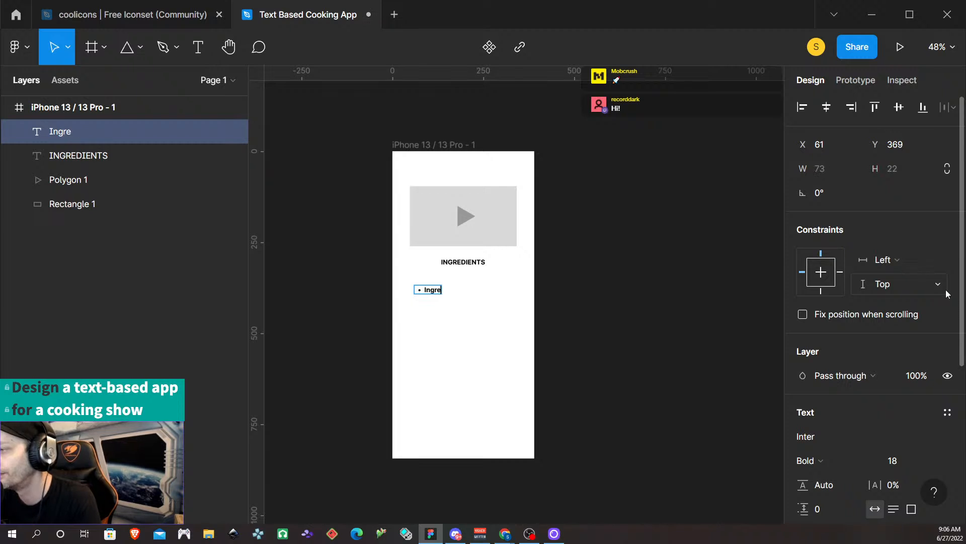
{"action": "type", "text": "dient 01"}
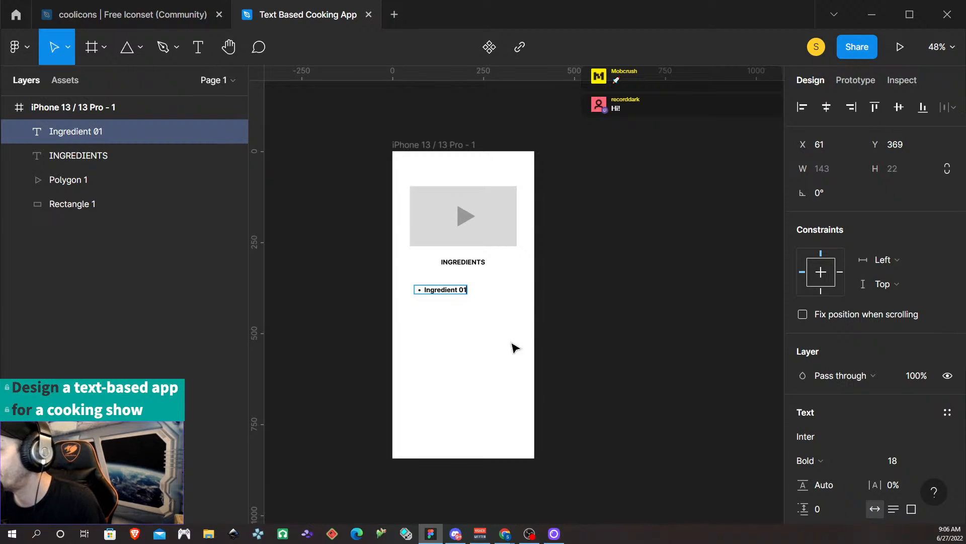
{"action": "key", "text": "Escape"}
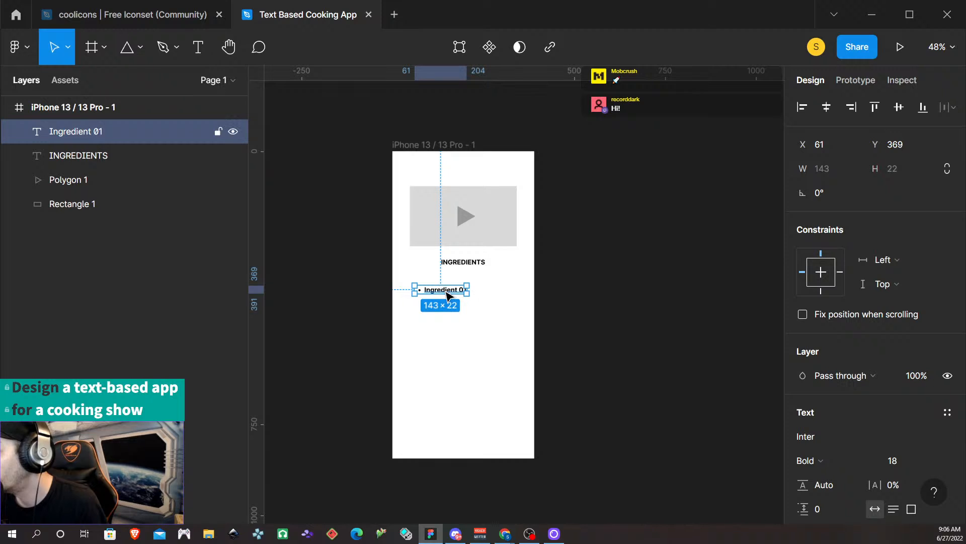
- Align the Ingredient 01 item with the media rectangle's left edge at X 48 and move it up to Y 331
{"action": "left_click_drag", "start_coordinate": [447, 290], "coordinate": [444, 291]}
{"action": "key", "text": "alt"}
{"action": "key", "text": "shift+Up"}
{"action": "key", "text": "shift+Up"}
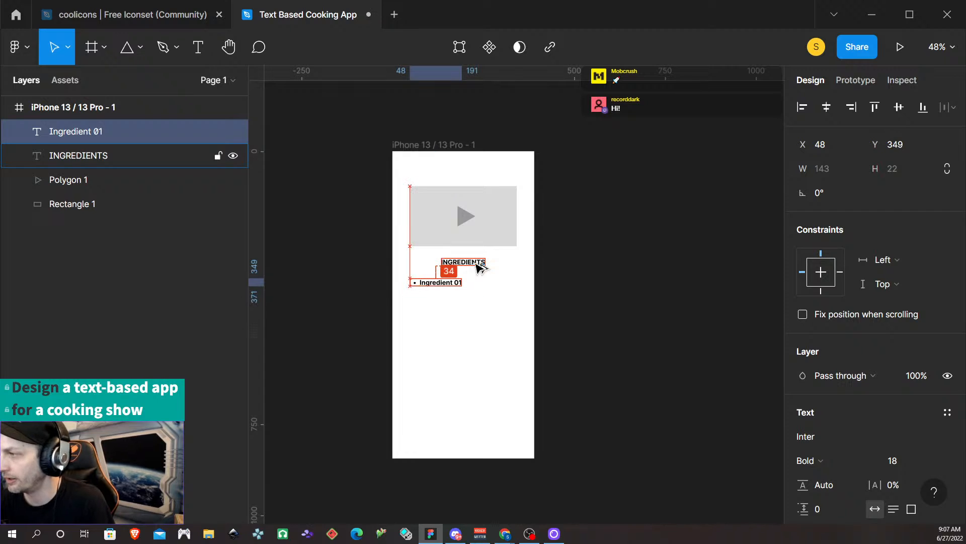
{"action": "key", "text": "Up"}
{"action": "key", "text": "Up"}
{"action": "key", "text": "shift+Up"}
{"action": "key", "text": "shift+Up"}
{"action": "key", "text": "Down"}
{"action": "key", "text": "Down"}
{"action": "key", "text": "Down"}
{"action": "key", "text": "Down"}
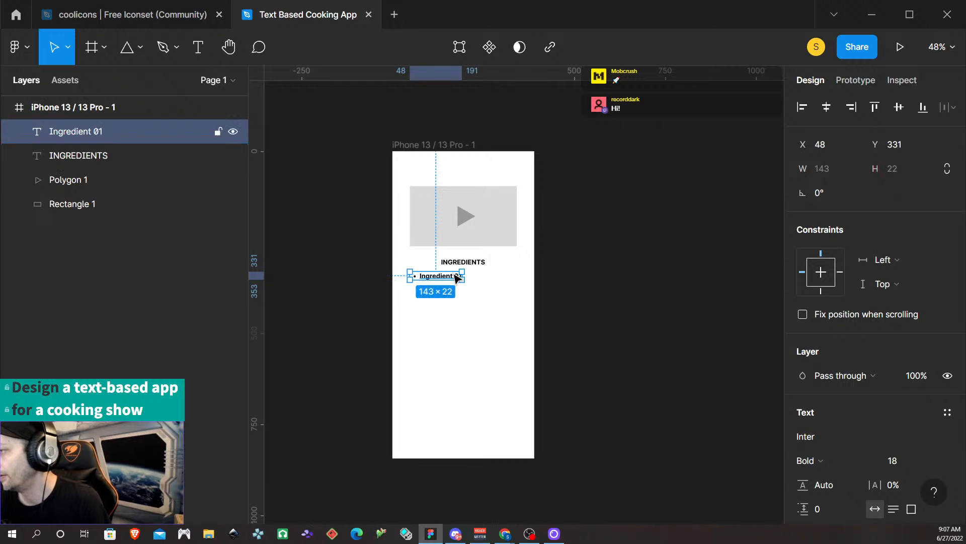
- Set the Ingredient 01 text to font size 14 and Semi Bold weight
{"action": "double_click", "coordinate": [437, 276]}
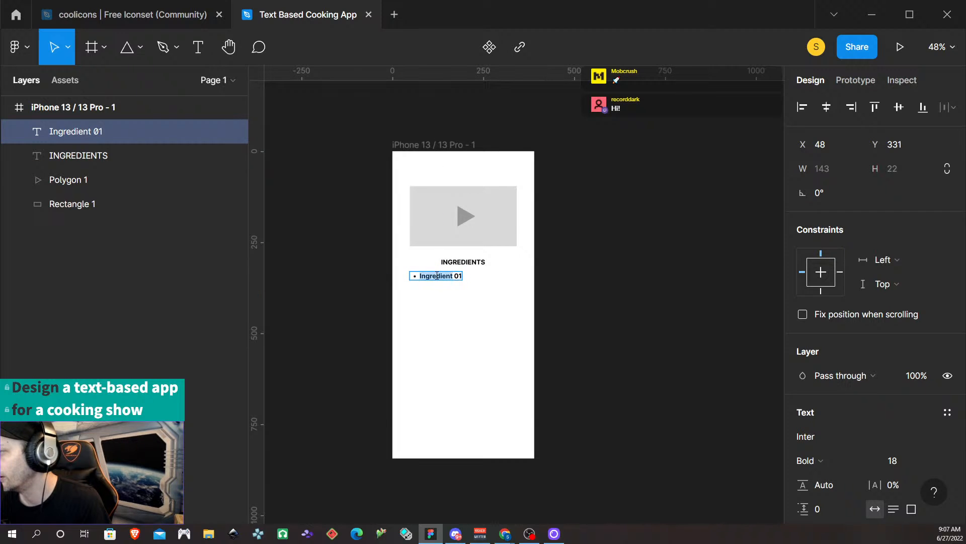
{"action": "left_click_drag", "start_coordinate": [410, 277], "coordinate": [472, 277]}
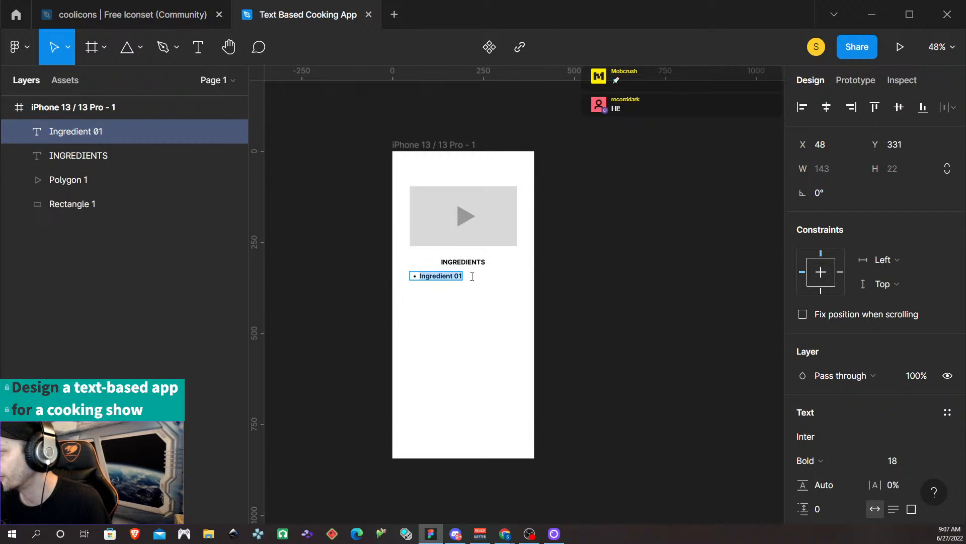
{"action": "left_click", "coordinate": [900, 467]}
{"action": "type", "text": "14"}
{"action": "key", "text": "Return"}
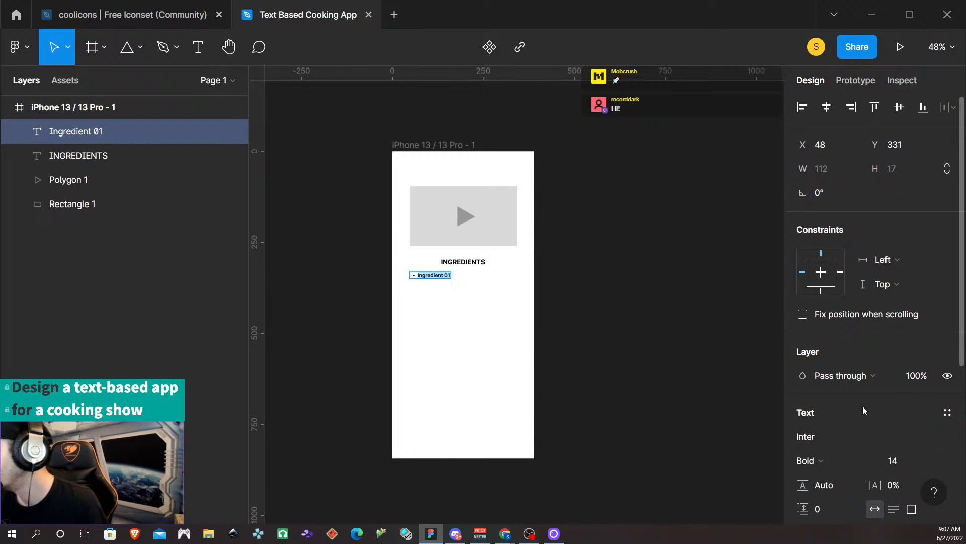
{"action": "left_click", "coordinate": [832, 458]}
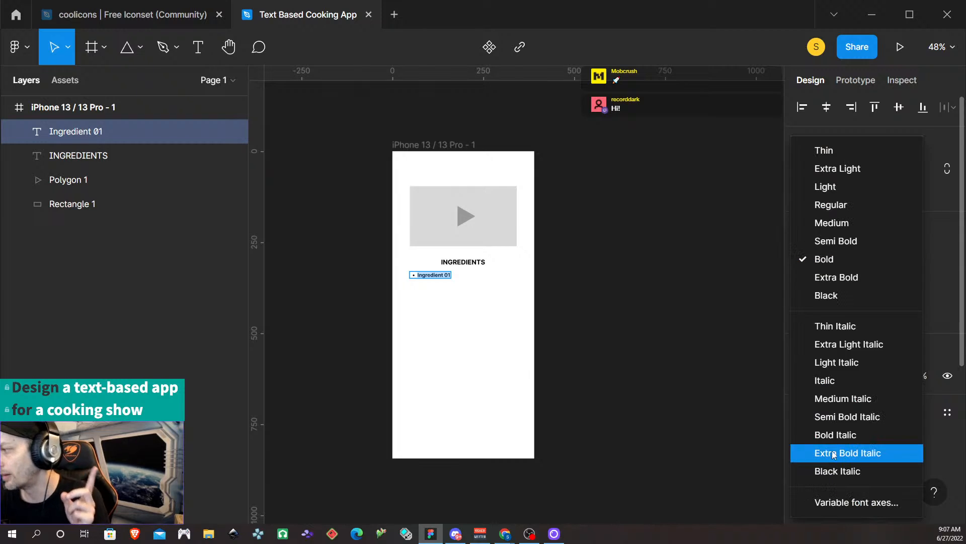
{"action": "left_click", "coordinate": [850, 245]}
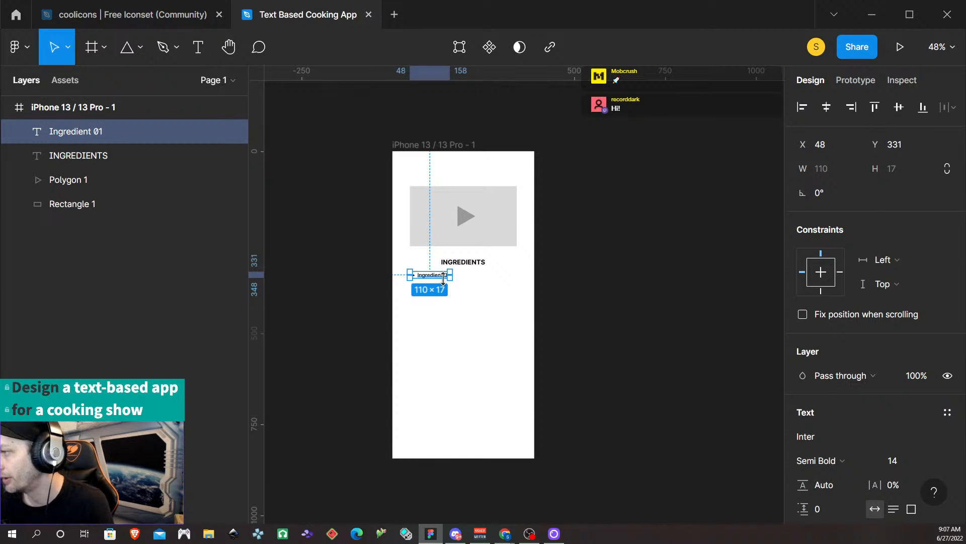
- Examine the ingredients list on the roast beef recipe page in the browser, and return to the Figma design
{"action": "left_click", "coordinate": [433, 320]}
{"action": "scroll", "coordinate": [431, 319], "scroll_direction": "up", "scroll_amount": 5, "text": "ctrl"}
{"action": "left_click", "coordinate": [416, 222]}
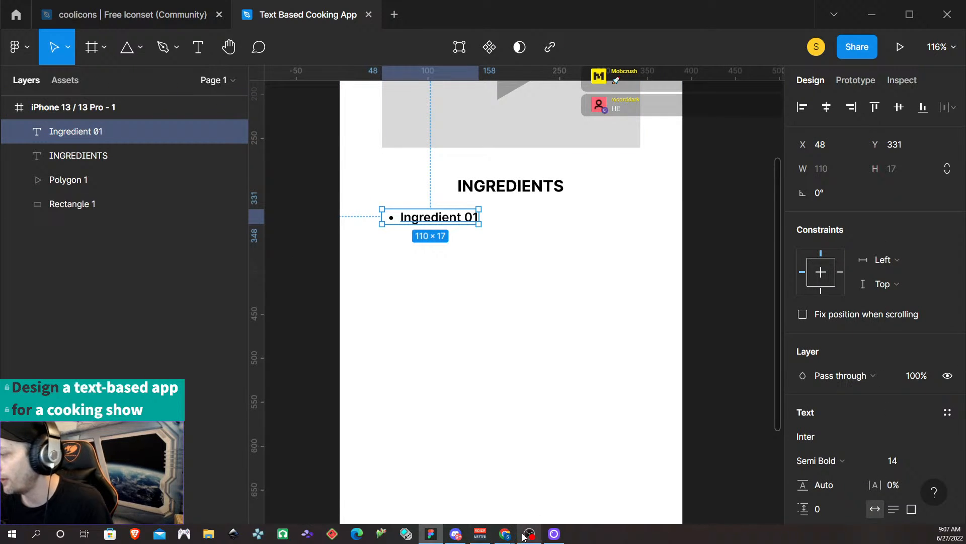
{"action": "mouse_move", "coordinate": [505, 534]}
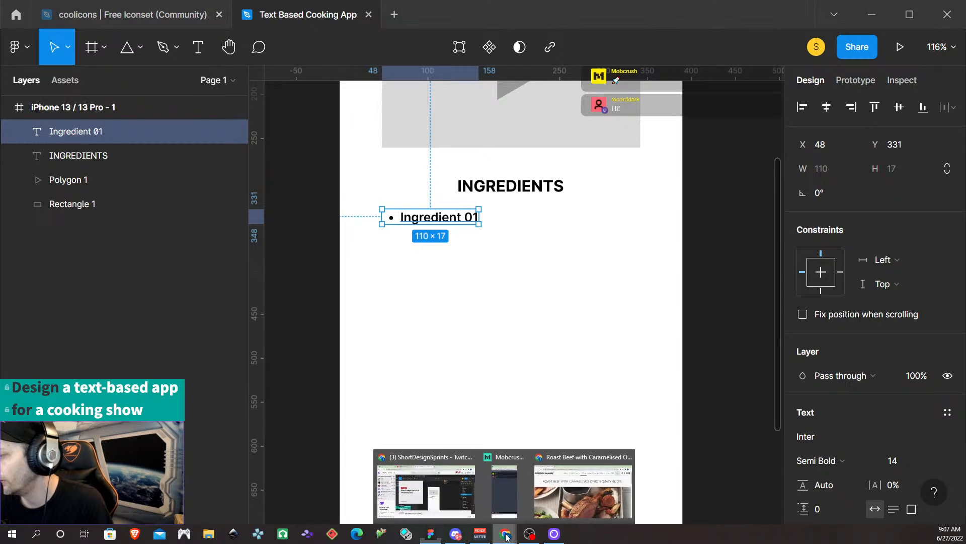
{"action": "left_click", "coordinate": [572, 502]}
{"action": "scroll", "coordinate": [376, 403], "scroll_direction": "down", "scroll_amount": 8}
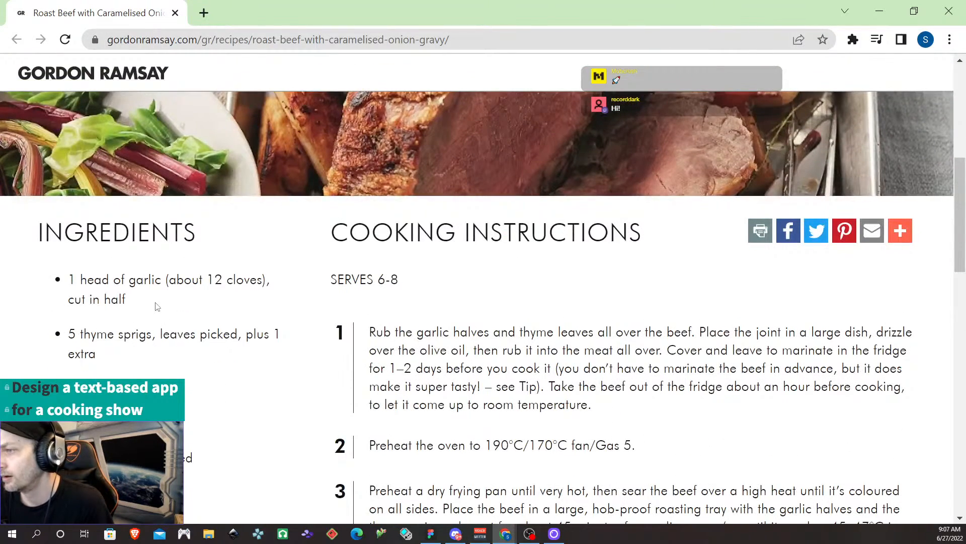
{"action": "scroll", "coordinate": [156, 307], "scroll_direction": "down", "scroll_amount": 3}
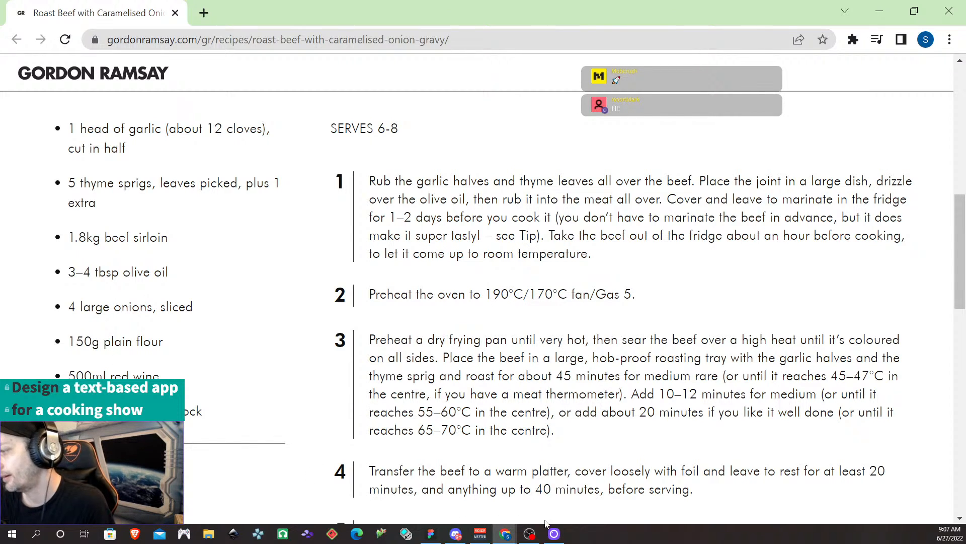
{"action": "left_click", "coordinate": [531, 535]}
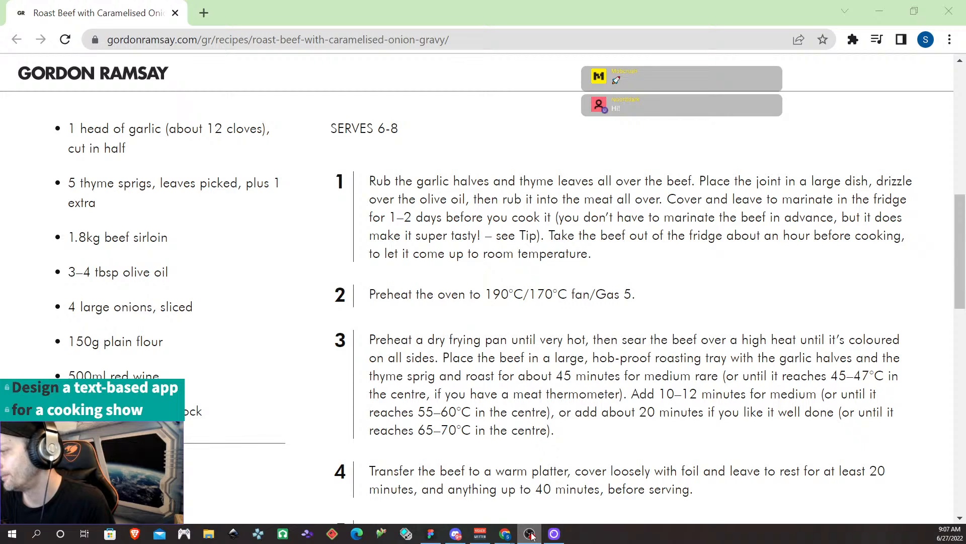
{"action": "left_click", "coordinate": [431, 534]}
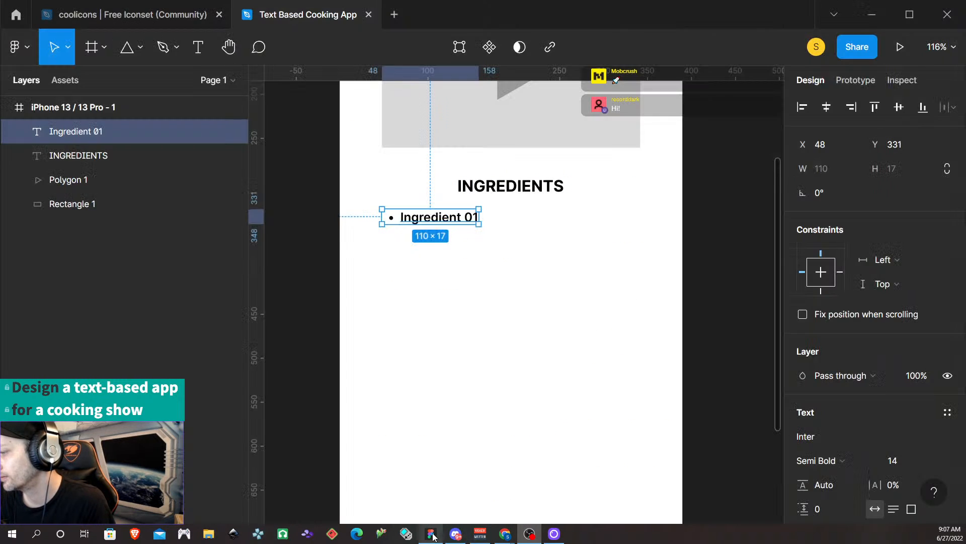
- Duplicate the Ingredient 01 item and place the copy directly beneath it at Y 348
{"action": "left_click", "coordinate": [446, 261]}
{"action": "left_click", "coordinate": [445, 219]}
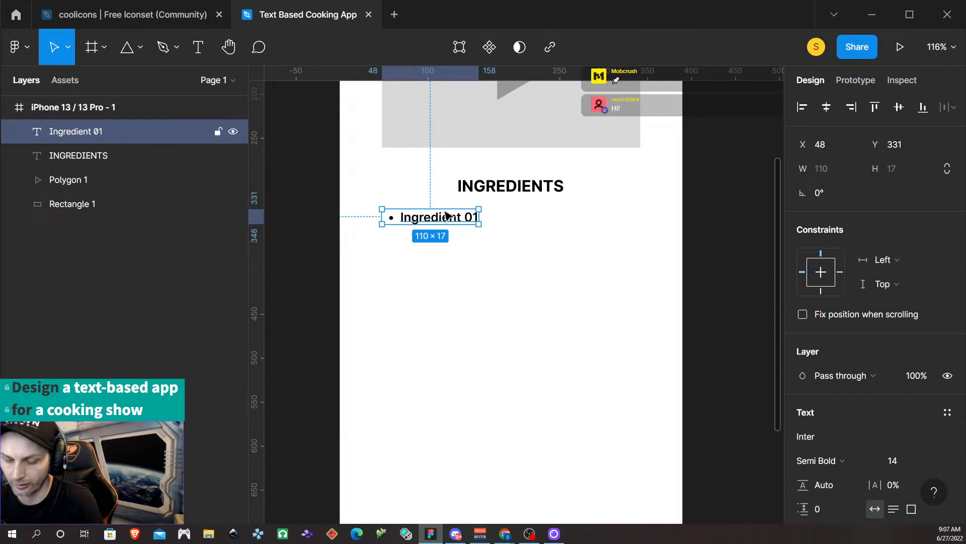
{"action": "key", "text": "ctrl+d"}
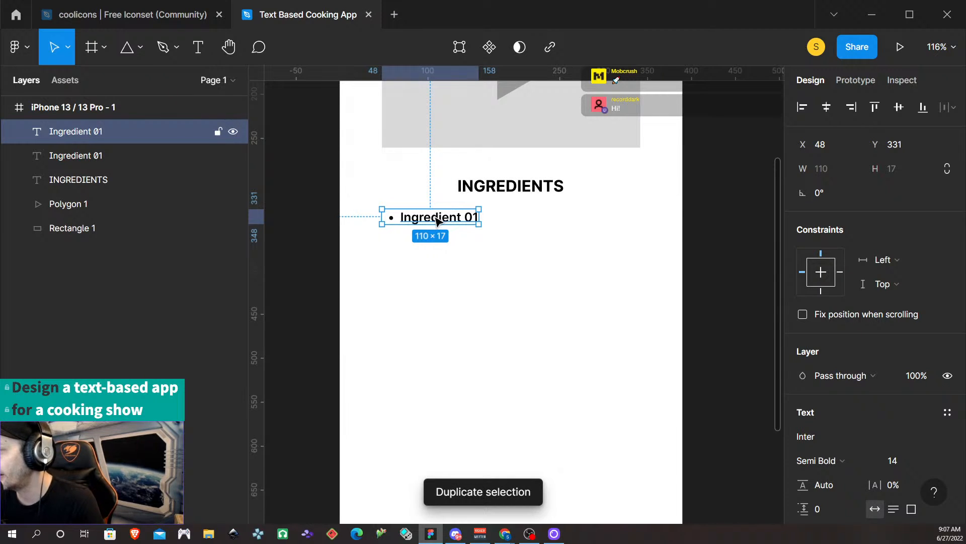
{"action": "left_click_drag", "start_coordinate": [434, 217], "coordinate": [434, 241]}
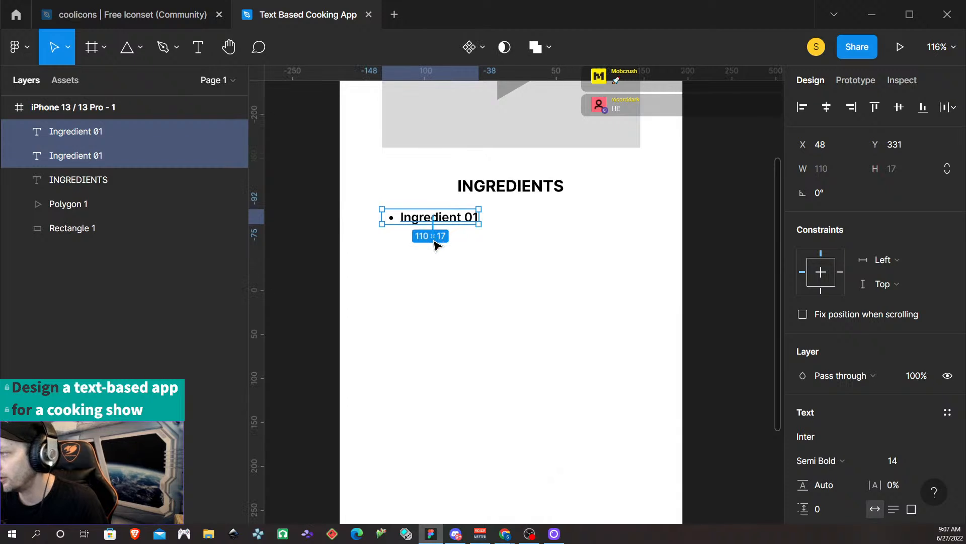
{"action": "left_click", "coordinate": [433, 245]}
{"action": "left_click", "coordinate": [443, 222]}
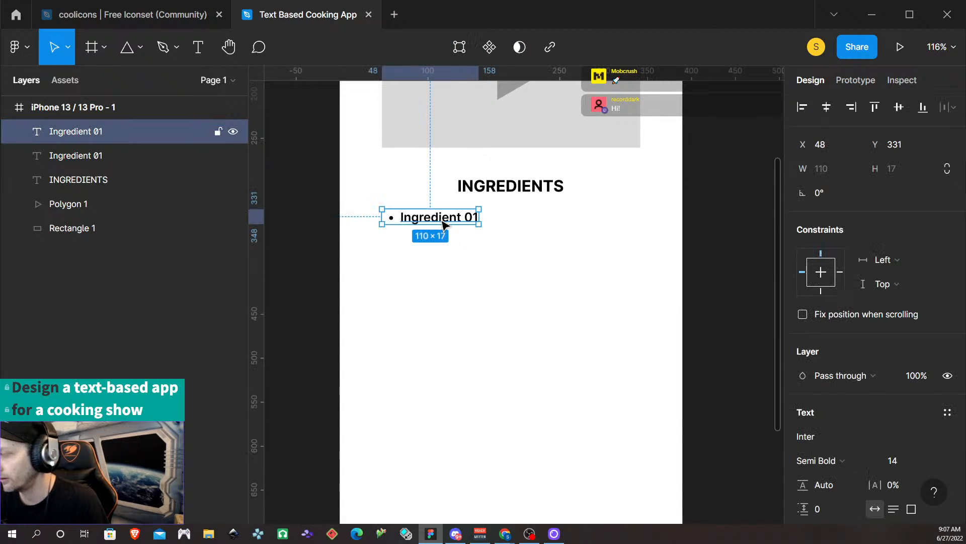
{"action": "key", "text": "shift+Down"}
{"action": "key", "text": "shift+Down"}
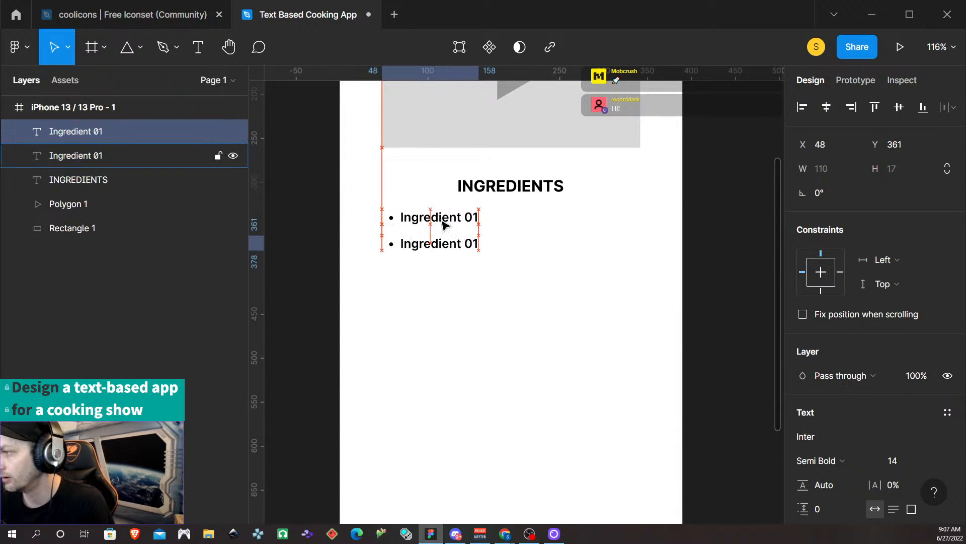
{"action": "key", "text": "Up"}
{"action": "key", "text": "Up"}
{"action": "key", "text": "Up"}
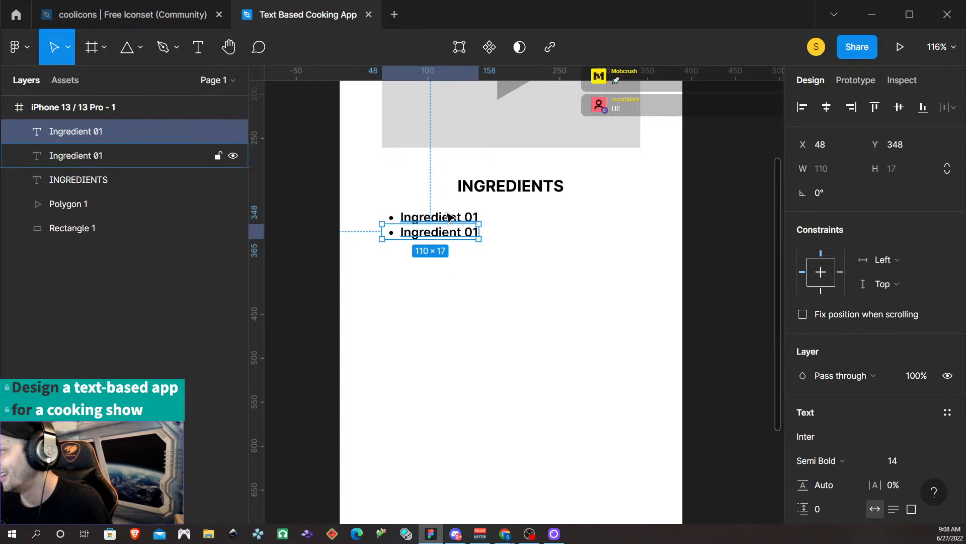
- Duplicate the two Ingredient 01 items together and stack the copies directly below them
{"action": "left_click", "coordinate": [443, 218], "text": "shift"}
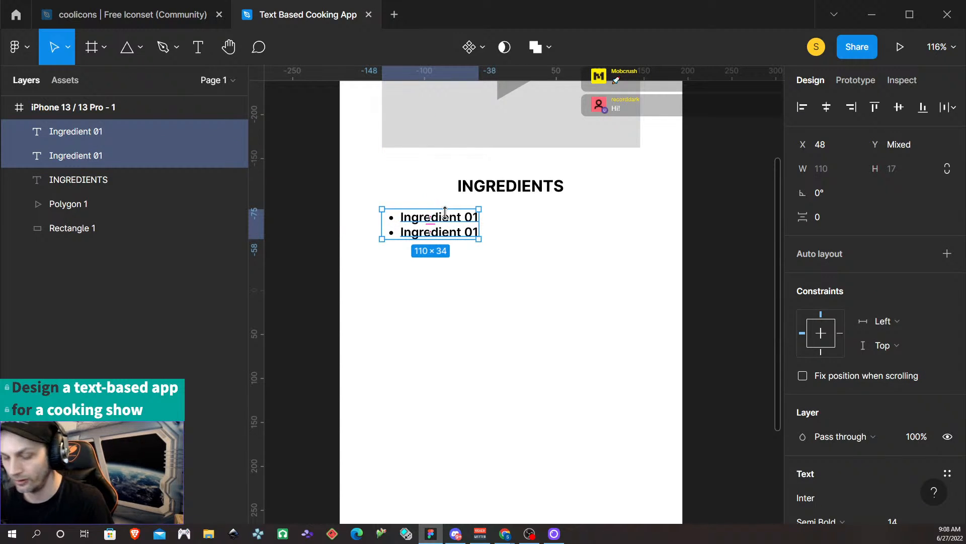
{"action": "key", "text": "ctrl+d"}
{"action": "left_click_drag", "start_coordinate": [445, 212], "coordinate": [442, 270]}
- Duplicate all four ingredient items and stack the copies directly below to make a list of eight
{"action": "left_click_drag", "start_coordinate": [478, 309], "coordinate": [442, 216]}
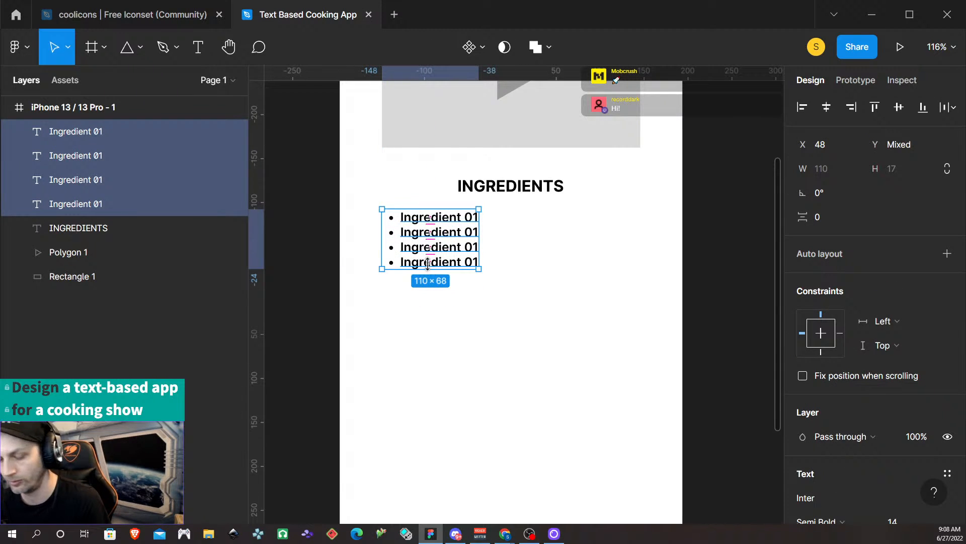
{"action": "key", "text": "ctrl+d"}
{"action": "left_click_drag", "start_coordinate": [411, 268], "coordinate": [411, 327]}
- Distribute the vertical spacing evenly across the eight ingredient items
{"action": "left_click_drag", "start_coordinate": [471, 361], "coordinate": [418, 206]}
{"action": "left_click", "coordinate": [949, 106]}
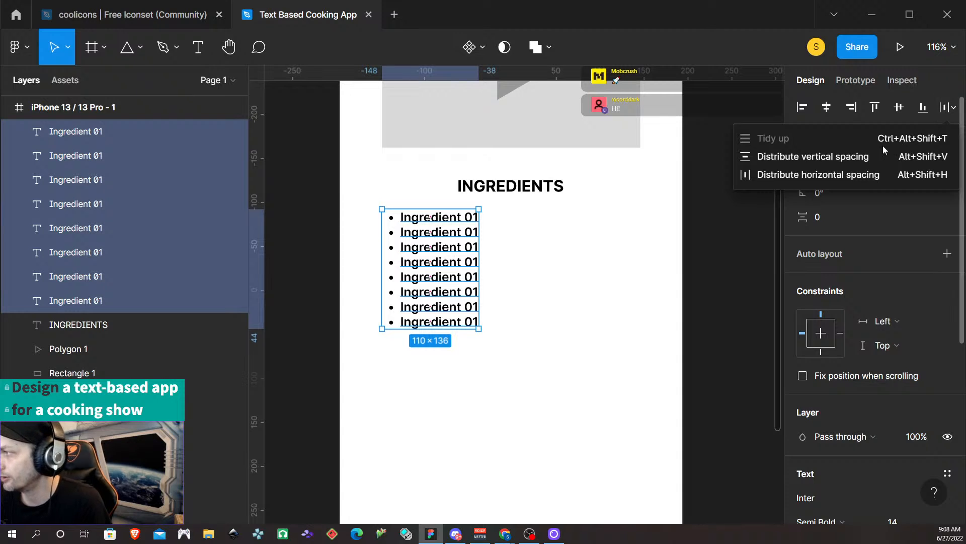
{"action": "left_click", "coordinate": [874, 156]}
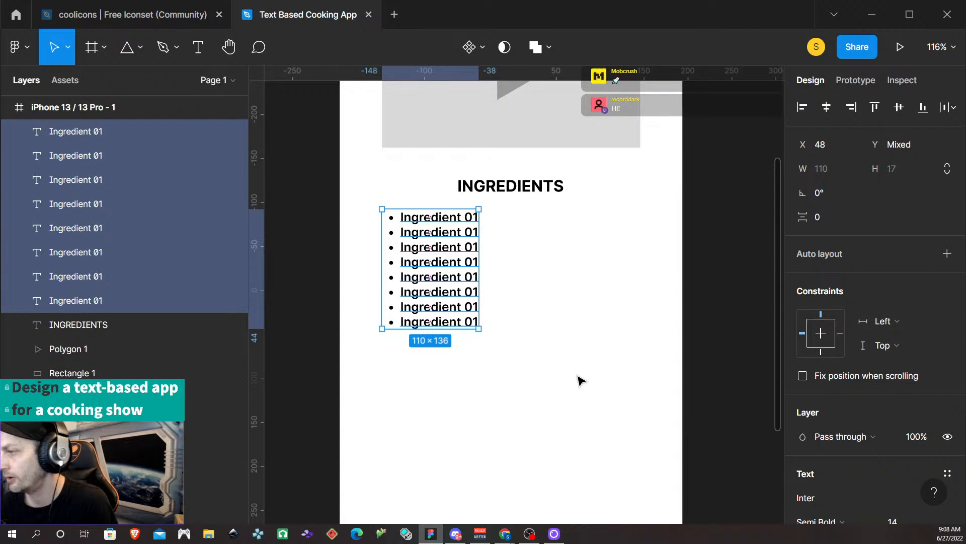
{"action": "left_click", "coordinate": [580, 380]}
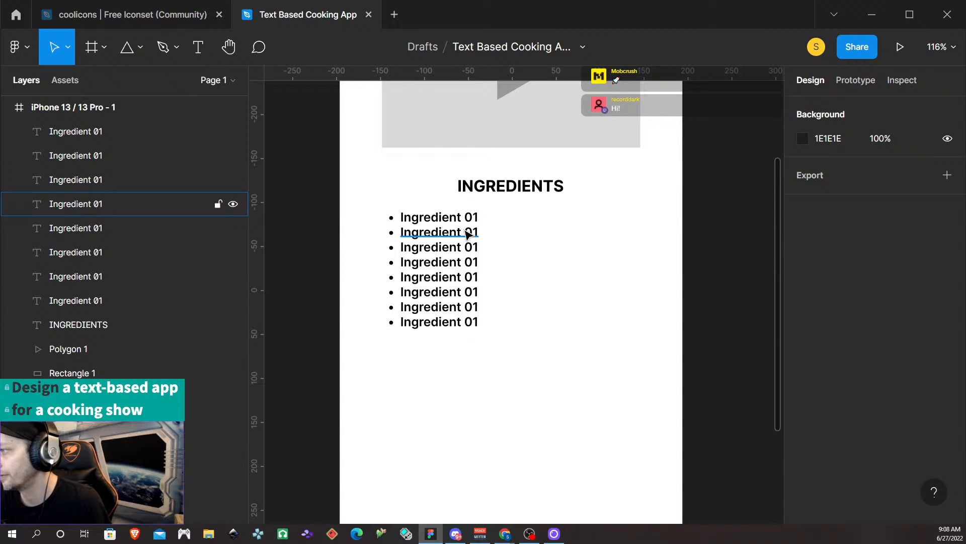
- Try a vertical spacing of 4 between the eight ingredient items, and settle on 8
{"action": "left_click_drag", "start_coordinate": [491, 355], "coordinate": [370, 209]}
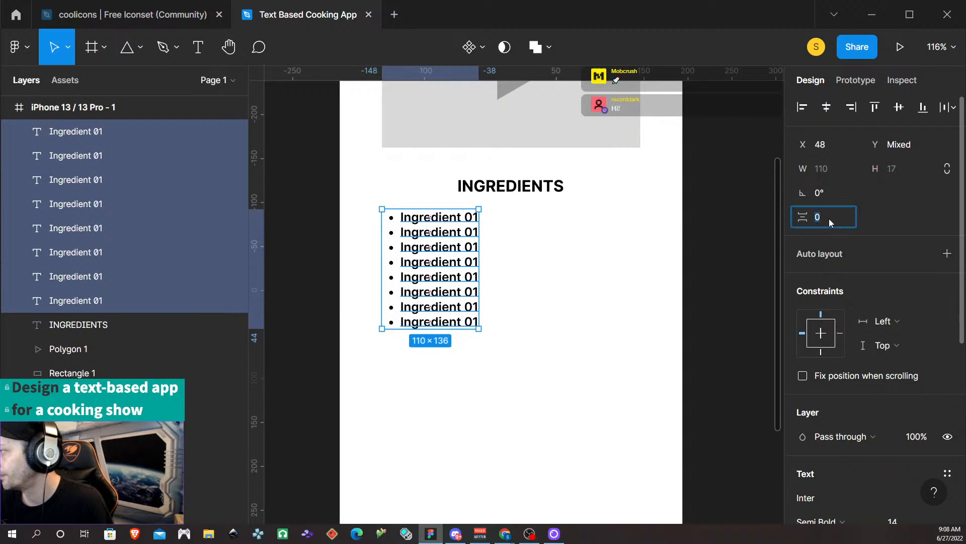
{"action": "type", "text": "4"}
{"action": "key", "text": "Return"}
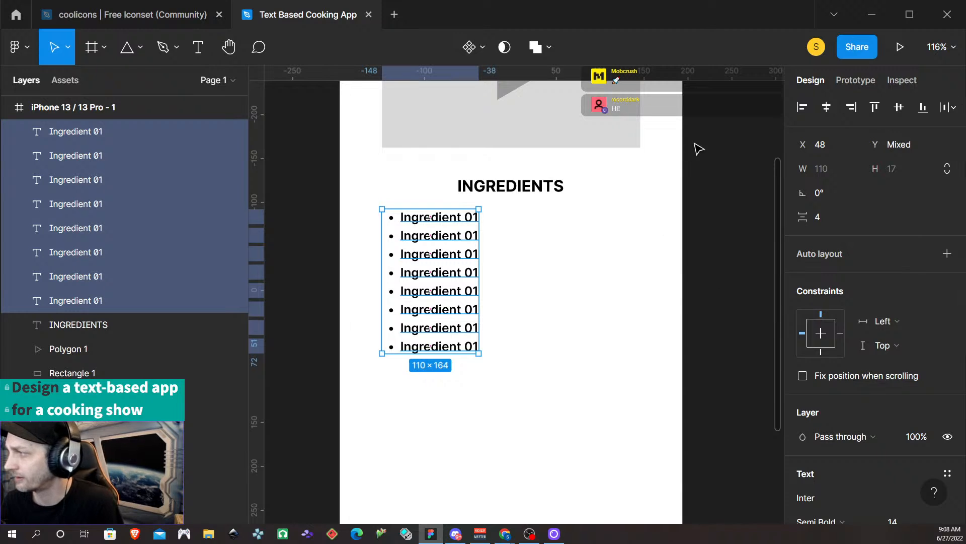
{"action": "left_click", "coordinate": [832, 219]}
{"action": "type", "text": "8"}
{"action": "key", "text": "Return"}
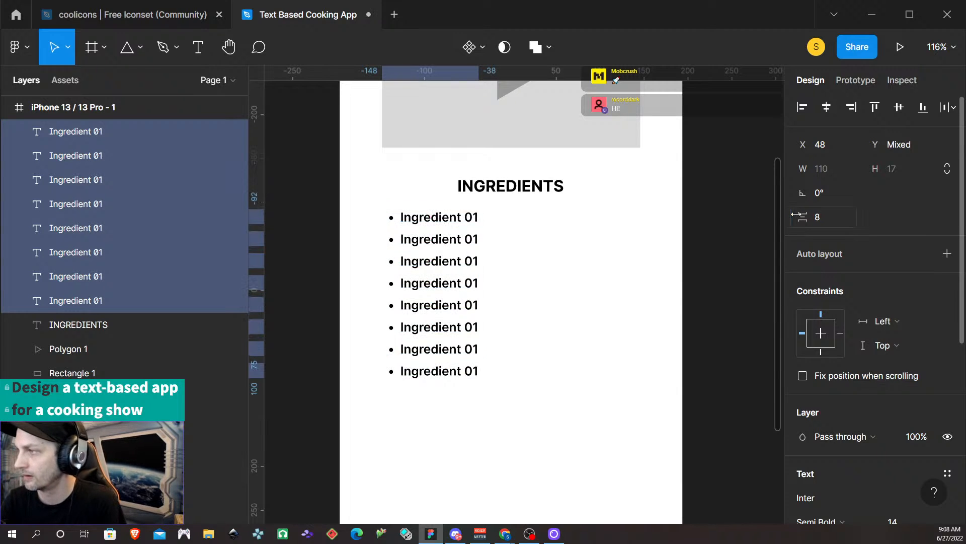
{"action": "left_click", "coordinate": [537, 323]}
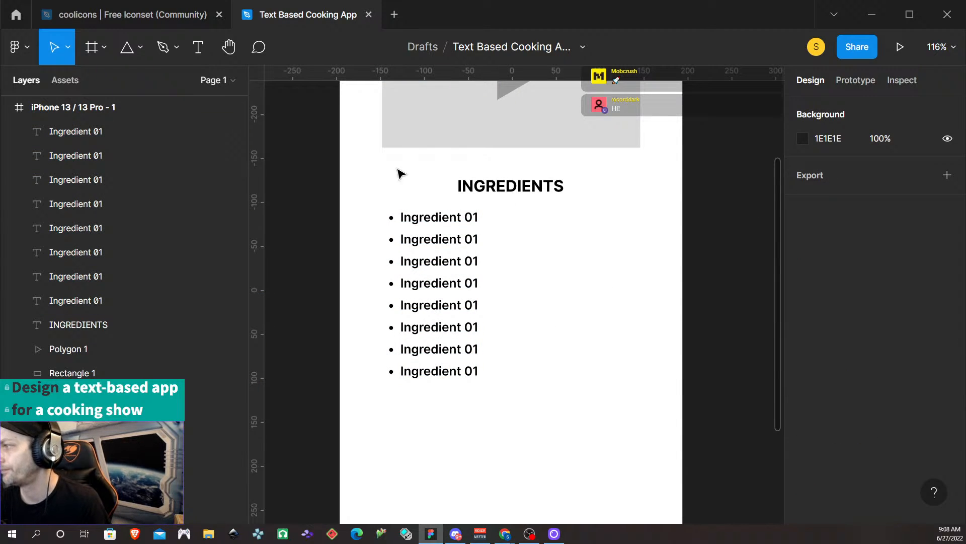
- Renumber the second and third list items as Ingredient 02 and Ingredient 03
{"action": "left_click", "coordinate": [468, 222]}
{"action": "double_click", "coordinate": [472, 219]}
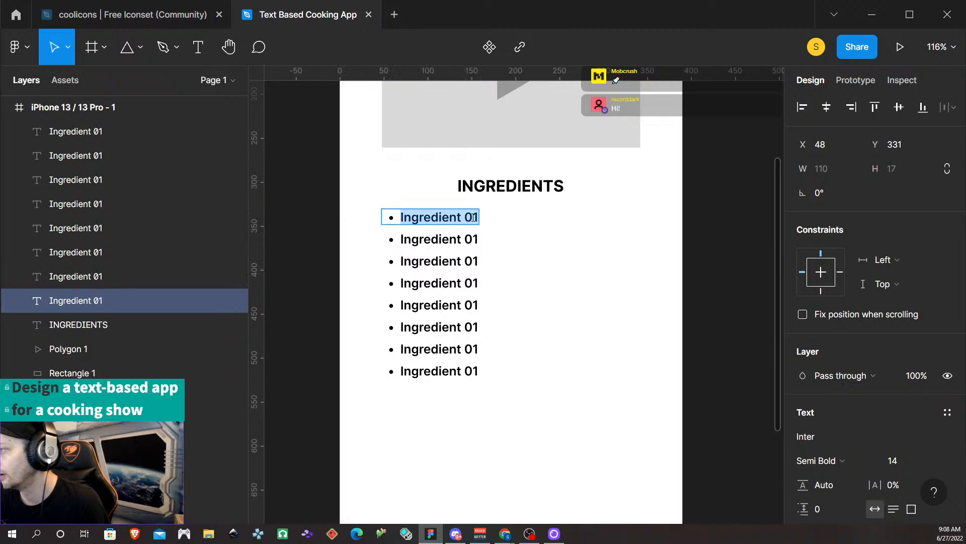
{"action": "left_click", "coordinate": [473, 238]}
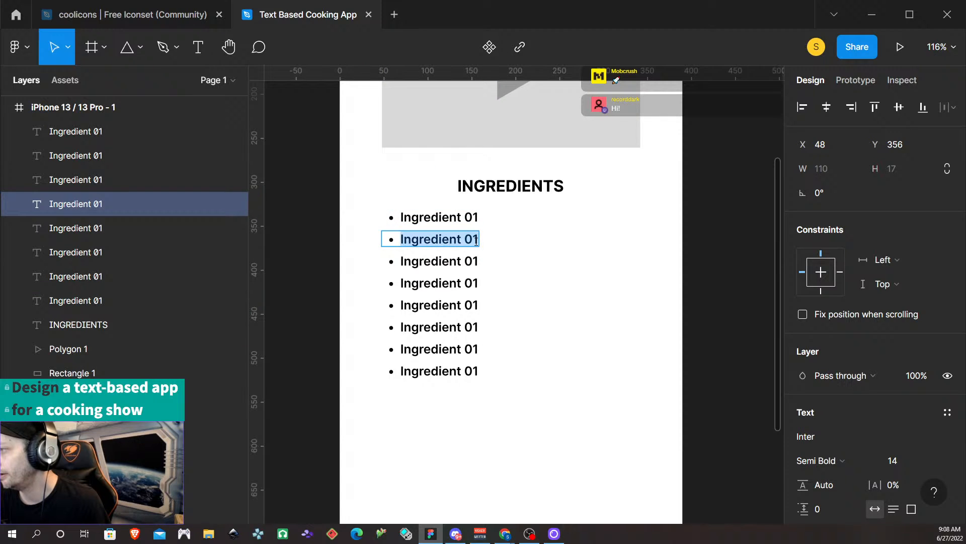
{"action": "type", "text": "2"}
{"action": "left_click", "coordinate": [474, 261]}
{"action": "type", "text": "3"}
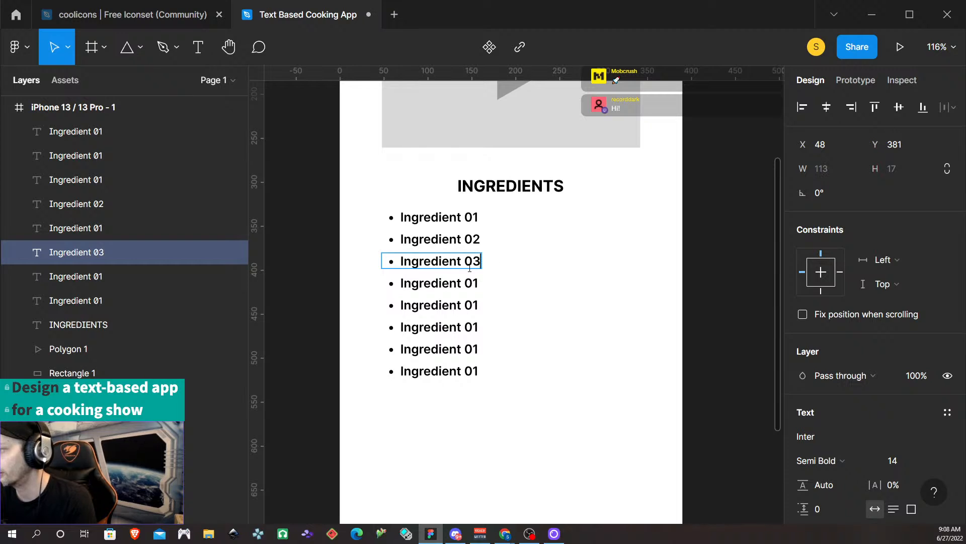
- Renumber the fourth, fifth and sixth list items as Ingredient 04, Ingredient 05 and Ingredient 06
{"action": "double_click", "coordinate": [476, 283]}
{"action": "type", "text": "4"}
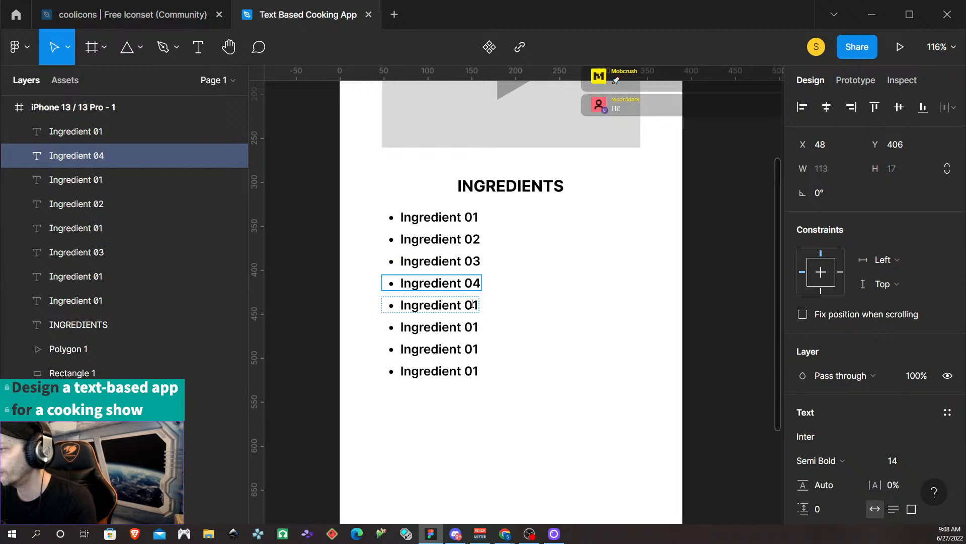
{"action": "double_click", "coordinate": [476, 304]}
{"action": "type", "text": "5"}
{"action": "left_click", "coordinate": [477, 327]}
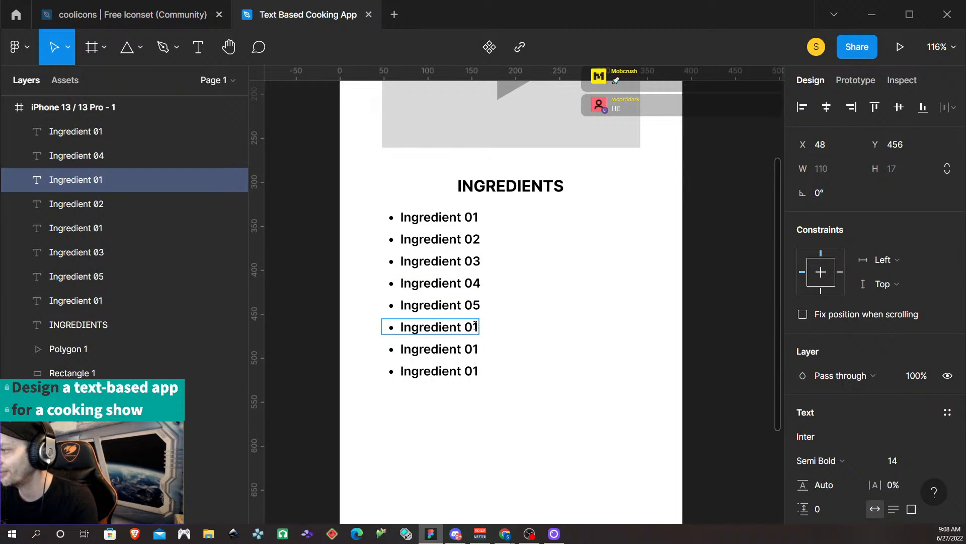
{"action": "type", "text": "6"}
- Renumber the last two list items as Ingredient 07 and Ingredient 08
{"action": "left_click", "coordinate": [475, 342]}
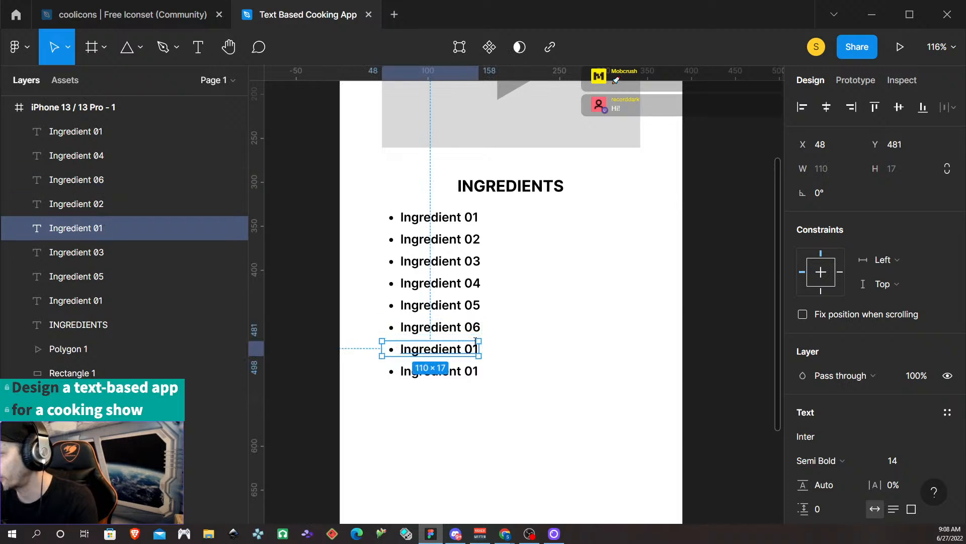
{"action": "double_click", "coordinate": [476, 349]}
{"action": "left_click", "coordinate": [476, 349]}
{"action": "key", "text": "BackSpace"}
{"action": "type", "text": "7"}
{"action": "left_click", "coordinate": [474, 371]}
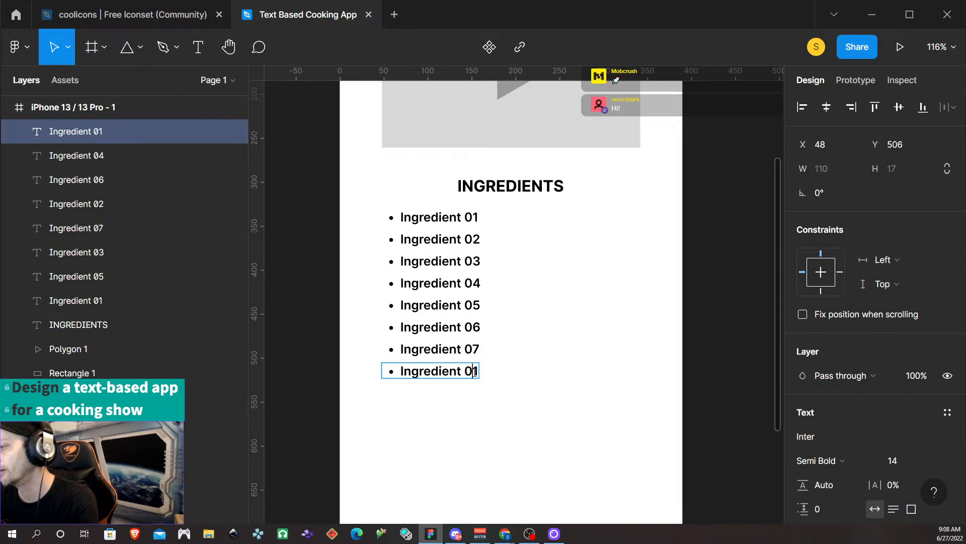
{"action": "type", "text": "7"}
{"action": "key", "text": "BackSpace"}
{"action": "type", "text": "8"}
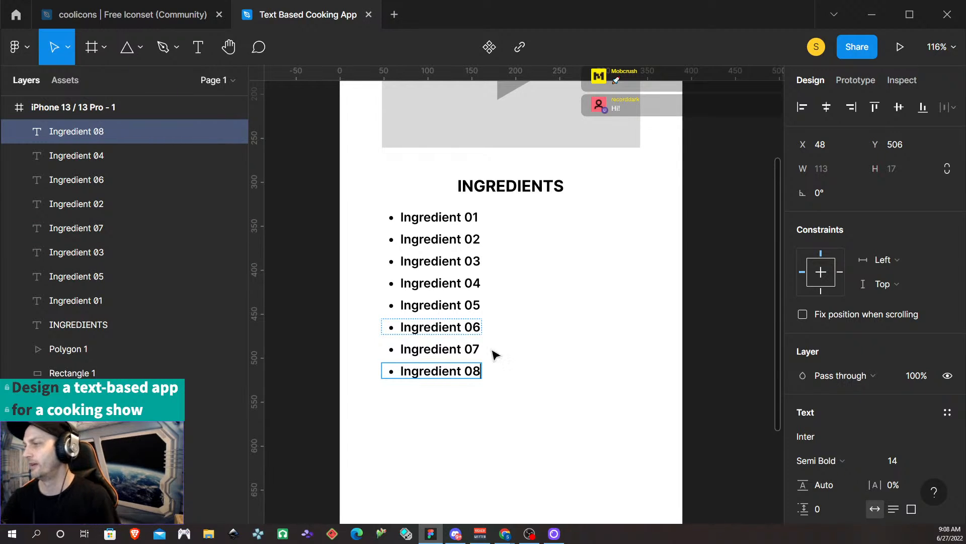
{"action": "key", "text": "Escape"}
{"action": "left_click", "coordinate": [509, 414]}
{"action": "scroll", "coordinate": [532, 358], "scroll_direction": "down", "scroll_amount": 5}
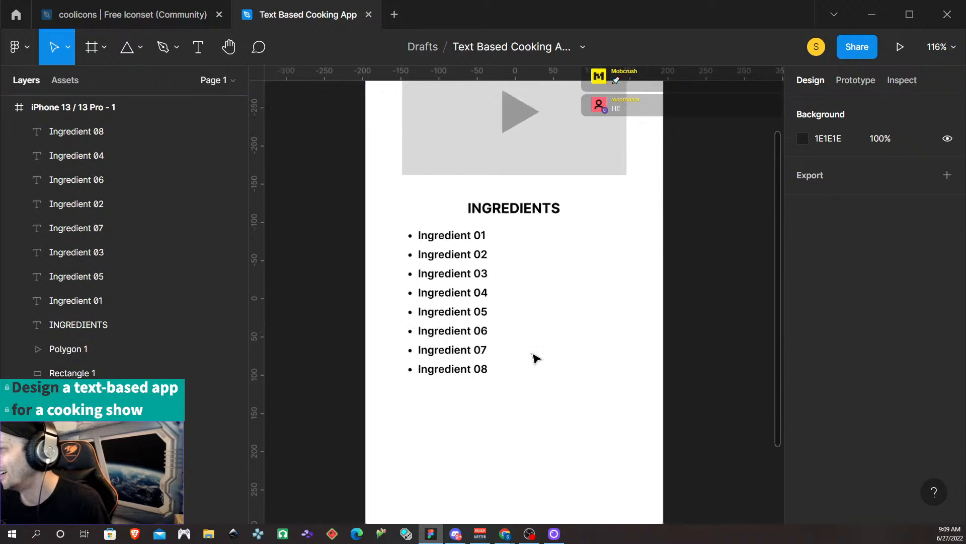
{"action": "scroll", "coordinate": [539, 351], "scroll_direction": "down", "scroll_amount": 2}
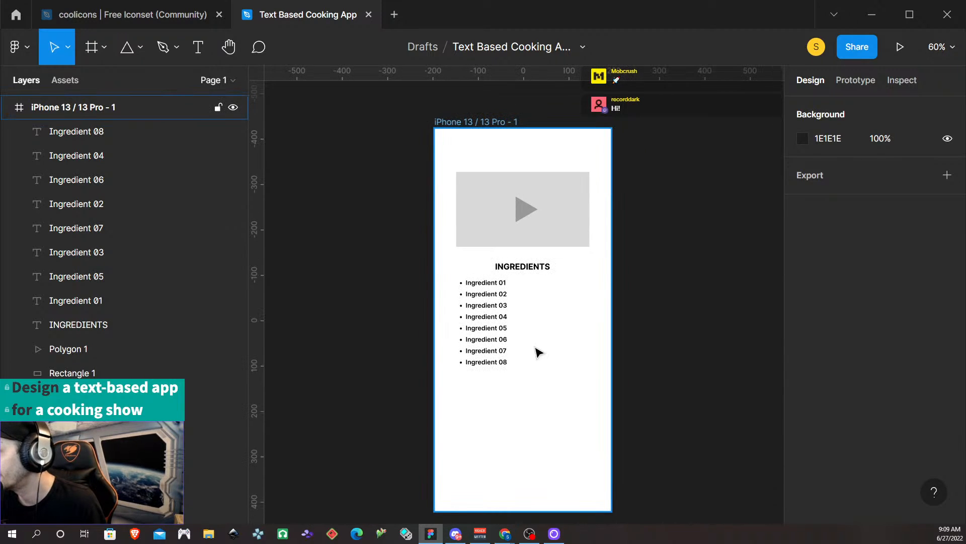
{"action": "scroll", "coordinate": [538, 351], "scroll_direction": "up", "scroll_amount": 5}
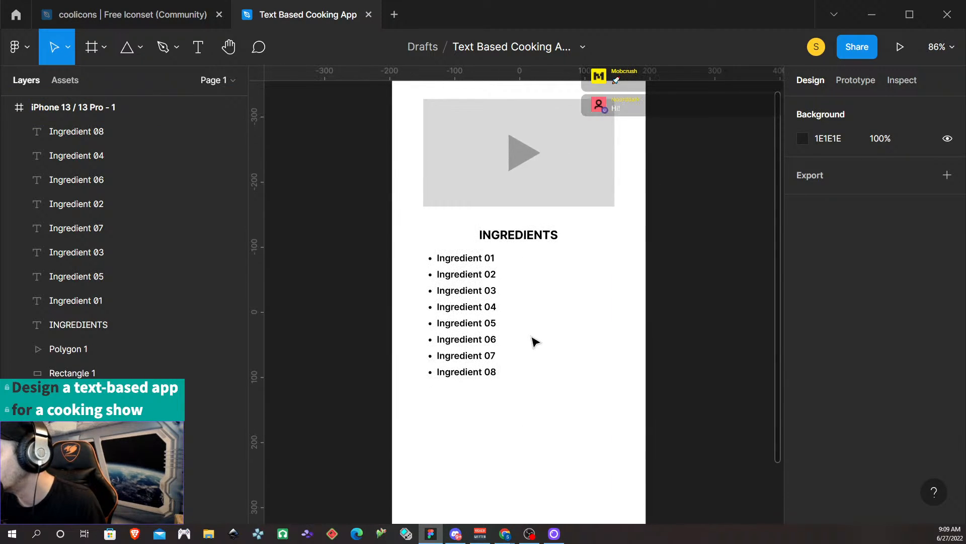
{"action": "scroll", "coordinate": [534, 342], "scroll_direction": "up", "scroll_amount": 2}
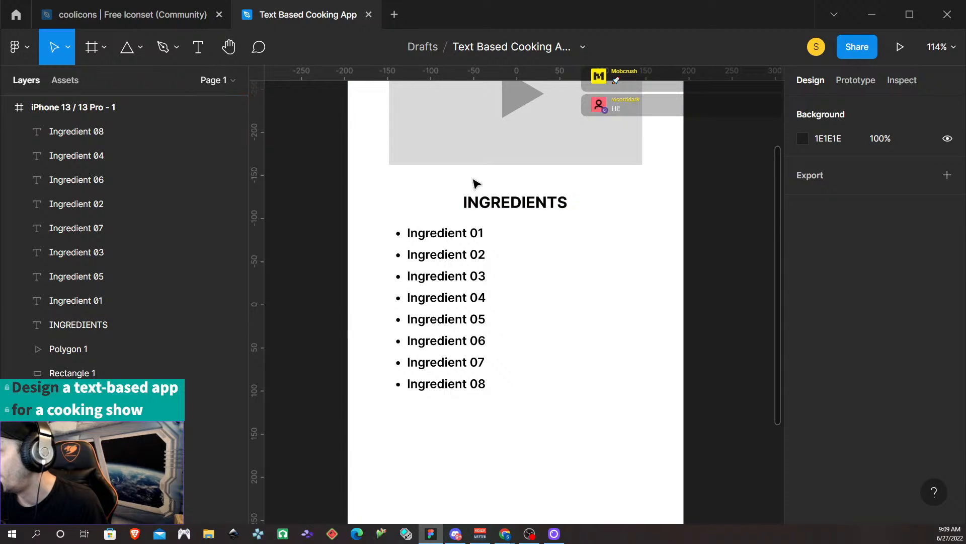
{"action": "left_click", "coordinate": [460, 236]}
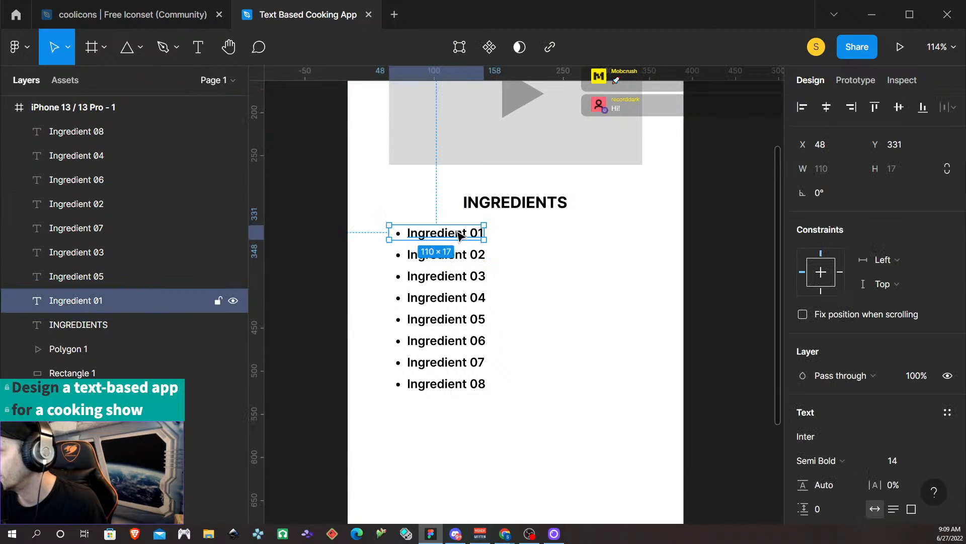
{"action": "left_click", "coordinate": [468, 256], "text": "shift"}
{"action": "left_click", "coordinate": [478, 282], "text": "shift"}
{"action": "left_click", "coordinate": [471, 298], "text": "shift"}
{"action": "left_click", "coordinate": [474, 319], "text": "shift"}
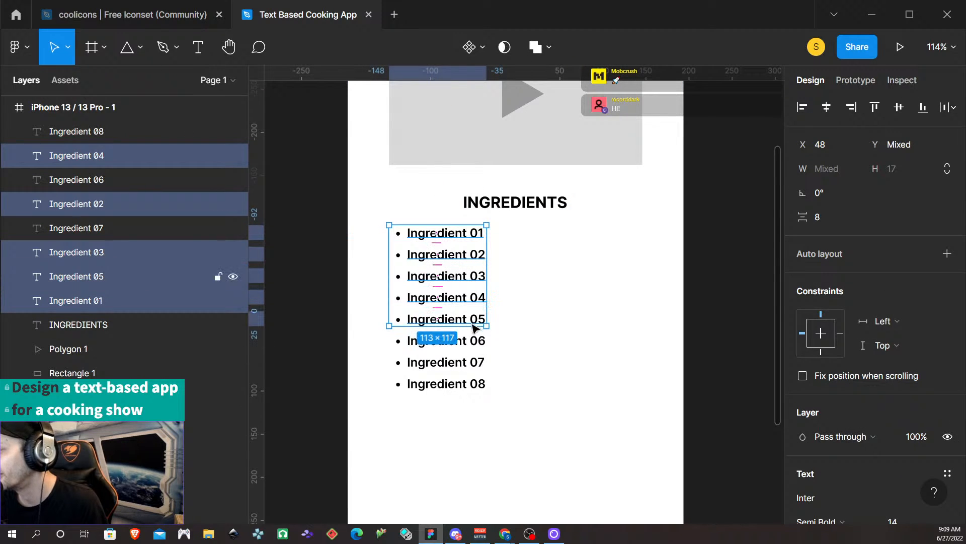
{"action": "left_click", "coordinate": [473, 341], "text": "shift"}
{"action": "left_click", "coordinate": [475, 362], "text": "shift"}
{"action": "left_click", "coordinate": [477, 384], "text": "shift"}
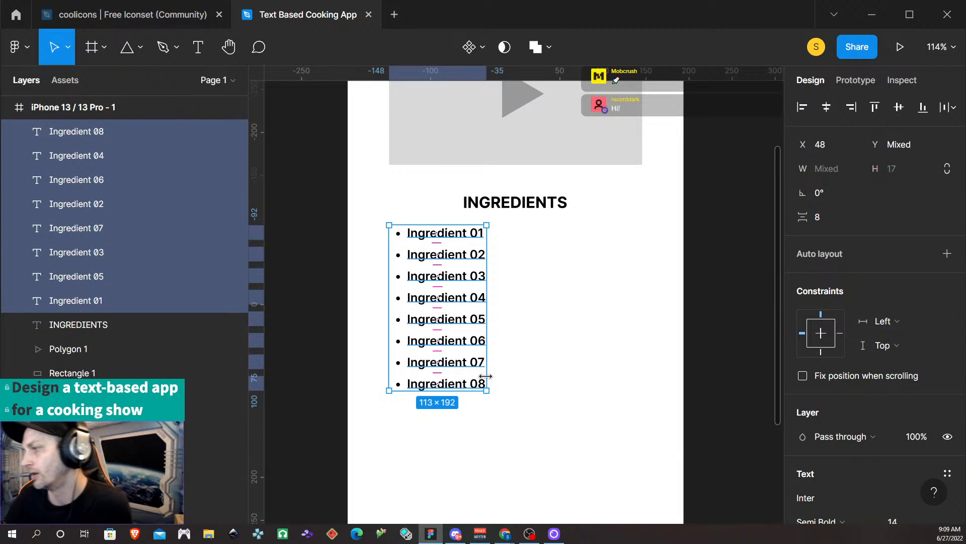
{"action": "left_click", "coordinate": [579, 359]}
{"action": "left_click", "coordinate": [456, 345]}
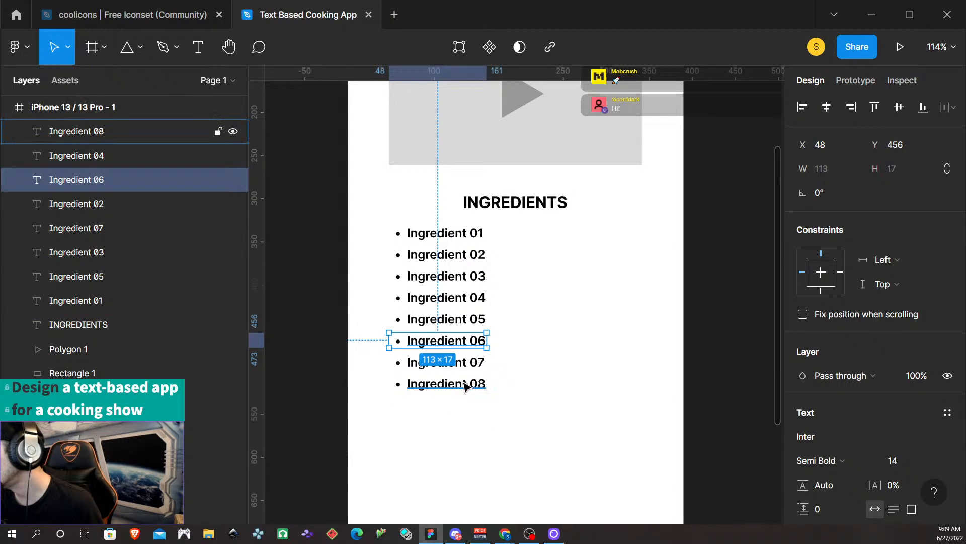
{"action": "left_click", "coordinate": [444, 233]}
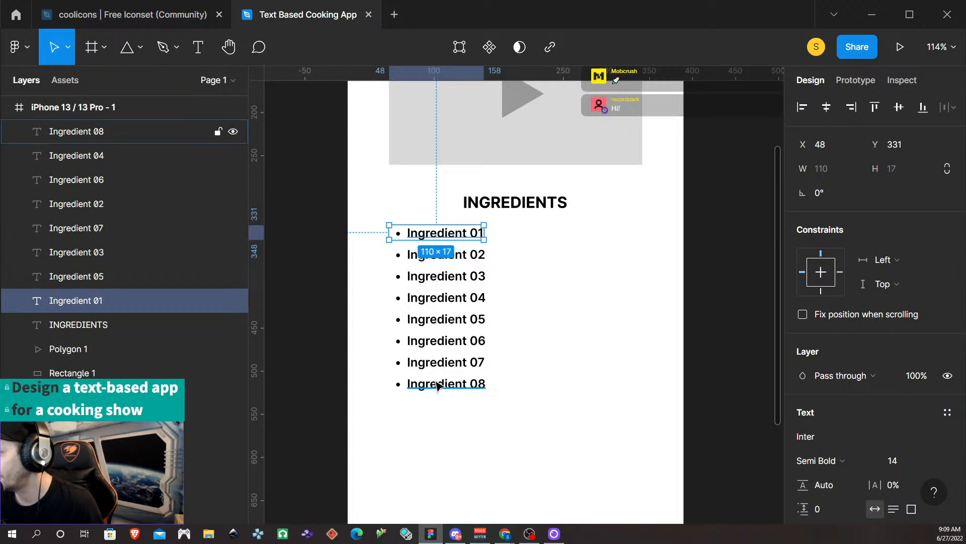
- Group the eight ingredient text layers and name the group "ingredient list"
{"action": "left_click", "coordinate": [122, 131]}
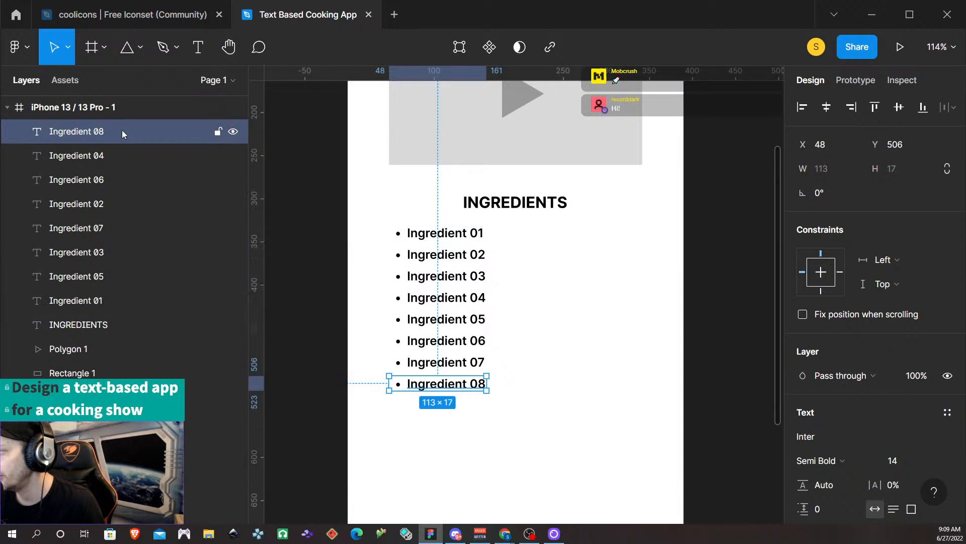
{"action": "left_click", "coordinate": [115, 304], "text": "shift"}
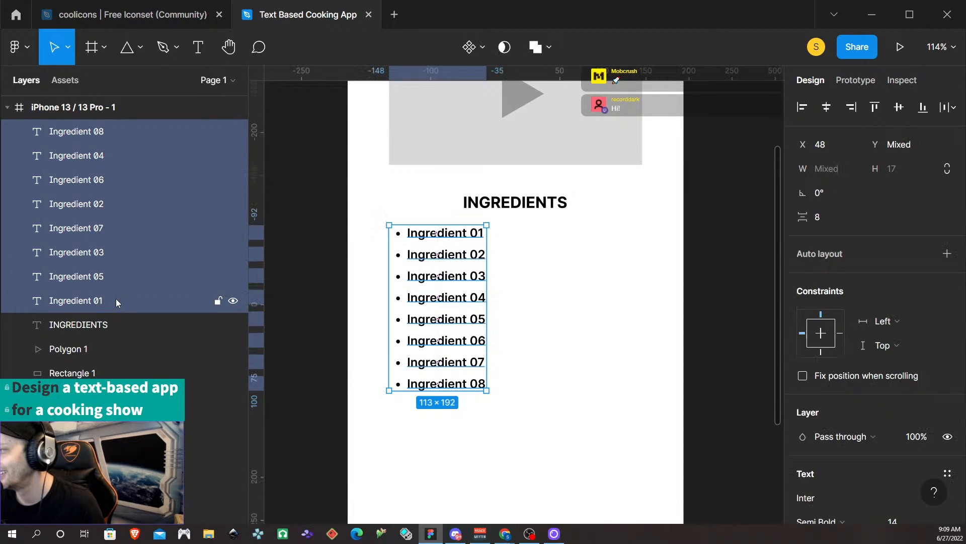
{"action": "key", "text": "ctrl+g"}
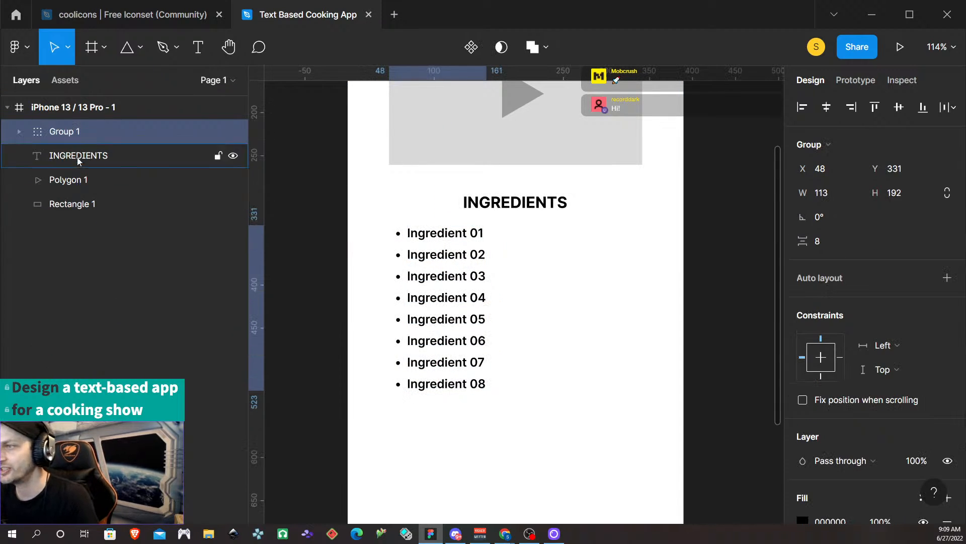
{"action": "double_click", "coordinate": [71, 131]}
{"action": "type", "text": "a"}
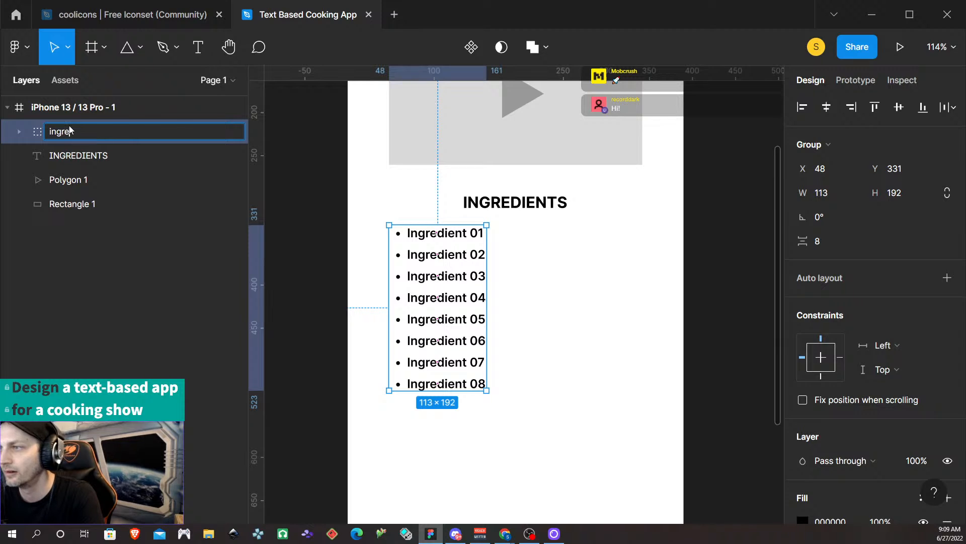
{"action": "type", "text": "ngredient list"}
{"action": "key", "text": "Return"}
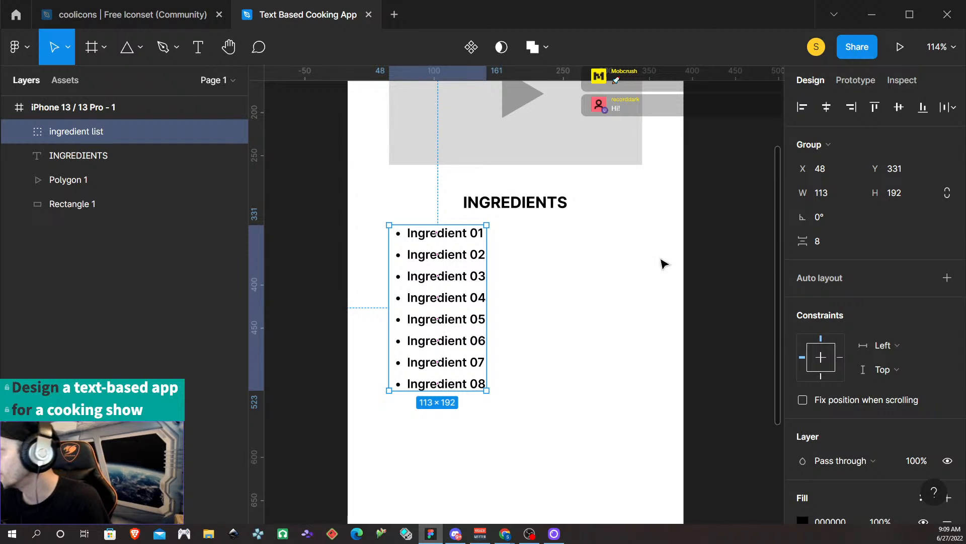
- Try a 192 × 192 square in line with the ingredient list and the video placeholder's right edge, and delete it
{"action": "left_click", "coordinate": [549, 317]}
{"action": "left_click", "coordinate": [471, 312]}
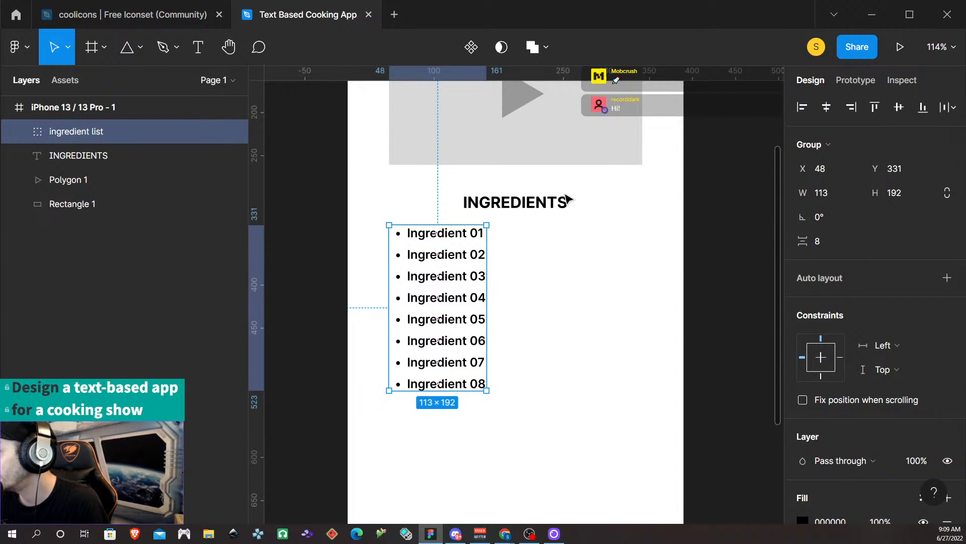
{"action": "left_click", "coordinate": [139, 50]}
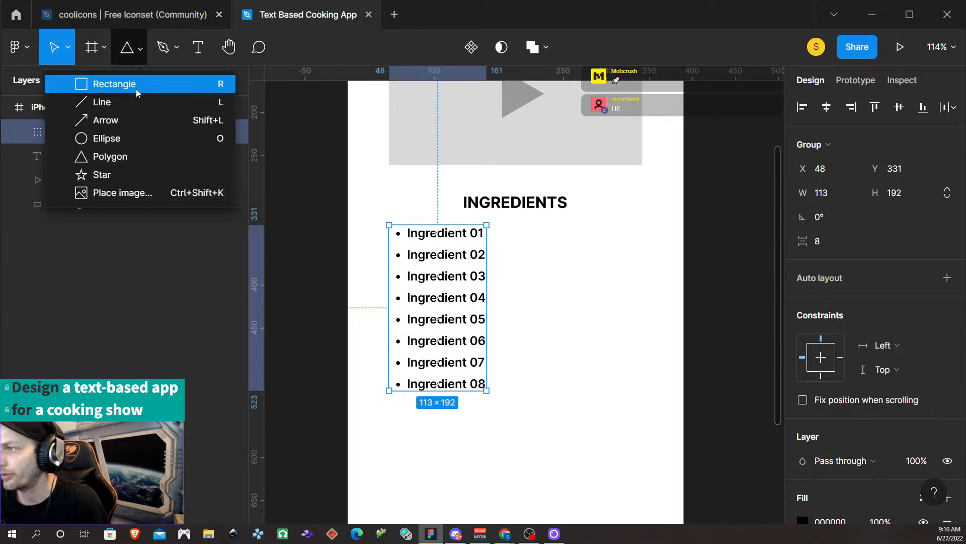
{"action": "left_click", "coordinate": [121, 83]}
{"action": "left_click", "coordinate": [534, 229]}
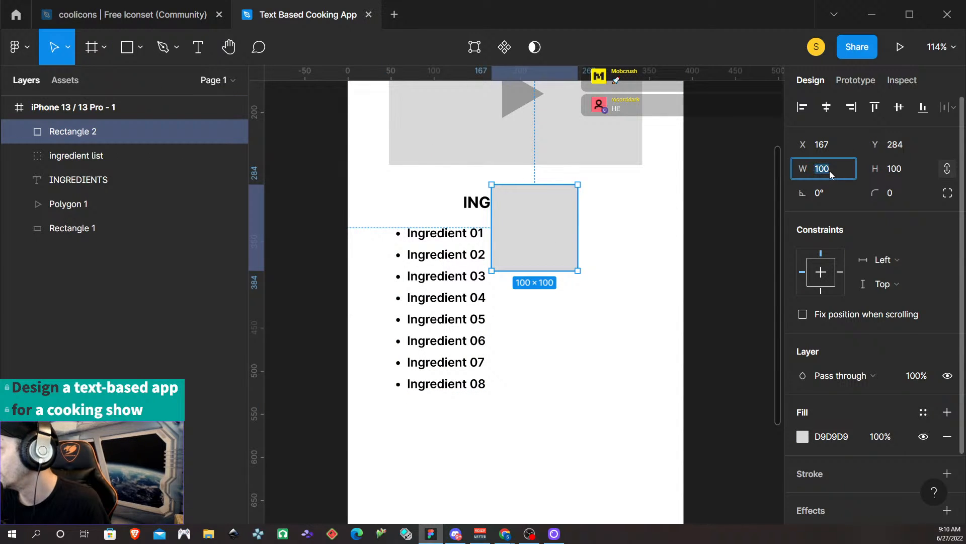
{"action": "type", "text": "192"}
{"action": "key", "text": "Return"}
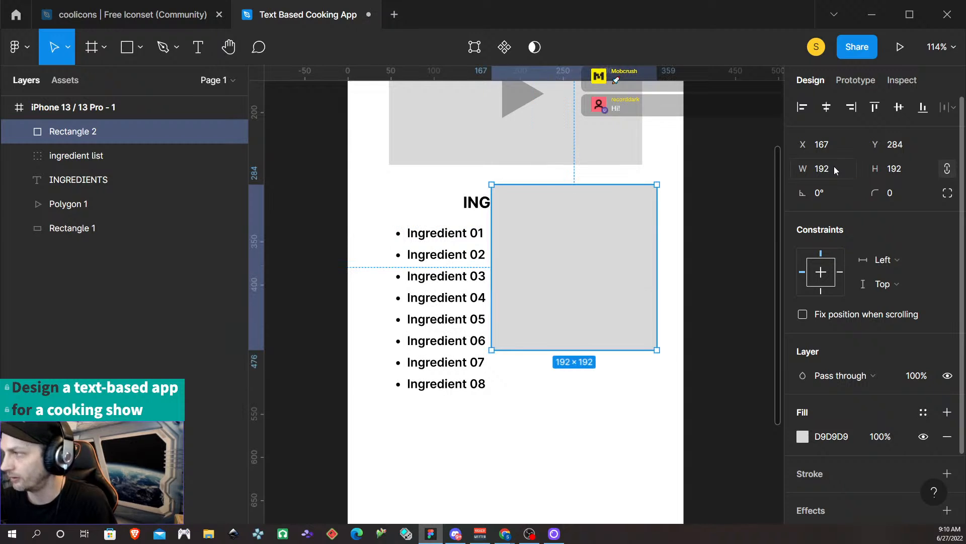
{"action": "left_click_drag", "start_coordinate": [550, 273], "coordinate": [447, 316]}
{"action": "left_click_drag", "start_coordinate": [440, 315], "coordinate": [520, 341]}
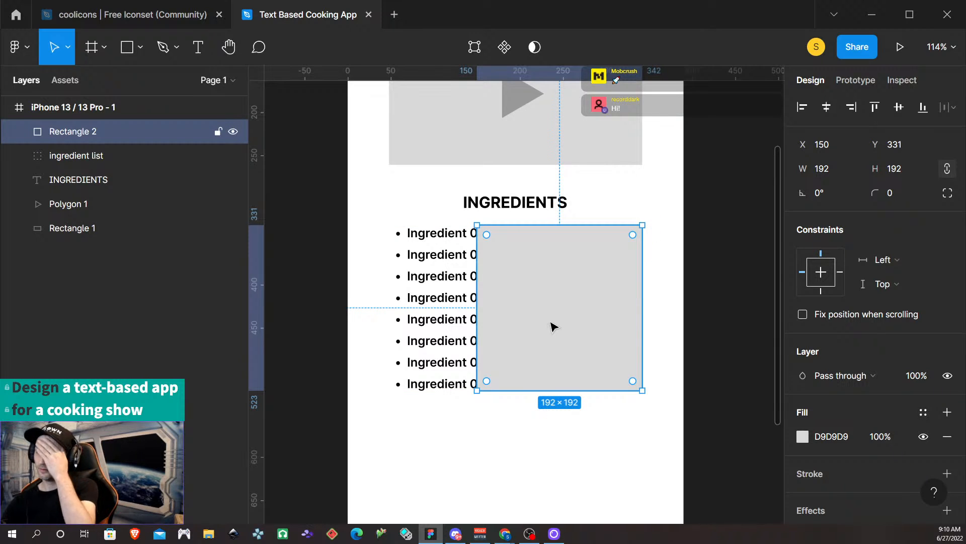
{"action": "key", "text": "Delete"}
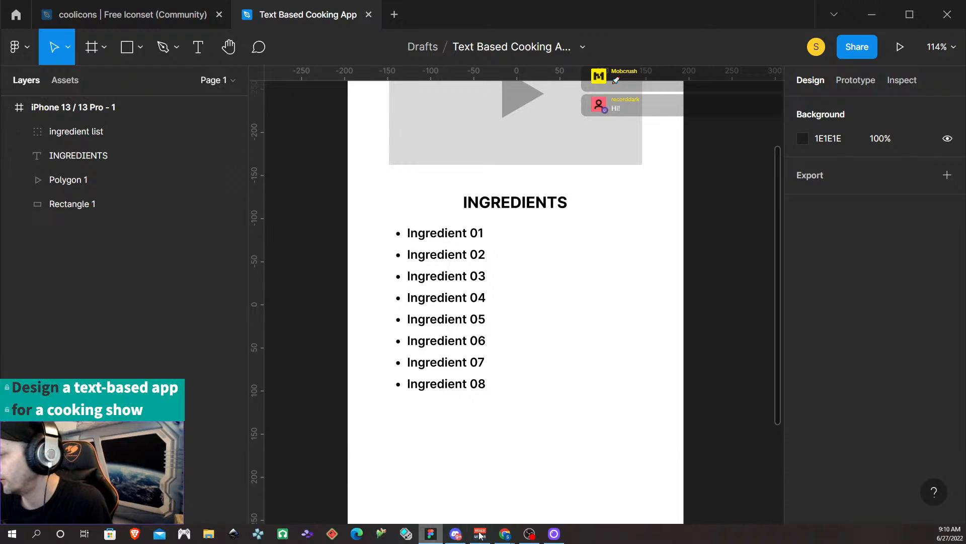
- Switch to Chrome to read the first ingredient of the roast beef recipe, and return to Figma
{"action": "left_click", "coordinate": [505, 534]}
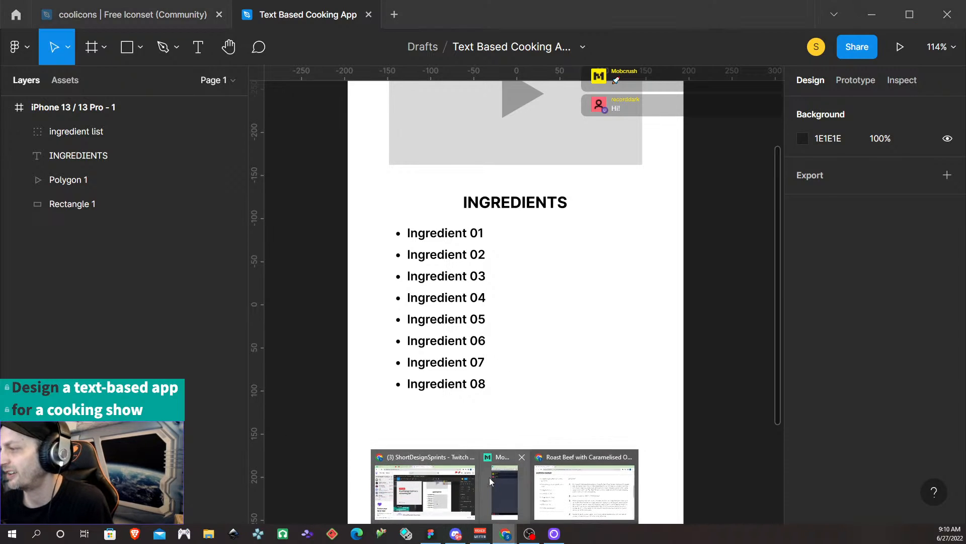
{"action": "left_click", "coordinate": [580, 502]}
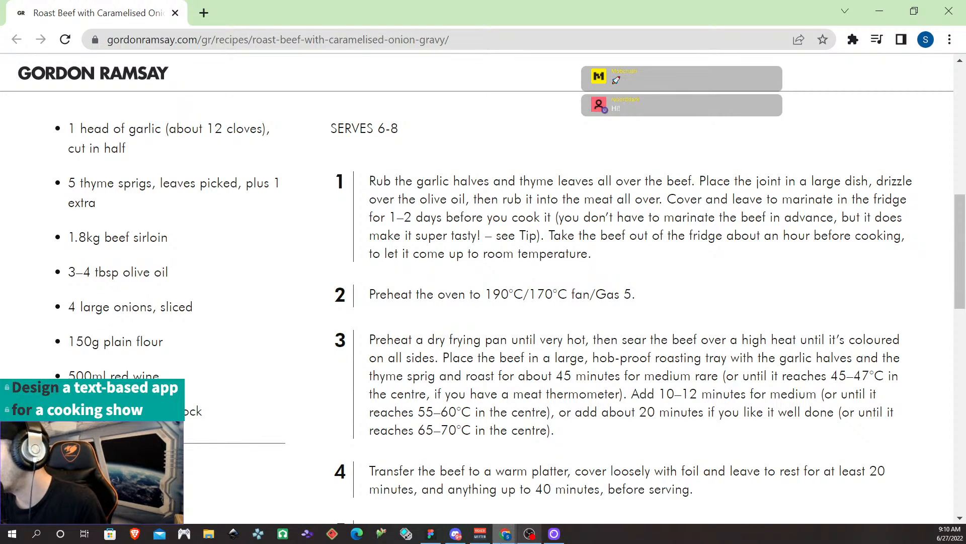
{"action": "left_click", "coordinate": [431, 533]}
- Replace the first list item's text with "1 head of garlic (roughly 12 cloves), cut in half"
{"action": "left_click", "coordinate": [425, 233]}
{"action": "double_click", "coordinate": [425, 233]}
{"action": "double_click", "coordinate": [447, 234]}
{"action": "double_click", "coordinate": [451, 233]}
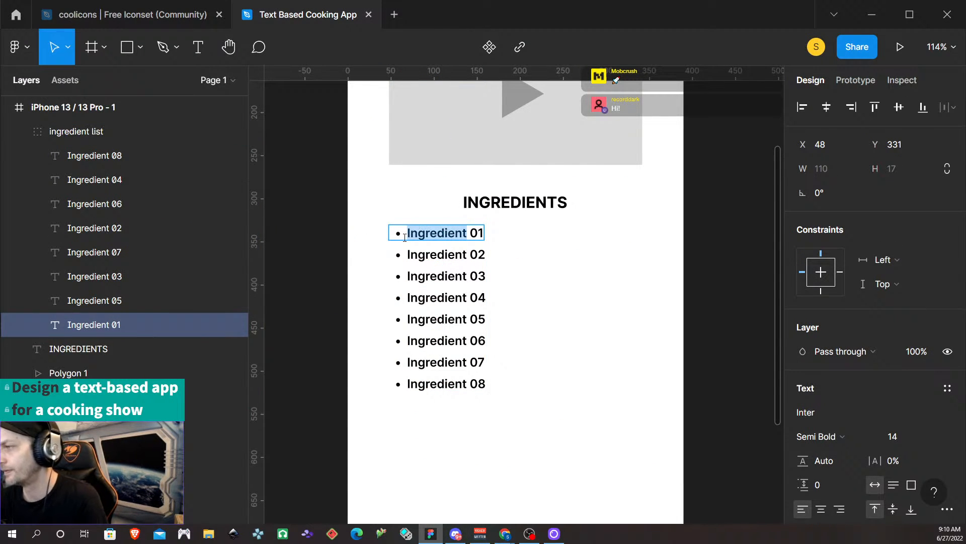
{"action": "left_click_drag", "start_coordinate": [406, 237], "coordinate": [555, 236]}
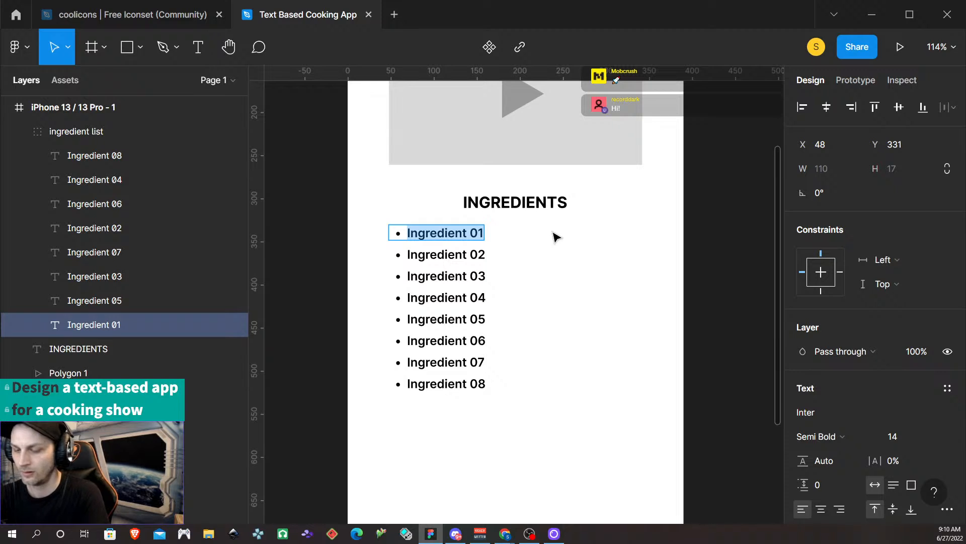
{"action": "type", "text": "1 head of"}
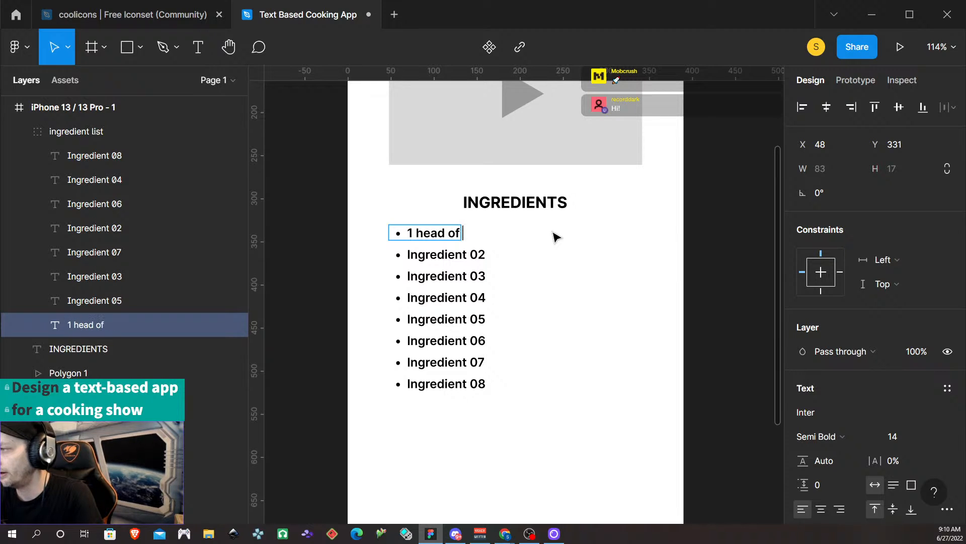
{"action": "type", "text": " garlic (roughly"}
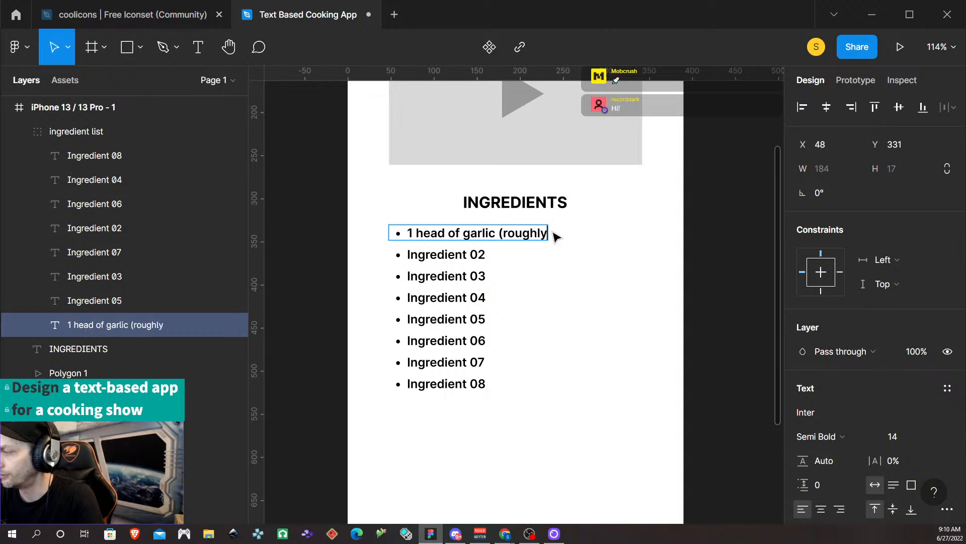
{"action": "type", "text": " 12"}
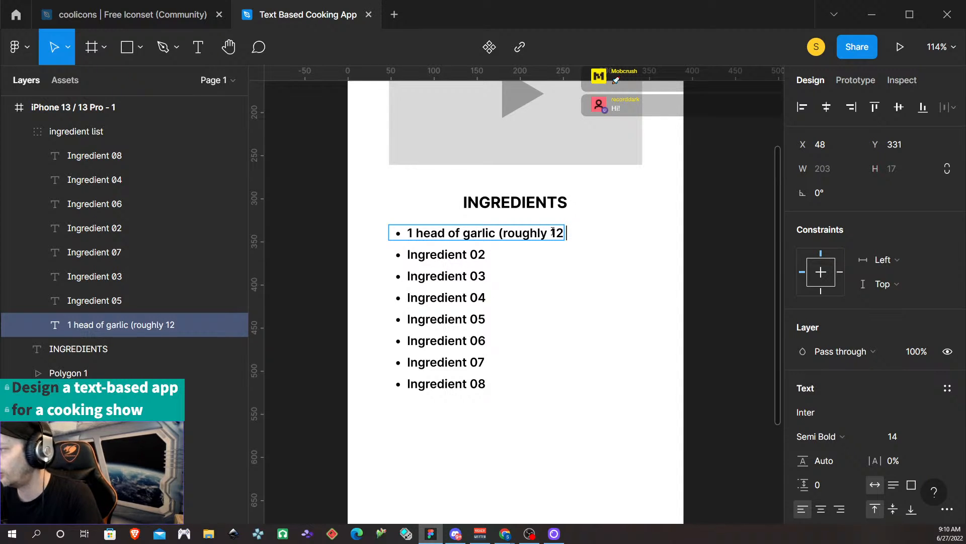
{"action": "type", "text": " cl"}
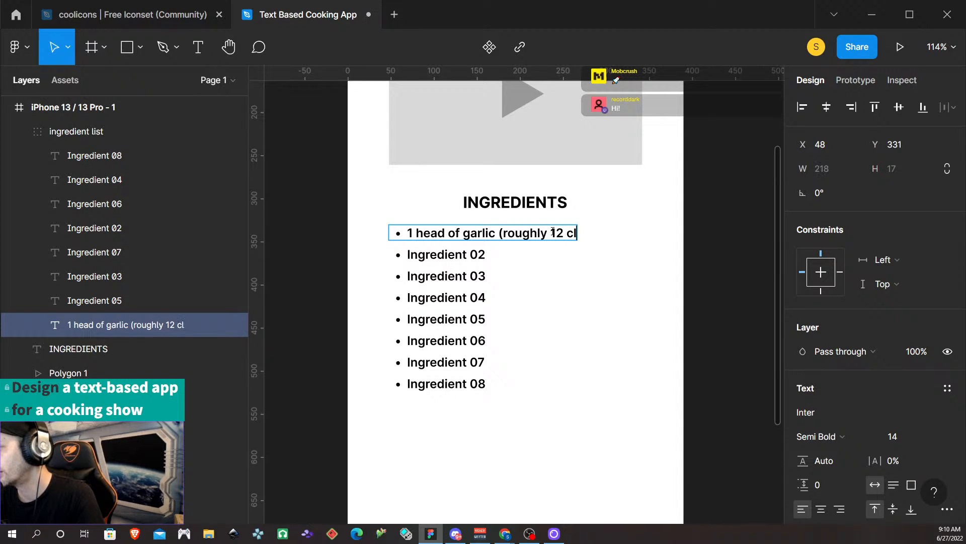
{"action": "type", "text": "oves)"}
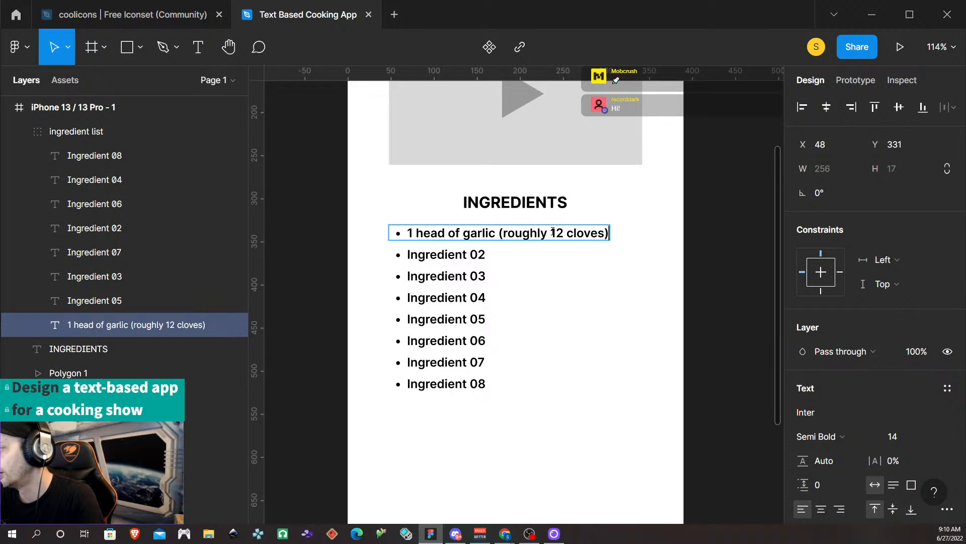
{"action": "type", "text": ", cut in half"}
{"action": "key", "text": "Return"}
{"action": "key", "text": "BackSpace"}
{"action": "key", "text": "BackSpace"}
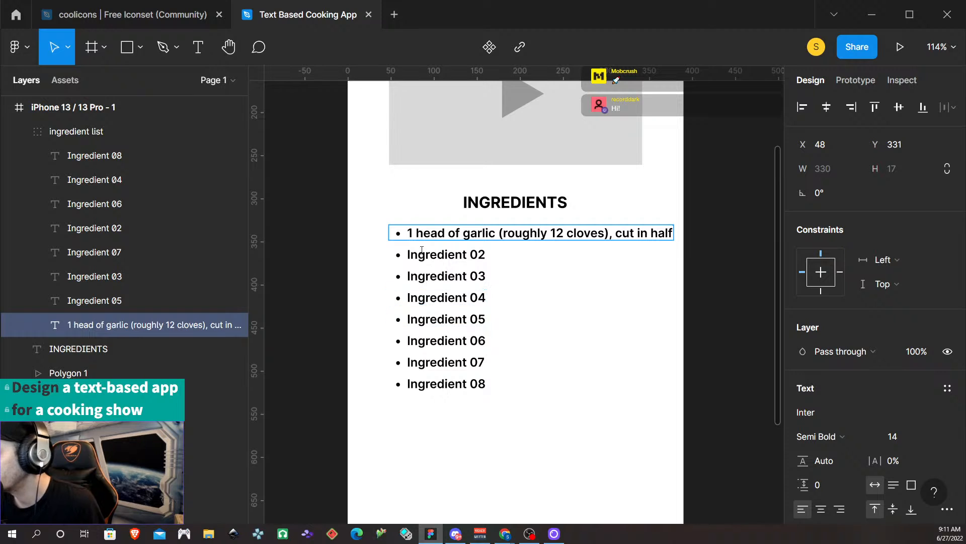
- Add auto layout to the whole ingredient list group
{"action": "left_click", "coordinate": [73, 132]}
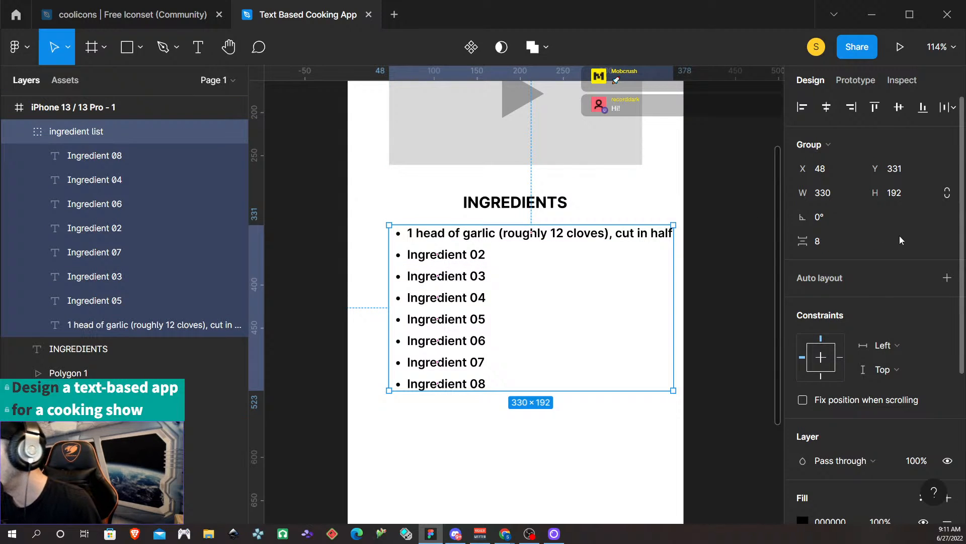
{"action": "left_click", "coordinate": [947, 277]}
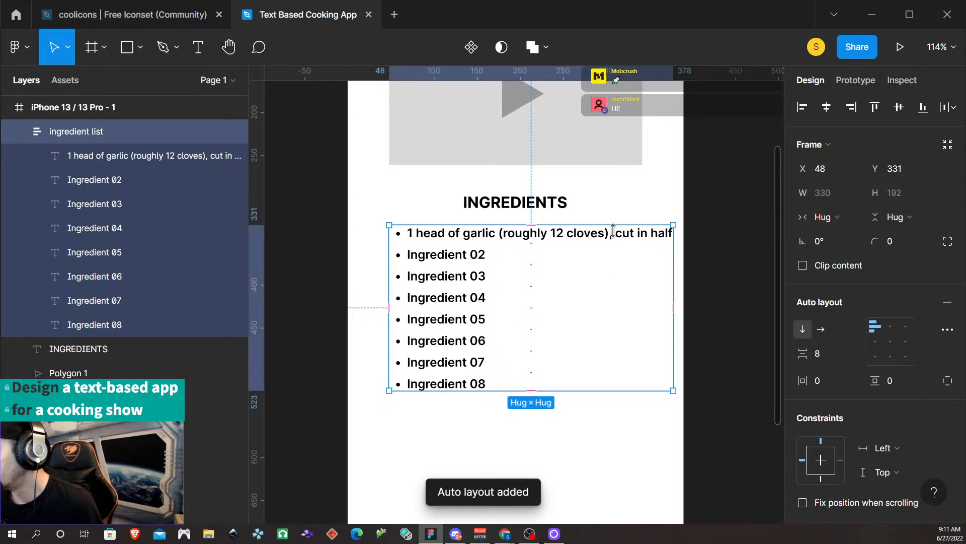
- Consult the roast beef recipe's ingredients in Chrome again and return to the Figma design
{"action": "left_click", "coordinate": [506, 532]}
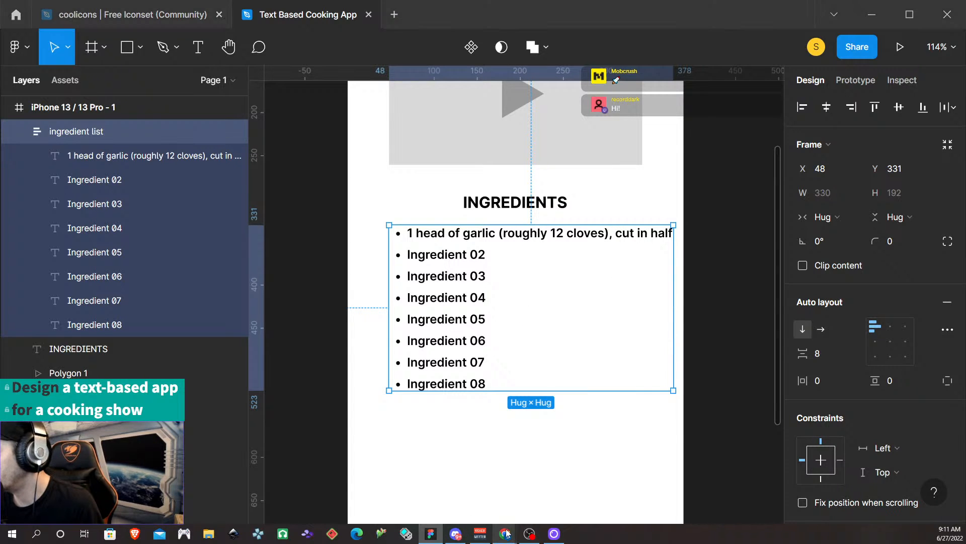
{"action": "left_click", "coordinate": [556, 506]}
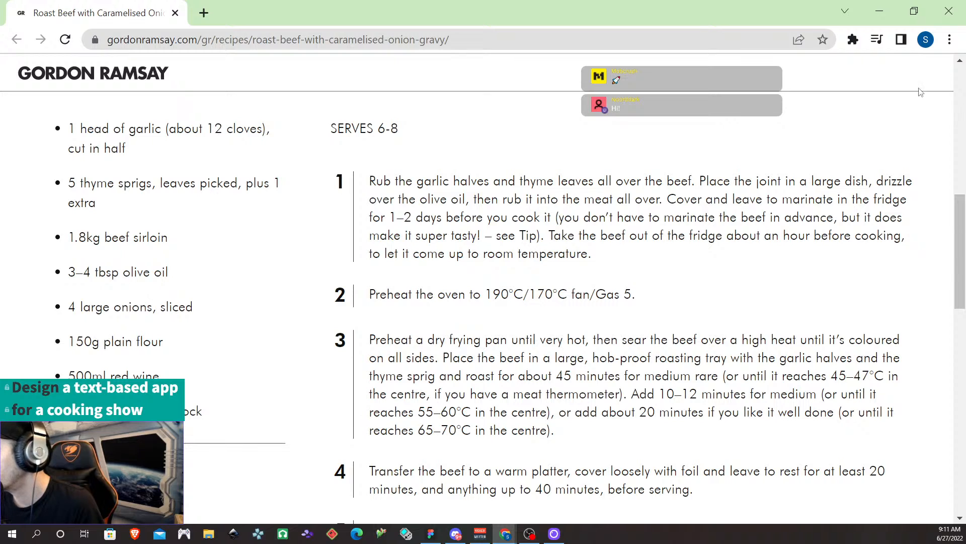
{"action": "left_click", "coordinate": [880, 11]}
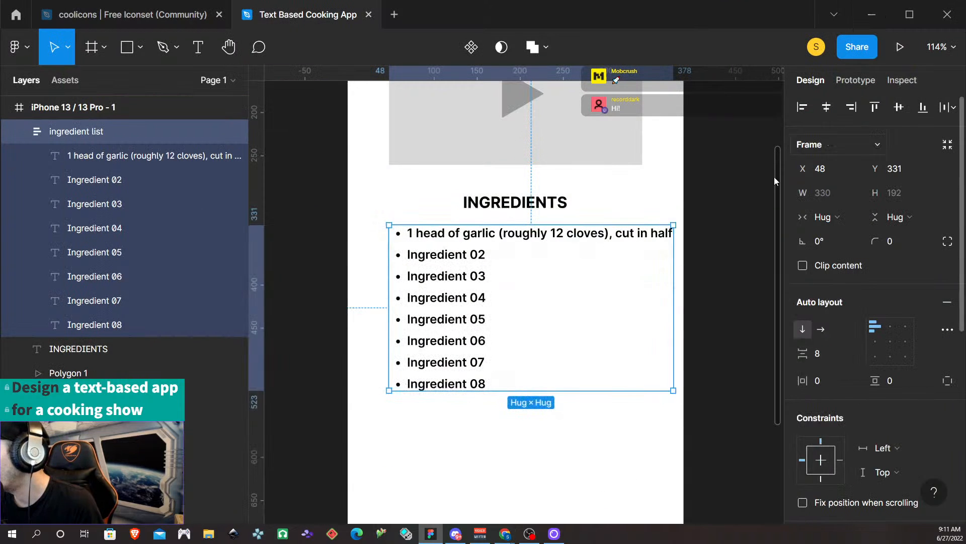
- Break the garlic ingredient's text before "cut in half" so it wraps onto a second line without its own bullet
{"action": "left_click", "coordinate": [620, 240]}
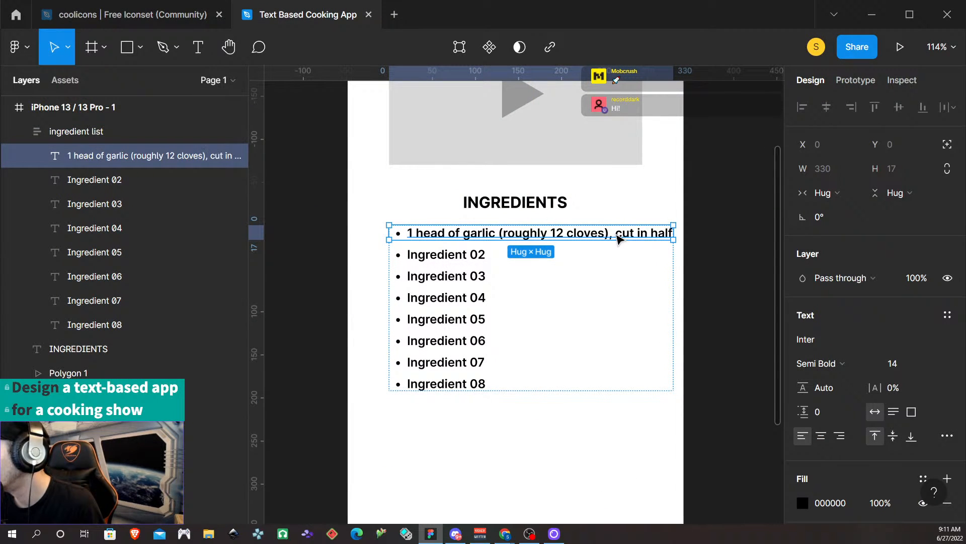
{"action": "double_click", "coordinate": [619, 236]}
{"action": "left_click", "coordinate": [616, 233]}
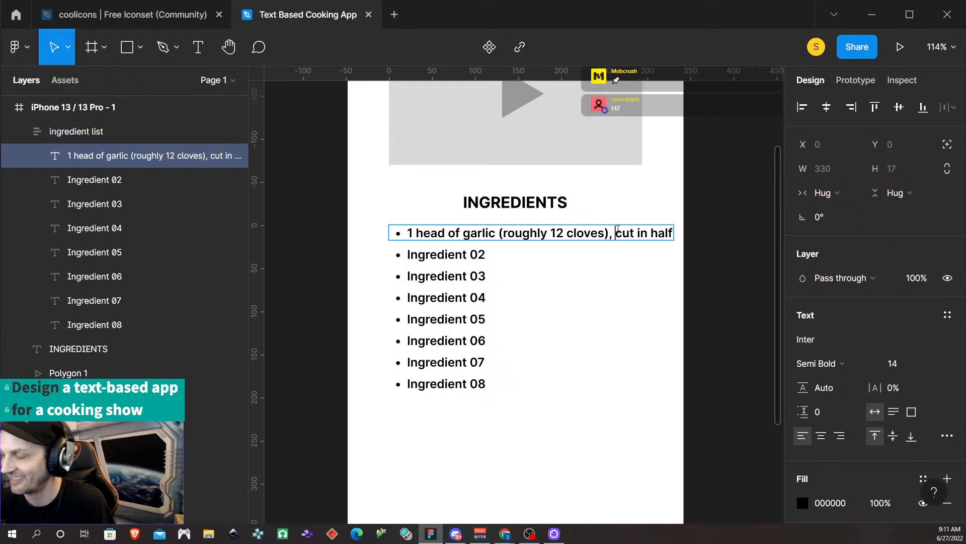
{"action": "key", "text": "Return"}
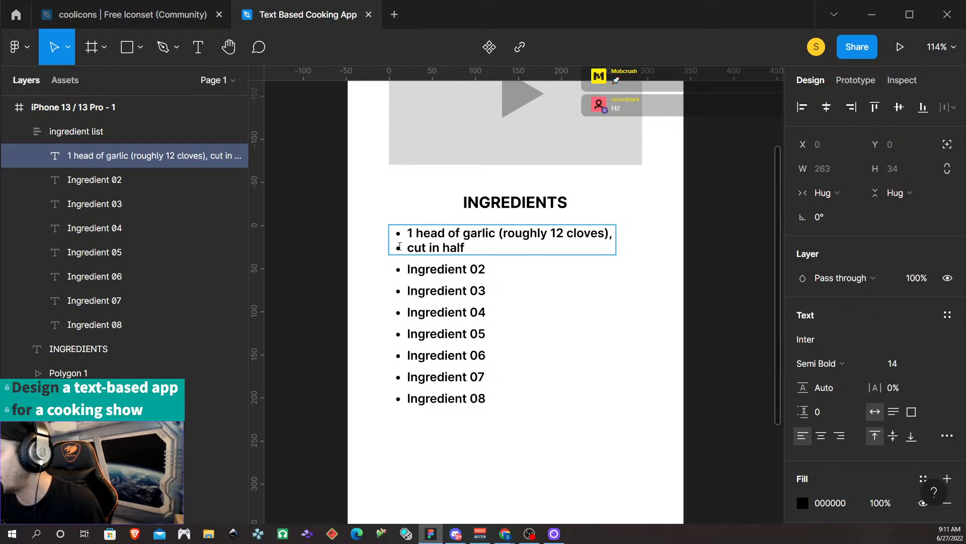
{"action": "key", "text": "BackSpace"}
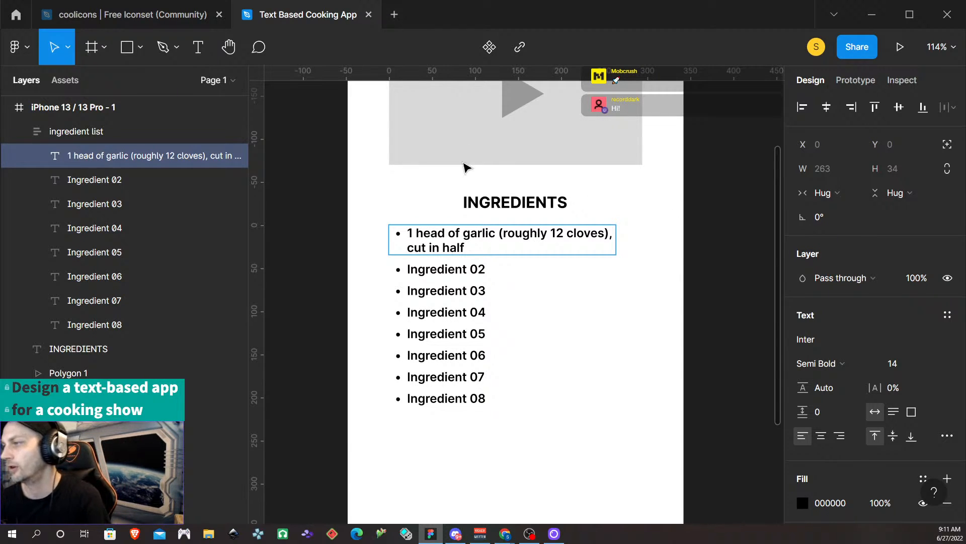
{"action": "key", "text": "Escape"}
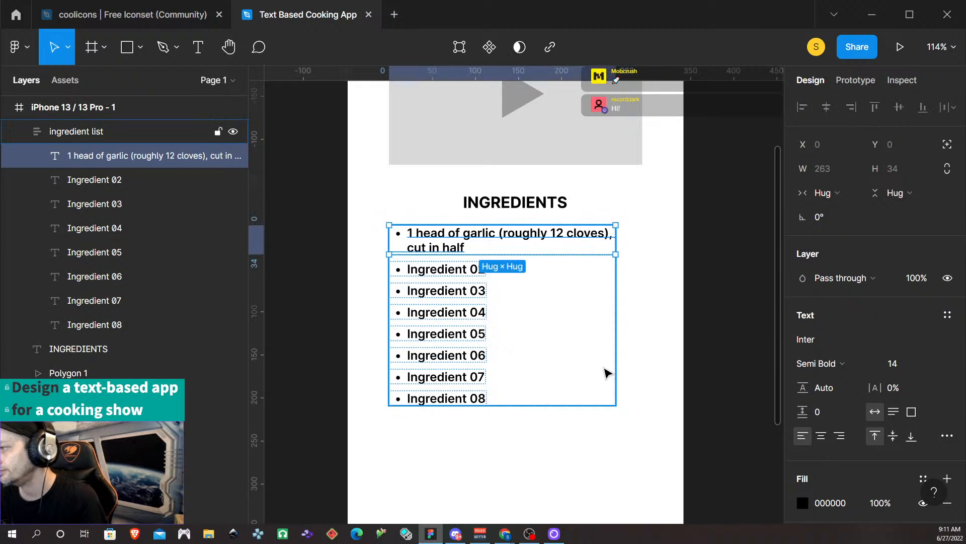
{"action": "left_click", "coordinate": [653, 340]}
- Examine the ingredient list's spacing and how it fits within the phone frame, both close up and as a whole
{"action": "scroll", "coordinate": [639, 307], "scroll_direction": "down", "scroll_amount": 2}
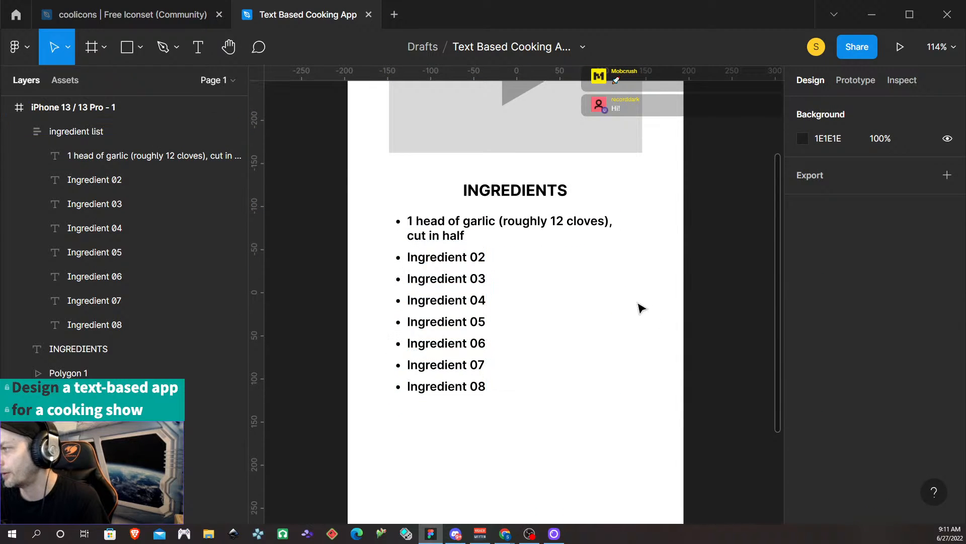
{"action": "scroll", "coordinate": [556, 276], "scroll_direction": "up", "scroll_amount": 2}
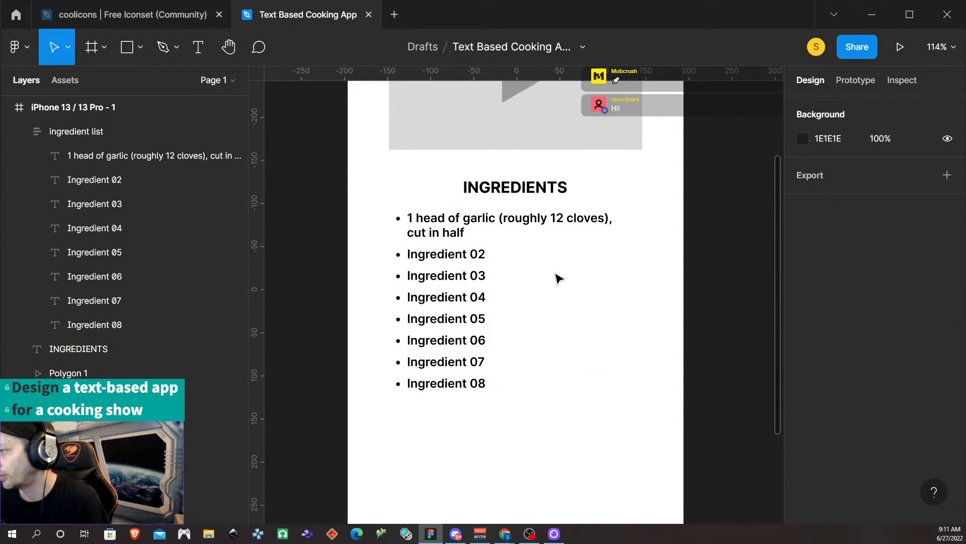
{"action": "scroll", "coordinate": [550, 280], "scroll_direction": "down", "scroll_amount": 4}
{"action": "scroll", "coordinate": [552, 282], "scroll_direction": "down", "scroll_amount": 2}
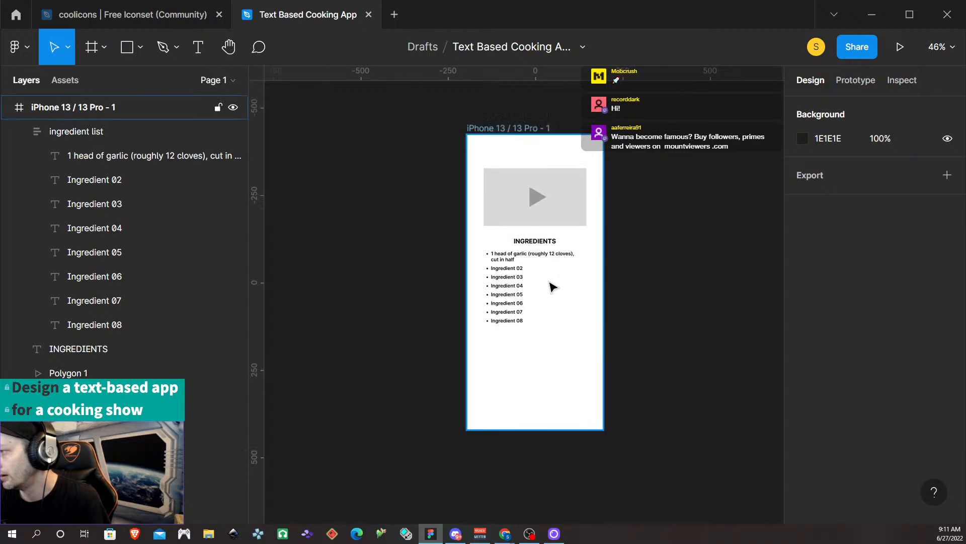
{"action": "scroll", "coordinate": [553, 283], "scroll_direction": "up", "scroll_amount": 4}
{"action": "scroll", "coordinate": [553, 287], "scroll_direction": "up", "scroll_amount": 3}
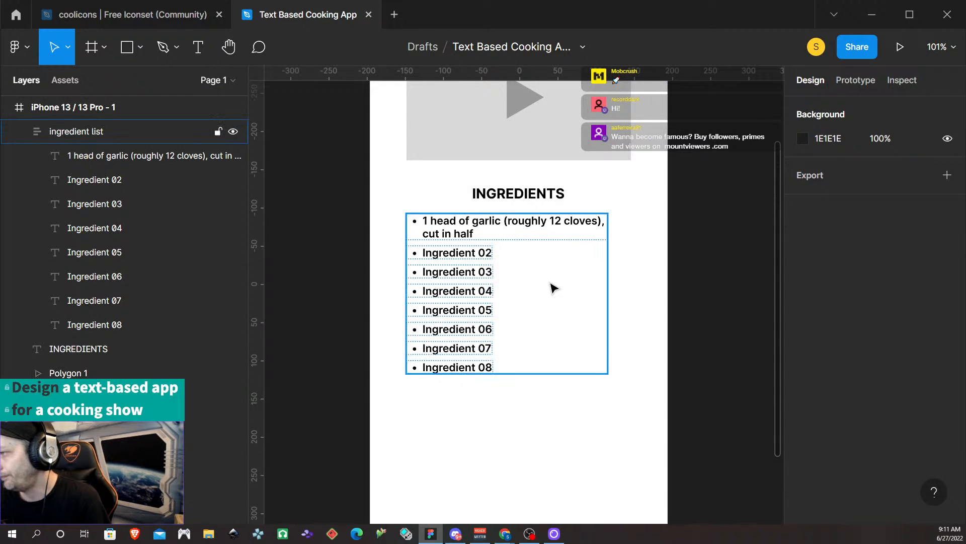
{"action": "scroll", "coordinate": [561, 260], "scroll_direction": "up", "scroll_amount": 4}
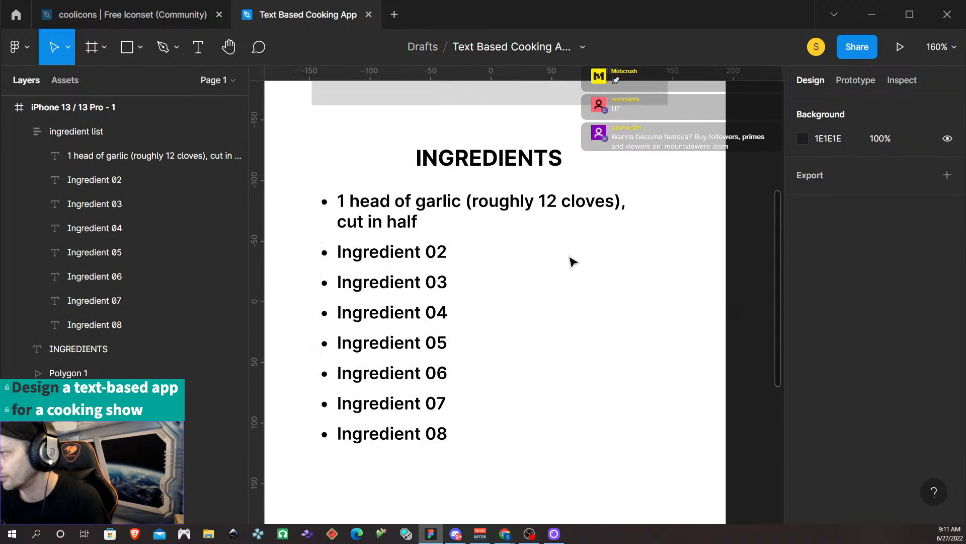
{"action": "scroll", "coordinate": [514, 261], "scroll_direction": "down", "scroll_amount": 1}
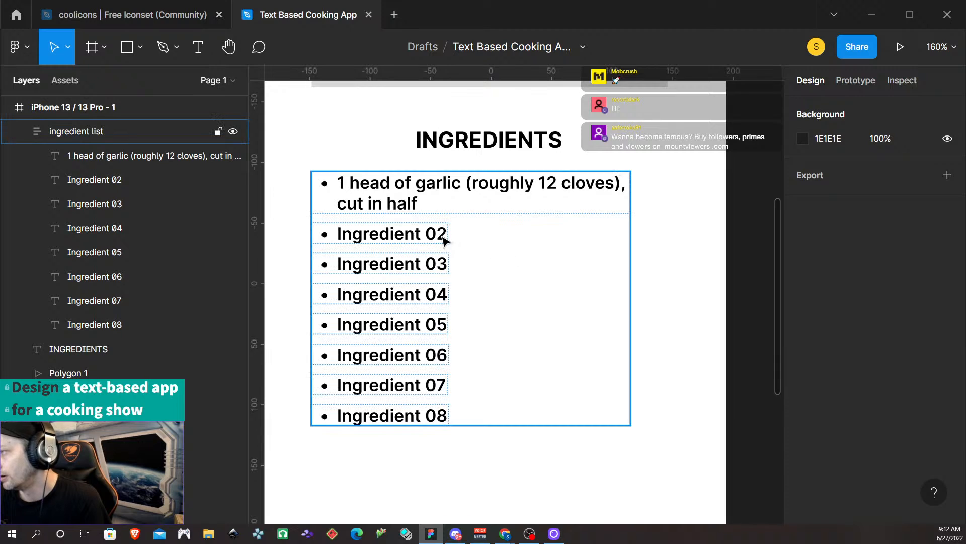
{"action": "scroll", "coordinate": [662, 285], "scroll_direction": "down", "scroll_amount": 1}
{"action": "scroll", "coordinate": [554, 262], "scroll_direction": "down", "scroll_amount": 1}
{"action": "scroll", "coordinate": [493, 290], "scroll_direction": "down", "scroll_amount": 1}
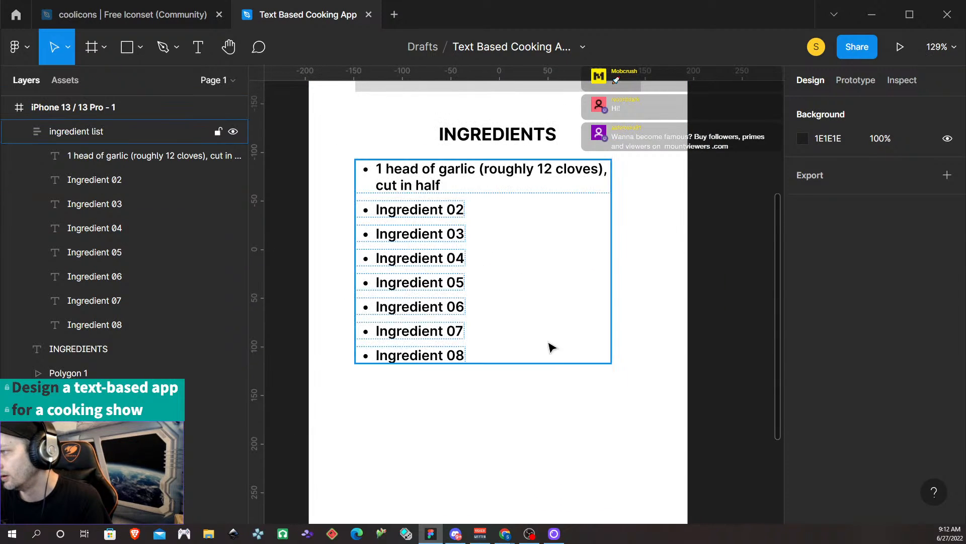
{"action": "scroll", "coordinate": [554, 401], "scroll_direction": "down", "scroll_amount": 1}
{"action": "scroll", "coordinate": [534, 352], "scroll_direction": "down", "scroll_amount": 1}
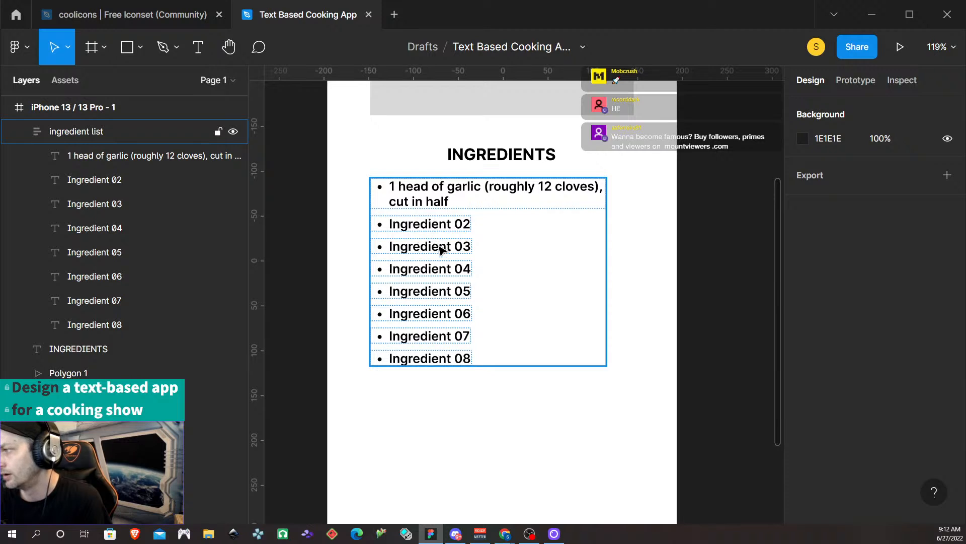
{"action": "scroll", "coordinate": [514, 408], "scroll_direction": "down", "scroll_amount": 1}
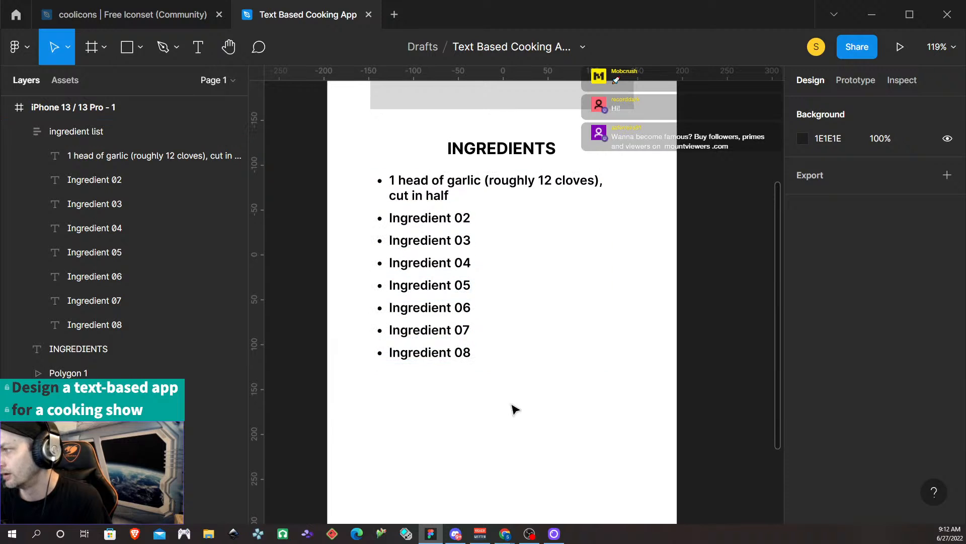
- Copy the thyme sprigs ingredient from the roast beef recipe in Chrome and return to the Figma design
{"action": "double_click", "coordinate": [436, 287]}
{"action": "double_click", "coordinate": [436, 286]}
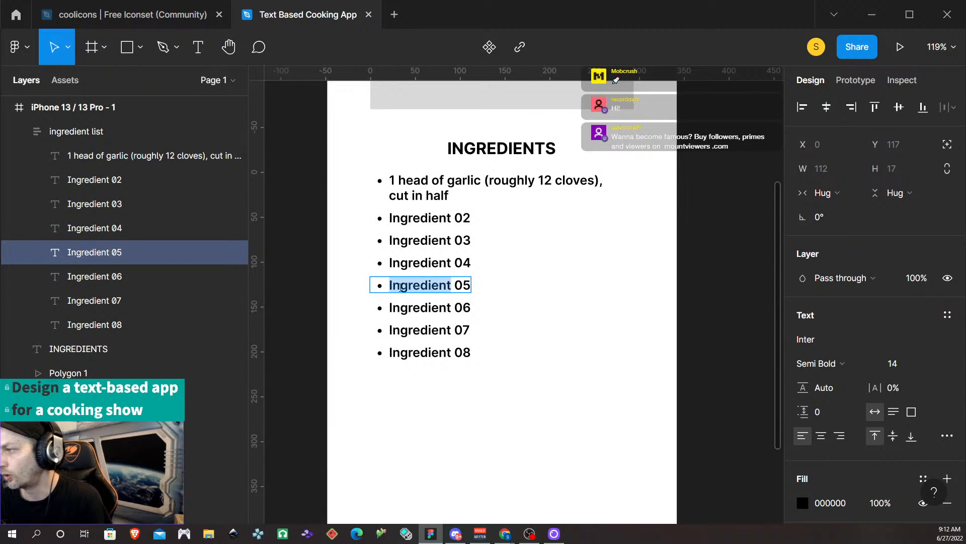
{"action": "left_click_drag", "start_coordinate": [391, 287], "coordinate": [514, 287]}
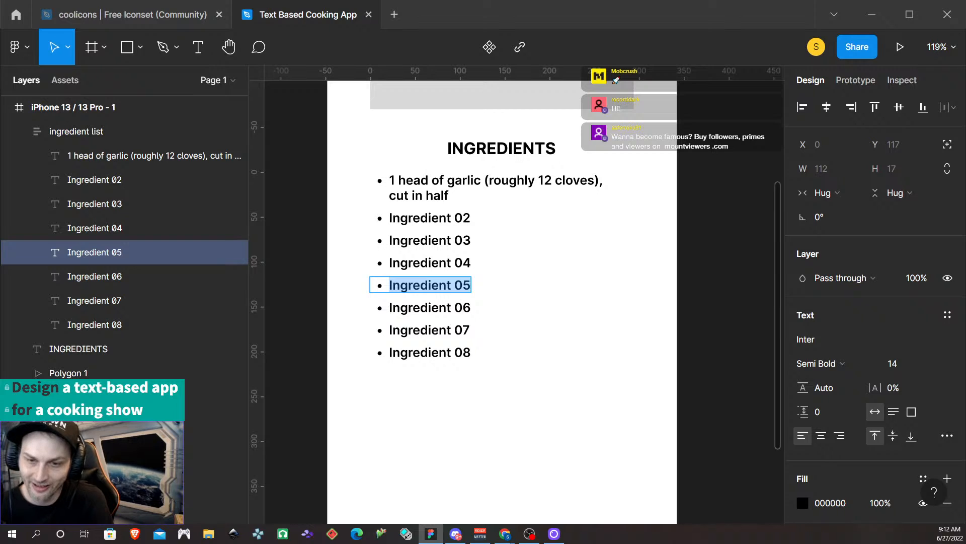
{"action": "key", "text": "alt+Tab"}
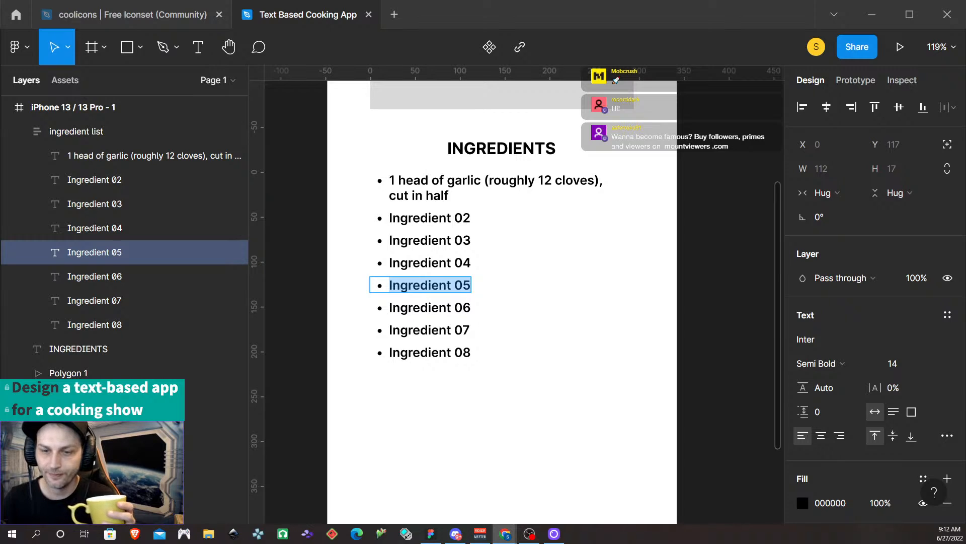
{"action": "key", "text": "alt+Tab"}
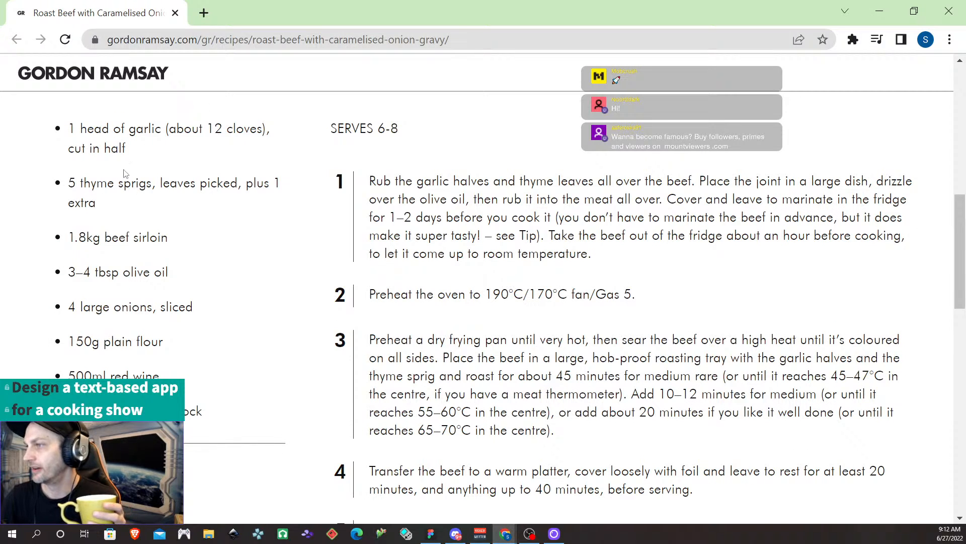
{"action": "left_click_drag", "start_coordinate": [99, 209], "coordinate": [65, 186]}
{"action": "key", "text": "ctrl+c"}
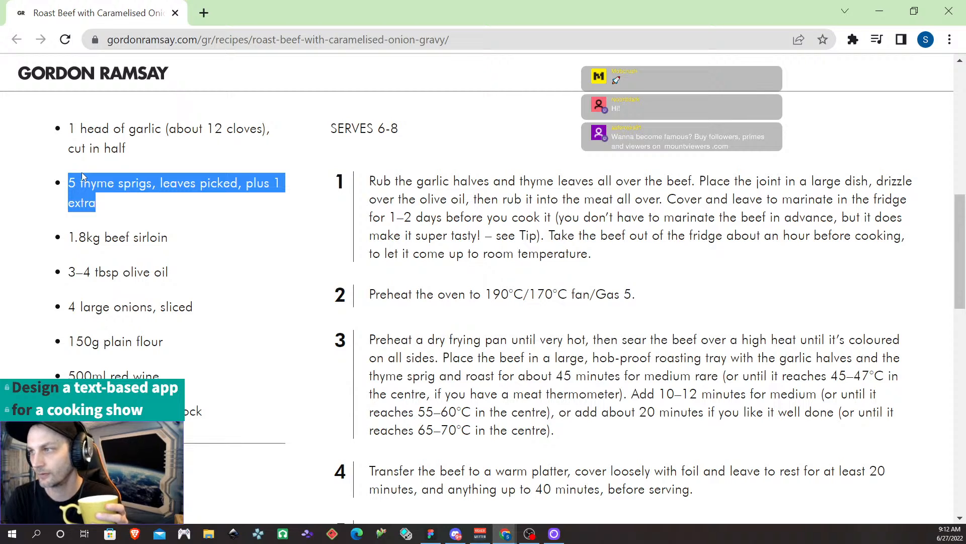
{"action": "left_click", "coordinate": [879, 11]}
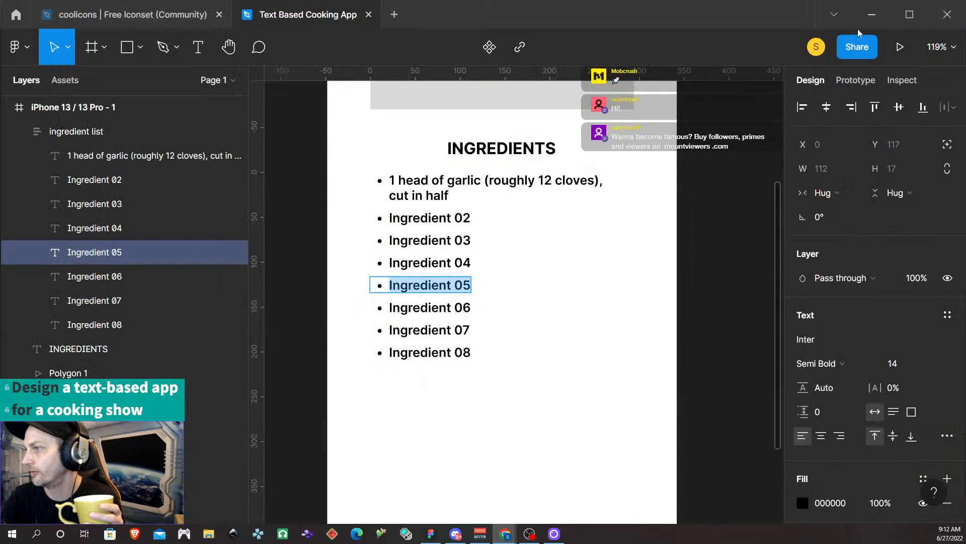
- Try to replace the "Ingredient 05" text with the copied thyme ingredient and break its line after "picked"
{"action": "triple_click", "coordinate": [582, 183]}
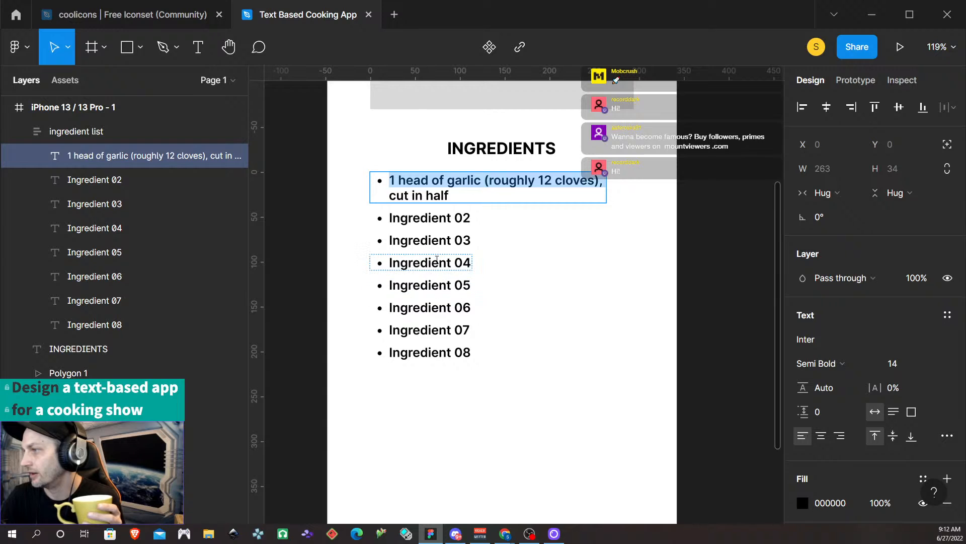
{"action": "left_click", "coordinate": [435, 190]}
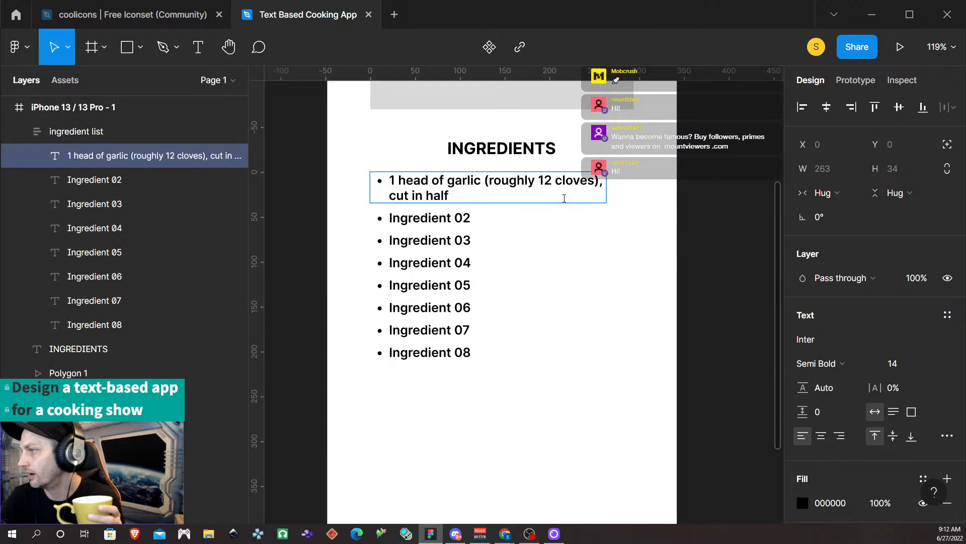
{"action": "left_click", "coordinate": [434, 283]}
{"action": "double_click", "coordinate": [434, 282]}
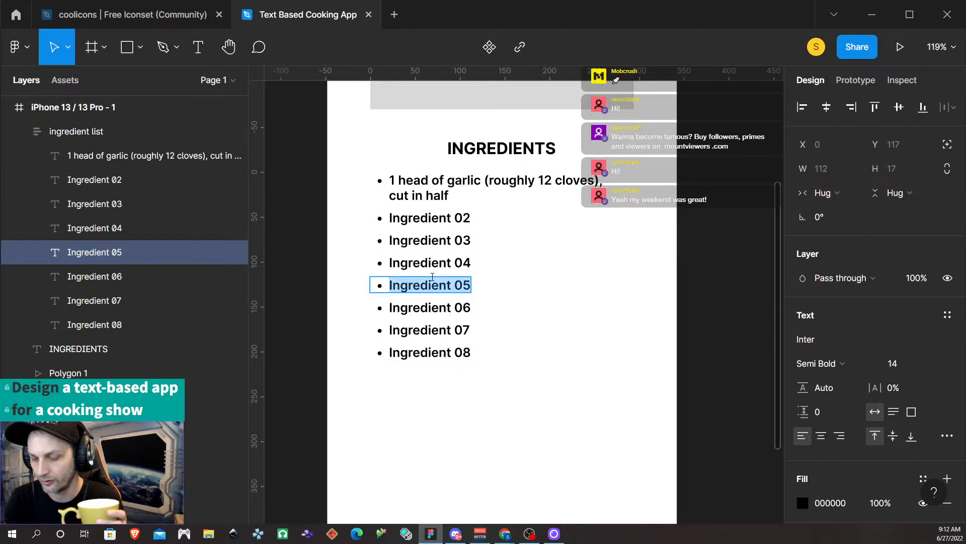
{"action": "key", "text": "ctrl+v"}
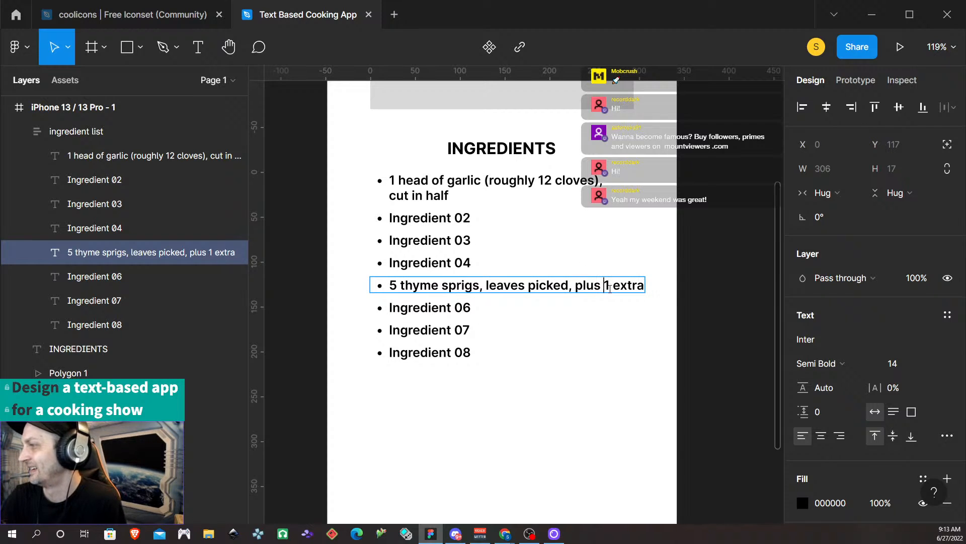
{"action": "left_click", "coordinate": [571, 288]}
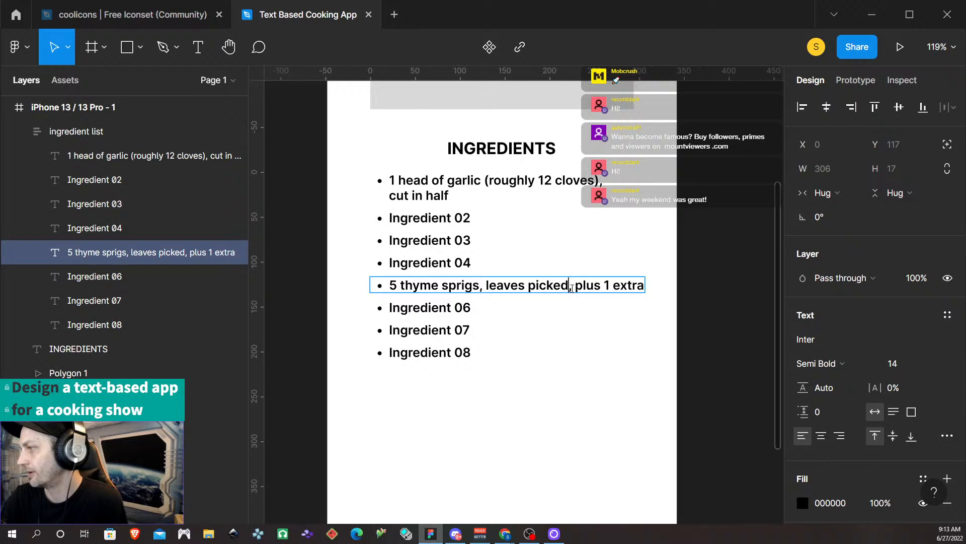
{"action": "key", "text": "Return"}
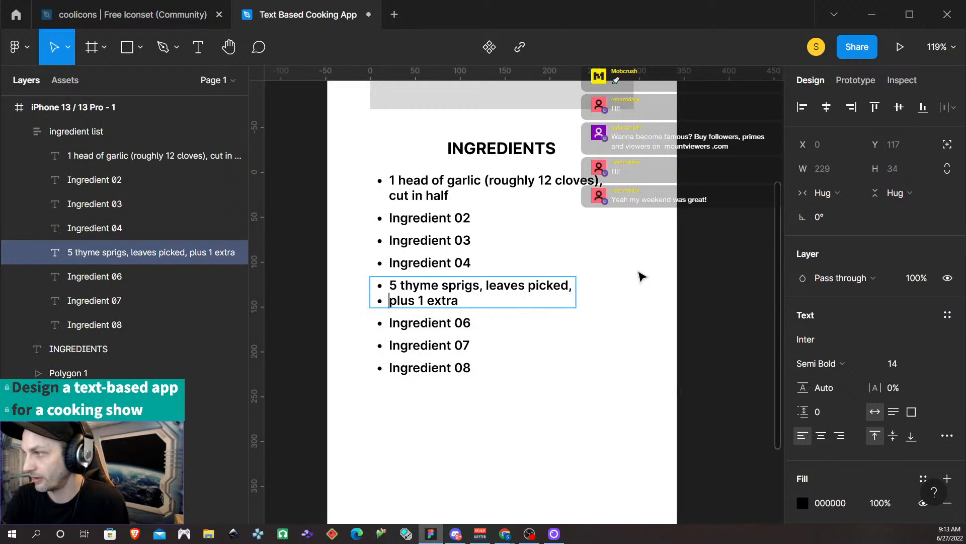
{"action": "key", "text": "BackSpace"}
{"action": "key", "text": "BackSpace"}
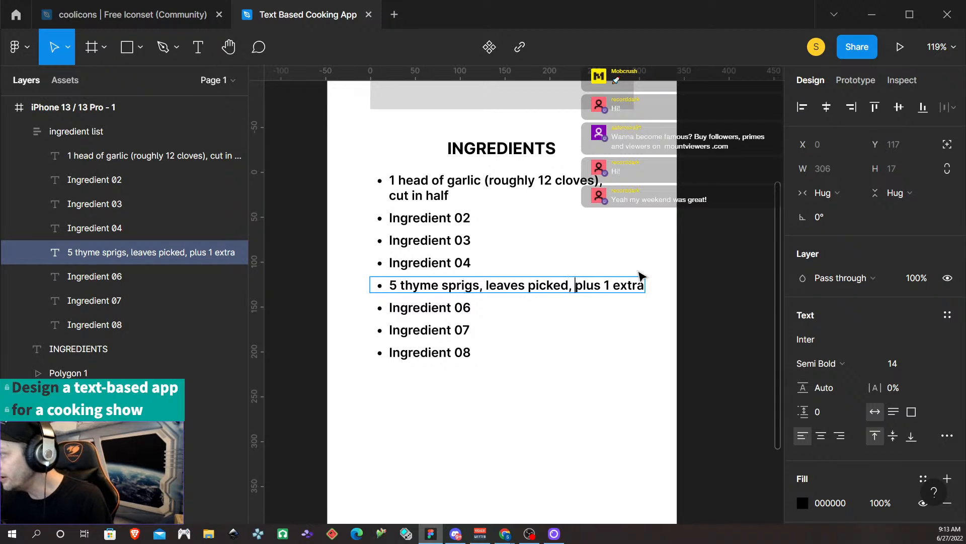
{"action": "key", "text": "ctrl+z"}
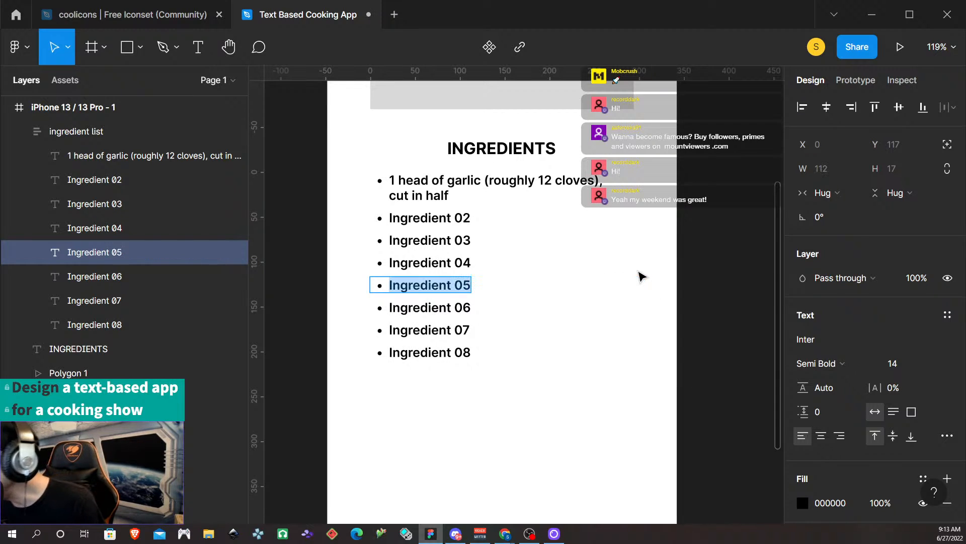
- Replace "Ingredient 05" with "5 thyme sprigs, leaves picked, plus 1 extra", putting "plus 1 extra" on a second line without a bullet
{"action": "left_click", "coordinate": [439, 286]}
{"action": "double_click", "coordinate": [440, 287]}
{"action": "triple_click", "coordinate": [440, 287]}
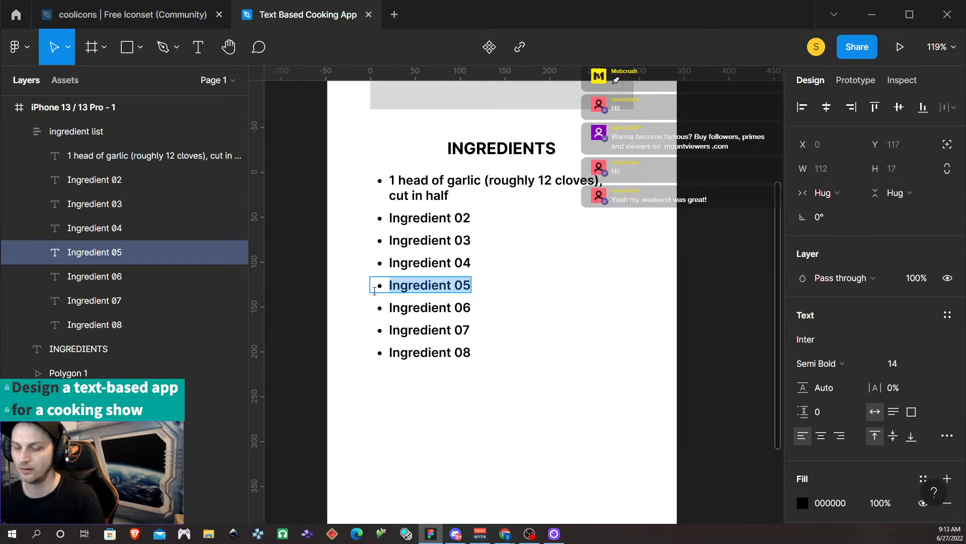
{"action": "key", "text": "ctrl+v"}
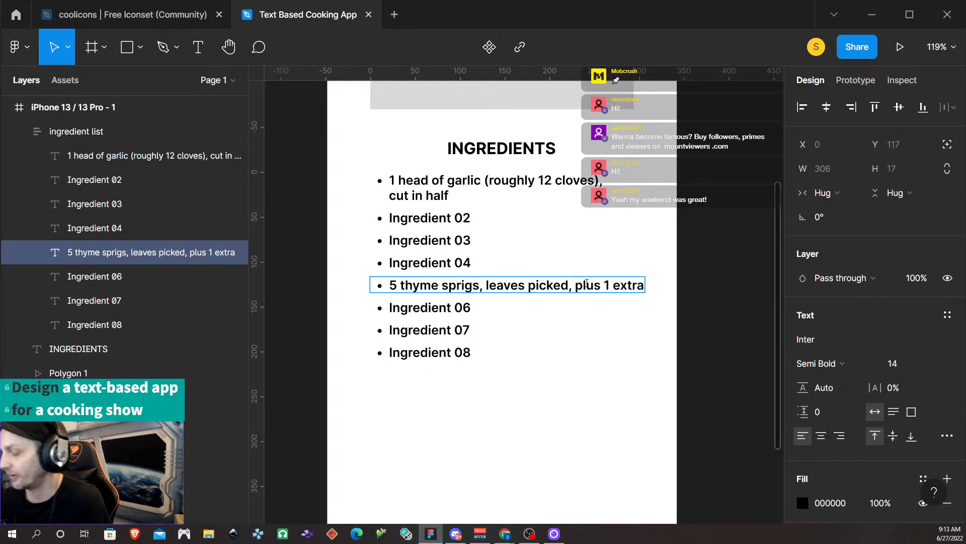
{"action": "key", "text": "Return"}
{"action": "key", "text": "BackSpace"}
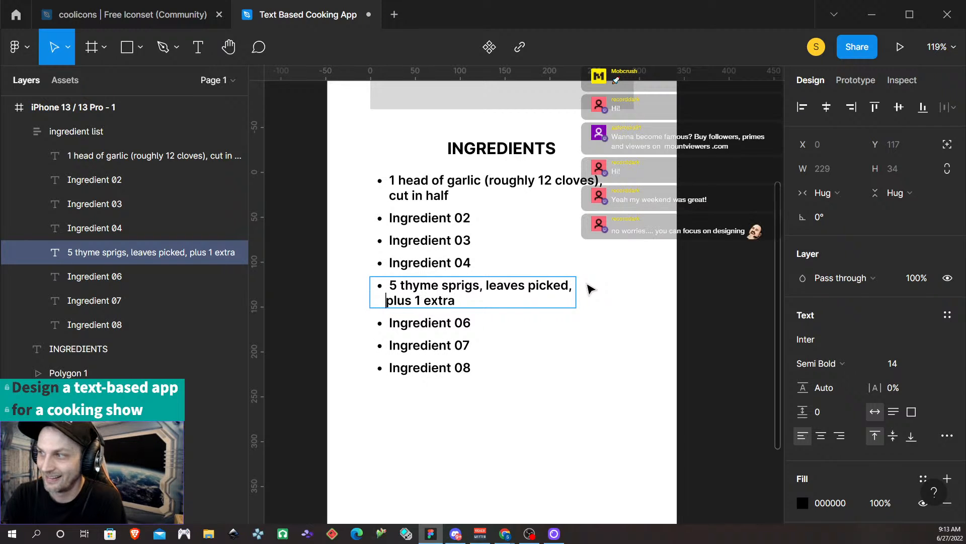
{"action": "key", "text": "Escape"}
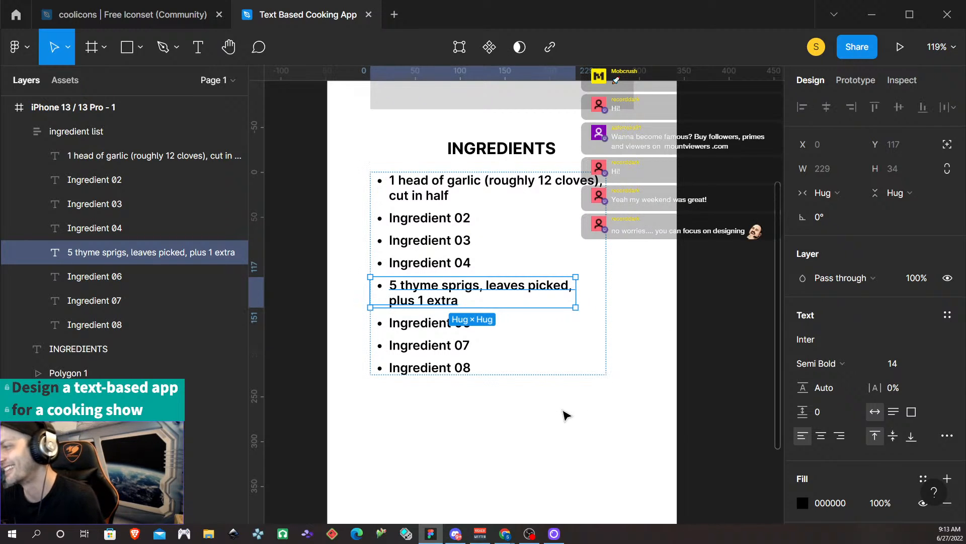
{"action": "left_click", "coordinate": [586, 464]}
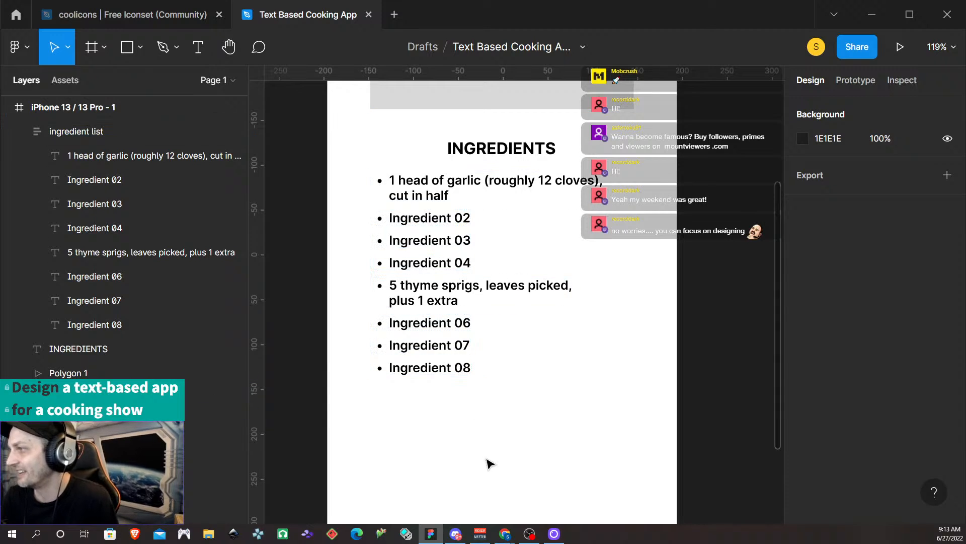
- Draw a 294 × 100 rectangle and place it below the ingredient list, aligned with the edges of the video placeholder
{"action": "scroll", "coordinate": [501, 445], "scroll_direction": "down", "scroll_amount": 1}
{"action": "scroll", "coordinate": [511, 433], "scroll_direction": "down", "scroll_amount": 3}
{"action": "scroll", "coordinate": [514, 433], "scroll_direction": "down", "scroll_amount": 5}
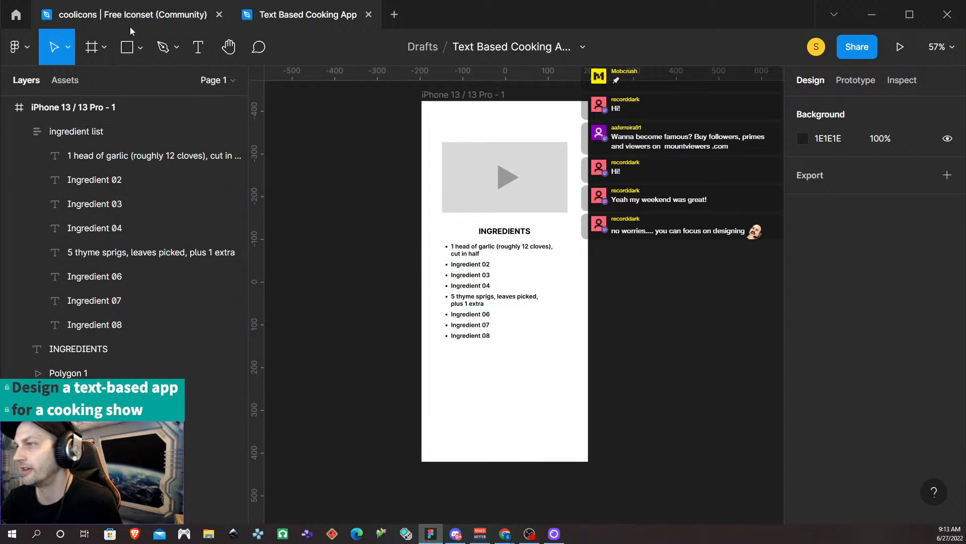
{"action": "key", "text": "r"}
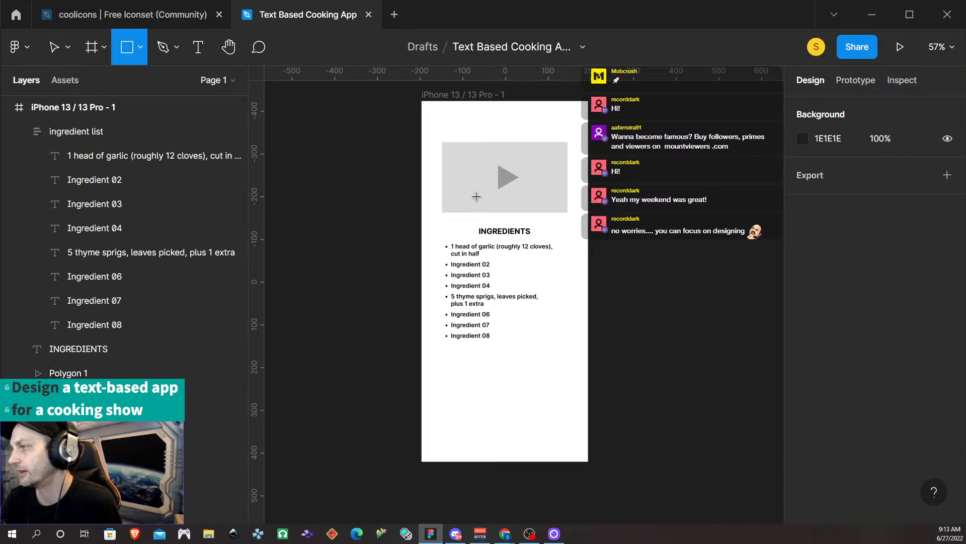
{"action": "left_click", "coordinate": [54, 47]}
{"action": "left_click", "coordinate": [524, 194]}
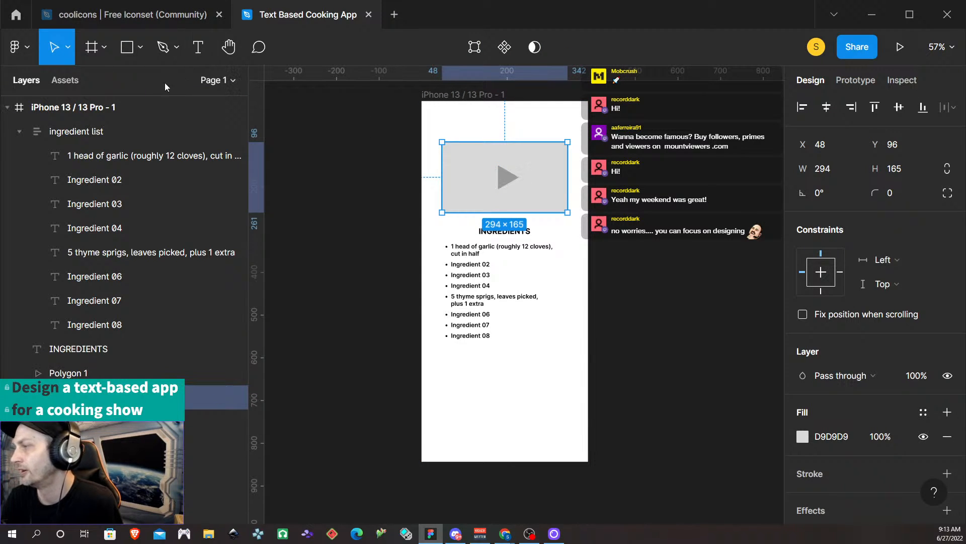
{"action": "left_click", "coordinate": [123, 52]}
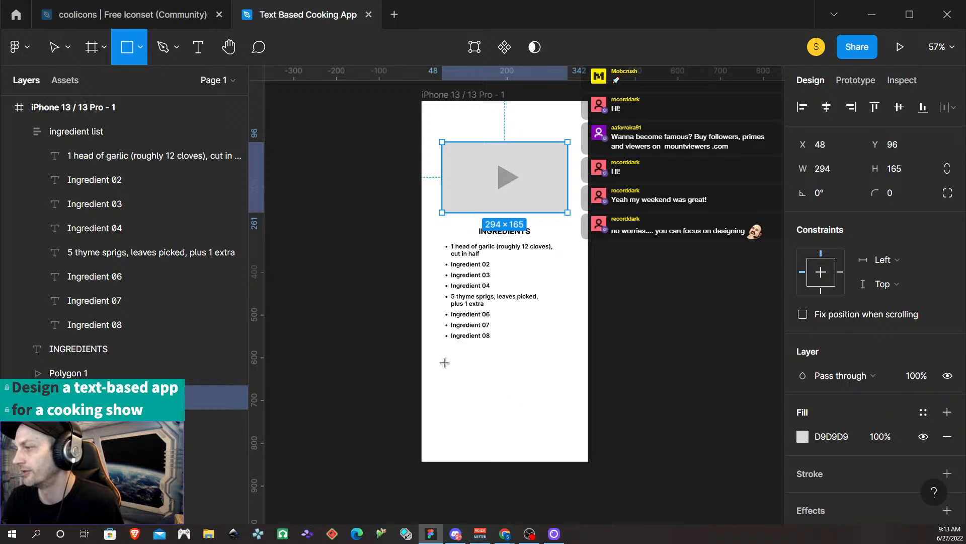
{"action": "left_click", "coordinate": [423, 341]}
{"action": "left_click", "coordinate": [829, 170]}
{"action": "type", "text": "294"}
{"action": "key", "text": "Return"}
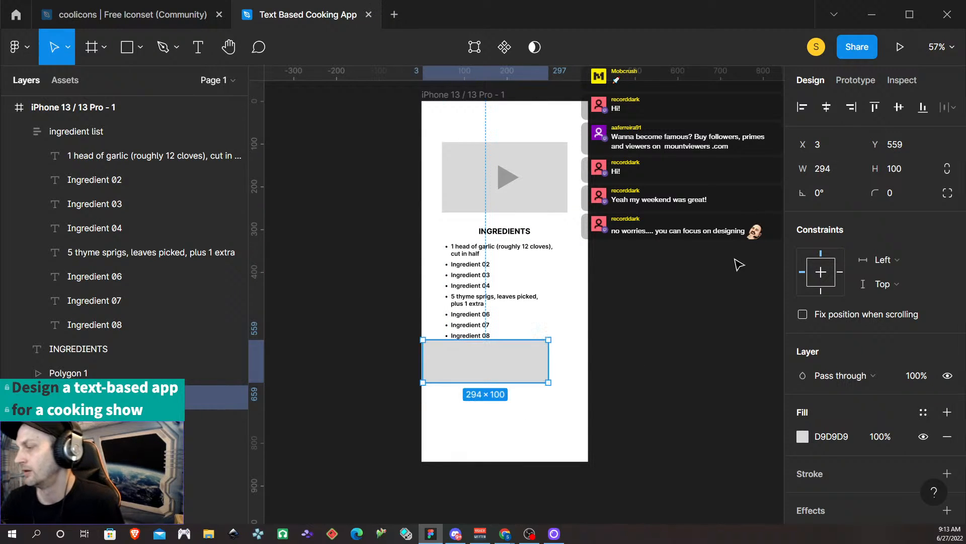
{"action": "left_click_drag", "start_coordinate": [485, 368], "coordinate": [508, 389]}
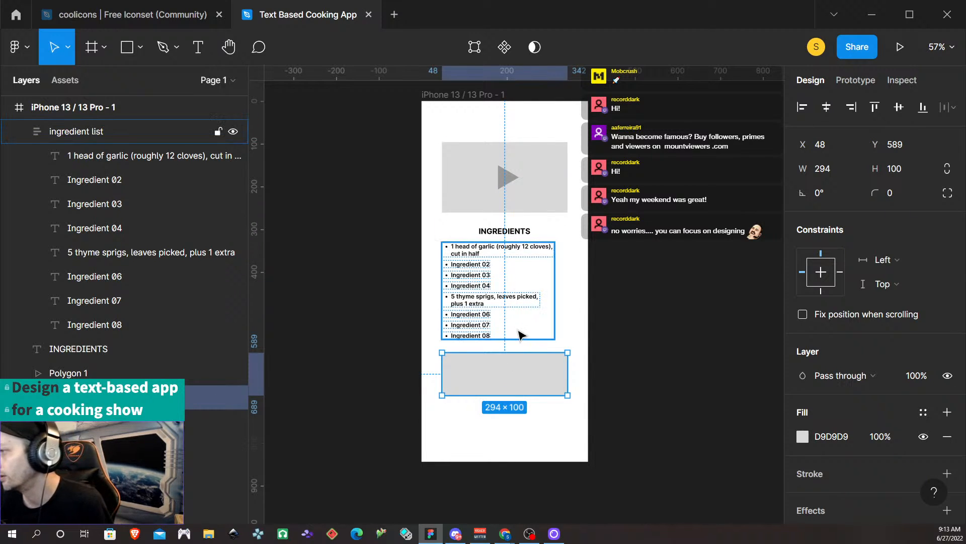
{"action": "left_click", "coordinate": [640, 419]}
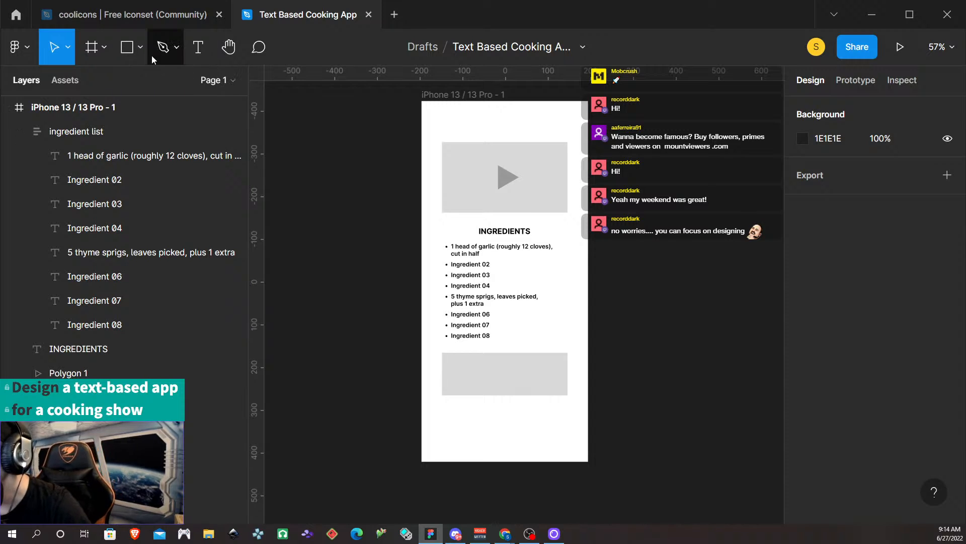
- Copy the 24 × 24 Chevron_Up icon from the Arrow set in the coolicons file
{"action": "left_click", "coordinate": [184, 13]}
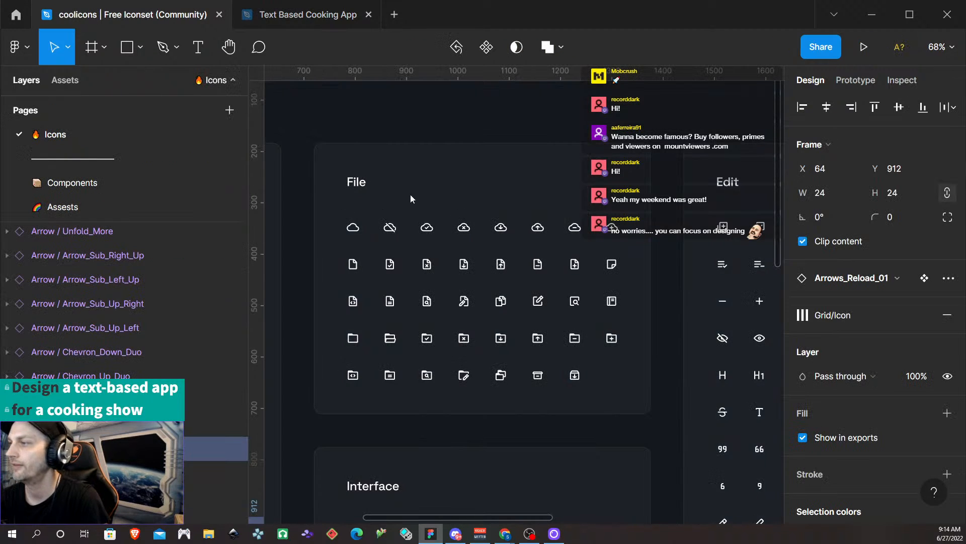
{"action": "scroll", "coordinate": [476, 302], "scroll_direction": "down", "scroll_amount": 5}
{"action": "scroll", "coordinate": [476, 305], "scroll_direction": "left", "scroll_amount": 1}
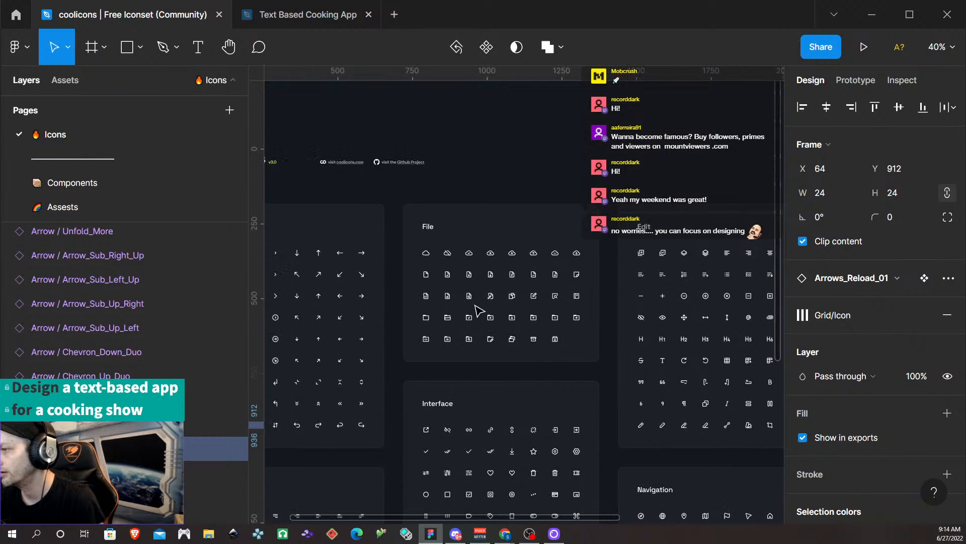
{"action": "scroll", "coordinate": [478, 310], "scroll_direction": "left", "scroll_amount": 3}
{"action": "scroll", "coordinate": [407, 313], "scroll_direction": "up", "scroll_amount": 5}
{"action": "scroll", "coordinate": [390, 302], "scroll_direction": "up", "scroll_amount": 1}
{"action": "scroll", "coordinate": [383, 304], "scroll_direction": "left", "scroll_amount": 1}
{"action": "left_click", "coordinate": [426, 294]}
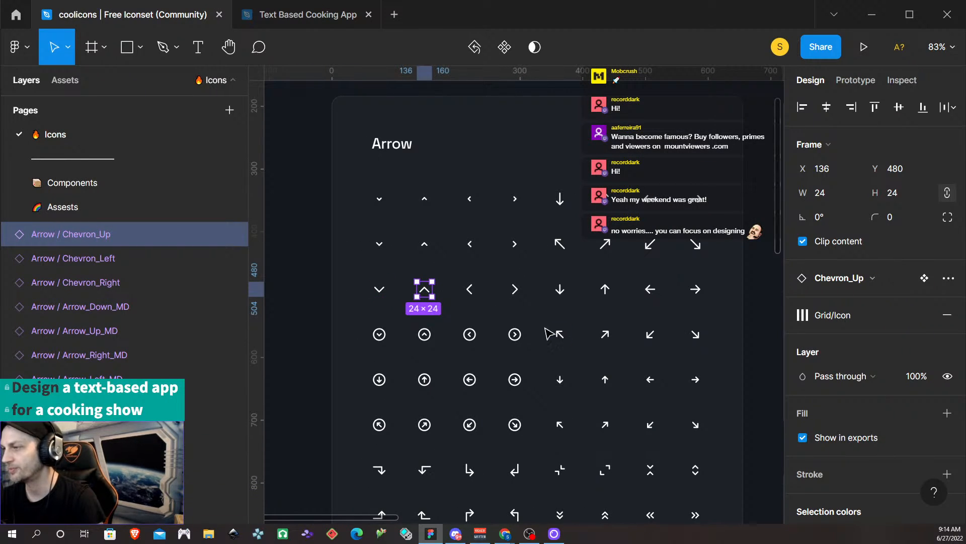
- Paste the copied Chevron_Up icon into the phone frame of the Text Based Cooking App file
{"action": "left_click", "coordinate": [300, 13]}
{"action": "scroll", "coordinate": [559, 241], "scroll_direction": "up", "scroll_amount": 5}
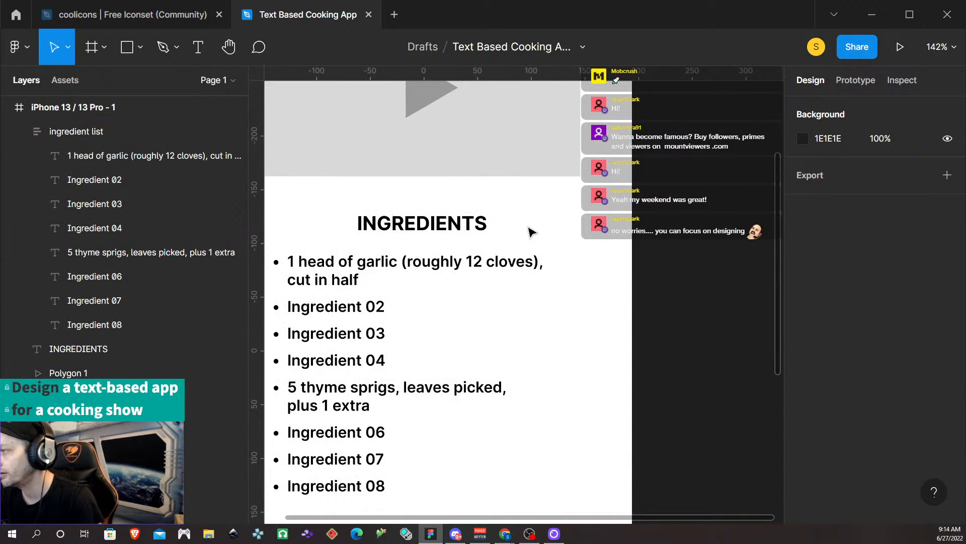
{"action": "right_click", "coordinate": [530, 227]}
{"action": "left_click", "coordinate": [541, 108]}
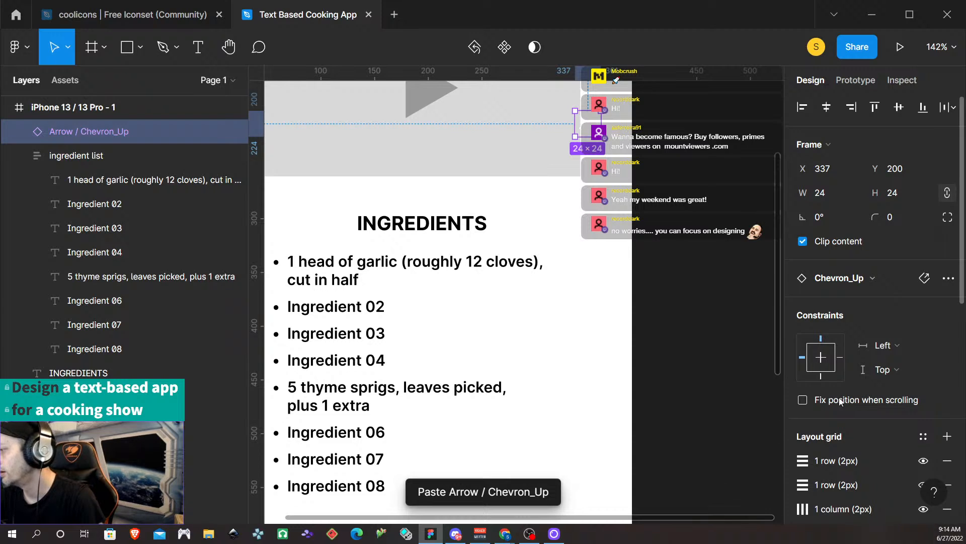
- Detach the Light colour style from the pasted chevron icon and set its colour to 000000
{"action": "scroll", "coordinate": [866, 394], "scroll_direction": "down", "scroll_amount": 5}
{"action": "scroll", "coordinate": [866, 395], "scroll_direction": "down", "scroll_amount": 3}
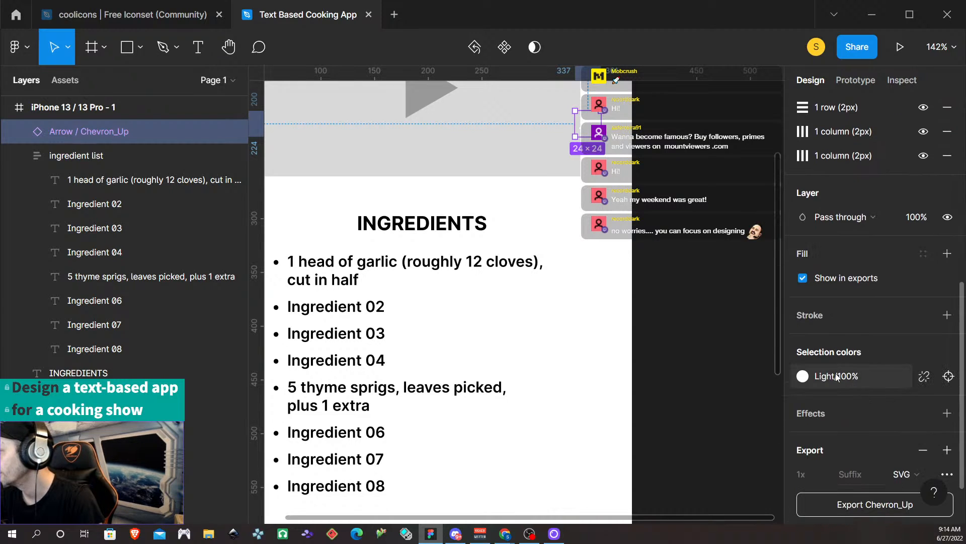
{"action": "left_click", "coordinate": [803, 377]}
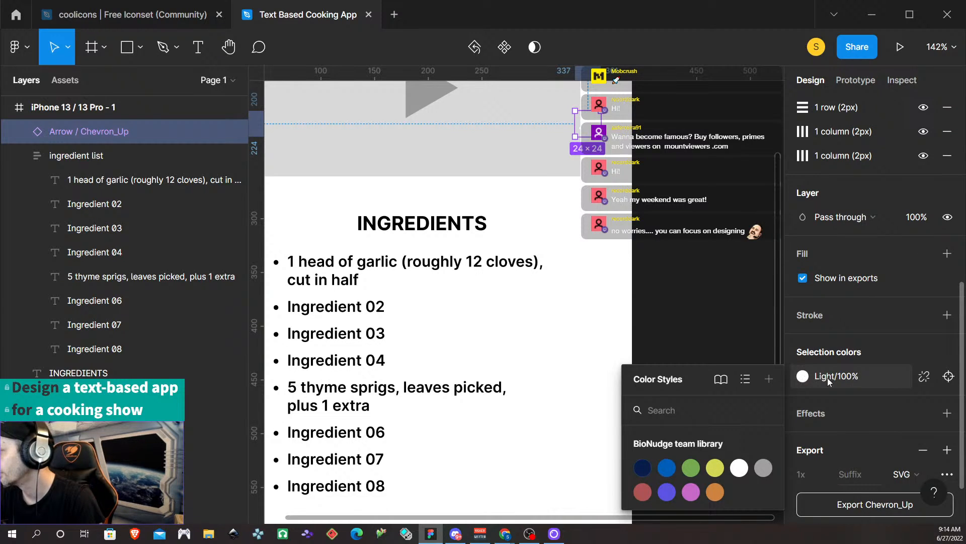
{"action": "left_click", "coordinate": [925, 377]}
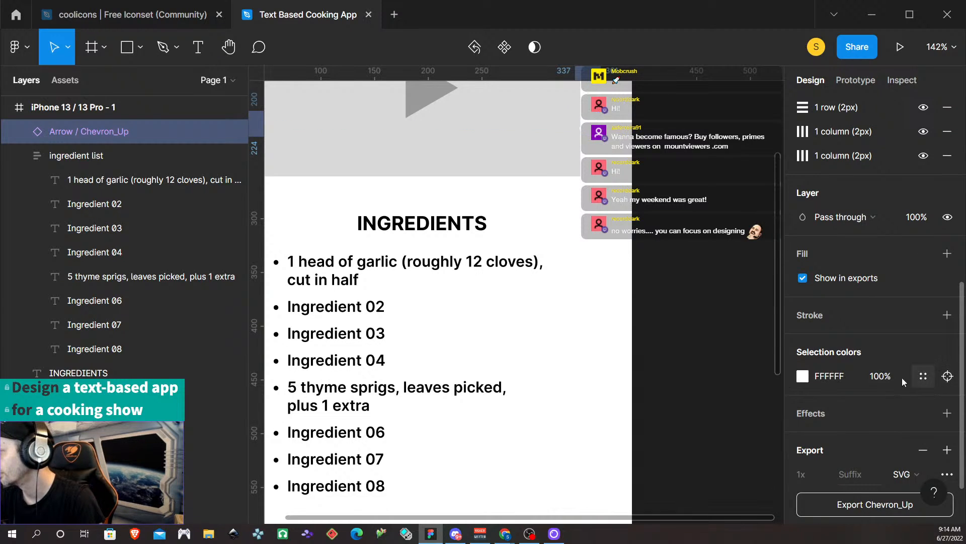
{"action": "left_click", "coordinate": [832, 376]}
{"action": "type", "text": "000000"}
{"action": "key", "text": "Return"}
- Place the chevron just to the right of the INGREDIENTS heading, vertically centred on it, and group the two
{"action": "left_click_drag", "start_coordinate": [588, 131], "coordinate": [516, 228]}
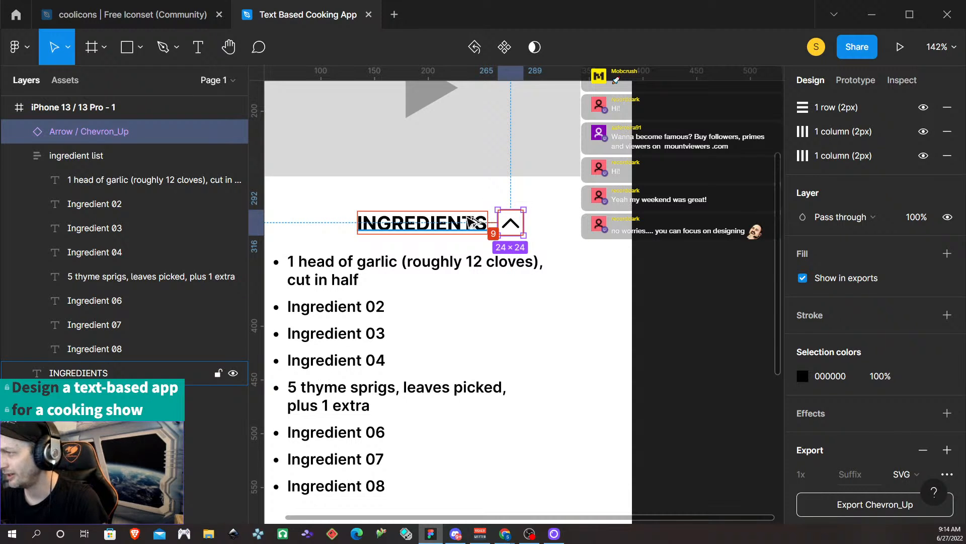
{"action": "left_click", "coordinate": [673, 280]}
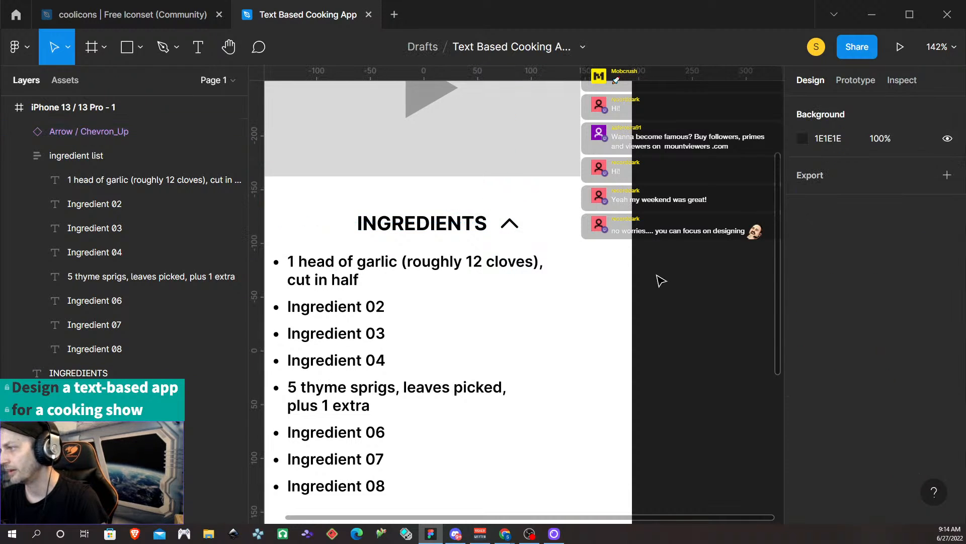
{"action": "scroll", "coordinate": [441, 297], "scroll_direction": "down", "scroll_amount": 3}
{"action": "left_click", "coordinate": [456, 248]}
{"action": "left_click", "coordinate": [485, 251], "text": "shift"}
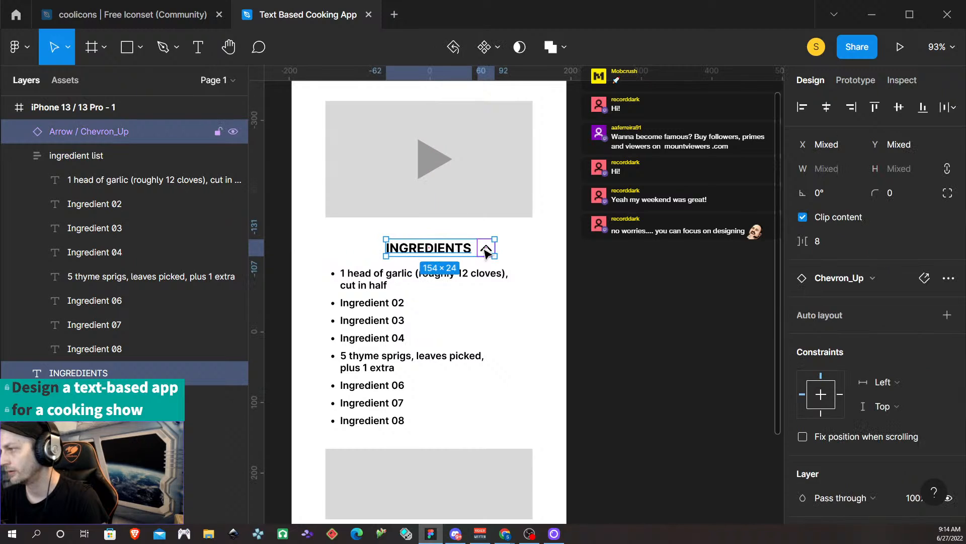
{"action": "key", "text": "ctrl+g"}
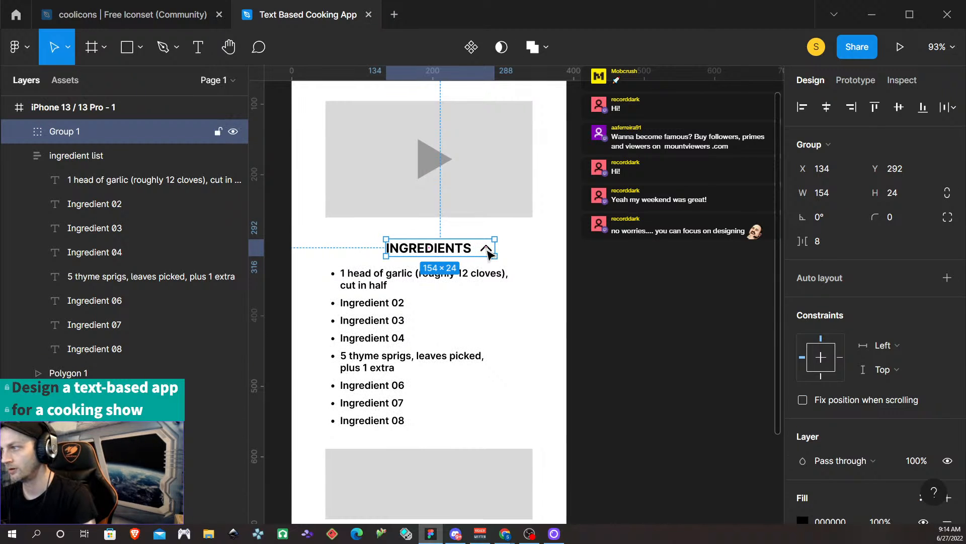
- Rename the new heading and chevron group as "ingredients expanded"
{"action": "double_click", "coordinate": [74, 133]}
{"action": "type", "text": "ingredien"}
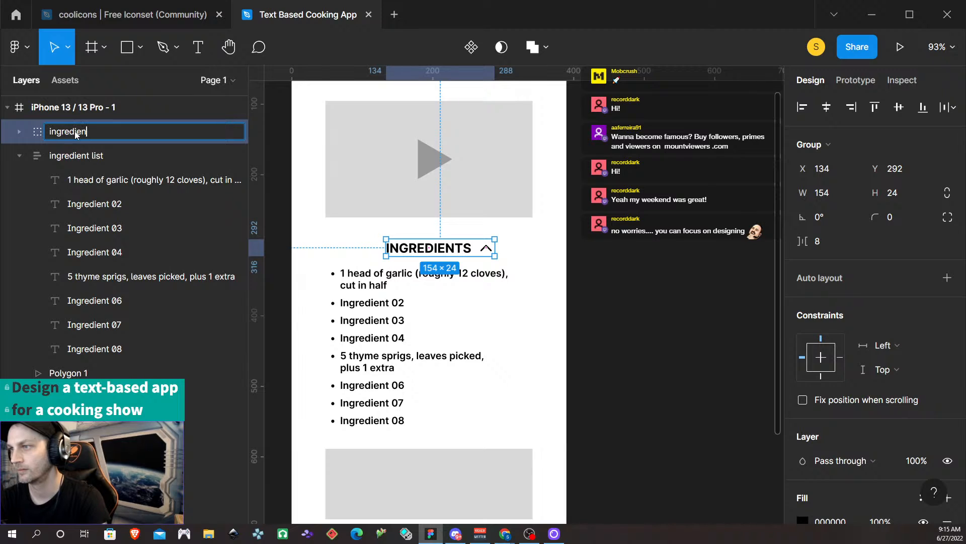
{"action": "type", "text": "ts expanded"}
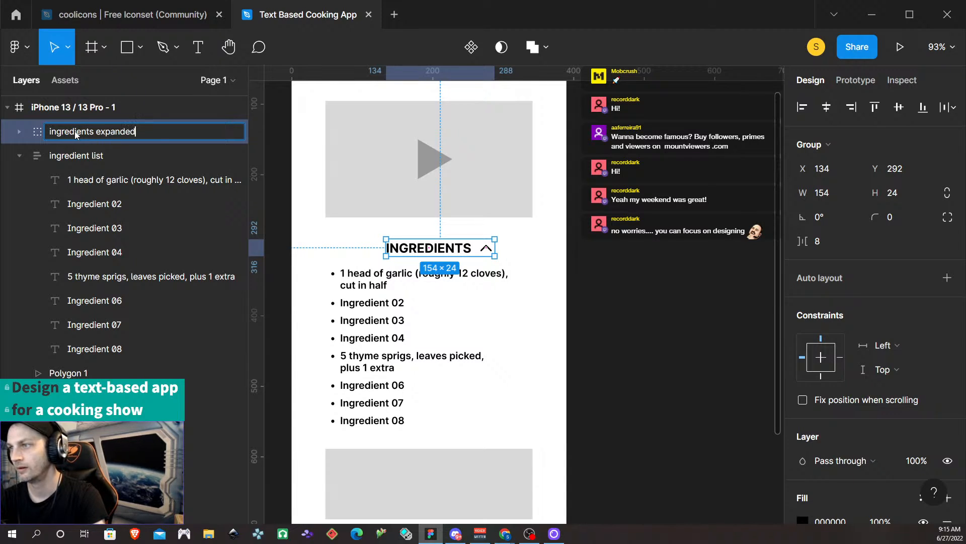
{"action": "key", "text": "Return"}
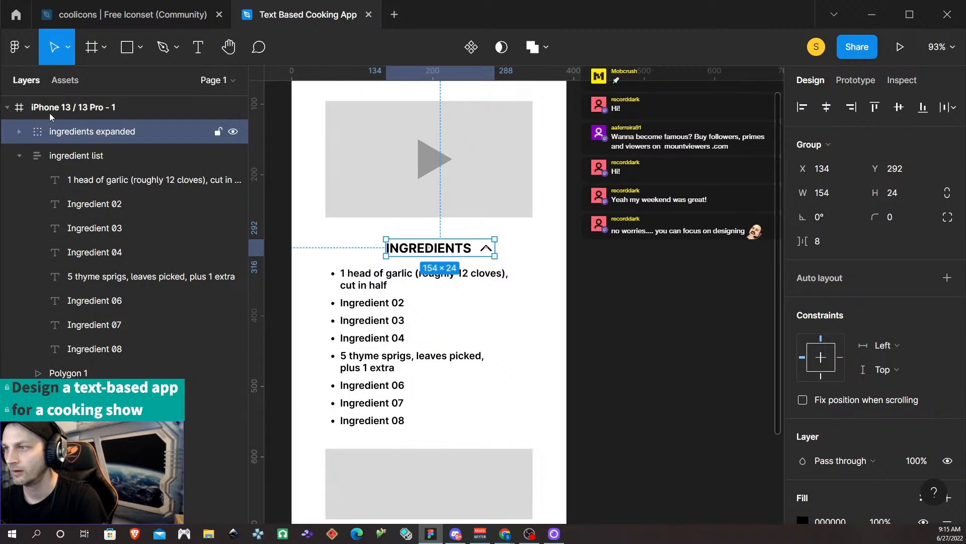
- Try nesting the ingredient list inside the ingredients expanded group, above the chevron and heading layers
{"action": "left_click", "coordinate": [19, 155]}
{"action": "left_click_drag", "start_coordinate": [50, 155], "coordinate": [82, 135]}
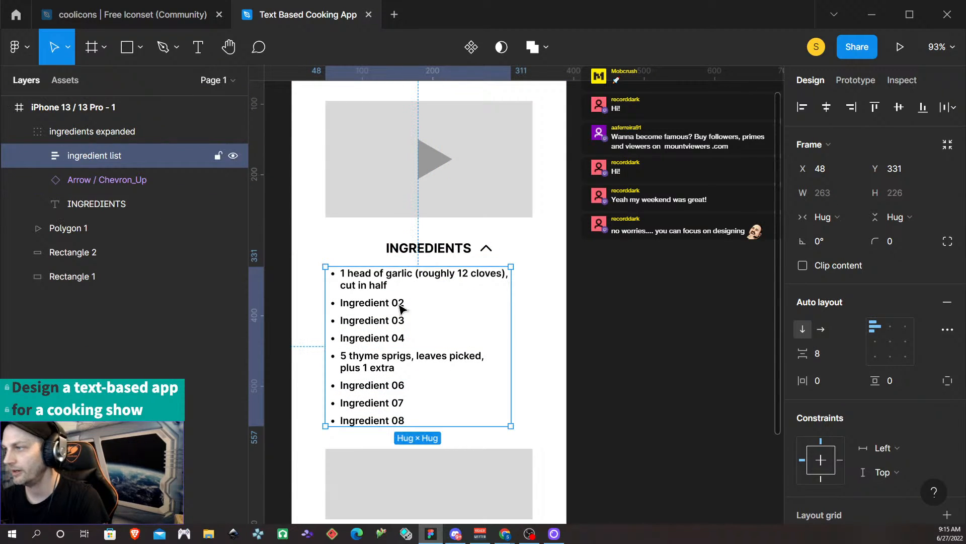
{"action": "left_click", "coordinate": [447, 254]}
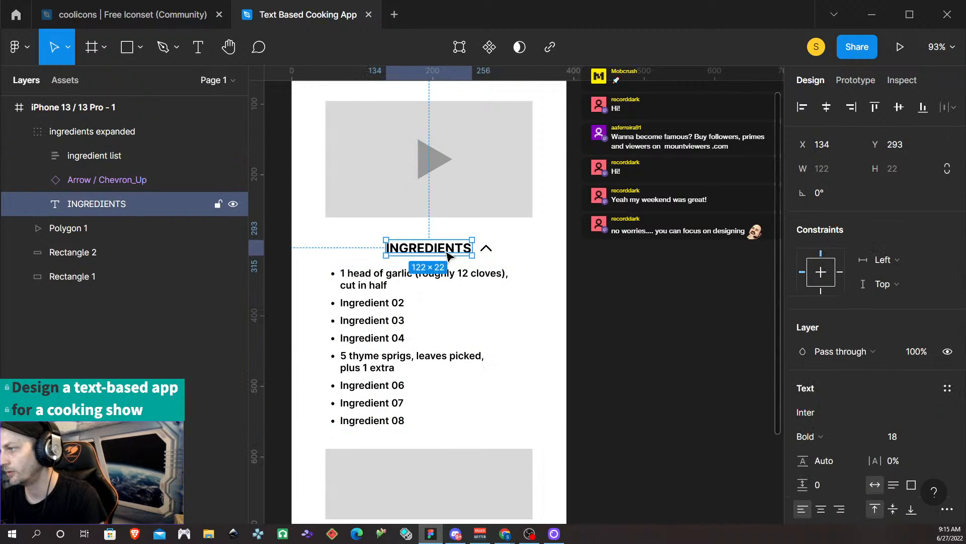
{"action": "left_click", "coordinate": [487, 250], "text": "shift"}
{"action": "left_click", "coordinate": [639, 279]}
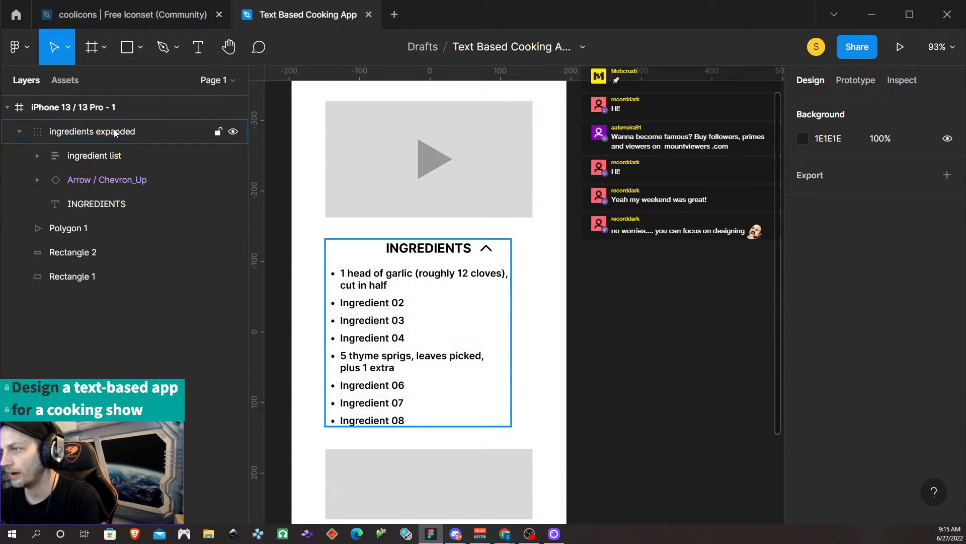
- Undo moving the ingredient list into the ingredients expanded group
{"action": "key", "text": "ctrl+z"}
{"action": "key", "text": "ctrl+z"}
{"action": "key", "text": "ctrl+z"}
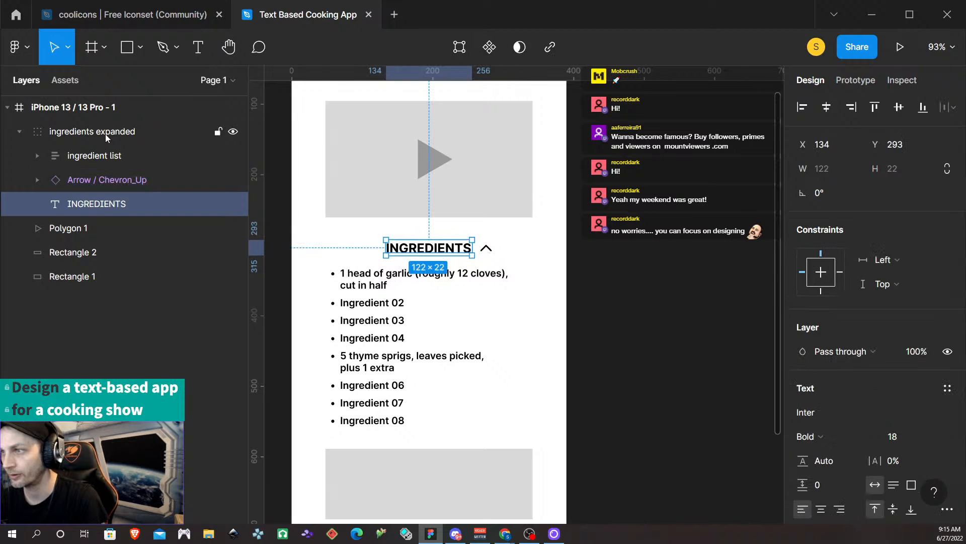
{"action": "key", "text": "ctrl+z"}
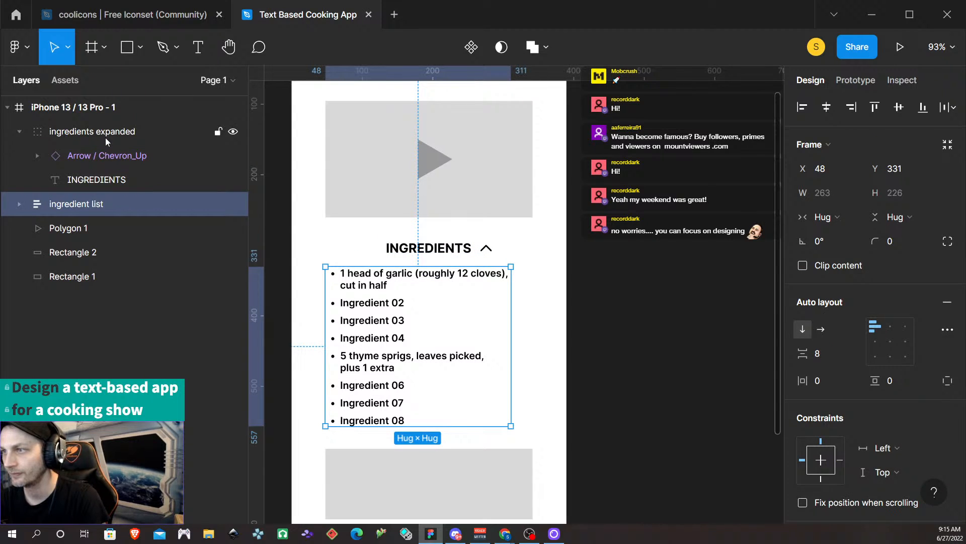
- Centre the ingredients expanded group horizontally in the phone frame
{"action": "left_click", "coordinate": [99, 139]}
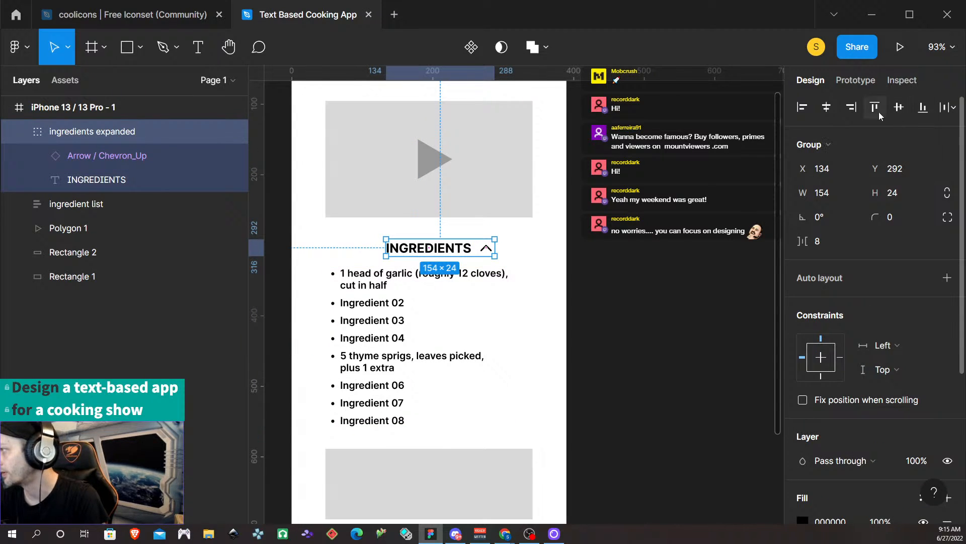
{"action": "left_click", "coordinate": [827, 114]}
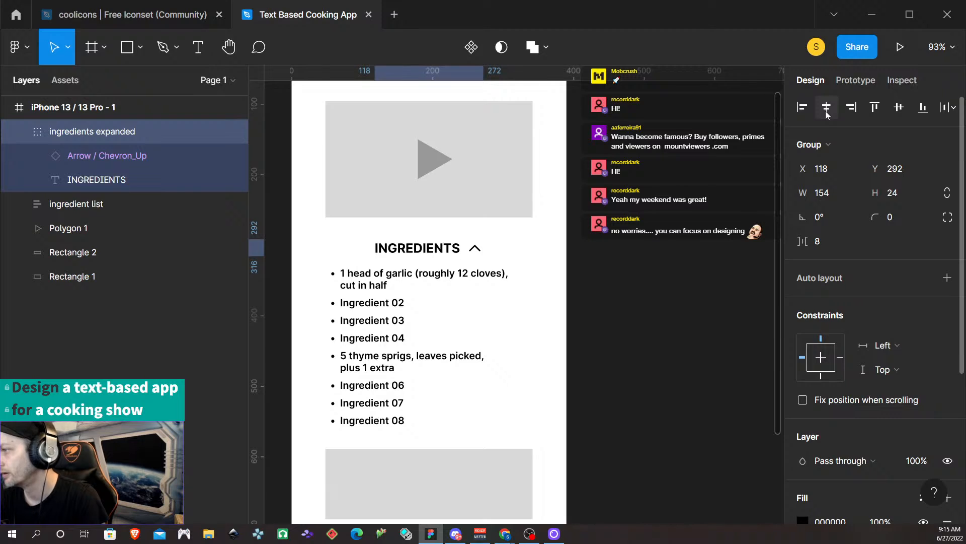
- Nest the ingredient list in the ingredients expanded group beneath the INGREDIENTS layer, and check the group by hiding and showing it
{"action": "left_click", "coordinate": [388, 337]}
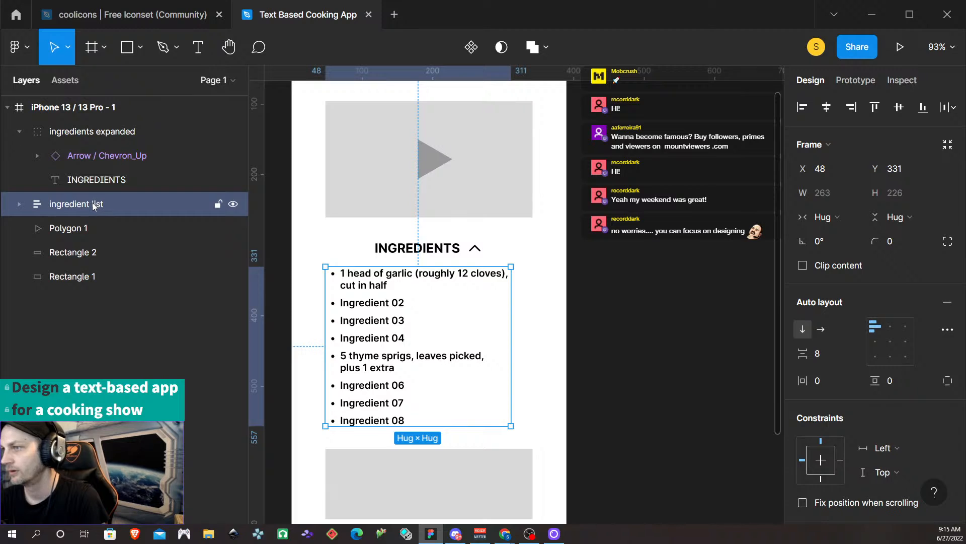
{"action": "left_click_drag", "start_coordinate": [92, 210], "coordinate": [107, 184]}
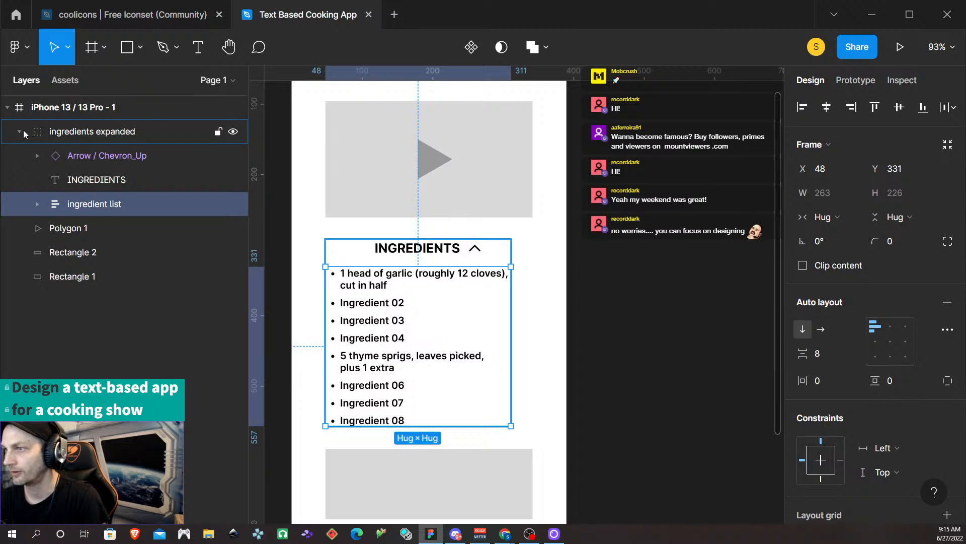
{"action": "left_click", "coordinate": [232, 130]}
{"action": "left_click", "coordinate": [231, 130]}
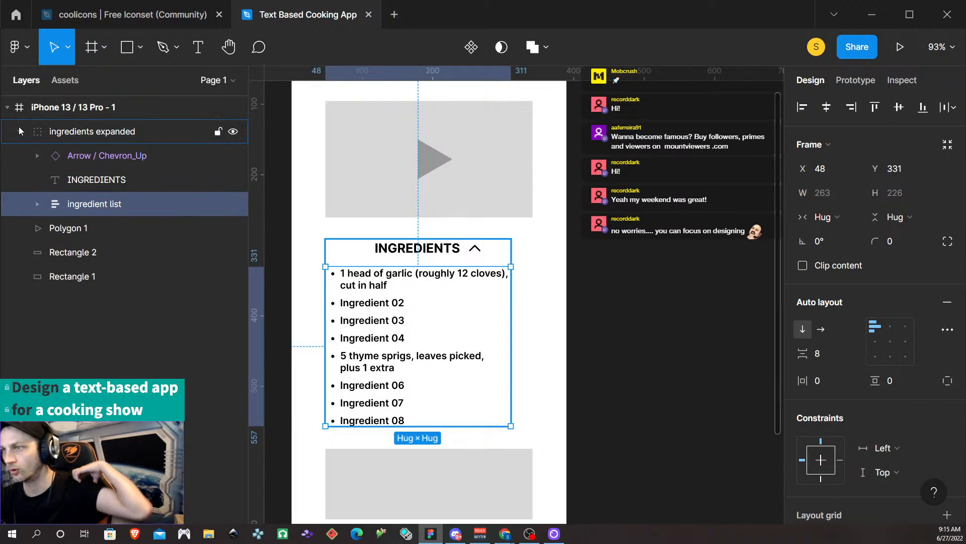
- Apply auto layout to the ingredients expanded group
{"action": "left_click", "coordinate": [100, 134]}
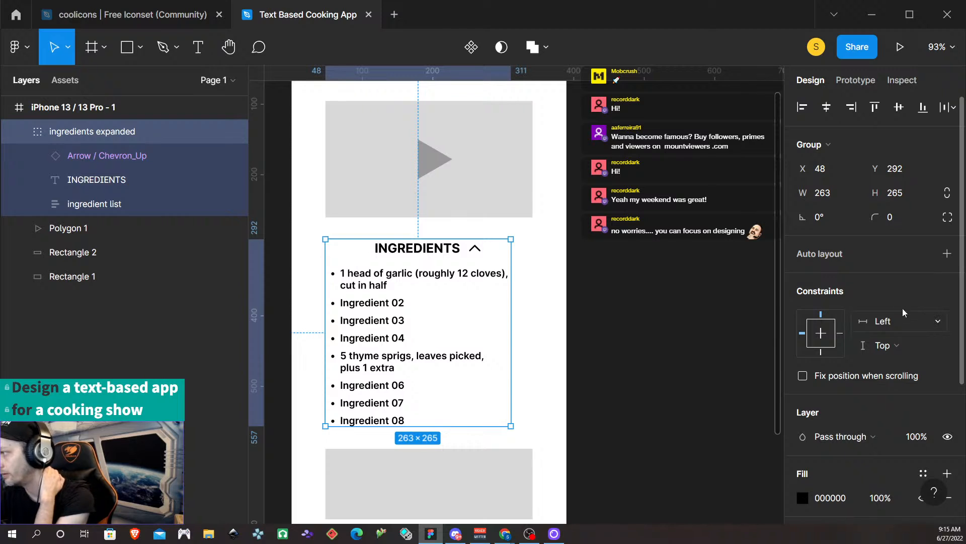
{"action": "left_click", "coordinate": [946, 254]}
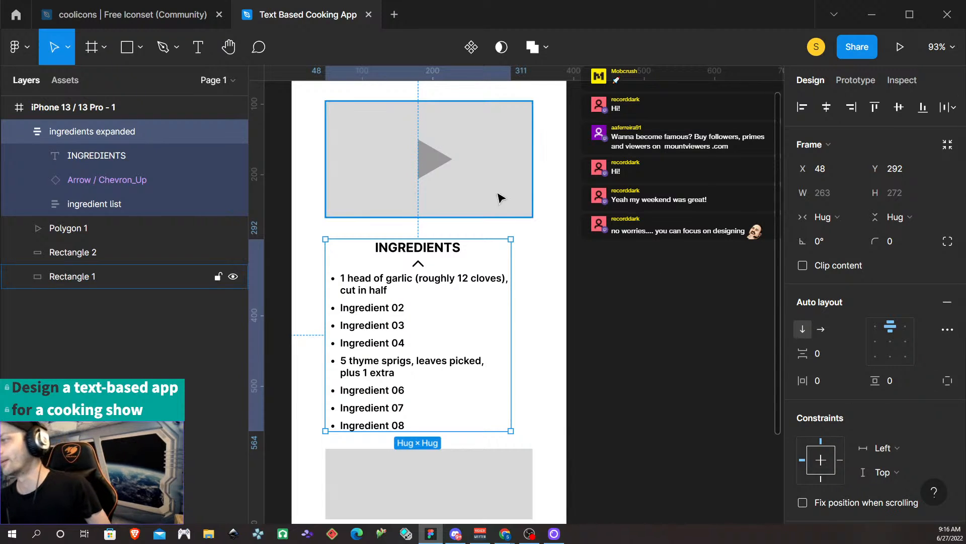
{"action": "scroll", "coordinate": [543, 254], "scroll_direction": "down", "scroll_amount": 2}
{"action": "scroll", "coordinate": [503, 305], "scroll_direction": "down", "scroll_amount": 1}
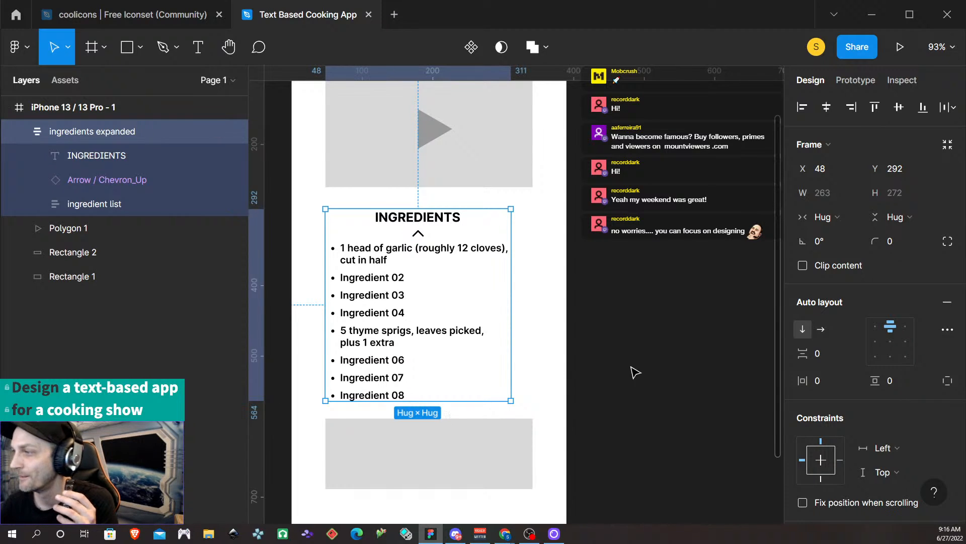
- Look over the whole phone screen layout, from the video placeholder down to the empty area beneath the lower grey rectangle
{"action": "scroll", "coordinate": [624, 383], "scroll_direction": "down", "scroll_amount": 3}
{"action": "scroll", "coordinate": [619, 390], "scroll_direction": "down", "scroll_amount": 5}
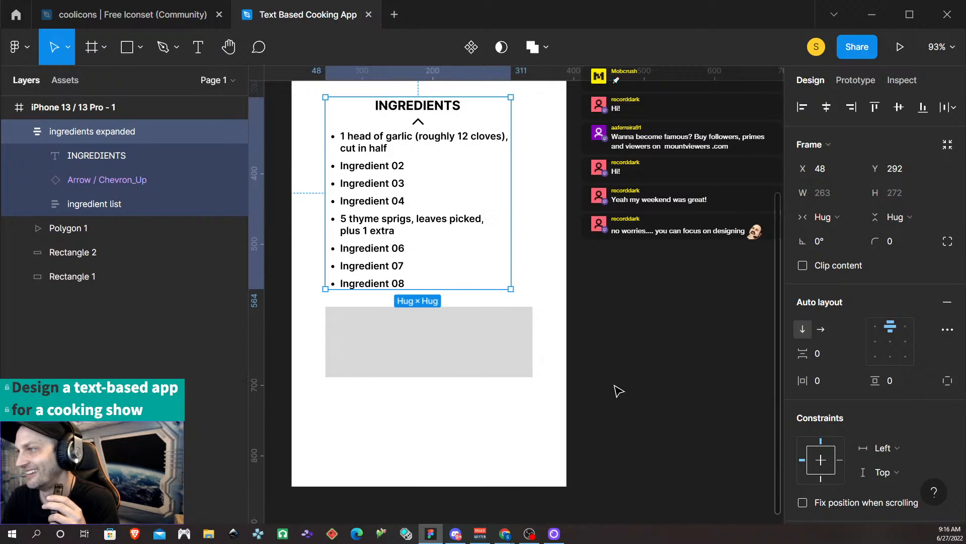
{"action": "scroll", "coordinate": [537, 379], "scroll_direction": "up", "scroll_amount": 2}
{"action": "scroll", "coordinate": [538, 378], "scroll_direction": "up", "scroll_amount": 6}
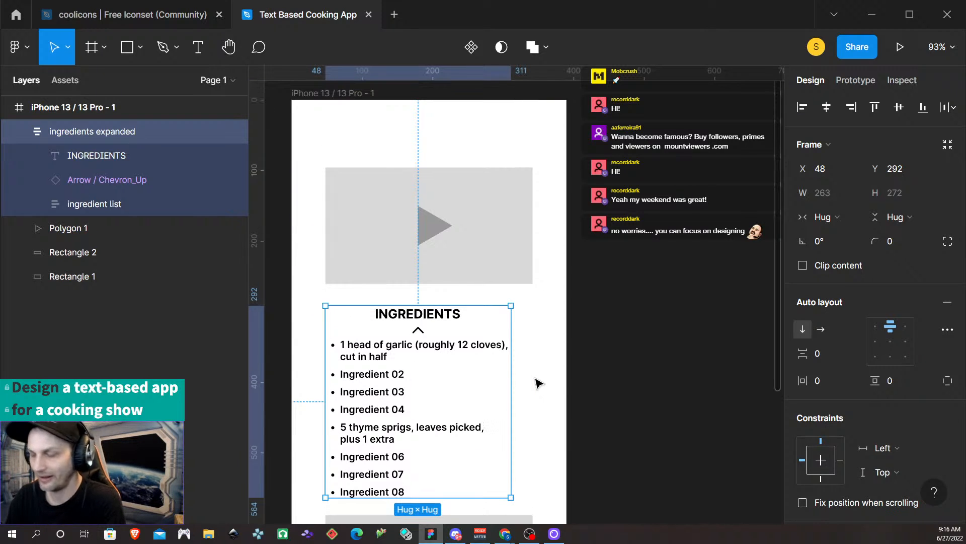
{"action": "scroll", "coordinate": [477, 382], "scroll_direction": "down", "scroll_amount": 4}
{"action": "scroll", "coordinate": [473, 315], "scroll_direction": "down", "scroll_amount": 5}
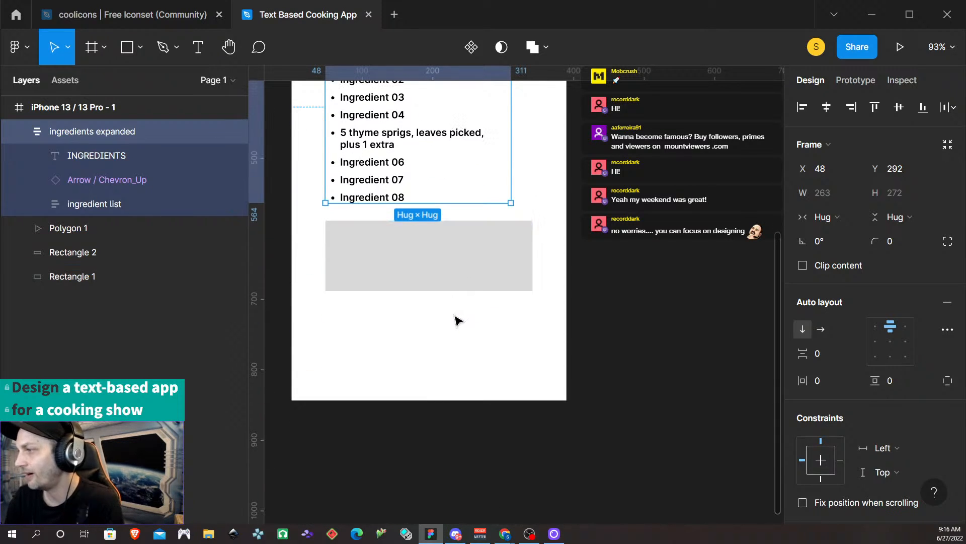
{"action": "scroll", "coordinate": [418, 332], "scroll_direction": "down", "scroll_amount": 1}
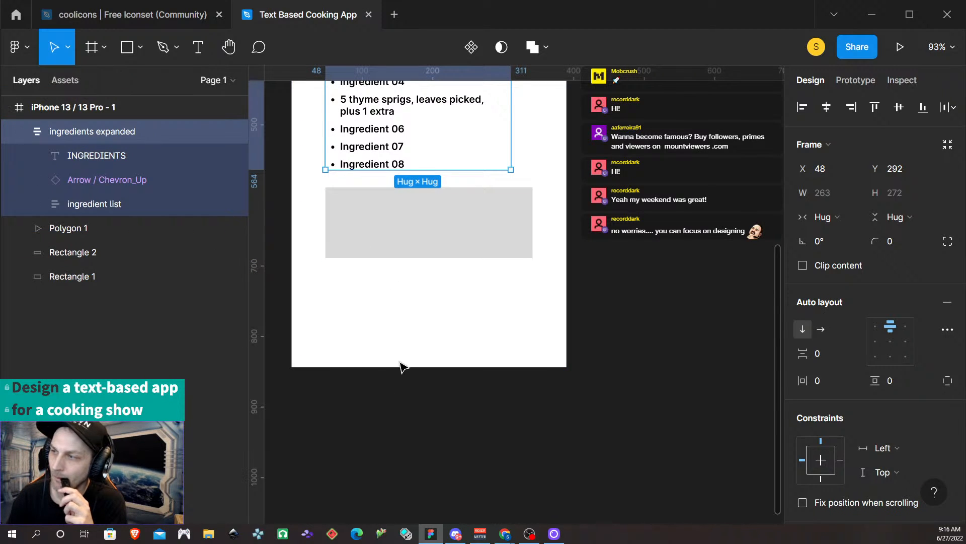
{"action": "left_click", "coordinate": [406, 332]}
{"action": "scroll", "coordinate": [410, 335], "scroll_direction": "up", "scroll_amount": 10}
{"action": "scroll", "coordinate": [410, 335], "scroll_direction": "up", "scroll_amount": 6}
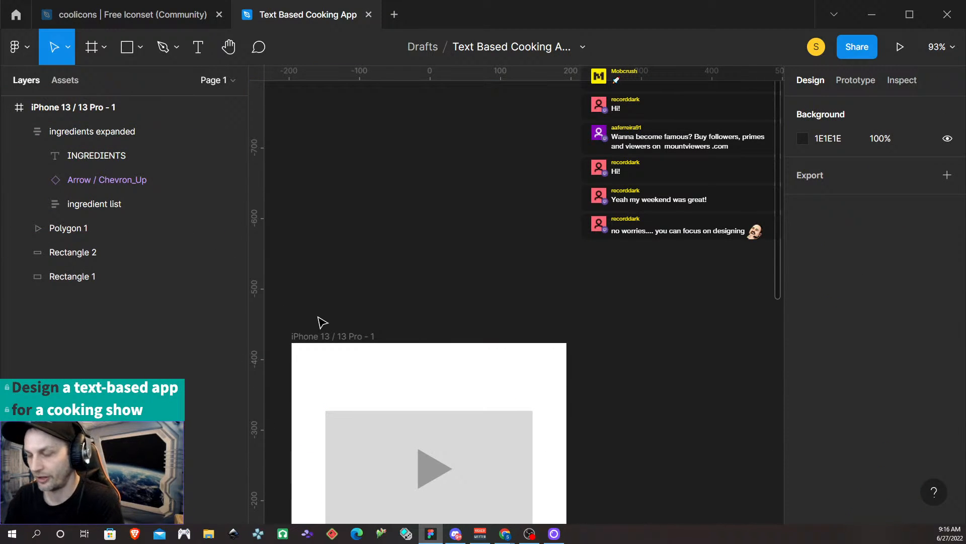
{"action": "scroll", "coordinate": [317, 320], "scroll_direction": "down", "scroll_amount": 5}
{"action": "scroll", "coordinate": [329, 302], "scroll_direction": "down", "scroll_amount": 2}
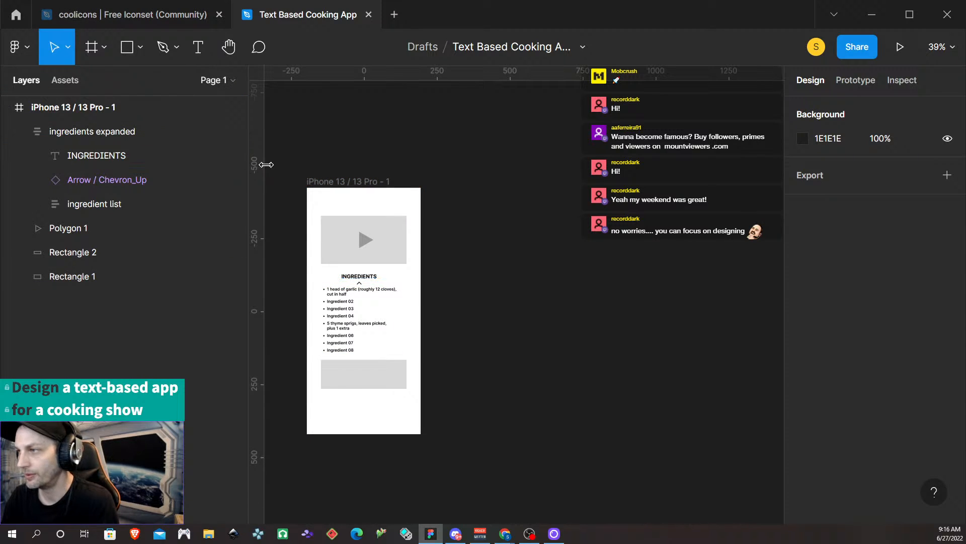
- Draw a 390-wide header rectangle across the top edge of the phone frame and set its height to 64
{"action": "scroll", "coordinate": [320, 210], "scroll_direction": "up", "scroll_amount": 3}
{"action": "left_click", "coordinate": [133, 55]}
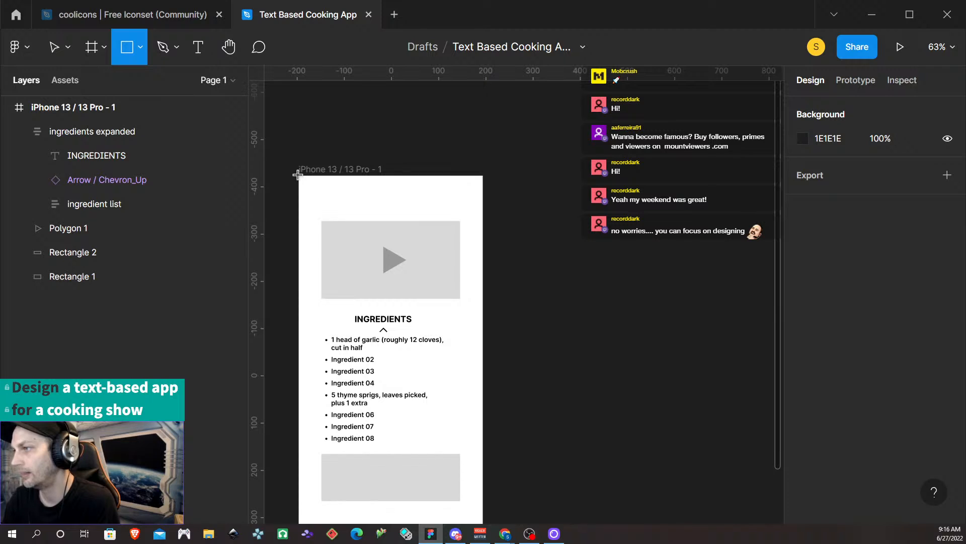
{"action": "mouse_move", "coordinate": [298, 175]}
{"action": "left_mouse_down"}
{"action": "mouse_move", "coordinate": [415, 205]}
{"action": "mouse_move", "coordinate": [482, 208]}
{"action": "left_mouse_up"}
{"action": "key", "text": "alt"}
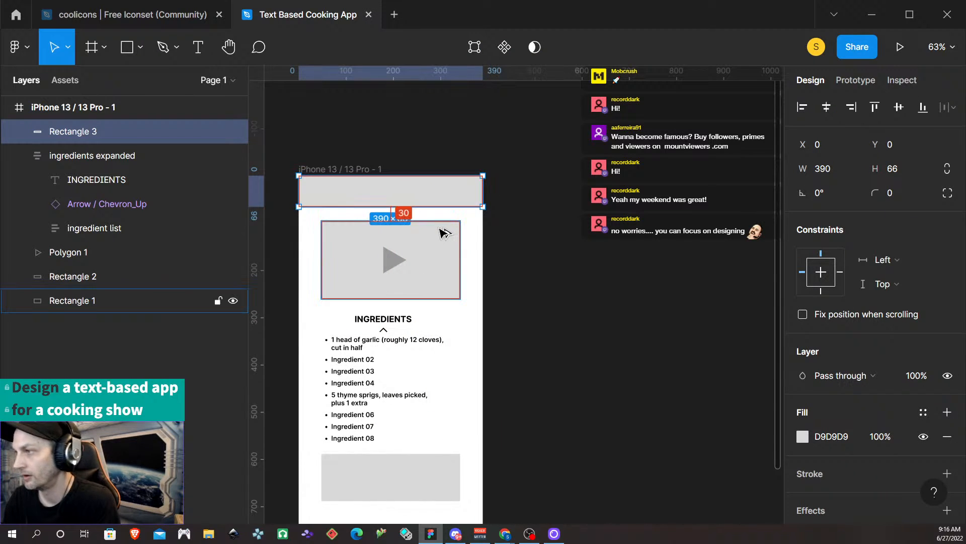
{"action": "left_click", "coordinate": [913, 170]}
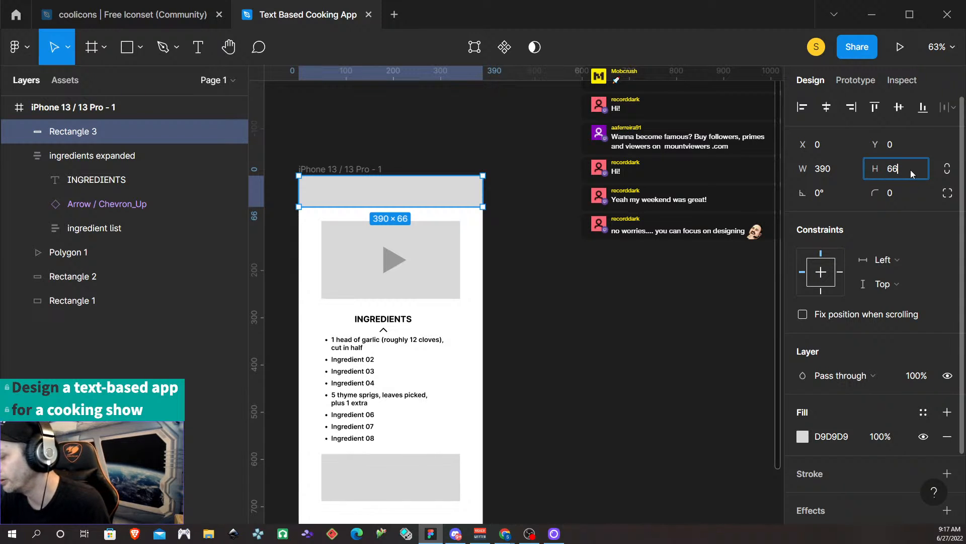
{"action": "key", "text": "Return"}
{"action": "key", "text": "alt"}
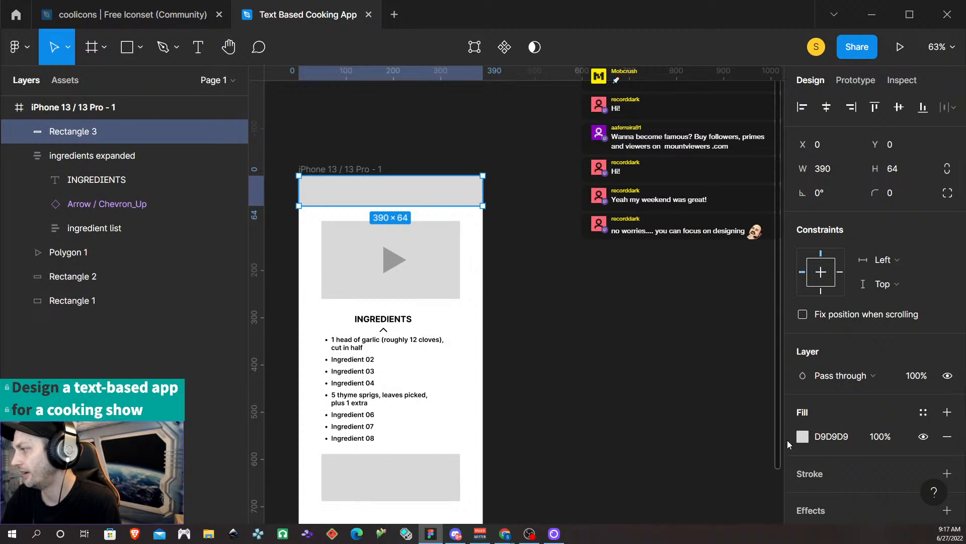
- Change the header rectangle's fill to dark grey 606060
{"action": "left_click", "coordinate": [803, 437]}
{"action": "left_click_drag", "start_coordinate": [615, 185], "coordinate": [574, 263]}
{"action": "left_click", "coordinate": [769, 130]}
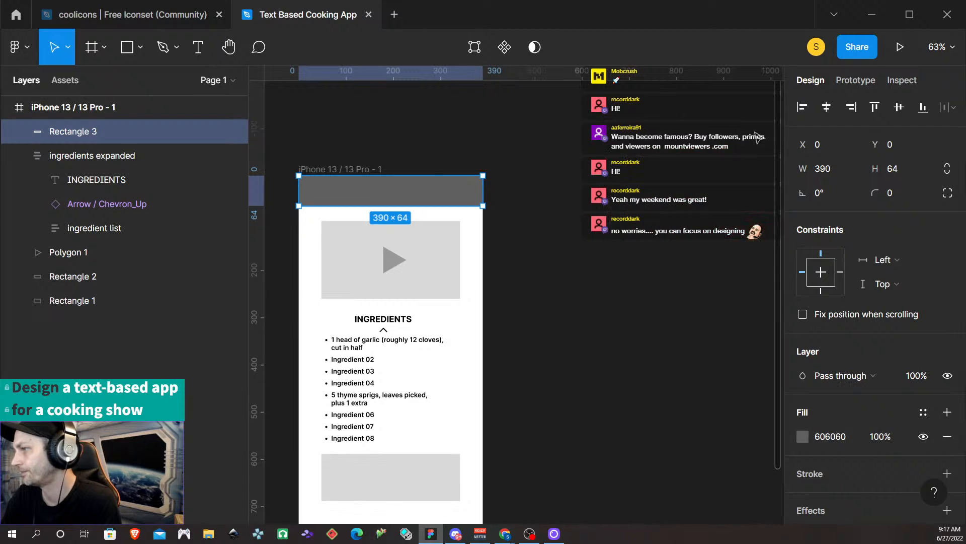
- Post the comment "Header and navigation" on the header rectangle
{"action": "scroll", "coordinate": [463, 205], "scroll_direction": "down", "scroll_amount": 1}
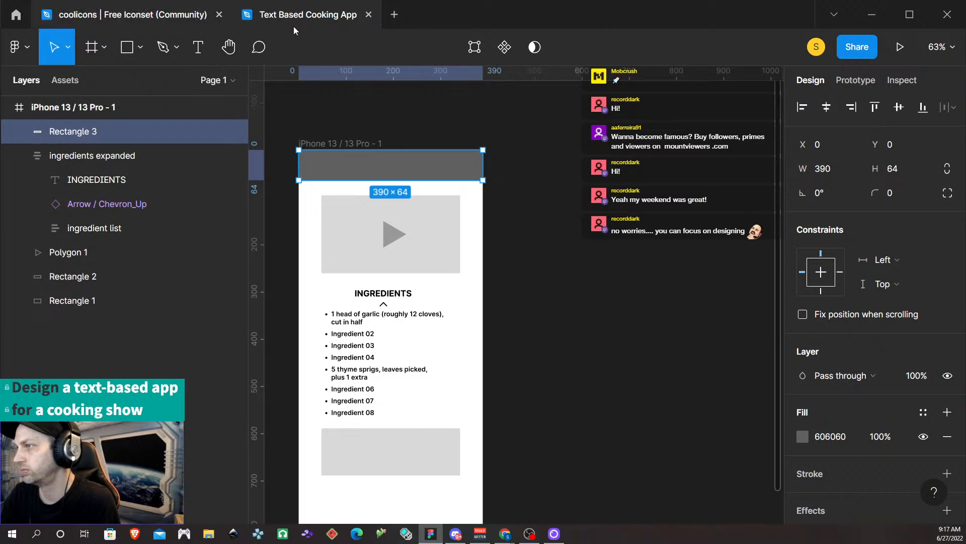
{"action": "left_click", "coordinate": [259, 47]}
{"action": "left_click", "coordinate": [463, 156]}
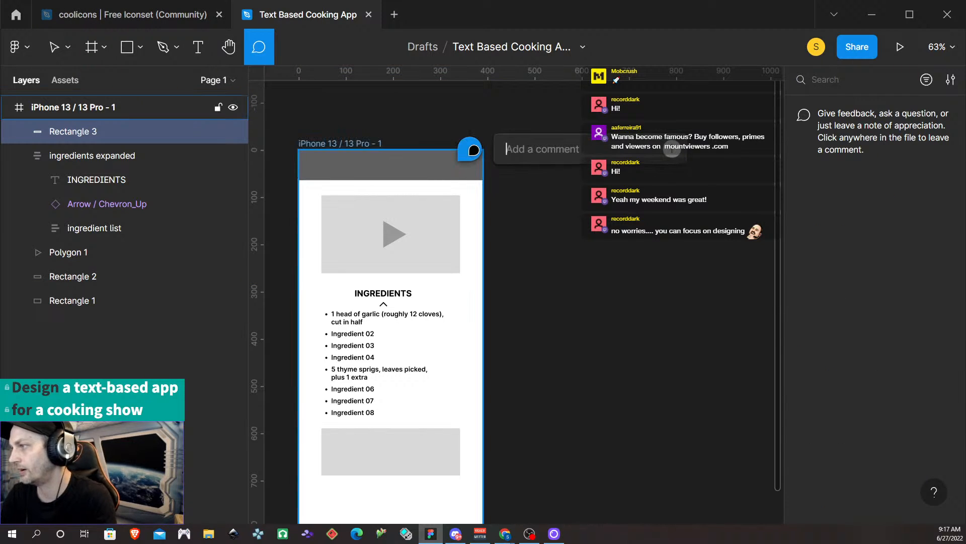
{"action": "type", "text": "Header and navigation"}
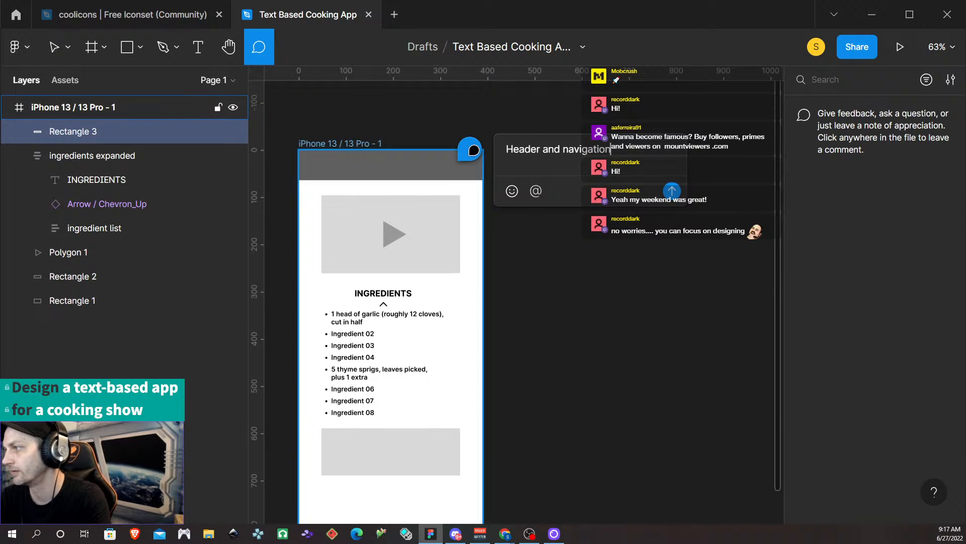
{"action": "key", "text": "Return"}
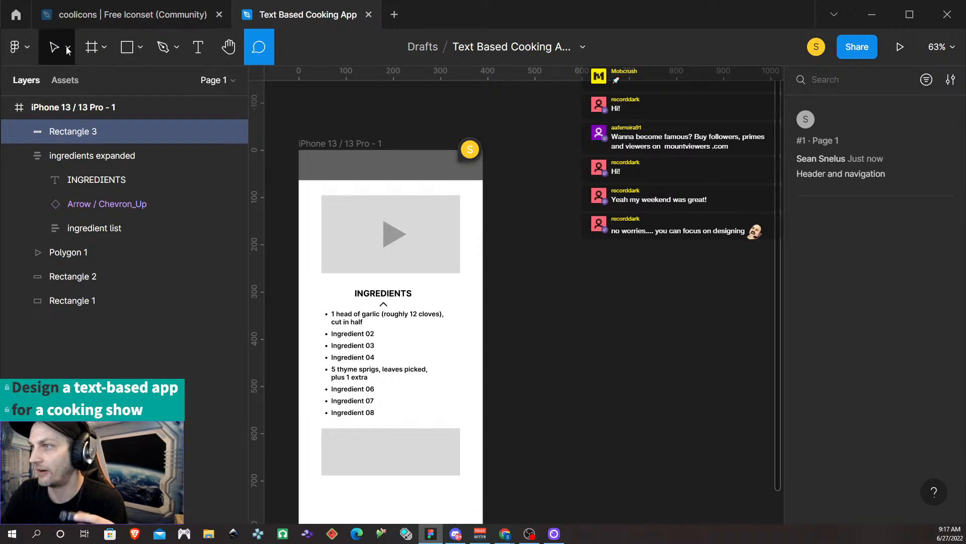
- Extend the iPhone 13 frame downward to a height of about 1515, keeping its width at 390
{"action": "scroll", "coordinate": [386, 245], "scroll_direction": "down", "scroll_amount": 4}
{"action": "scroll", "coordinate": [386, 245], "scroll_direction": "up", "scroll_amount": 1}
{"action": "key", "text": "Escape"}
{"action": "scroll", "coordinate": [292, 123], "scroll_direction": "up", "scroll_amount": 3}
{"action": "left_click", "coordinate": [328, 107]}
{"action": "left_click", "coordinate": [329, 118]}
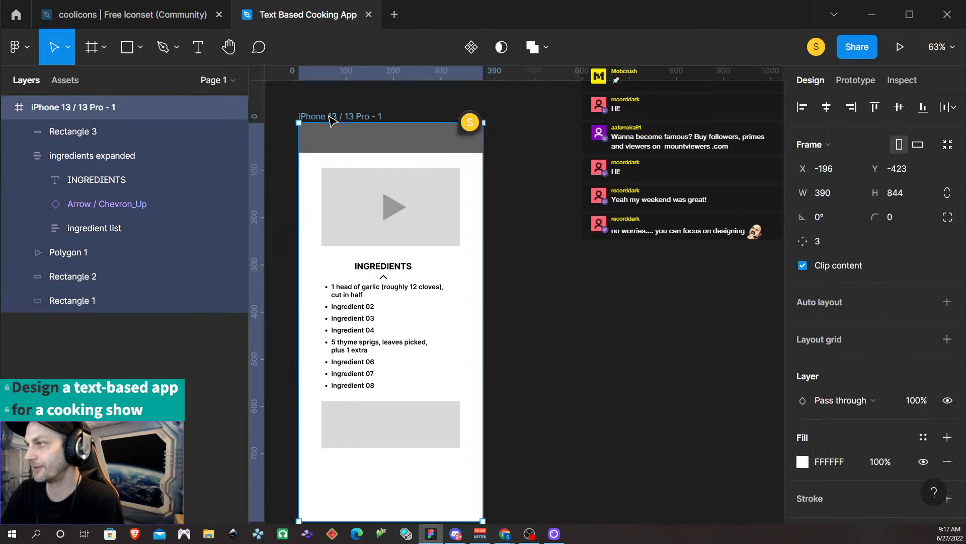
{"action": "scroll", "coordinate": [376, 168], "scroll_direction": "down", "scroll_amount": 4}
{"action": "left_click_drag", "start_coordinate": [399, 349], "coordinate": [433, 508]}
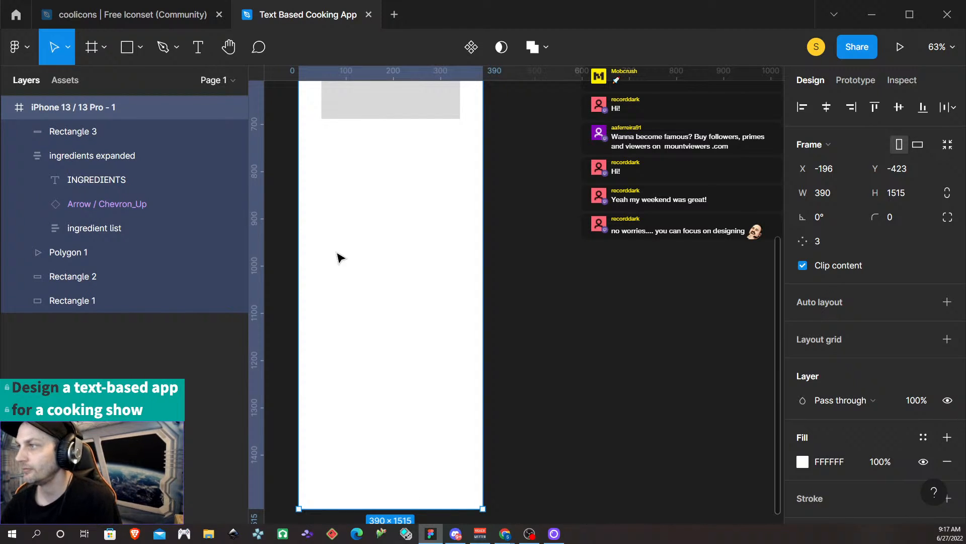
{"action": "scroll", "coordinate": [352, 232], "scroll_direction": "up", "scroll_amount": 5}
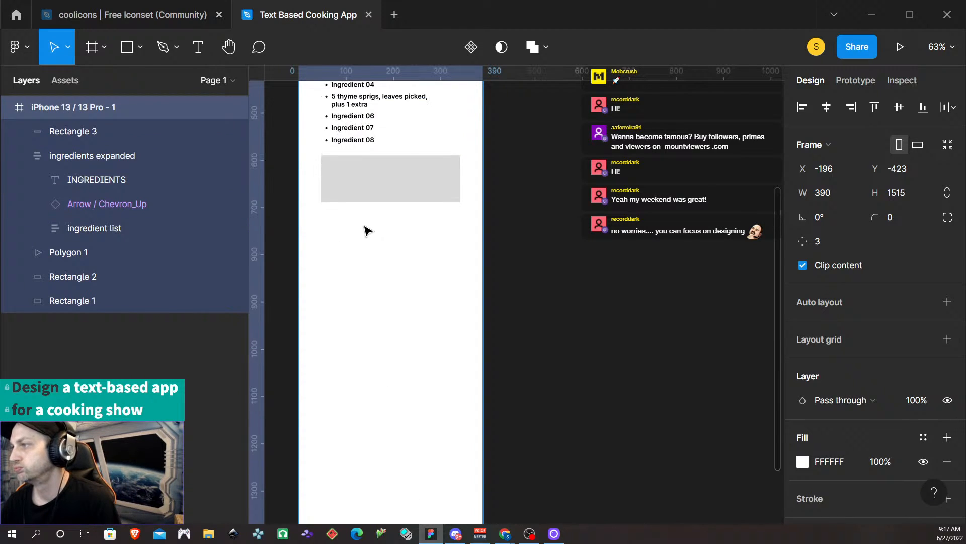
{"action": "scroll", "coordinate": [365, 240], "scroll_direction": "down", "scroll_amount": 2}
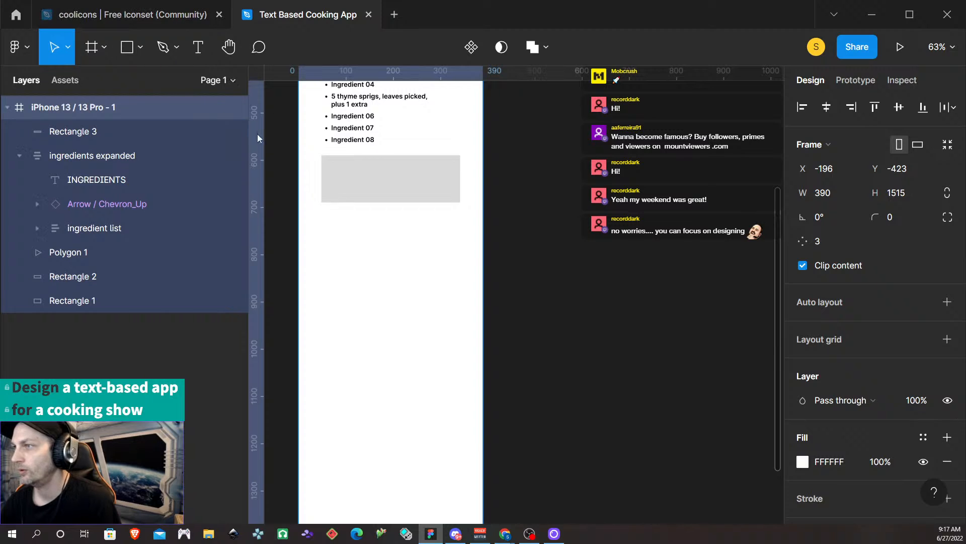
{"action": "scroll", "coordinate": [418, 272], "scroll_direction": "up", "scroll_amount": 2}
{"action": "scroll", "coordinate": [414, 258], "scroll_direction": "up", "scroll_amount": 6}
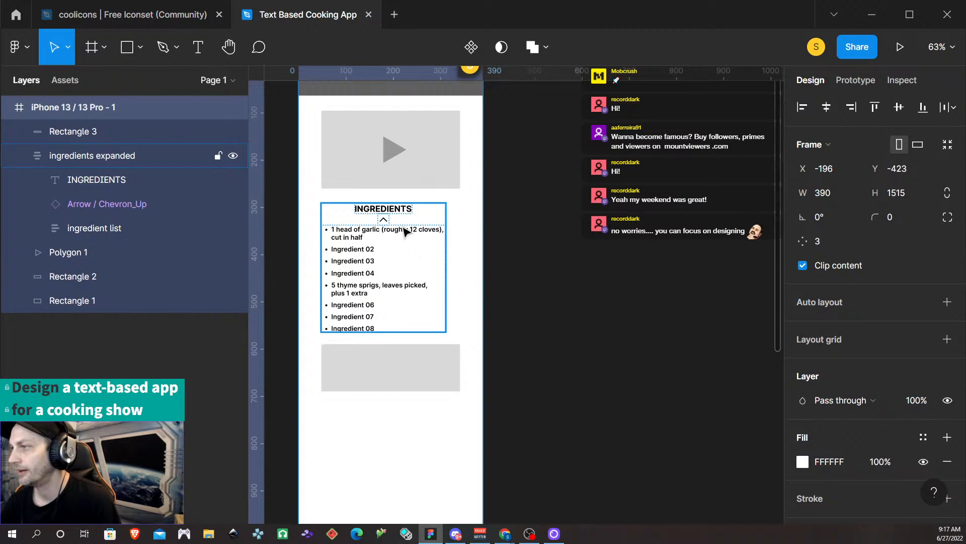
{"action": "left_click", "coordinate": [395, 209]}
{"action": "left_click", "coordinate": [512, 216]}
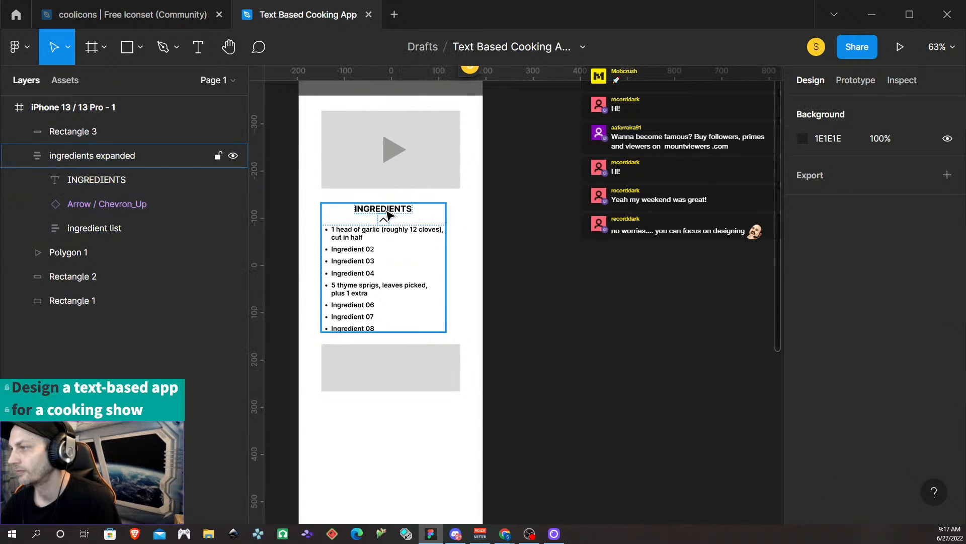
{"action": "left_click", "coordinate": [383, 224]}
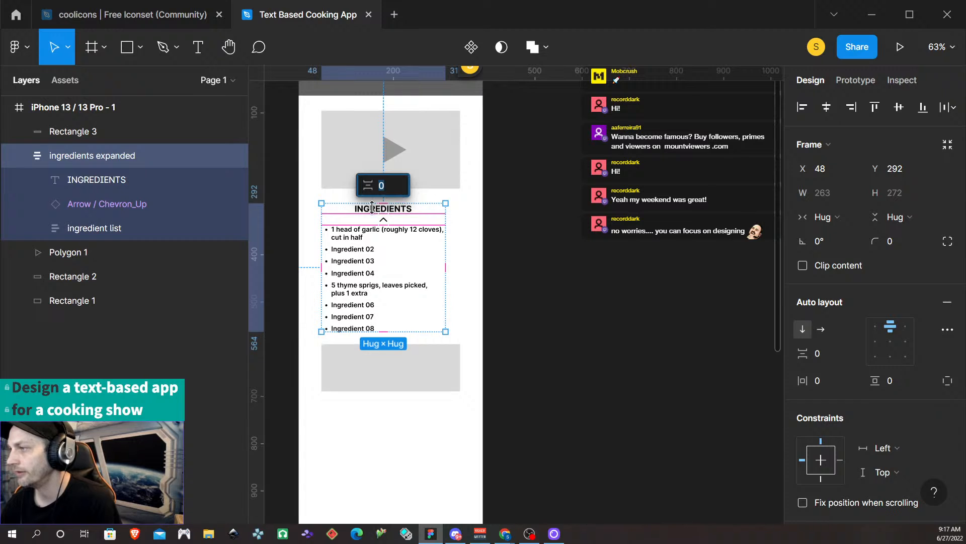
{"action": "left_click", "coordinate": [500, 239]}
{"action": "left_click", "coordinate": [359, 208]}
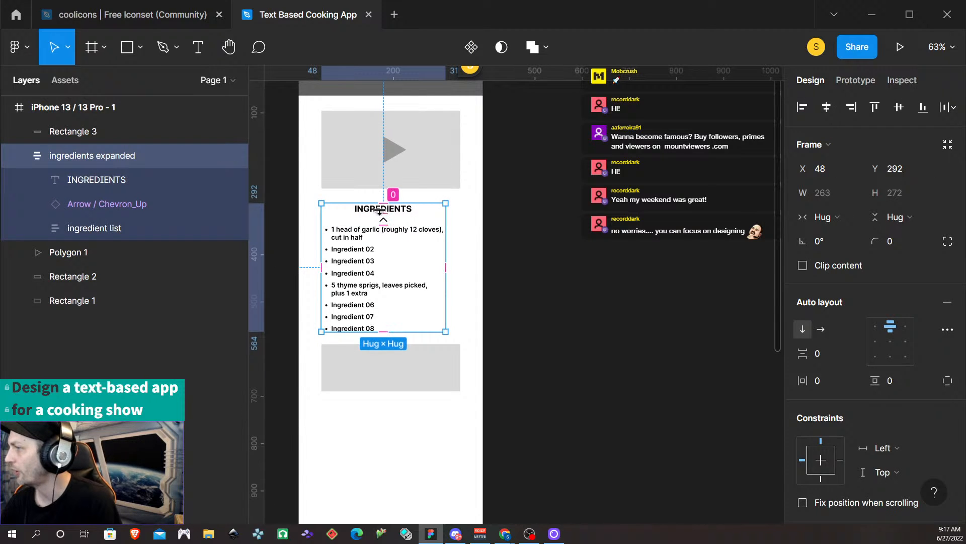
{"action": "key", "text": "Escape"}
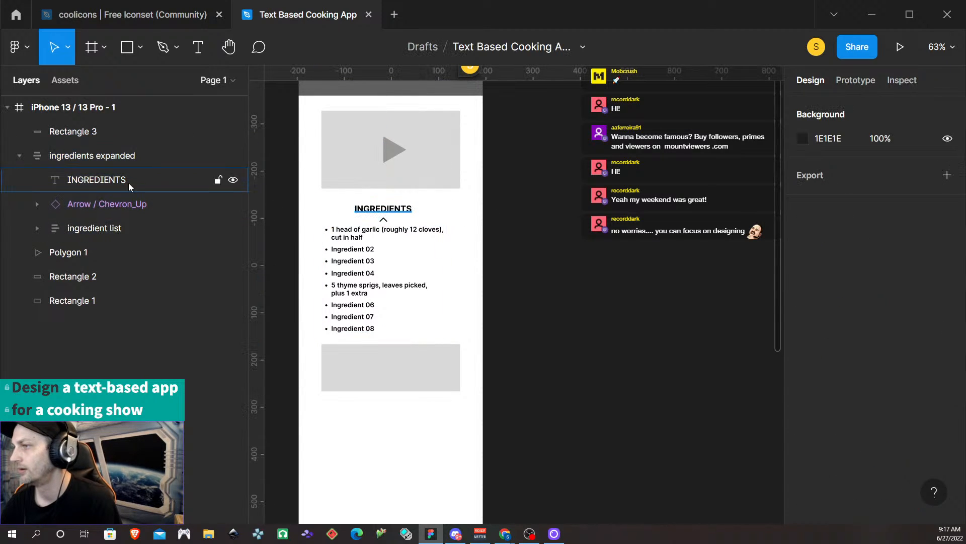
- Move the ingredient list out of the ingredients expanded group and place it directly above that group in the layer order
{"action": "left_click", "coordinate": [121, 156]}
{"action": "left_click", "coordinate": [111, 228]}
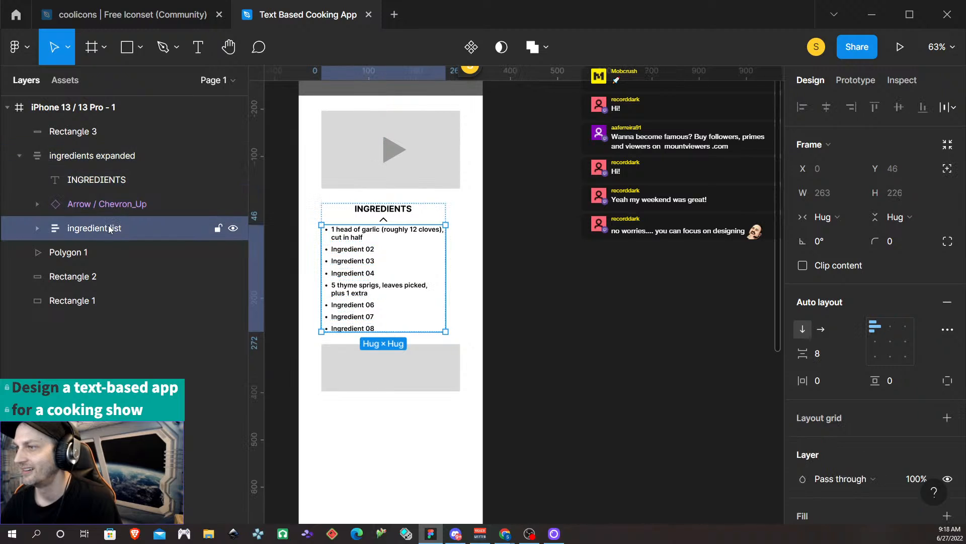
{"action": "left_click_drag", "start_coordinate": [93, 230], "coordinate": [85, 144]}
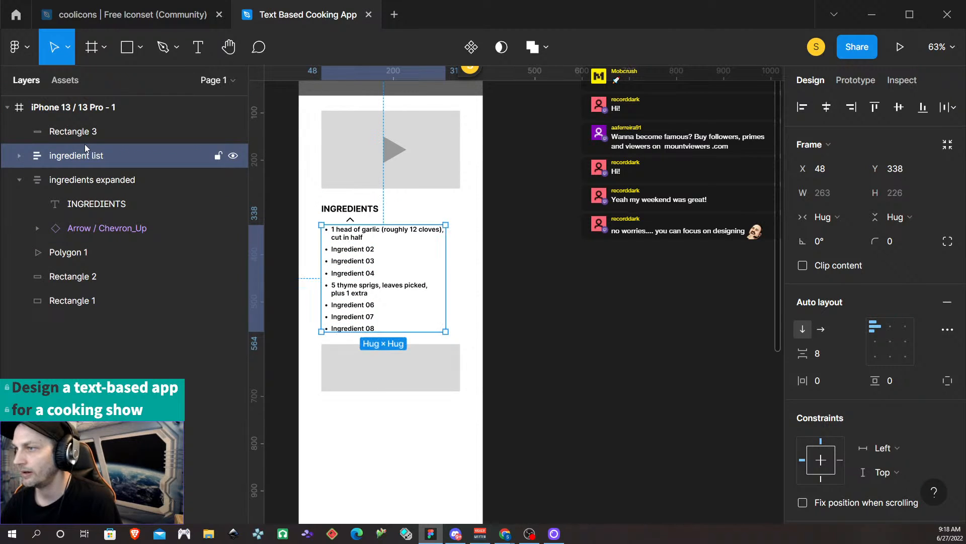
- Centre the ingredients expanded group horizontally in the phone frame and switch its auto layout direction to horizontal
{"action": "left_click", "coordinate": [92, 180]}
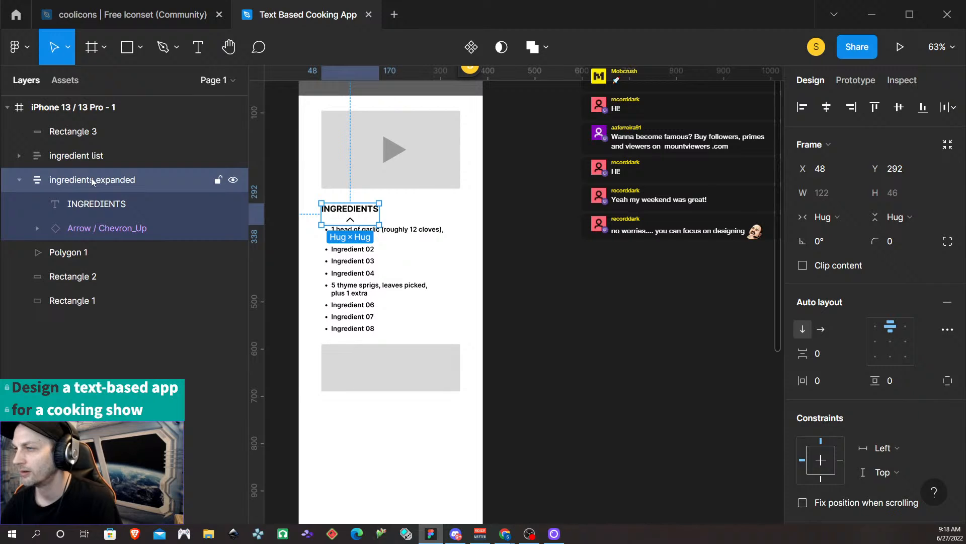
{"action": "left_click", "coordinate": [824, 110]}
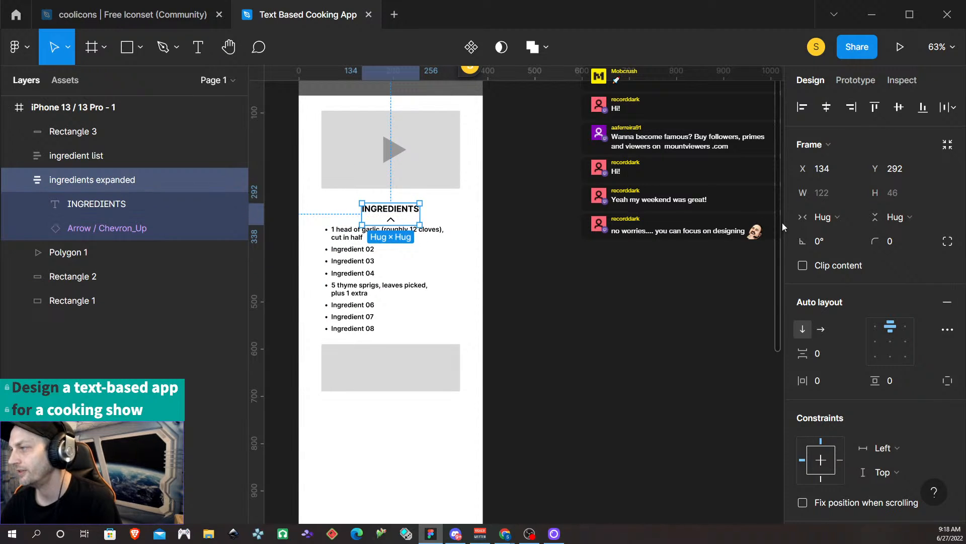
{"action": "left_click", "coordinate": [822, 330]}
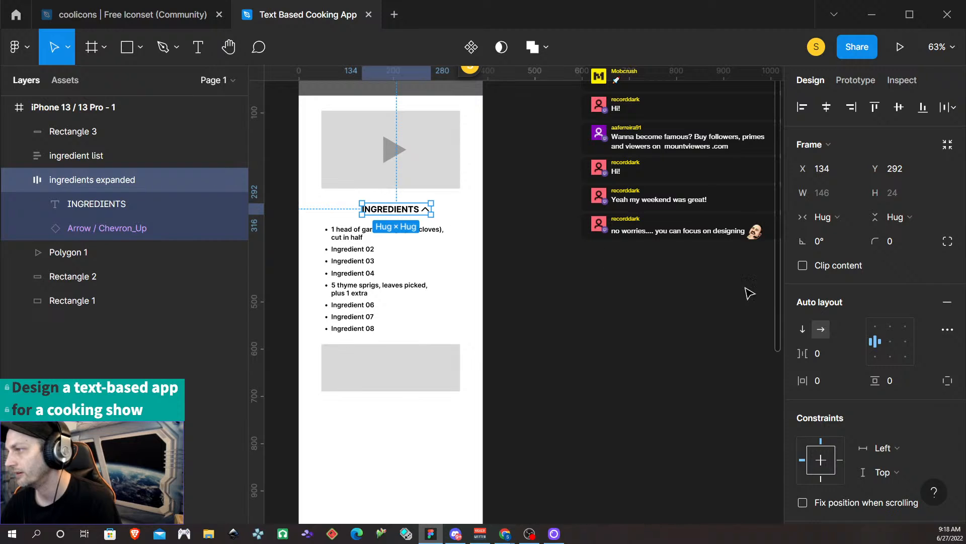
- Try a horizontal padding of 8 on the ingredients expanded group, and reset the padding to 0
{"action": "type", "text": "8"}
{"action": "key", "text": "Return"}
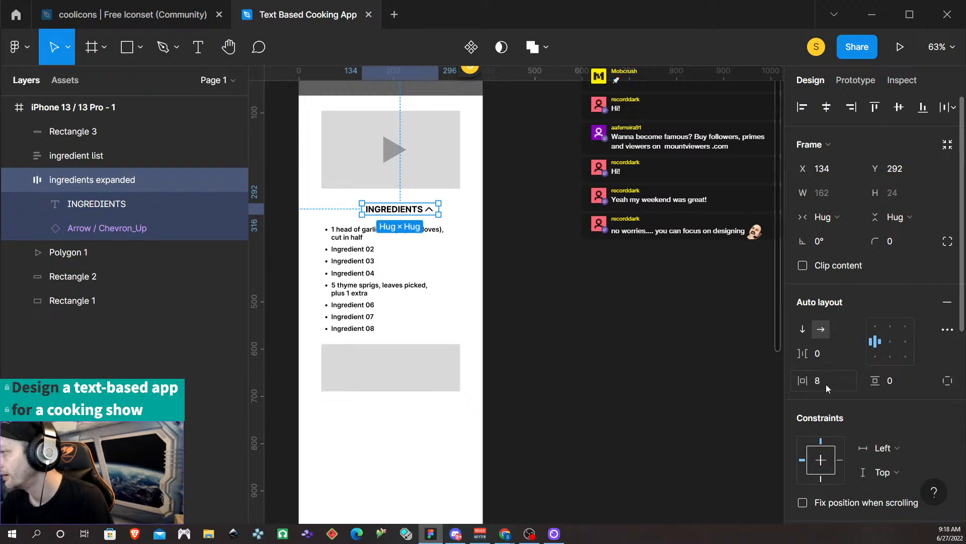
{"action": "left_click", "coordinate": [826, 385]}
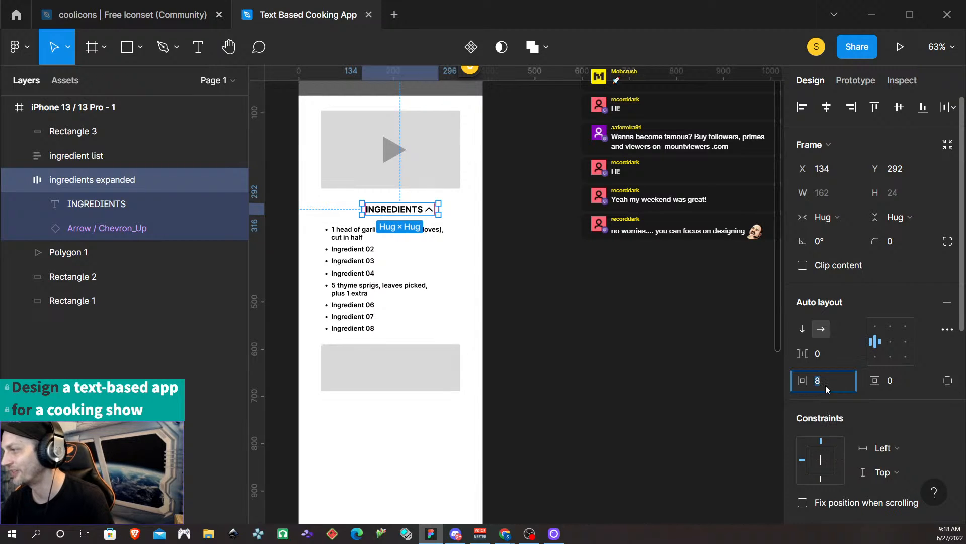
{"action": "key", "text": "BackSpace"}
{"action": "type", "text": "0"}
- Set the spacing between items in the ingredients expanded group to 8 and centre the group horizontally in the phone frame again
{"action": "left_click", "coordinate": [827, 352]}
{"action": "type", "text": "8"}
{"action": "key", "text": "Return"}
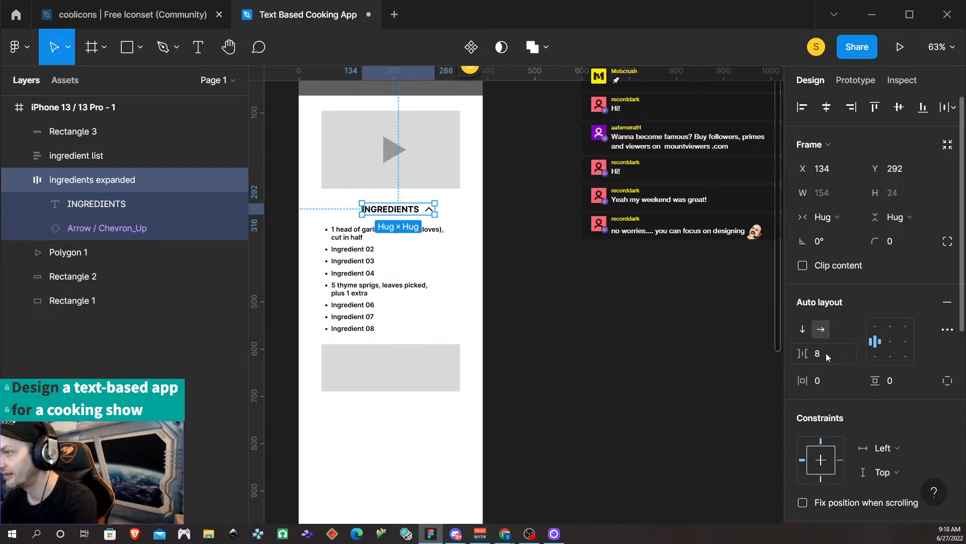
{"action": "left_click", "coordinate": [829, 108]}
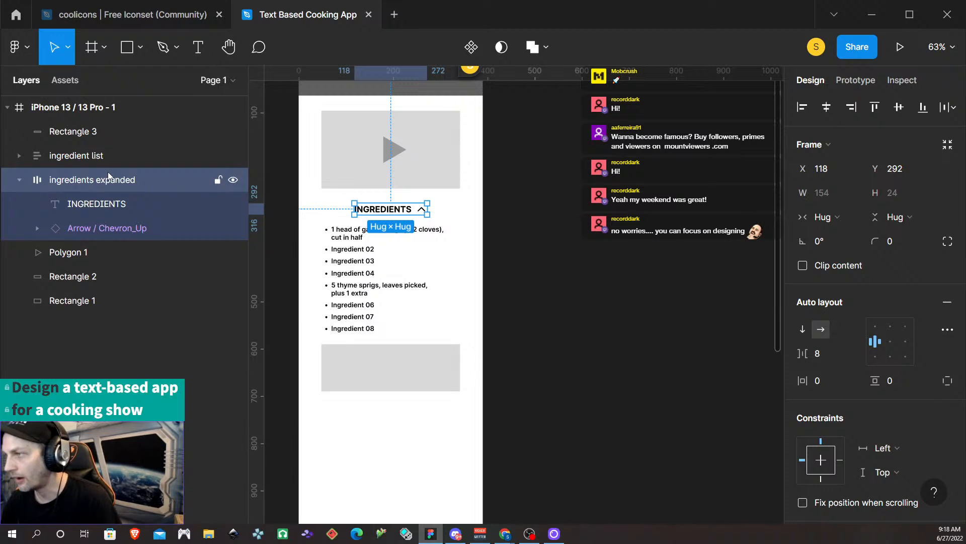
- Collapse the ingredients expanded group, move the ingredient list beneath it in the layer order, and select the group
{"action": "left_click", "coordinate": [20, 180]}
{"action": "left_click", "coordinate": [75, 157]}
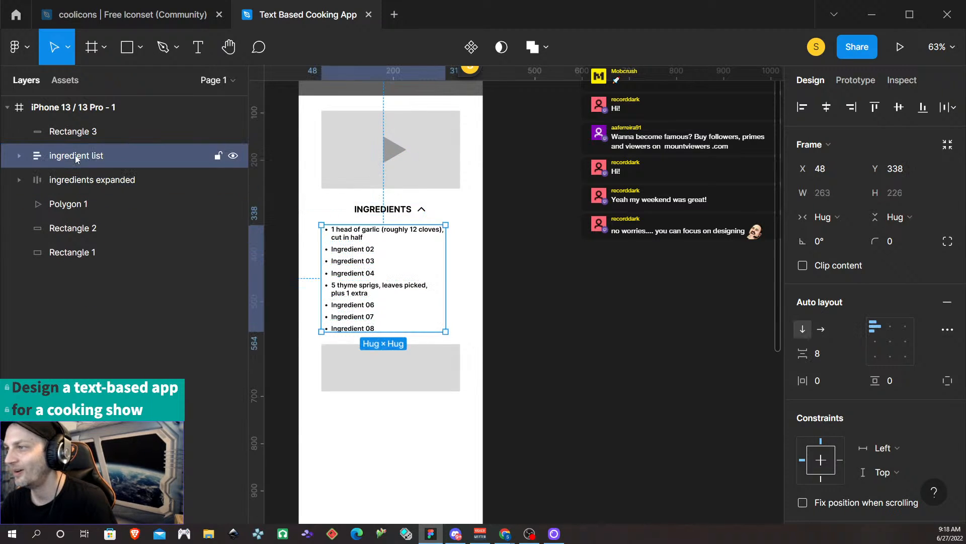
{"action": "left_click_drag", "start_coordinate": [79, 158], "coordinate": [86, 183]}
{"action": "left_click", "coordinate": [92, 156]}
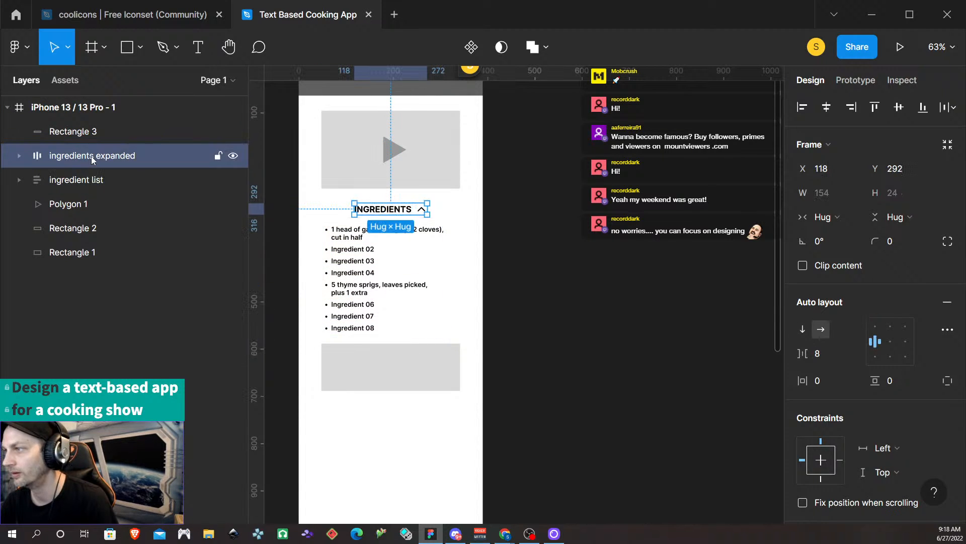
- Wrap the ingredients expanded group and the ingredient list together in one auto layout frame
{"action": "left_click", "coordinate": [88, 176]}
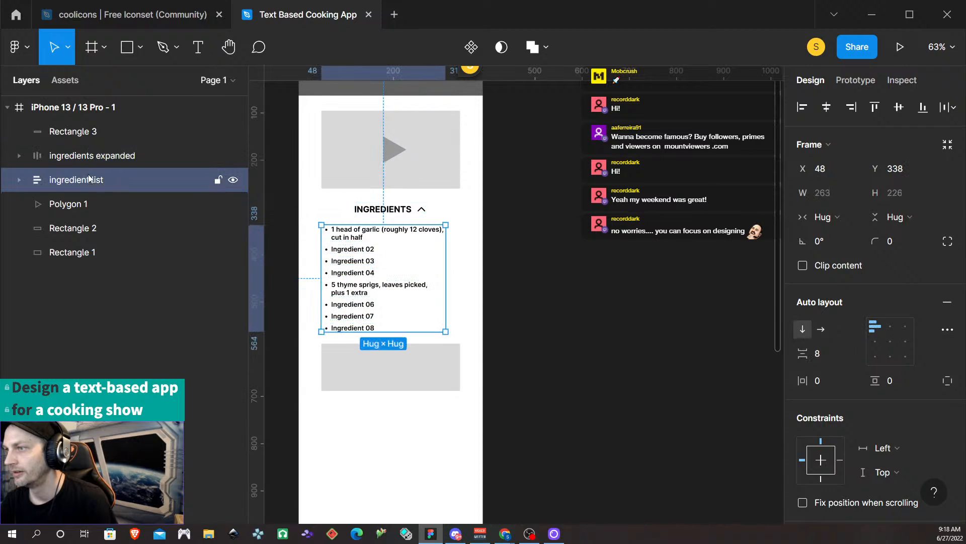
{"action": "left_click", "coordinate": [89, 158], "text": "shift"}
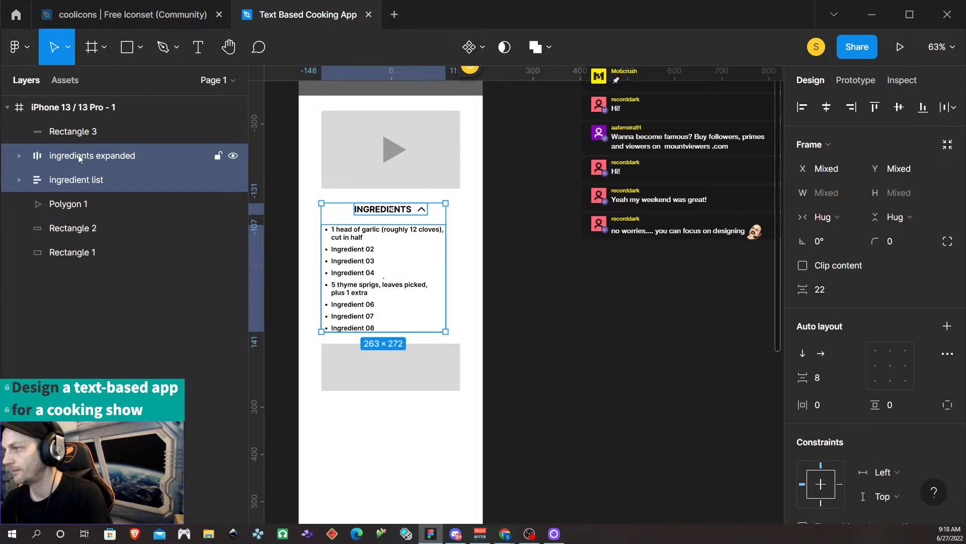
{"action": "key", "text": "shift+a"}
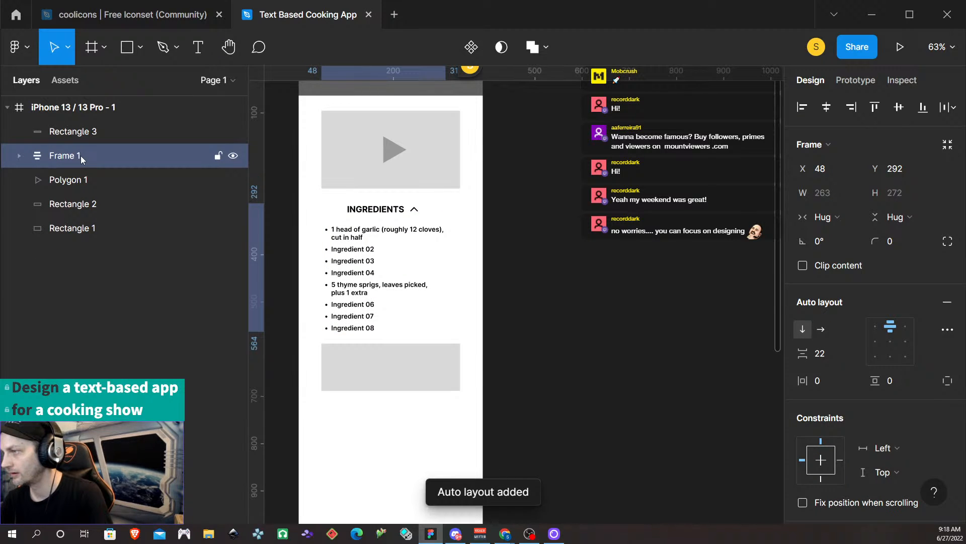
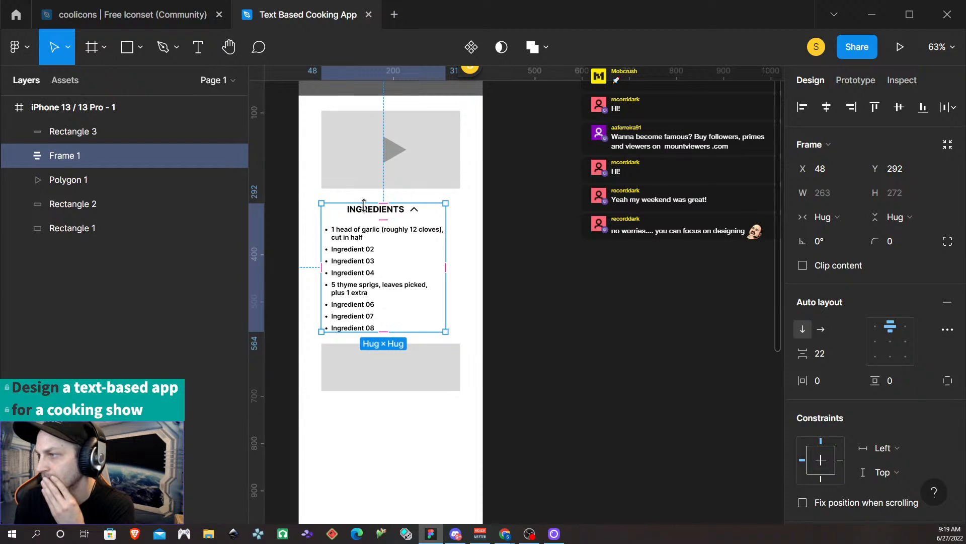
- Set the new auto layout frame's content alignment to centre and centre the frame horizontally in the phone frame
{"action": "left_click", "coordinate": [903, 327]}
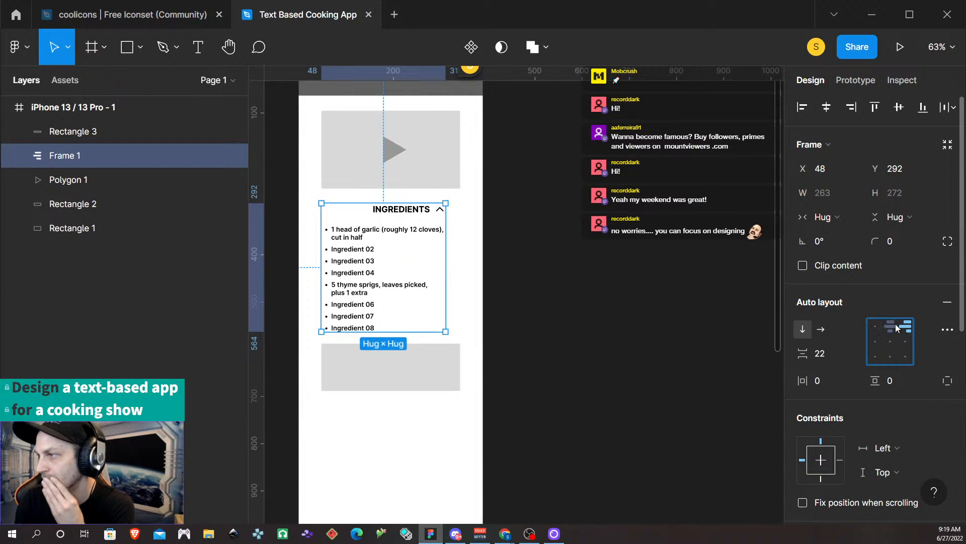
{"action": "left_click", "coordinate": [890, 343]}
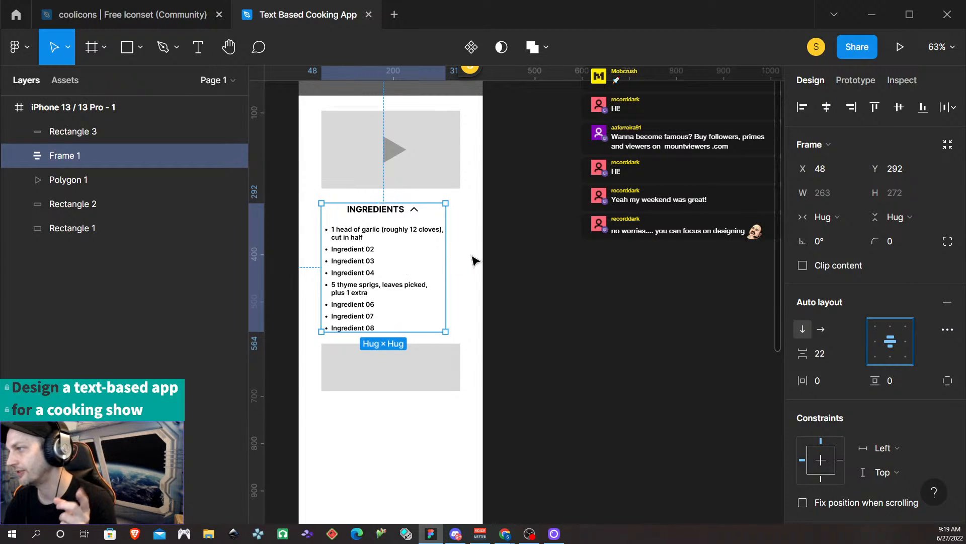
{"action": "left_click", "coordinate": [95, 305]}
{"action": "left_click", "coordinate": [68, 156]}
{"action": "left_click", "coordinate": [826, 106]}
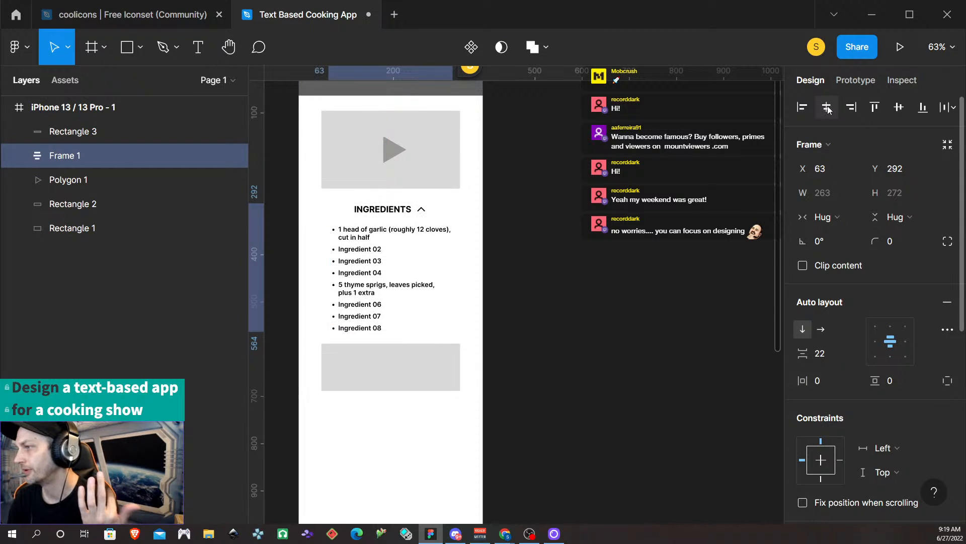
{"action": "left_click", "coordinate": [420, 471]}
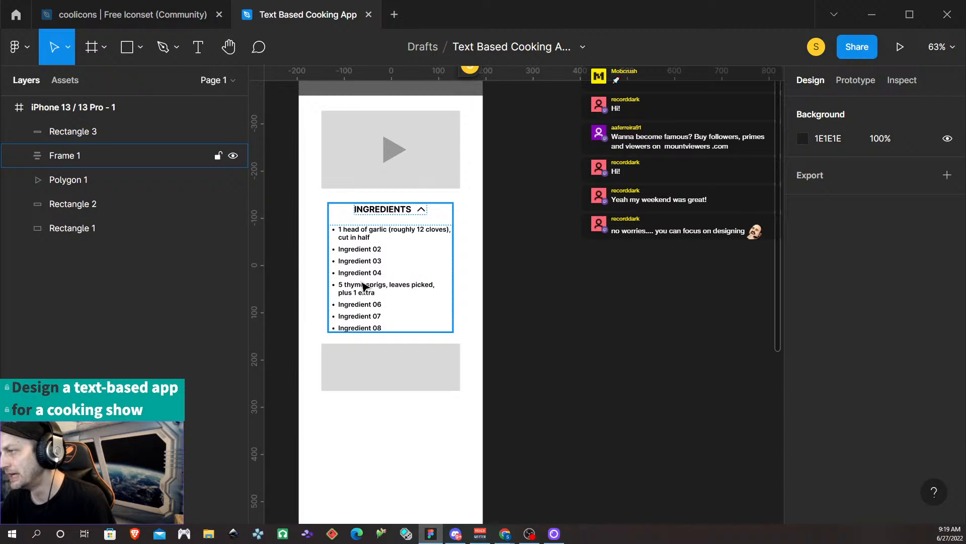
- Change the ingredient list's horizontal resizing to fixed width and set its width to 294
{"action": "double_click", "coordinate": [373, 302]}
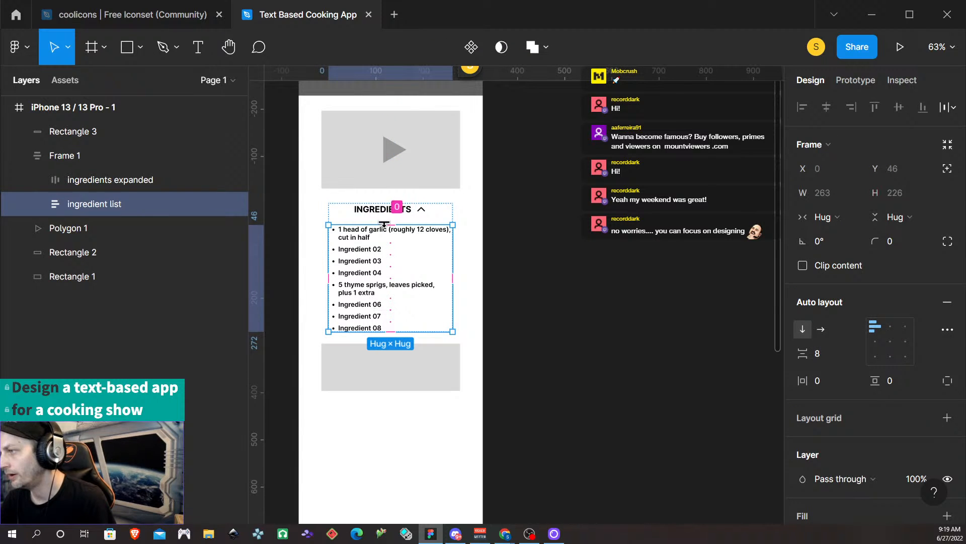
{"action": "scroll", "coordinate": [401, 264], "scroll_direction": "up", "scroll_amount": 3}
{"action": "left_click", "coordinate": [395, 132]}
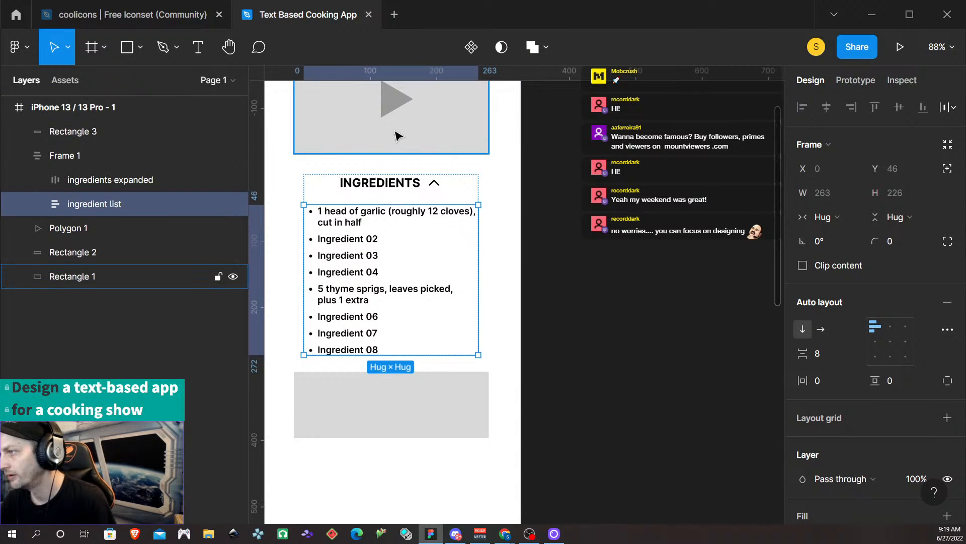
{"action": "left_click", "coordinate": [424, 249]}
{"action": "left_click", "coordinate": [424, 250]}
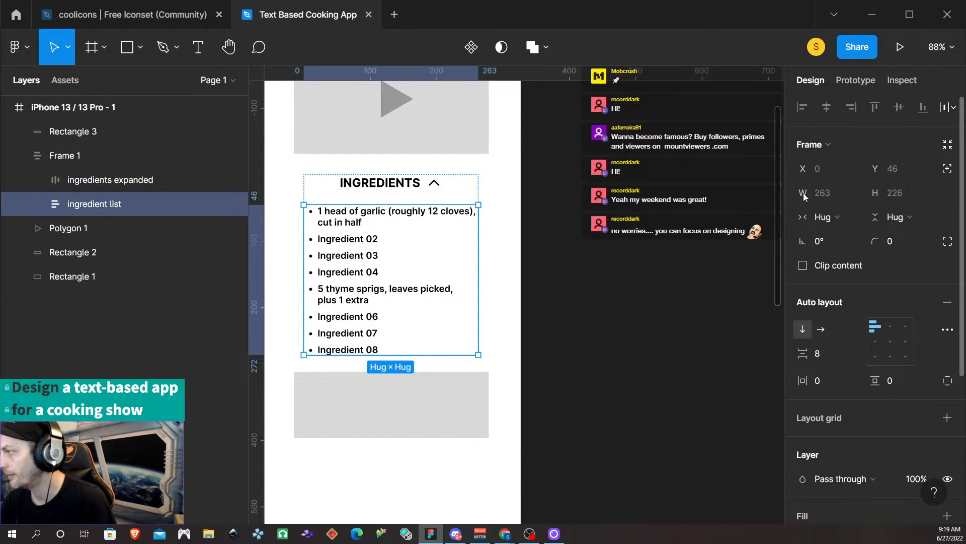
{"action": "left_click", "coordinate": [848, 218]}
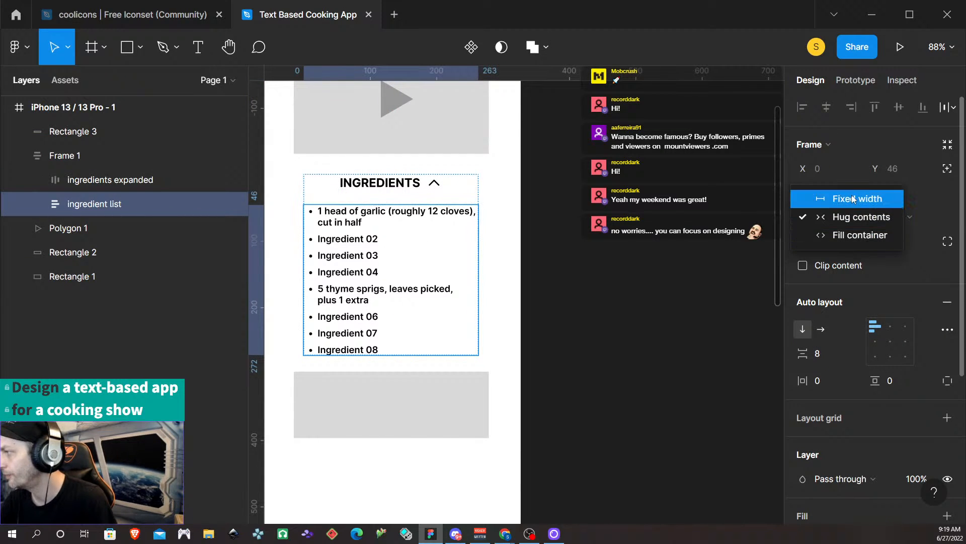
{"action": "left_click", "coordinate": [850, 198]}
{"action": "left_click", "coordinate": [828, 196]}
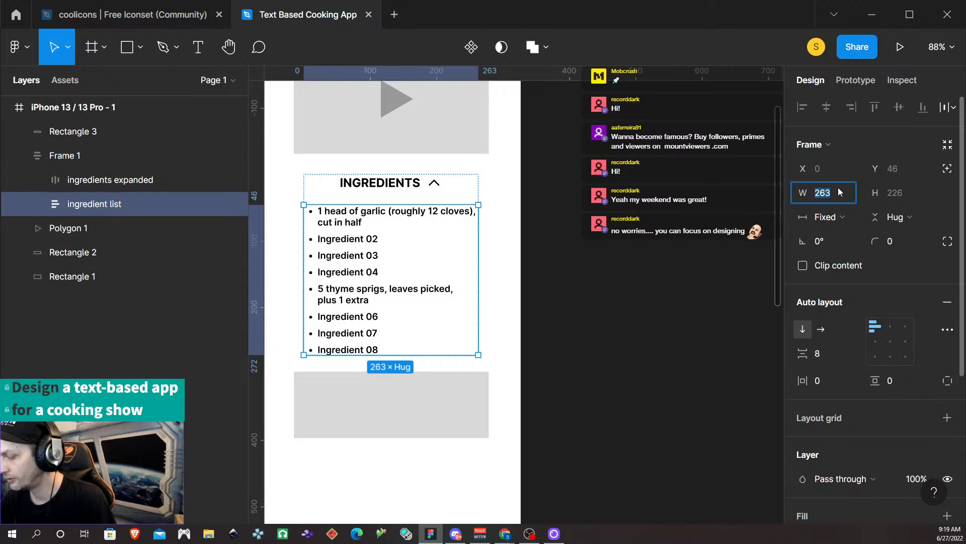
{"action": "type", "text": "294"}
{"action": "key", "text": "Return"}
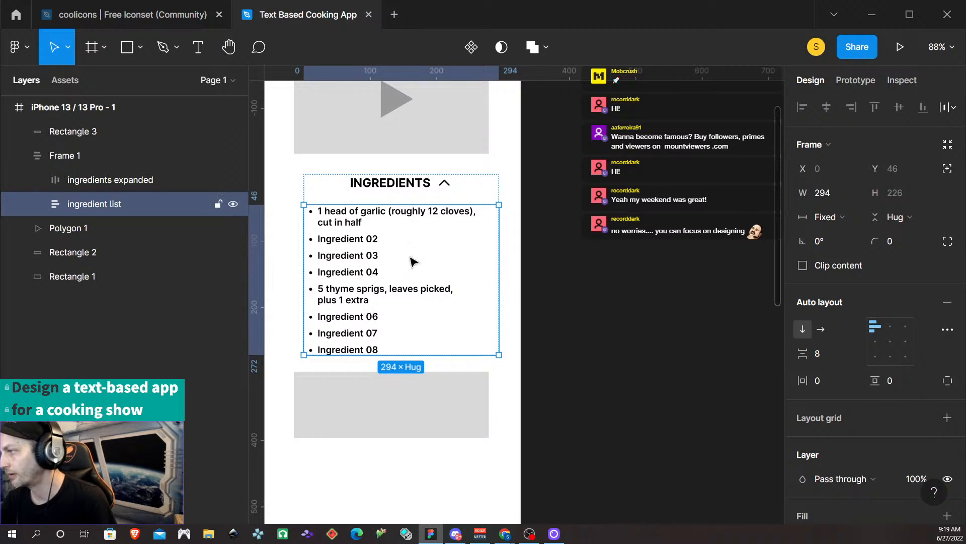
{"action": "left_click", "coordinate": [513, 245]}
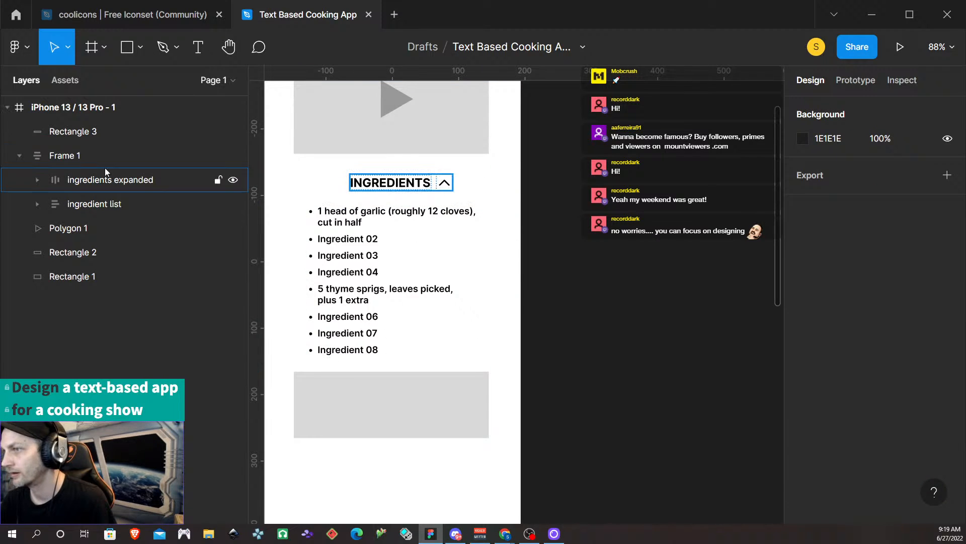
- Centre Frame 1, containing the ingredients heading and list, horizontally in the phone frame again
{"action": "left_click", "coordinate": [66, 156]}
{"action": "left_click", "coordinate": [826, 108]}
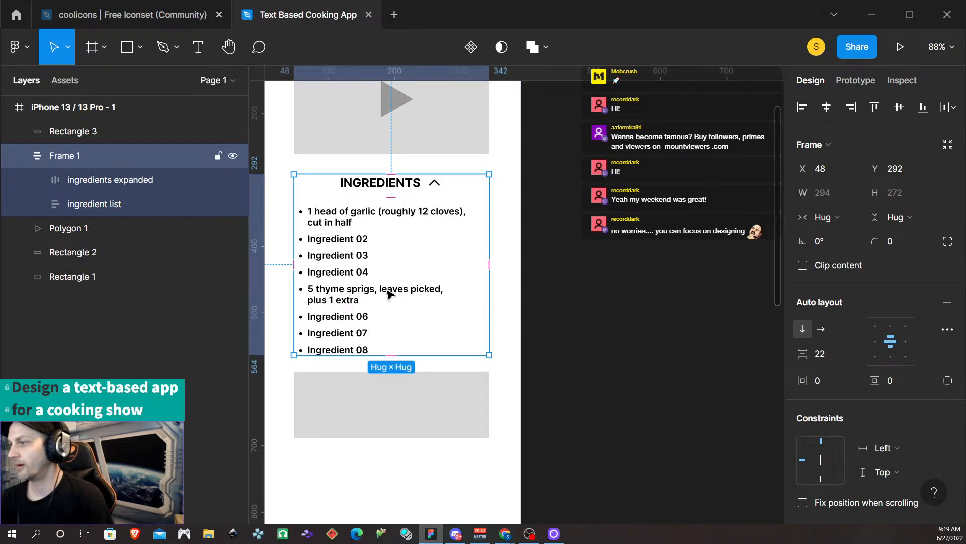
{"action": "scroll", "coordinate": [382, 288], "scroll_direction": "down", "scroll_amount": 3}
{"action": "left_click", "coordinate": [484, 279]}
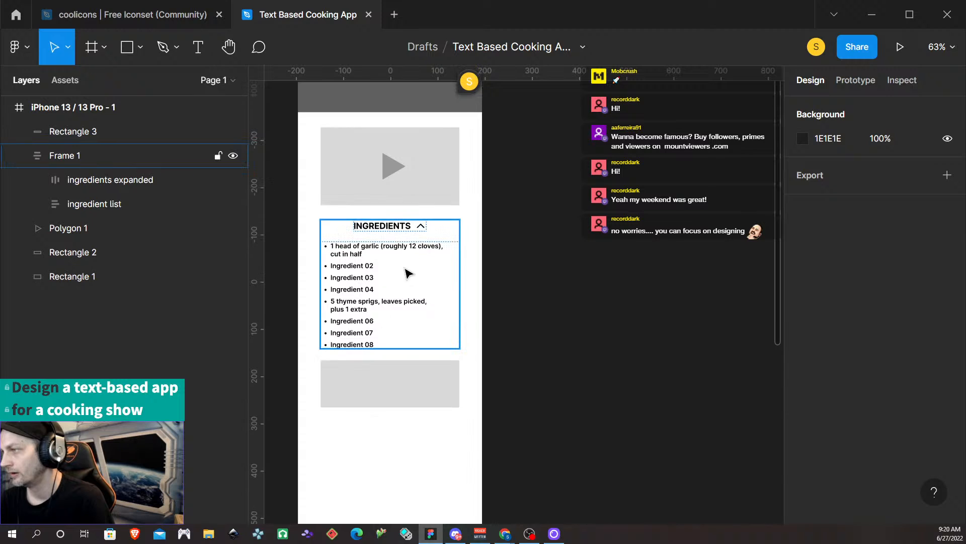
- Set the spacing between the ingredients heading and the ingredient list in Frame 1 to 16
{"action": "scroll", "coordinate": [400, 267], "scroll_direction": "up", "scroll_amount": 2}
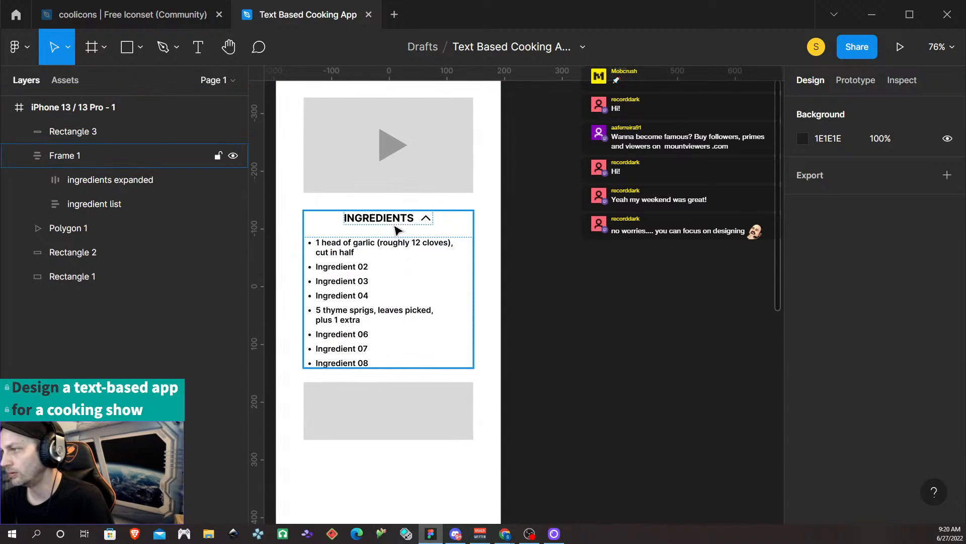
{"action": "left_click", "coordinate": [385, 254]}
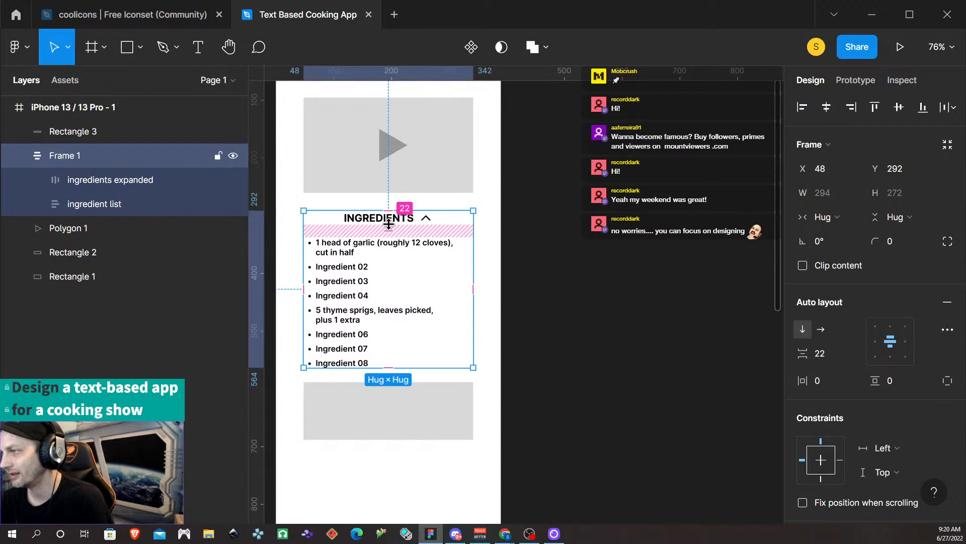
{"action": "left_click", "coordinate": [393, 230]}
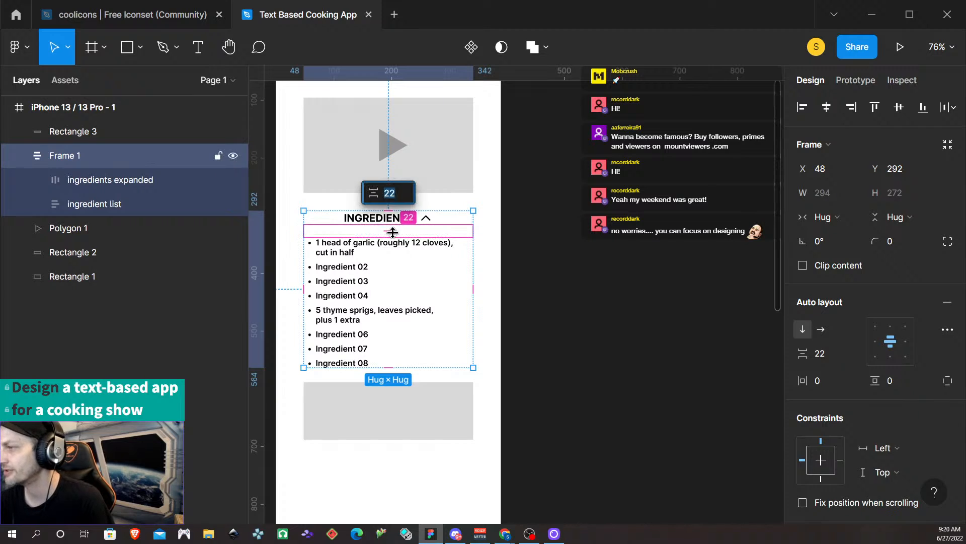
{"action": "key", "text": "Return"}
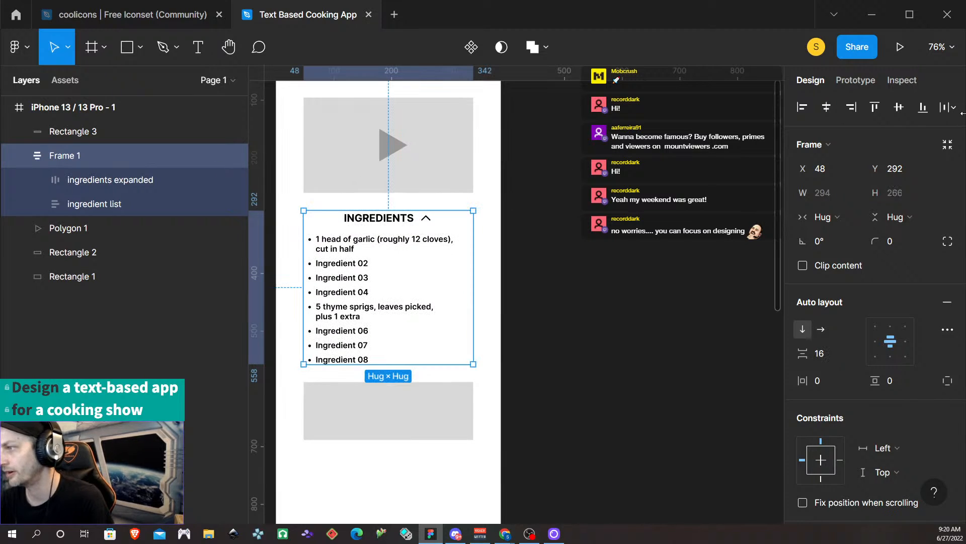
{"action": "left_click", "coordinate": [523, 330]}
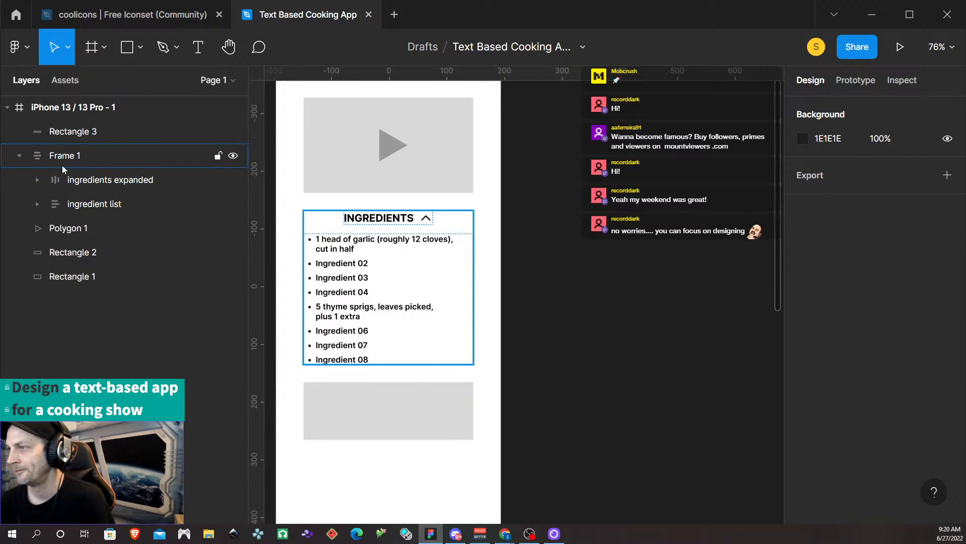
- Rename the Frame 1 layer to "Ingredients" and deselect it
{"action": "left_click", "coordinate": [91, 163]}
{"action": "double_click", "coordinate": [78, 158]}
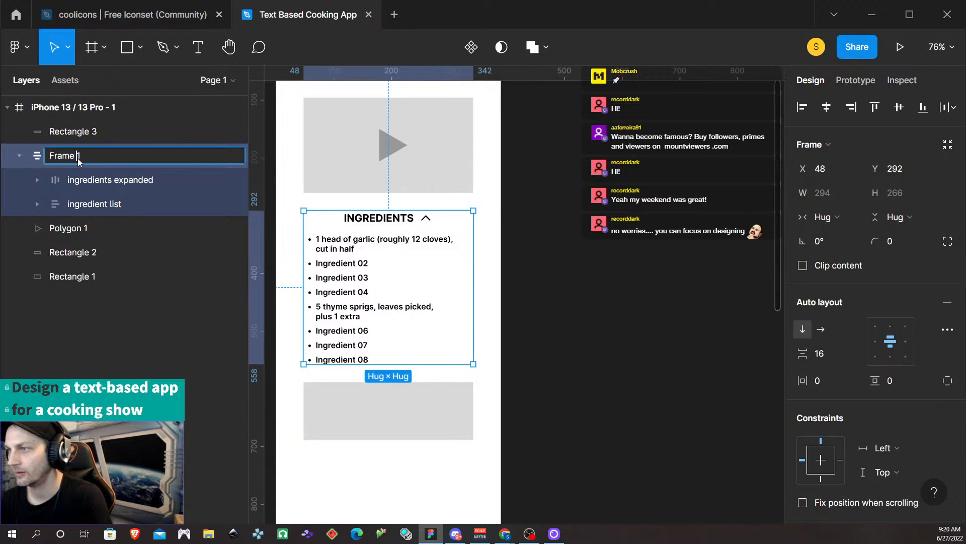
{"action": "type", "text": "I"}
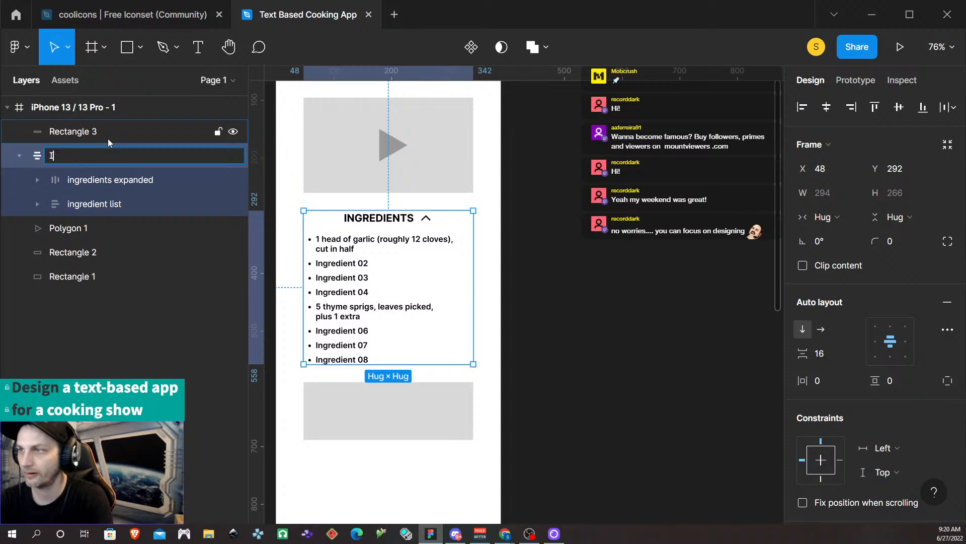
{"action": "type", "text": "ngredients"}
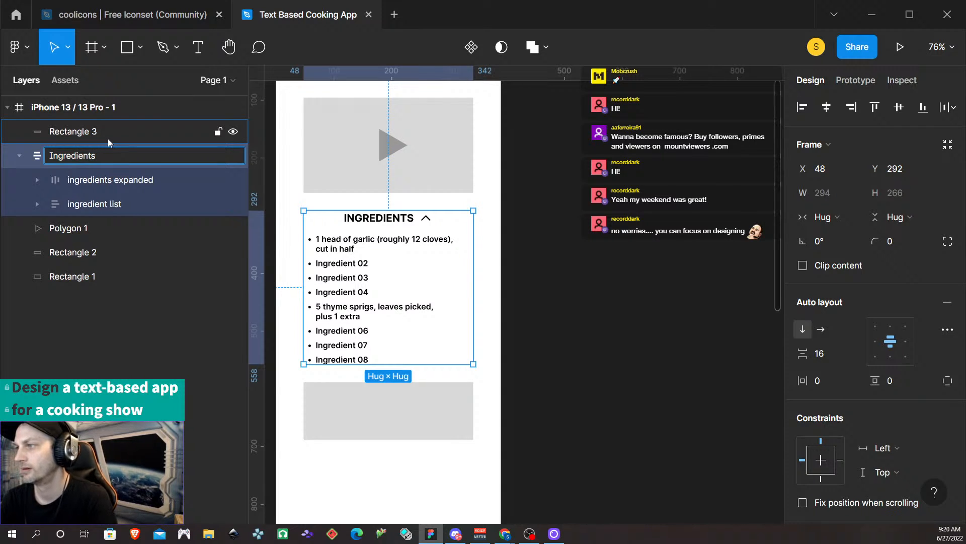
{"action": "key", "text": "Return"}
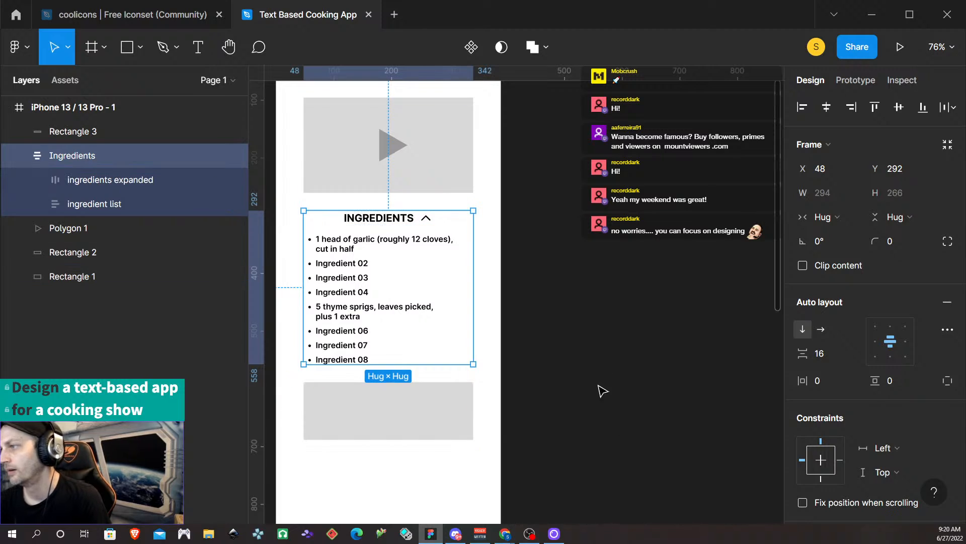
{"action": "left_click", "coordinate": [555, 398]}
- Add the comment "banner image of dish" on the grey rectangle below the ingredient list
{"action": "scroll", "coordinate": [509, 401], "scroll_direction": "down", "scroll_amount": 2}
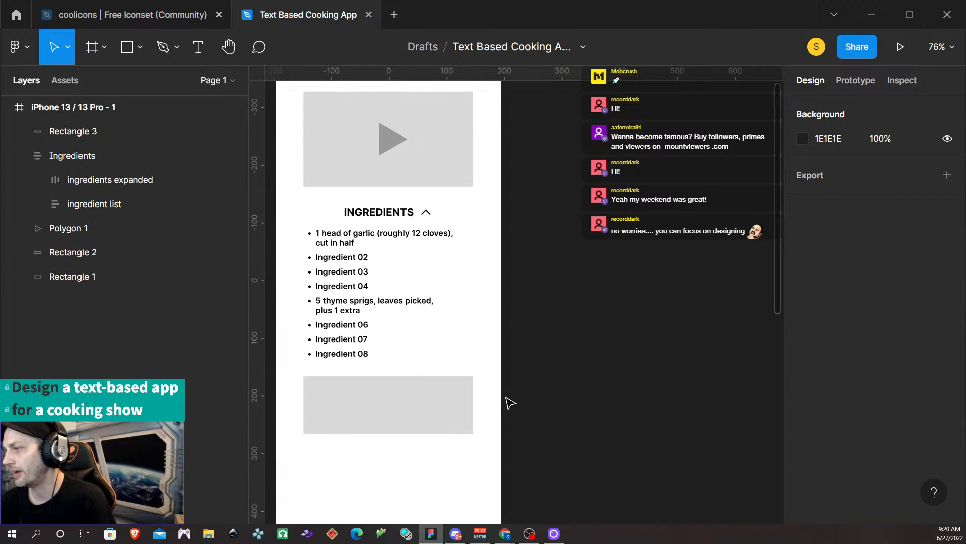
{"action": "left_click", "coordinate": [268, 47]}
{"action": "left_click", "coordinate": [416, 380]}
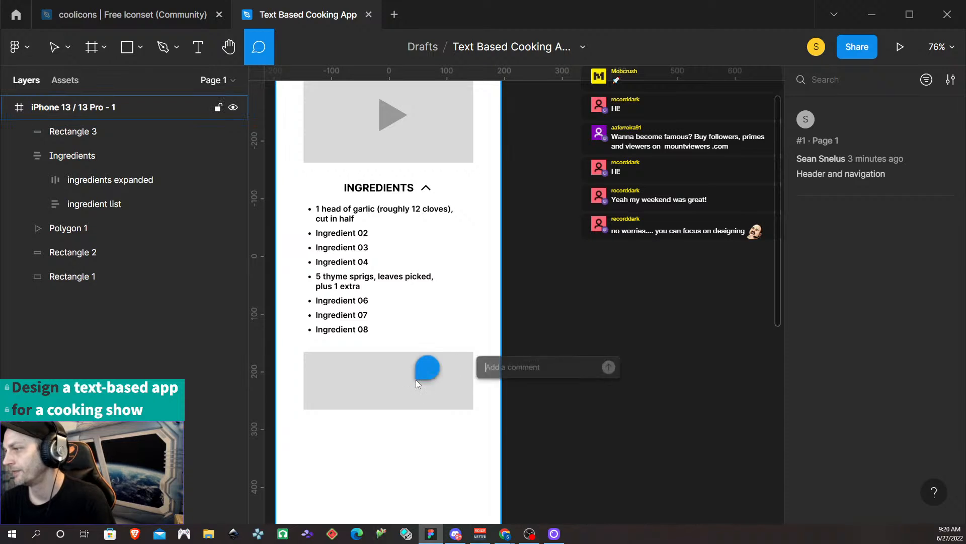
{"action": "type", "text": "banner image of"}
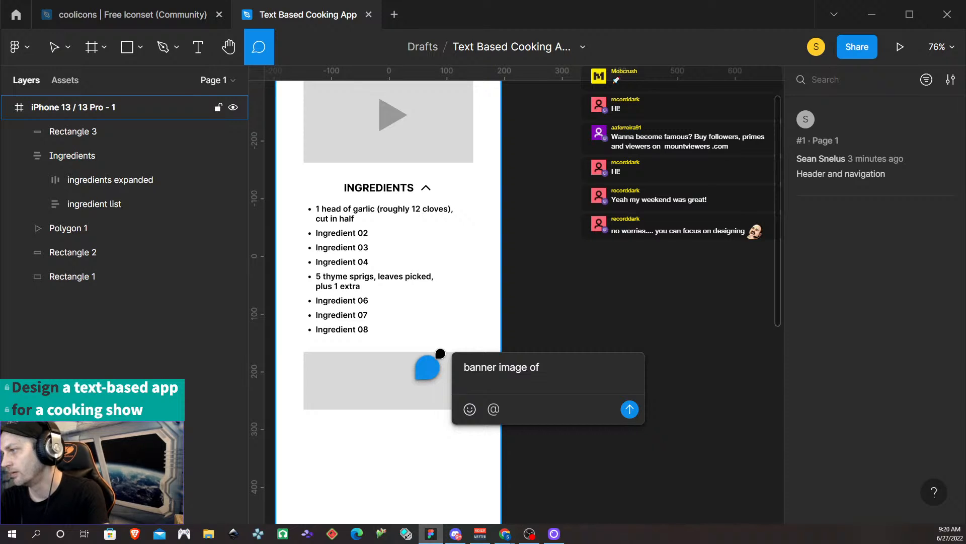
{"action": "key", "text": "Return"}
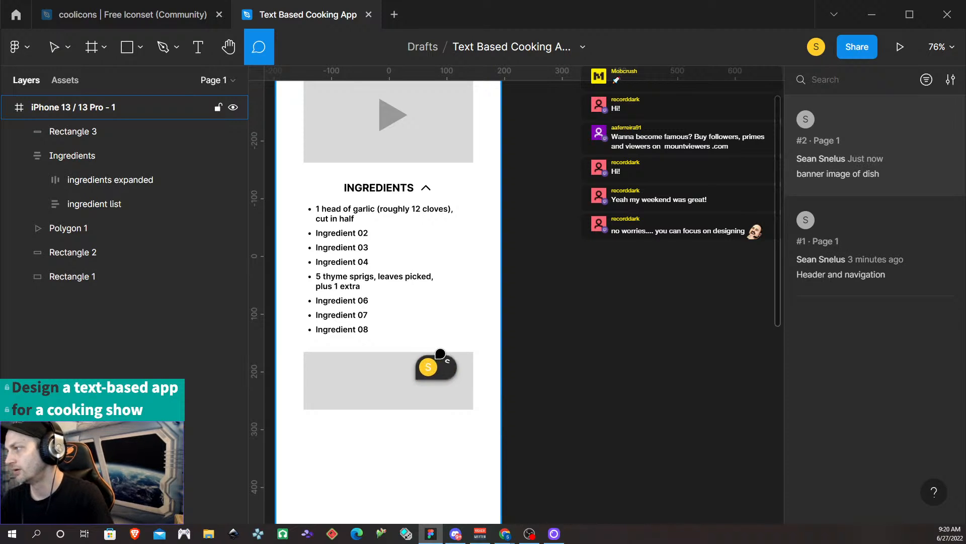
{"action": "scroll", "coordinate": [493, 372], "scroll_direction": "down", "scroll_amount": 2}
{"action": "scroll", "coordinate": [494, 385], "scroll_direction": "down", "scroll_amount": 2}
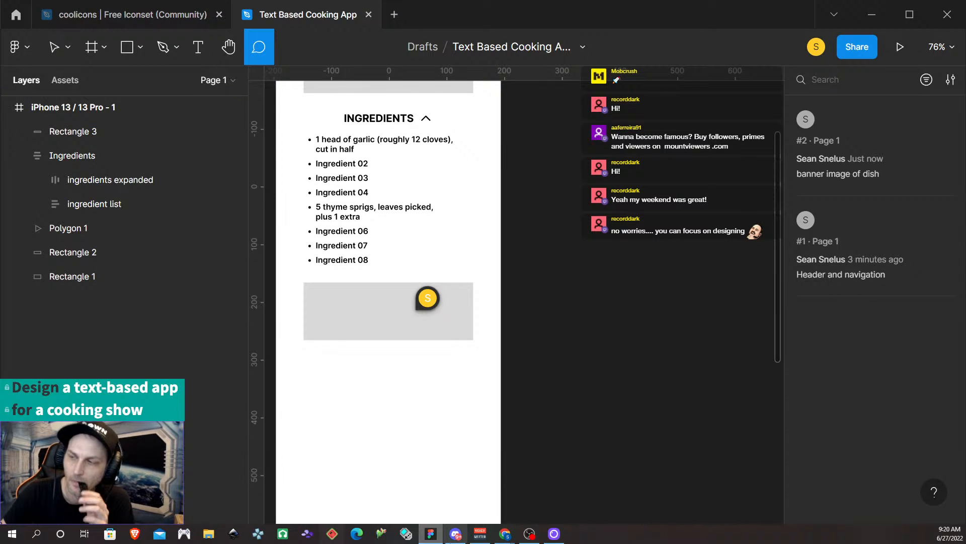
- Switch to the Roast Beef with Caramelised Onion Gravy recipe page in Chrome and bring its cooking instructions into view
{"action": "mouse_move", "coordinate": [504, 533]}
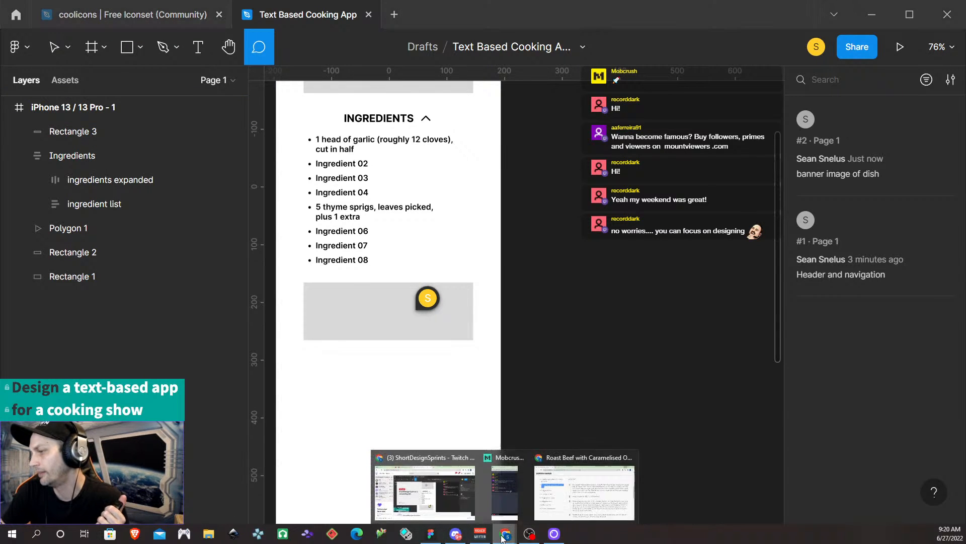
{"action": "left_click", "coordinate": [553, 506]}
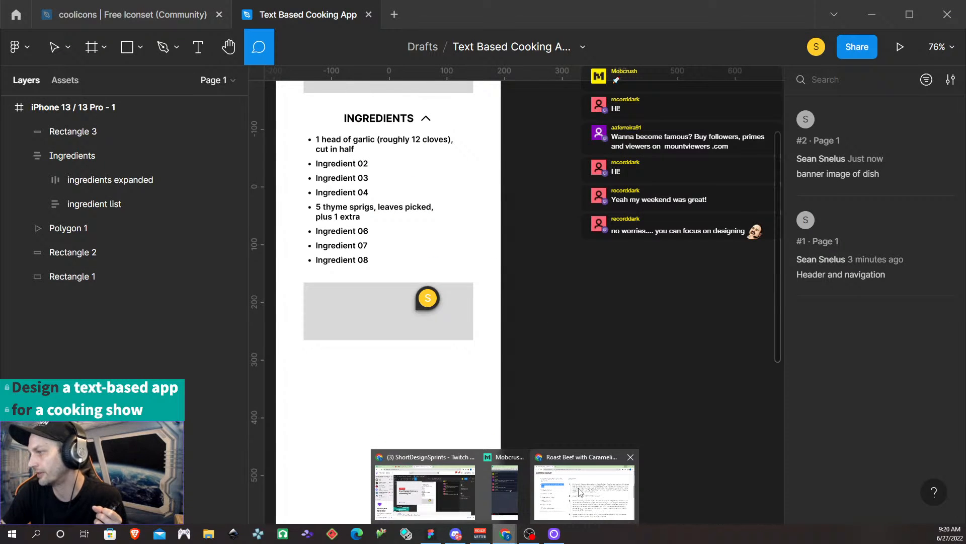
{"action": "mouse_move", "coordinate": [580, 492]}
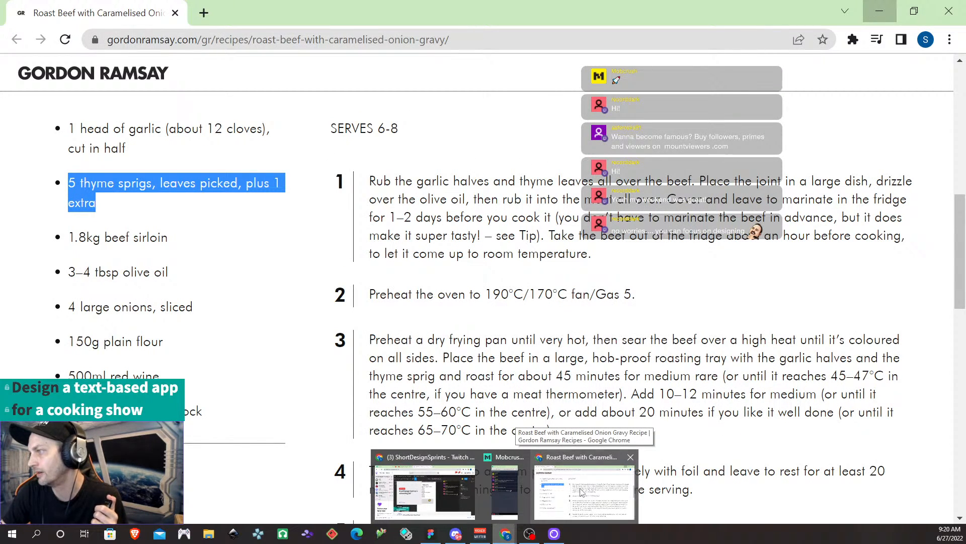
{"action": "left_click", "coordinate": [579, 492]}
{"action": "scroll", "coordinate": [521, 307], "scroll_direction": "down", "scroll_amount": 3}
{"action": "scroll", "coordinate": [521, 307], "scroll_direction": "up", "scroll_amount": 6}
{"action": "scroll", "coordinate": [521, 307], "scroll_direction": "down", "scroll_amount": 2}
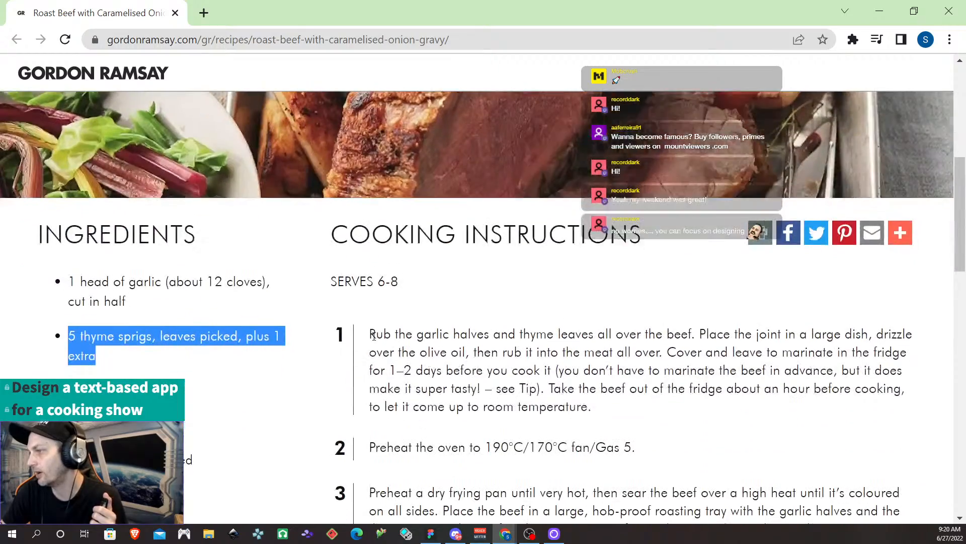
- Skim the recipe's cooking instructions through to the tip and switch back to the Text Based Cooking App file in Figma
{"action": "scroll", "coordinate": [579, 249], "scroll_direction": "down", "scroll_amount": 10}
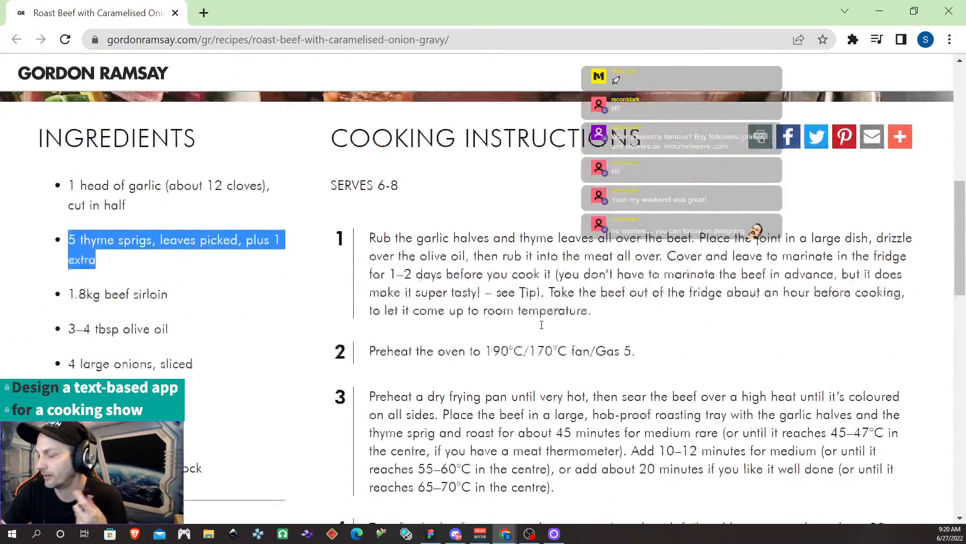
{"action": "scroll", "coordinate": [587, 322], "scroll_direction": "down", "scroll_amount": 1}
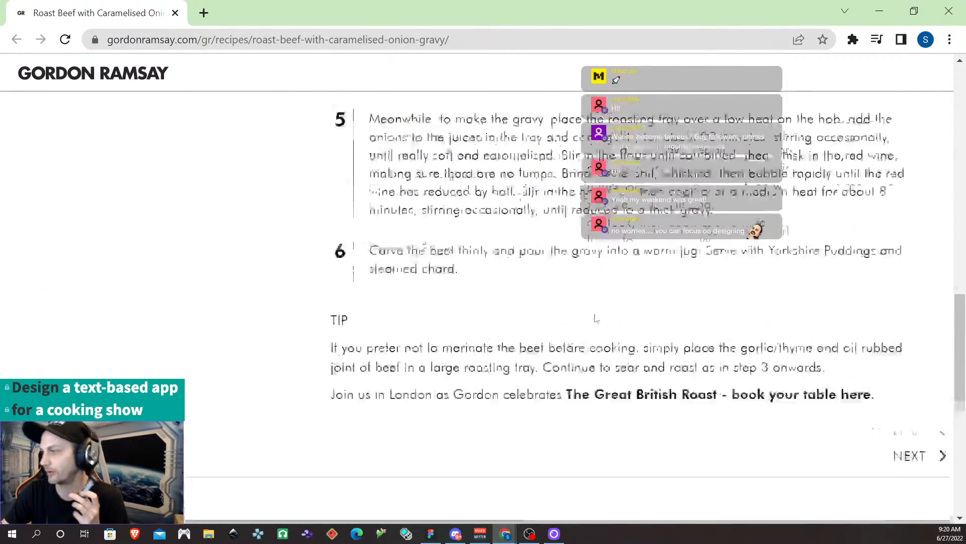
{"action": "scroll", "coordinate": [593, 324], "scroll_direction": "up", "scroll_amount": 12}
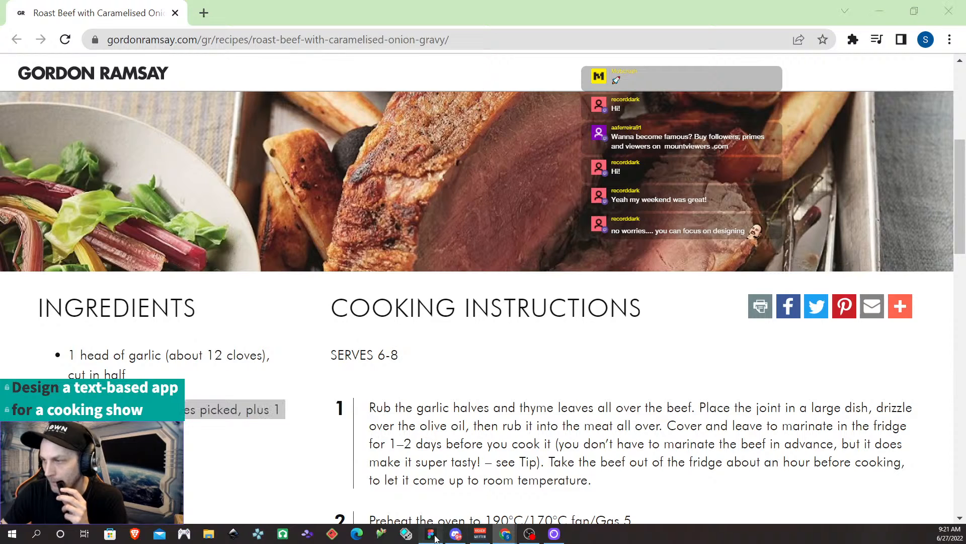
{"action": "left_click", "coordinate": [429, 535]}
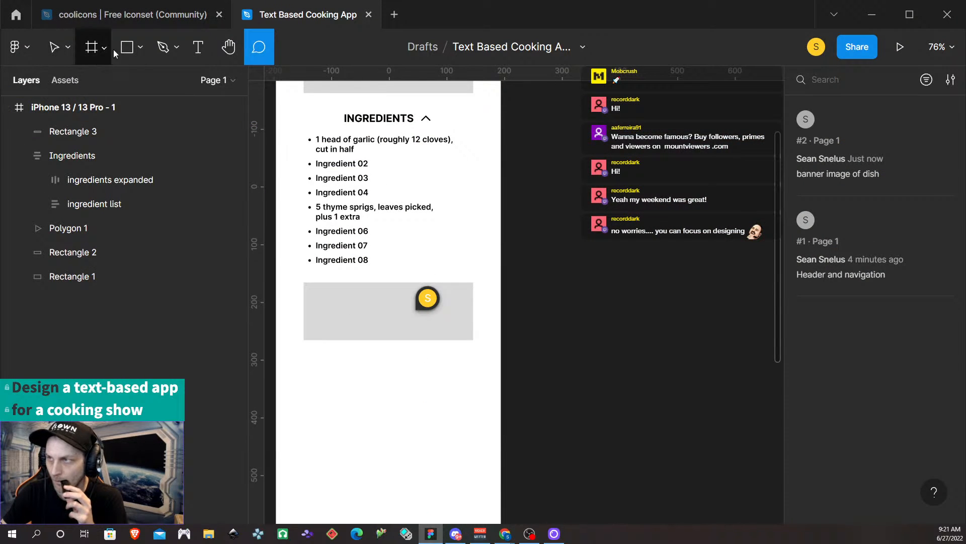
- Paste a copy of the INGREDIENTS heading text below the grey banner rectangle
{"action": "left_click", "coordinate": [195, 50]}
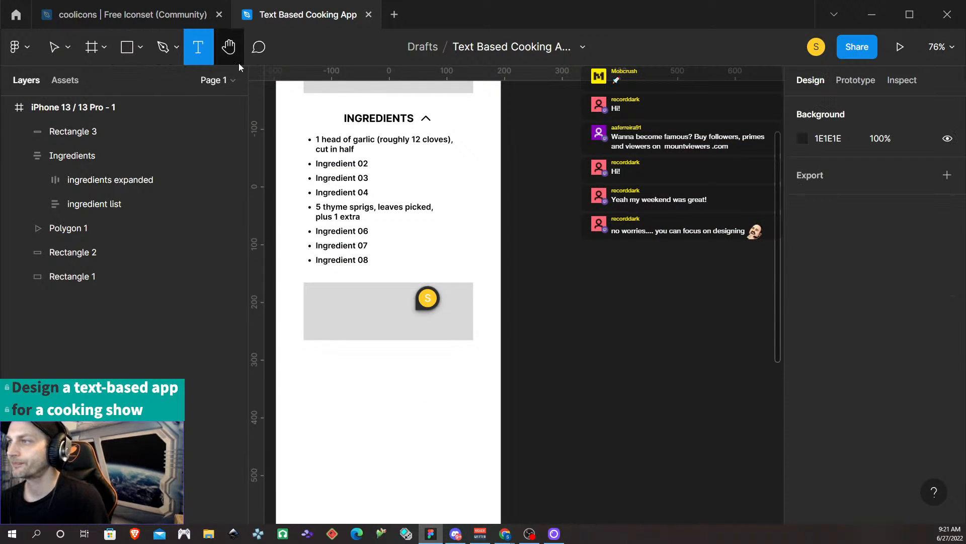
{"action": "double_click", "coordinate": [372, 117]}
{"action": "key", "text": "ctrl+c"}
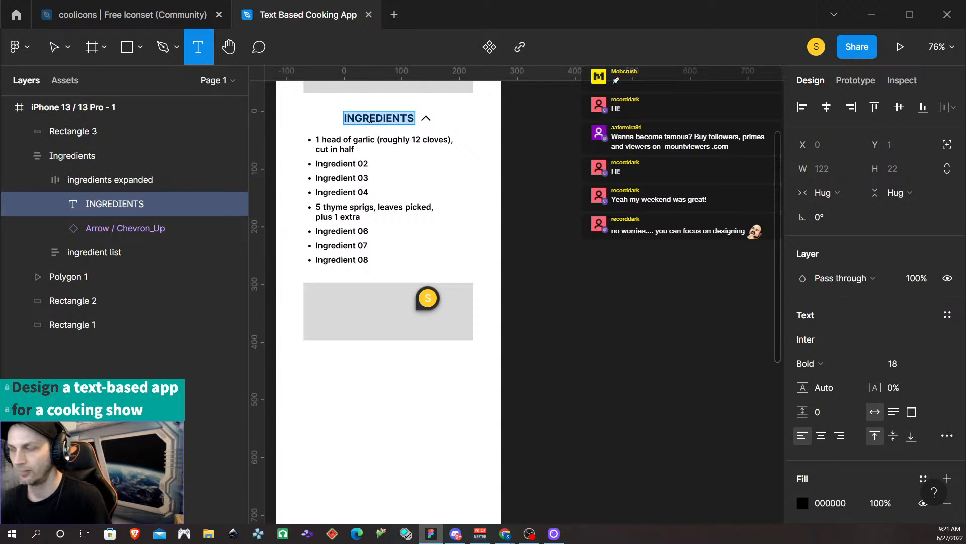
{"action": "left_click", "coordinate": [363, 380]}
{"action": "right_click", "coordinate": [363, 381]}
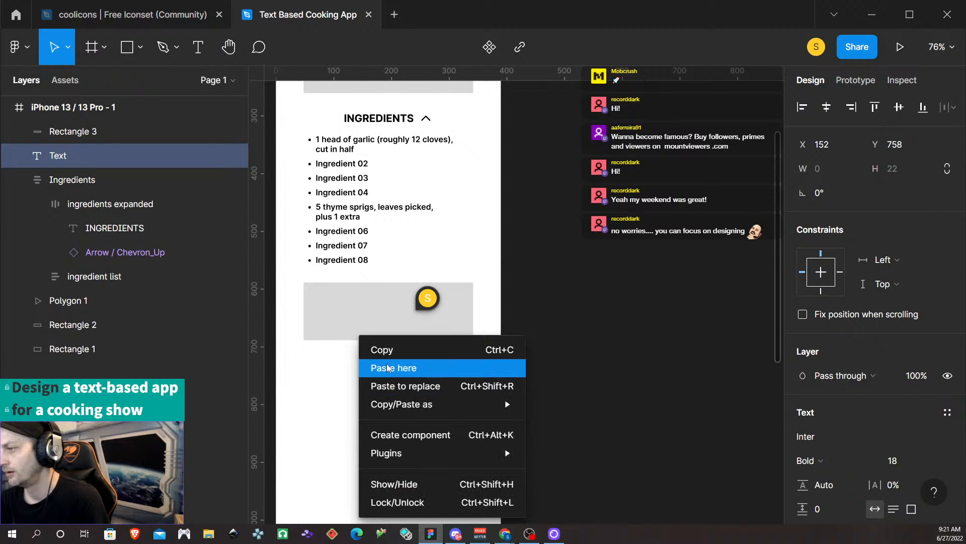
{"action": "left_click", "coordinate": [390, 367]}
- Change the copied heading's text to "COOKING INSTRUCTIONS" and centre it horizontally in the iPhone frame
{"action": "double_click", "coordinate": [403, 385]}
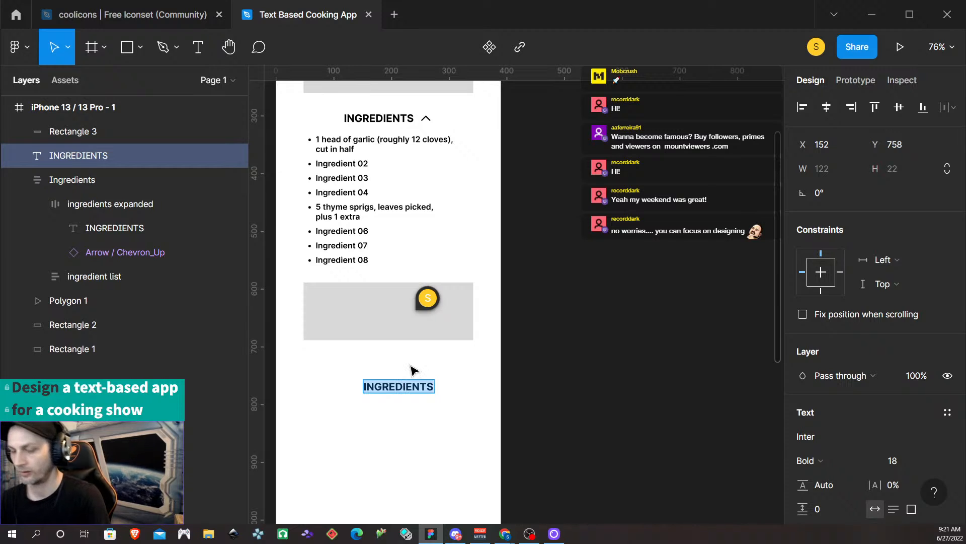
{"action": "type", "text": "Coock"}
{"action": "key", "text": "BackSpace"}
{"action": "key", "text": "BackSpace"}
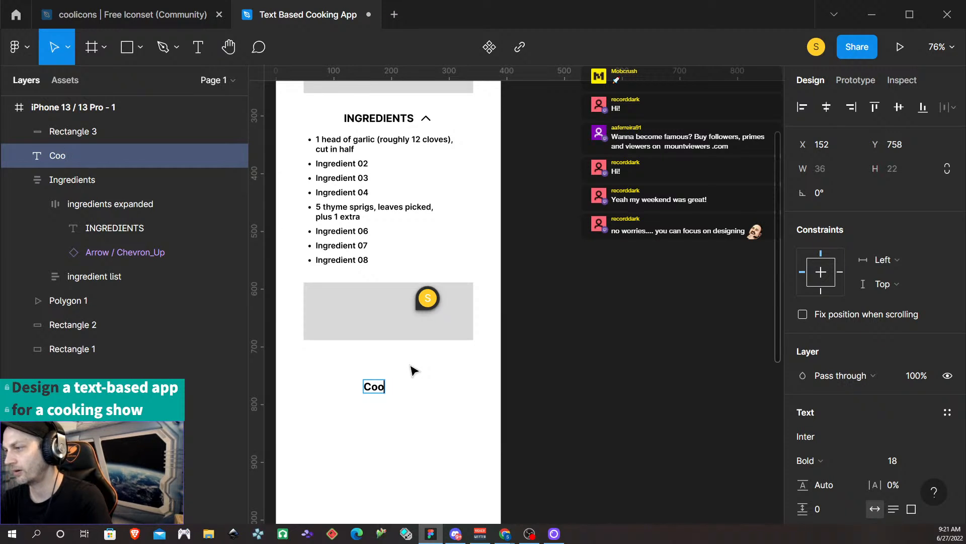
{"action": "key", "text": "BackSpace"}
{"action": "key", "text": "BackSpace"}
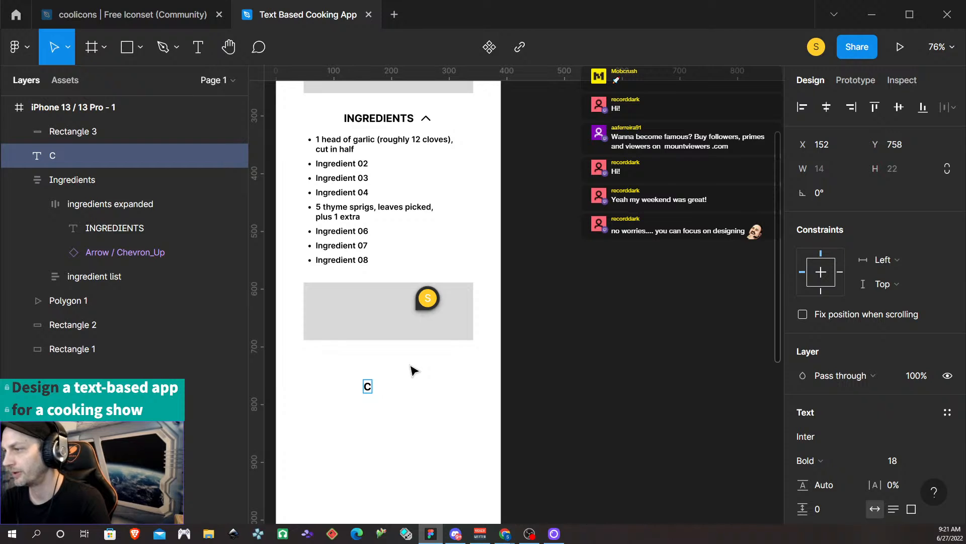
{"action": "type", "text": "OOKING"}
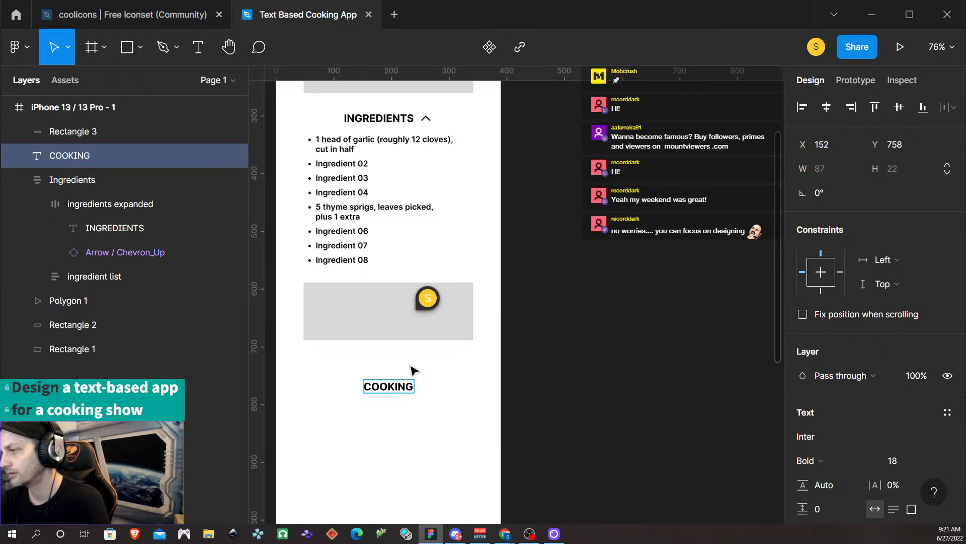
{"action": "type", "text": " INSTRUCTIONS"}
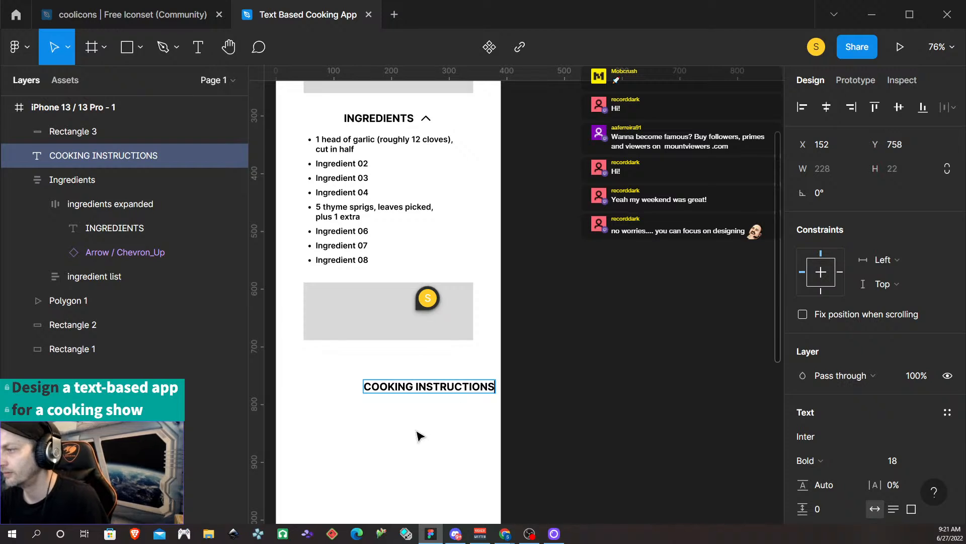
{"action": "left_click", "coordinate": [832, 111]}
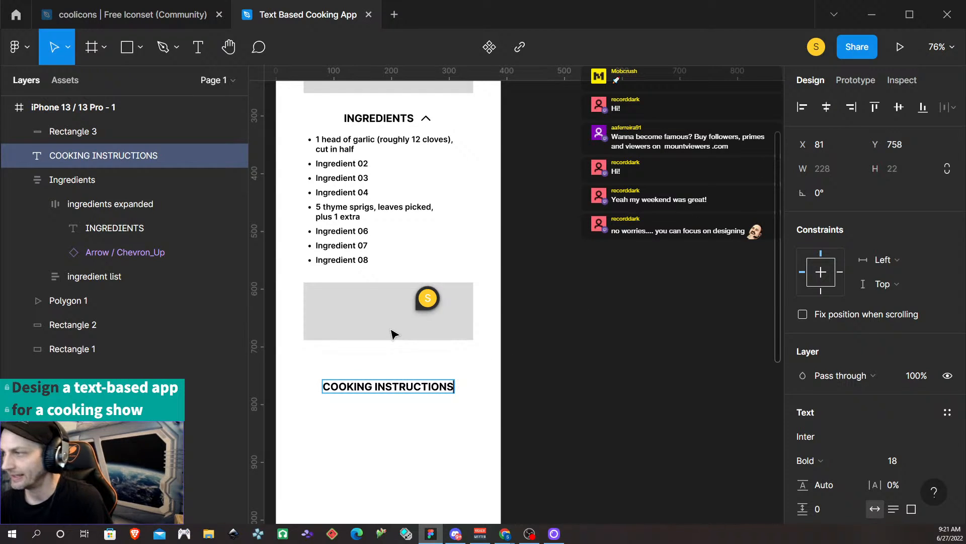
- Nudge the Ingredients frame down to Y 293 and check the video placeholder's spacing from the header
{"action": "left_click", "coordinate": [361, 265]}
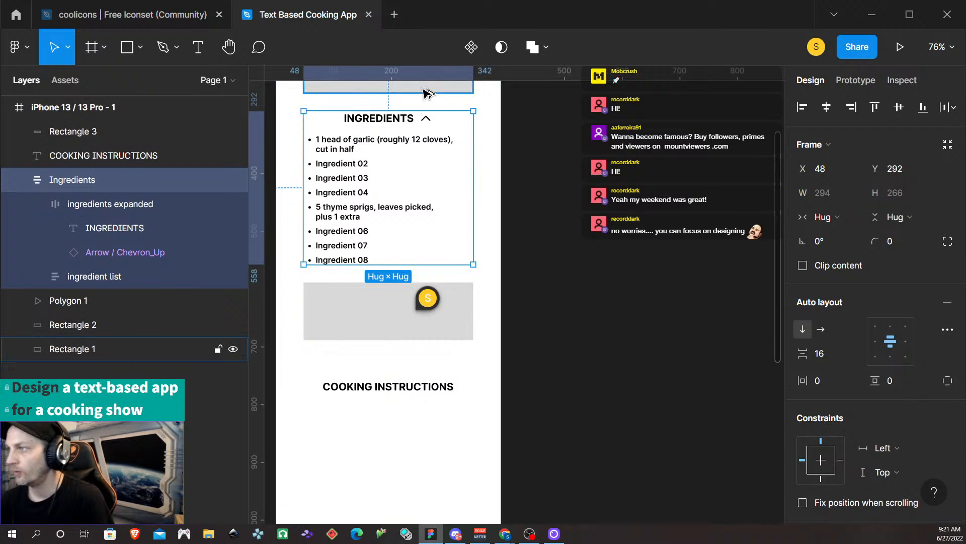
{"action": "scroll", "coordinate": [483, 180], "scroll_direction": "up", "scroll_amount": 4}
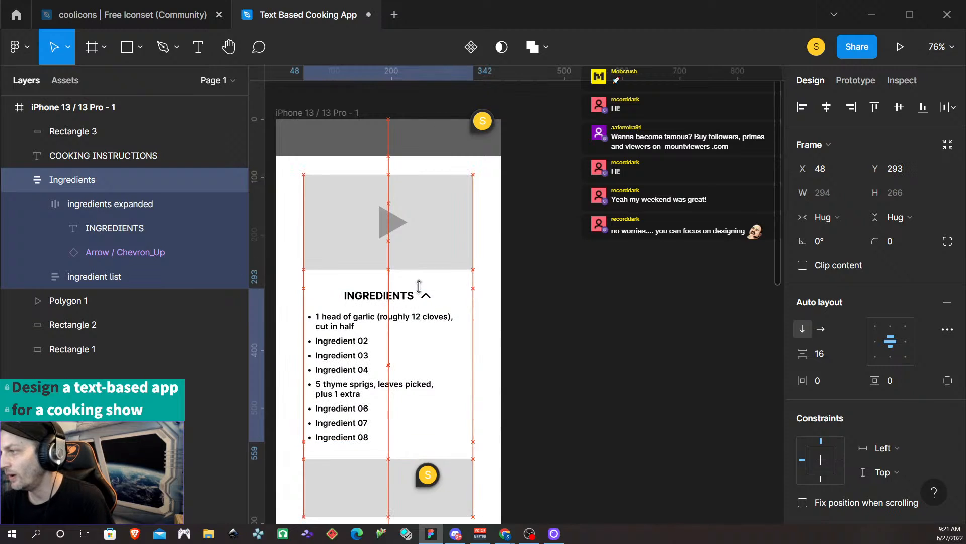
{"action": "key", "text": "Down"}
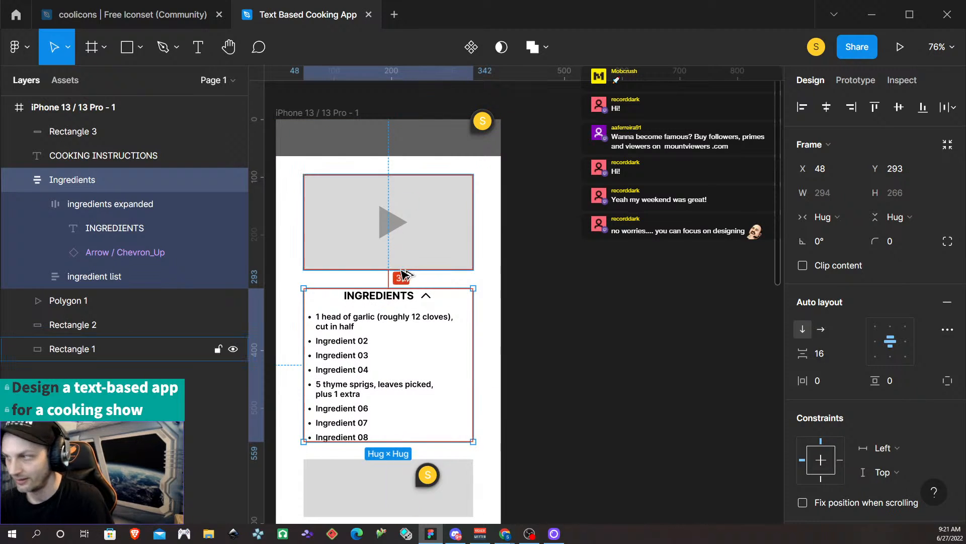
{"action": "left_click", "coordinate": [428, 196]}
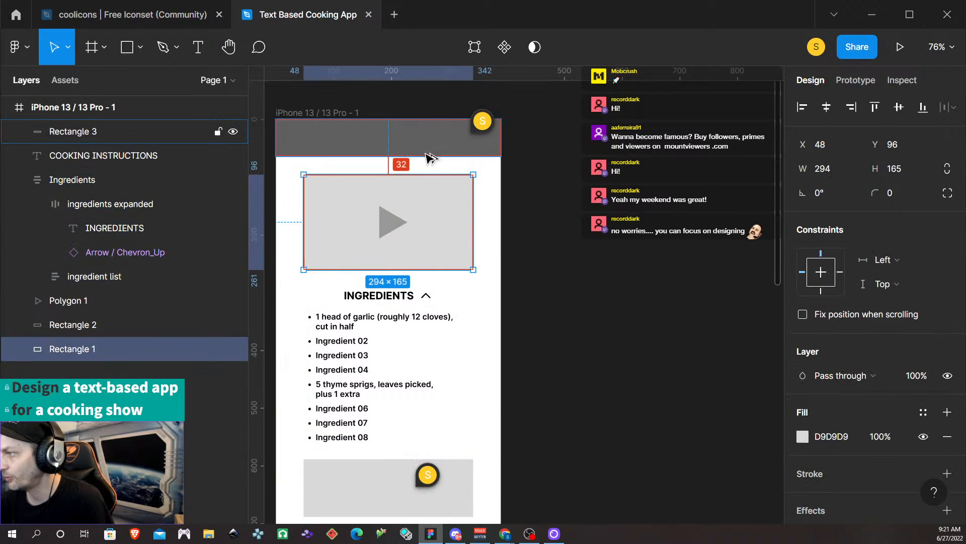
- Nudge the grey banner rectangle below the ingredient list down to Y 591
{"action": "scroll", "coordinate": [433, 352], "scroll_direction": "down", "scroll_amount": 1}
{"action": "scroll", "coordinate": [433, 362], "scroll_direction": "down", "scroll_amount": 3}
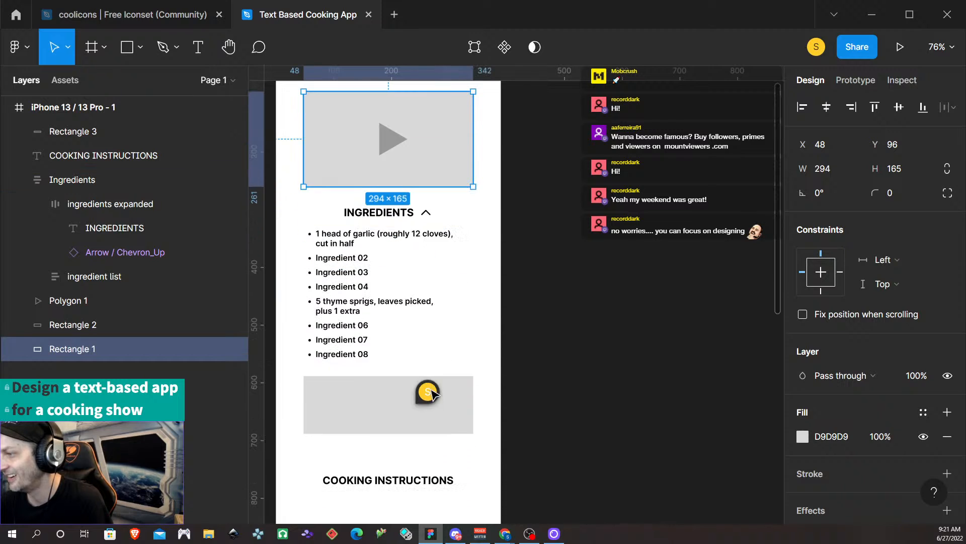
{"action": "left_click", "coordinate": [375, 419]}
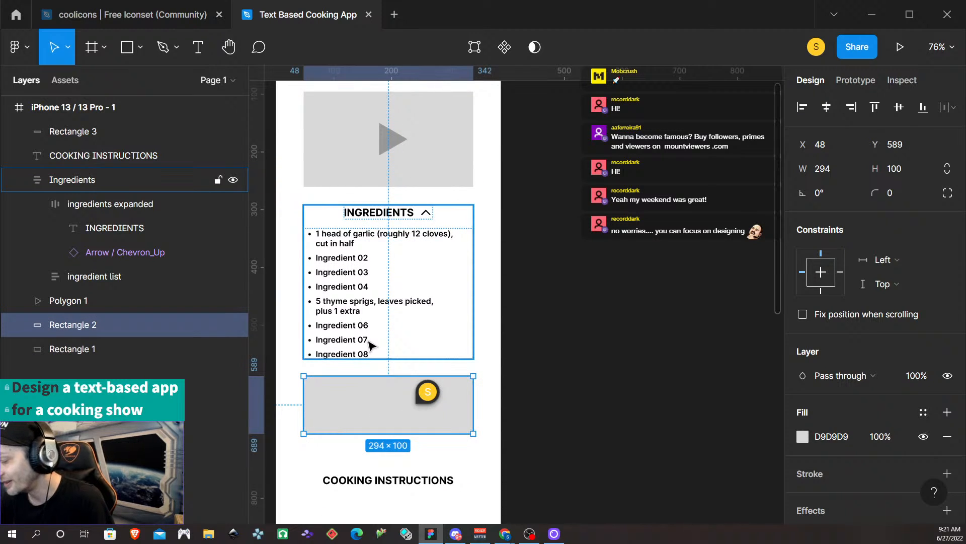
{"action": "key", "text": "Down"}
{"action": "key", "text": "Down"}
- Move the COOKING INSTRUCTIONS heading up to Y 723 beneath the banner rectangle and deselect it
{"action": "left_click", "coordinate": [382, 477]}
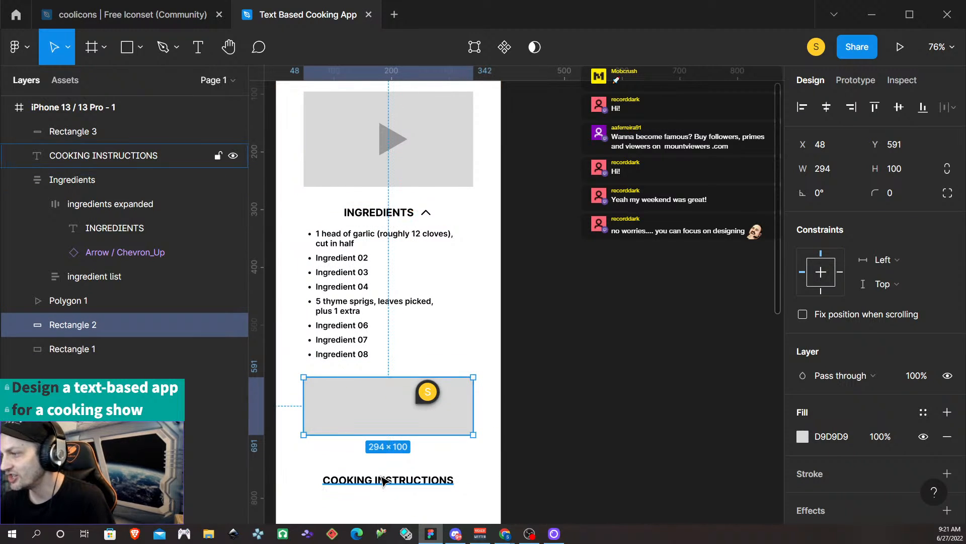
{"action": "key", "text": "shift+Up"}
{"action": "key", "text": "shift+Up"}
{"action": "key", "text": "shift+Up"}
{"action": "key", "text": "Up"}
{"action": "key", "text": "Up"}
{"action": "key", "text": "Up"}
{"action": "key", "text": "Up"}
{"action": "key", "text": "Up"}
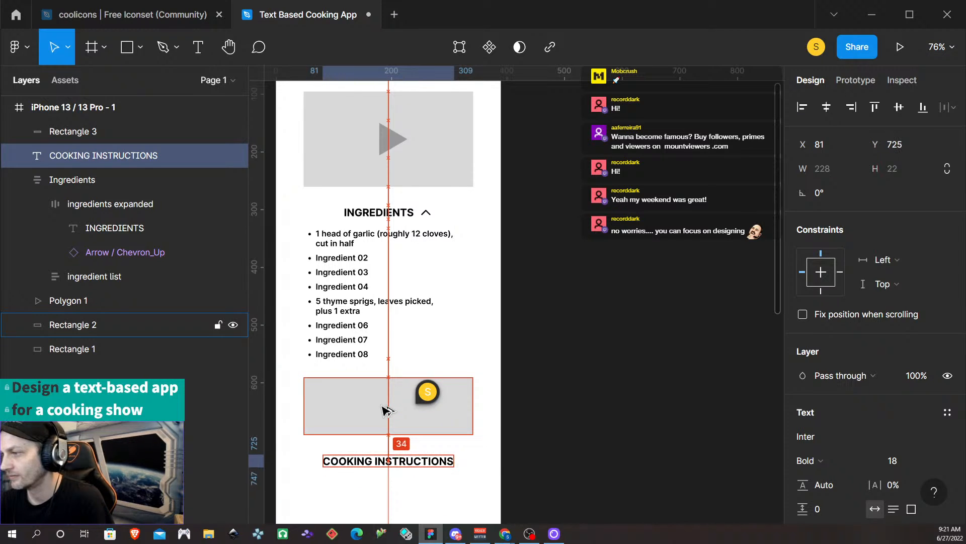
{"action": "scroll", "coordinate": [419, 410], "scroll_direction": "down", "scroll_amount": 1}
{"action": "scroll", "coordinate": [419, 410], "scroll_direction": "down", "scroll_amount": 2}
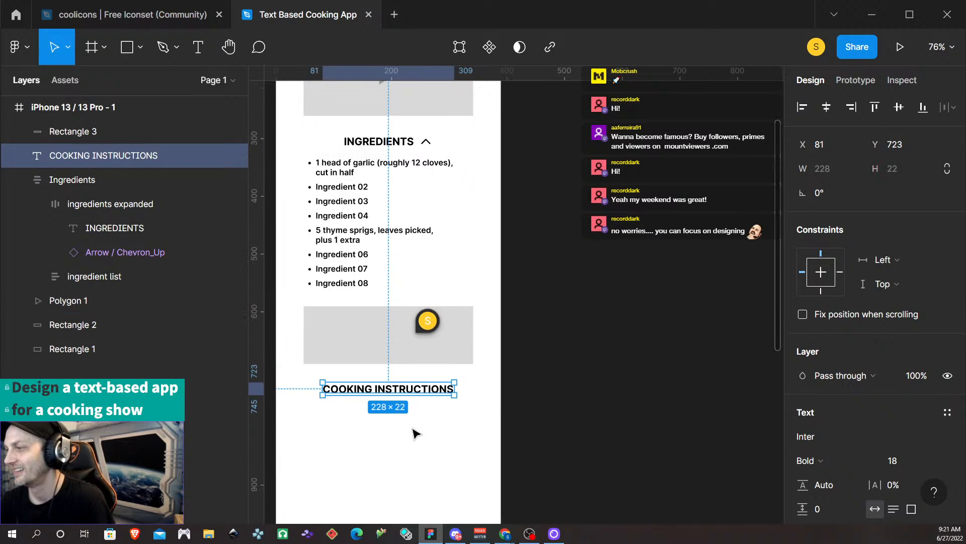
{"action": "left_click", "coordinate": [410, 447]}
- Set the text colour of the ingredient list to 383839 and deselect it
{"action": "scroll", "coordinate": [410, 447], "scroll_direction": "down", "scroll_amount": 2}
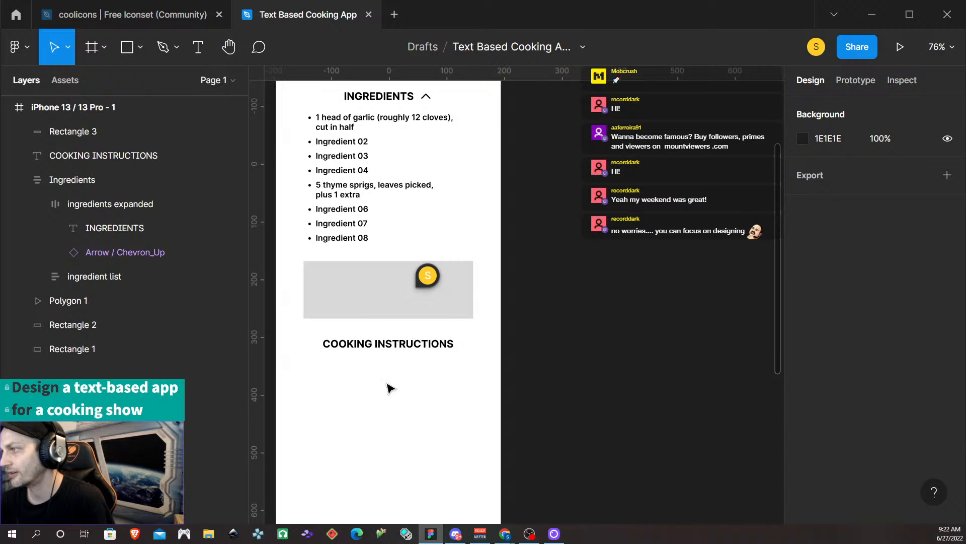
{"action": "scroll", "coordinate": [388, 390], "scroll_direction": "down", "scroll_amount": 2}
{"action": "scroll", "coordinate": [390, 381], "scroll_direction": "down", "scroll_amount": 5}
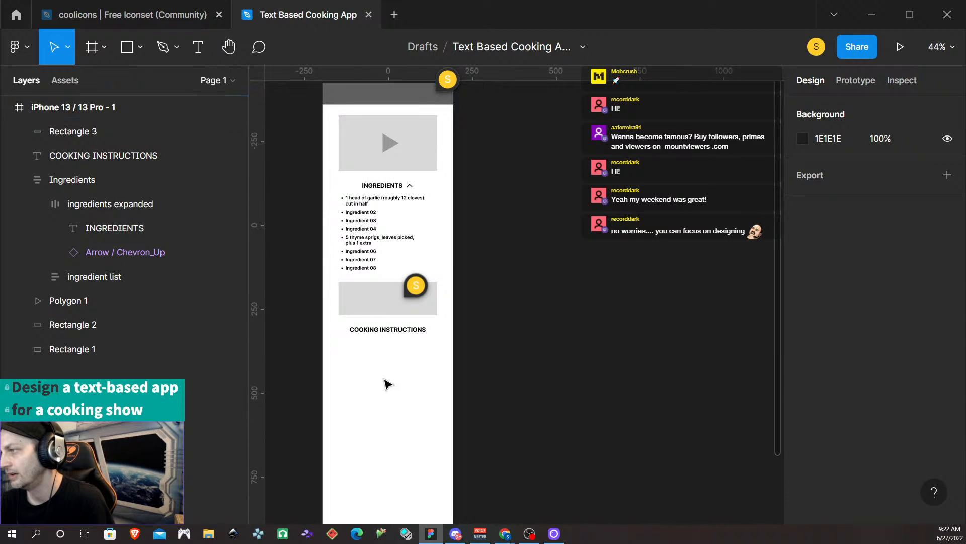
{"action": "scroll", "coordinate": [402, 200], "scroll_direction": "up", "scroll_amount": 5}
{"action": "left_click", "coordinate": [355, 201]}
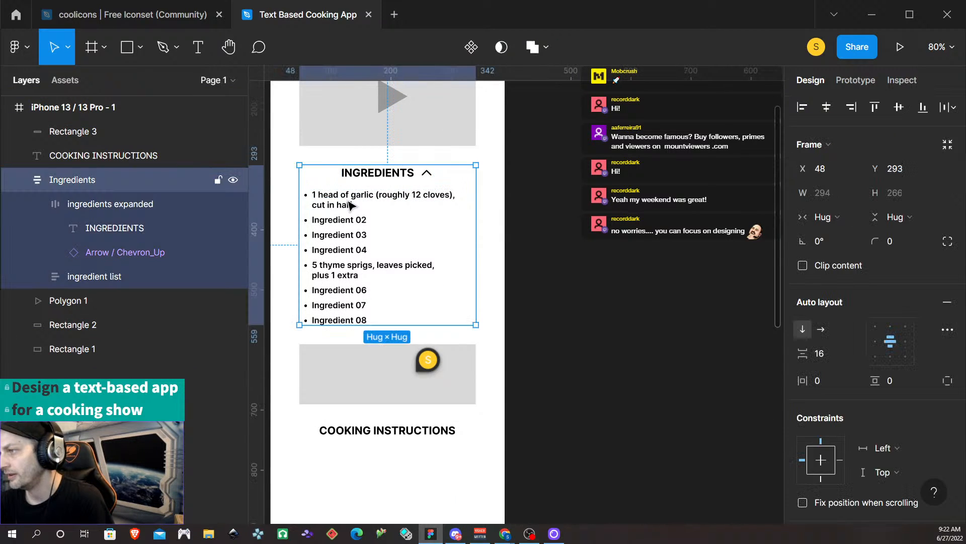
{"action": "left_click", "coordinate": [351, 205]}
{"action": "scroll", "coordinate": [873, 410], "scroll_direction": "down", "scroll_amount": 4}
{"action": "left_click", "coordinate": [844, 398]}
{"action": "type", "text": "383839"}
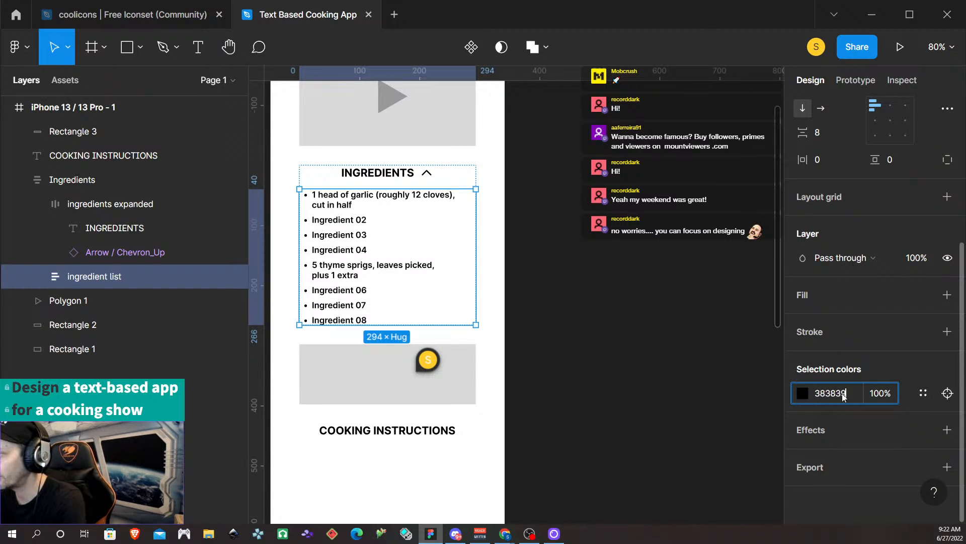
{"action": "key", "text": "Return"}
{"action": "left_click", "coordinate": [619, 283]}
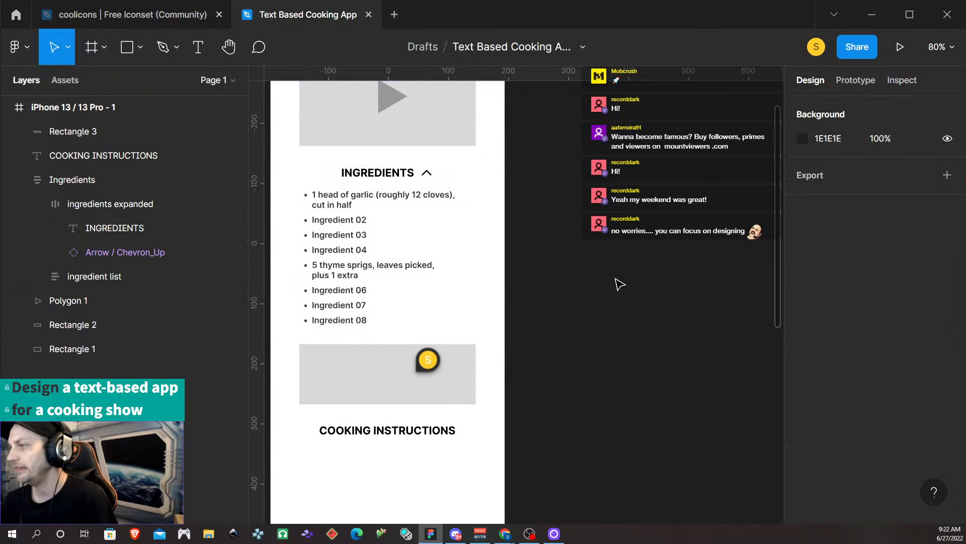
{"action": "scroll", "coordinate": [479, 423], "scroll_direction": "down", "scroll_amount": 3}
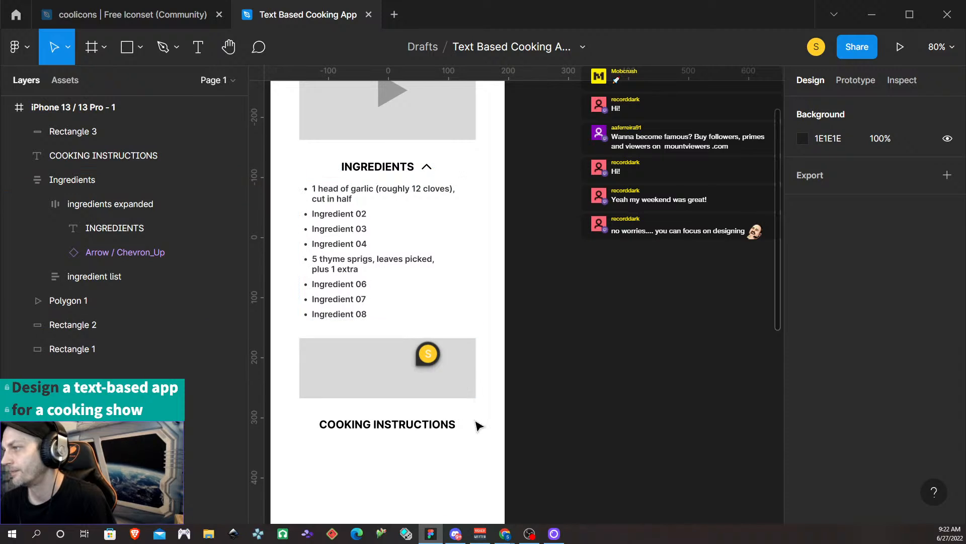
{"action": "scroll", "coordinate": [348, 334], "scroll_direction": "down", "scroll_amount": 3}
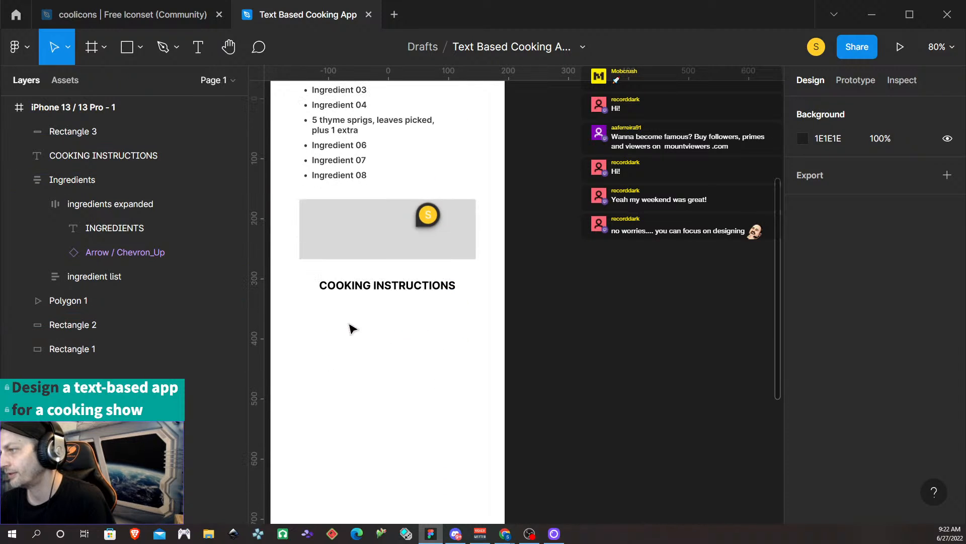
{"action": "left_click", "coordinate": [388, 285]}
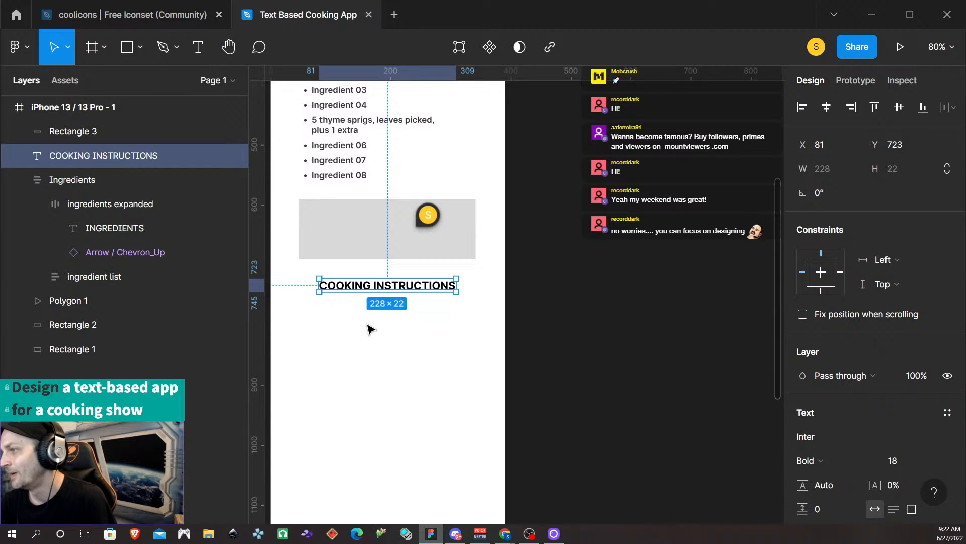
{"action": "scroll", "coordinate": [369, 329], "scroll_direction": "up", "scroll_amount": 3}
{"action": "scroll", "coordinate": [353, 271], "scroll_direction": "down", "scroll_amount": 2}
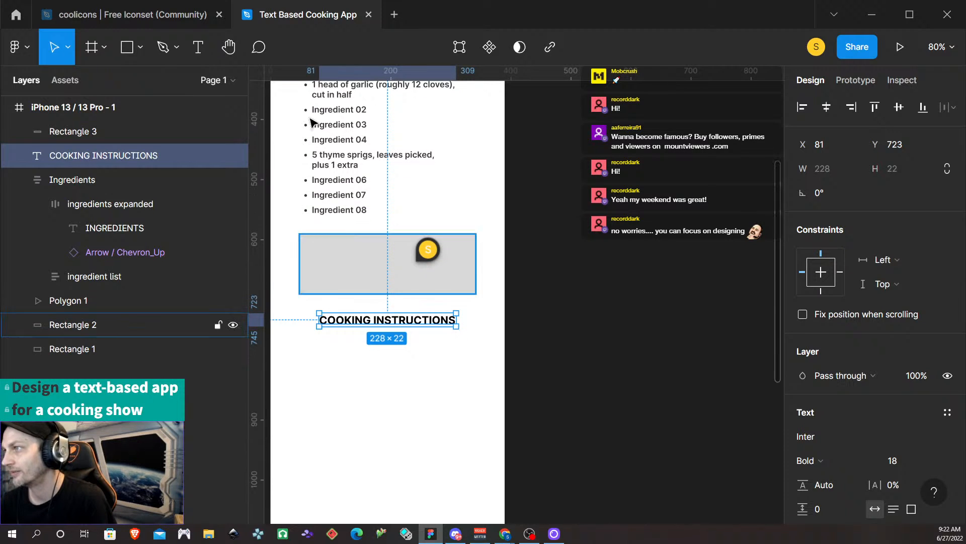
- Switch to the coolicons file and copy the Add_Plus icon from the Edit group
{"action": "left_click", "coordinate": [154, 23]}
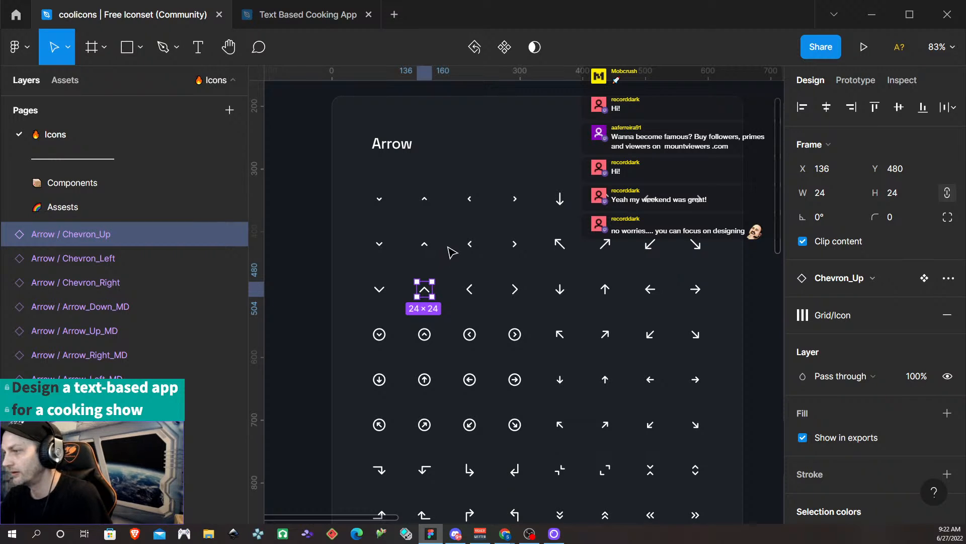
{"action": "scroll", "coordinate": [485, 290], "scroll_direction": "down", "scroll_amount": 3}
{"action": "scroll", "coordinate": [486, 292], "scroll_direction": "down", "scroll_amount": 5}
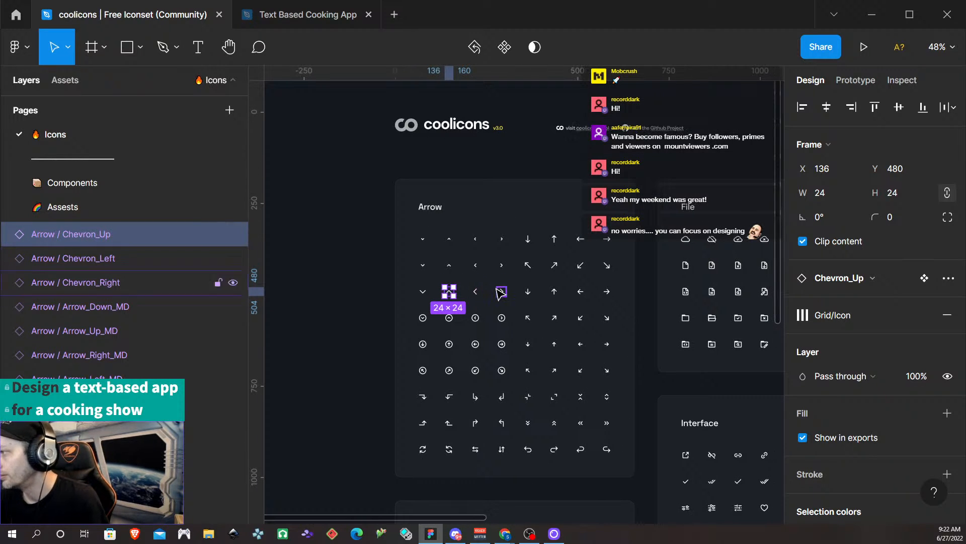
{"action": "scroll", "coordinate": [494, 298], "scroll_direction": "down", "scroll_amount": 2}
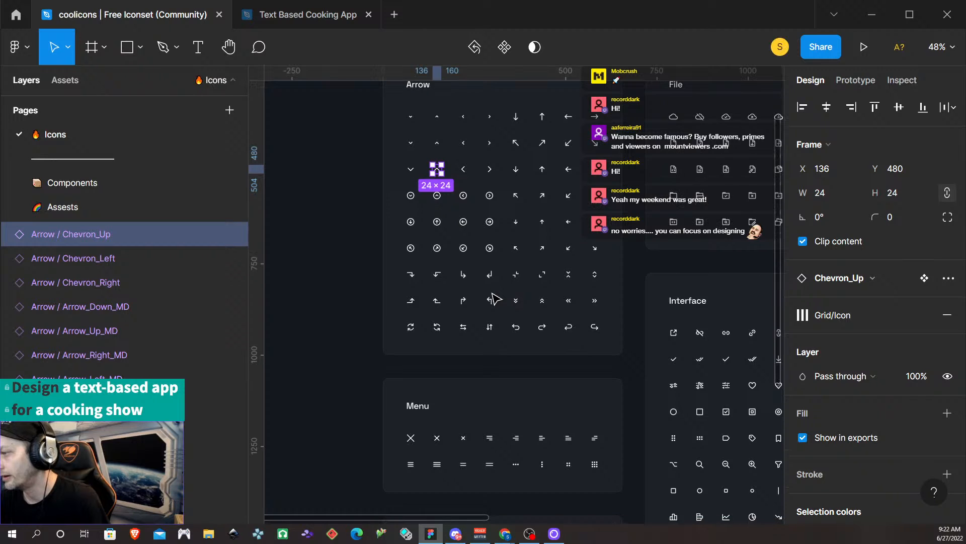
{"action": "scroll", "coordinate": [468, 423], "scroll_direction": "down", "scroll_amount": 8}
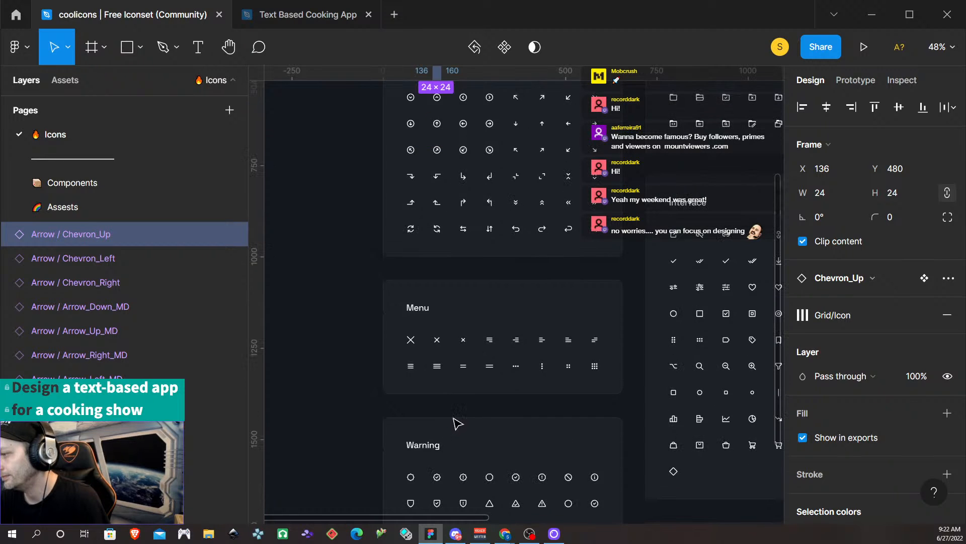
{"action": "scroll", "coordinate": [455, 417], "scroll_direction": "down", "scroll_amount": 2}
{"action": "scroll", "coordinate": [451, 416], "scroll_direction": "right", "scroll_amount": 4}
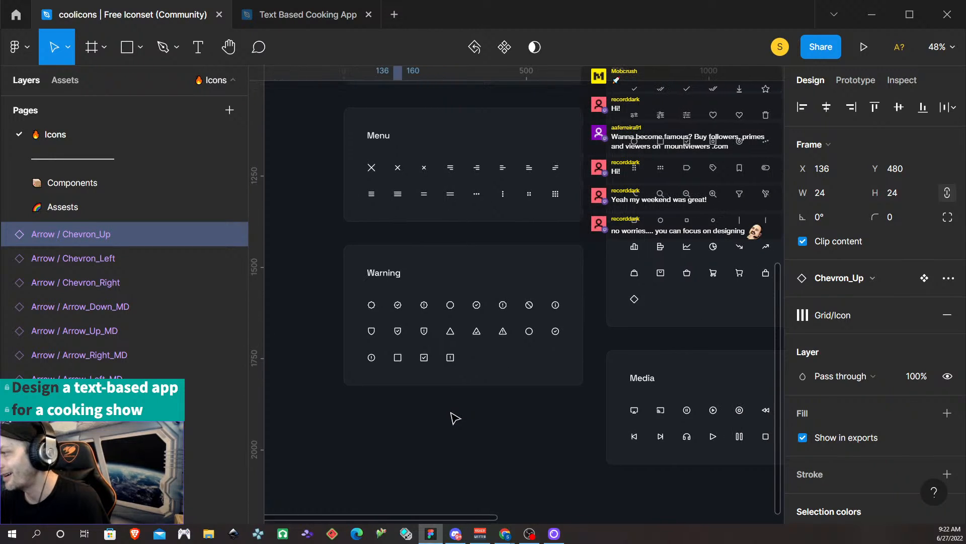
{"action": "scroll", "coordinate": [439, 408], "scroll_direction": "right", "scroll_amount": 5}
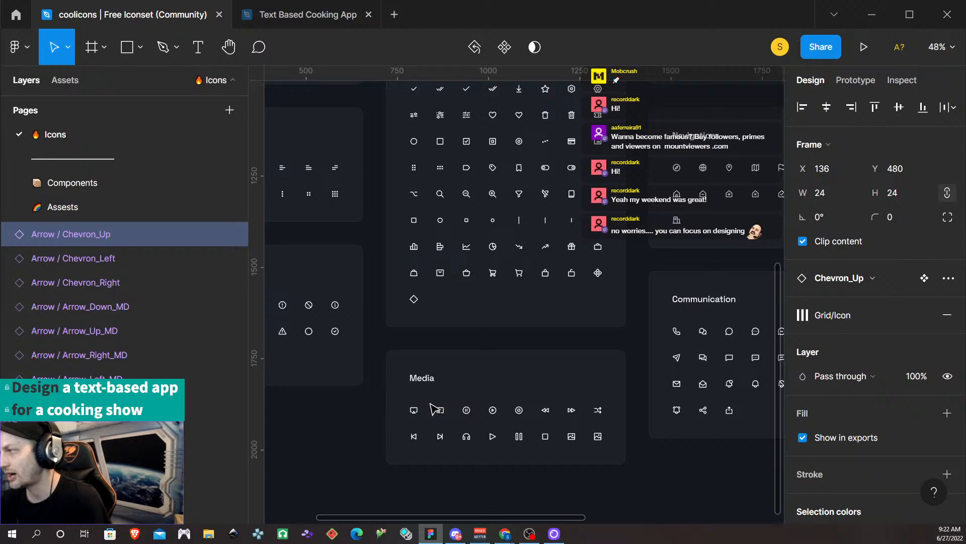
{"action": "scroll", "coordinate": [483, 378], "scroll_direction": "right", "scroll_amount": 1}
{"action": "scroll", "coordinate": [498, 354], "scroll_direction": "up", "scroll_amount": 3}
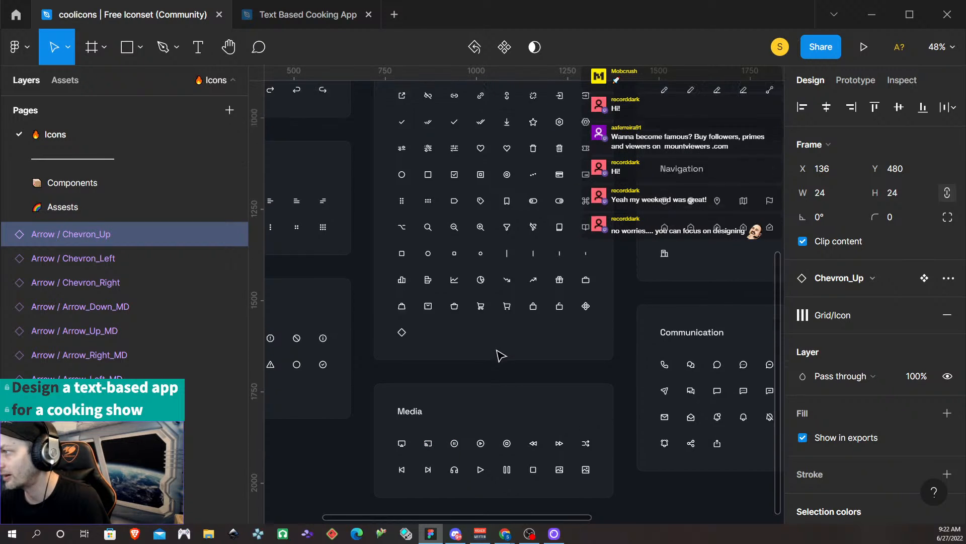
{"action": "scroll", "coordinate": [501, 354], "scroll_direction": "up", "scroll_amount": 7}
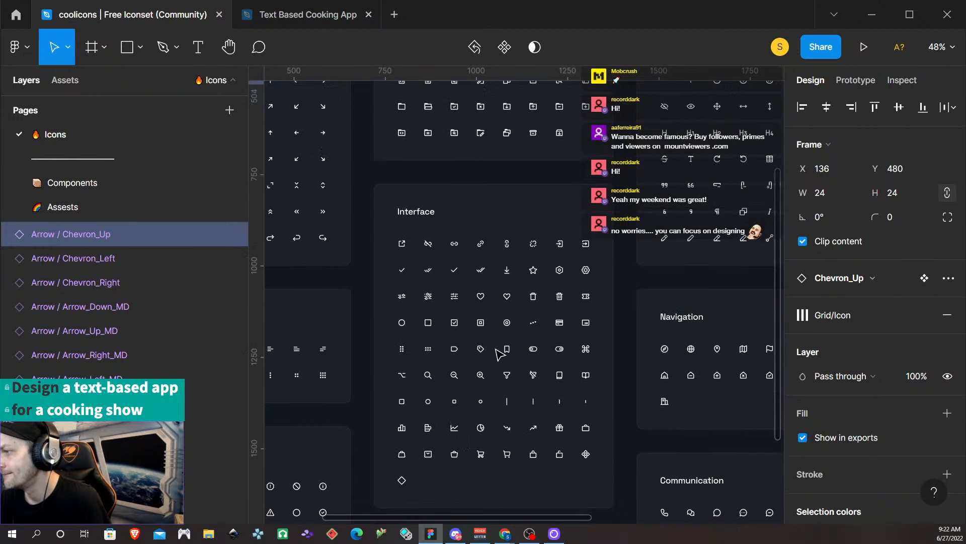
{"action": "scroll", "coordinate": [500, 354], "scroll_direction": "up", "scroll_amount": 3}
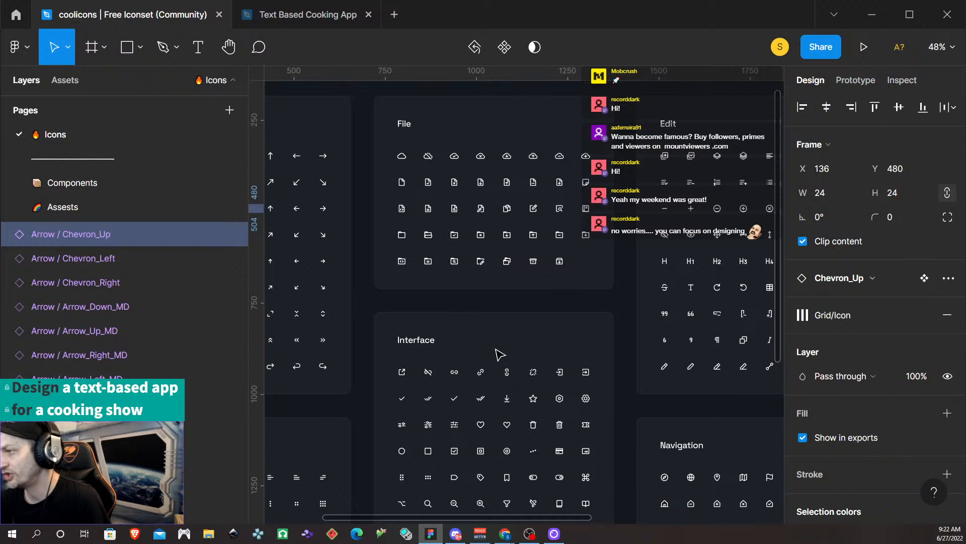
{"action": "scroll", "coordinate": [500, 354], "scroll_direction": "up", "scroll_amount": 4}
{"action": "scroll", "coordinate": [500, 354], "scroll_direction": "right", "scroll_amount": 2}
{"action": "scroll", "coordinate": [500, 354], "scroll_direction": "right", "scroll_amount": 3}
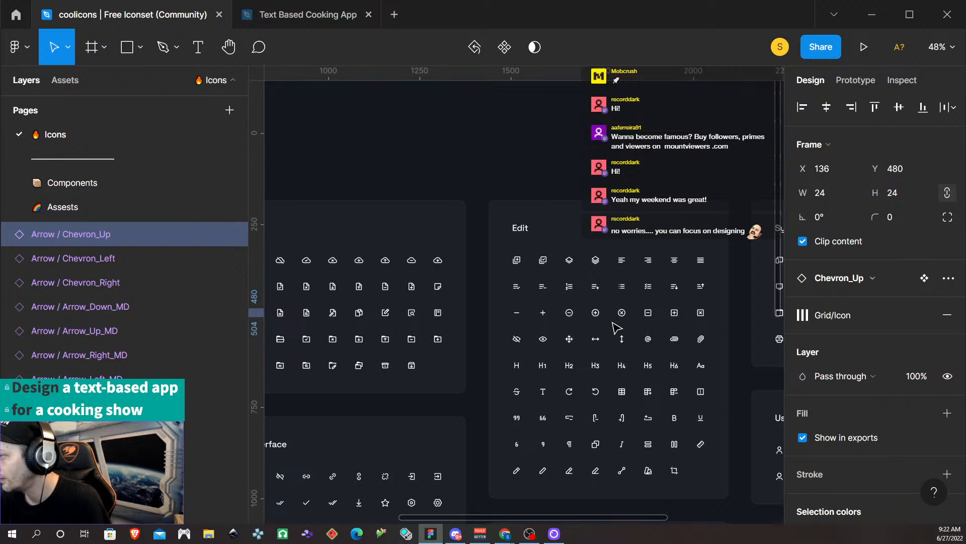
{"action": "scroll", "coordinate": [615, 327], "scroll_direction": "right", "scroll_amount": 2}
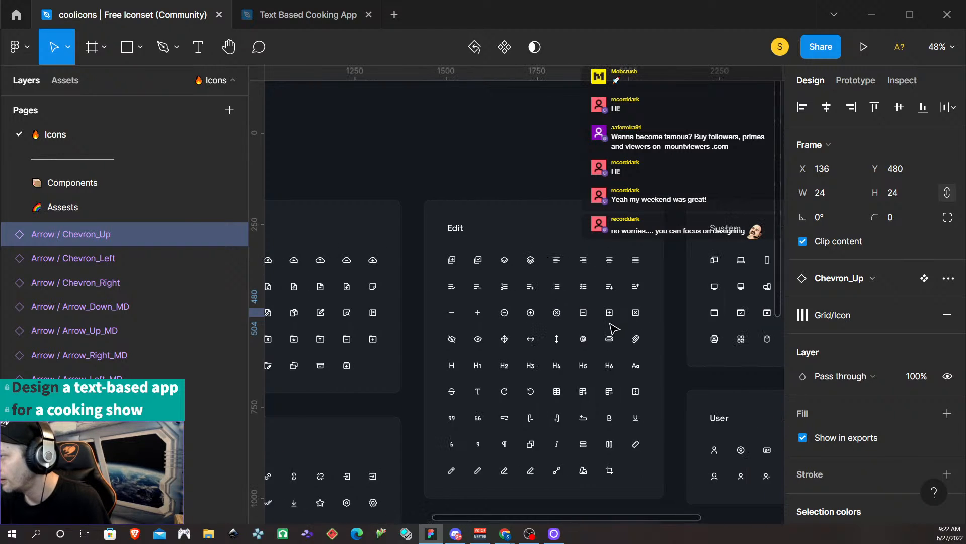
{"action": "left_click", "coordinate": [472, 313]}
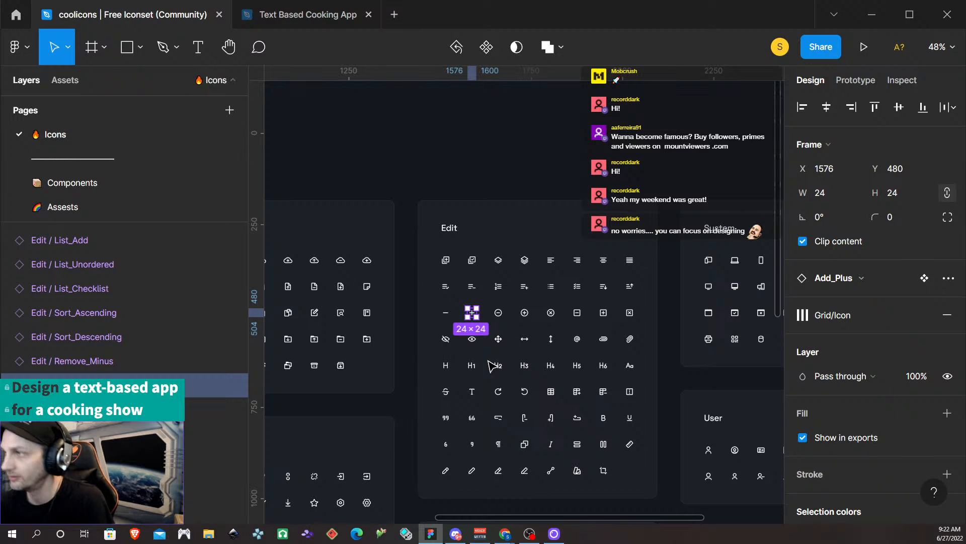
- Return to the Text Based Cooking App file and paste the plus icon below the COOKING INSTRUCTIONS heading
{"action": "left_click", "coordinate": [313, 20]}
{"action": "scroll", "coordinate": [391, 399], "scroll_direction": "up", "scroll_amount": 5}
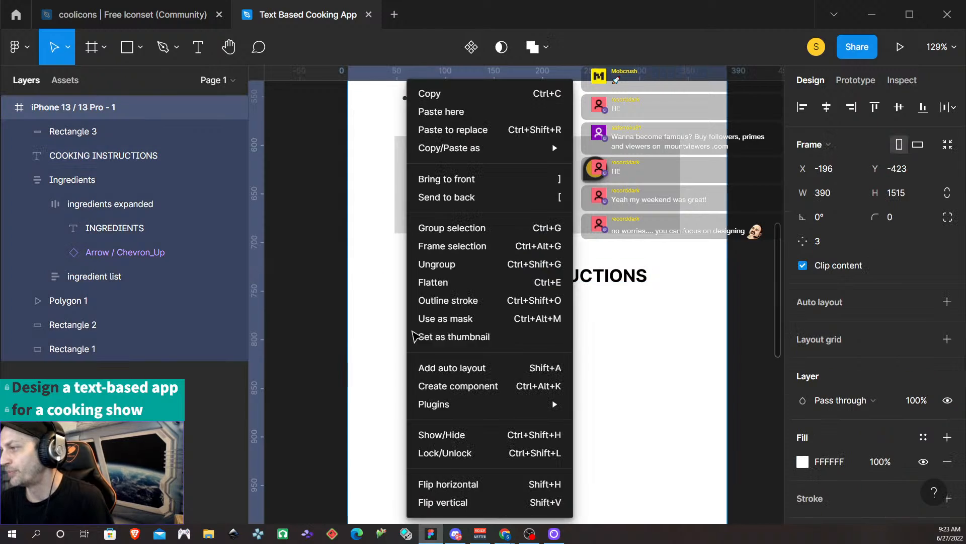
{"action": "right_click", "coordinate": [409, 336]}
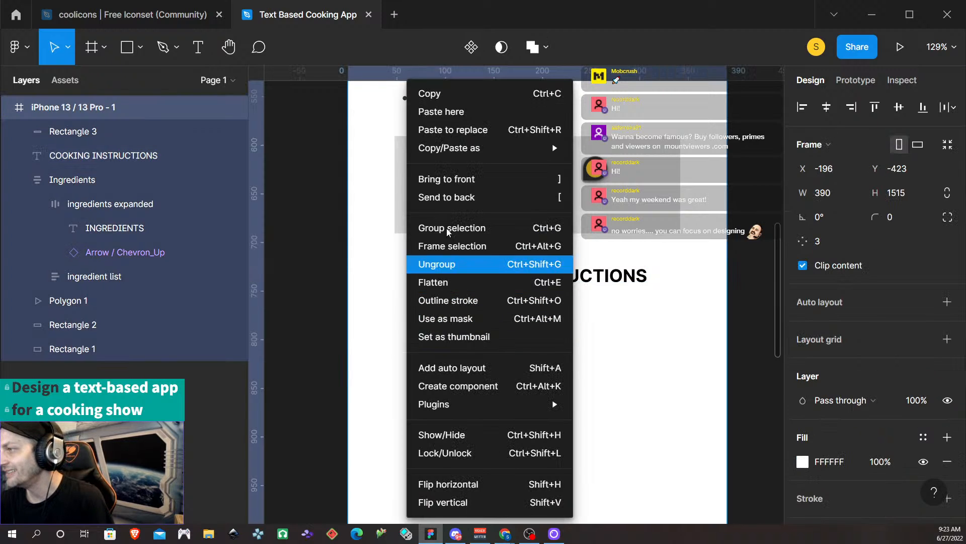
{"action": "left_click", "coordinate": [460, 113]}
- Set the pasted plus icon's colour to 000000 and deselect it
{"action": "scroll", "coordinate": [871, 448], "scroll_direction": "down", "scroll_amount": 9}
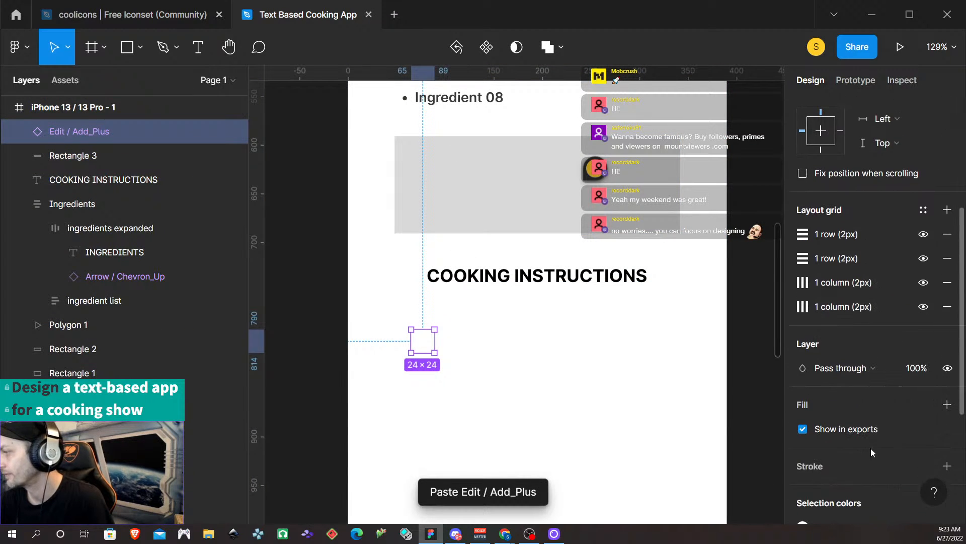
{"action": "left_click", "coordinate": [925, 309]}
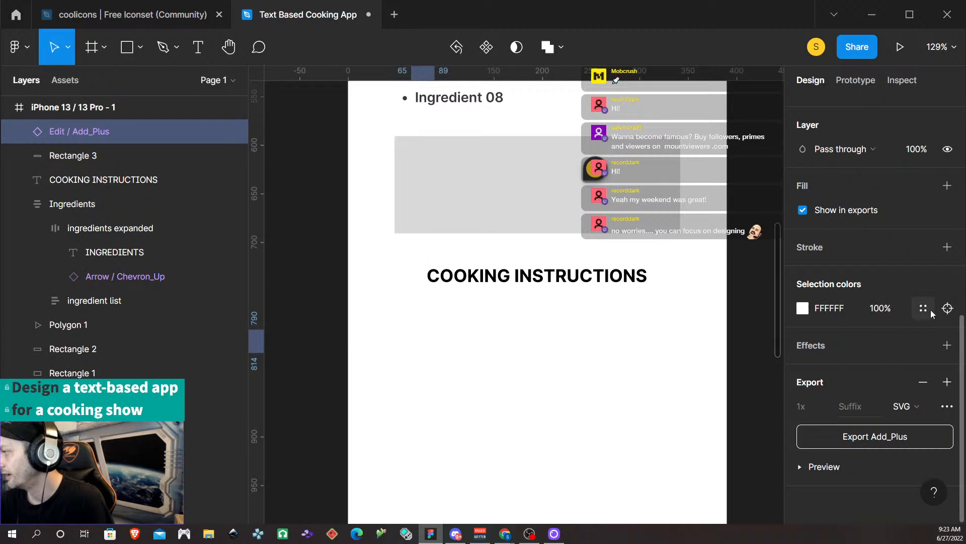
{"action": "left_click", "coordinate": [830, 316]}
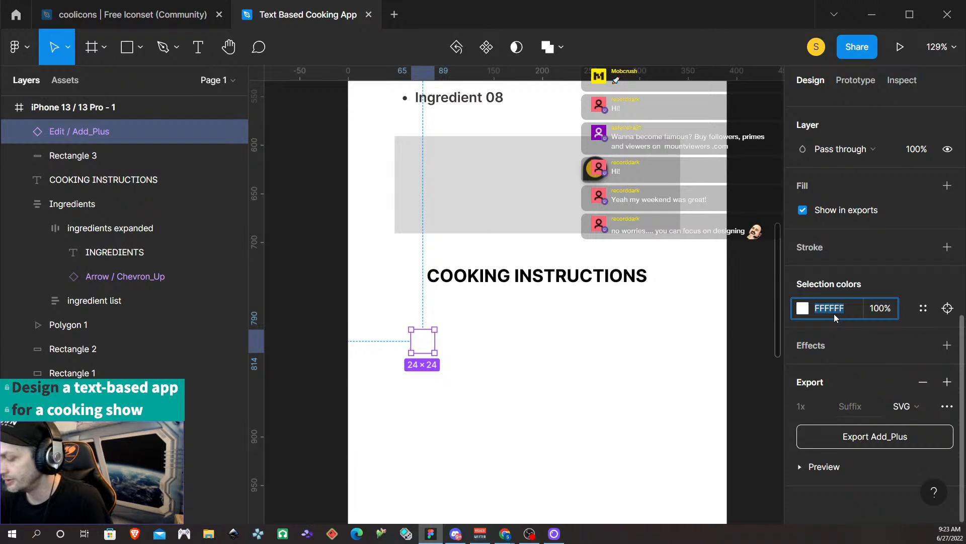
{"action": "type", "text": "000000"}
{"action": "key", "text": "Return"}
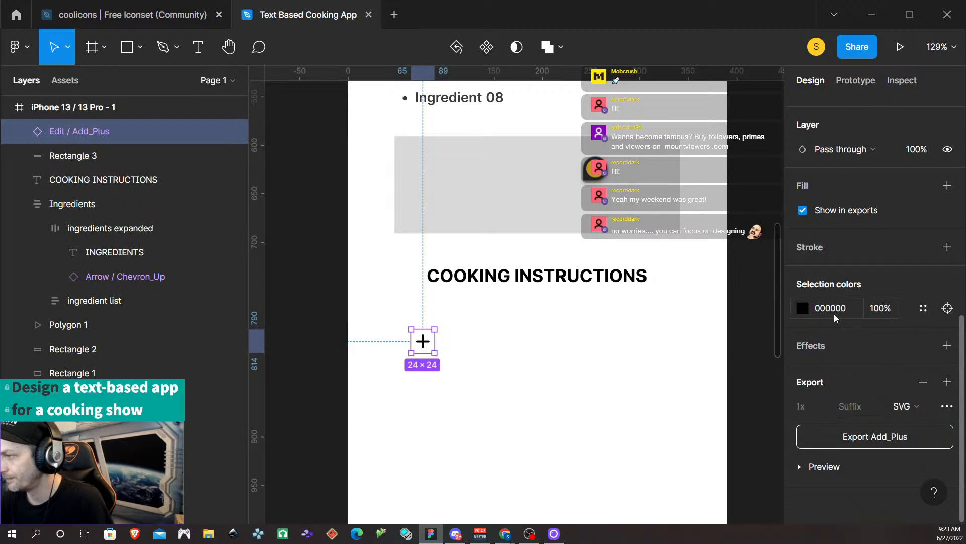
{"action": "left_click", "coordinate": [464, 355]}
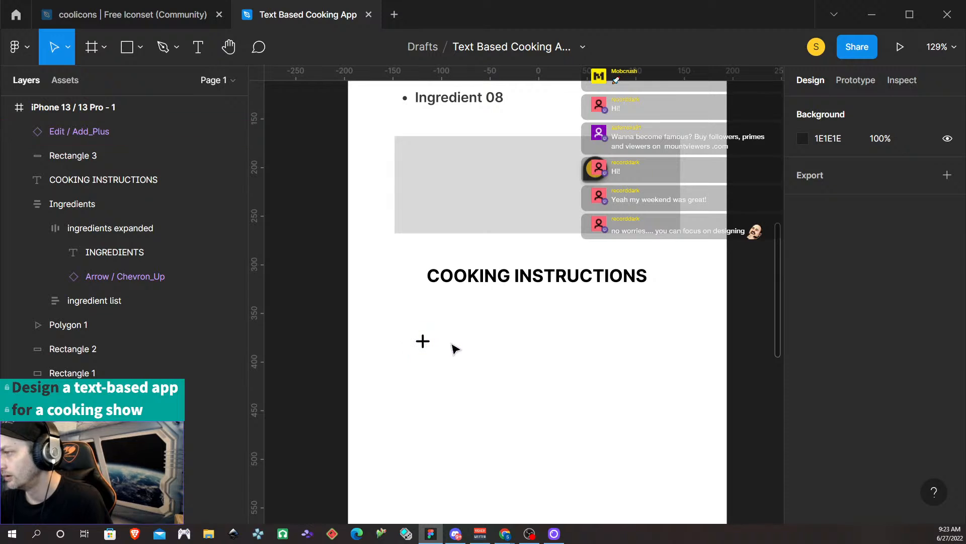
- Nudge the plus icon left to X 48, in line with the banner rectangle's left edge, and deselect it
{"action": "left_click", "coordinate": [423, 341]}
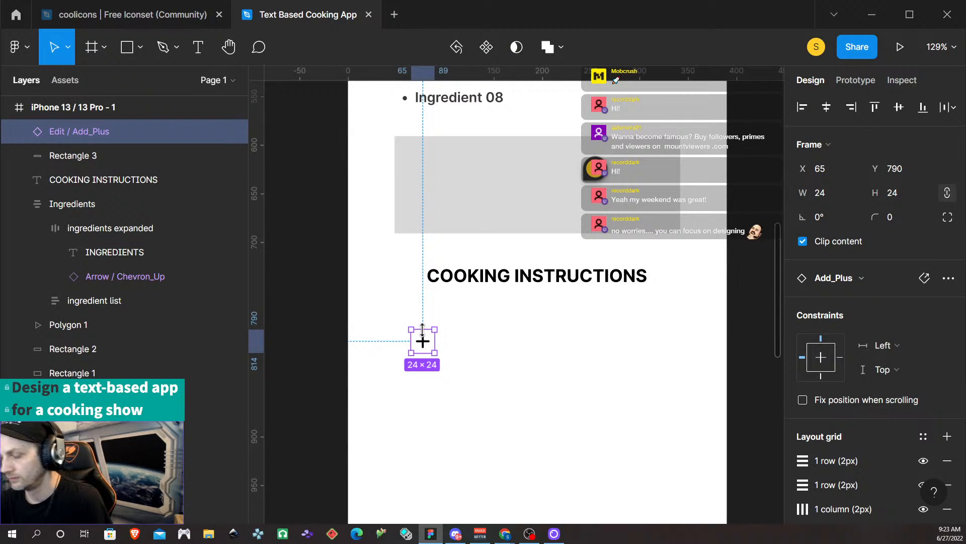
{"action": "key", "text": "Left"}
{"action": "key", "text": "Left"}
{"action": "key", "text": "Left"}
{"action": "key", "text": "Left"}
{"action": "key", "text": "Left"}
{"action": "key", "text": "Left"}
{"action": "key", "text": "Left"}
{"action": "key", "text": "Left"}
{"action": "key", "text": "Left"}
{"action": "key", "text": "Left"}
{"action": "key", "text": "Left"}
{"action": "key", "text": "Left"}
{"action": "key", "text": "Left"}
{"action": "key", "text": "Left"}
{"action": "key", "text": "Left"}
{"action": "key", "text": "Left"}
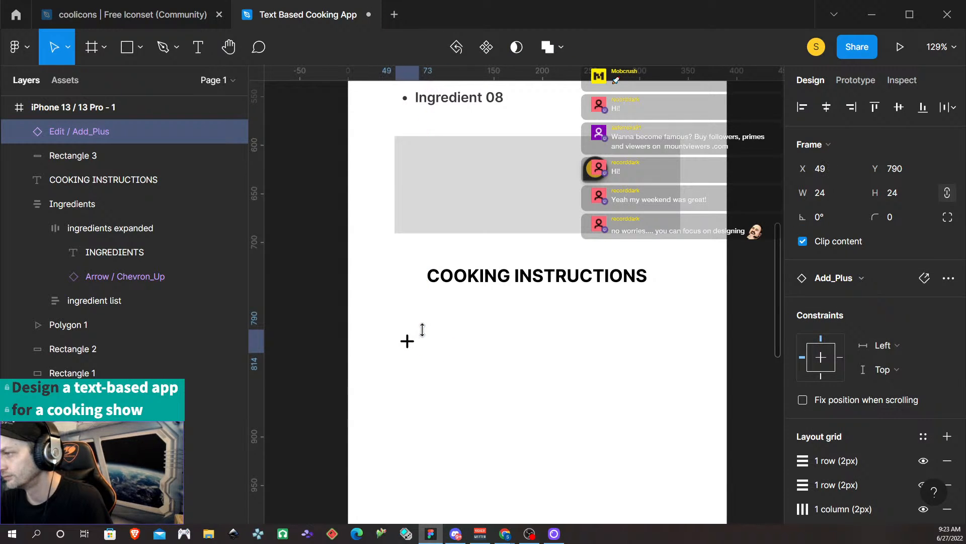
{"action": "key", "text": "Right"}
{"action": "key", "text": "Right"}
{"action": "key", "text": "Right"}
{"action": "key", "text": "Right"}
{"action": "key", "text": "Right"}
{"action": "key", "text": "Right"}
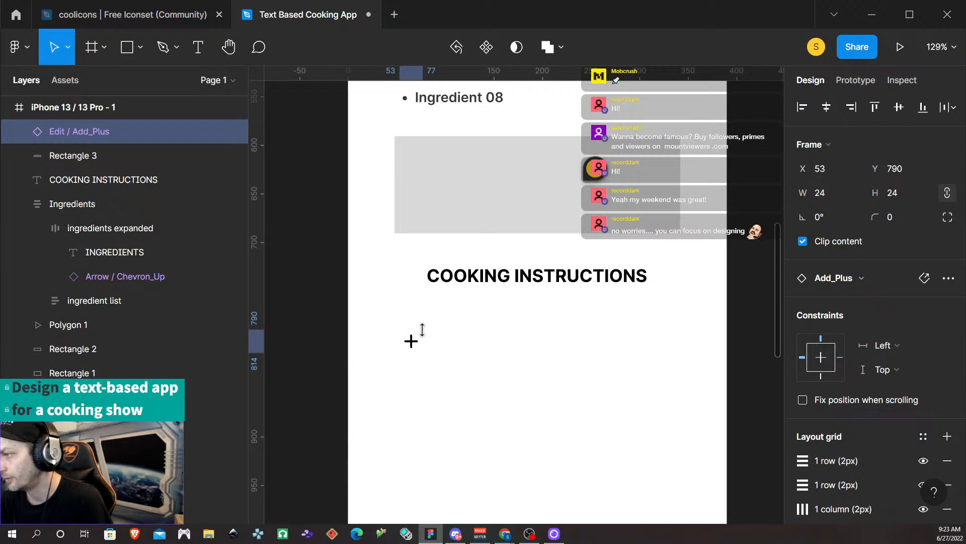
{"action": "key", "text": "Right"}
{"action": "key", "text": "Right"}
{"action": "key", "text": "Left"}
{"action": "key", "text": "Left"}
{"action": "key", "text": "Left"}
{"action": "key", "text": "Left"}
{"action": "key", "text": "Left"}
{"action": "key", "text": "Left"}
{"action": "key", "text": "Left"}
{"action": "key", "text": "Left"}
{"action": "key", "text": "Left"}
{"action": "key", "text": "Left"}
{"action": "key", "text": "Right"}
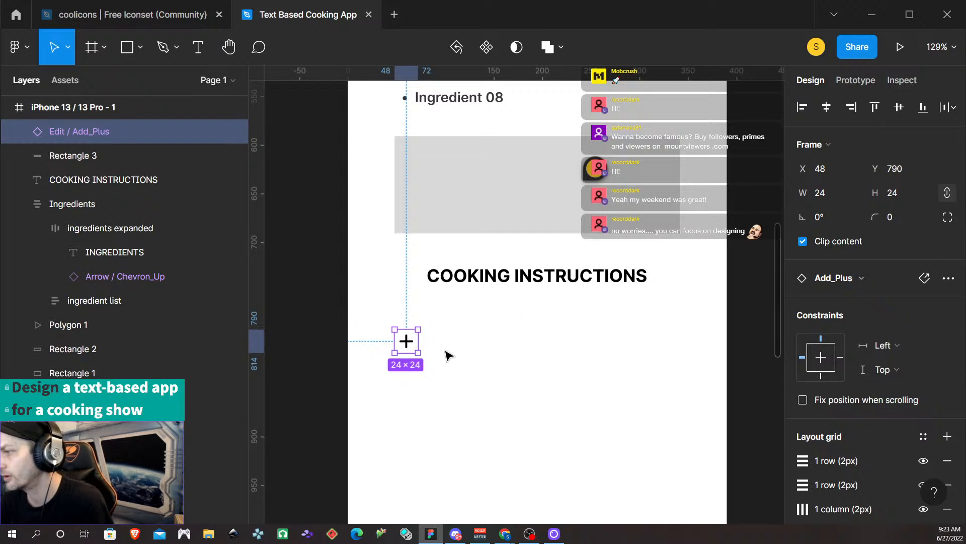
{"action": "scroll", "coordinate": [444, 348], "scroll_direction": "up", "scroll_amount": 2}
{"action": "scroll", "coordinate": [444, 349], "scroll_direction": "up", "scroll_amount": 1}
{"action": "scroll", "coordinate": [444, 349], "scroll_direction": "down", "scroll_amount": 3}
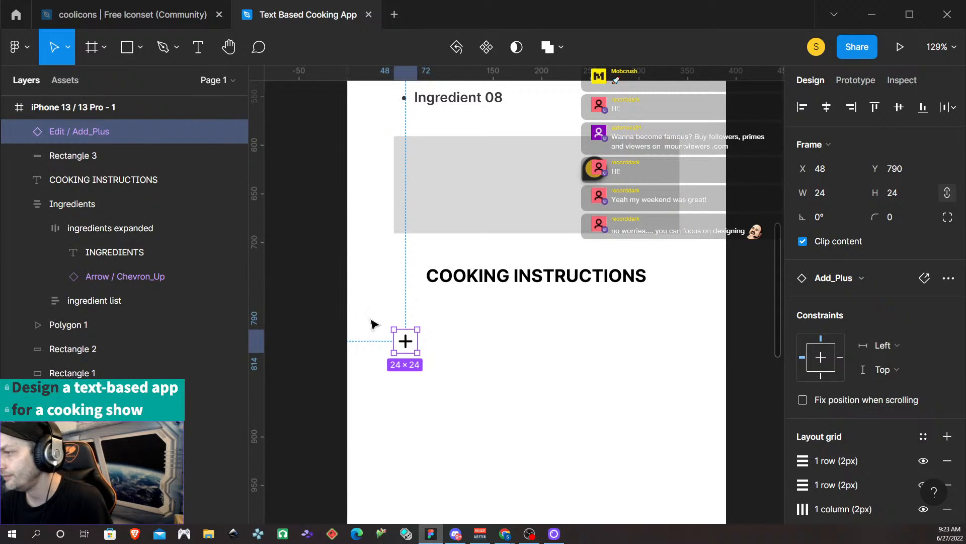
{"action": "left_click", "coordinate": [446, 355]}
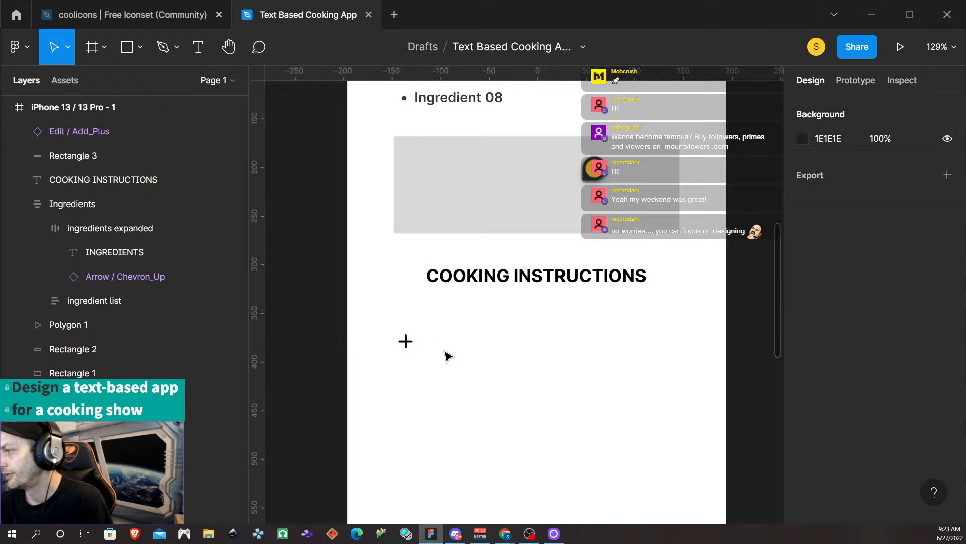
{"action": "left_click", "coordinate": [462, 120]}
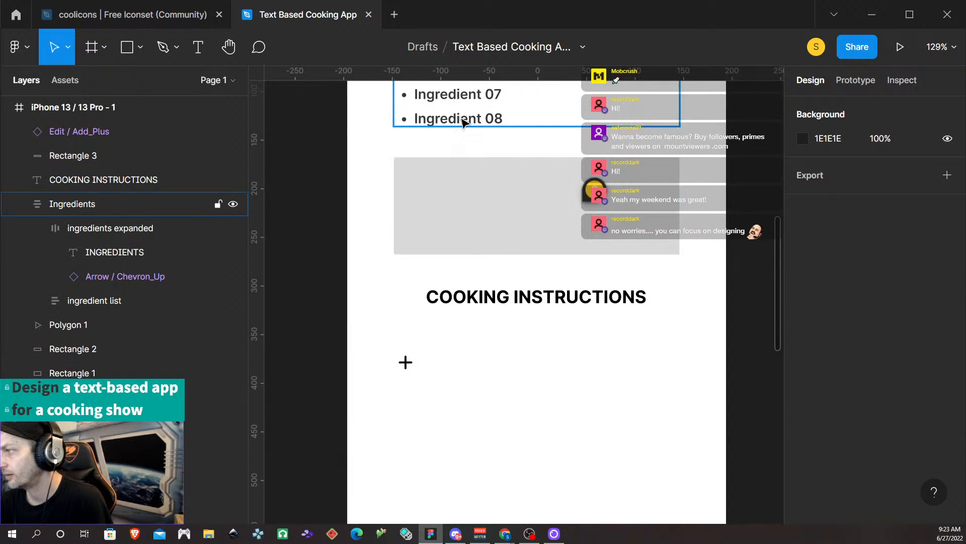
- Copy the "Ingredient 08" list text and paste it below the COOKING INSTRUCTIONS heading, near the plus icon
{"action": "double_click", "coordinate": [461, 120]}
{"action": "double_click", "coordinate": [462, 120]}
{"action": "double_click", "coordinate": [461, 120]}
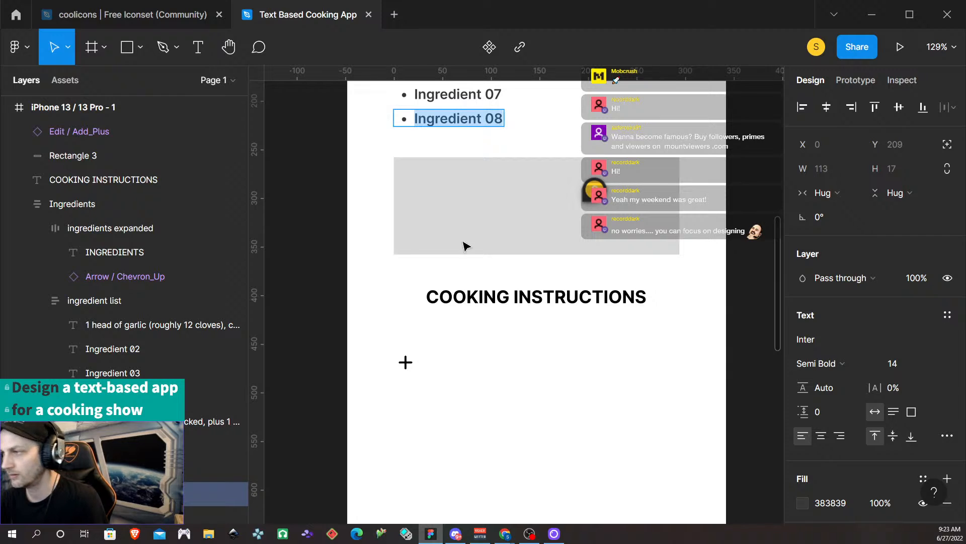
{"action": "right_click", "coordinate": [437, 353]}
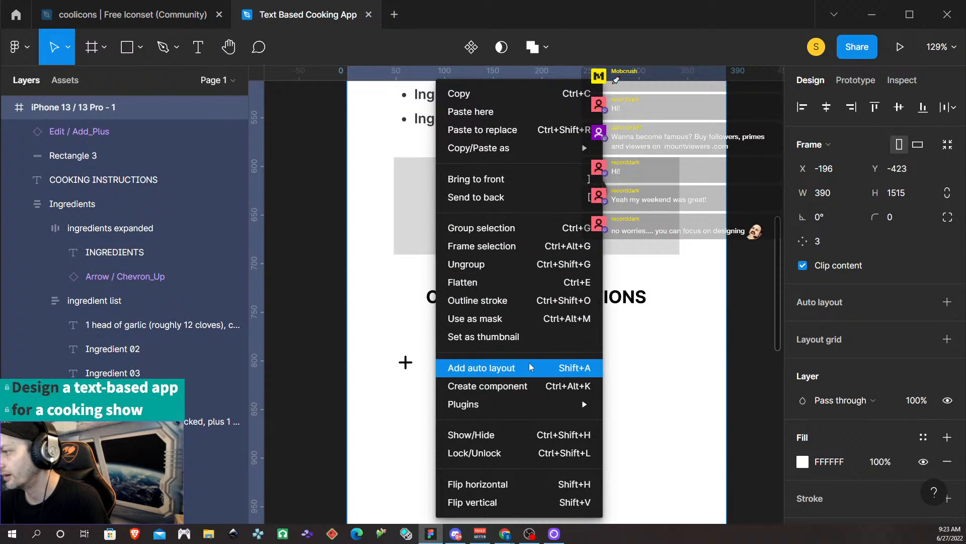
{"action": "left_click", "coordinate": [498, 112]}
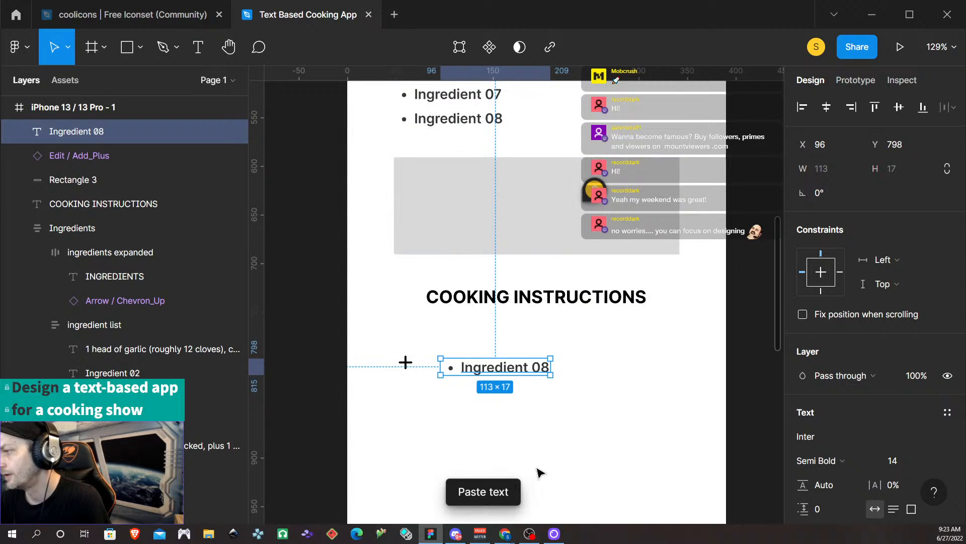
- Remove the bullet from the pasted "Ingredient 08" text
{"action": "double_click", "coordinate": [461, 368]}
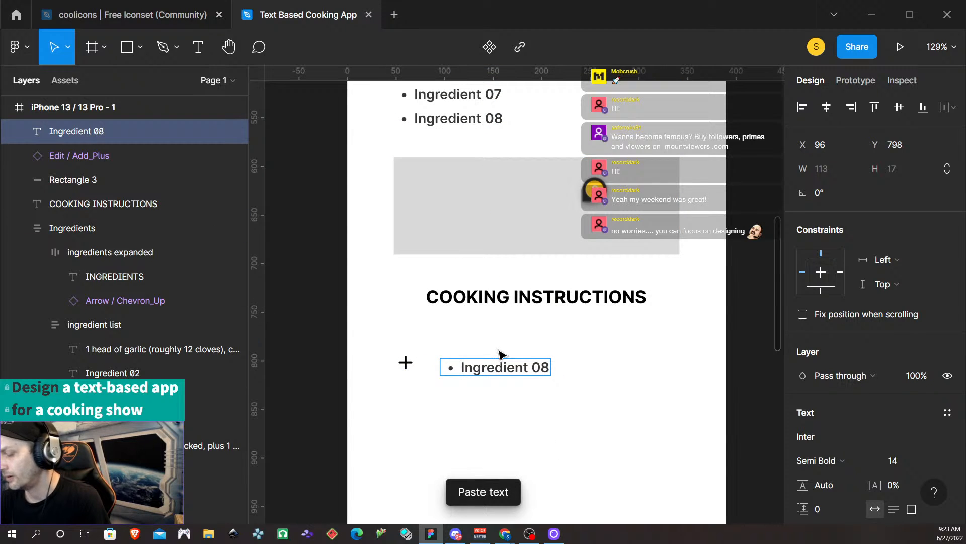
{"action": "key", "text": "BackSpace"}
{"action": "key", "text": "Escape"}
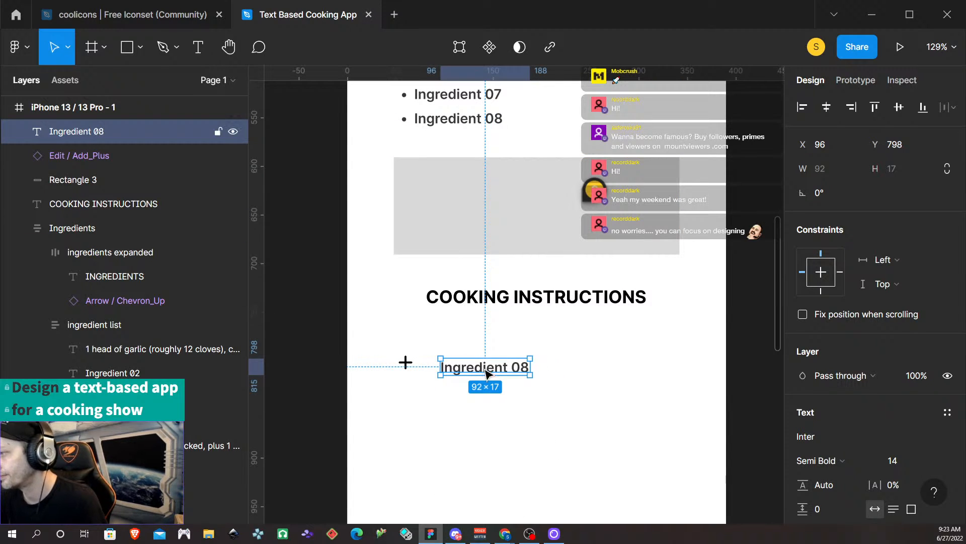
- Move the pasted text beside the plus icon, vertically centred on it, at X 80 and Y 793
{"action": "left_click", "coordinate": [482, 403]}
{"action": "left_click", "coordinate": [486, 370]}
{"action": "double_click", "coordinate": [485, 371]}
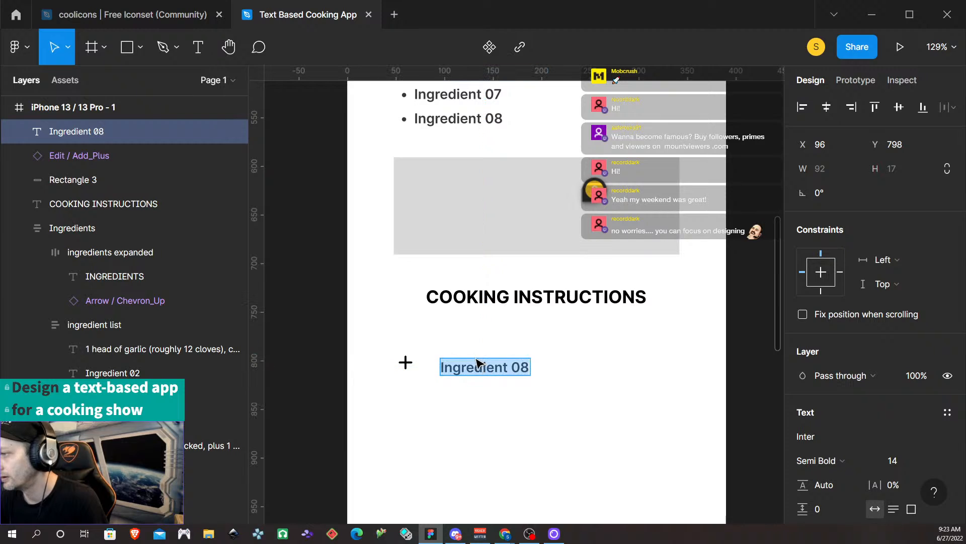
{"action": "key", "text": "Escape"}
{"action": "mouse_move", "coordinate": [486, 375]}
{"action": "left_mouse_down"}
{"action": "mouse_move", "coordinate": [476, 361]}
{"action": "mouse_move", "coordinate": [480, 368]}
{"action": "left_mouse_up"}
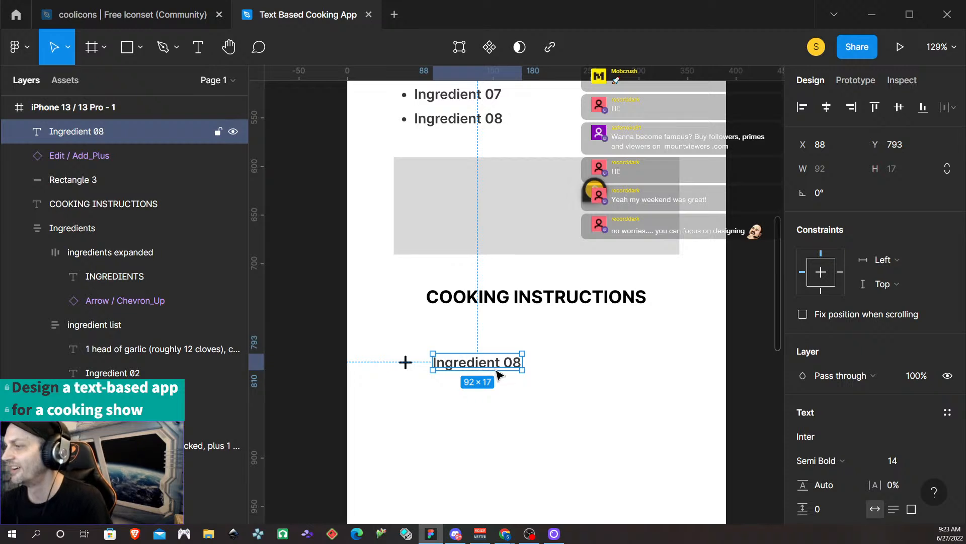
{"action": "key", "text": "alt"}
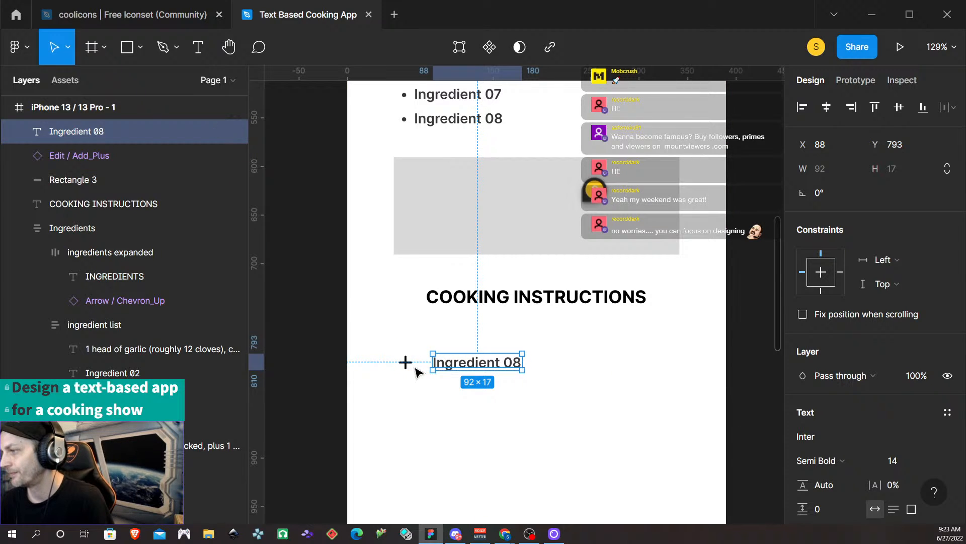
{"action": "left_click_drag", "start_coordinate": [406, 363], "coordinate": [404, 363]}
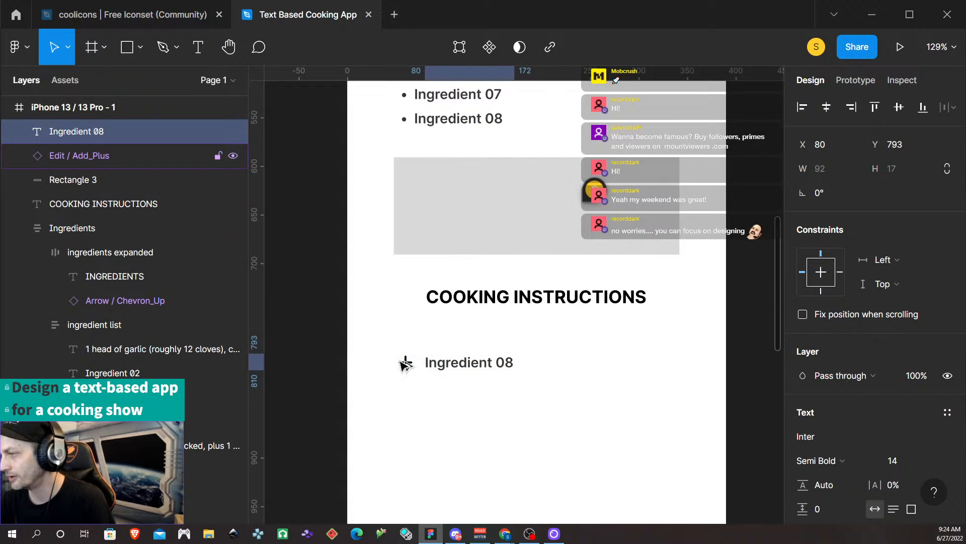
- Open the pasted text beside the plus icon for editing with its whole content selected
{"action": "left_click", "coordinate": [486, 409]}
{"action": "left_click", "coordinate": [462, 368]}
{"action": "double_click", "coordinate": [462, 367]}
{"action": "triple_click", "coordinate": [464, 366]}
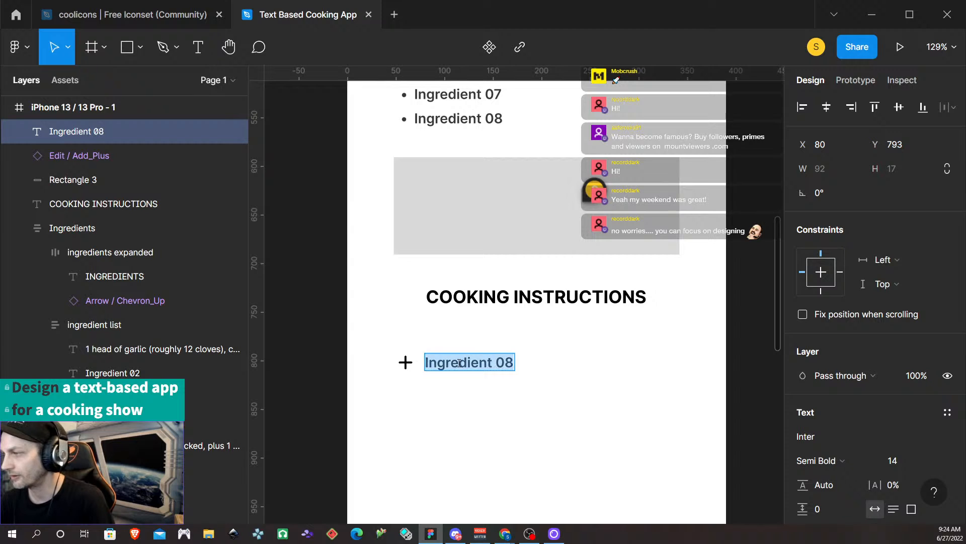
- Switch to Chrome and examine how the roast beef recipe page lays out its numbered cooking instructions and tip
{"action": "mouse_move", "coordinate": [504, 534]}
{"action": "left_click", "coordinate": [558, 507]}
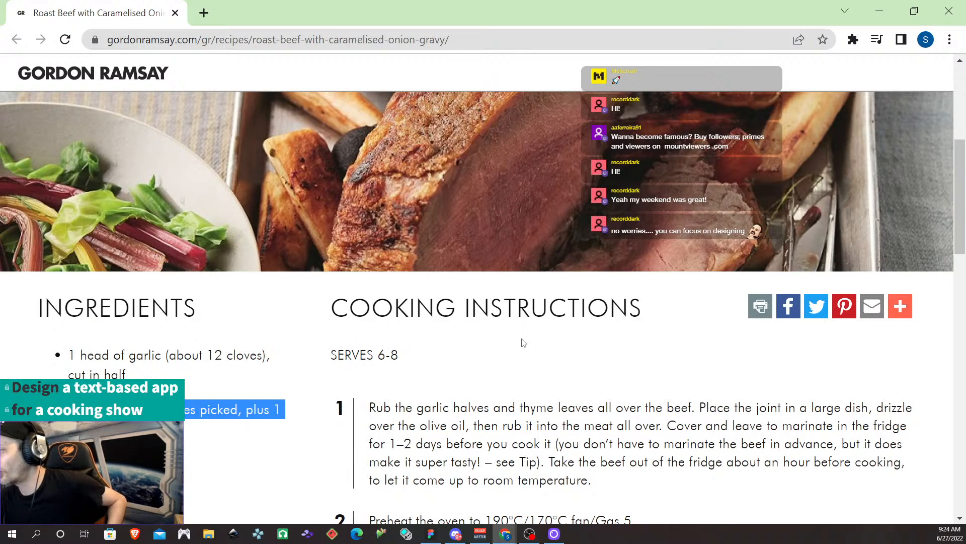
{"action": "scroll", "coordinate": [521, 343], "scroll_direction": "down", "scroll_amount": 3}
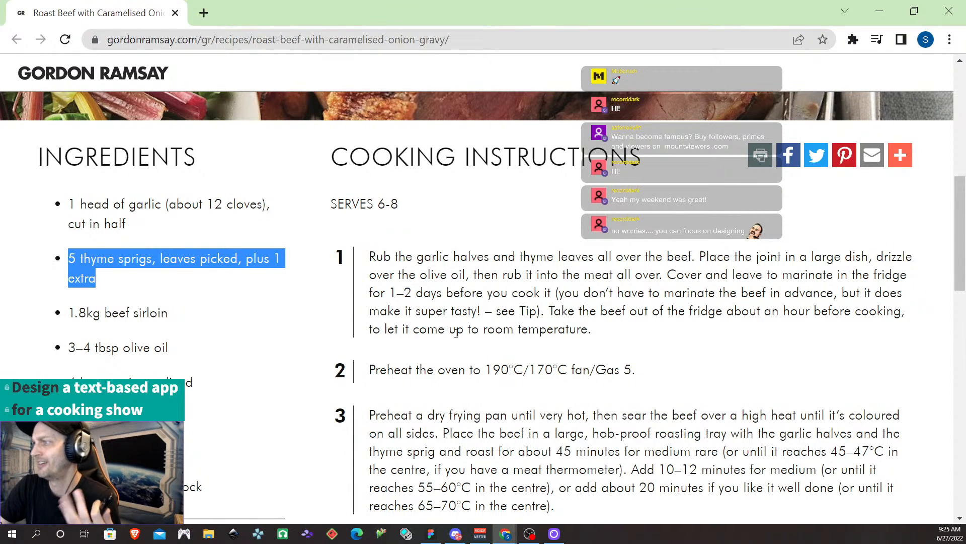
{"action": "scroll", "coordinate": [452, 332], "scroll_direction": "down", "scroll_amount": 1}
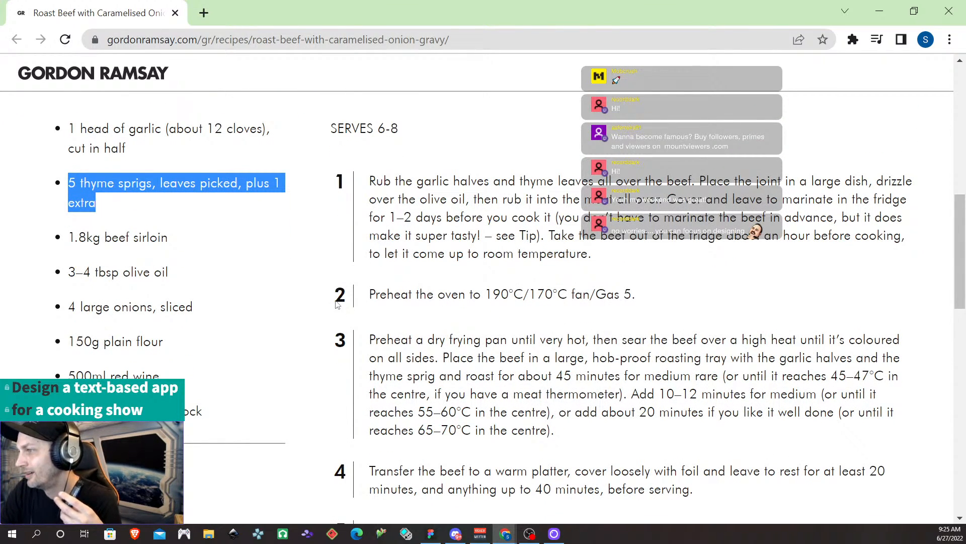
{"action": "scroll", "coordinate": [338, 279], "scroll_direction": "down", "scroll_amount": 1}
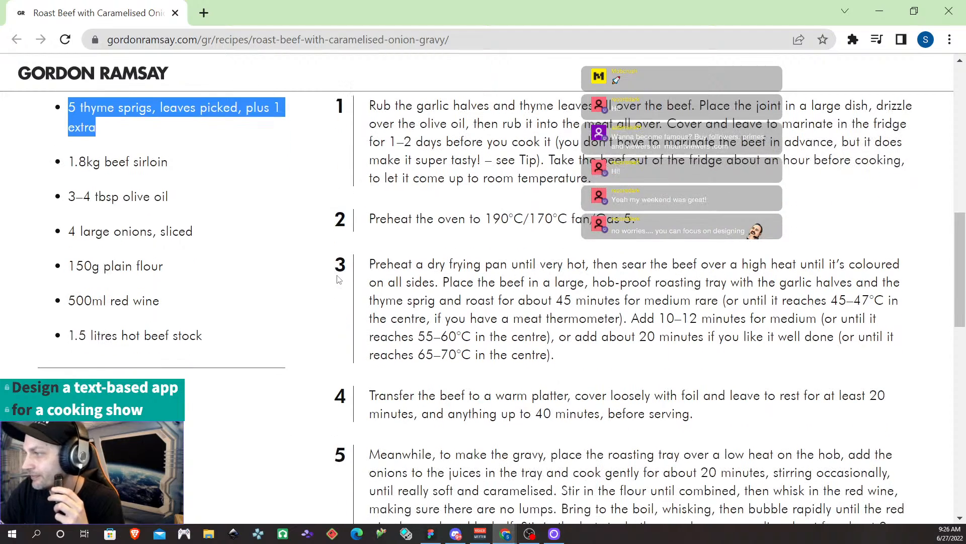
{"action": "scroll", "coordinate": [351, 278], "scroll_direction": "up", "scroll_amount": 2}
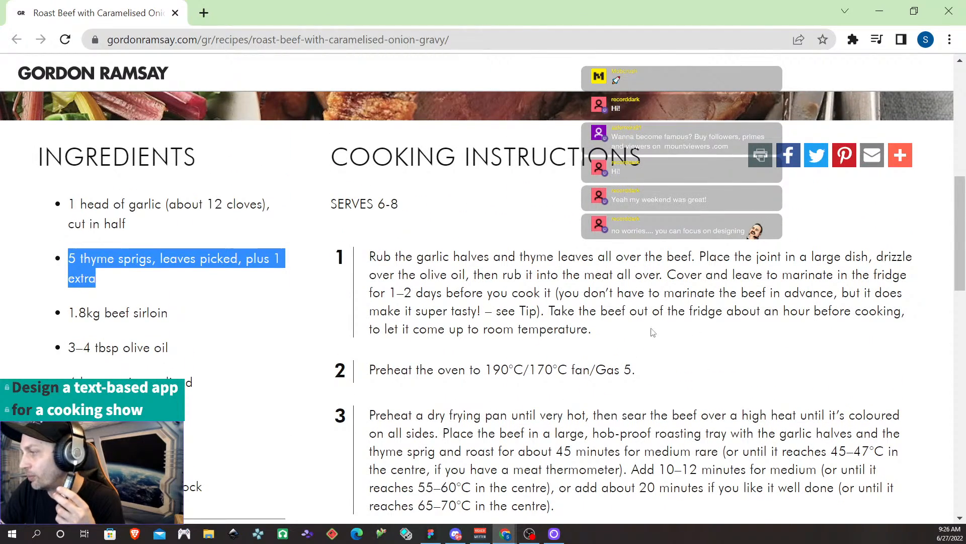
{"action": "scroll", "coordinate": [649, 337], "scroll_direction": "down", "scroll_amount": 2}
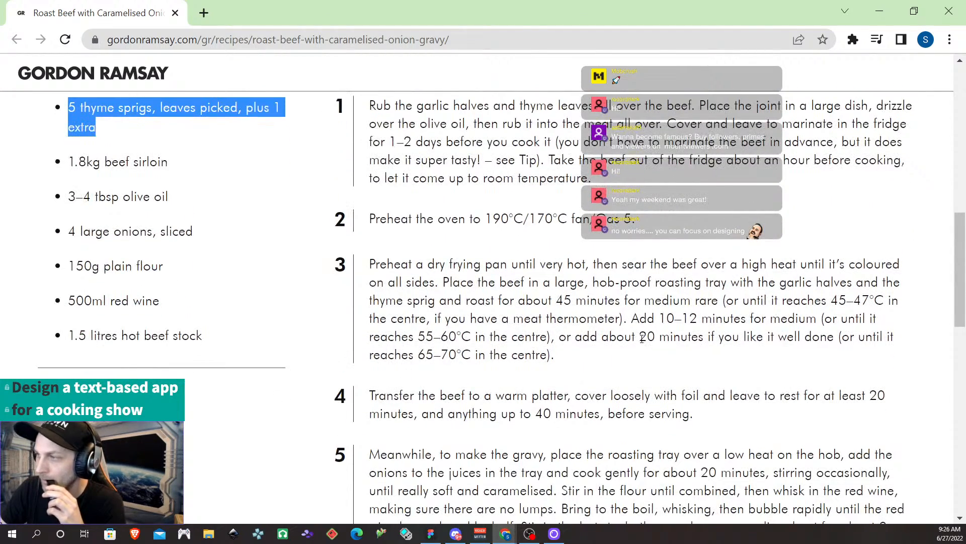
{"action": "scroll", "coordinate": [642, 337], "scroll_direction": "up", "scroll_amount": 2}
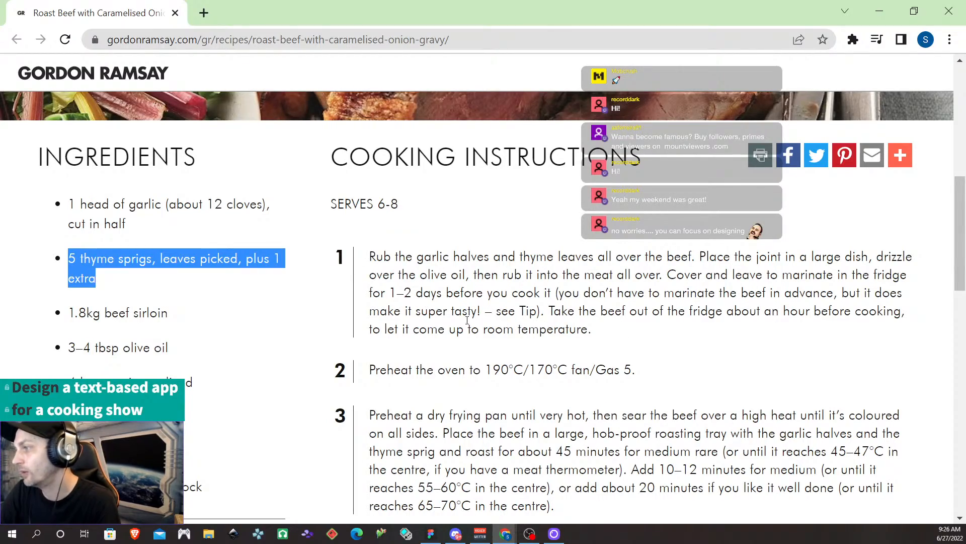
{"action": "scroll", "coordinate": [509, 379], "scroll_direction": "down", "scroll_amount": 7}
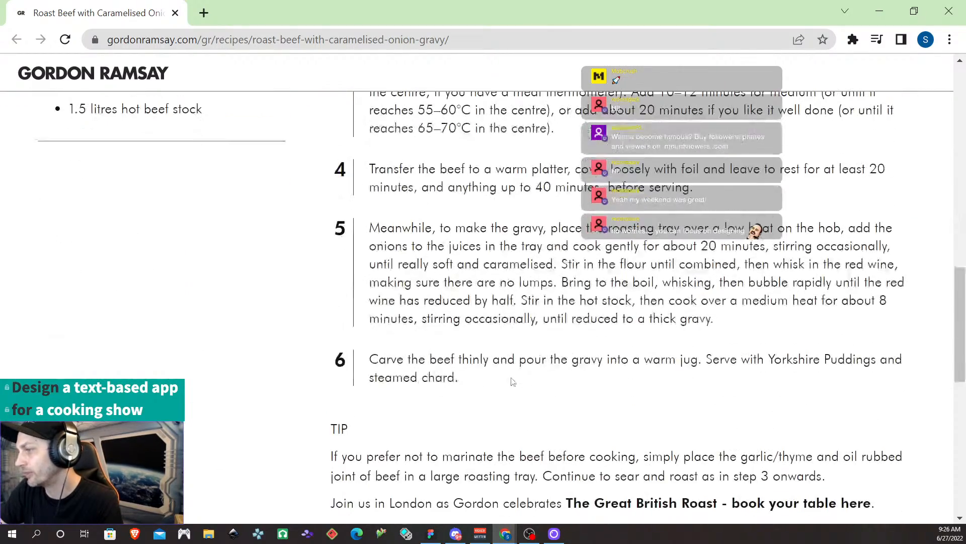
{"action": "scroll", "coordinate": [497, 377], "scroll_direction": "up", "scroll_amount": 2}
{"action": "scroll", "coordinate": [499, 377], "scroll_direction": "up", "scroll_amount": 4}
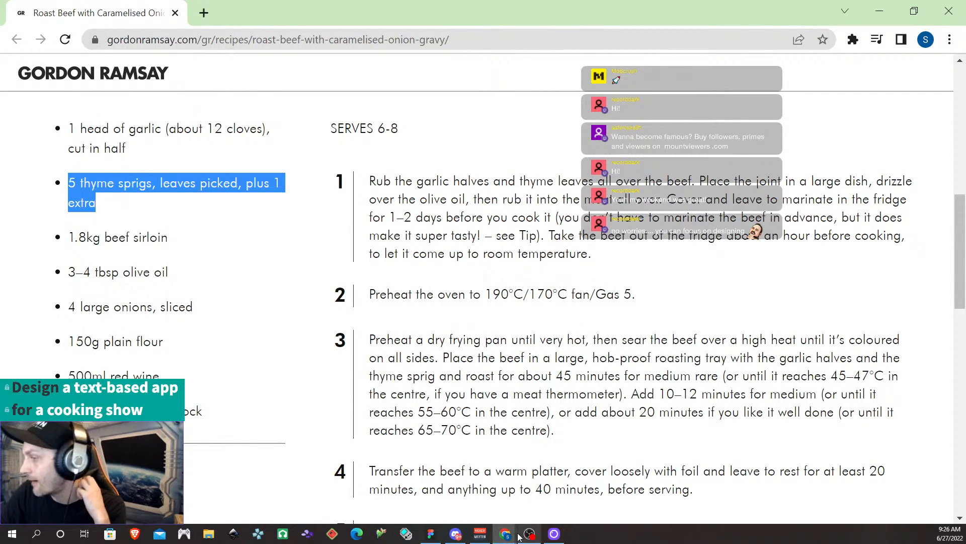
- Return to Figma and replace the text beside the plus icon with "Step 1"
{"action": "left_click", "coordinate": [426, 538]}
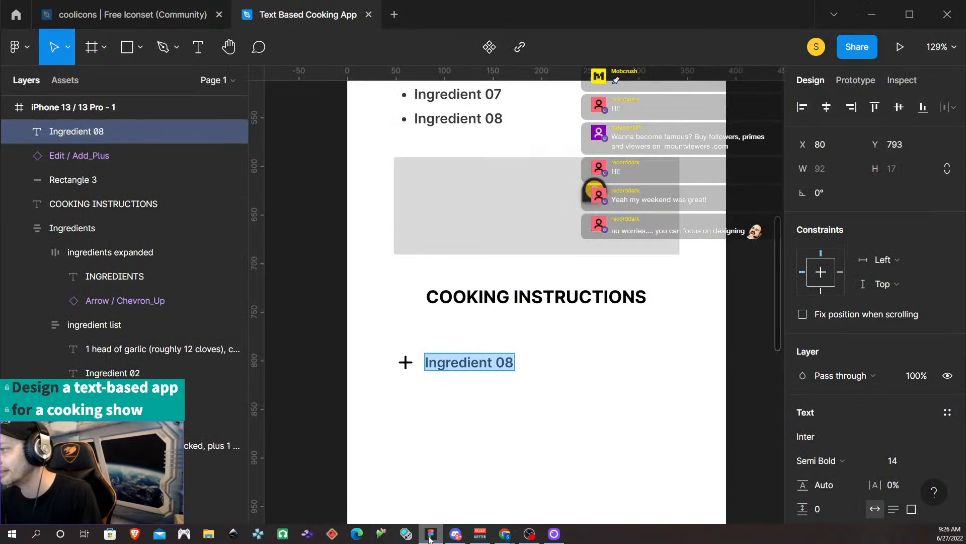
{"action": "double_click", "coordinate": [478, 361]}
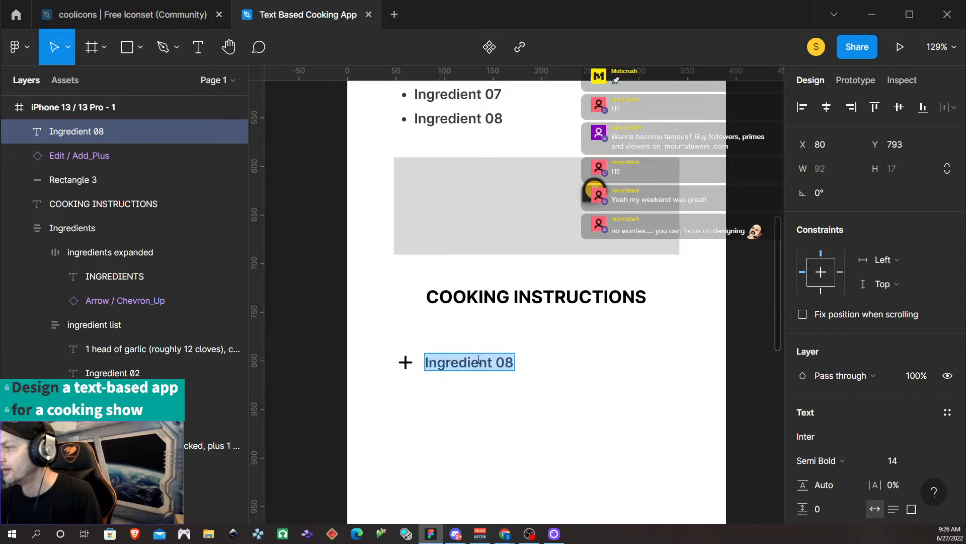
{"action": "left_click", "coordinate": [478, 360]}
{"action": "left_click", "coordinate": [473, 362]}
{"action": "key", "text": "ctrl+a"}
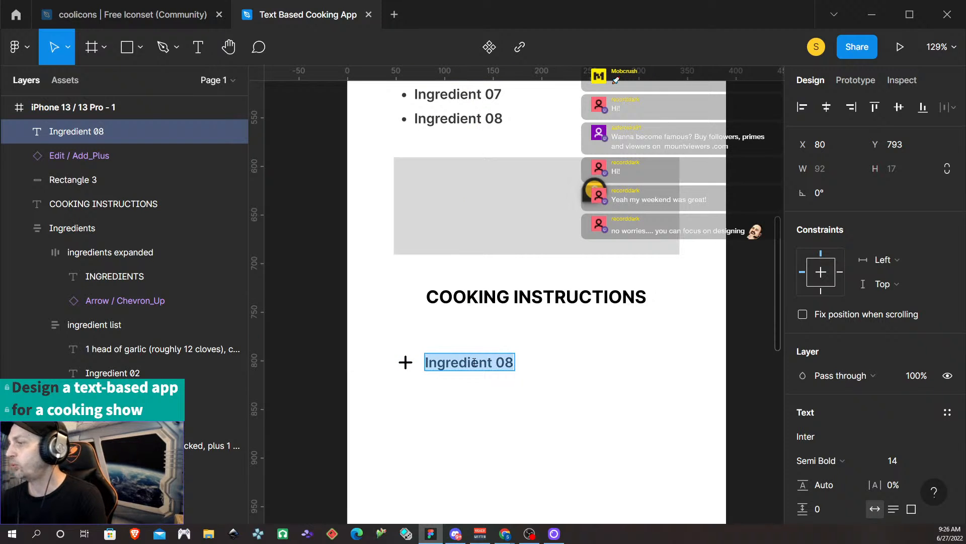
{"action": "type", "text": "sTE"}
{"action": "key", "text": "BackSpace"}
{"action": "key", "text": "BackSpace"}
{"action": "key", "text": "BackSpace"}
{"action": "type", "text": "S"}
{"action": "key", "text": "BackSpace"}
{"action": "type", "text": "Step One"}
{"action": "key", "text": "BackSpace"}
{"action": "key", "text": "BackSpace"}
{"action": "key", "text": "BackSpace"}
{"action": "key", "text": "BackSpace"}
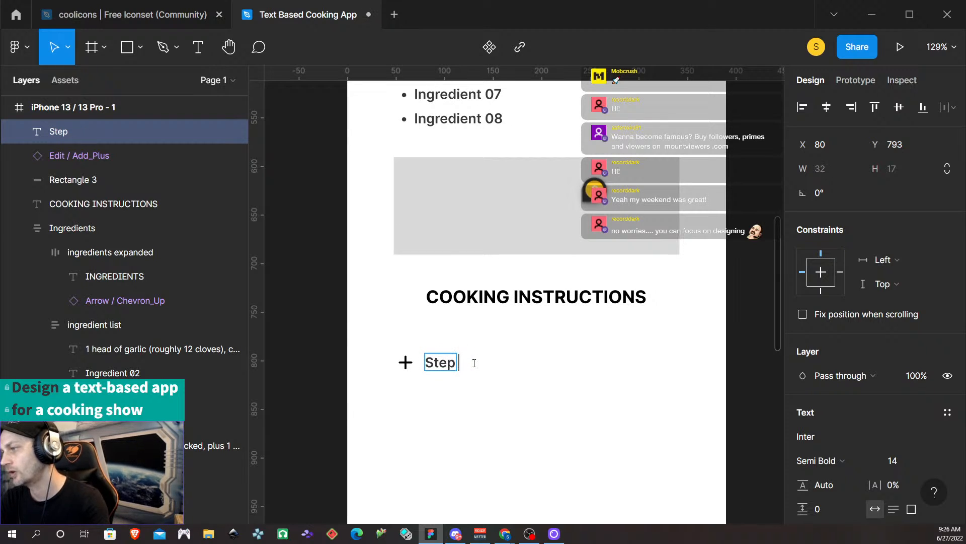
{"action": "type", "text": "1"}
{"action": "key", "text": "Escape"}
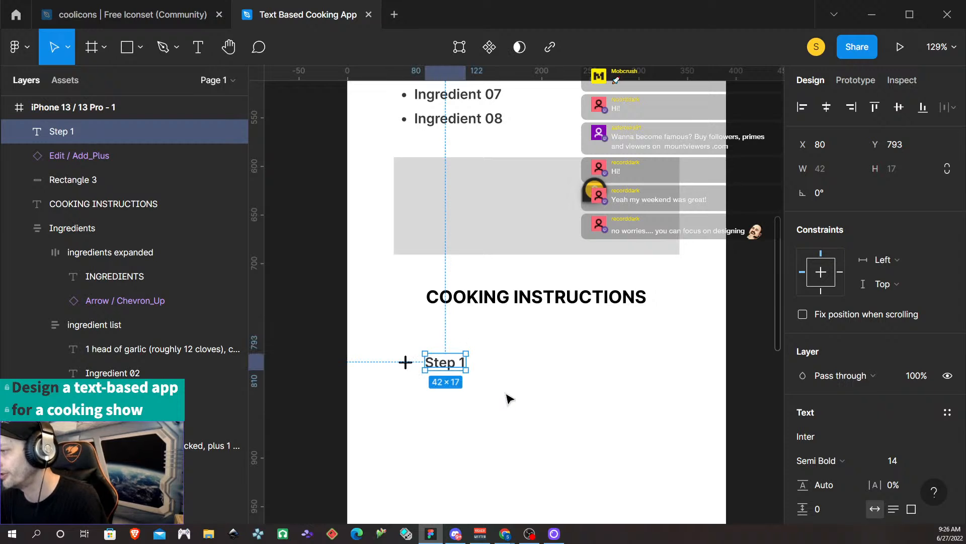
{"action": "key", "text": "Escape"}
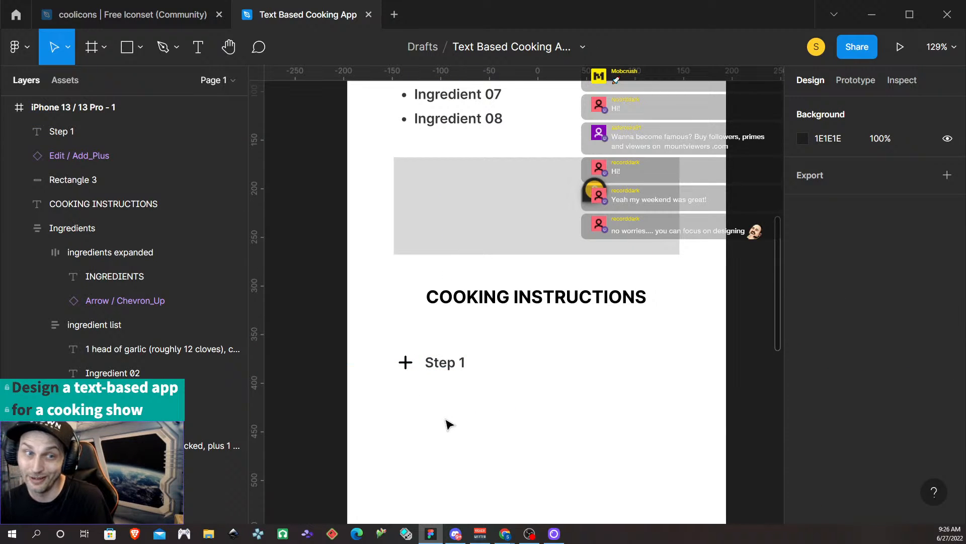
- Group the "Step 1" text with the plus icon
{"action": "scroll", "coordinate": [459, 430], "scroll_direction": "up", "scroll_amount": 2}
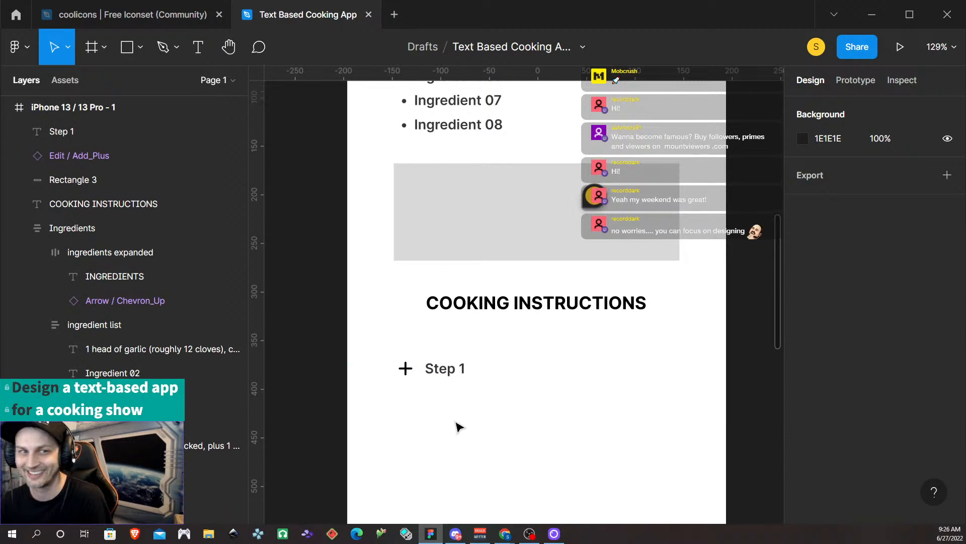
{"action": "scroll", "coordinate": [461, 425], "scroll_direction": "down", "scroll_amount": 3}
{"action": "scroll", "coordinate": [453, 410], "scroll_direction": "down", "scroll_amount": 1}
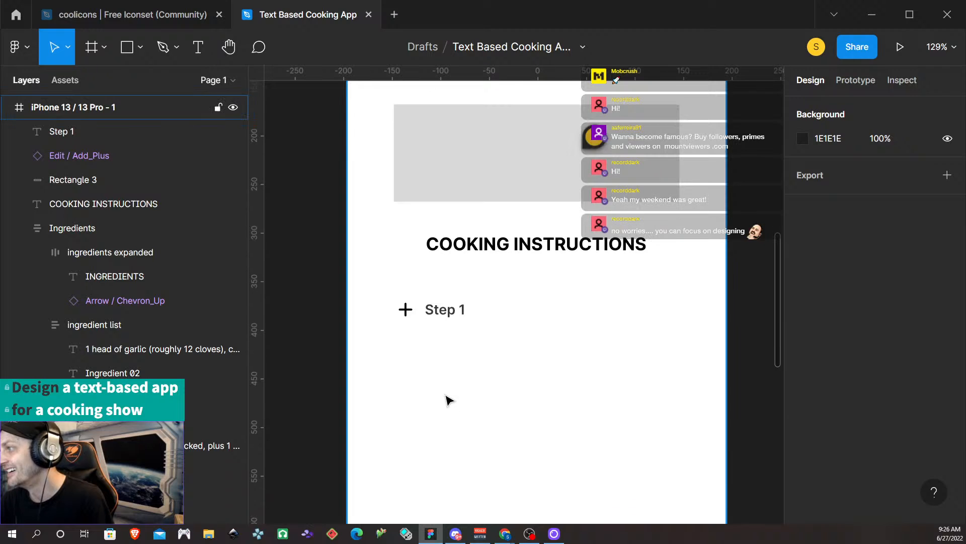
{"action": "left_click", "coordinate": [441, 311]}
{"action": "left_click", "coordinate": [406, 309], "text": "shift"}
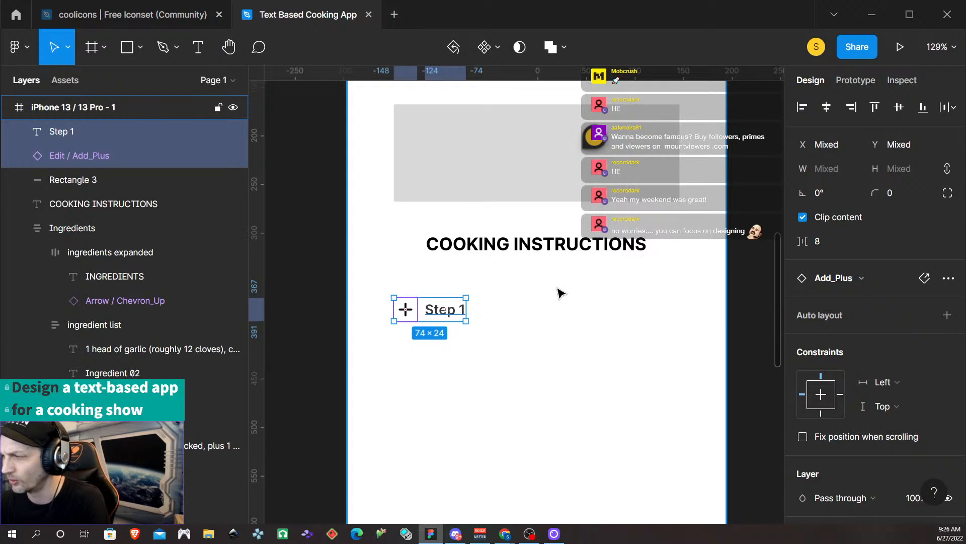
{"action": "key", "text": "ctrl+g"}
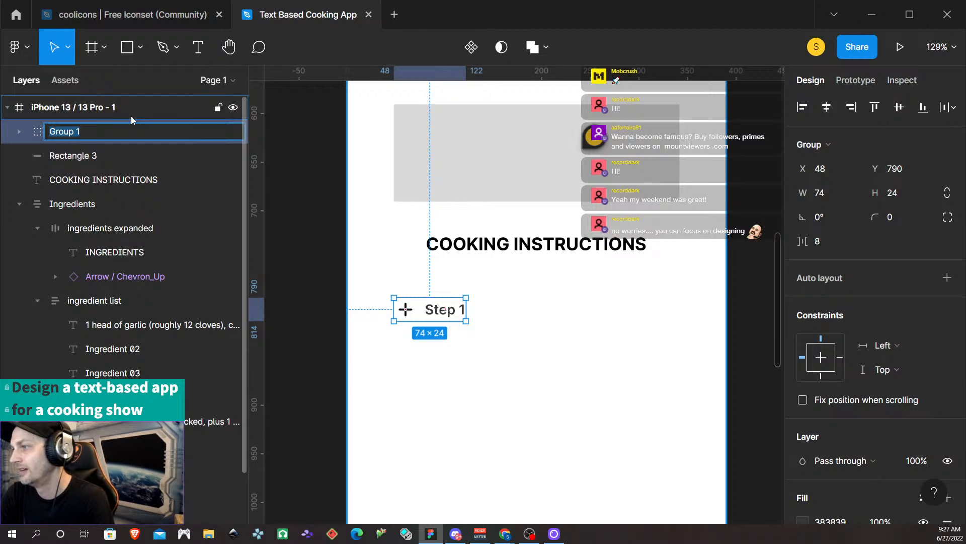
- Rename the new group as "Plus icon and label"
{"action": "type", "text": "Ld"}
{"action": "key", "text": "BackSpace"}
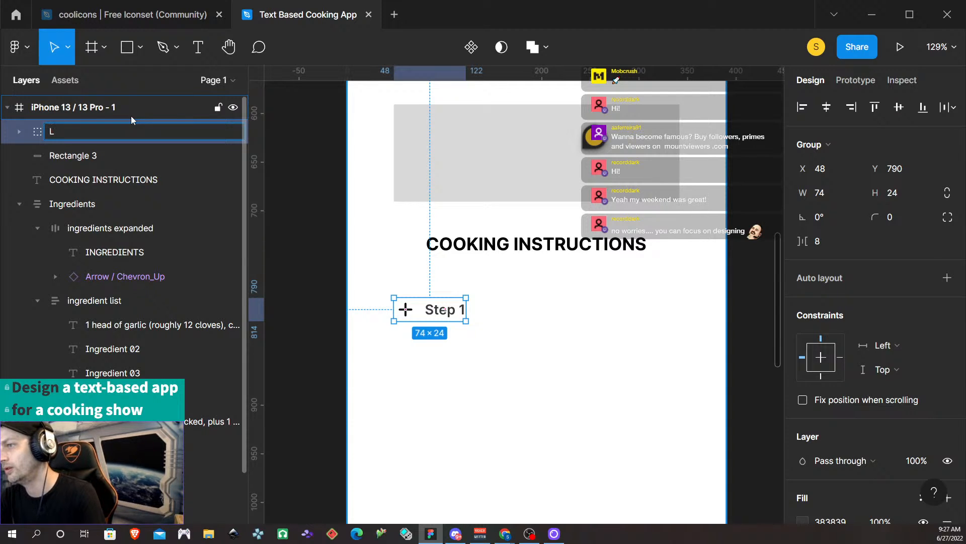
{"action": "key", "text": "BackSpace"}
{"action": "type", "text": "Plus icon and "}
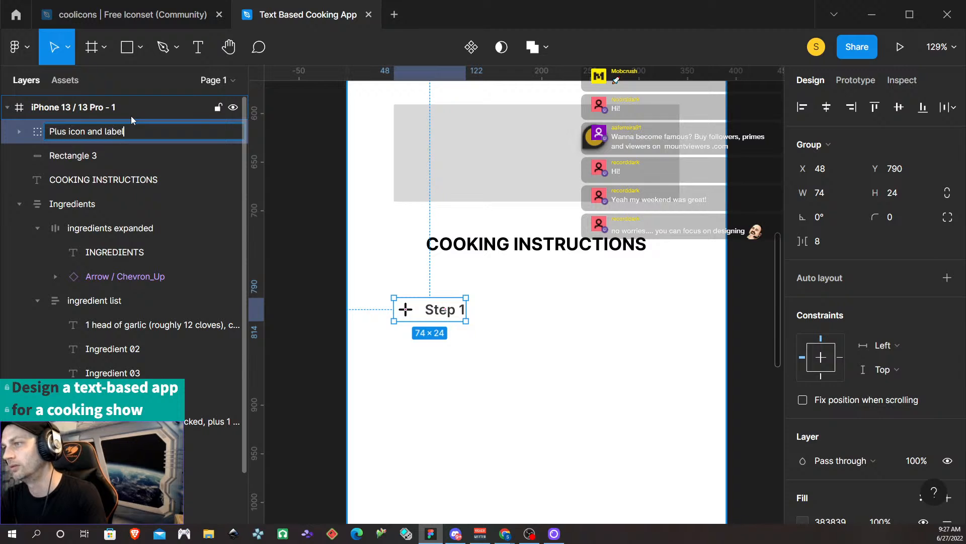
{"action": "type", "text": "label"}
{"action": "key", "text": "Return"}
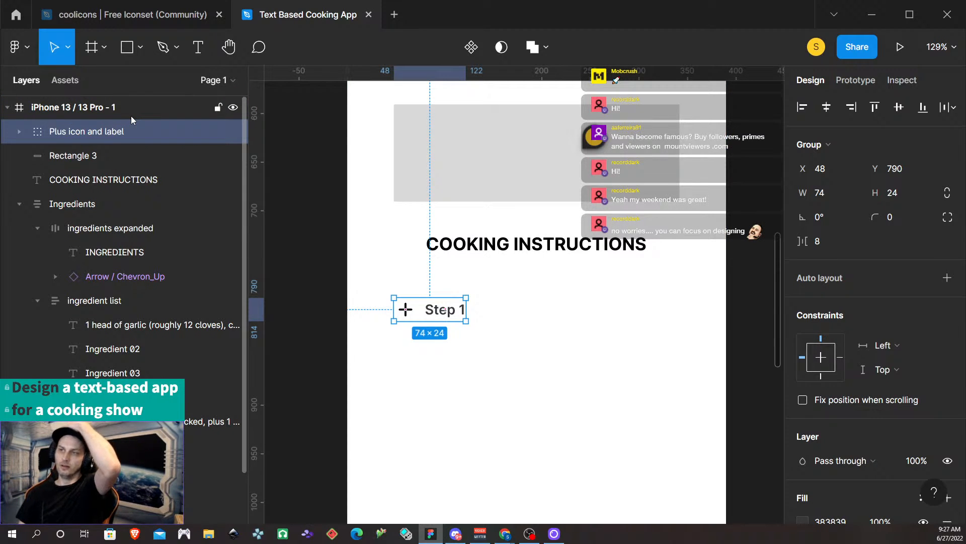
{"action": "left_click", "coordinate": [583, 385]}
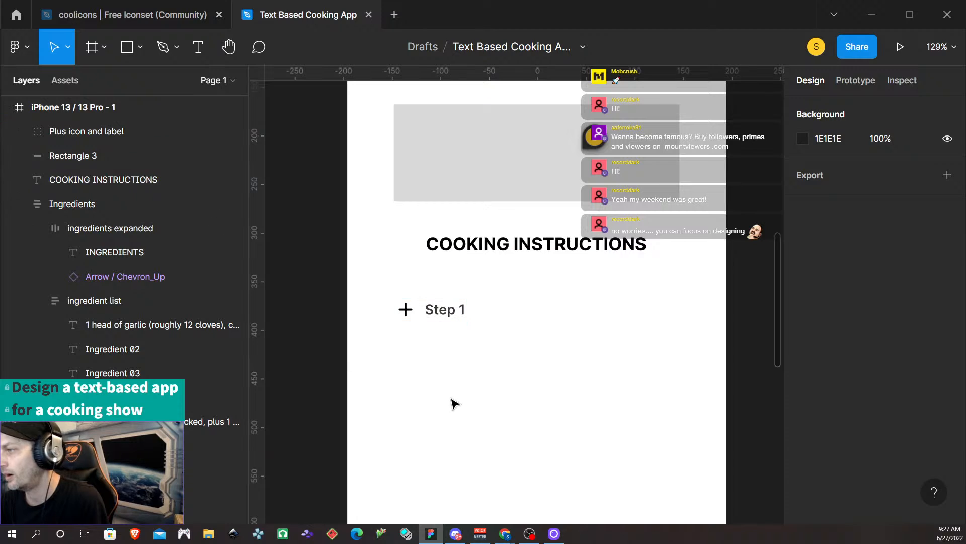
{"action": "scroll", "coordinate": [455, 400], "scroll_direction": "up", "scroll_amount": 3}
{"action": "scroll", "coordinate": [460, 380], "scroll_direction": "down", "scroll_amount": 3}
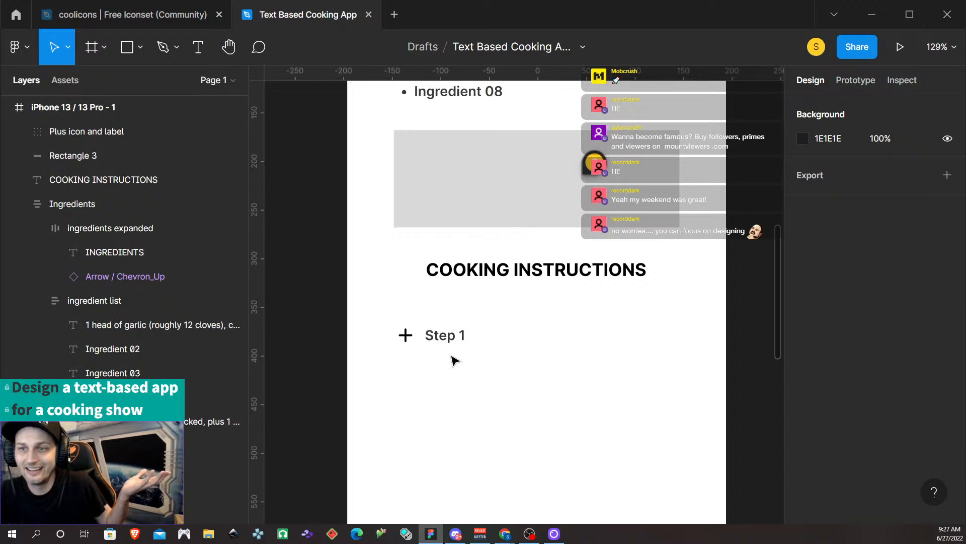
{"action": "double_click", "coordinate": [450, 341]}
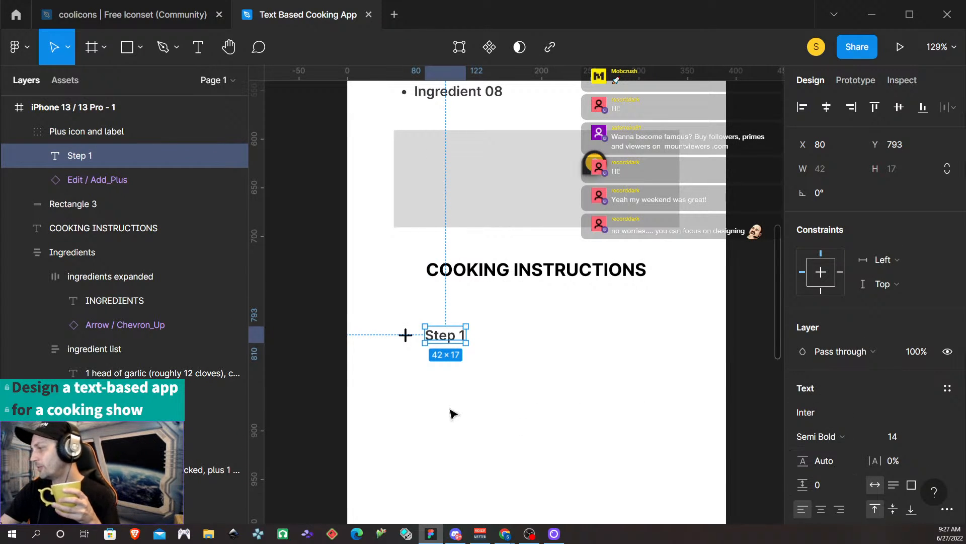
{"action": "scroll", "coordinate": [449, 445], "scroll_direction": "down", "scroll_amount": 2}
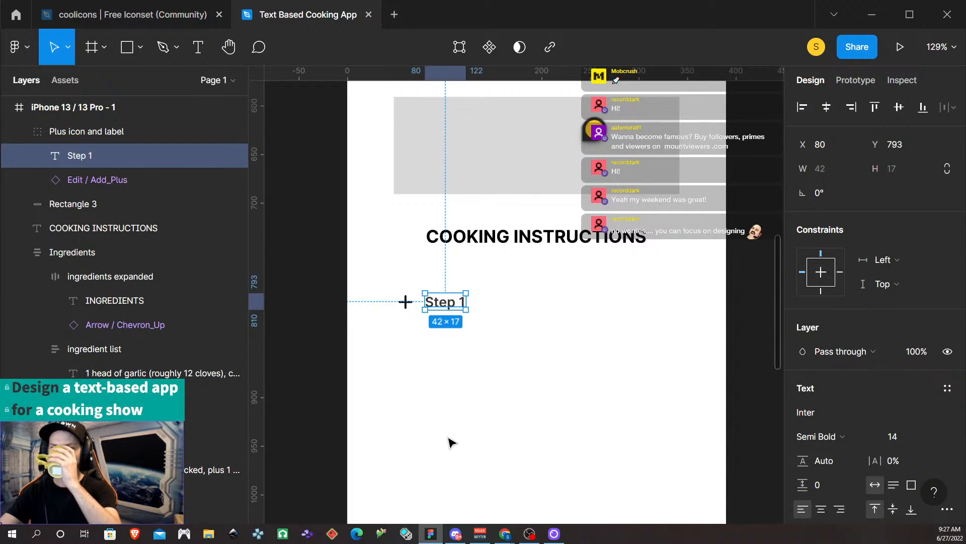
{"action": "left_click", "coordinate": [519, 375]}
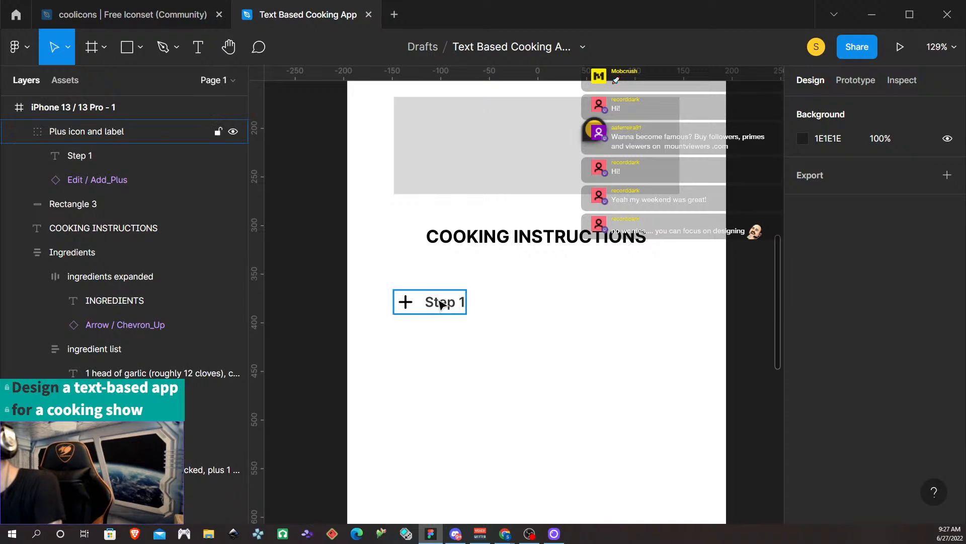
- Recolor the plus icon beside "Step 1" to 383839
{"action": "left_click", "coordinate": [405, 303]}
{"action": "double_click", "coordinate": [405, 303]}
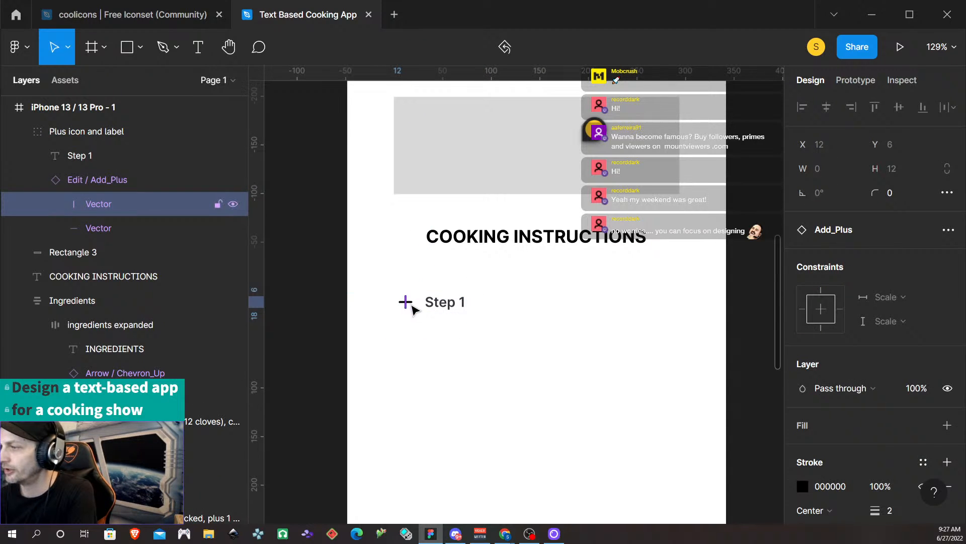
{"action": "left_click", "coordinate": [448, 332]}
{"action": "double_click", "coordinate": [405, 302]}
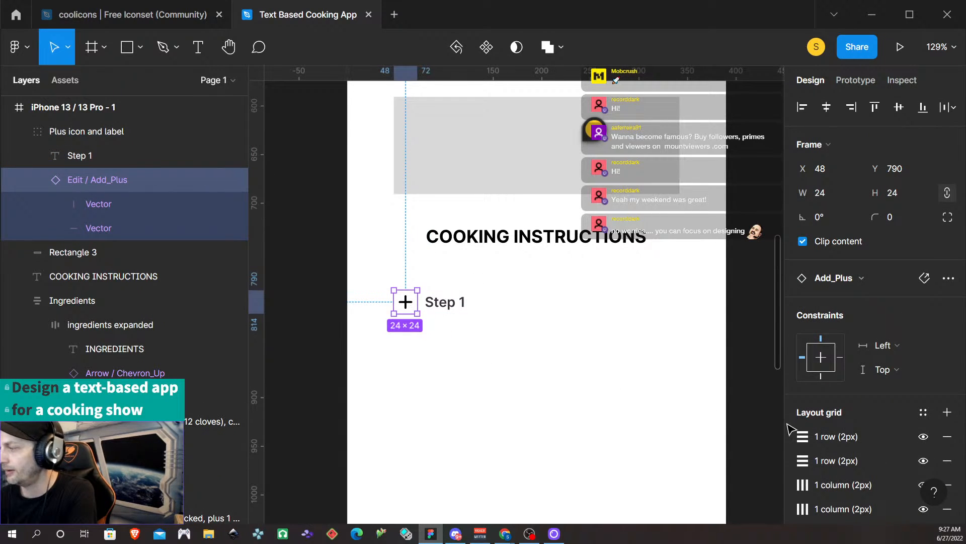
{"action": "scroll", "coordinate": [866, 397], "scroll_direction": "down", "scroll_amount": 8}
{"action": "left_click", "coordinate": [842, 352]}
{"action": "type", "text": "38"}
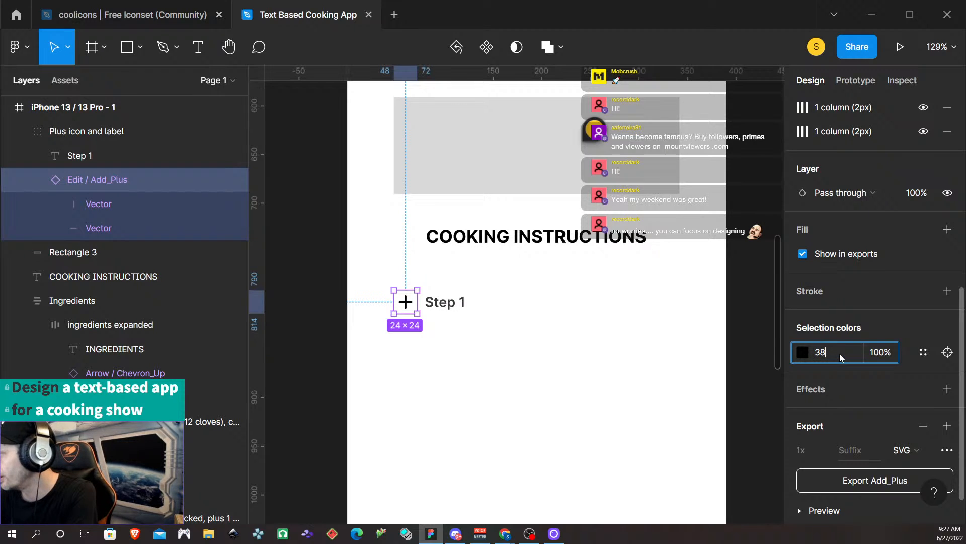
{"action": "type", "text": "3839"}
{"action": "key", "text": "Return"}
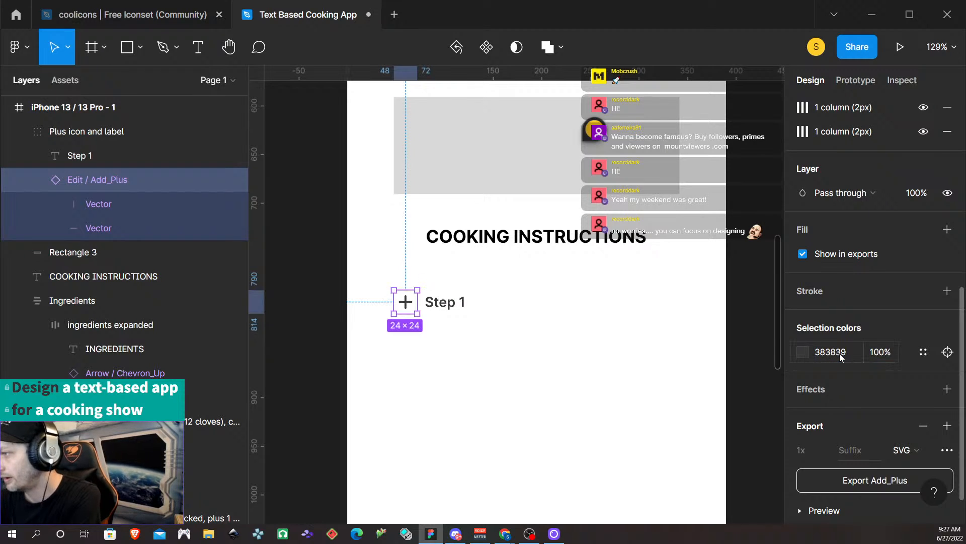
{"action": "left_click", "coordinate": [451, 361]}
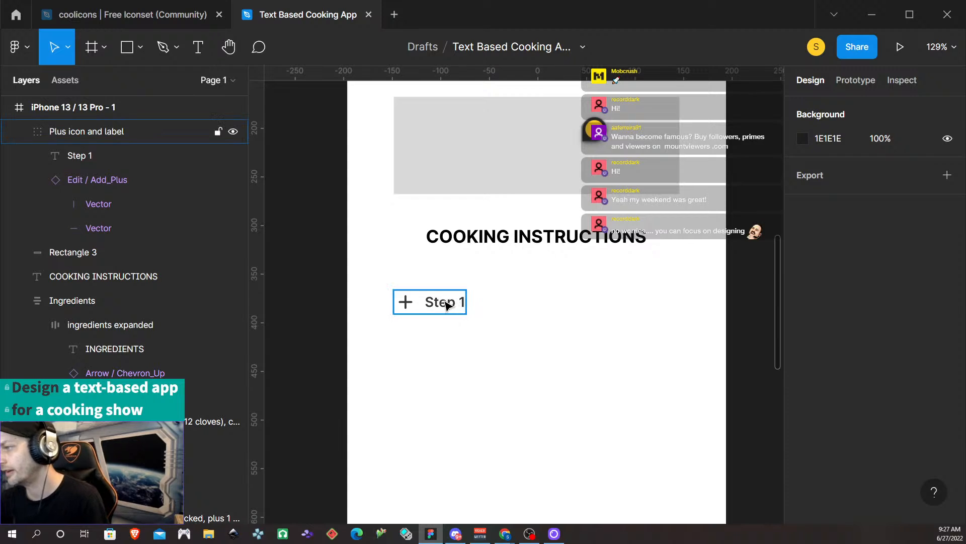
- Duplicate the plus icon and "Step 1" group directly beneath the original, leaving a 16 px gap between the two rows
{"action": "left_click", "coordinate": [447, 306]}
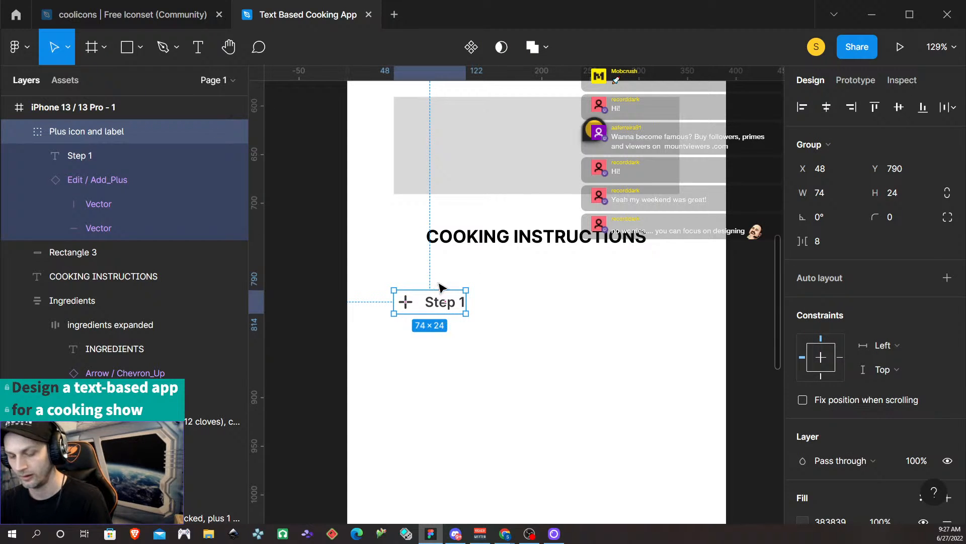
{"action": "left_click_drag", "start_coordinate": [436, 306], "coordinate": [437, 341]}
{"action": "left_click", "coordinate": [448, 385]}
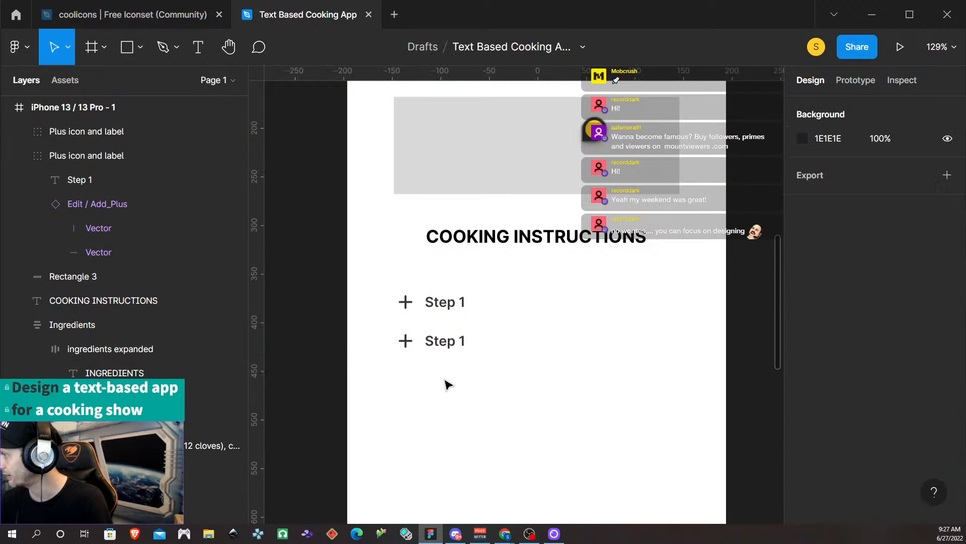
- Duplicate the step rows further down until six identical "Step 1" rows are stacked with 16 px spacing
{"action": "scroll", "coordinate": [448, 385], "scroll_direction": "down", "scroll_amount": 1}
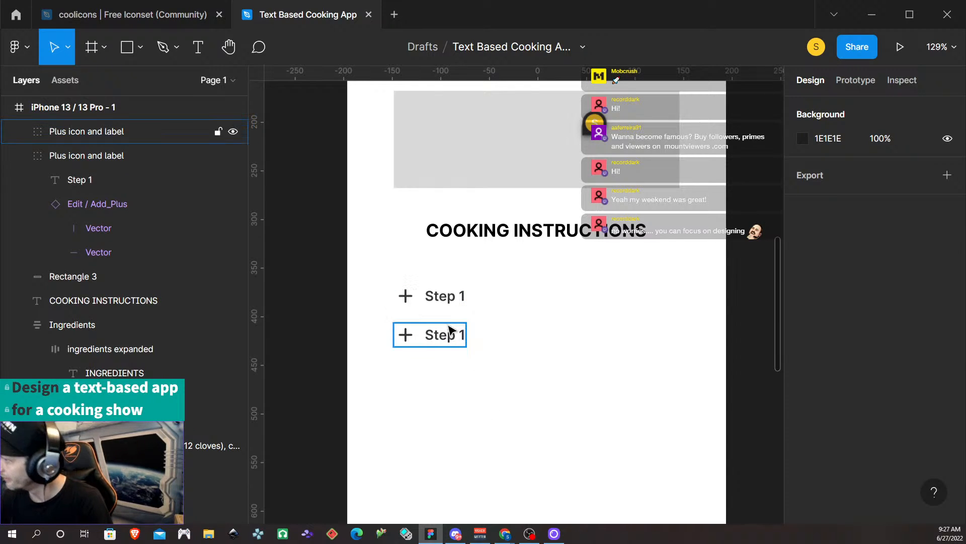
{"action": "scroll", "coordinate": [440, 377], "scroll_direction": "down", "scroll_amount": 3}
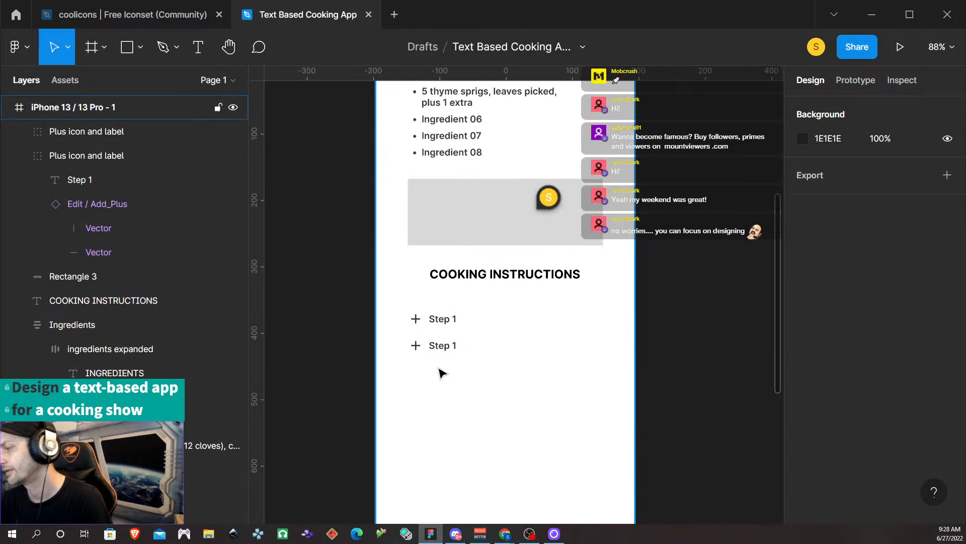
{"action": "scroll", "coordinate": [441, 373], "scroll_direction": "down", "scroll_amount": 3}
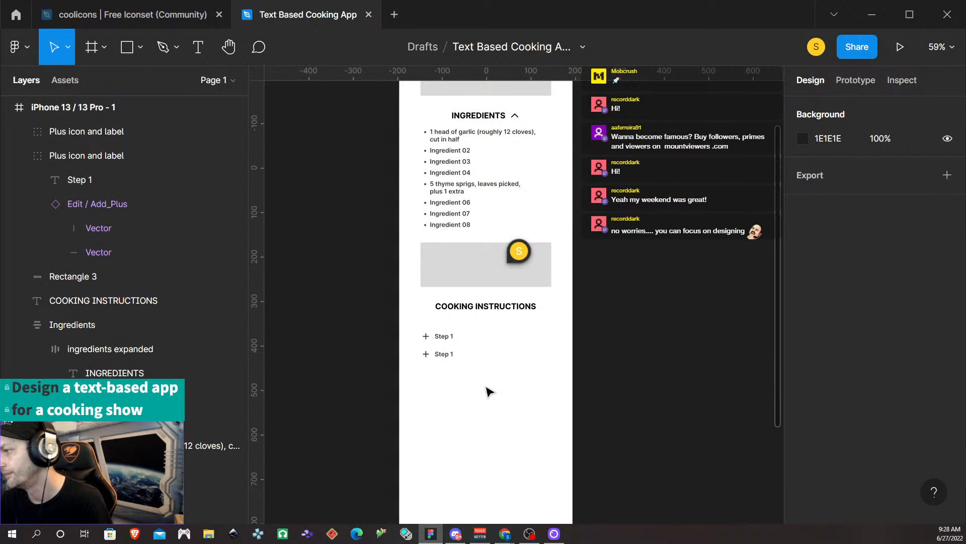
{"action": "left_click", "coordinate": [437, 358]}
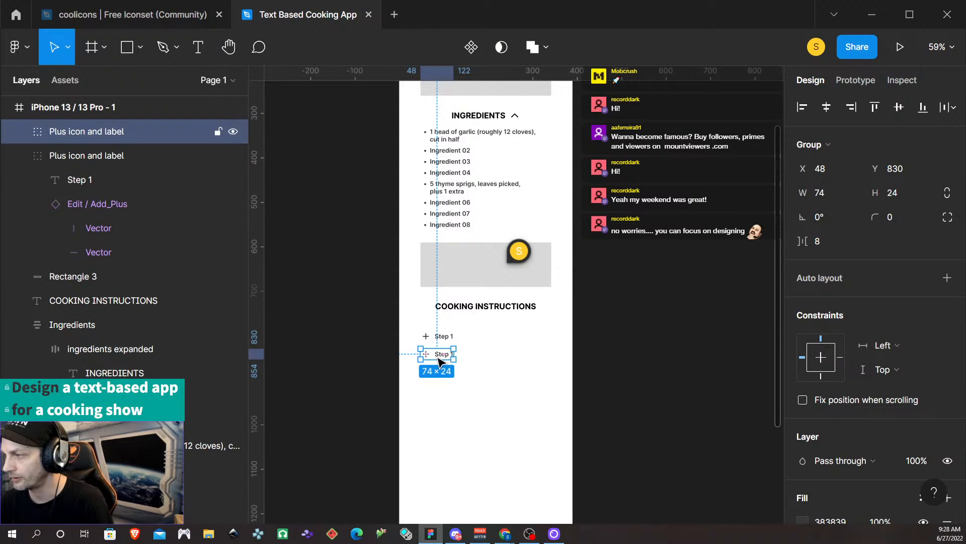
{"action": "left_click_drag", "start_coordinate": [439, 359], "coordinate": [403, 315]}
{"action": "left_click", "coordinate": [461, 401]}
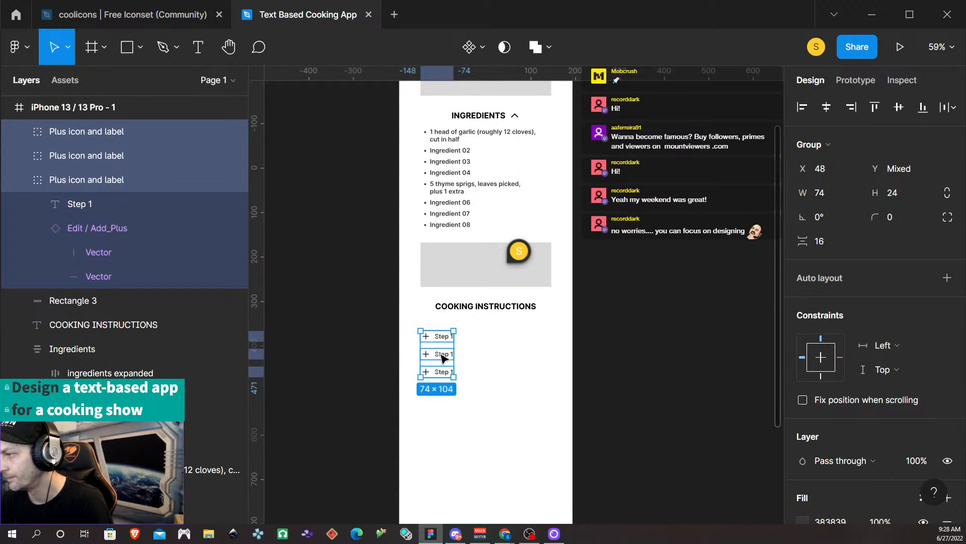
{"action": "left_click_drag", "start_coordinate": [436, 359], "coordinate": [439, 406]}
{"action": "left_click", "coordinate": [485, 400]}
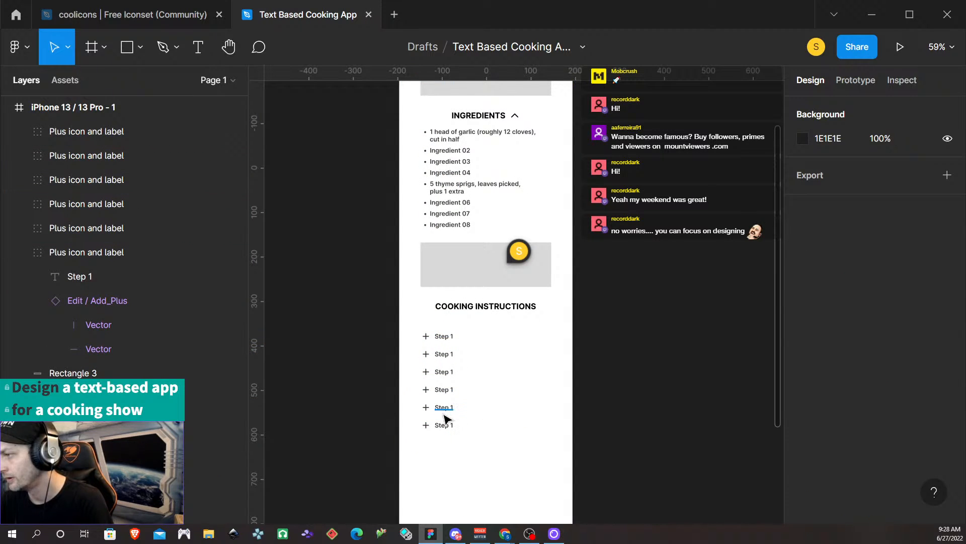
- Set the vertical spacing between all six step rows to 8
{"action": "scroll", "coordinate": [445, 418], "scroll_direction": "up", "scroll_amount": 5, "text": "ctrl"}
{"action": "scroll", "coordinate": [458, 407], "scroll_direction": "down", "scroll_amount": 2}
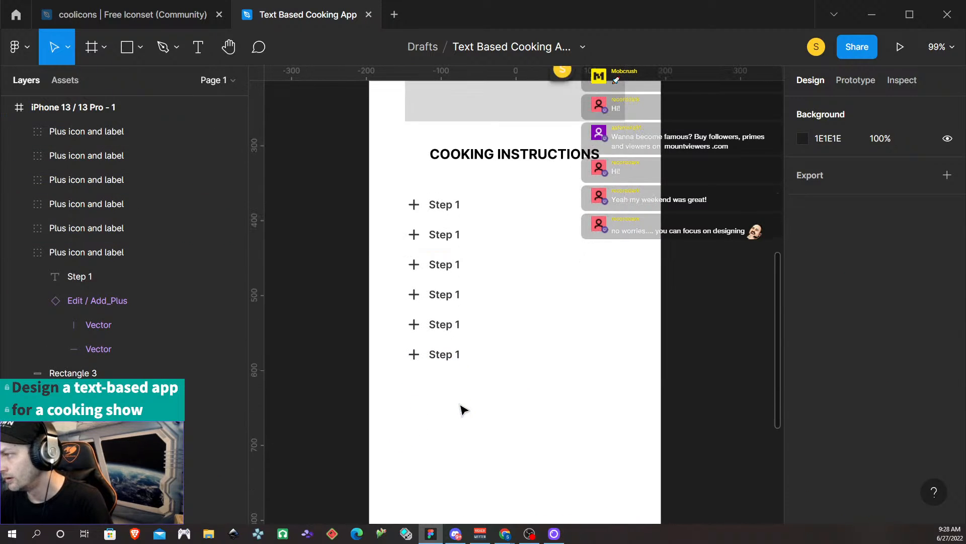
{"action": "left_click", "coordinate": [443, 207]}
{"action": "left_click", "coordinate": [442, 236], "text": "shift"}
{"action": "left_click", "coordinate": [442, 265], "text": "shift"}
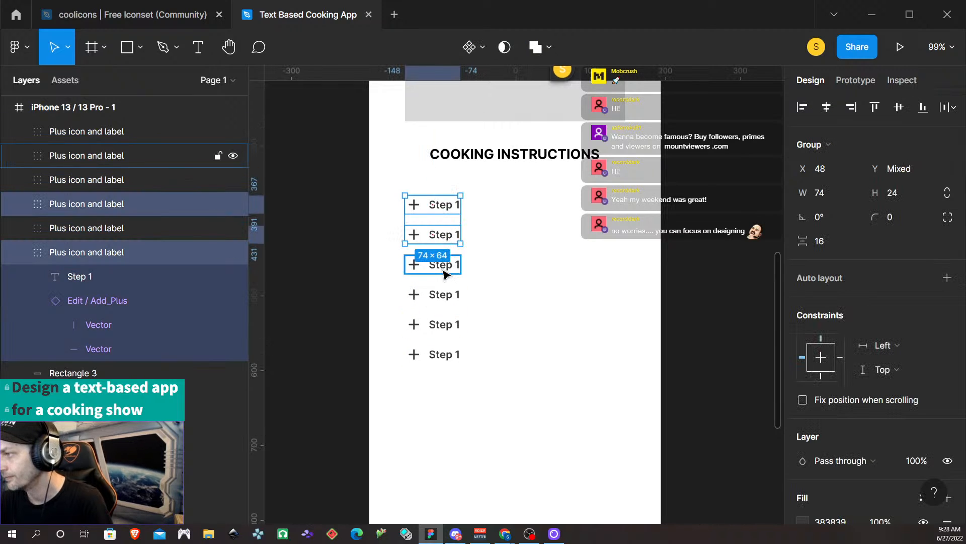
{"action": "left_click", "coordinate": [444, 299], "text": "shift"}
{"action": "left_click", "coordinate": [445, 328], "text": "shift"}
{"action": "left_click", "coordinate": [446, 357], "text": "shift"}
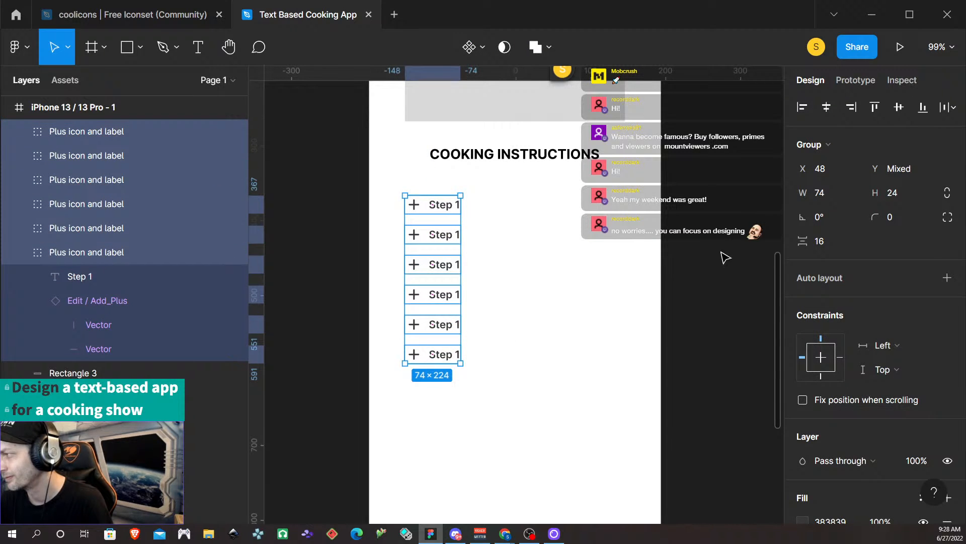
{"action": "left_click", "coordinate": [830, 243]}
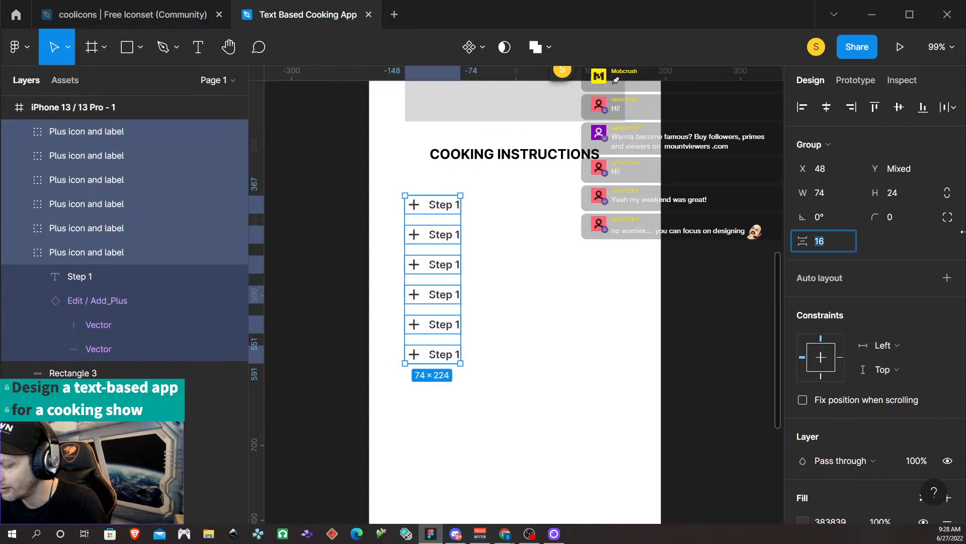
{"action": "type", "text": "8"}
{"action": "key", "text": "Return"}
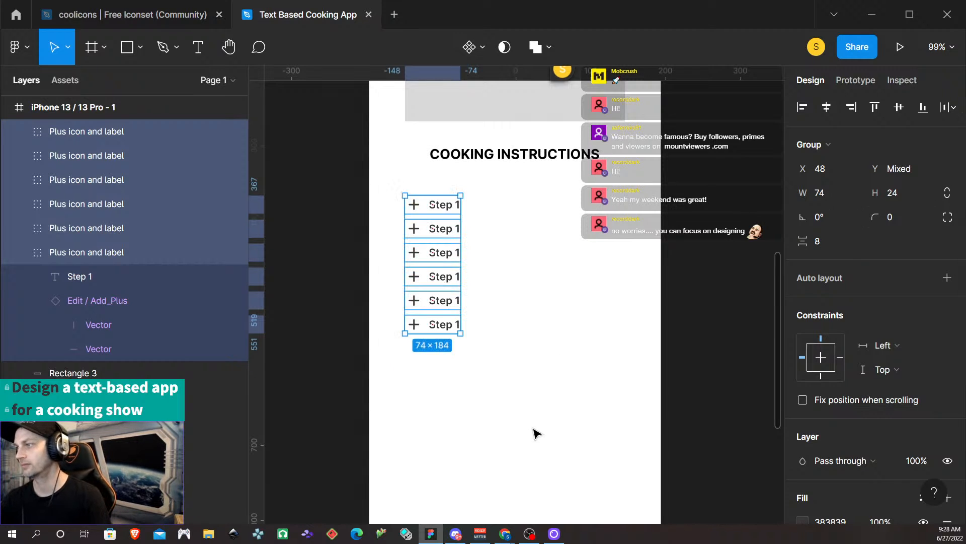
{"action": "left_click", "coordinate": [537, 434]}
- Examine how the six step rows look beneath the cooking instructions heading and in relation to the ingredients list
{"action": "scroll", "coordinate": [532, 343], "scroll_direction": "down", "scroll_amount": 3}
{"action": "scroll", "coordinate": [532, 343], "scroll_direction": "down", "scroll_amount": 2}
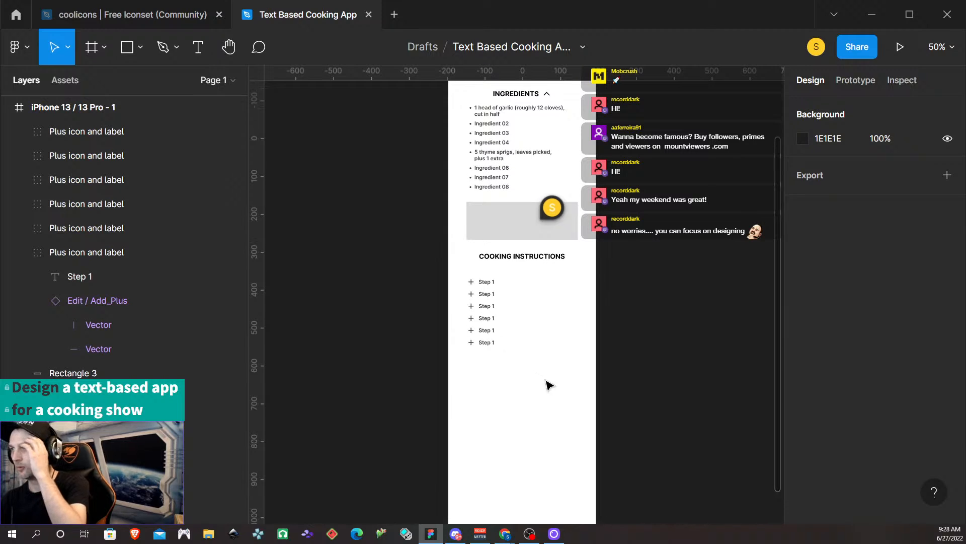
{"action": "scroll", "coordinate": [548, 384], "scroll_direction": "up", "scroll_amount": 1}
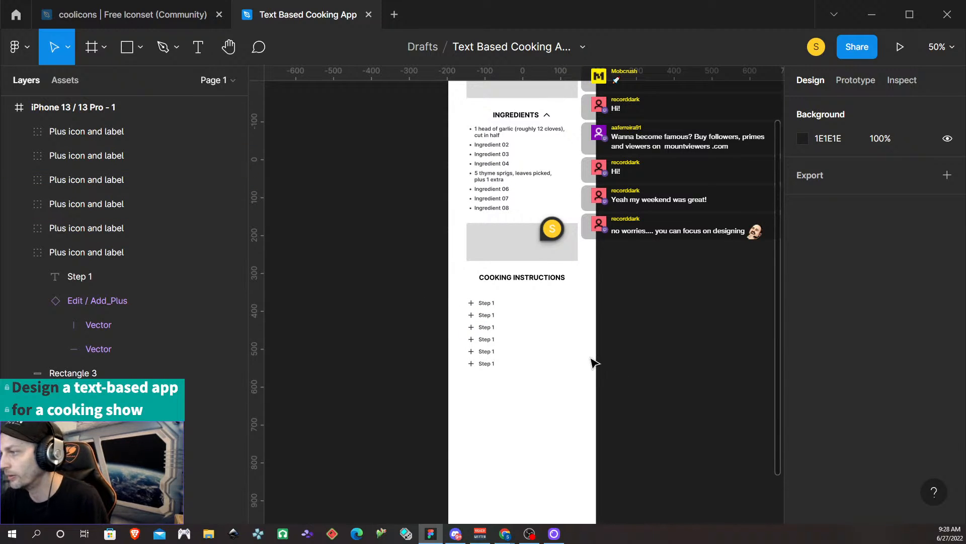
{"action": "scroll", "coordinate": [498, 327], "scroll_direction": "up", "scroll_amount": 1}
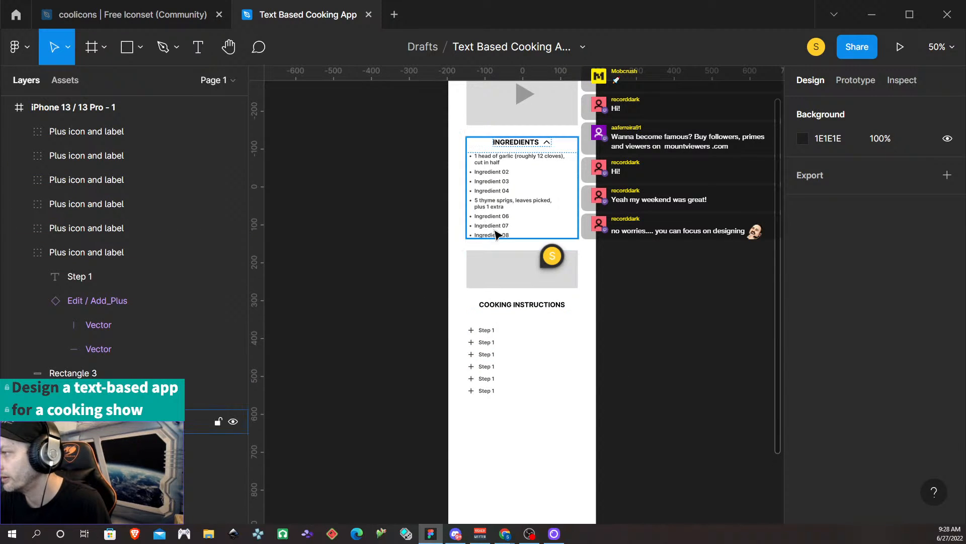
{"action": "scroll", "coordinate": [496, 360], "scroll_direction": "up", "scroll_amount": 5}
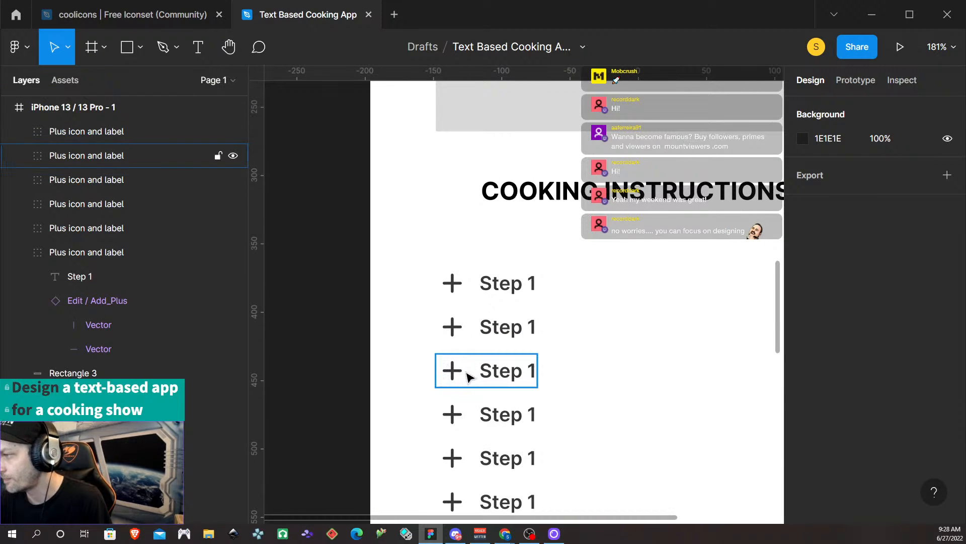
{"action": "scroll", "coordinate": [504, 372], "scroll_direction": "down", "scroll_amount": 1}
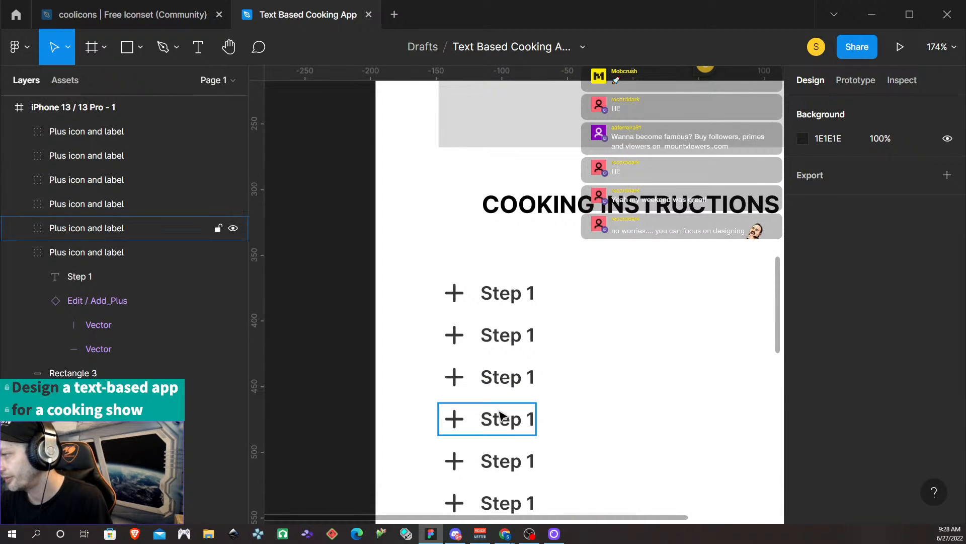
{"action": "scroll", "coordinate": [501, 407], "scroll_direction": "up", "scroll_amount": 1}
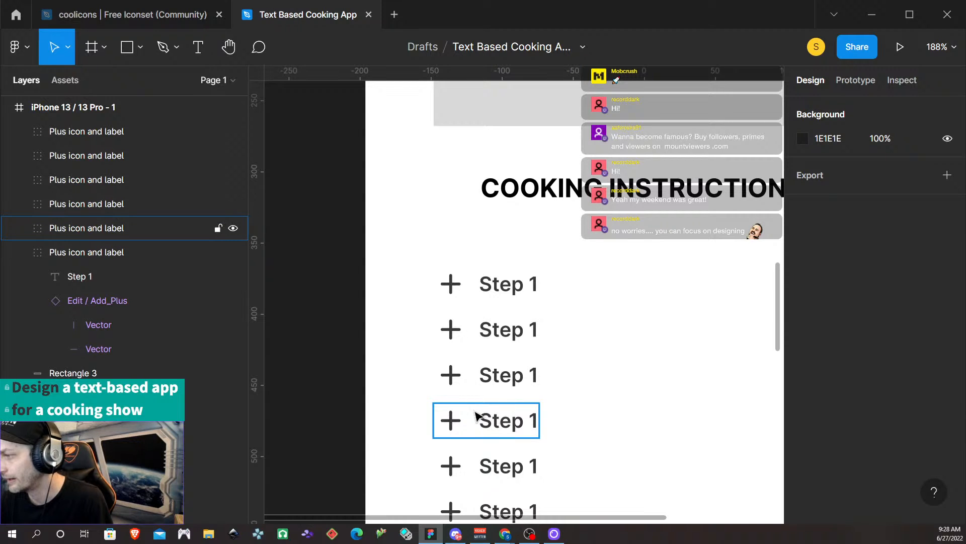
{"action": "scroll", "coordinate": [505, 374], "scroll_direction": "down", "scroll_amount": 5}
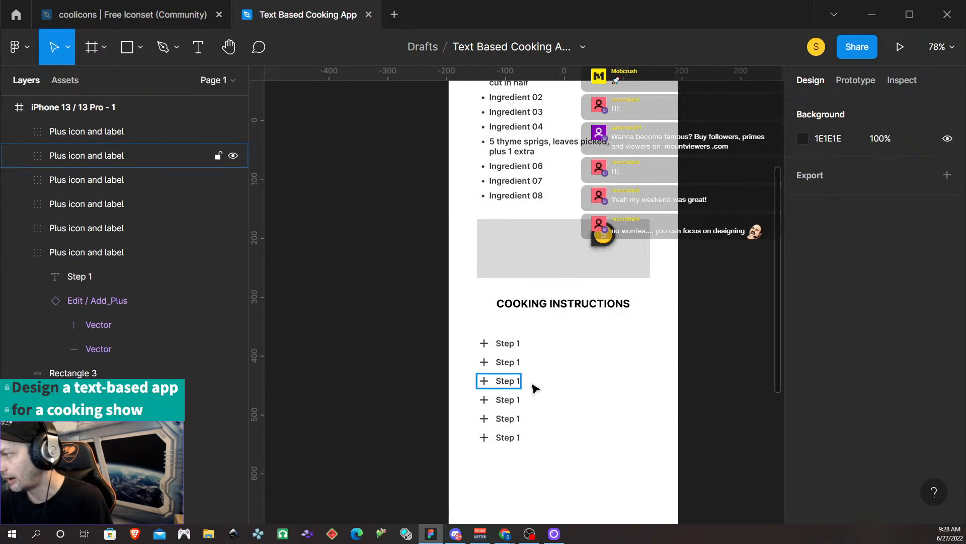
{"action": "scroll", "coordinate": [561, 431], "scroll_direction": "down", "scroll_amount": 1}
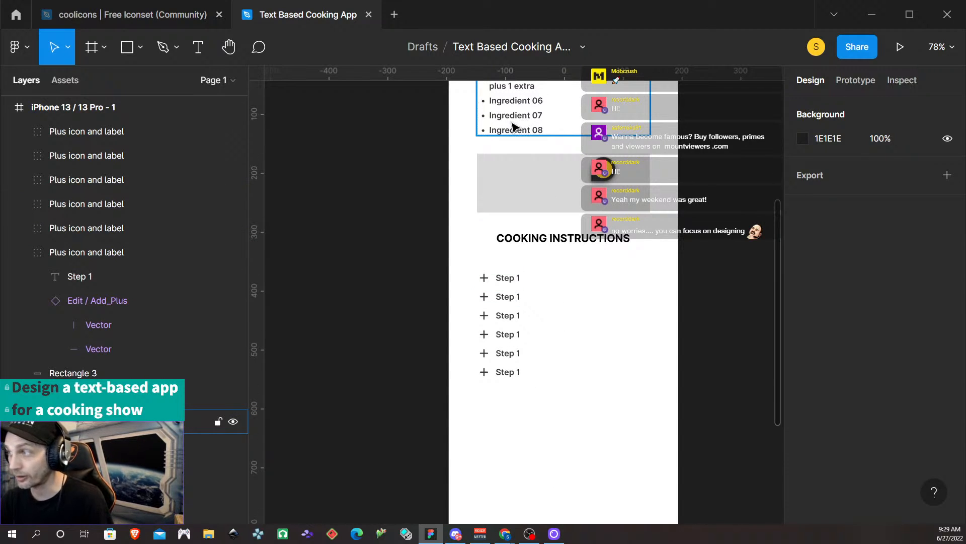
{"action": "scroll", "coordinate": [537, 351], "scroll_direction": "up", "scroll_amount": 5}
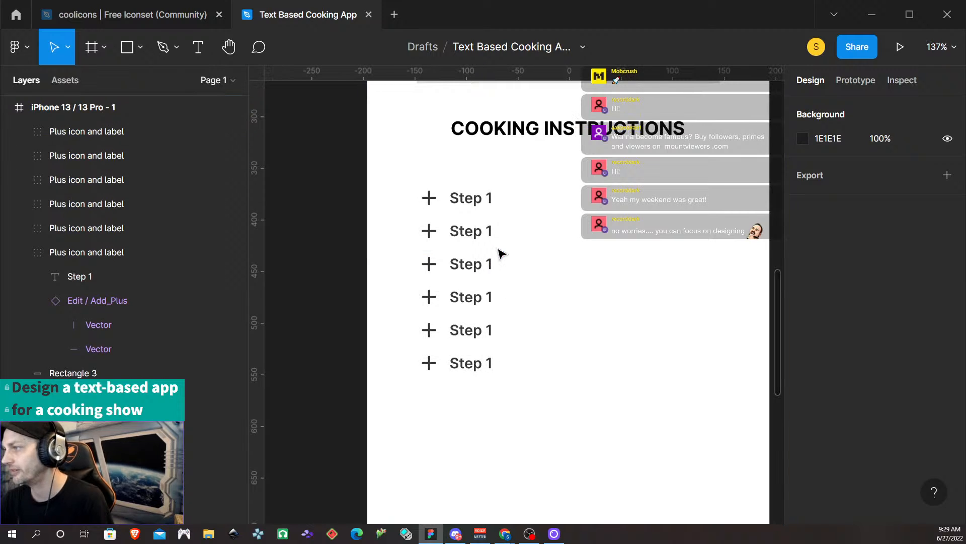
{"action": "scroll", "coordinate": [498, 255], "scroll_direction": "right", "scroll_amount": 2}
{"action": "scroll", "coordinate": [519, 281], "scroll_direction": "right", "scroll_amount": 1}
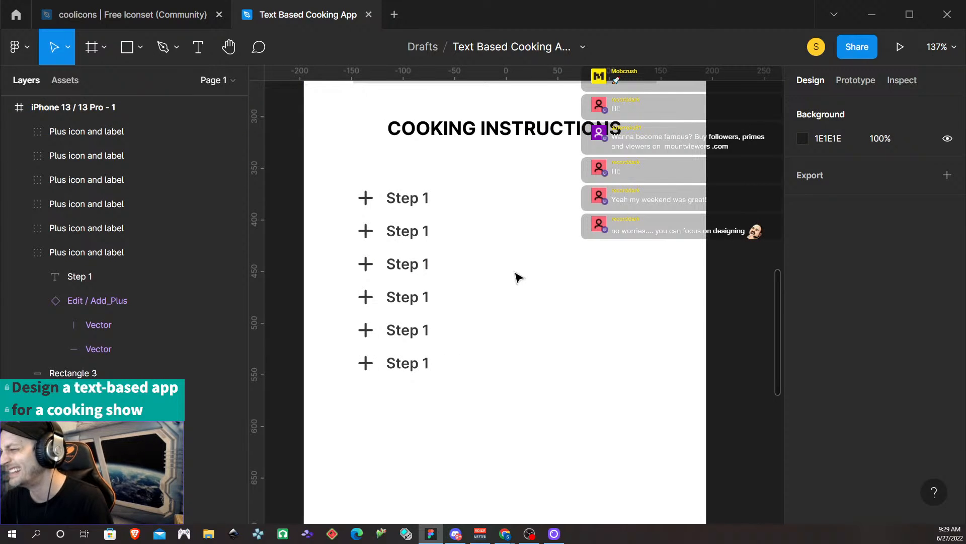
{"action": "scroll", "coordinate": [518, 277], "scroll_direction": "up", "scroll_amount": 2}
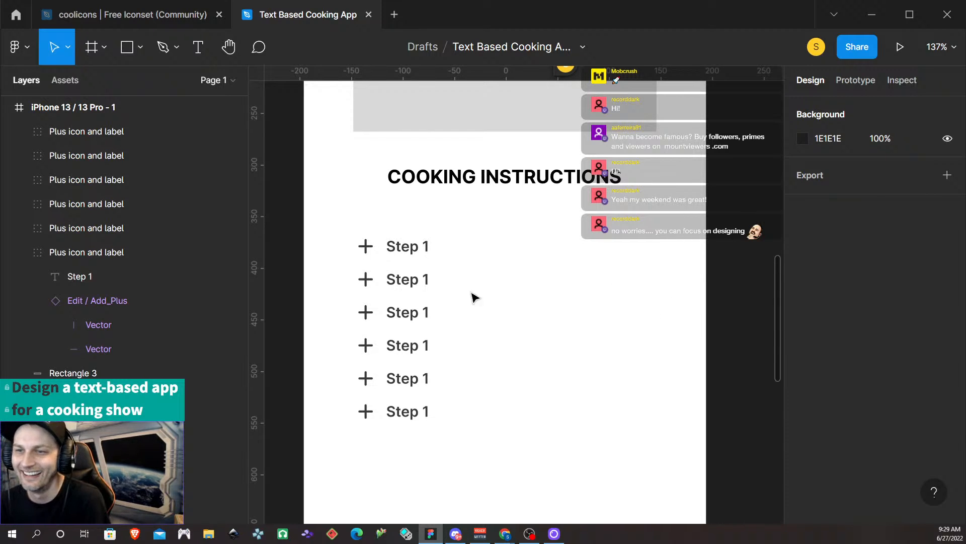
- Relabel the second and third rows under the cooking instructions heading as "Step 2" and "Step 3"
{"action": "left_click", "coordinate": [425, 283]}
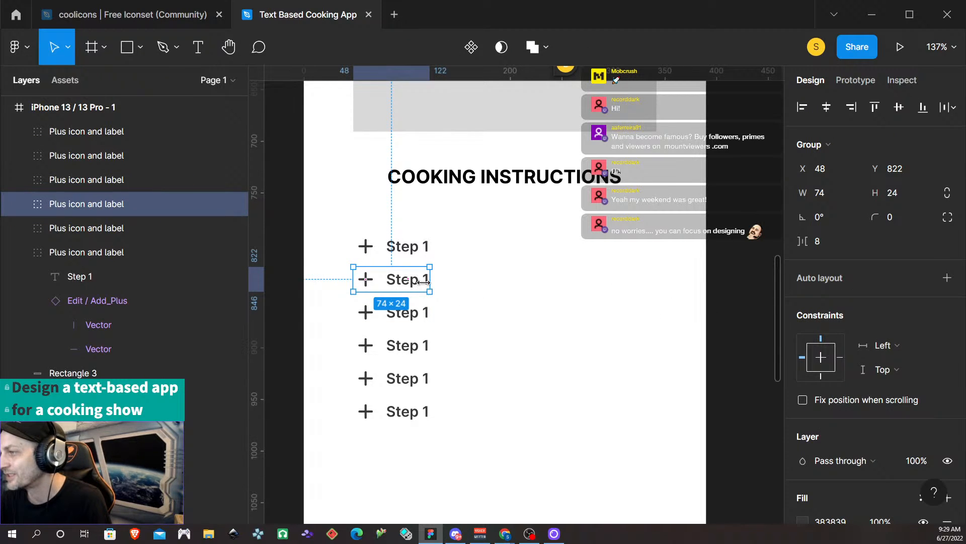
{"action": "double_click", "coordinate": [425, 288]}
{"action": "double_click", "coordinate": [425, 281]}
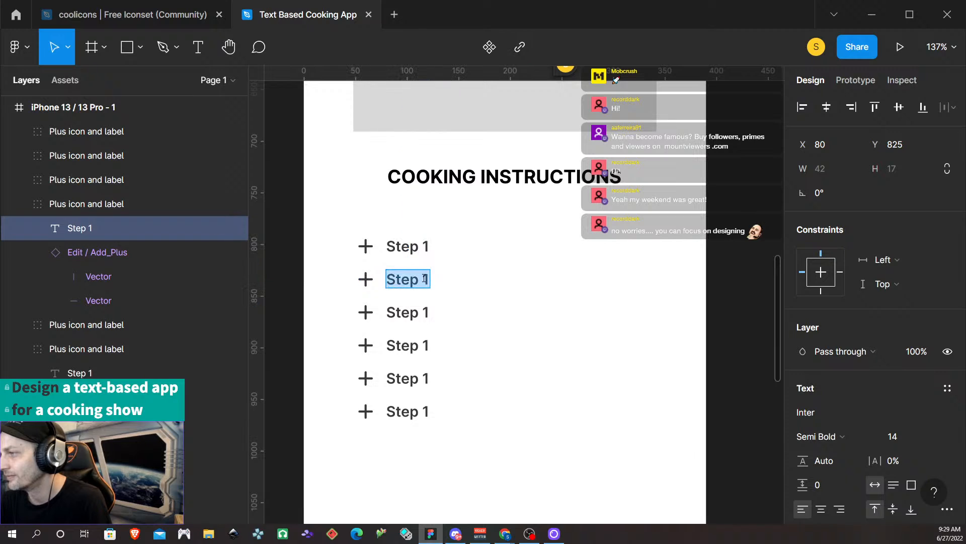
{"action": "left_click", "coordinate": [425, 278]}
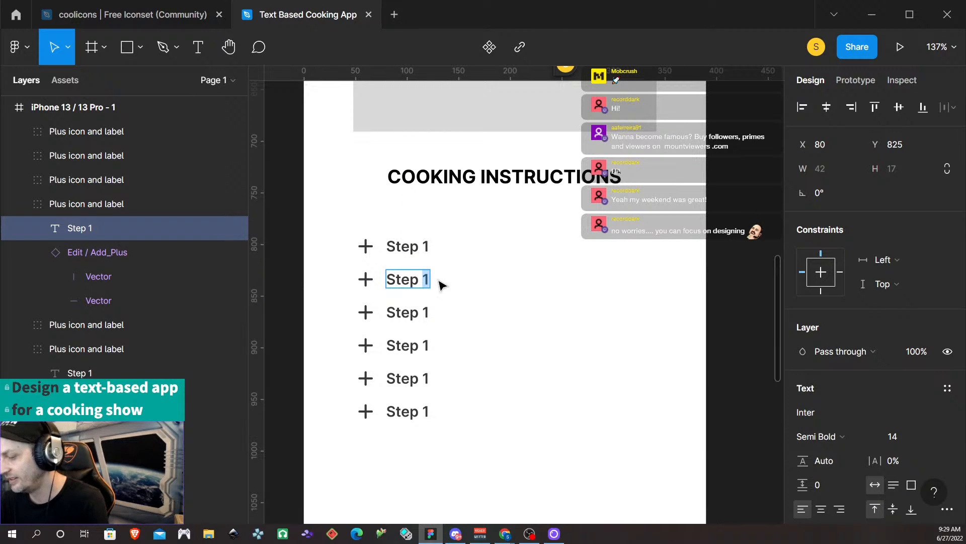
{"action": "type", "text": "2"}
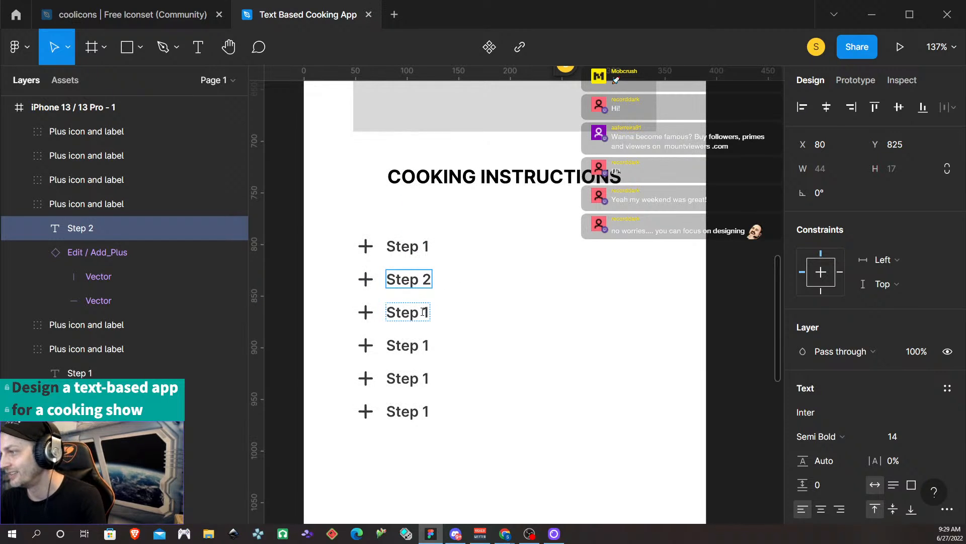
{"action": "double_click", "coordinate": [425, 312]}
{"action": "type", "text": "3"}
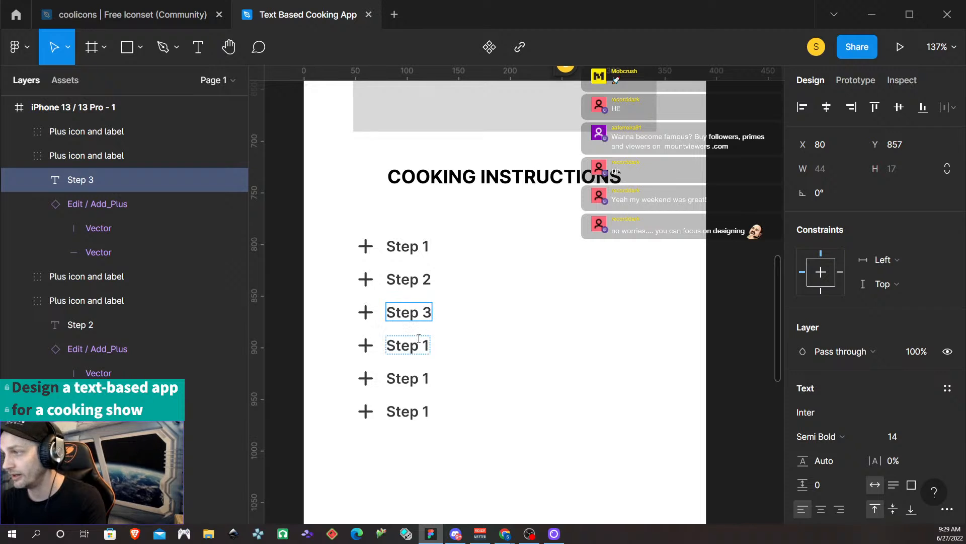
- Relabel the last three rows as "Step 4", "Step 5" and "Step 6"
{"action": "double_click", "coordinate": [427, 345]}
{"action": "left_click", "coordinate": [426, 345]}
{"action": "type", "text": "4"}
{"action": "double_click", "coordinate": [425, 378]}
{"action": "type", "text": "5"}
{"action": "double_click", "coordinate": [425, 411]}
{"action": "type", "text": "6"}
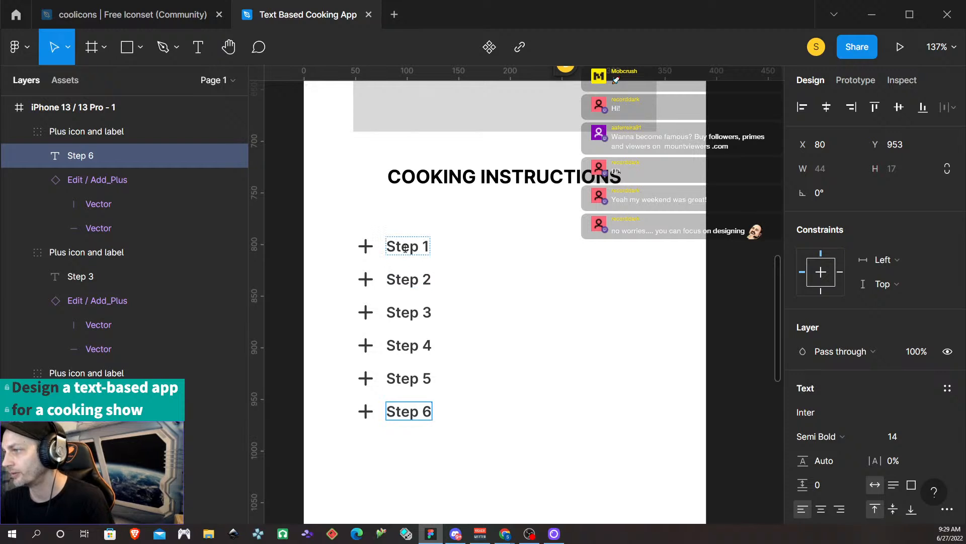
{"action": "key", "text": "Escape"}
- Set the text fill opacity of the Step 1 and Step 2 rows to 50%
{"action": "left_click", "coordinate": [421, 247]}
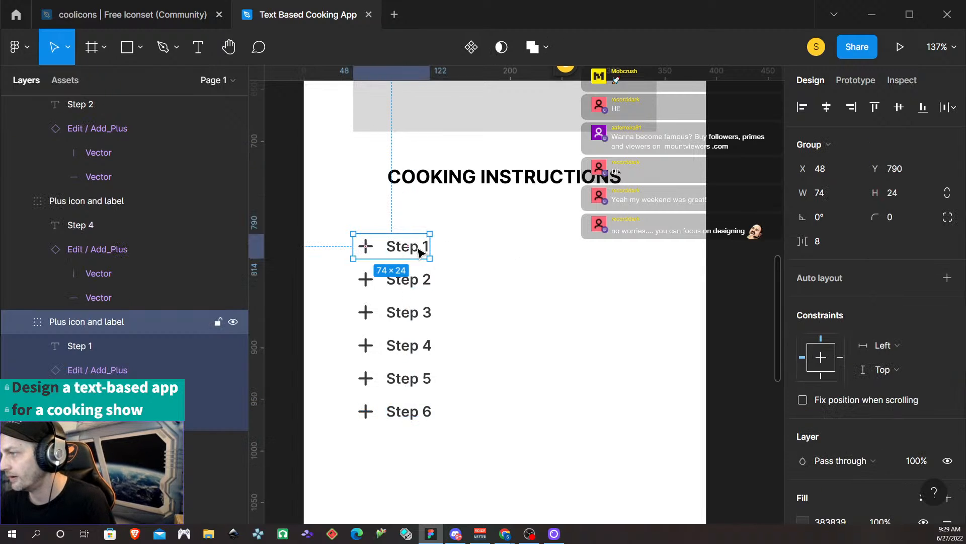
{"action": "left_click", "coordinate": [421, 280], "text": "shift"}
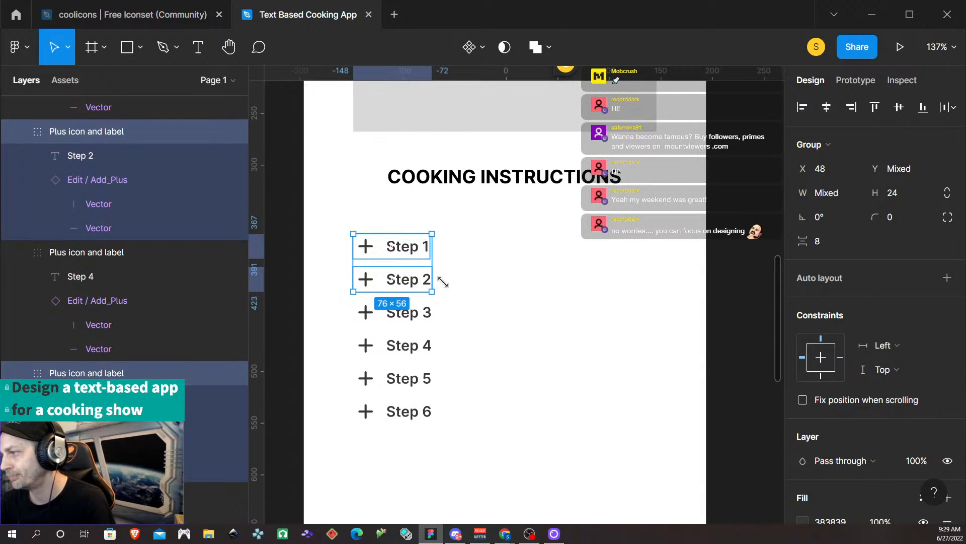
{"action": "scroll", "coordinate": [885, 412], "scroll_direction": "down", "scroll_amount": 3}
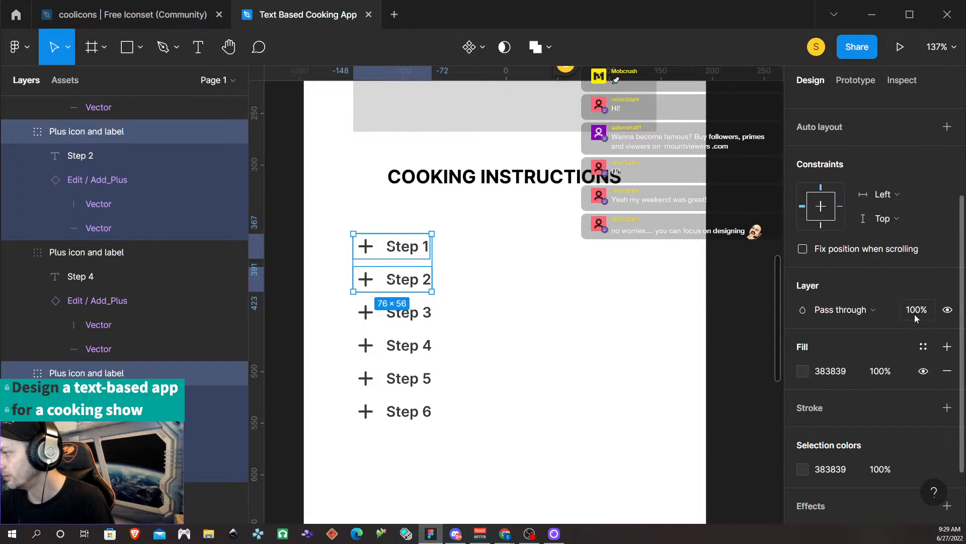
{"action": "left_click", "coordinate": [867, 338]}
{"action": "left_click", "coordinate": [878, 372]}
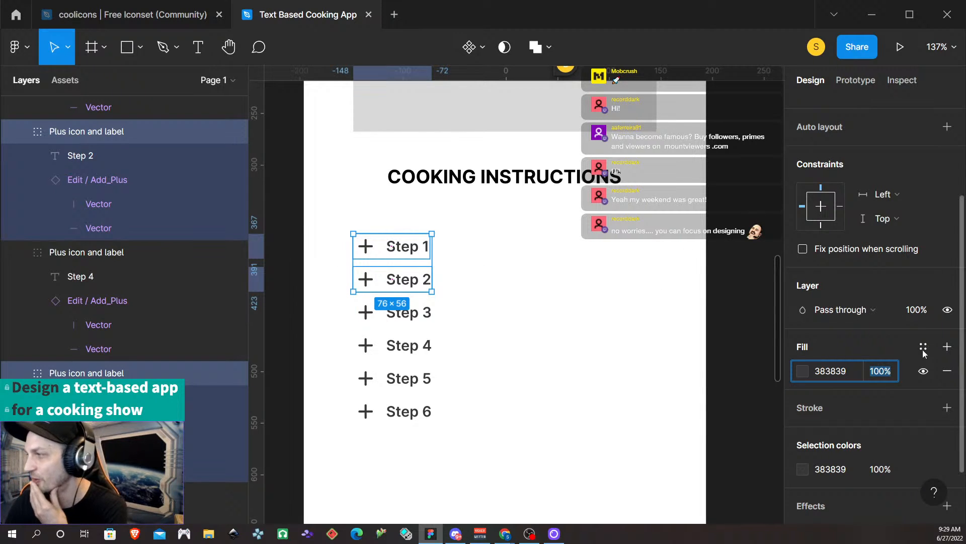
{"action": "type", "text": "50"}
{"action": "key", "text": "Return"}
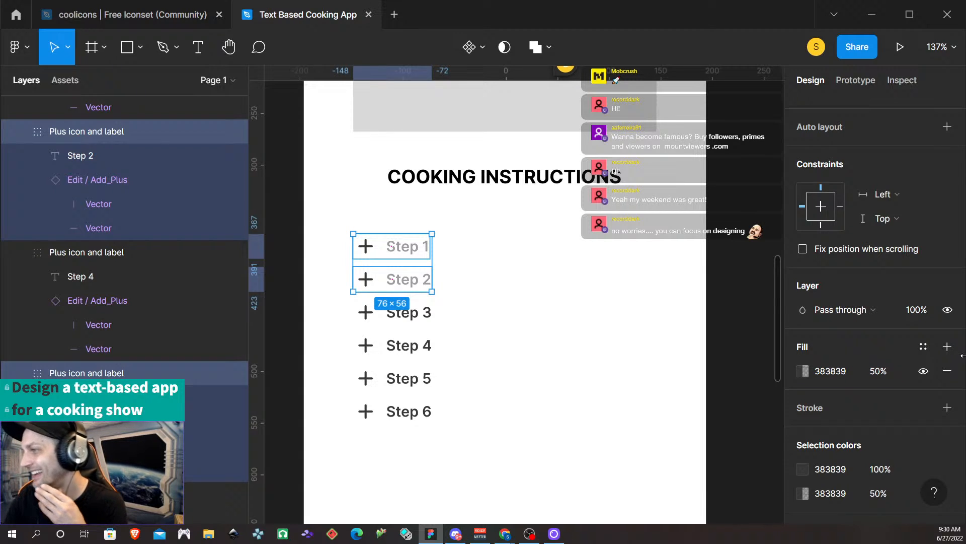
{"action": "left_click", "coordinate": [502, 283]}
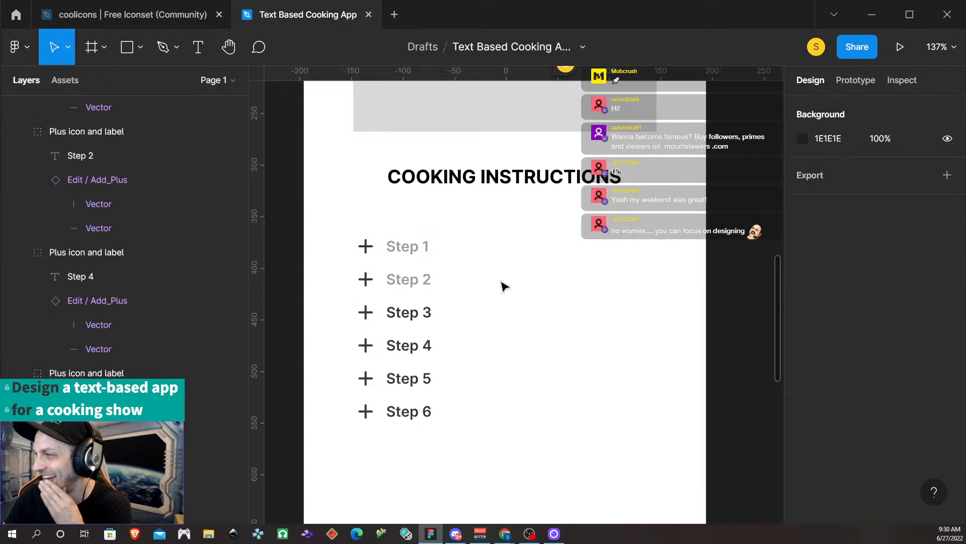
- Set the color opacity of the plus icon in the Step 1 row to 50%
{"action": "left_click", "coordinate": [366, 246]}
{"action": "left_click", "coordinate": [366, 246]}
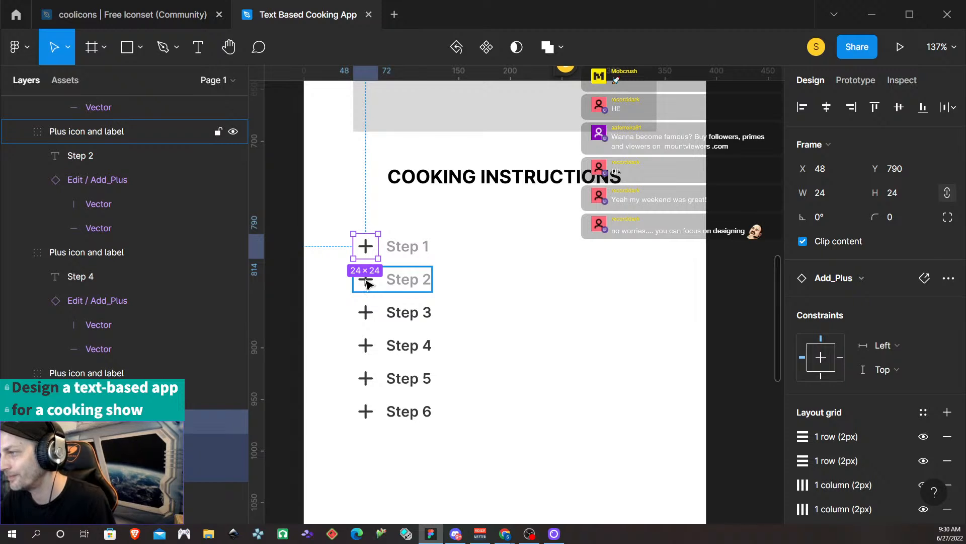
{"action": "scroll", "coordinate": [907, 391], "scroll_direction": "down", "scroll_amount": 5}
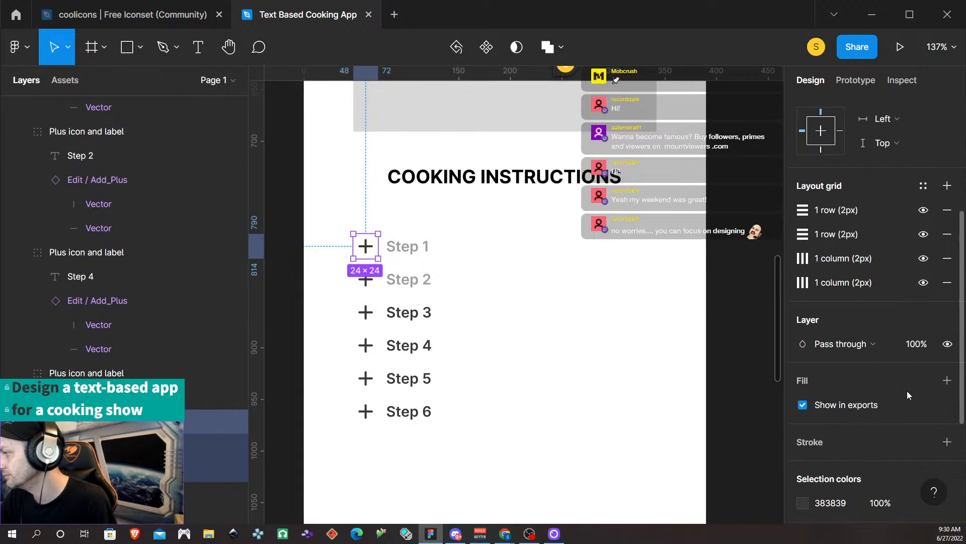
{"action": "scroll", "coordinate": [916, 380], "scroll_direction": "down", "scroll_amount": 3}
{"action": "left_click", "coordinate": [880, 353]}
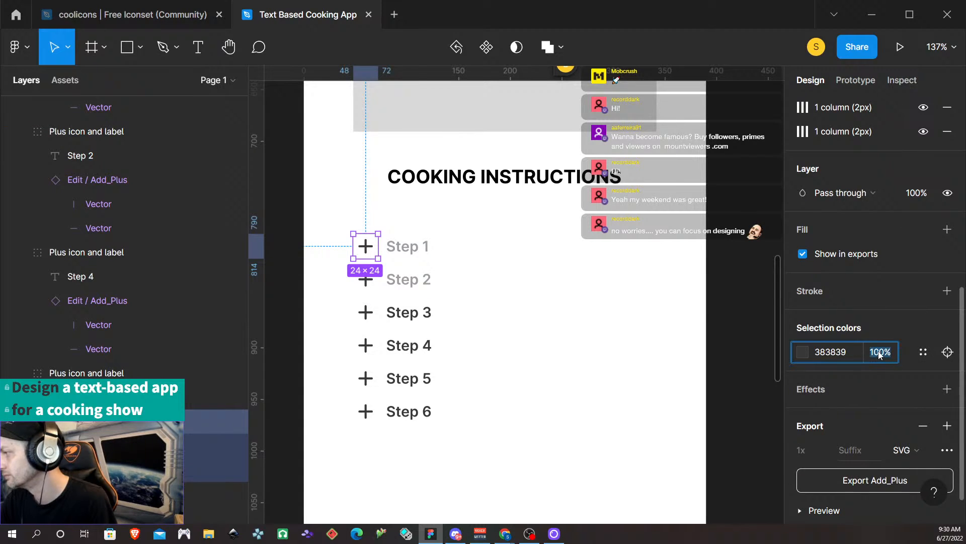
{"action": "type", "text": "50"}
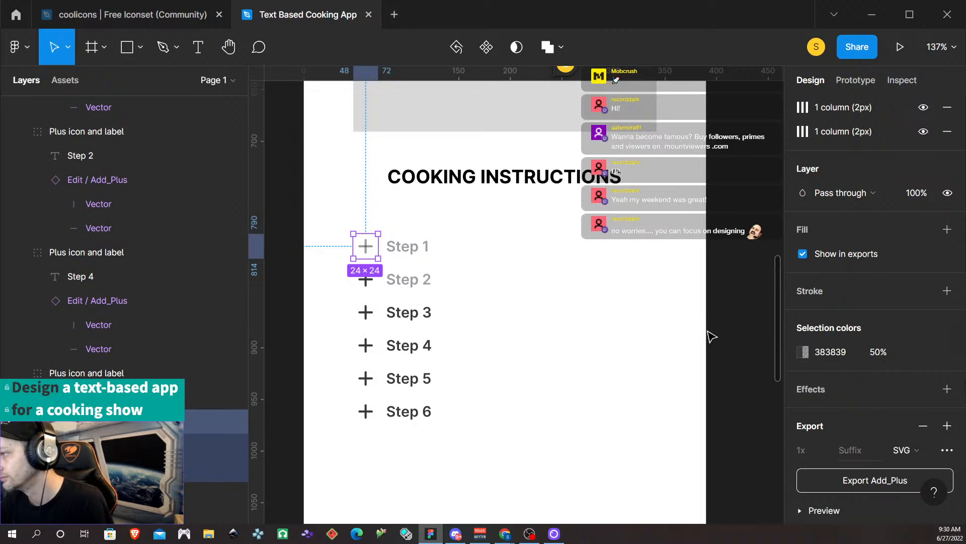
{"action": "left_click", "coordinate": [660, 300]}
- Set the color opacity of the plus icon in the Step 2 row to 50%
{"action": "left_click", "coordinate": [366, 280]}
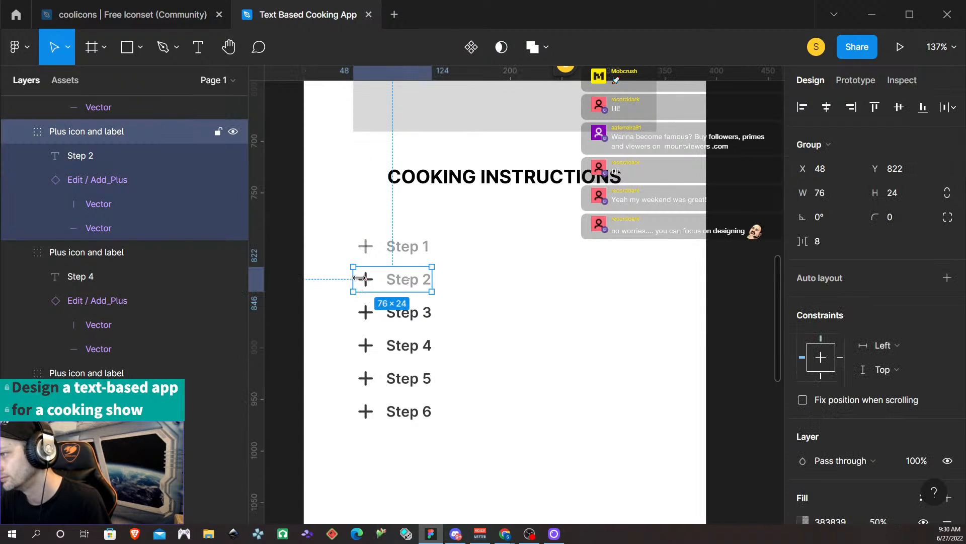
{"action": "left_click", "coordinate": [367, 280]}
{"action": "scroll", "coordinate": [860, 388], "scroll_direction": "down", "scroll_amount": 6}
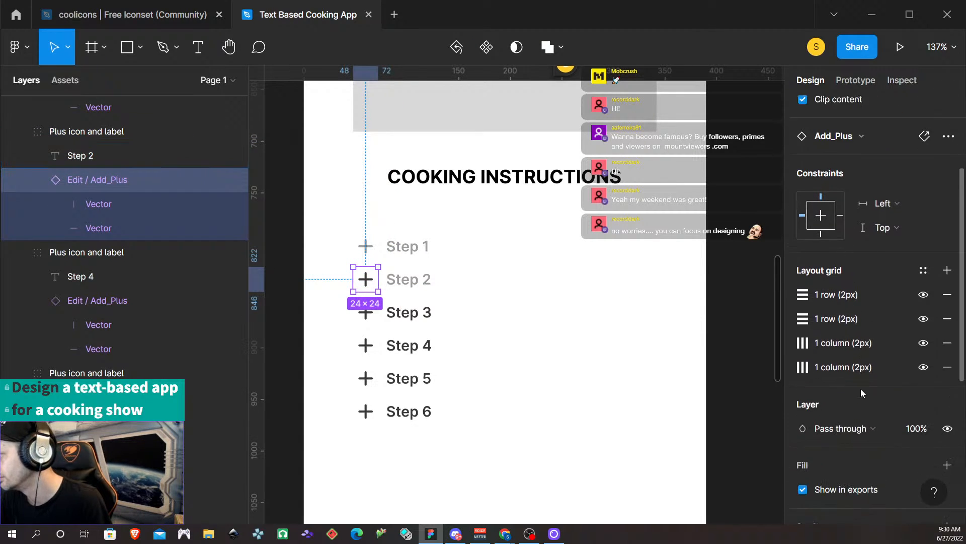
{"action": "left_click", "coordinate": [881, 430]}
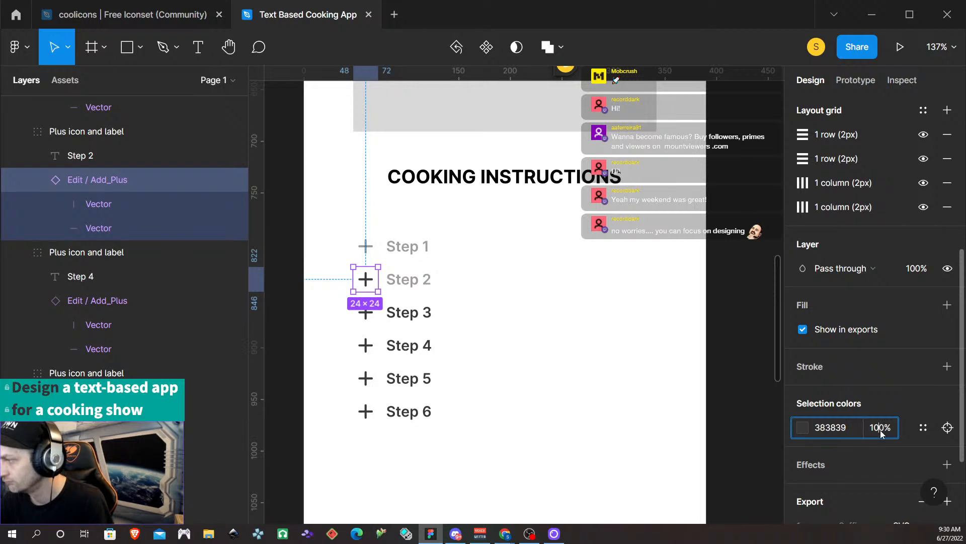
{"action": "type", "text": "50"}
{"action": "key", "text": "Return"}
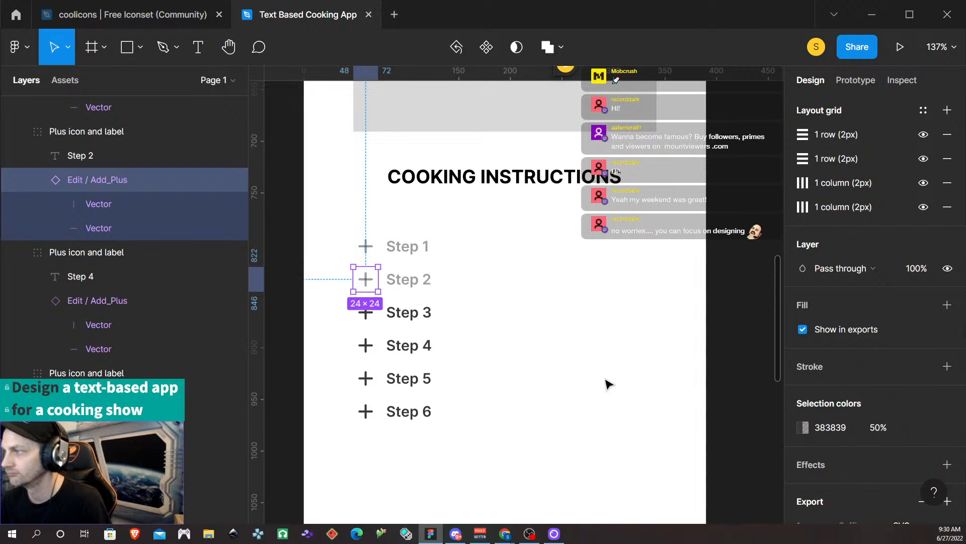
{"action": "left_click", "coordinate": [583, 396]}
- Group all six step rows, Step 1 through Step 6, into a single group
{"action": "scroll", "coordinate": [537, 339], "scroll_direction": "down", "scroll_amount": 3}
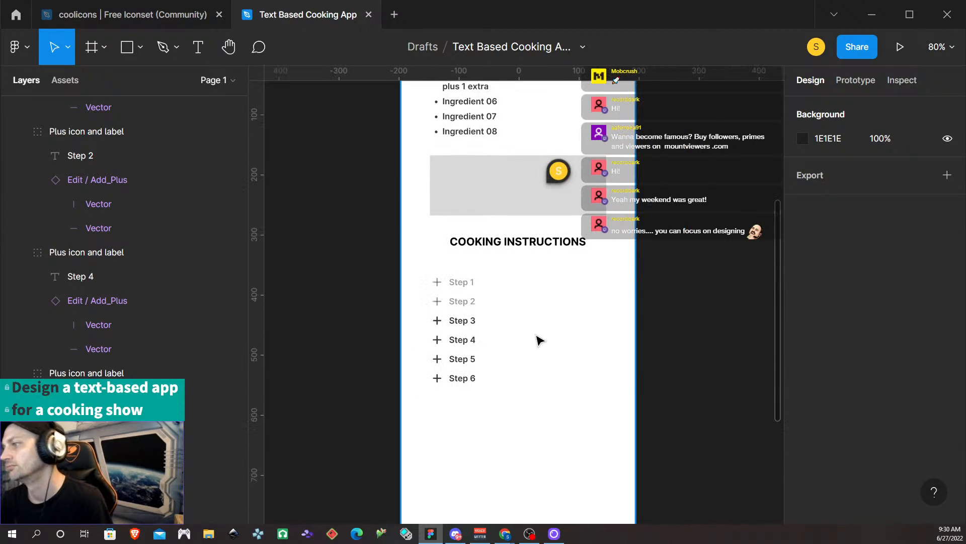
{"action": "scroll", "coordinate": [537, 338], "scroll_direction": "up", "scroll_amount": 3}
{"action": "scroll", "coordinate": [532, 345], "scroll_direction": "right", "scroll_amount": 2}
{"action": "scroll", "coordinate": [524, 350], "scroll_direction": "left", "scroll_amount": 2}
{"action": "scroll", "coordinate": [523, 350], "scroll_direction": "right", "scroll_amount": 2}
{"action": "left_click", "coordinate": [362, 314]}
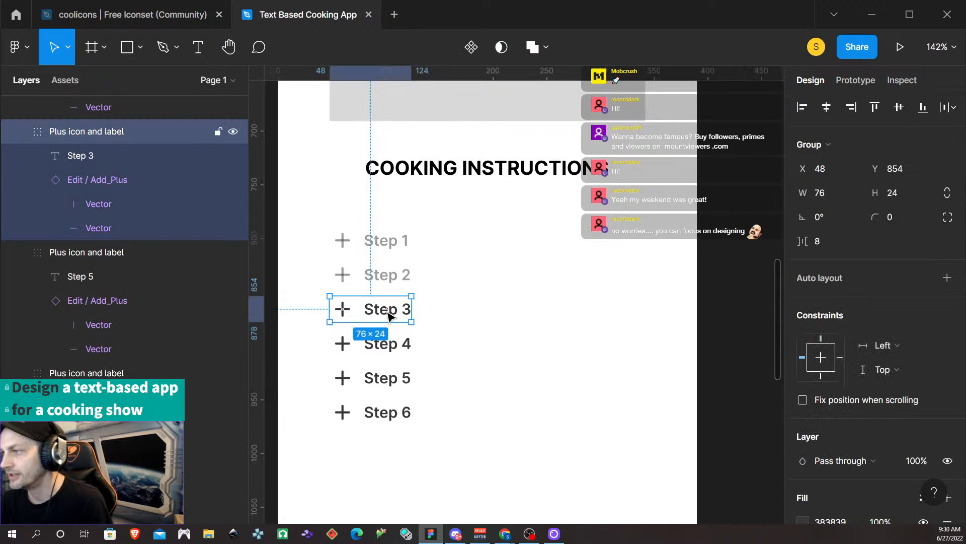
{"action": "left_click", "coordinate": [381, 241]}
{"action": "left_click", "coordinate": [384, 272], "text": "shift"}
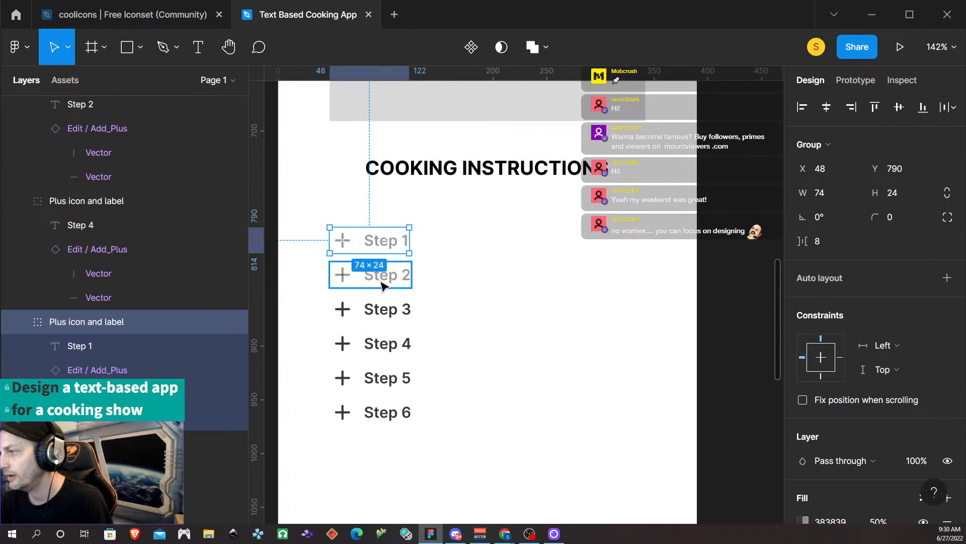
{"action": "left_click", "coordinate": [385, 308], "text": "shift"}
{"action": "left_click", "coordinate": [387, 348], "text": "shift"}
{"action": "left_click", "coordinate": [390, 378], "text": "shift"}
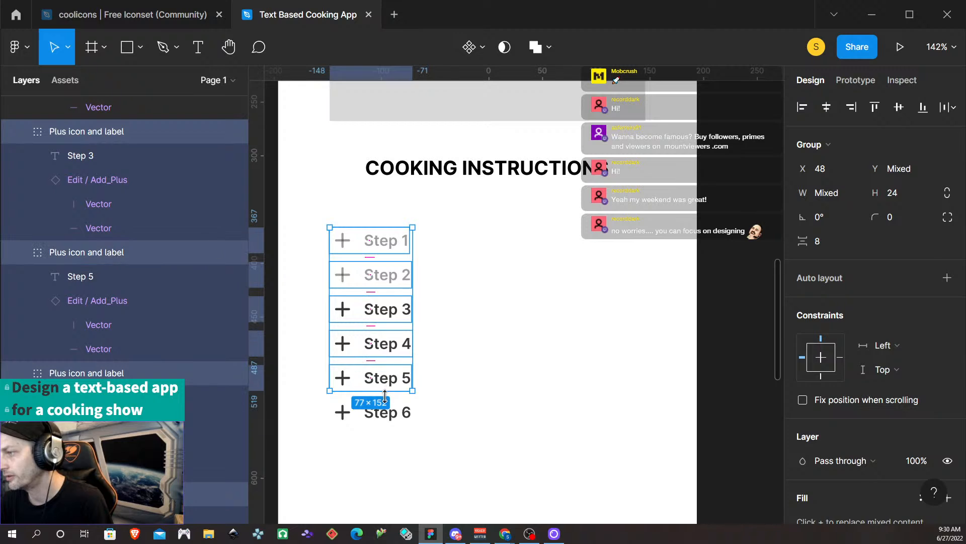
{"action": "left_click", "coordinate": [393, 414], "text": "shift"}
{"action": "key", "text": "ctrl+g"}
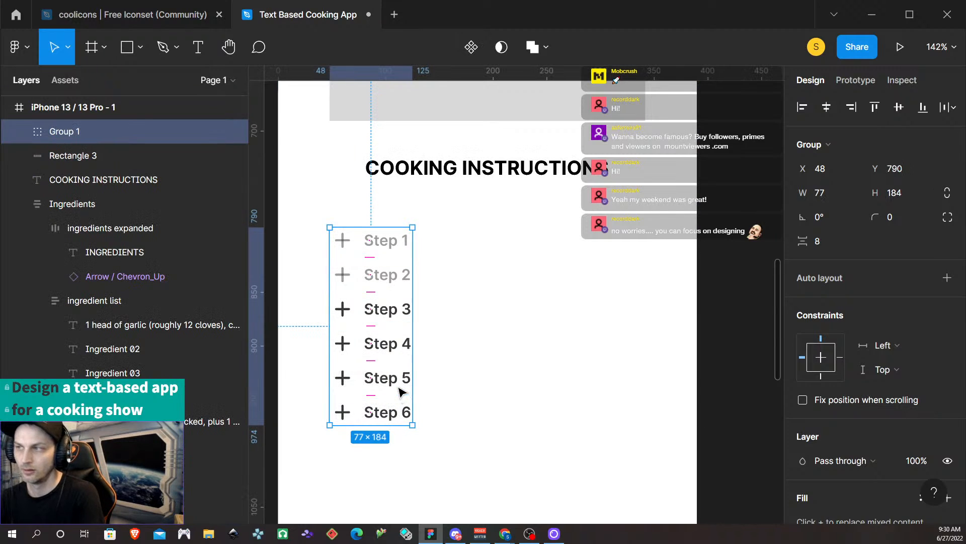
- Rename the new group containing the six step rows as "instruction list"
{"action": "double_click", "coordinate": [69, 131]}
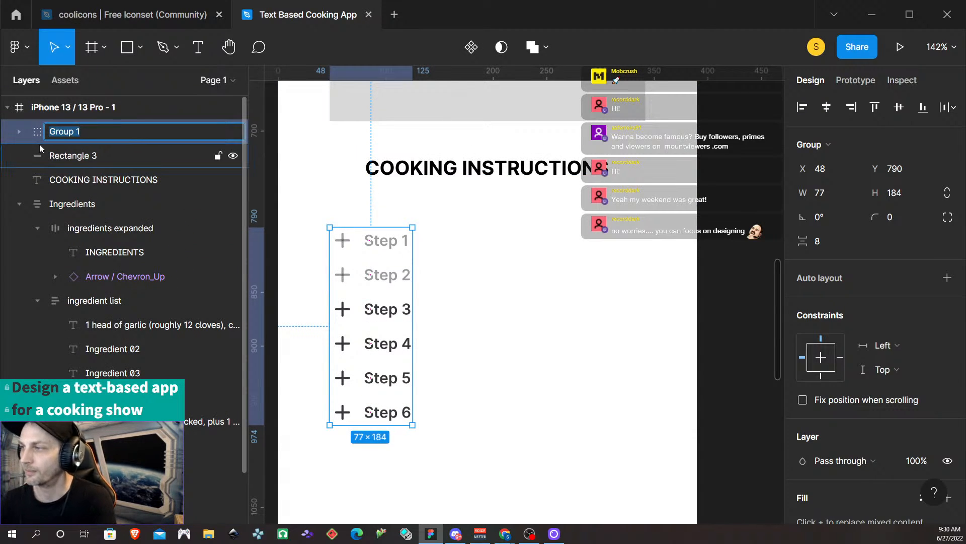
{"action": "key", "text": "BackSpace"}
{"action": "type", "text": "instruction list"}
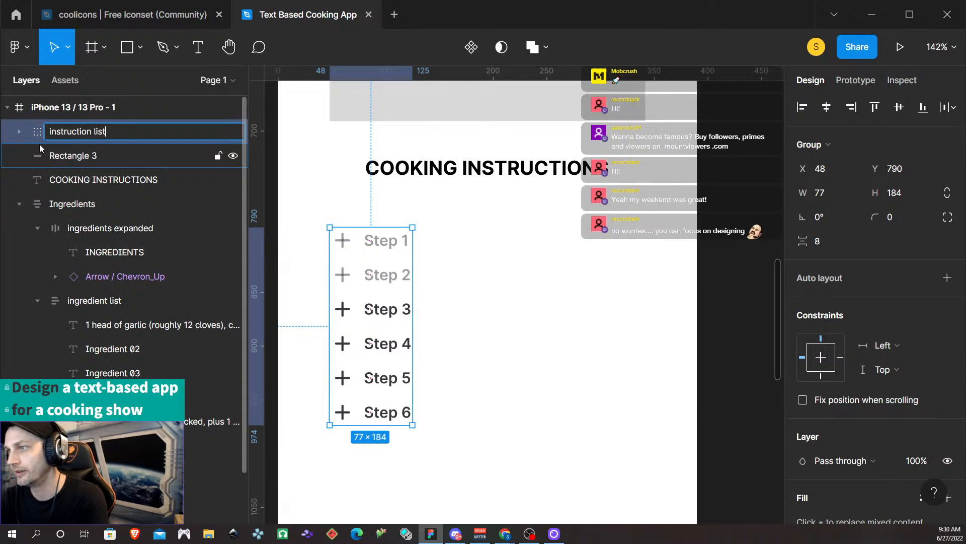
{"action": "key", "text": "Return"}
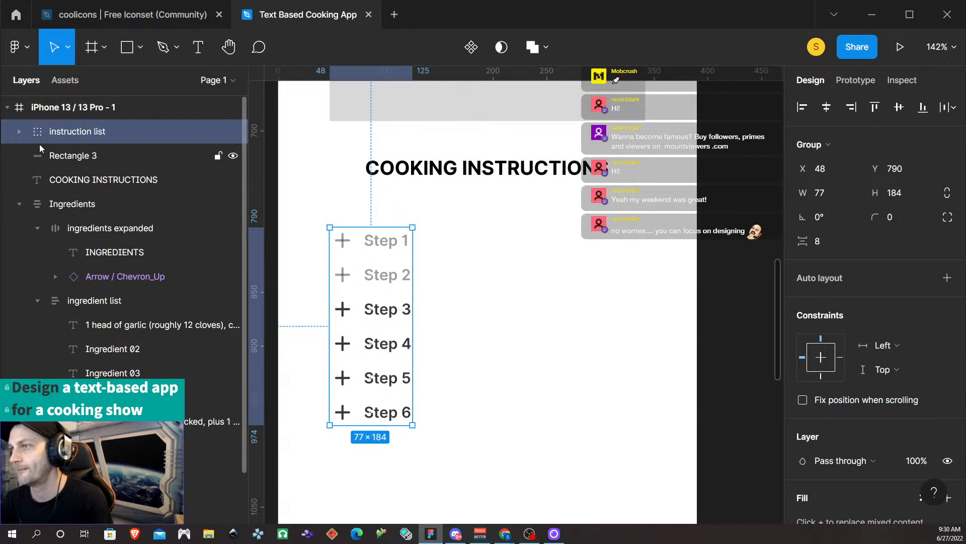
- Apply auto layout to the instruction list and give it a fixed width of 294, matching the grey rectangle above
{"action": "left_click", "coordinate": [948, 279]}
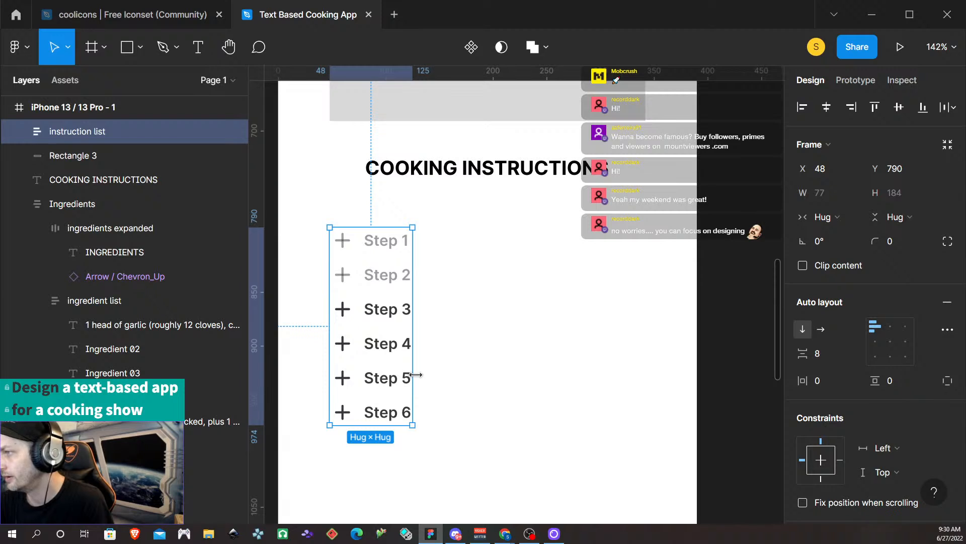
{"action": "left_click", "coordinate": [839, 221]}
{"action": "left_click", "coordinate": [857, 200]}
{"action": "left_click", "coordinate": [829, 192]}
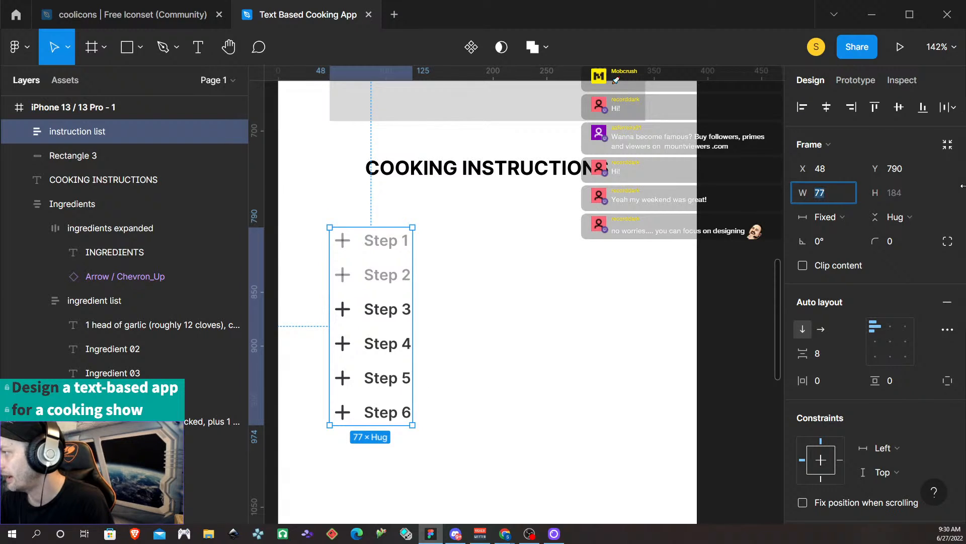
{"action": "type", "text": "29"}
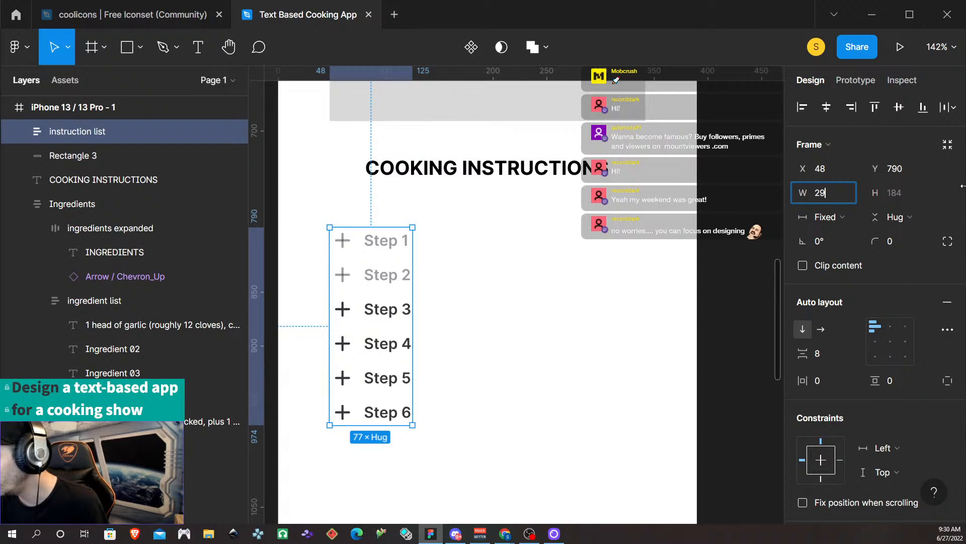
{"action": "type", "text": "4"}
{"action": "key", "text": "Return"}
{"action": "left_click", "coordinate": [456, 96]}
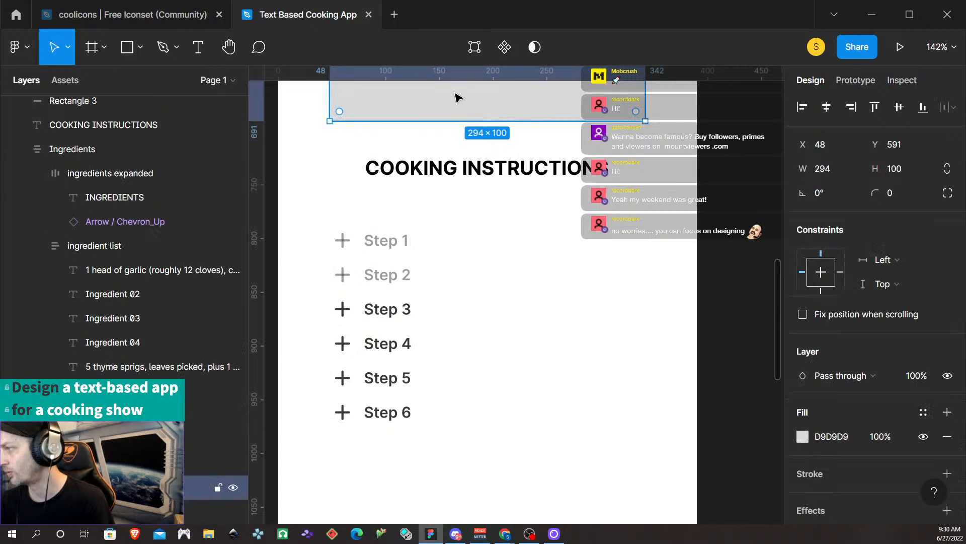
{"action": "left_click", "coordinate": [479, 298]}
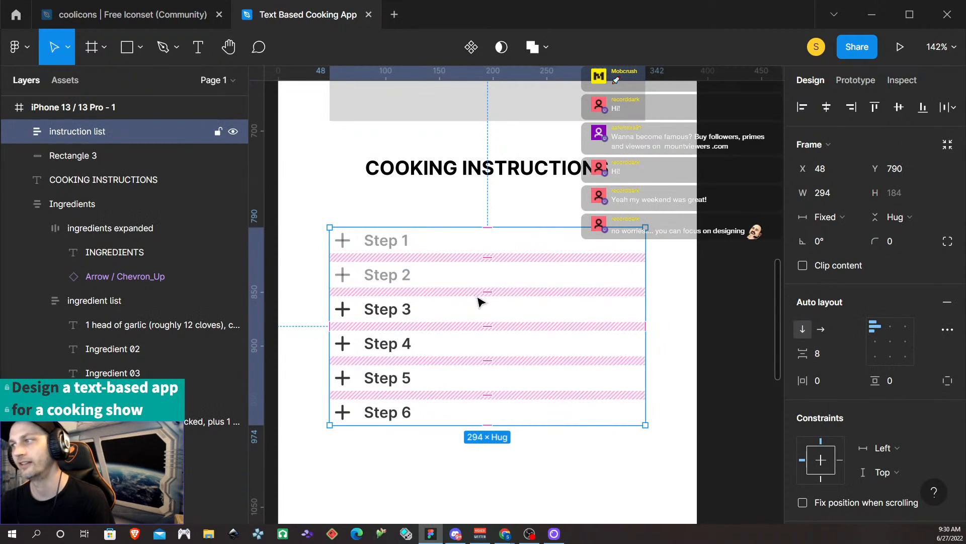
{"action": "left_click", "coordinate": [674, 341]}
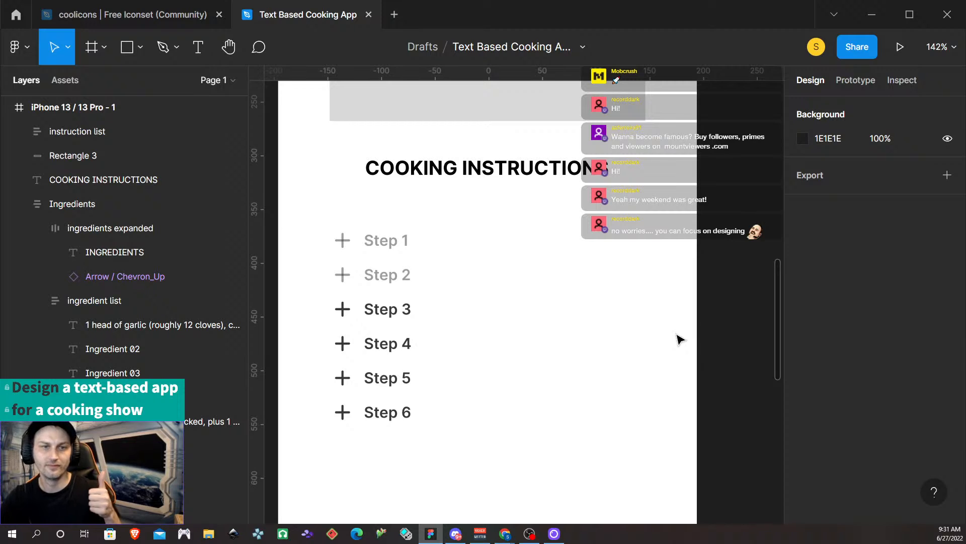
{"action": "left_click", "coordinate": [636, 338]}
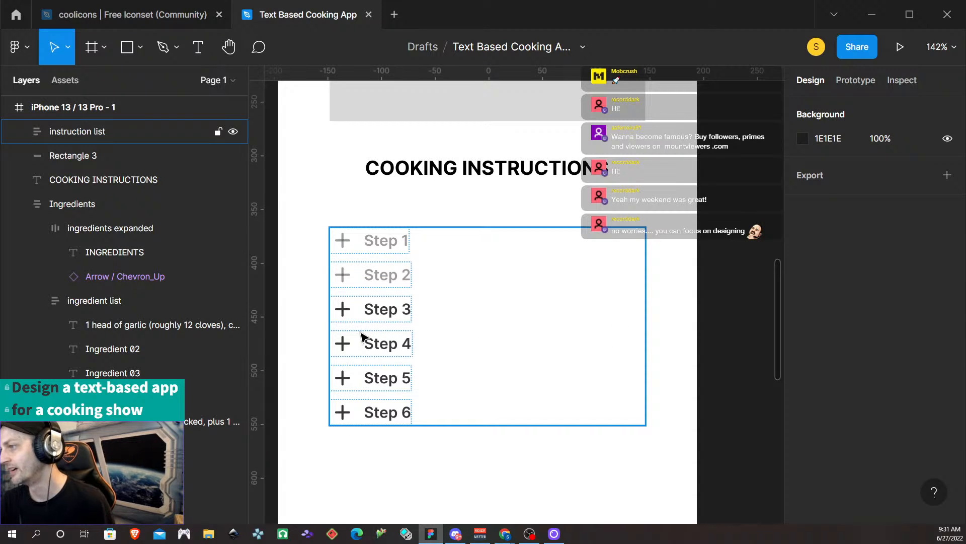
- Try to widen the Step 3 row in the instruction list to about 182
{"action": "left_click", "coordinate": [403, 317]}
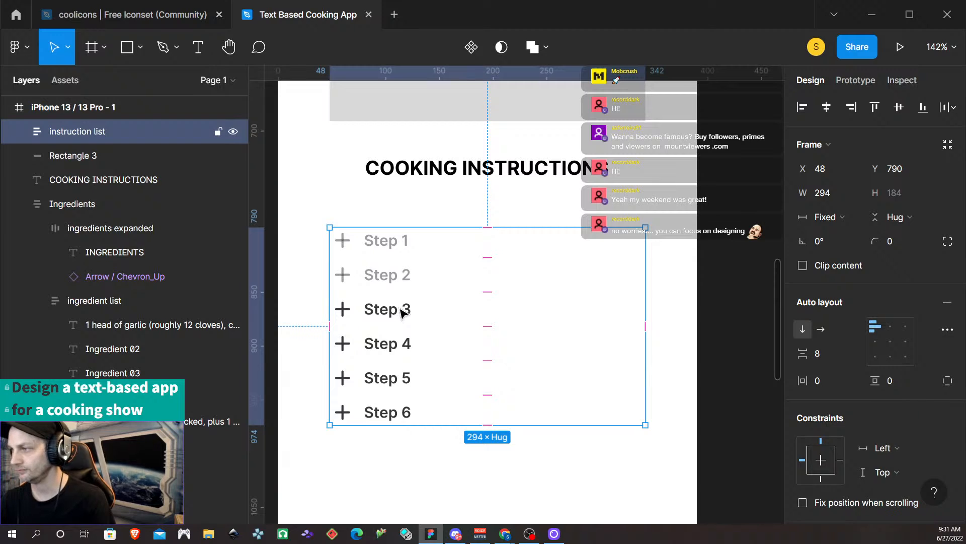
{"action": "left_click", "coordinate": [403, 312]}
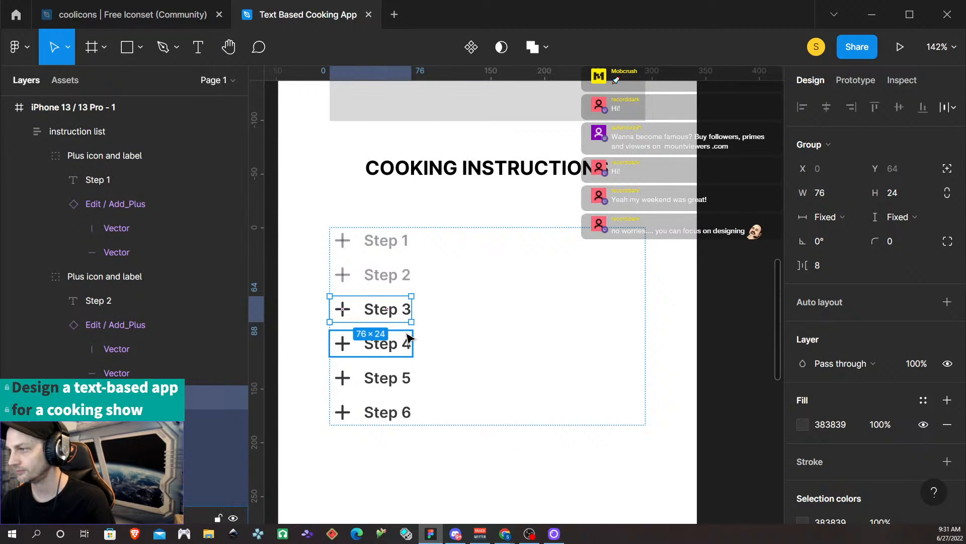
{"action": "scroll", "coordinate": [403, 335], "scroll_direction": "down", "scroll_amount": 2}
{"action": "scroll", "coordinate": [394, 324], "scroll_direction": "up", "scroll_amount": 1}
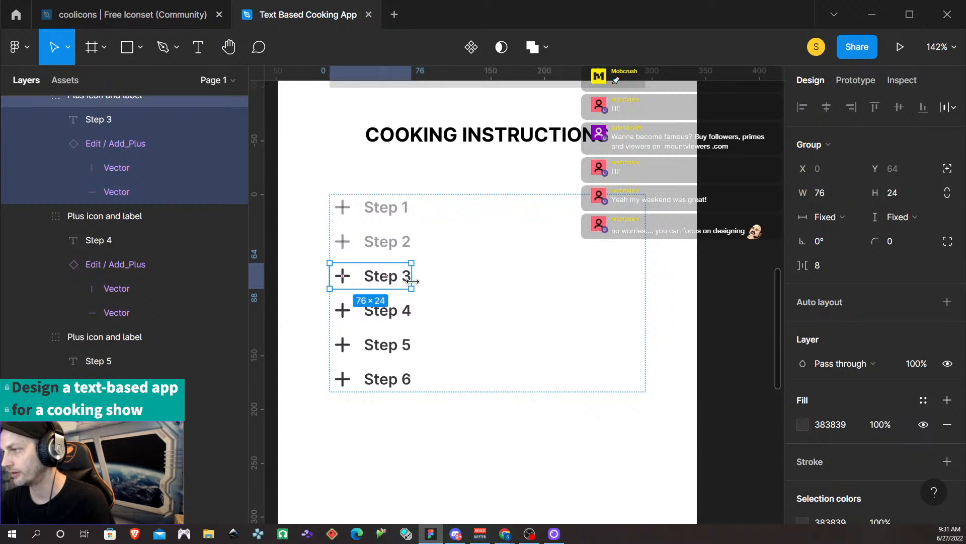
{"action": "left_click_drag", "start_coordinate": [413, 281], "coordinate": [525, 282]}
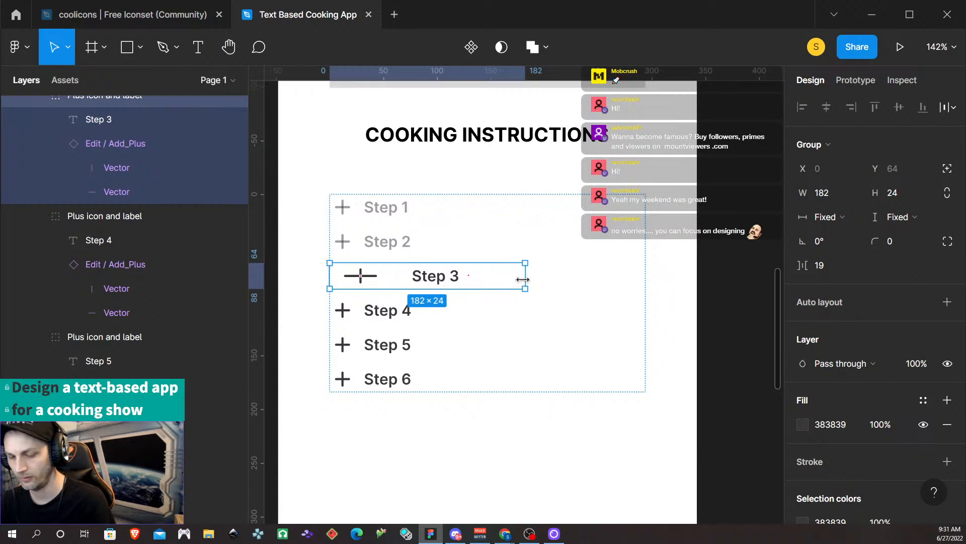
{"action": "key", "text": "ctrl+z"}
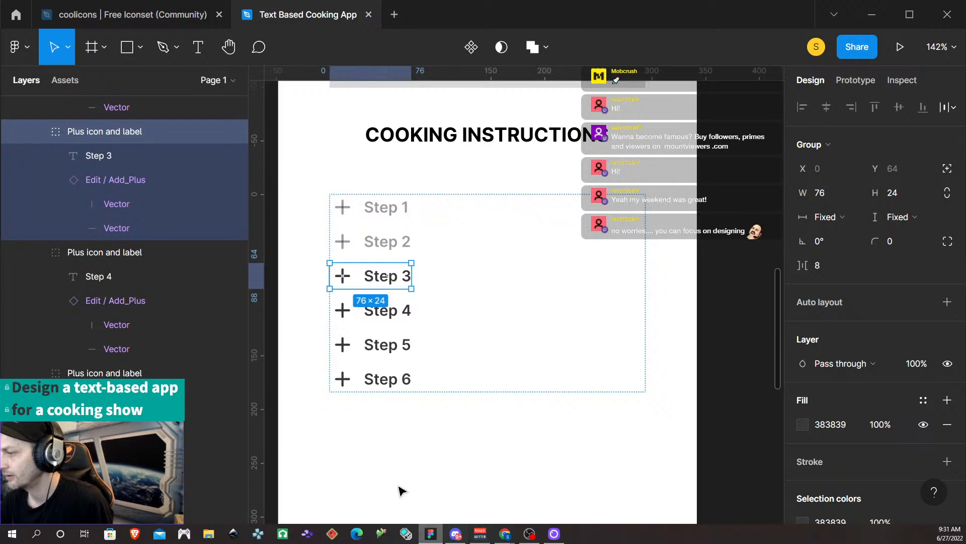
- Rename the Step 3 row's "Plus icon and label" group as "STEP 3"
{"action": "double_click", "coordinate": [80, 132]}
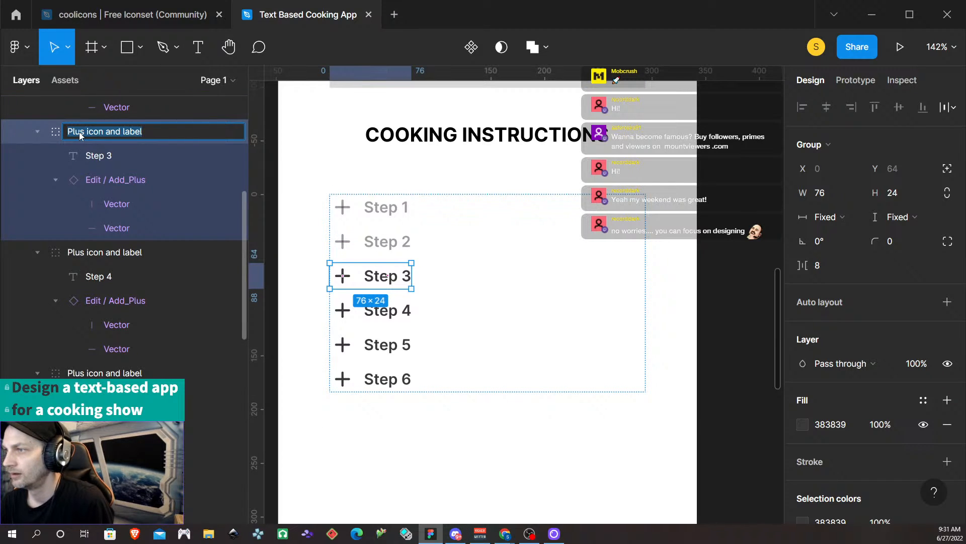
{"action": "type", "text": "STE"}
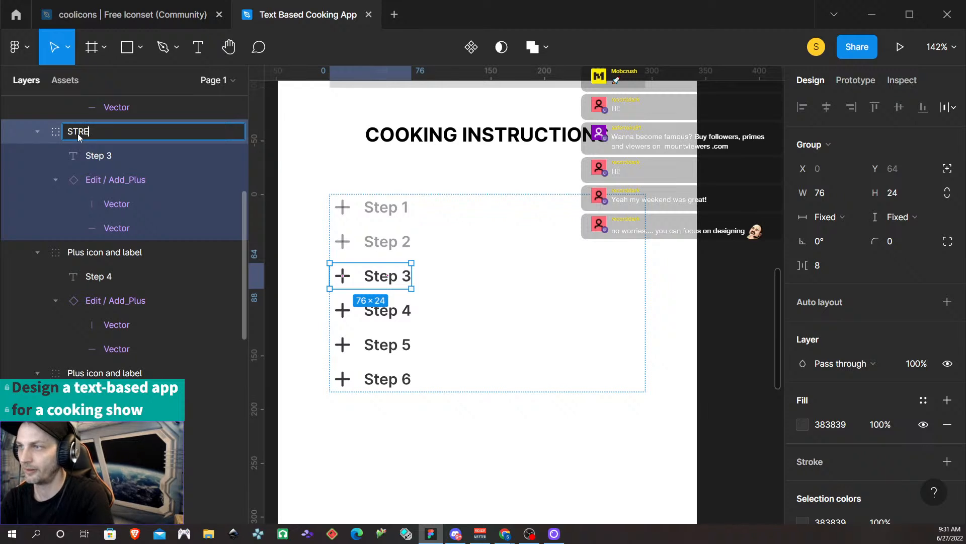
{"action": "type", "text": "P 3"}
{"action": "key", "text": "Return"}
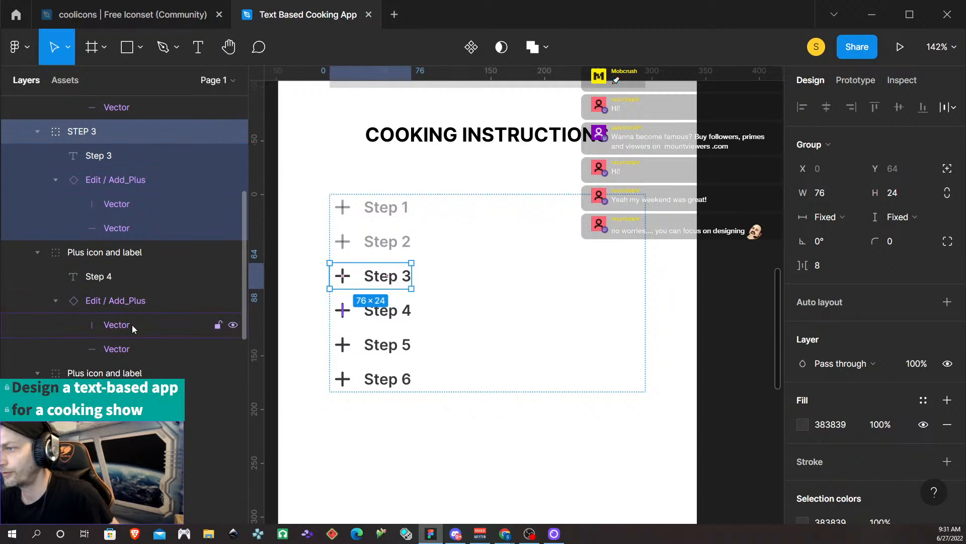
- Collapse the five remaining "Plus icon and label" groups in the layer list and clear the selection
{"action": "left_click", "coordinate": [37, 252]}
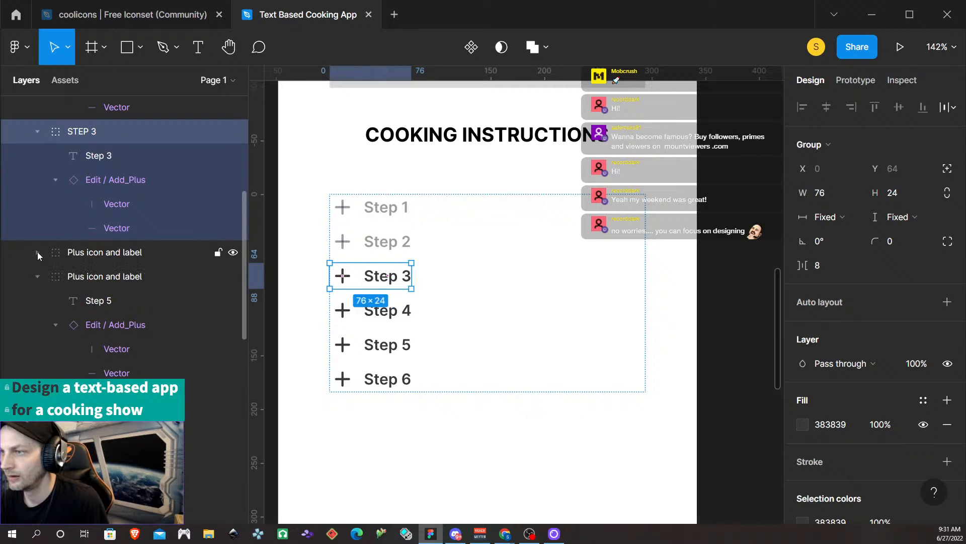
{"action": "left_click", "coordinate": [37, 276], "text": "alt"}
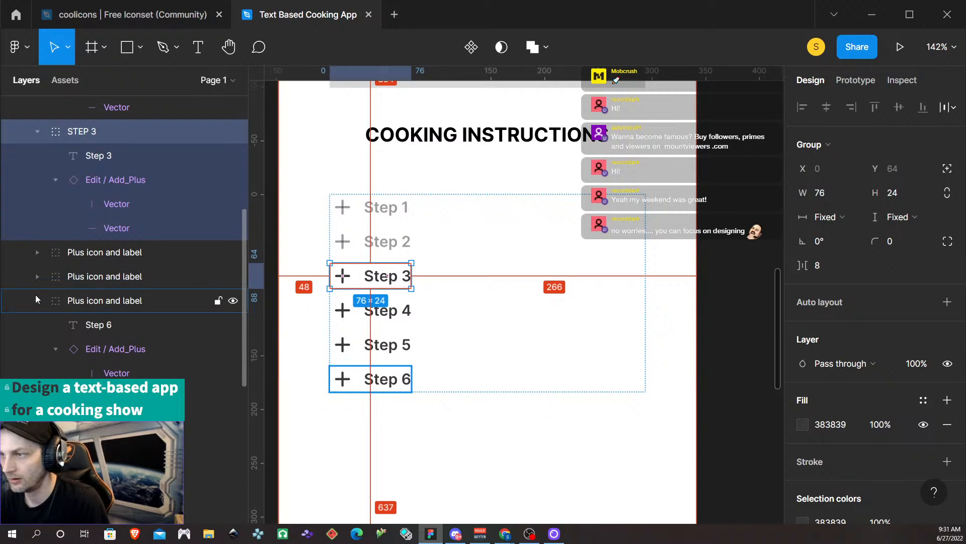
{"action": "left_click", "coordinate": [37, 300], "text": "alt"}
{"action": "scroll", "coordinate": [41, 141], "scroll_direction": "up", "scroll_amount": 2}
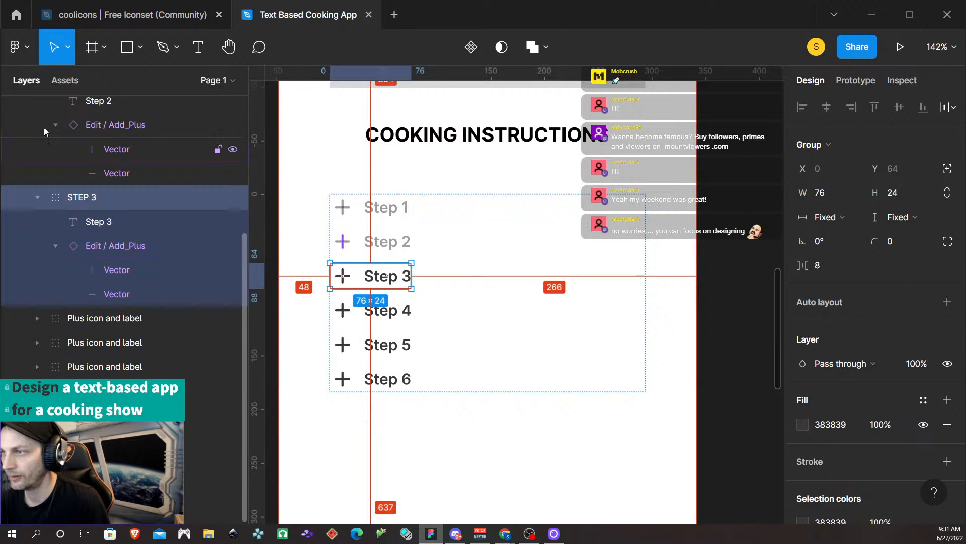
{"action": "scroll", "coordinate": [28, 166], "scroll_direction": "up", "scroll_amount": 3}
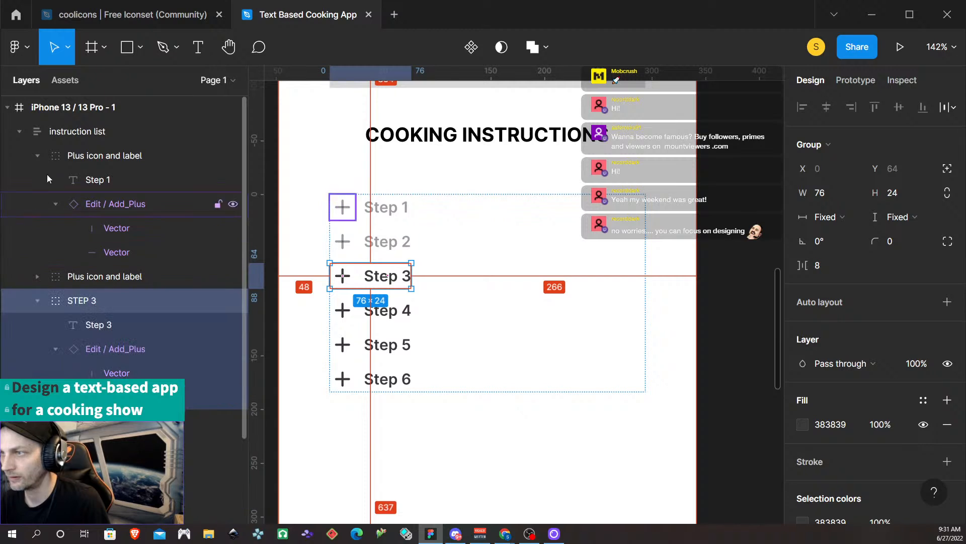
{"action": "left_click", "coordinate": [37, 155], "text": "alt"}
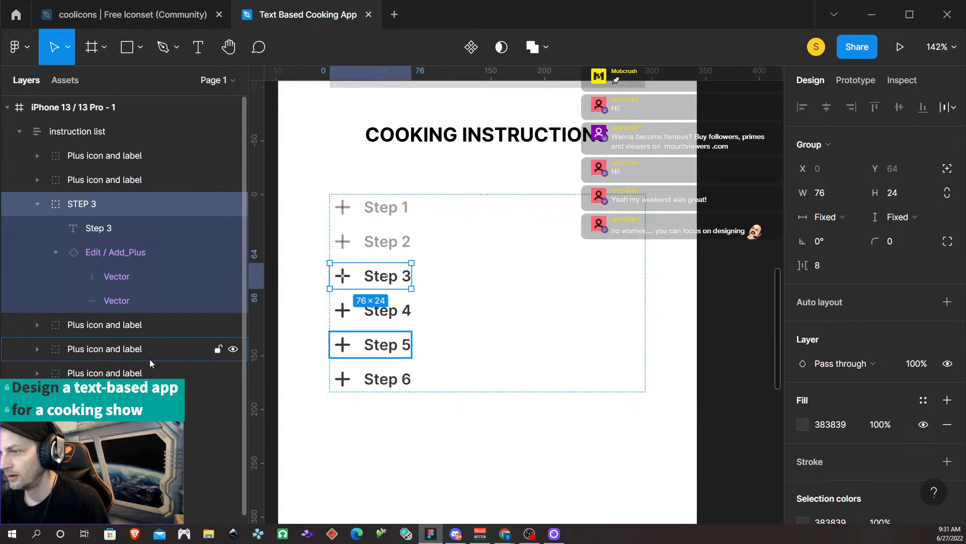
{"action": "left_click", "coordinate": [449, 440]}
- Paste a copy of the "5 thyme sprigs, leaves picked, plus 1 extra" text in the empty area below the steps, at X 80
{"action": "scroll", "coordinate": [398, 263], "scroll_direction": "up", "scroll_amount": 6}
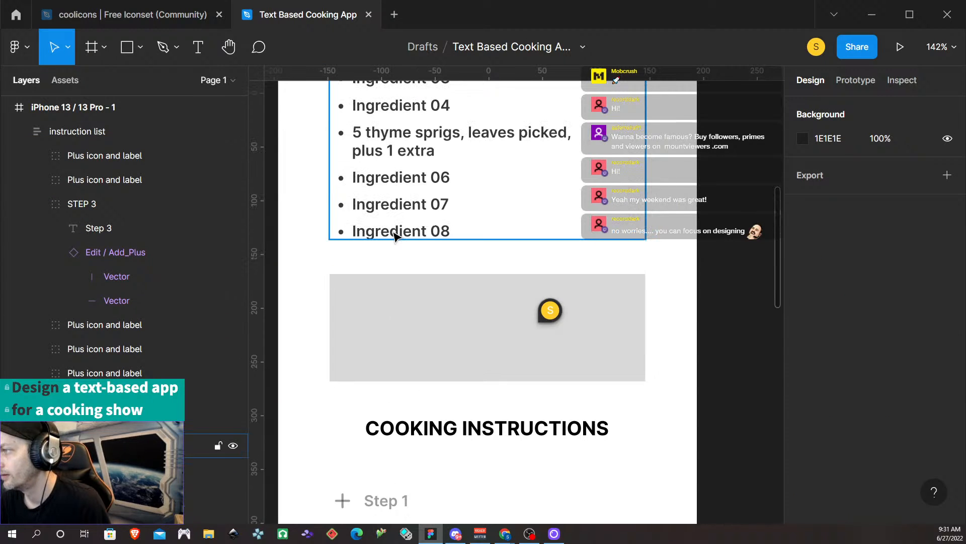
{"action": "double_click", "coordinate": [405, 144]}
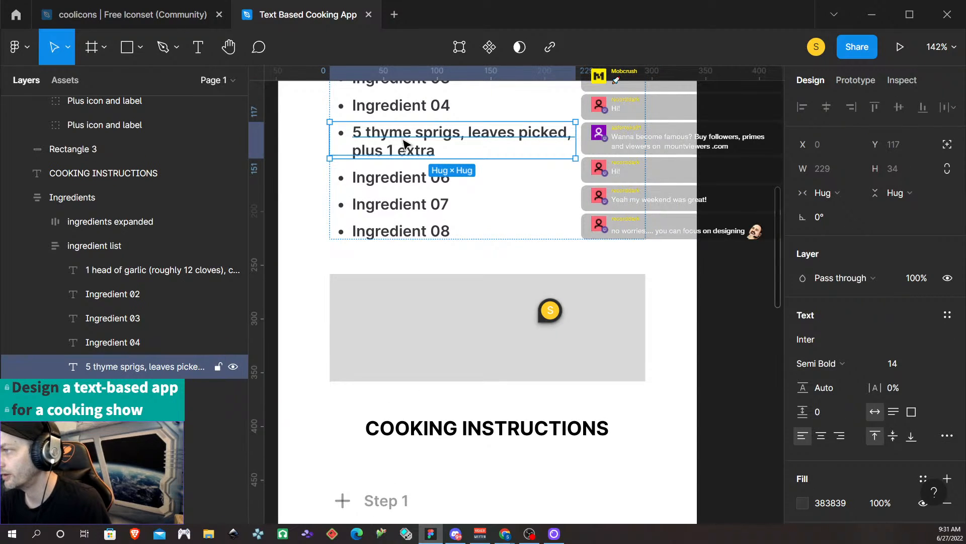
{"action": "double_click", "coordinate": [405, 144]}
{"action": "key", "text": "ctrl+c"}
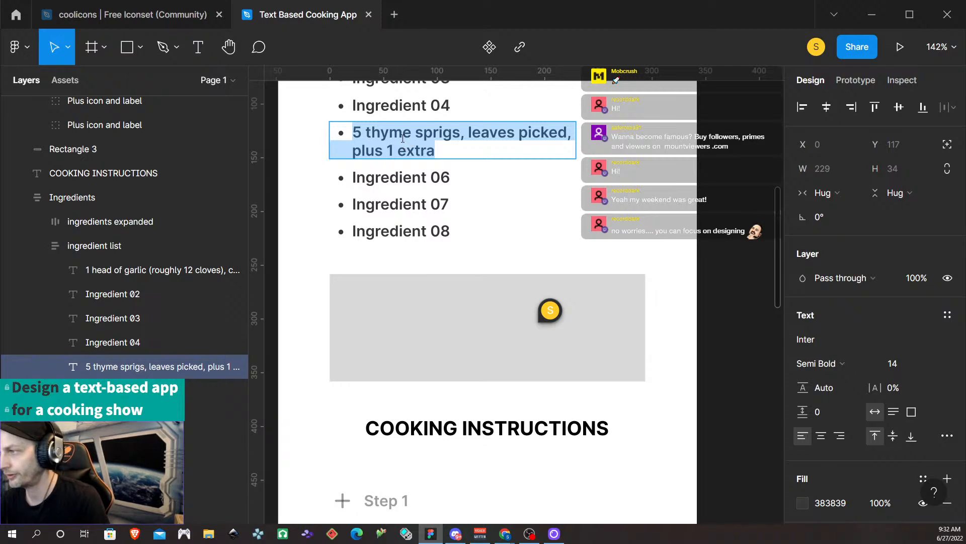
{"action": "scroll", "coordinate": [401, 191], "scroll_direction": "down", "scroll_amount": 12}
{"action": "right_click", "coordinate": [400, 259]}
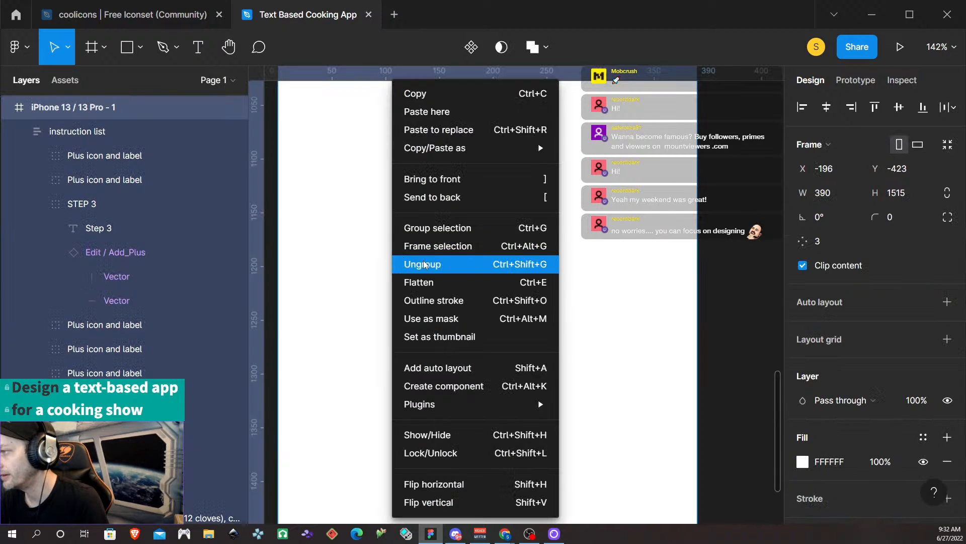
{"action": "left_click", "coordinate": [439, 112]}
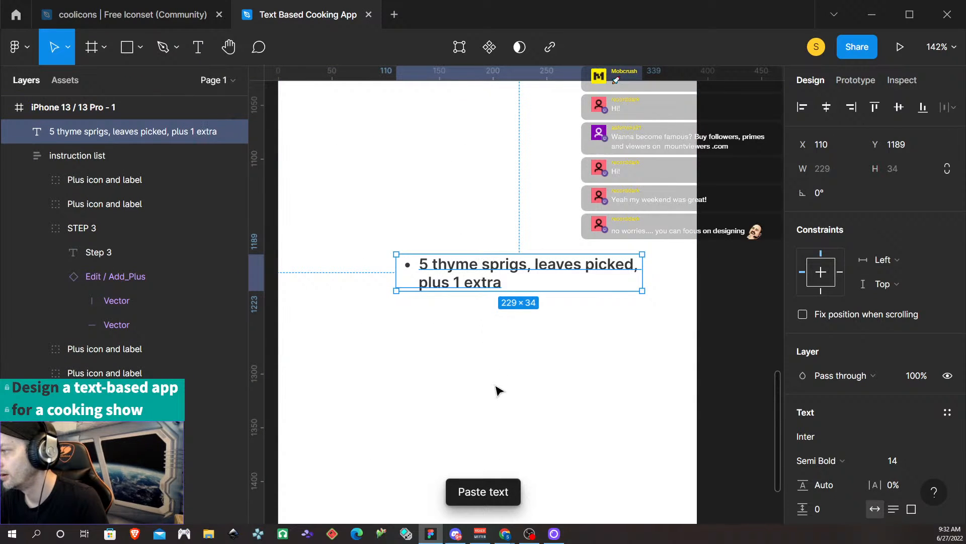
{"action": "left_click_drag", "start_coordinate": [485, 267], "coordinate": [453, 266]}
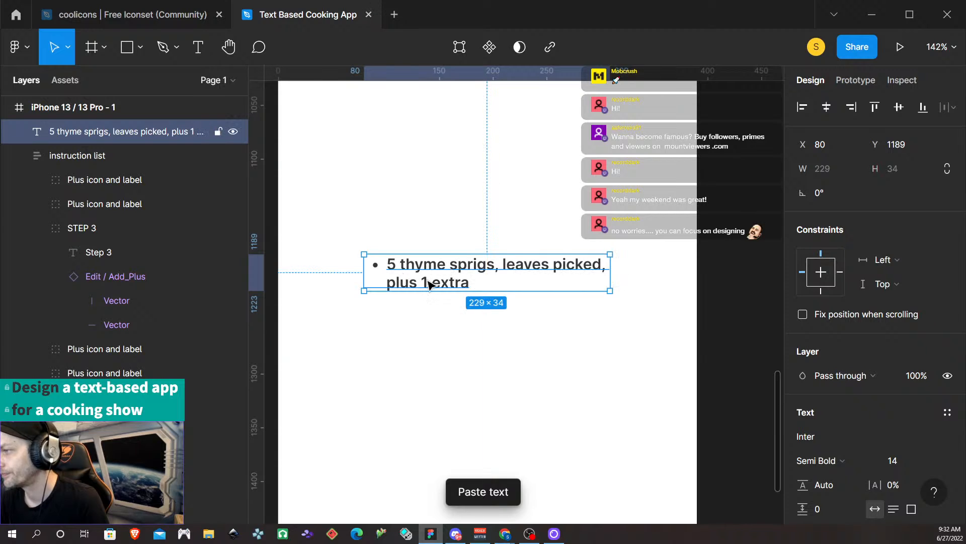
- Remove the bullet from the first line of the pasted thyme sprigs text
{"action": "scroll", "coordinate": [394, 272], "scroll_direction": "up", "scroll_amount": 1}
{"action": "left_click", "coordinate": [383, 271]}
{"action": "left_click", "coordinate": [387, 271]}
{"action": "left_click", "coordinate": [384, 272]}
{"action": "left_click", "coordinate": [388, 272]}
{"action": "double_click", "coordinate": [390, 275]}
{"action": "left_click", "coordinate": [387, 272]}
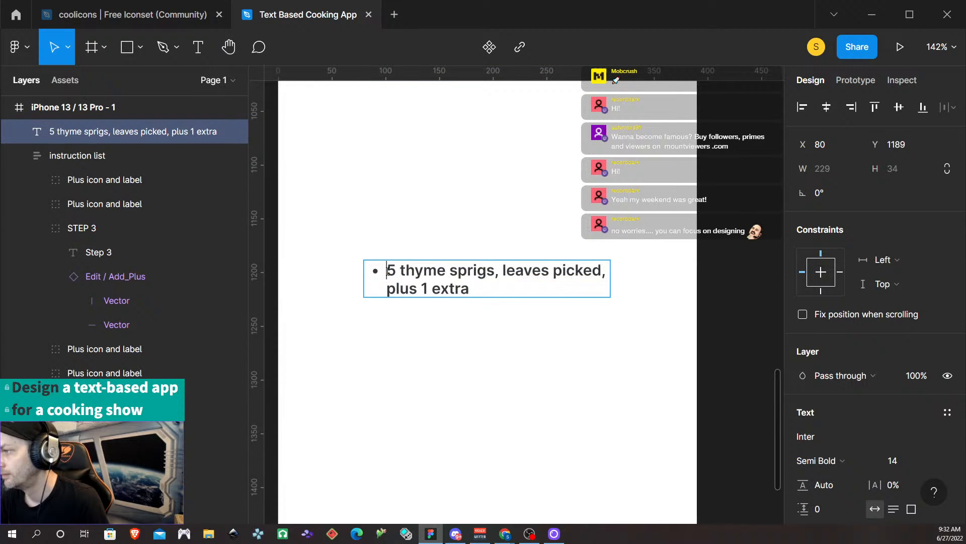
{"action": "key", "text": "BackSpace"}
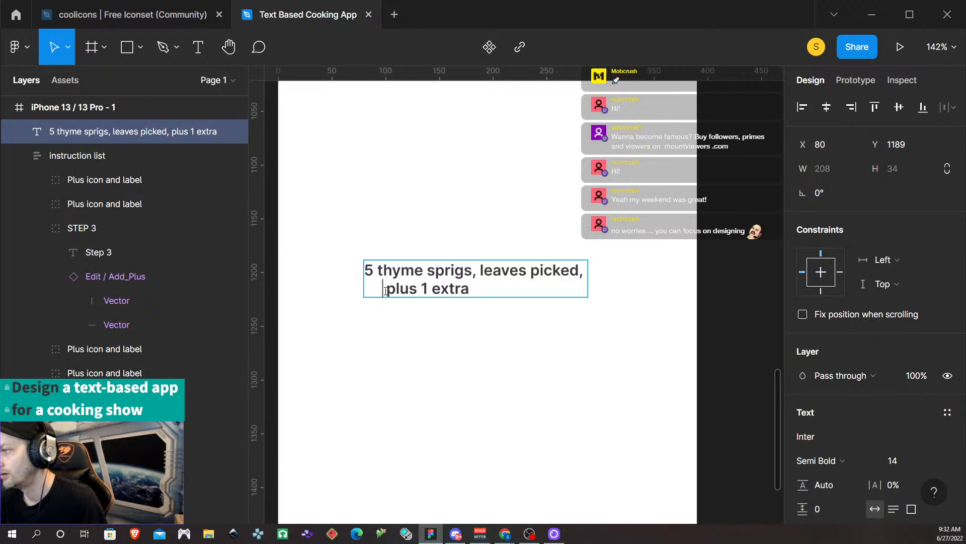
- Remove the indent before "plus 1 extra" in the pasted text, keeping that phrase on its own line
{"action": "key", "text": "BackSpace"}
{"action": "key", "text": "BackSpace"}
{"action": "key", "text": "BackSpace"}
{"action": "key", "text": "BackSpace"}
{"action": "key", "text": "BackSpace"}
{"action": "key", "text": "BackSpace"}
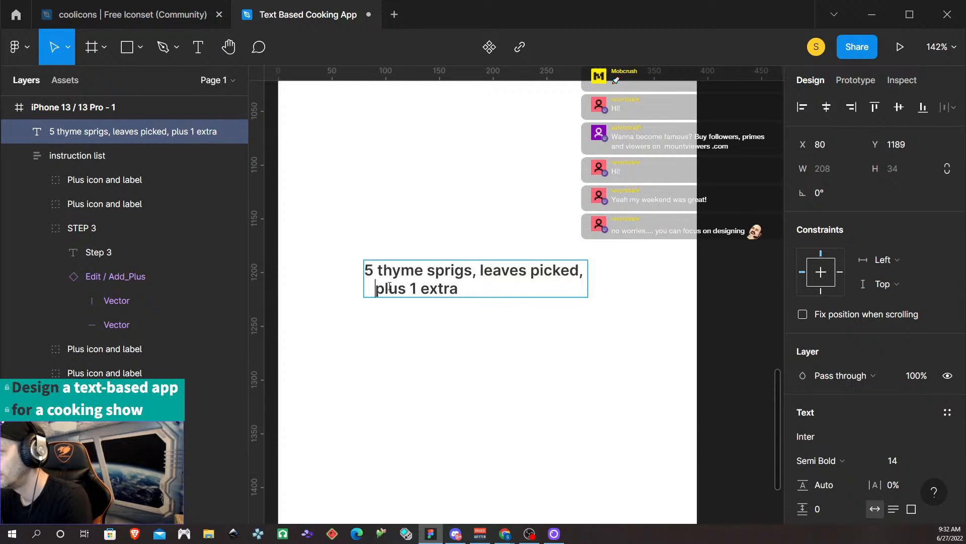
{"action": "key", "text": "BackSpace"}
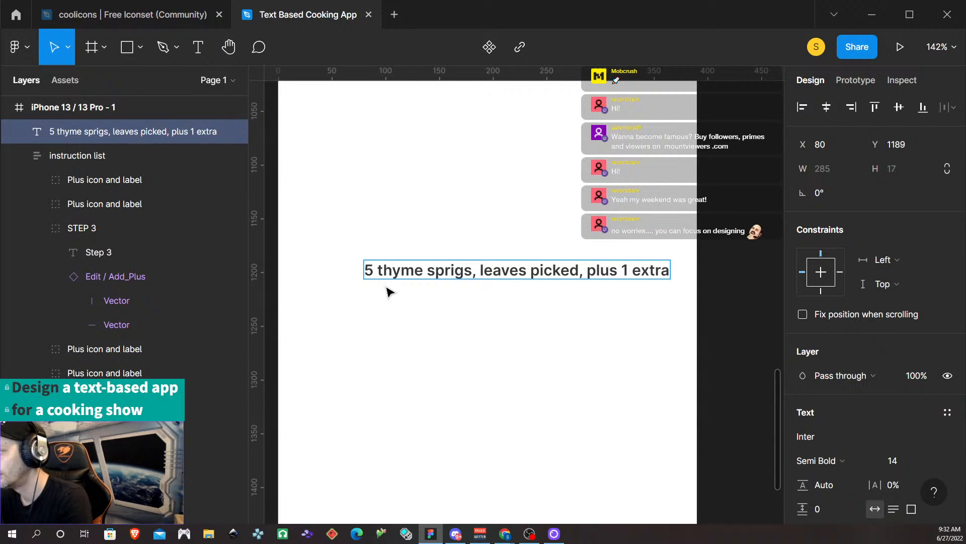
{"action": "key", "text": "Return"}
- Set the font size of all the pasted thyme sprigs text to 12
{"action": "scroll", "coordinate": [483, 263], "scroll_direction": "down", "scroll_amount": 1}
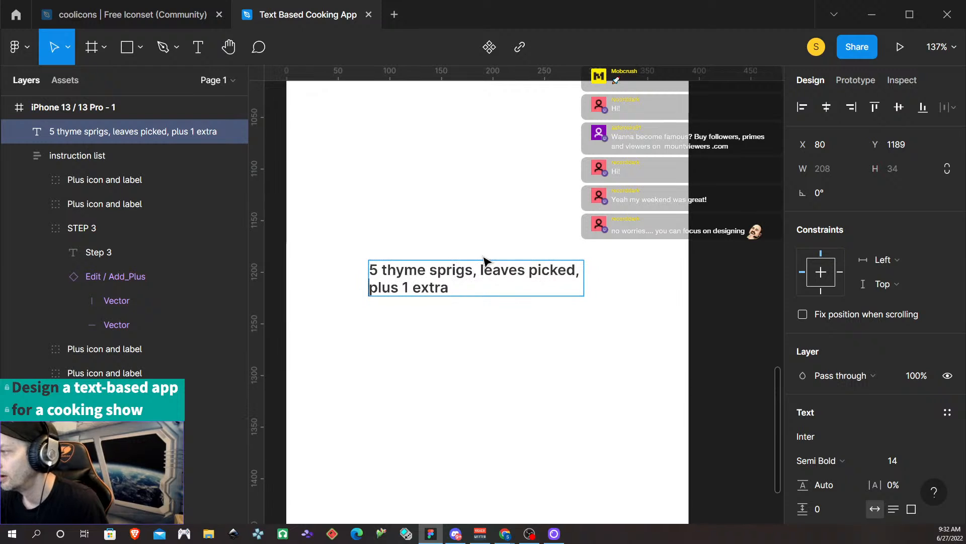
{"action": "scroll", "coordinate": [516, 304], "scroll_direction": "down", "scroll_amount": 6}
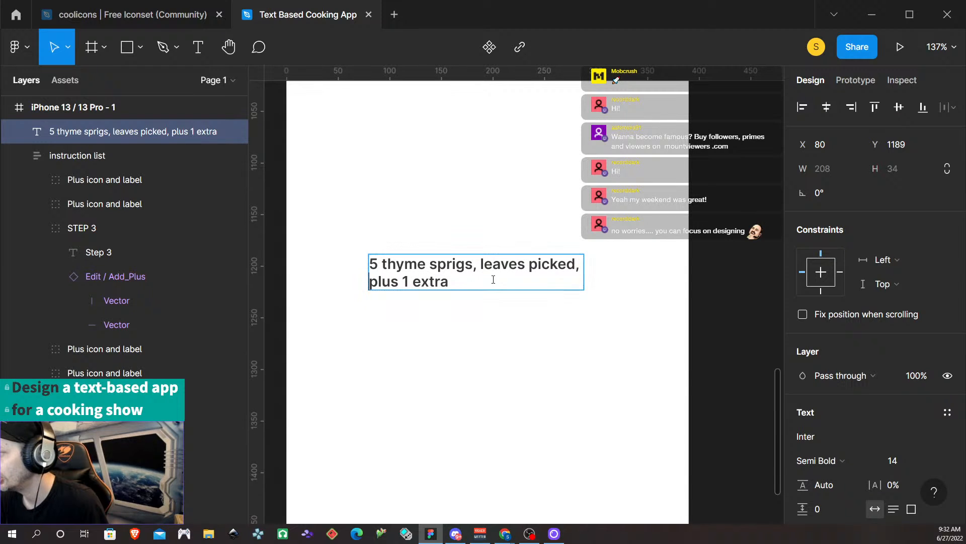
{"action": "scroll", "coordinate": [485, 267], "scroll_direction": "up", "scroll_amount": 2}
{"action": "scroll", "coordinate": [484, 267], "scroll_direction": "down", "scroll_amount": 1}
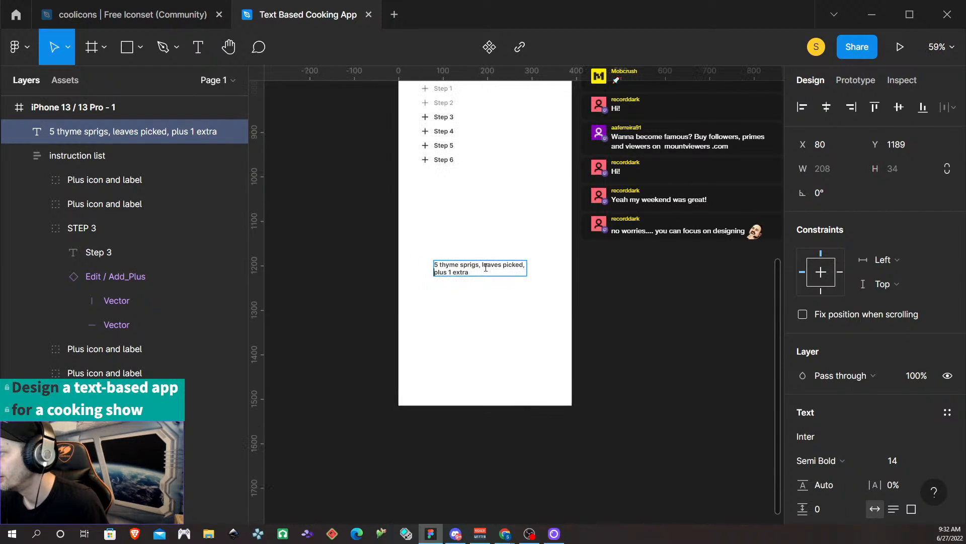
{"action": "scroll", "coordinate": [478, 260], "scroll_direction": "down", "scroll_amount": 2}
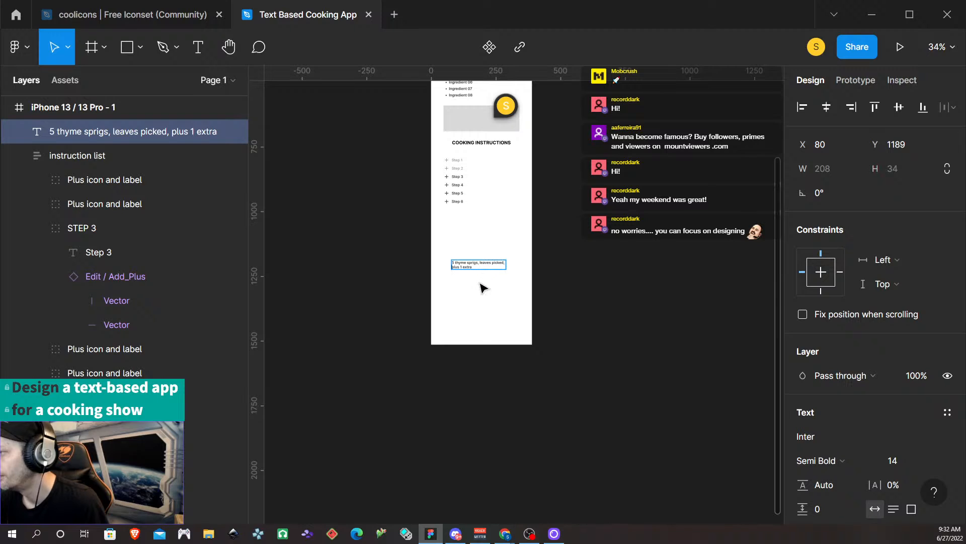
{"action": "scroll", "coordinate": [482, 288], "scroll_direction": "up", "scroll_amount": 3}
{"action": "triple_click", "coordinate": [470, 260]}
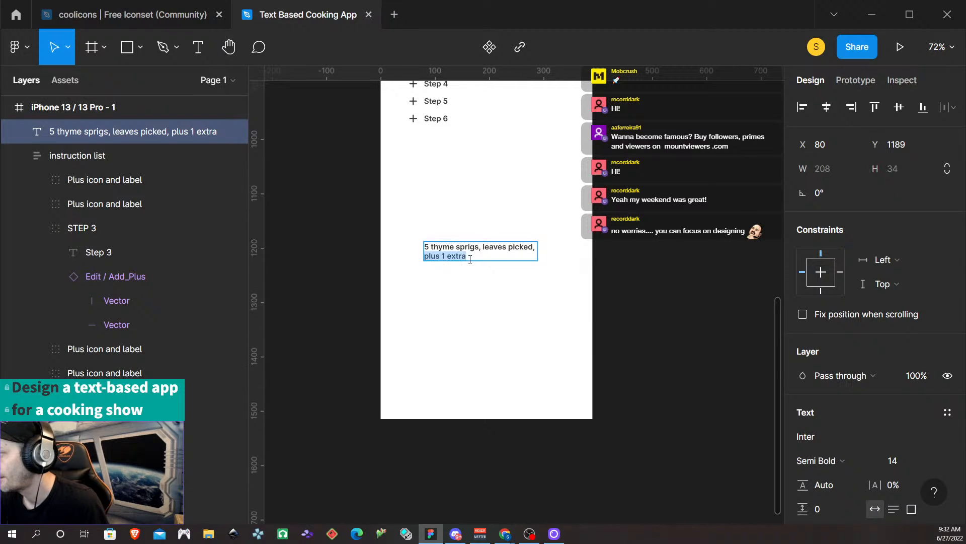
{"action": "left_click", "coordinate": [470, 260]}
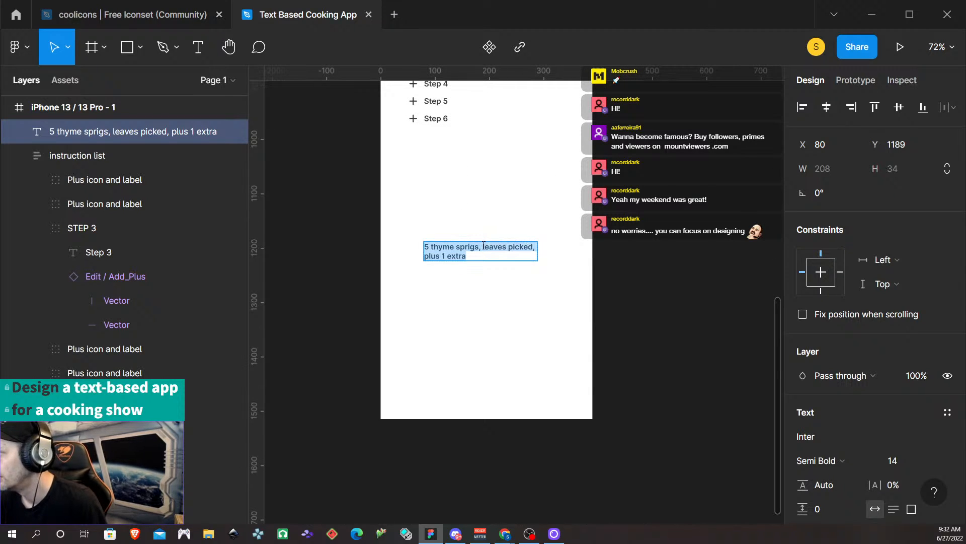
{"action": "left_click", "coordinate": [900, 463]}
{"action": "type", "text": "12"}
{"action": "key", "text": "Return"}
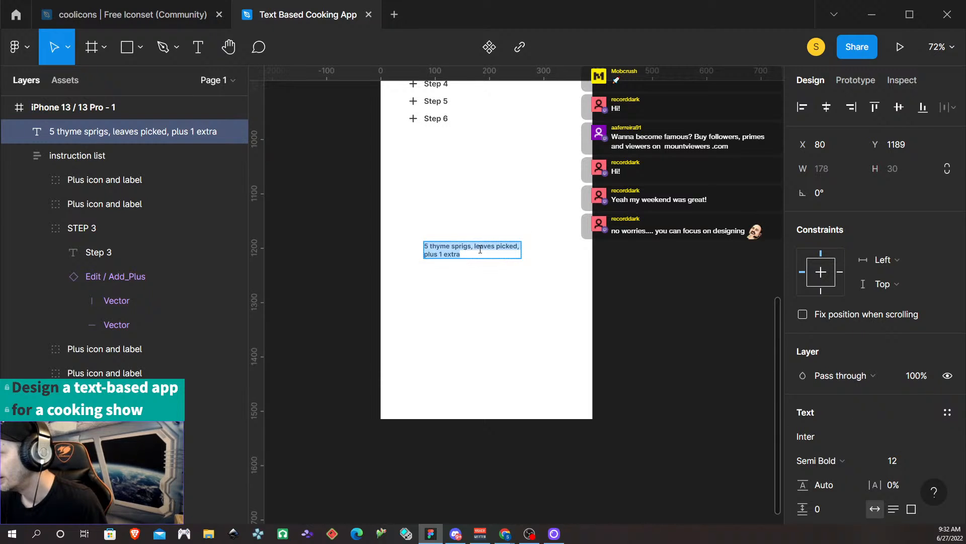
- Remove the line break before "plus 1 extra" so the pasted text runs on a single line
{"action": "left_click", "coordinate": [426, 254]}
{"action": "key", "text": "BackSpace"}
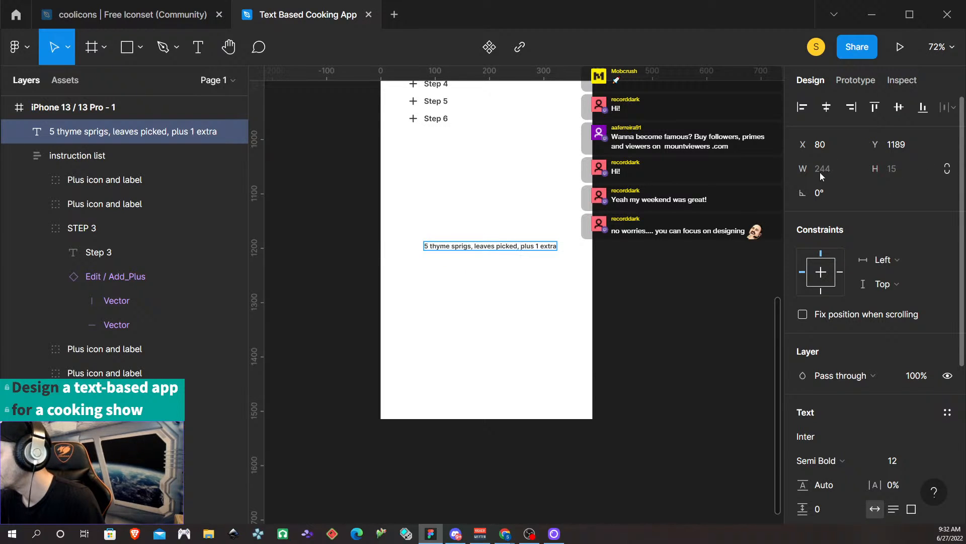
{"action": "key", "text": "Escape"}
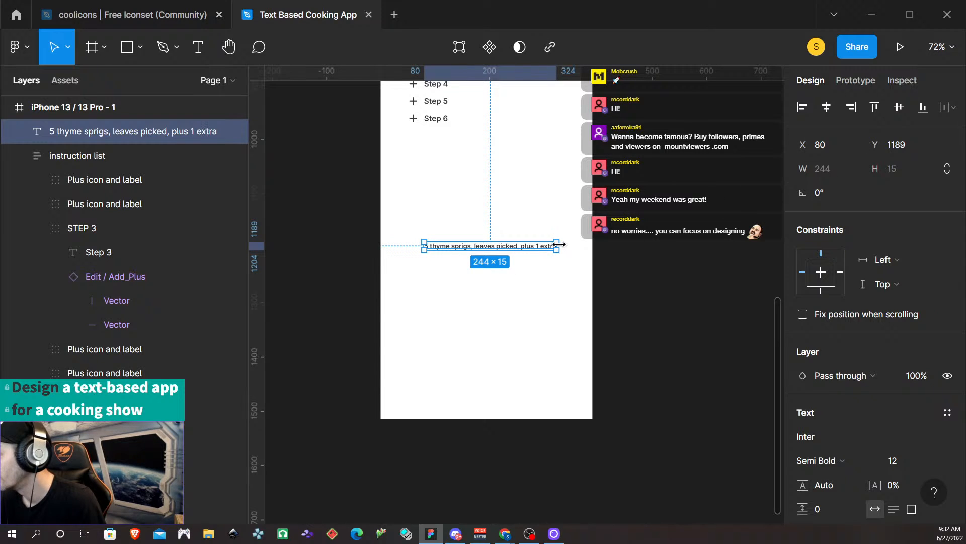
- Give the pasted thyme sprigs text box a fixed width of 294
{"action": "left_click_drag", "start_coordinate": [557, 247], "coordinate": [566, 247]}
{"action": "left_click", "coordinate": [834, 171]}
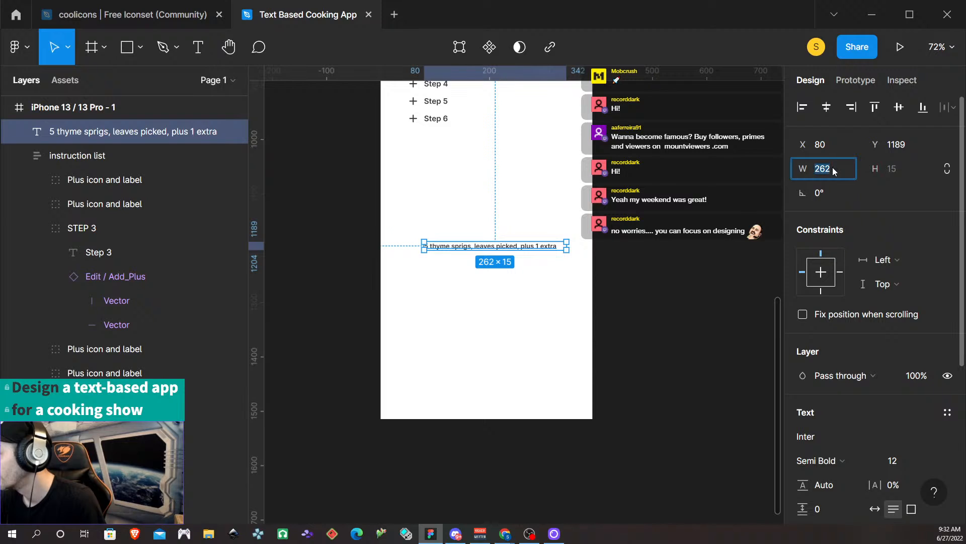
{"action": "type", "text": "2"}
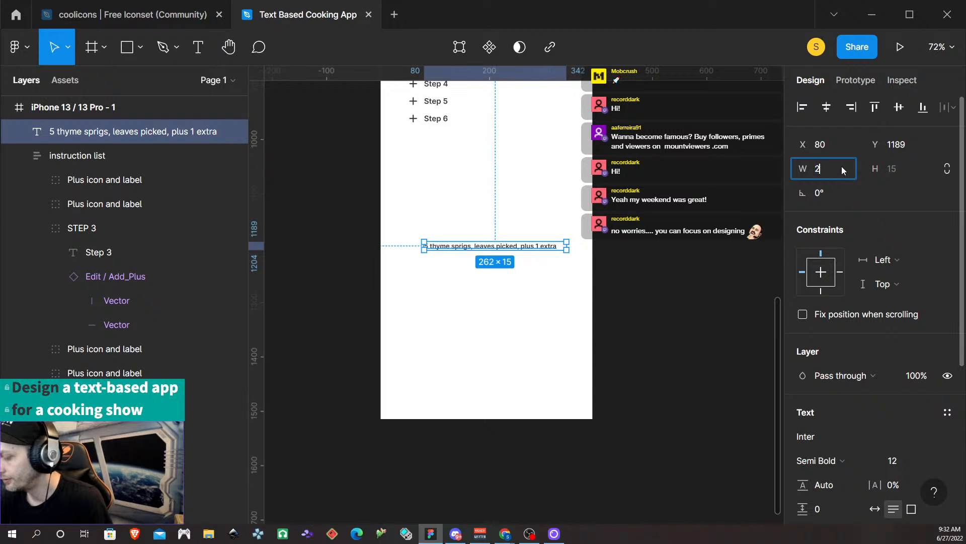
{"action": "key", "text": "Return"}
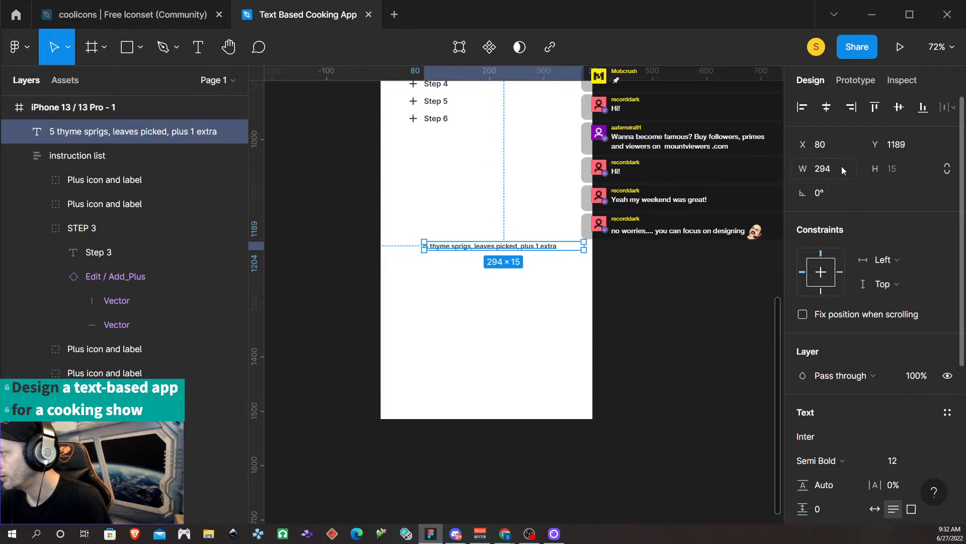
- Move the thyme sprigs text box to X 48, in line with the left edge of the instruction list
{"action": "left_click", "coordinate": [498, 351]}
{"action": "scroll", "coordinate": [499, 312], "scroll_direction": "up", "scroll_amount": 5}
{"action": "scroll", "coordinate": [498, 287], "scroll_direction": "down", "scroll_amount": 3}
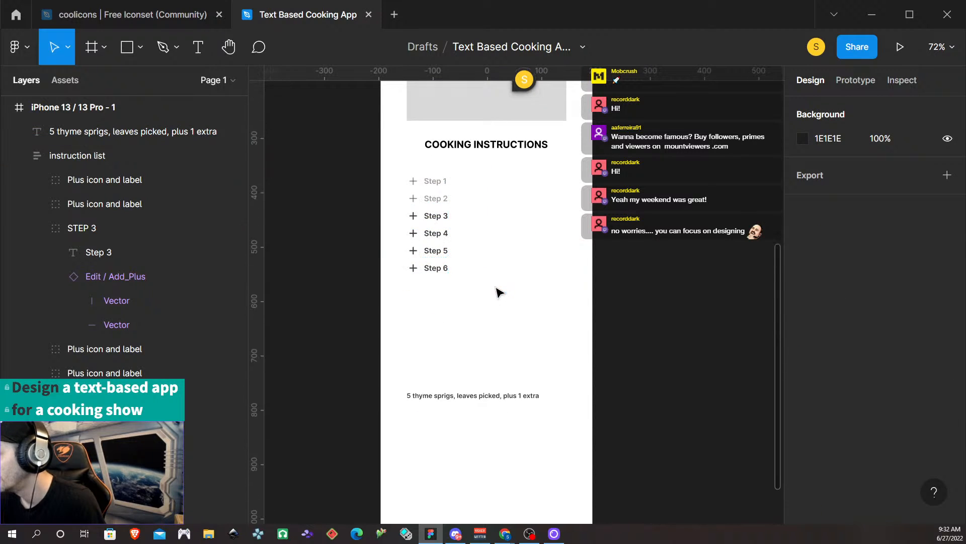
{"action": "left_click", "coordinate": [500, 343]}
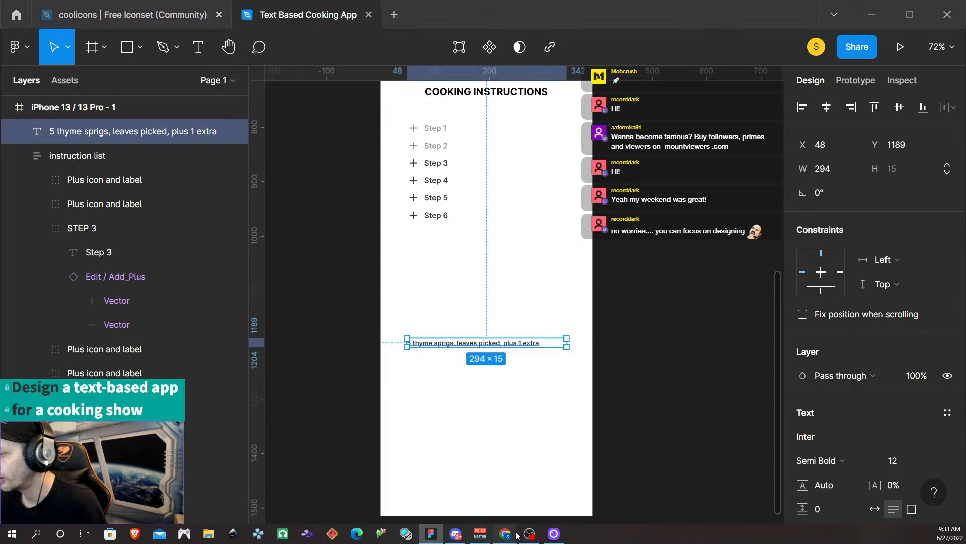
- Switch to the roast beef recipe page in Chrome and copy the full instruction paragraph of step 3
{"action": "mouse_move", "coordinate": [505, 533]}
{"action": "left_click", "coordinate": [545, 490]}
{"action": "scroll", "coordinate": [489, 326], "scroll_direction": "down", "scroll_amount": 2}
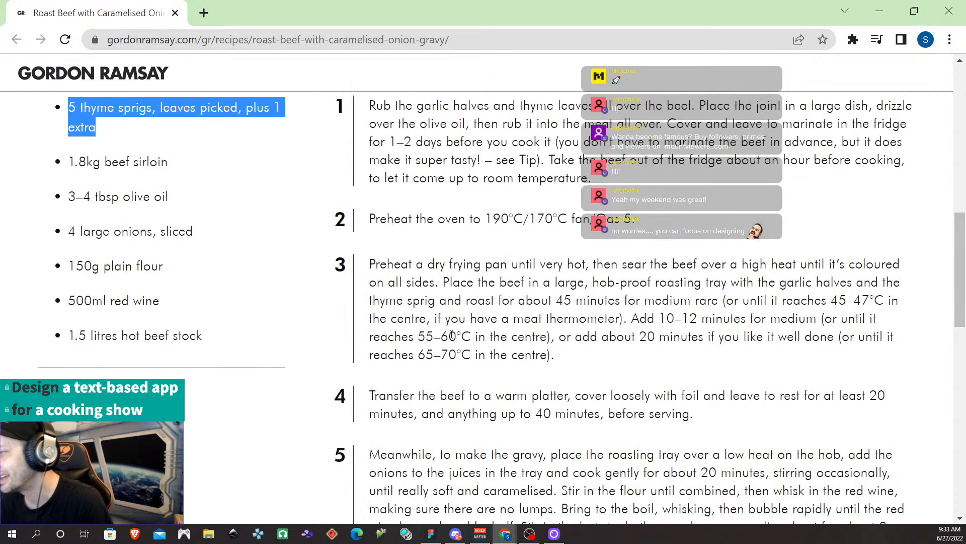
{"action": "left_click_drag", "start_coordinate": [574, 354], "coordinate": [363, 260]}
{"action": "key", "text": "ctrl+c"}
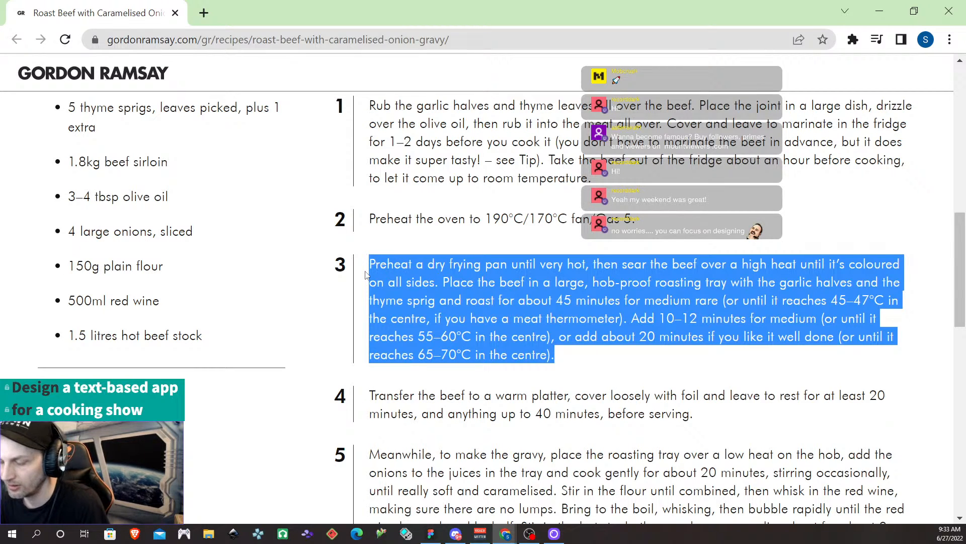
- Return to Figma and replace the thyme sprigs text with the copied frying pan instruction paragraph
{"action": "left_click", "coordinate": [506, 537]}
{"action": "left_click", "coordinate": [557, 498]}
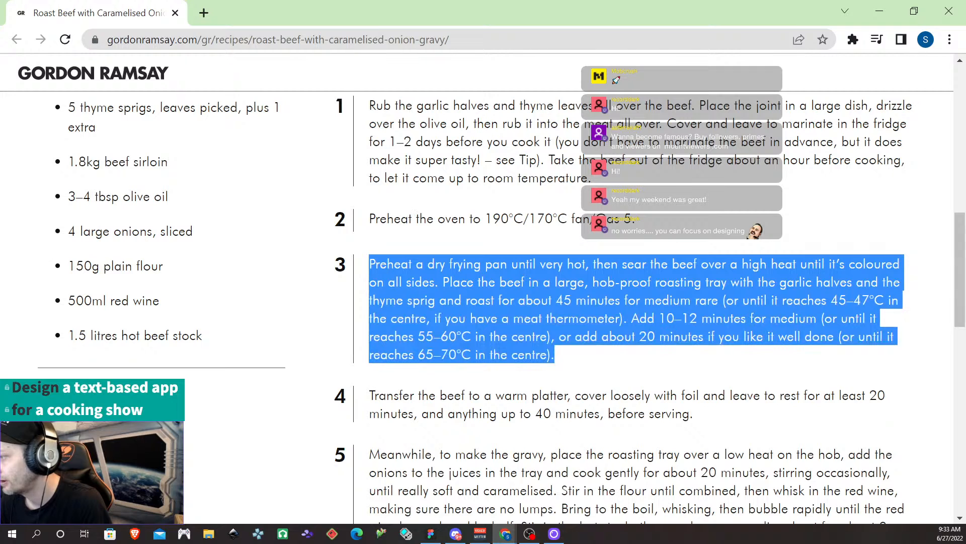
{"action": "mouse_move", "coordinate": [481, 534]}
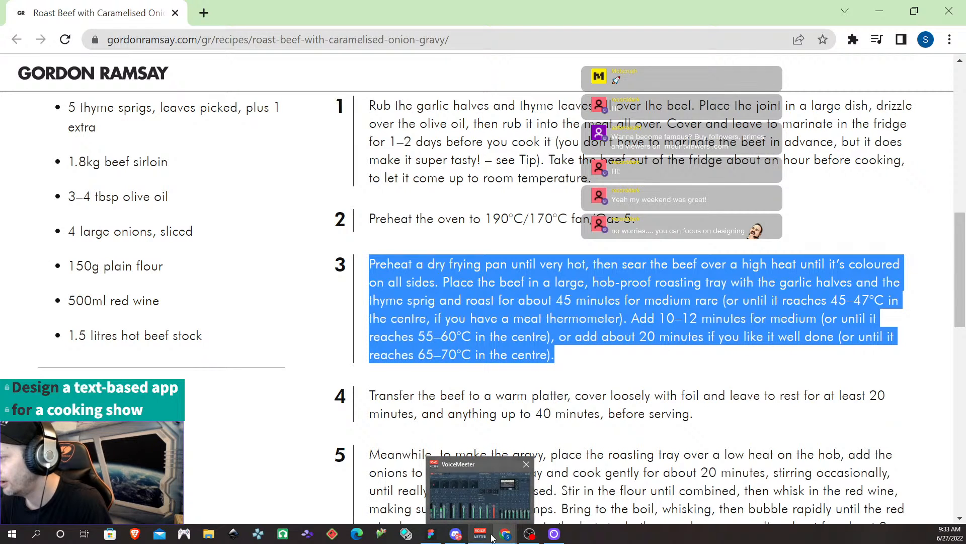
{"action": "left_click", "coordinate": [430, 534]}
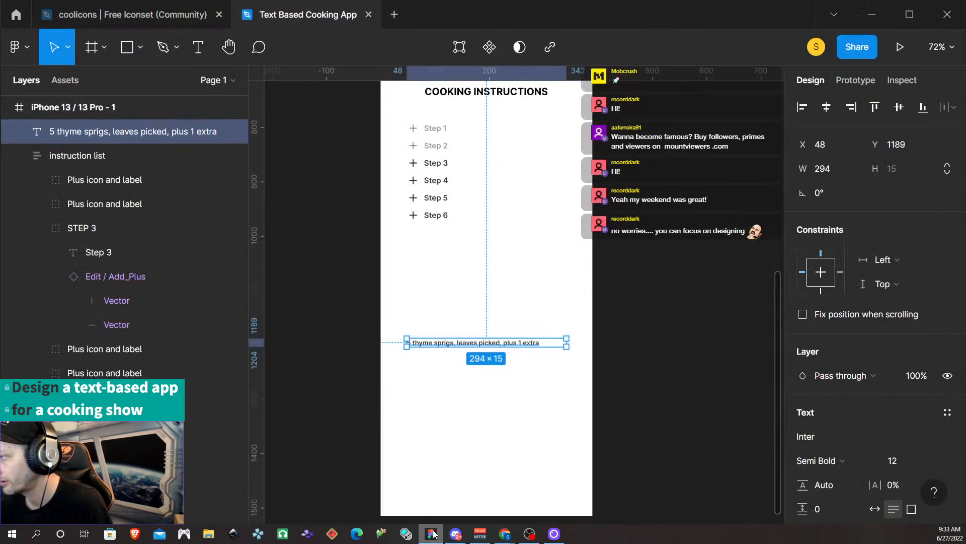
{"action": "double_click", "coordinate": [499, 343]}
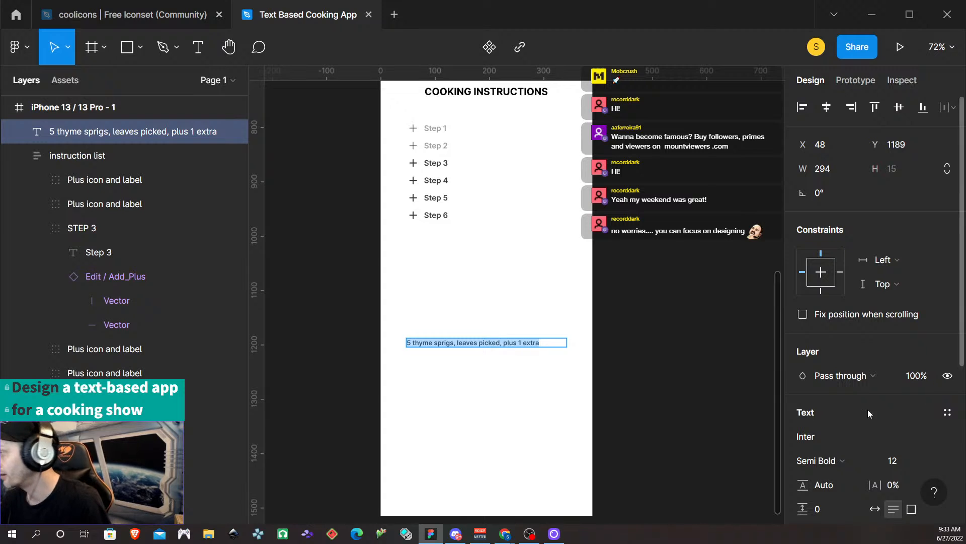
{"action": "scroll", "coordinate": [908, 441], "scroll_direction": "down", "scroll_amount": 3}
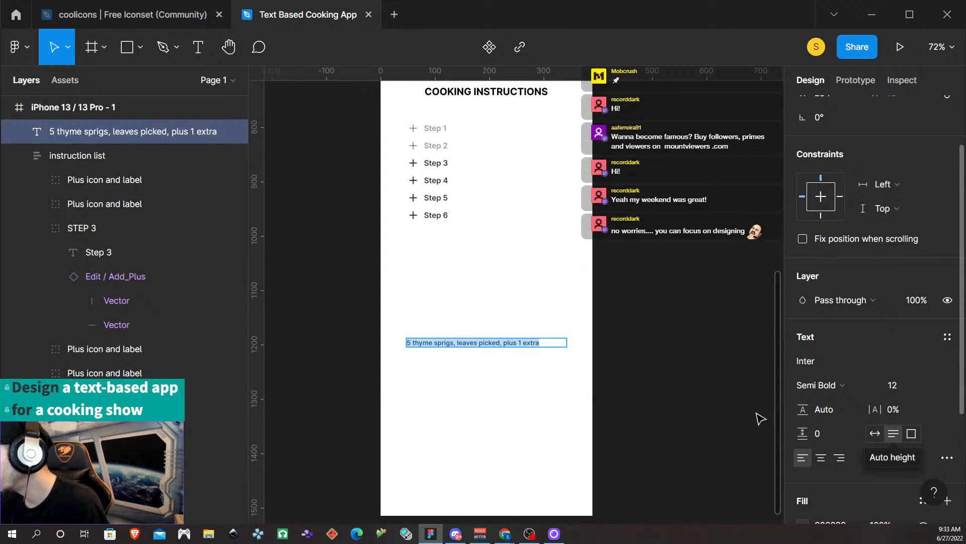
{"action": "key", "text": "ctrl+v"}
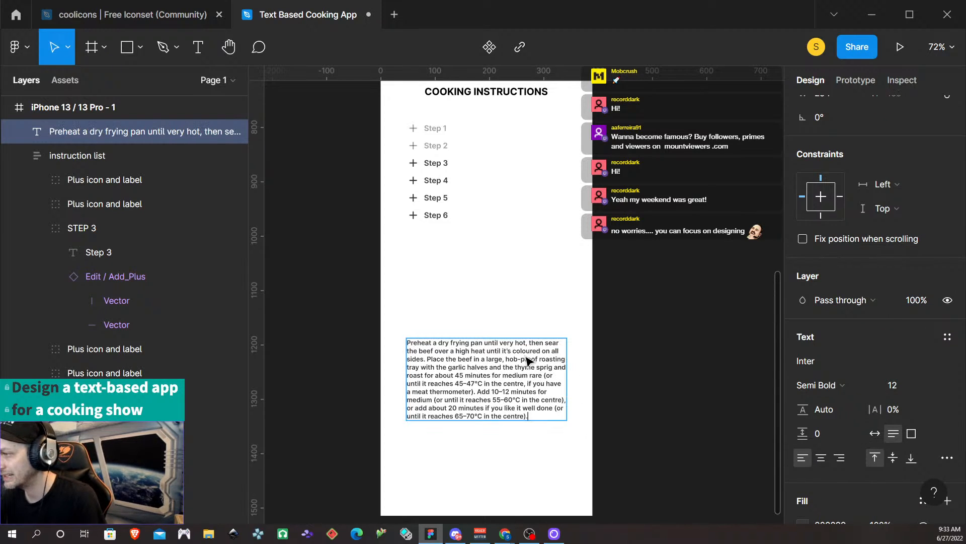
{"action": "key", "text": "Escape"}
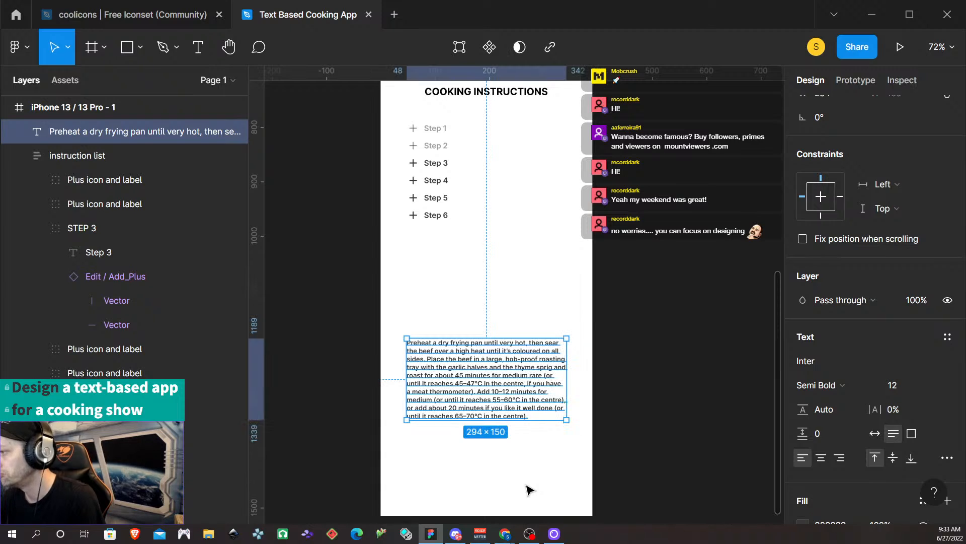
{"action": "left_click", "coordinate": [546, 452]}
{"action": "left_click", "coordinate": [527, 397]}
{"action": "left_click", "coordinate": [520, 462]}
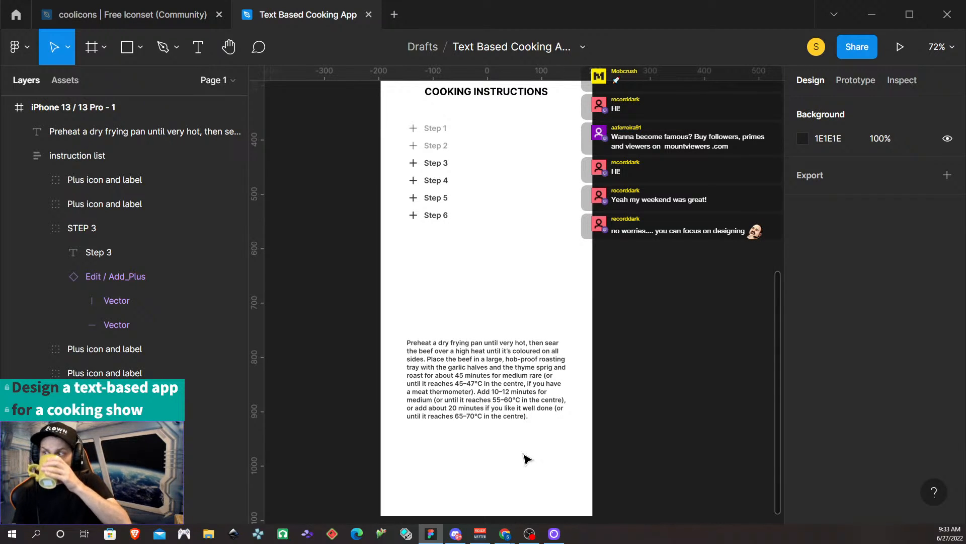
- Move the instruction paragraph's text layer into the STEP 3 group, directly below the Step 3 label layer
{"action": "left_click", "coordinate": [497, 388]}
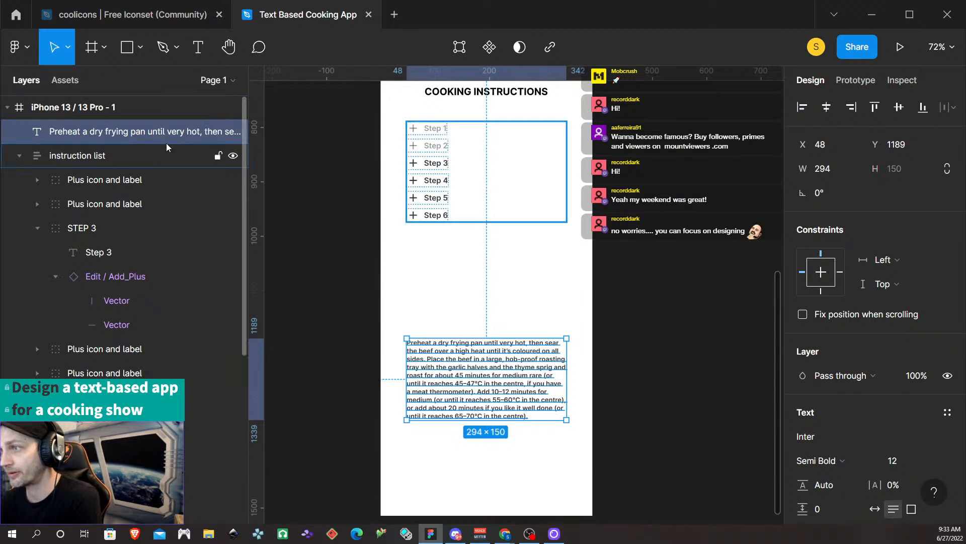
{"action": "left_click_drag", "start_coordinate": [113, 133], "coordinate": [100, 264]}
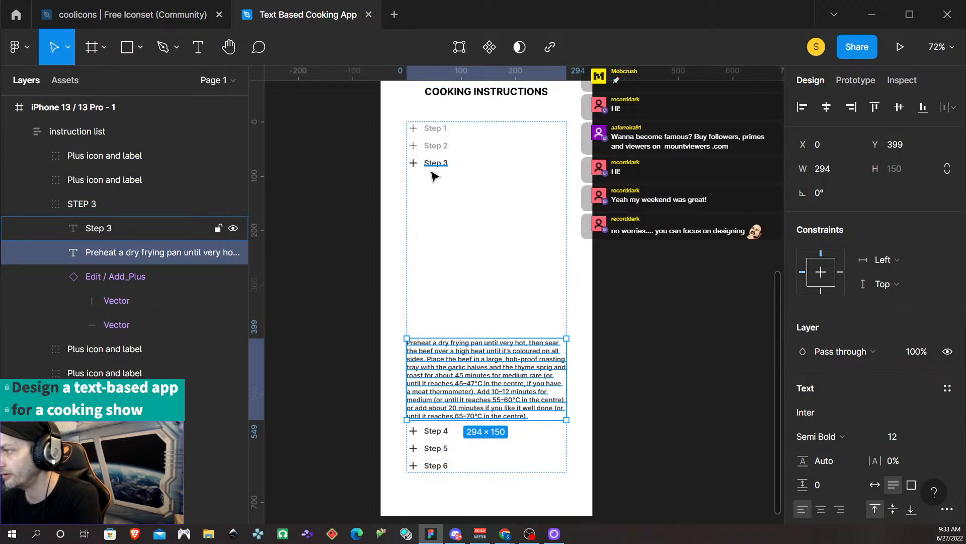
- Nudge the instruction paragraph upward toward the Step 3 label until it sits at Y 162
{"action": "left_click", "coordinate": [107, 228]}
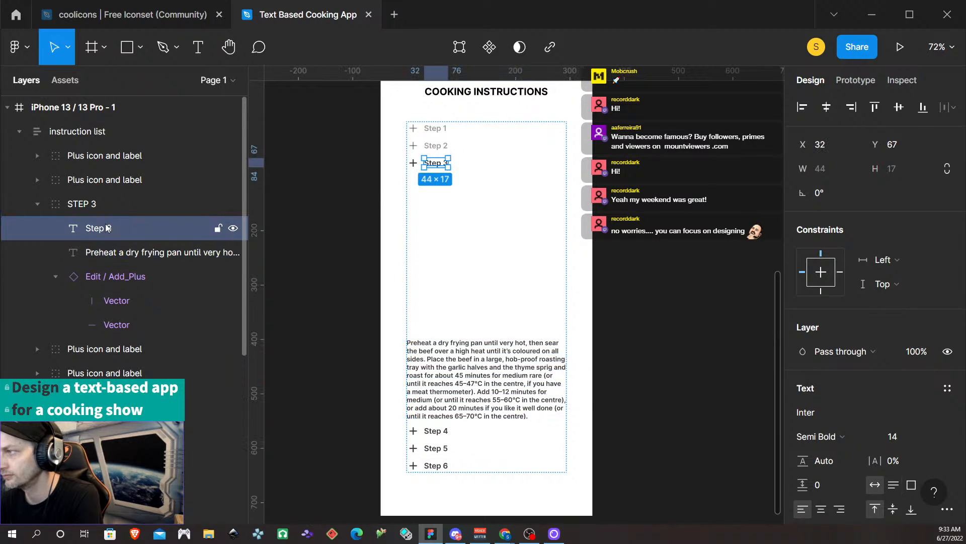
{"action": "left_click", "coordinate": [104, 256]}
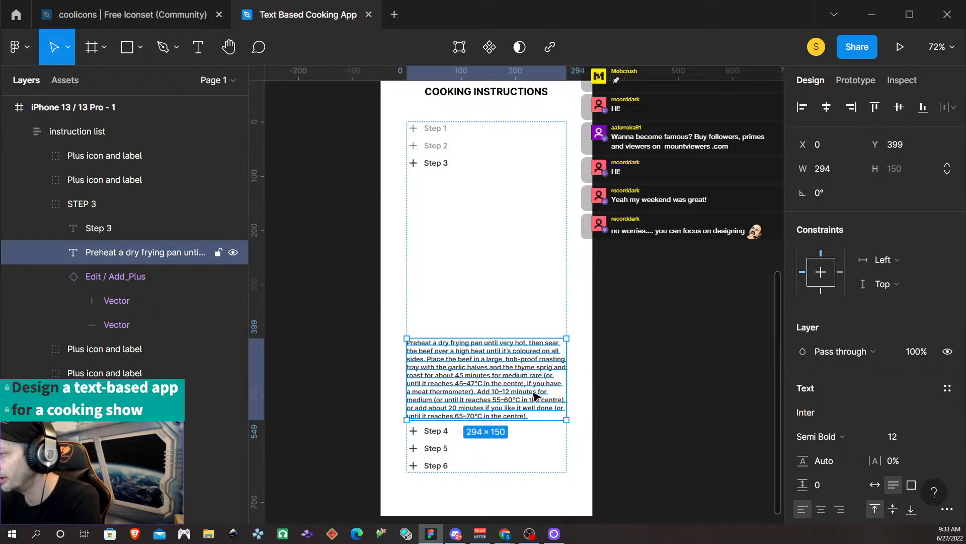
{"action": "key", "text": "Up"}
{"action": "key", "text": "Up"}
{"action": "key", "text": "Up"}
{"action": "key", "text": "Up"}
{"action": "key", "text": "Up"}
{"action": "key", "text": "Up"}
{"action": "key", "text": "Up"}
{"action": "key", "text": "Up"}
{"action": "key", "text": "Up"}
{"action": "key", "text": "Up"}
{"action": "key", "text": "Up"}
{"action": "key", "text": "Up"}
{"action": "key", "text": "Up"}
{"action": "key", "text": "Up"}
{"action": "key", "text": "Up"}
{"action": "key", "text": "Up"}
{"action": "key", "text": "Up"}
{"action": "key", "text": "Up"}
{"action": "key", "text": "Up"}
{"action": "key", "text": "Up"}
{"action": "key", "text": "Up"}
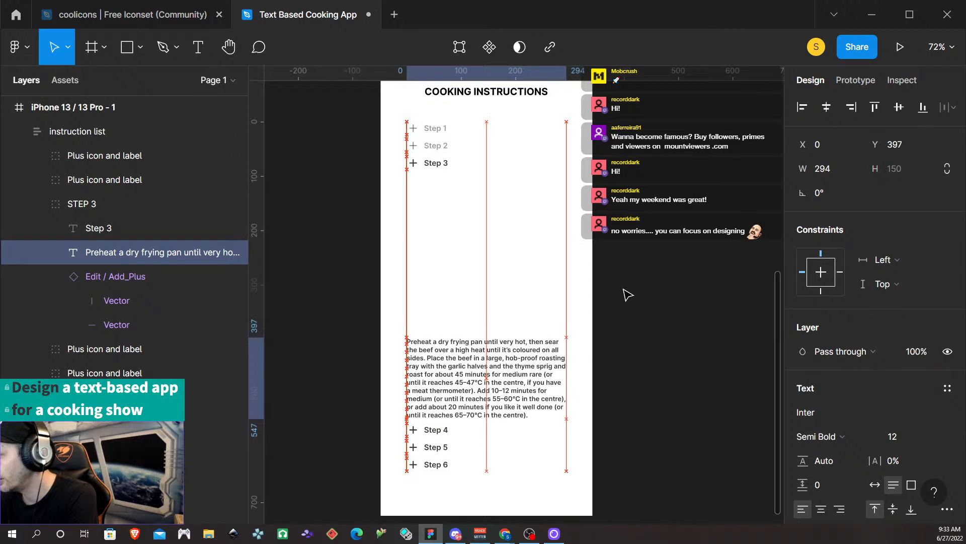
{"action": "key", "text": "Up"}
{"action": "key", "text": "Up"}
{"action": "key", "text": "Up"}
{"action": "key", "text": "Up"}
{"action": "key", "text": "Up"}
{"action": "key", "text": "Up"}
{"action": "key", "text": "Up"}
{"action": "key", "text": "Up"}
{"action": "key", "text": "Up"}
{"action": "key", "text": "Up"}
{"action": "key", "text": "Up"}
{"action": "key", "text": "Up"}
{"action": "key", "text": "Up"}
{"action": "key", "text": "Up"}
{"action": "key", "text": "Up"}
{"action": "key", "text": "Up"}
{"action": "key", "text": "Up"}
{"action": "key", "text": "Up"}
{"action": "key", "text": "Up"}
{"action": "key", "text": "Up"}
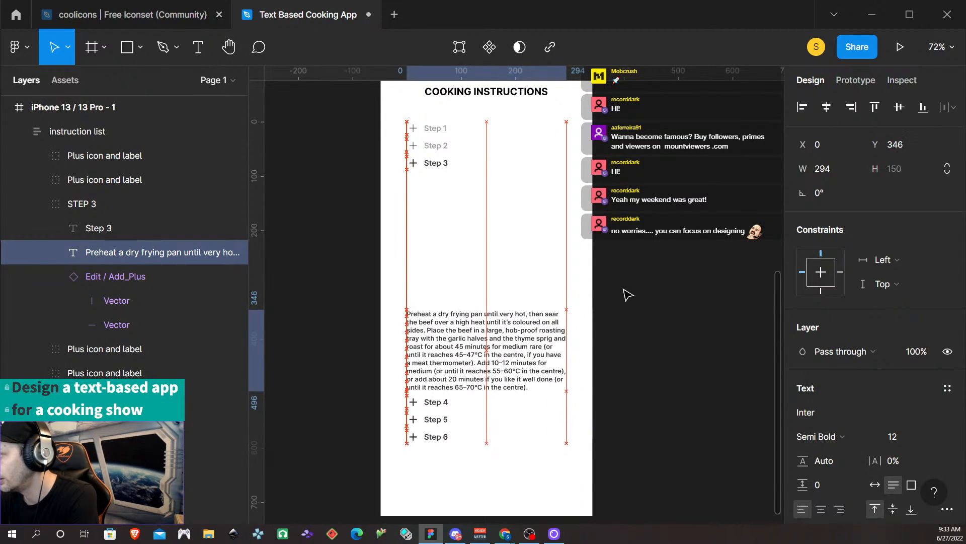
{"action": "key", "text": "Up"}
{"action": "key", "text": "Up"}
{"action": "key", "text": "Up"}
{"action": "key", "text": "Up"}
{"action": "key", "text": "Up"}
{"action": "key", "text": "Up"}
{"action": "key", "text": "Up"}
{"action": "key", "text": "Up"}
{"action": "key", "text": "Up"}
{"action": "key", "text": "Up"}
{"action": "key", "text": "Up"}
{"action": "key", "text": "Up"}
{"action": "key", "text": "Up"}
{"action": "key", "text": "Up"}
{"action": "key", "text": "Up"}
{"action": "key", "text": "Up"}
{"action": "key", "text": "Up"}
{"action": "key", "text": "Up"}
{"action": "key", "text": "Up"}
{"action": "key", "text": "Up"}
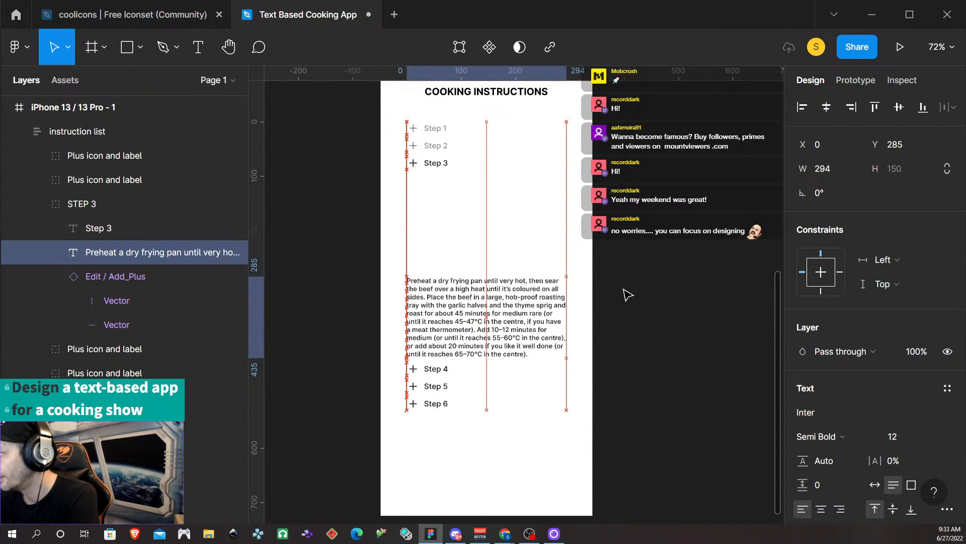
{"action": "key", "text": "Up"}
{"action": "key", "text": "Up"}
{"action": "key", "text": "Up"}
{"action": "key", "text": "Up"}
{"action": "key", "text": "Up"}
{"action": "key", "text": "Up"}
{"action": "key", "text": "Up"}
{"action": "key", "text": "Up"}
{"action": "key", "text": "Up"}
{"action": "key", "text": "Up"}
{"action": "key", "text": "Up"}
{"action": "key", "text": "Up"}
{"action": "key", "text": "Up"}
{"action": "key", "text": "Up"}
{"action": "key", "text": "Up"}
{"action": "key", "text": "Up"}
{"action": "key", "text": "Up"}
{"action": "key", "text": "Up"}
{"action": "key", "text": "Up"}
{"action": "key", "text": "Up"}
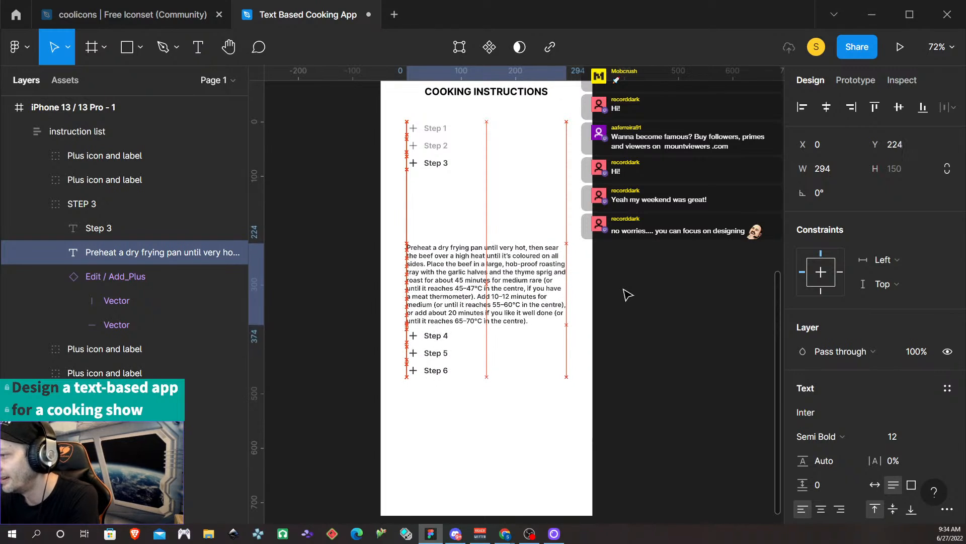
{"action": "key", "text": "Up"}
{"action": "key", "text": "Up"}
{"action": "key", "text": "Up"}
{"action": "key", "text": "Up"}
{"action": "key", "text": "Up"}
{"action": "key", "text": "Up"}
{"action": "key", "text": "Up"}
{"action": "key", "text": "Up"}
{"action": "key", "text": "Up"}
{"action": "key", "text": "Up"}
{"action": "key", "text": "Up"}
{"action": "key", "text": "Up"}
{"action": "key", "text": "Up"}
{"action": "key", "text": "Up"}
{"action": "key", "text": "Up"}
{"action": "key", "text": "Up"}
{"action": "key", "text": "Up"}
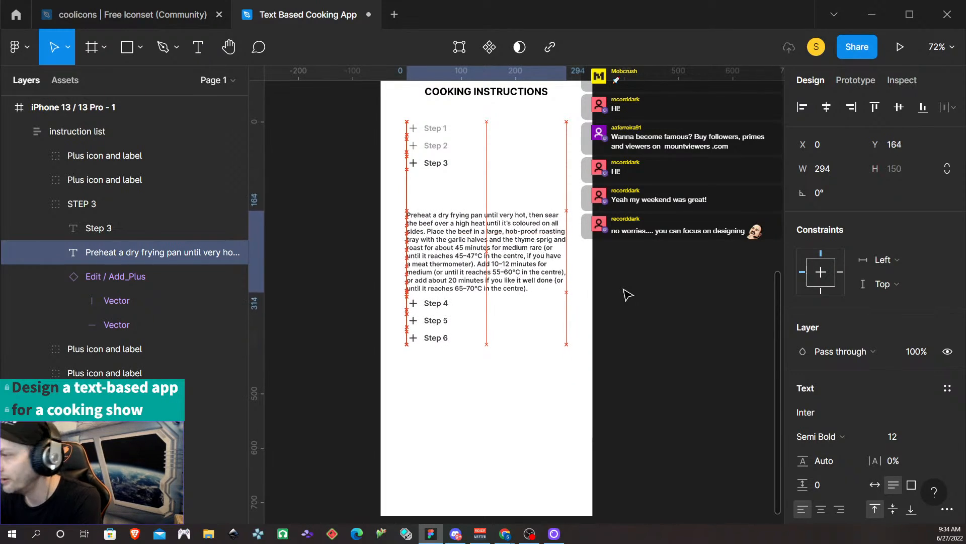
{"action": "key", "text": "Up"}
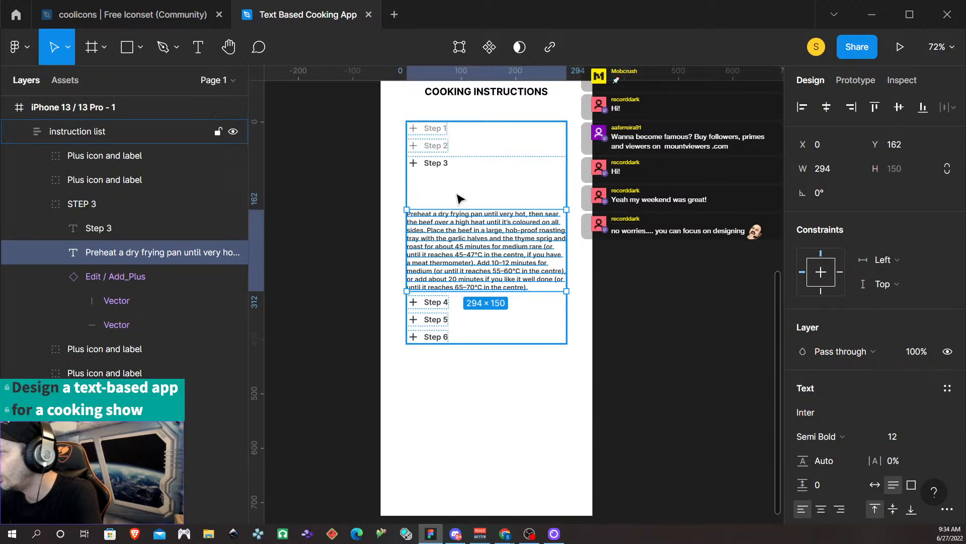
- Reorder the STEP 3 group so the plus icon layer sits between the Step 3 label and the instruction paragraph
{"action": "left_click", "coordinate": [135, 203]}
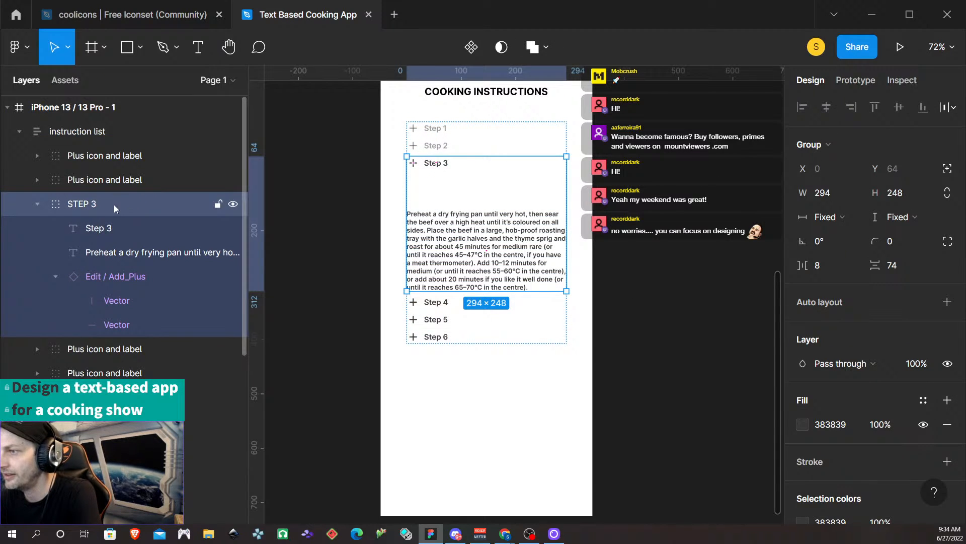
{"action": "left_click", "coordinate": [99, 232]}
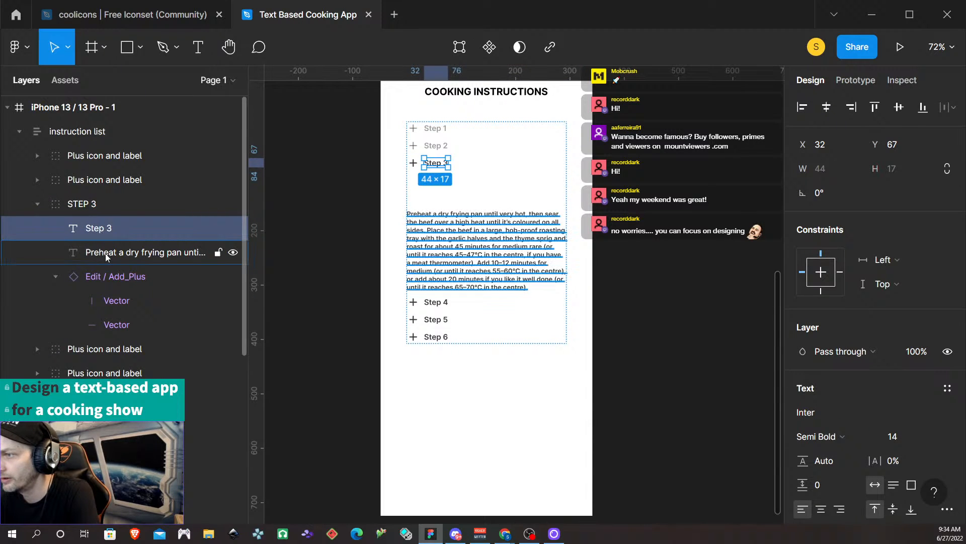
{"action": "left_click", "coordinate": [105, 280]}
{"action": "left_click_drag", "start_coordinate": [104, 281], "coordinate": [98, 253]}
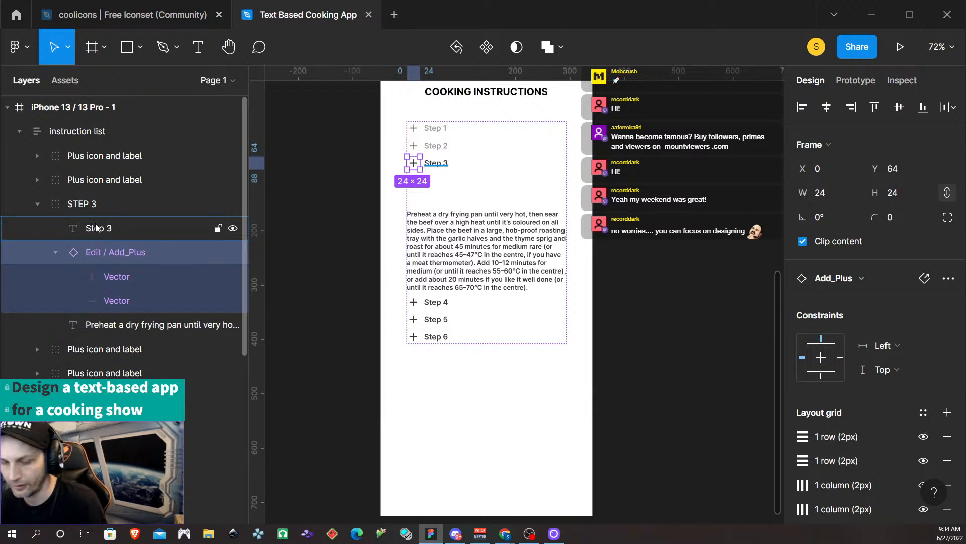
- Group the Step 3 label with its plus icon and name the group "icon and label"
{"action": "left_click", "coordinate": [96, 227], "text": "shift"}
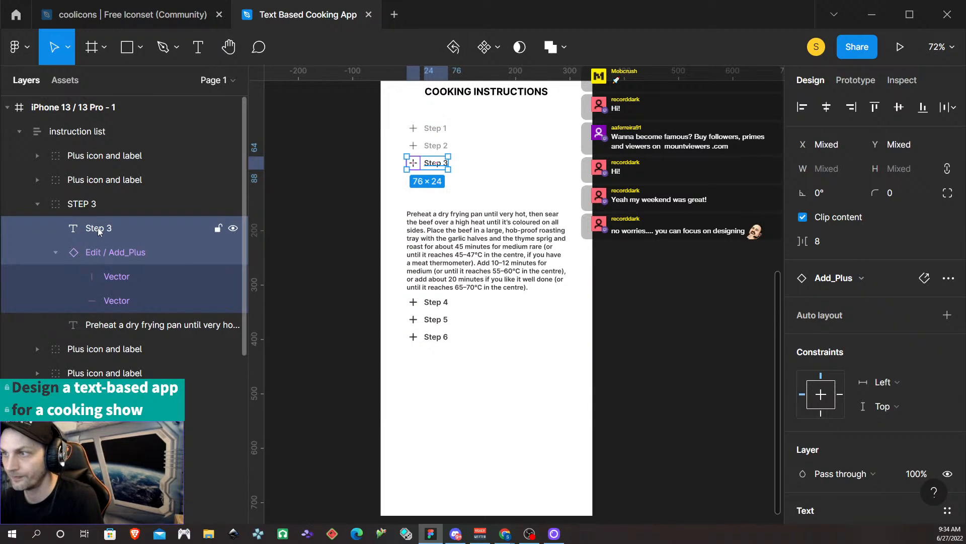
{"action": "key", "text": "ctrl+g"}
{"action": "double_click", "coordinate": [103, 228]}
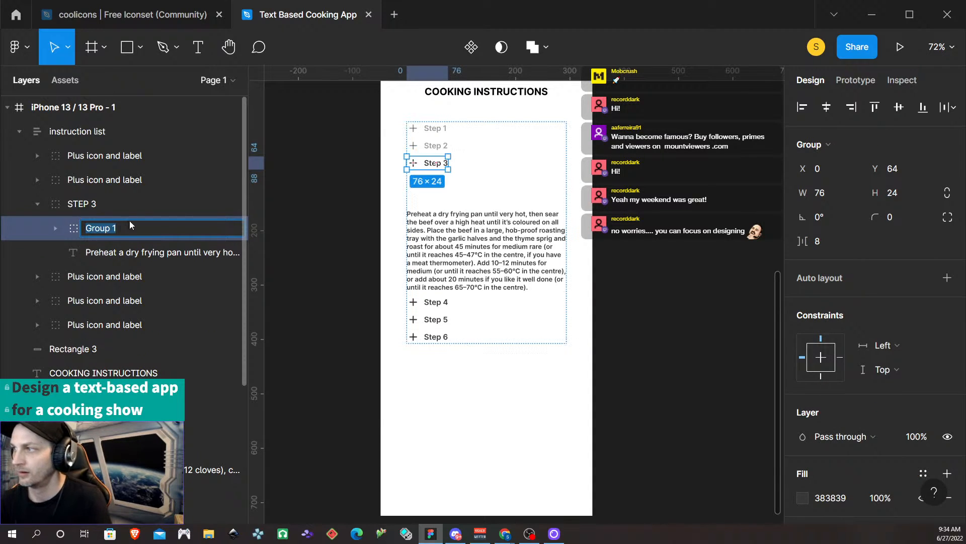
{"action": "type", "text": "icon and label"}
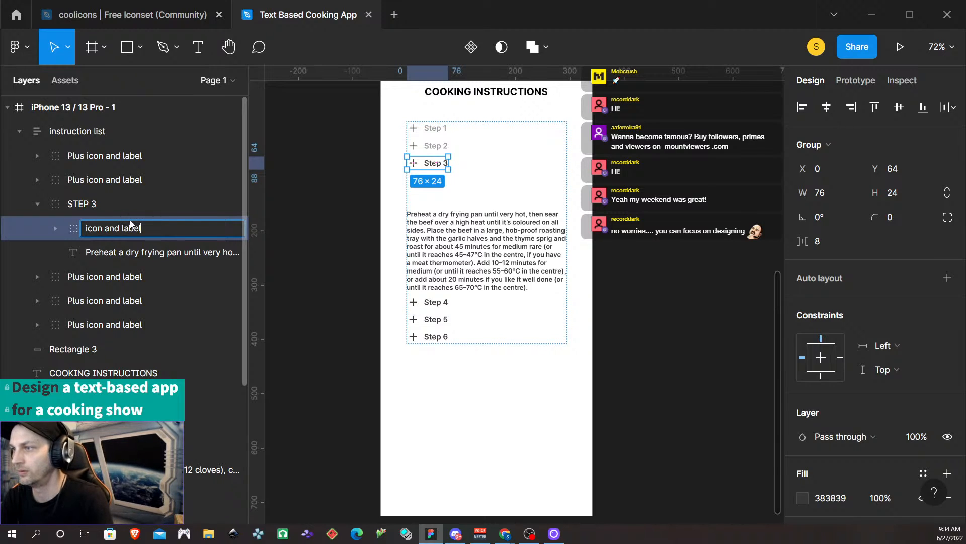
{"action": "key", "text": "Return"}
- Add vertical auto layout to the STEP 3 group with a spacing of 8 between items
{"action": "left_click", "coordinate": [109, 203]}
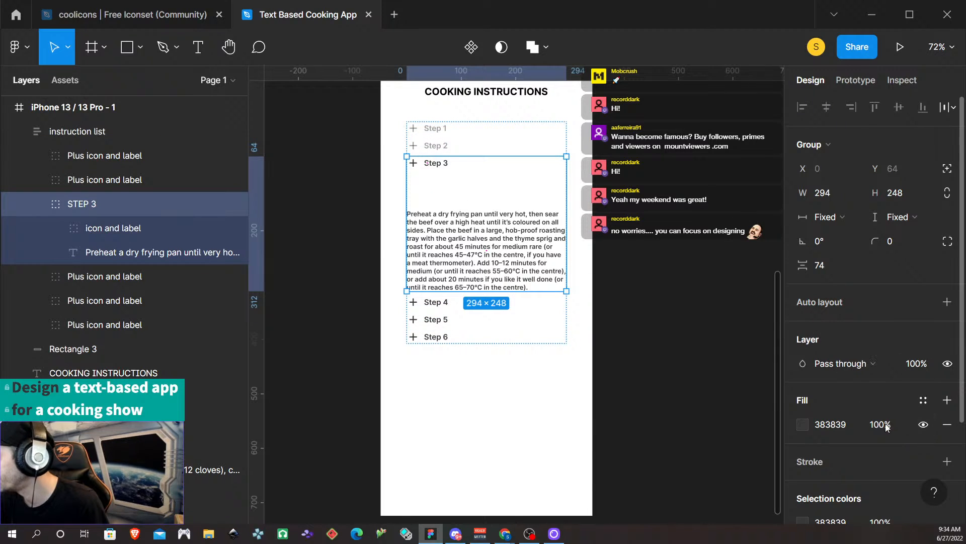
{"action": "left_click", "coordinate": [947, 302]}
{"action": "left_click", "coordinate": [822, 352]}
{"action": "type", "text": "8"}
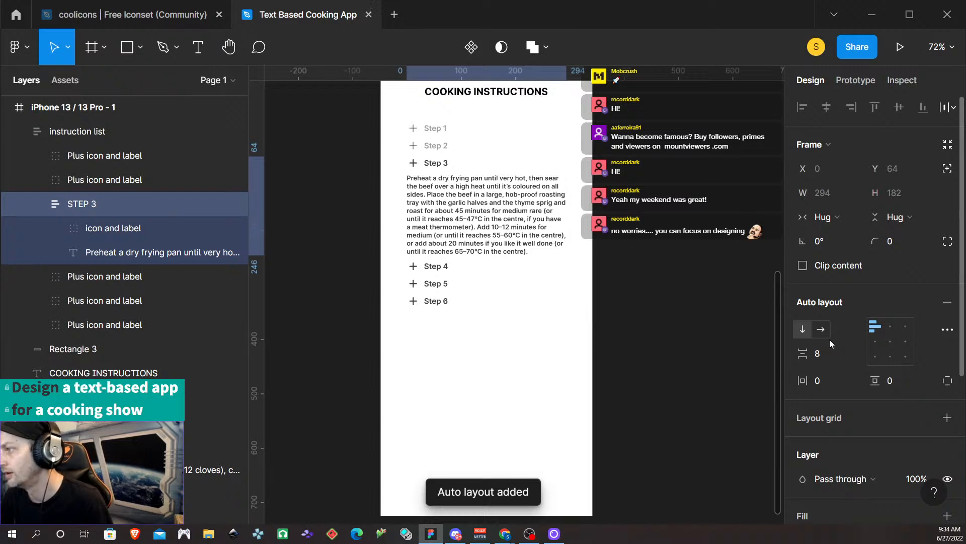
{"action": "key", "text": "Return"}
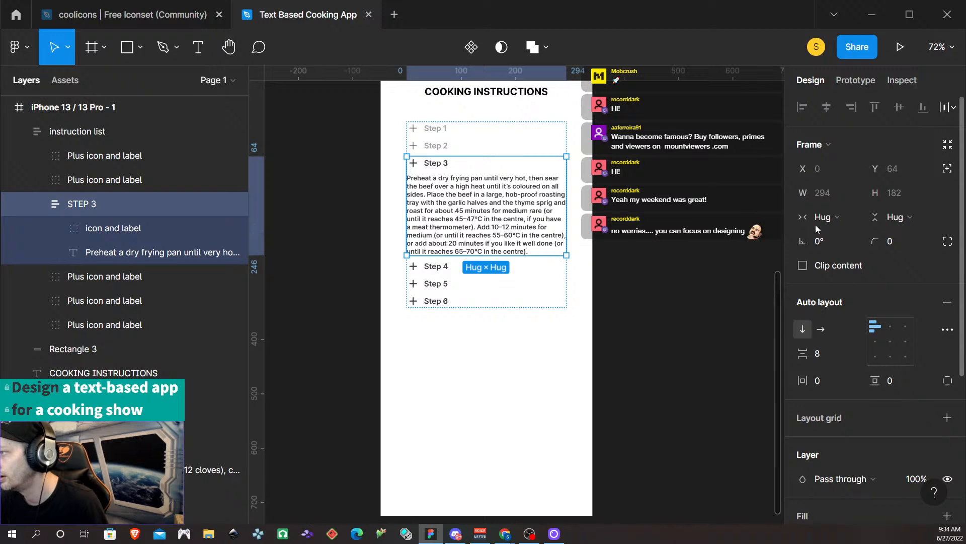
- Examine the colors used in STEP 3 and the text and fill properties of its Step 3 label
{"action": "scroll", "coordinate": [826, 442], "scroll_direction": "down", "scroll_amount": 5}
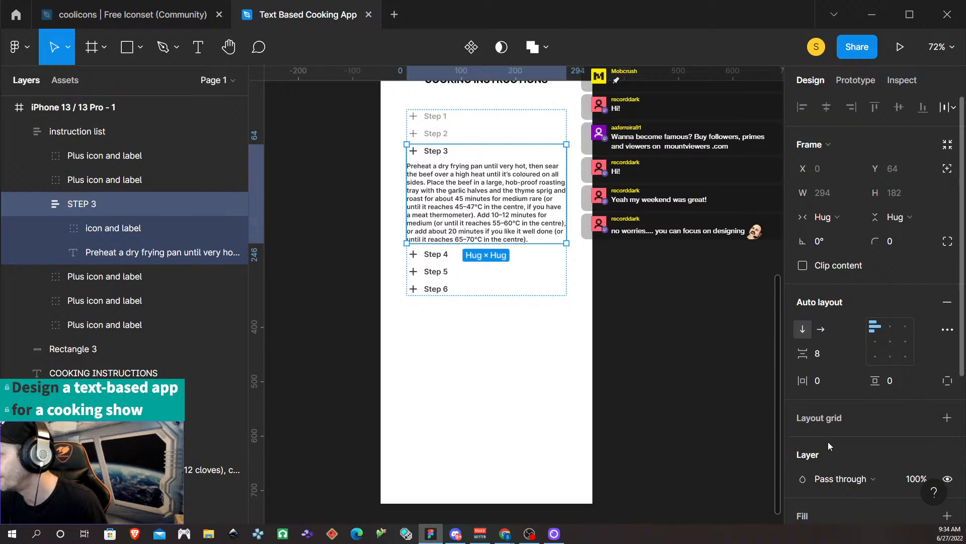
{"action": "scroll", "coordinate": [843, 448], "scroll_direction": "up", "scroll_amount": 5}
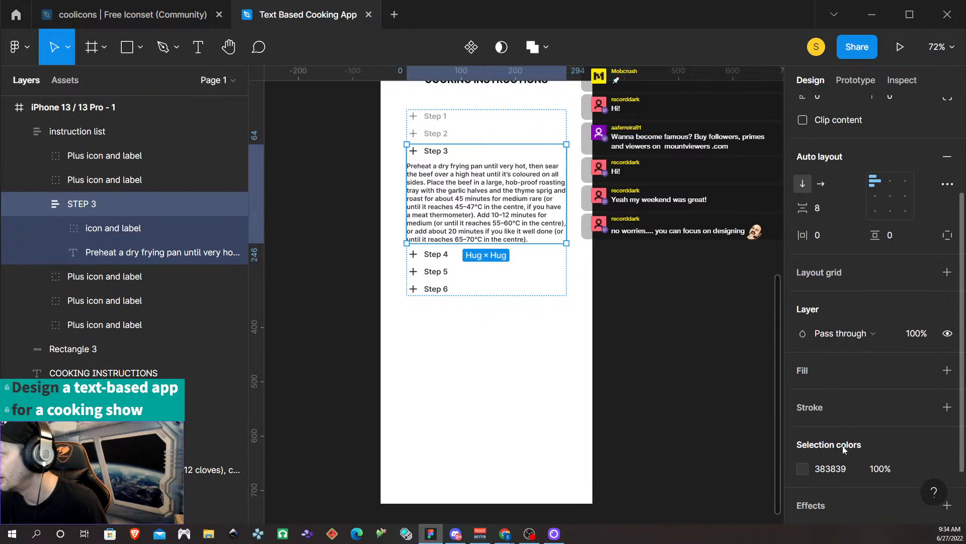
{"action": "scroll", "coordinate": [449, 171], "scroll_direction": "up", "scroll_amount": 5, "text": "ctrl"}
{"action": "scroll", "coordinate": [450, 171], "scroll_direction": "up", "scroll_amount": 3}
{"action": "scroll", "coordinate": [450, 171], "scroll_direction": "left", "scroll_amount": 1}
{"action": "scroll", "coordinate": [443, 169], "scroll_direction": "up", "scroll_amount": 2}
{"action": "double_click", "coordinate": [436, 166]}
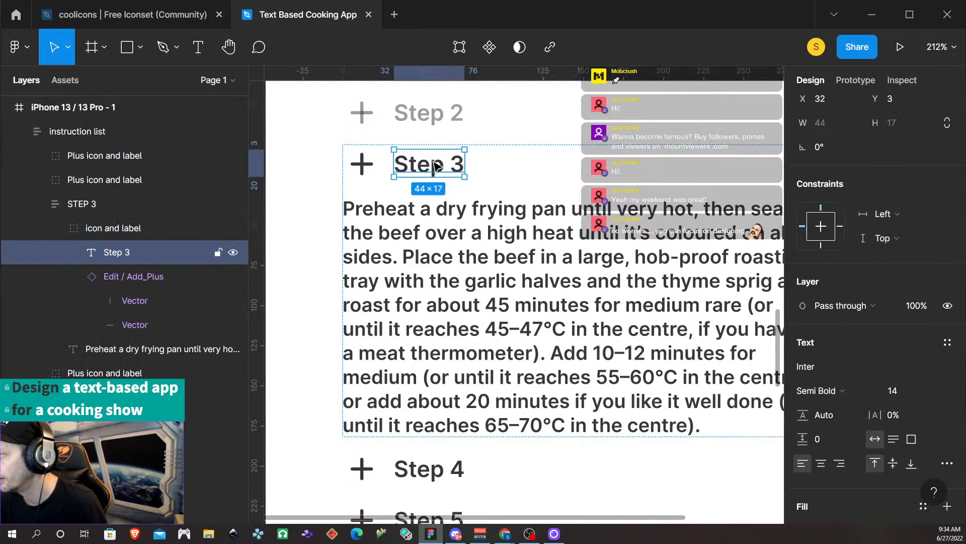
{"action": "scroll", "coordinate": [860, 380], "scroll_direction": "down", "scroll_amount": 2}
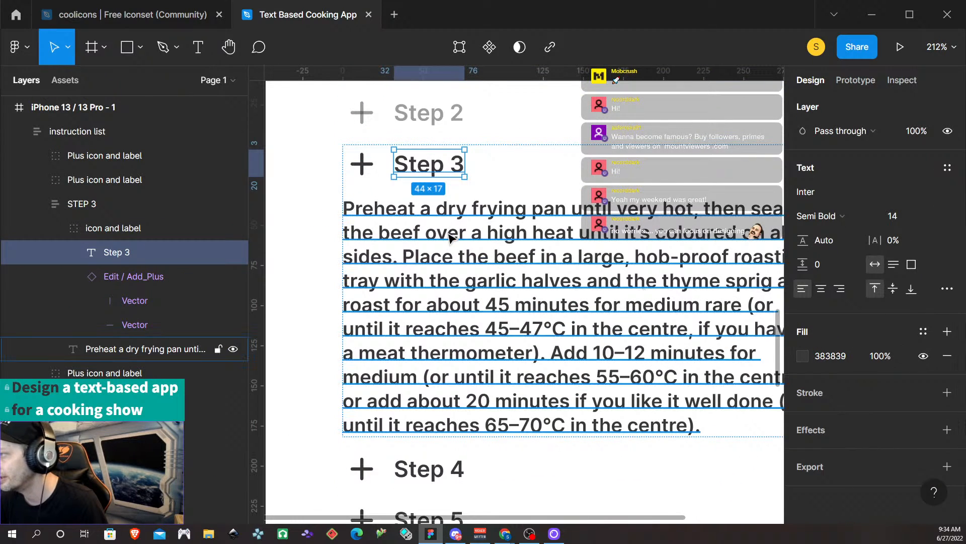
- Examine the instruction list frame and how its six steps and the Step 3 paragraph are laid out
{"action": "scroll", "coordinate": [461, 242], "scroll_direction": "down", "scroll_amount": 5, "text": "ctrl"}
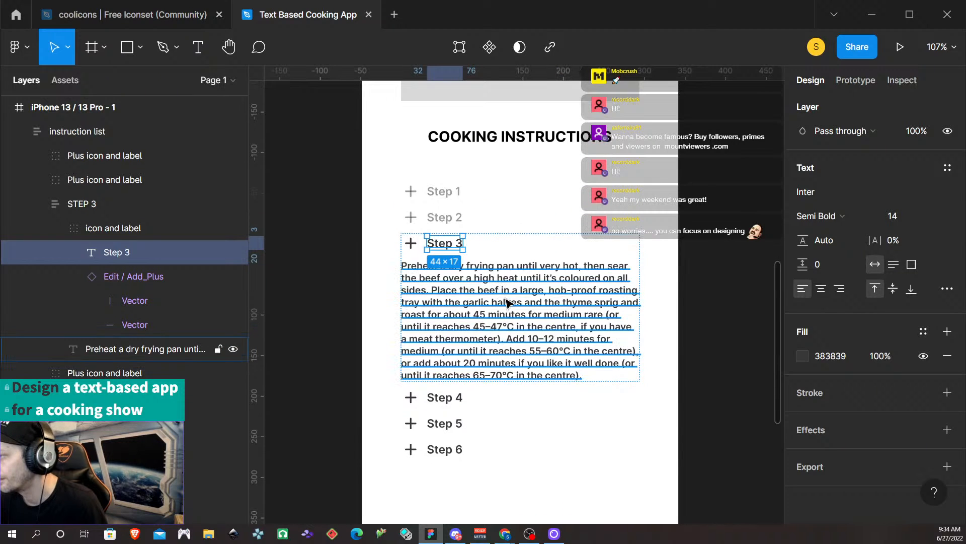
{"action": "scroll", "coordinate": [493, 285], "scroll_direction": "up", "scroll_amount": 3, "text": "ctrl"}
{"action": "left_click", "coordinate": [562, 451]}
{"action": "scroll", "coordinate": [451, 406], "scroll_direction": "right", "scroll_amount": 2}
{"action": "scroll", "coordinate": [438, 236], "scroll_direction": "right", "scroll_amount": 2}
{"action": "scroll", "coordinate": [446, 249], "scroll_direction": "left", "scroll_amount": 4}
{"action": "scroll", "coordinate": [451, 251], "scroll_direction": "down", "scroll_amount": 5, "text": "ctrl"}
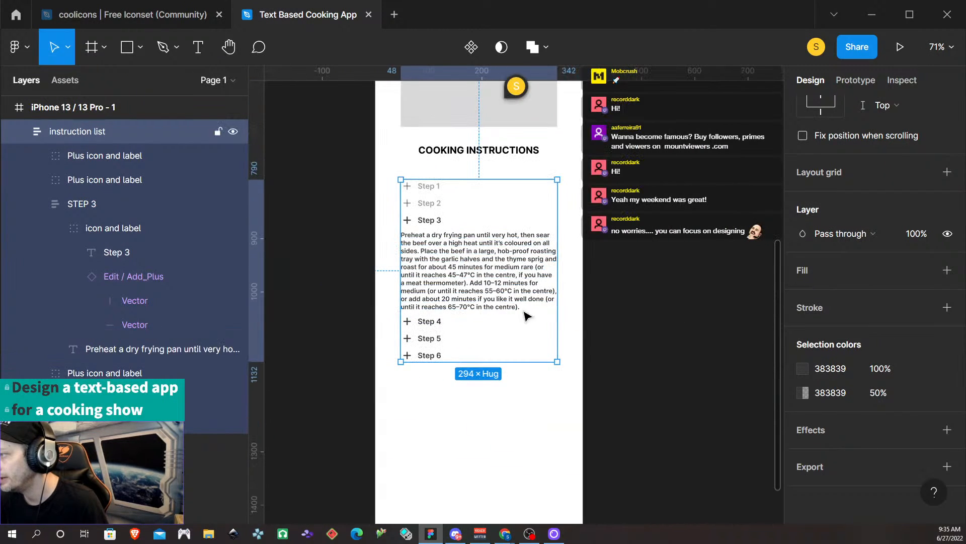
{"action": "left_click", "coordinate": [606, 325]}
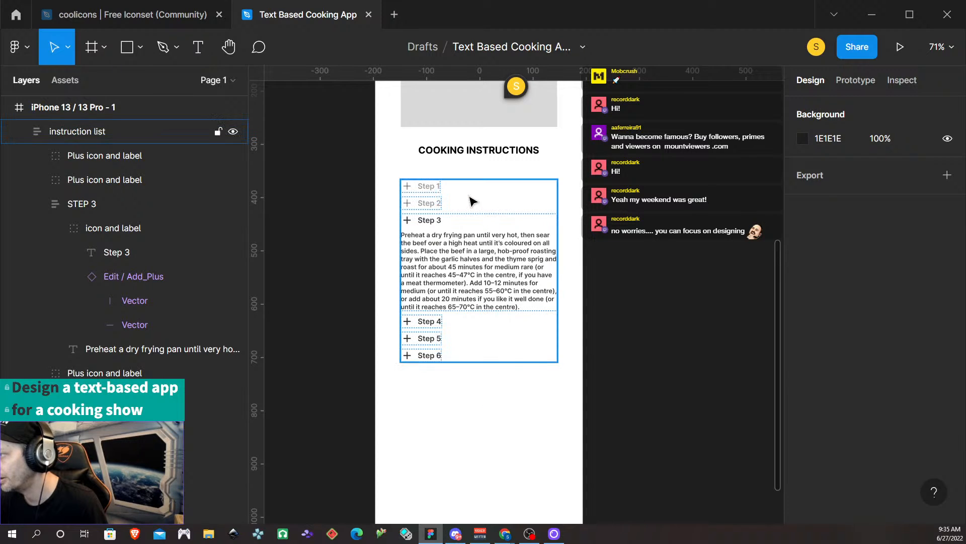
- Set the Step 3 label's font weight to Bold
{"action": "double_click", "coordinate": [429, 221]}
{"action": "double_click", "coordinate": [430, 222]}
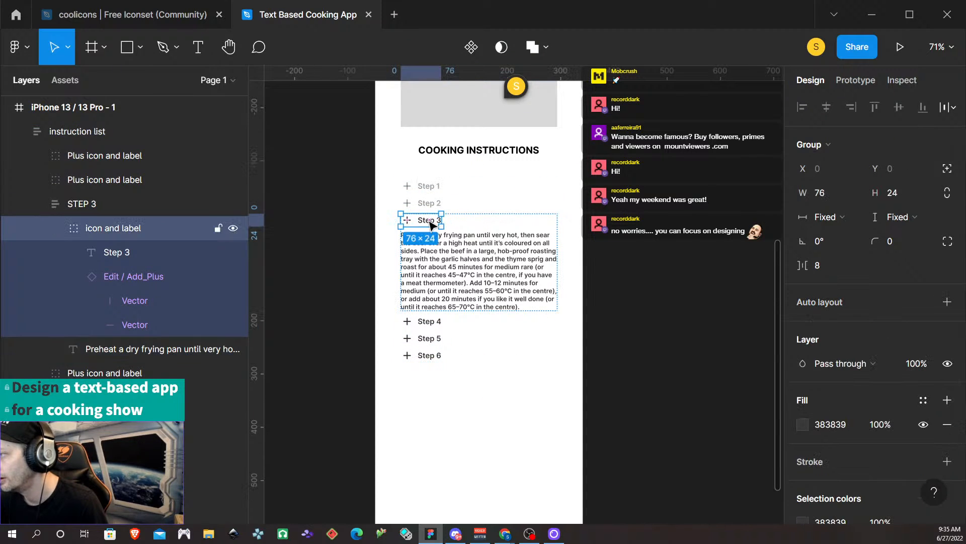
{"action": "double_click", "coordinate": [430, 224]}
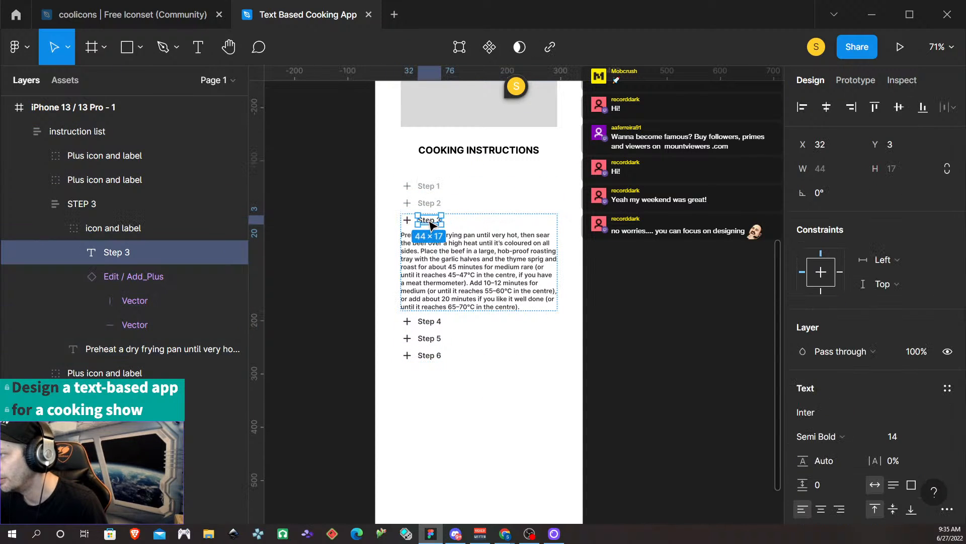
{"action": "left_click", "coordinate": [841, 437]}
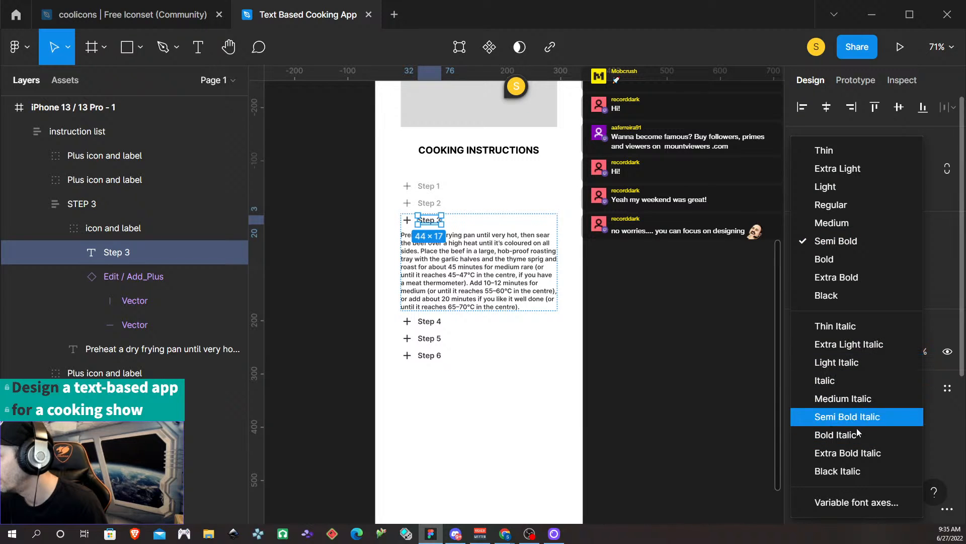
{"action": "left_click", "coordinate": [835, 258]}
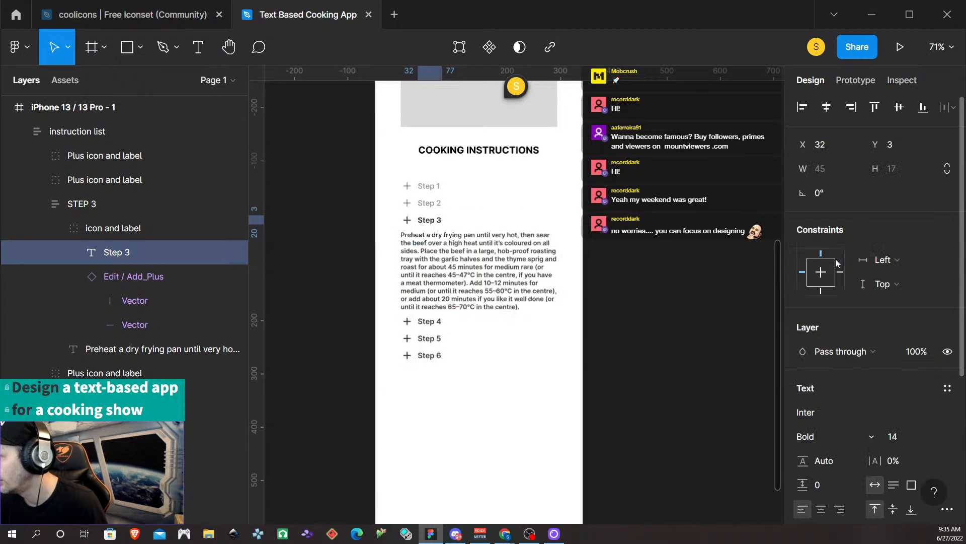
{"action": "scroll", "coordinate": [422, 252], "scroll_direction": "up", "scroll_amount": 5}
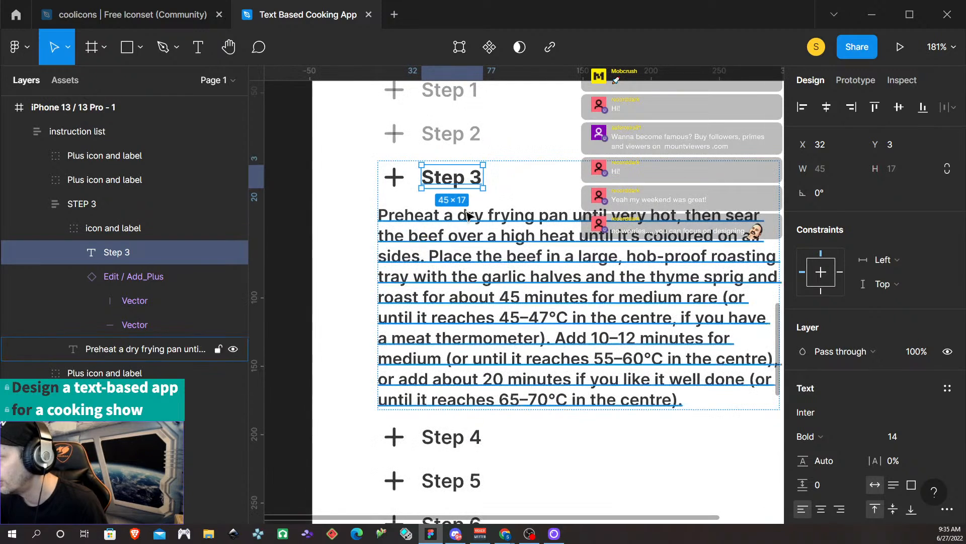
- Set the font weight of the Step 3 label text to Black
{"action": "double_click", "coordinate": [452, 178]}
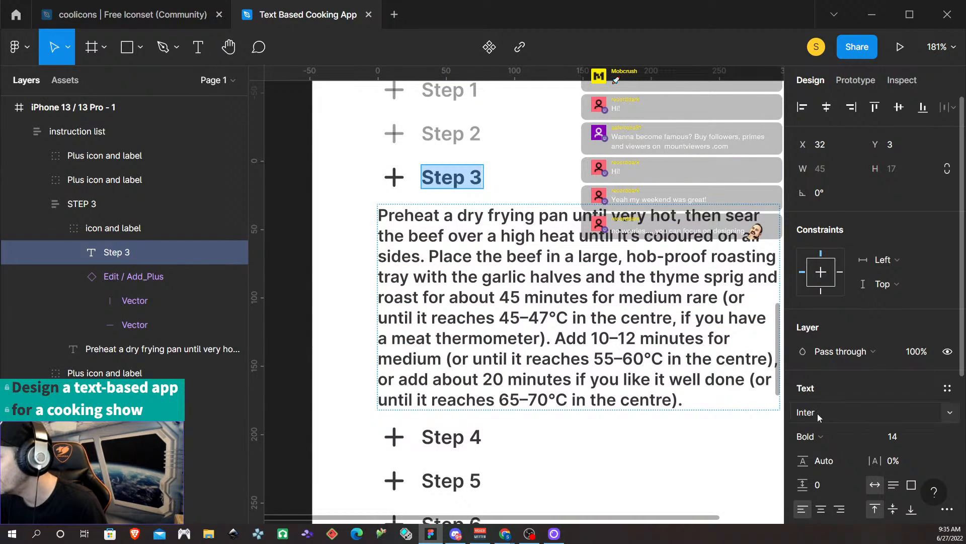
{"action": "left_click", "coordinate": [808, 436]}
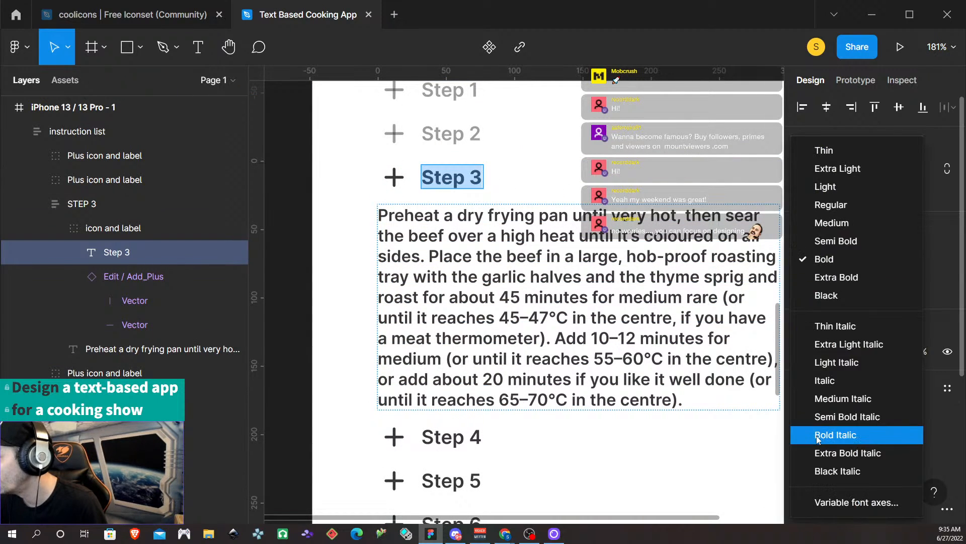
{"action": "left_click", "coordinate": [834, 300]}
{"action": "key", "text": "Escape"}
{"action": "scroll", "coordinate": [518, 186], "scroll_direction": "down", "scroll_amount": 2}
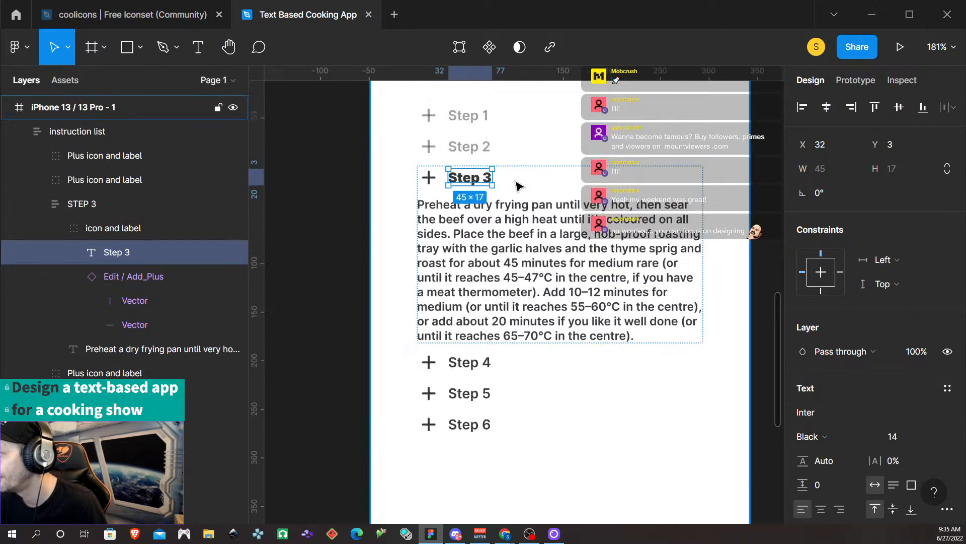
{"action": "scroll", "coordinate": [518, 186], "scroll_direction": "down", "scroll_amount": 2}
{"action": "left_click", "coordinate": [727, 314]}
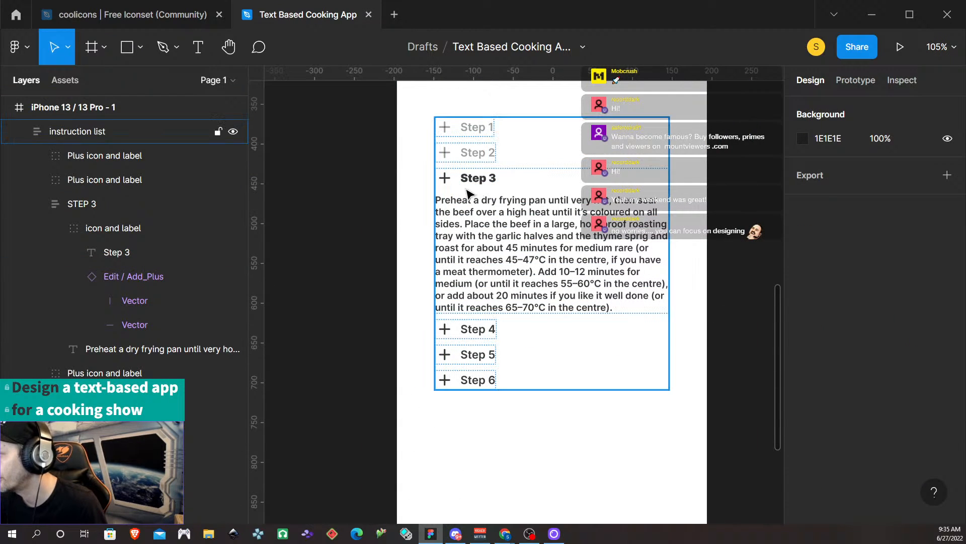
- Set the stroke width of the vertical line in Step 3's plus icon to 4
{"action": "double_click", "coordinate": [445, 180]}
{"action": "double_click", "coordinate": [445, 180]}
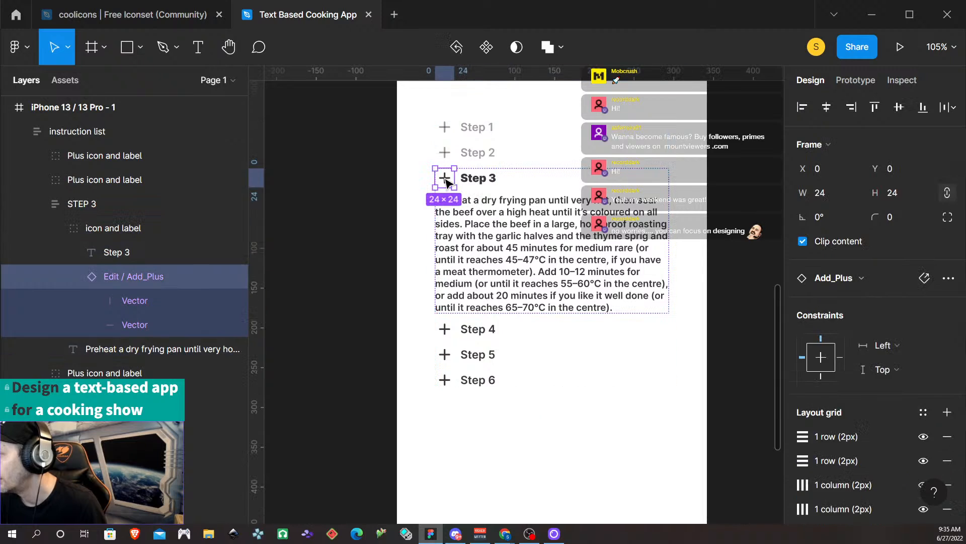
{"action": "double_click", "coordinate": [445, 180]}
{"action": "scroll", "coordinate": [838, 437], "scroll_direction": "down", "scroll_amount": 3}
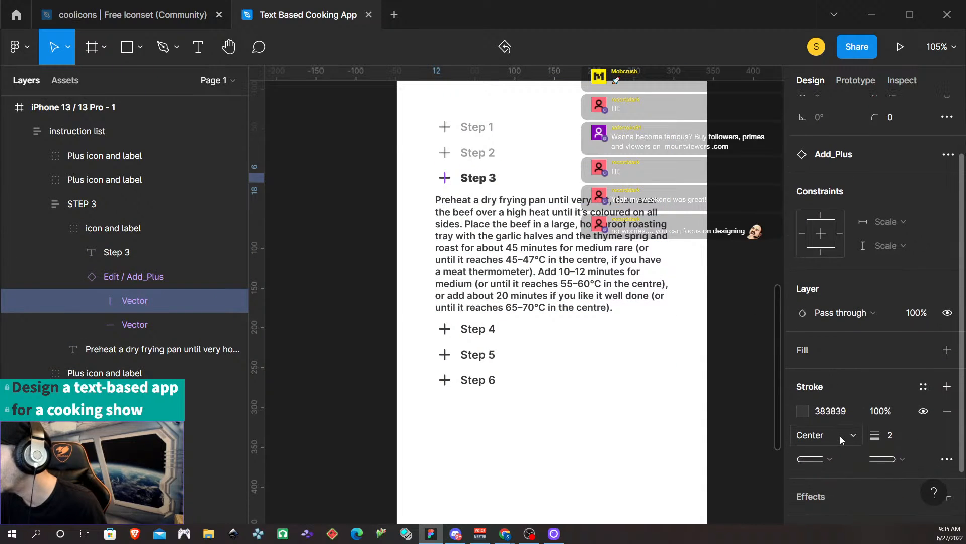
{"action": "scroll", "coordinate": [468, 188], "scroll_direction": "up", "scroll_amount": 5}
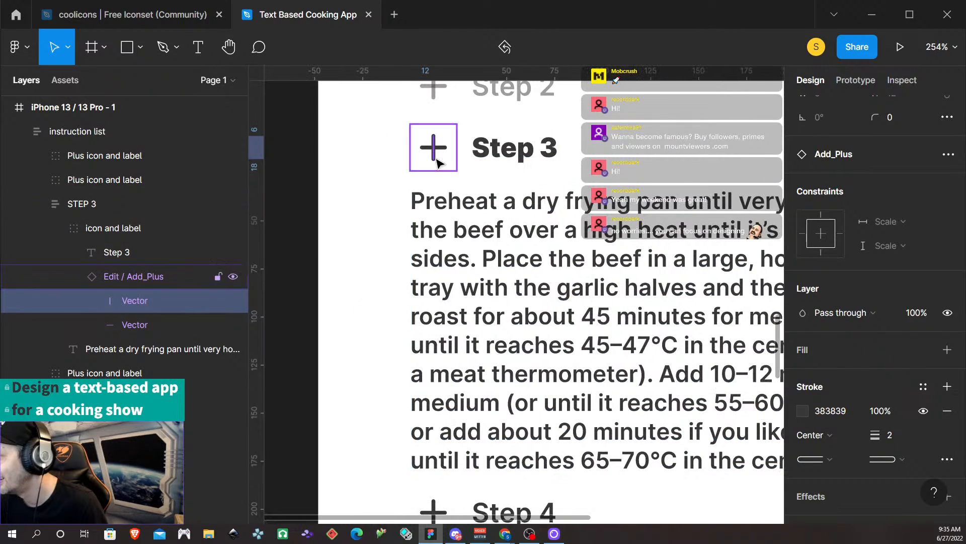
{"action": "scroll", "coordinate": [436, 160], "scroll_direction": "up", "scroll_amount": 5}
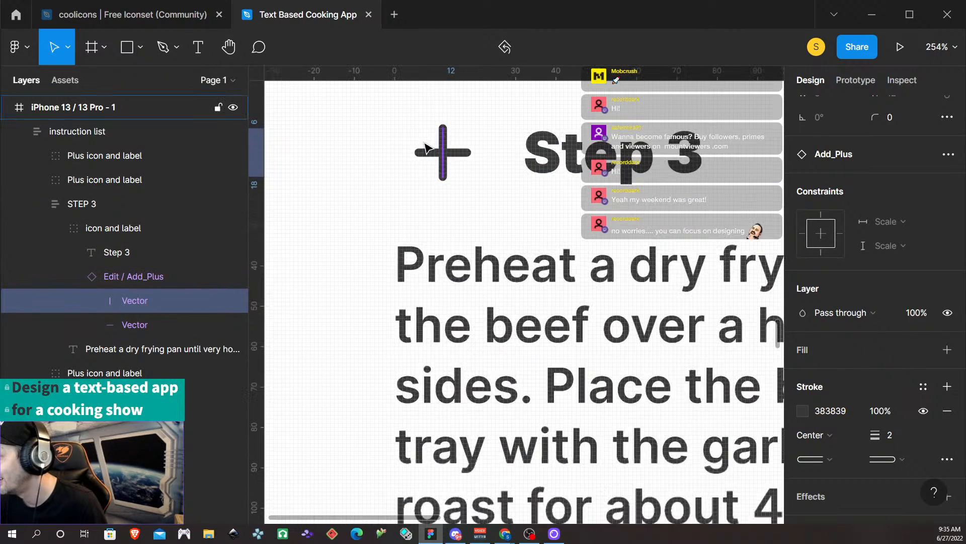
{"action": "left_click", "coordinate": [896, 439]}
{"action": "type", "text": "4"}
{"action": "key", "text": "Return"}
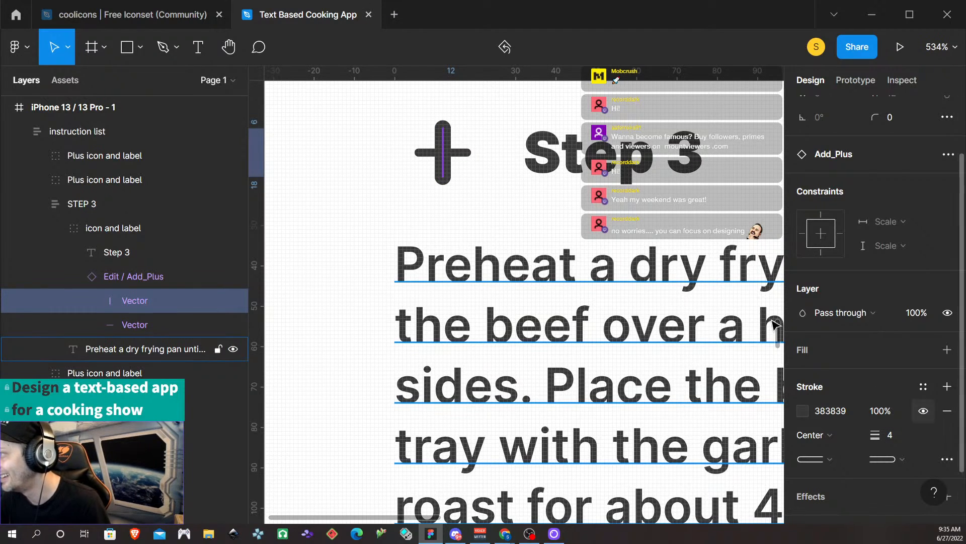
- Set the stroke width of the horizontal line in Step 3's plus icon to 4
{"action": "left_click", "coordinate": [467, 153]}
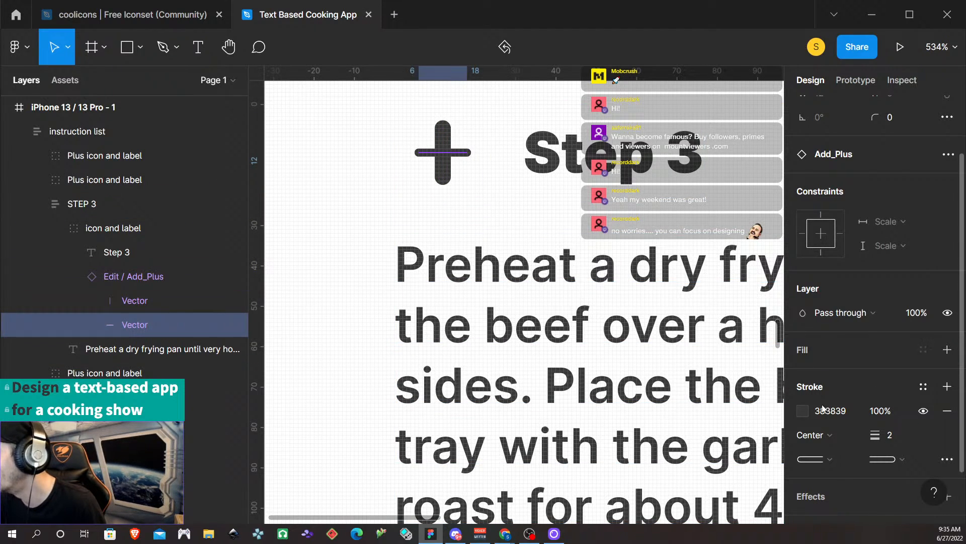
{"action": "left_click", "coordinate": [894, 436]}
{"action": "type", "text": "4"}
{"action": "key", "text": "Return"}
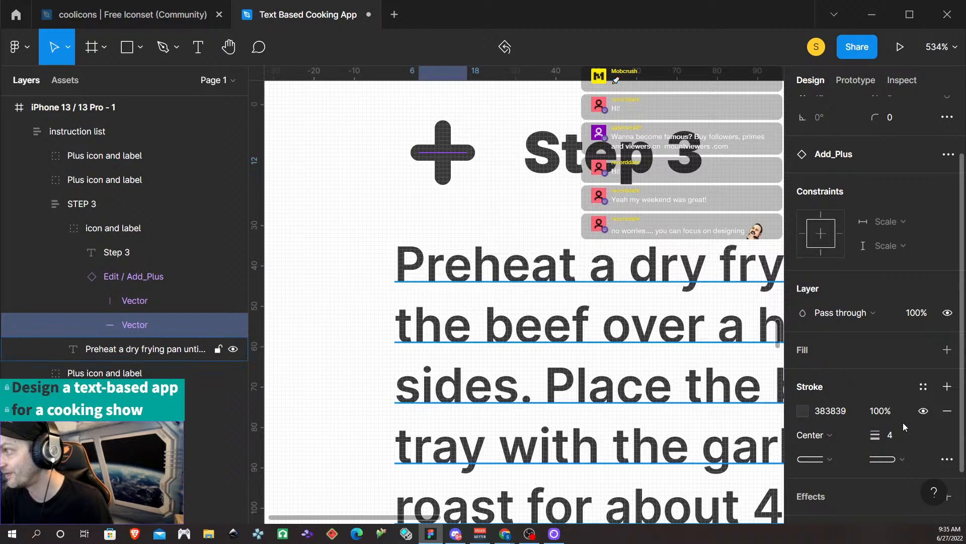
{"action": "left_click", "coordinate": [334, 194]}
- Review the whole phone screen, from the header and video placeholder through the ingredients to the cooking instructions
{"action": "scroll", "coordinate": [334, 194], "scroll_direction": "down", "scroll_amount": 5}
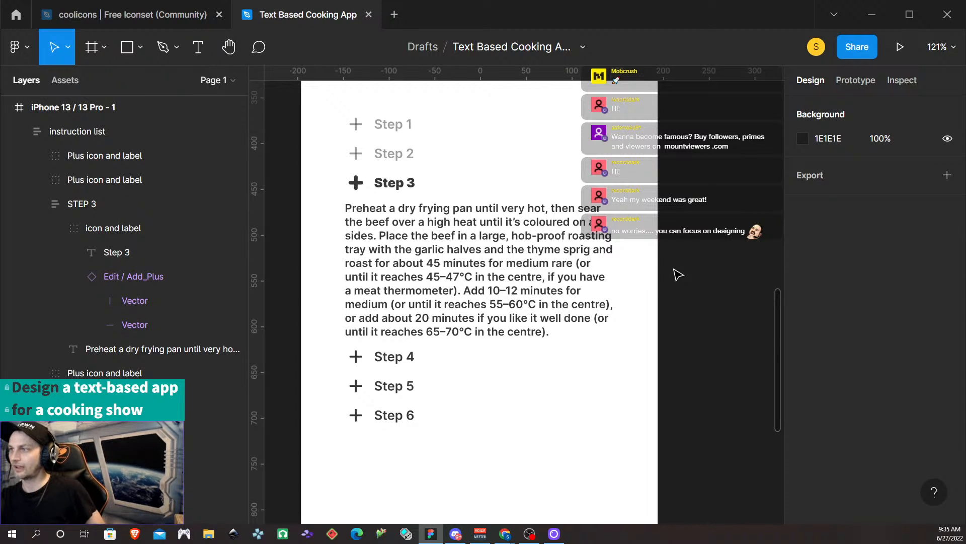
{"action": "scroll", "coordinate": [480, 249], "scroll_direction": "down", "scroll_amount": 2}
{"action": "scroll", "coordinate": [480, 249], "scroll_direction": "down", "scroll_amount": 3}
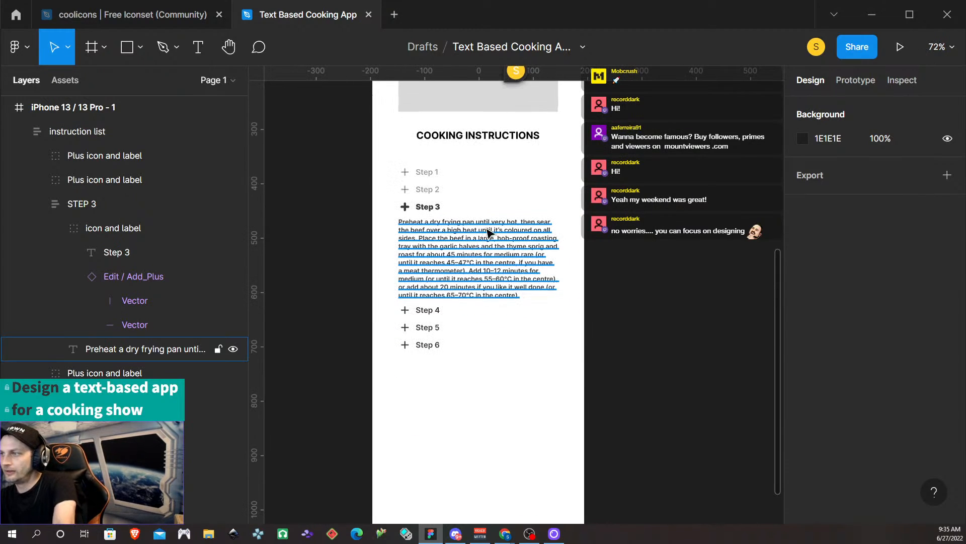
{"action": "scroll", "coordinate": [453, 202], "scroll_direction": "up", "scroll_amount": 1}
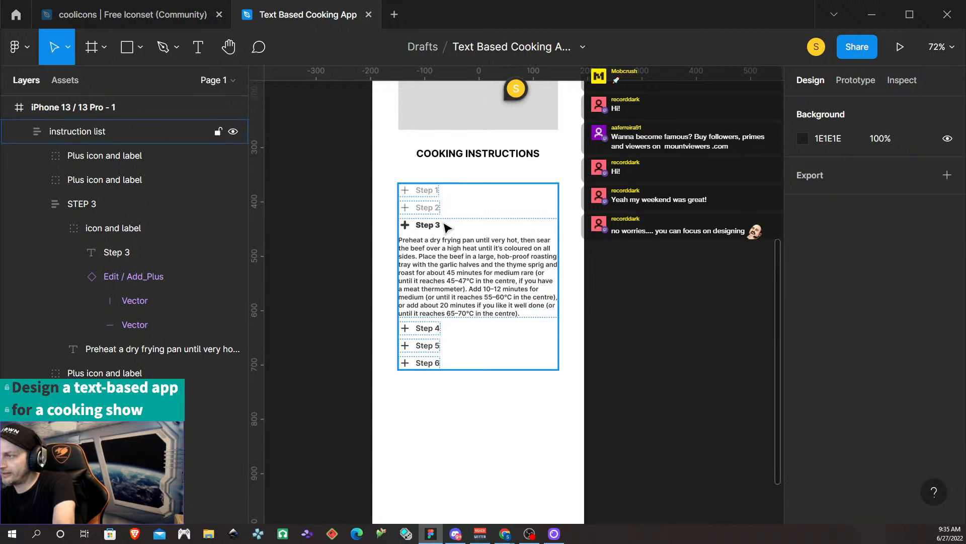
{"action": "scroll", "coordinate": [443, 206], "scroll_direction": "up", "scroll_amount": 1}
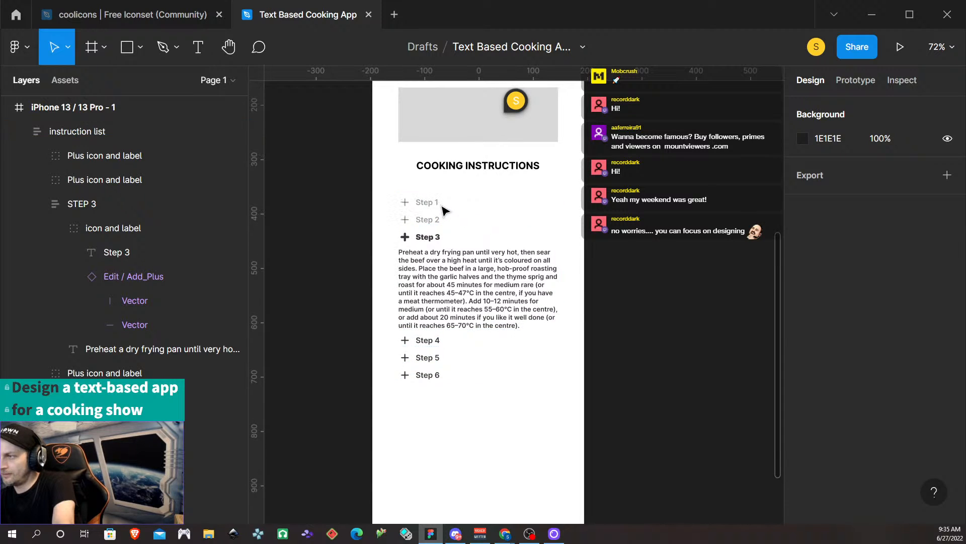
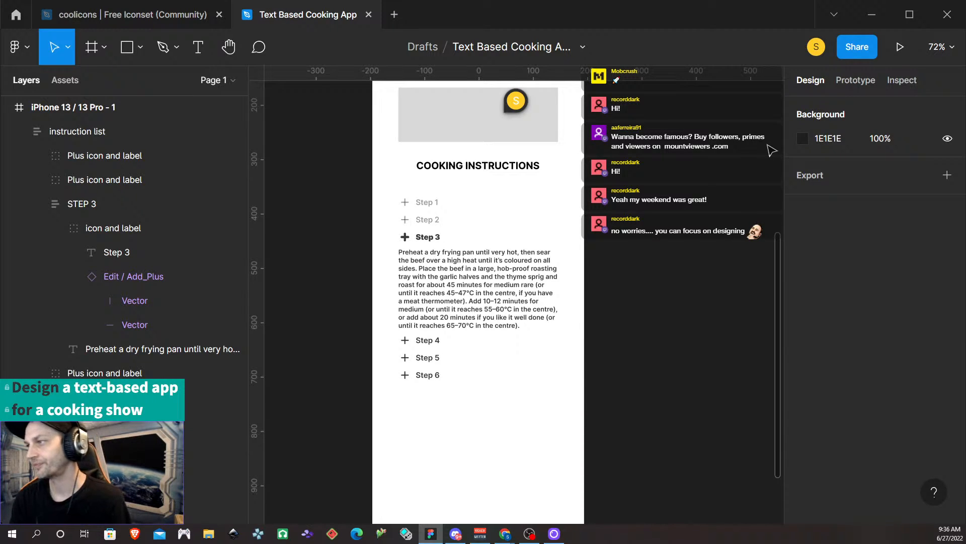
{"action": "left_click", "coordinate": [486, 282]}
{"action": "scroll", "coordinate": [487, 282], "scroll_direction": "down", "scroll_amount": 3}
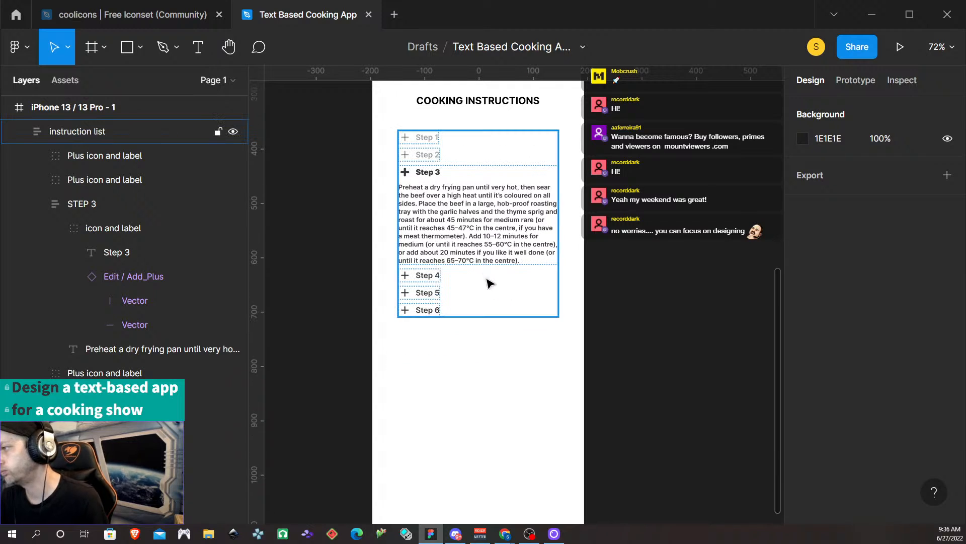
{"action": "scroll", "coordinate": [487, 295], "scroll_direction": "up", "scroll_amount": 10}
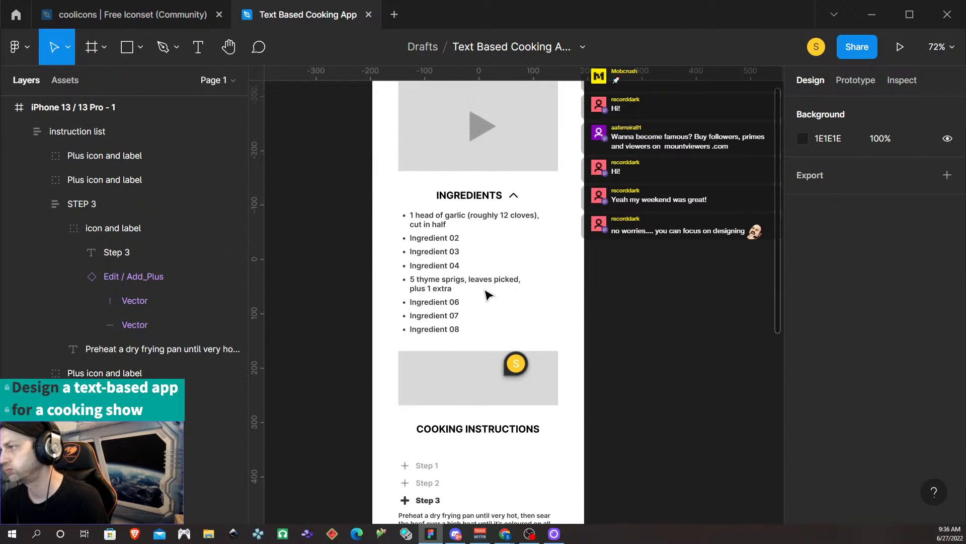
{"action": "scroll", "coordinate": [488, 294], "scroll_direction": "up", "scroll_amount": 3}
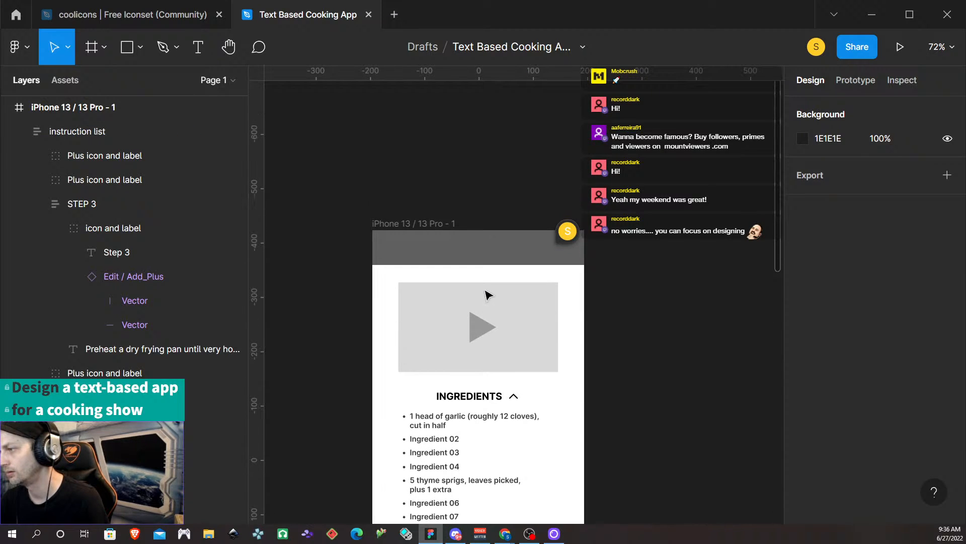
{"action": "scroll", "coordinate": [486, 295], "scroll_direction": "up", "scroll_amount": 3}
{"action": "scroll", "coordinate": [498, 302], "scroll_direction": "down", "scroll_amount": 8}
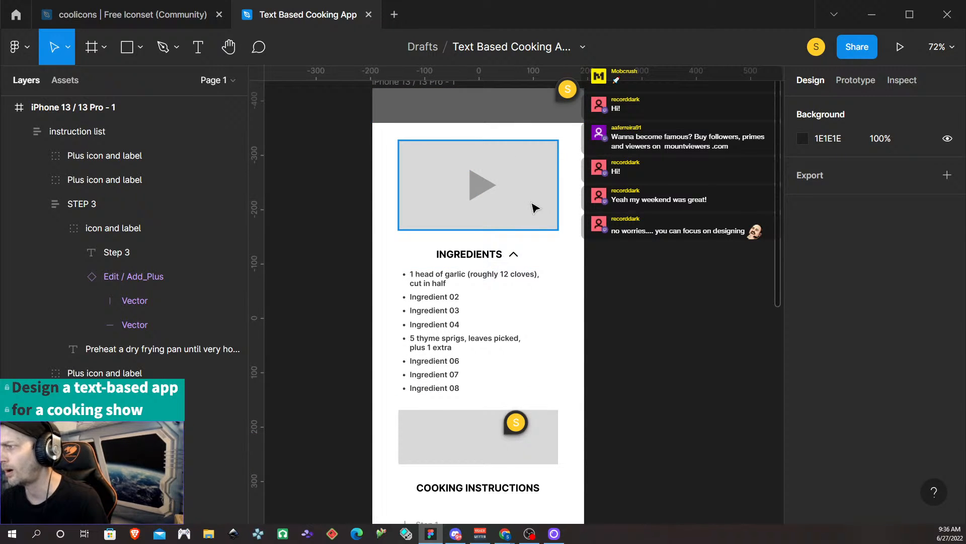
{"action": "scroll", "coordinate": [503, 222], "scroll_direction": "down", "scroll_amount": 10}
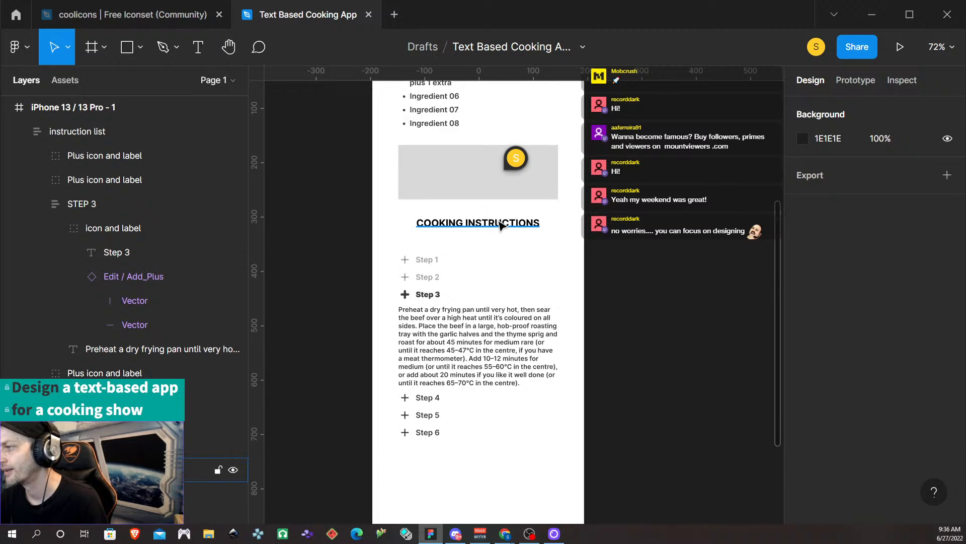
- Move the instruction list up to Y 777, leaving 32 px below the COOKING INSTRUCTIONS heading
{"action": "left_click", "coordinate": [443, 248]}
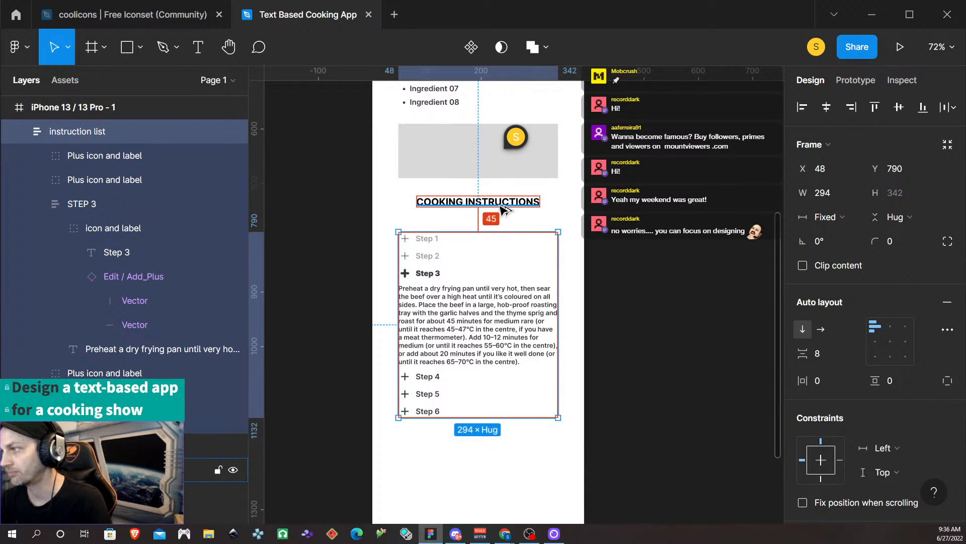
{"action": "key", "text": "shift+Up"}
{"action": "key", "text": "Up"}
{"action": "key", "text": "Up"}
{"action": "key", "text": "Up"}
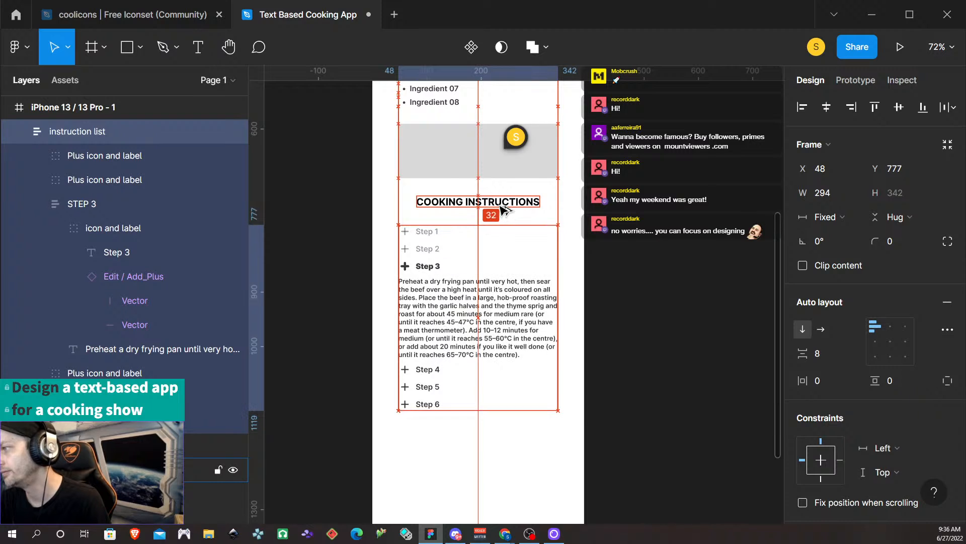
{"action": "scroll", "coordinate": [560, 211], "scroll_direction": "down", "scroll_amount": 5}
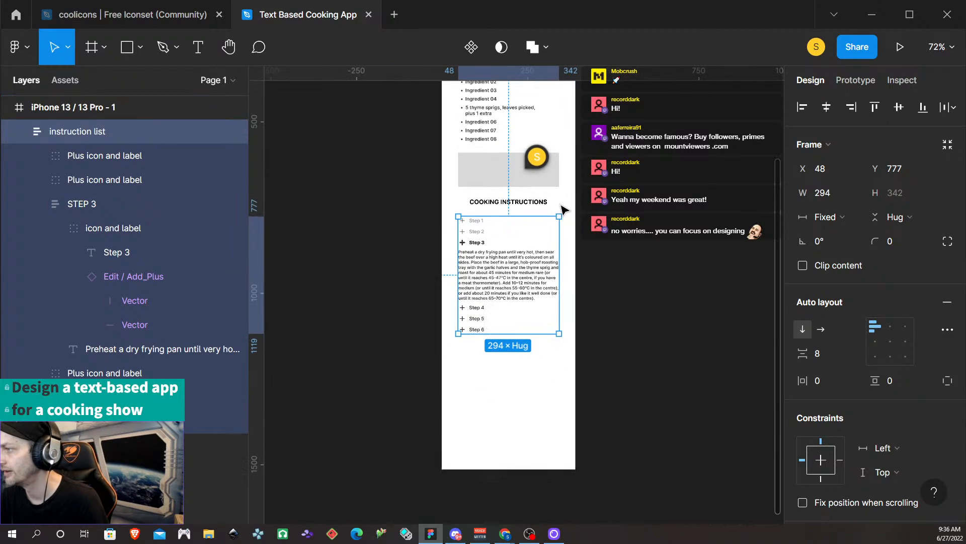
{"action": "left_click", "coordinate": [564, 209]}
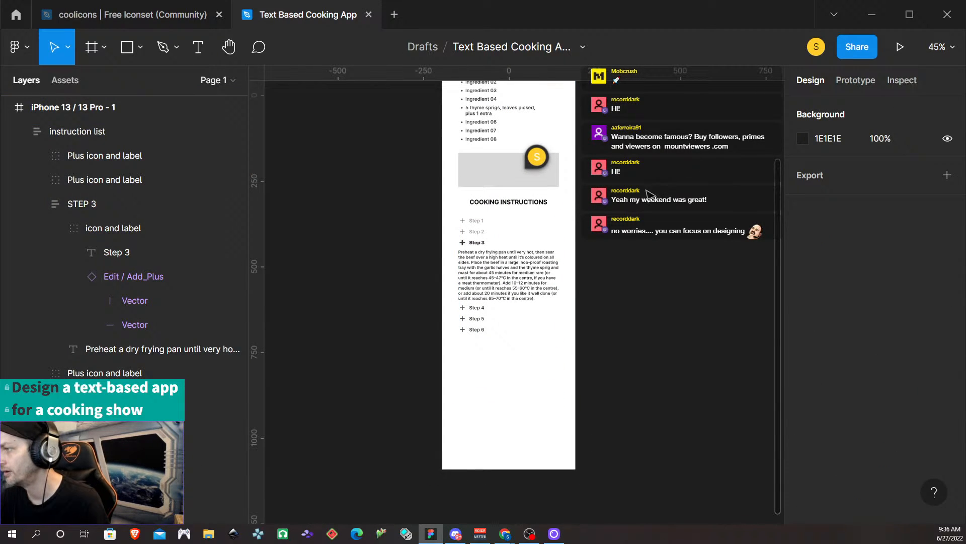
- Check the 16 px gap under the INGREDIENTS heading and move the instruction list up to Y 761 to match it below COOKING INSTRUCTIONS
{"action": "scroll", "coordinate": [513, 126], "scroll_direction": "up", "scroll_amount": 3}
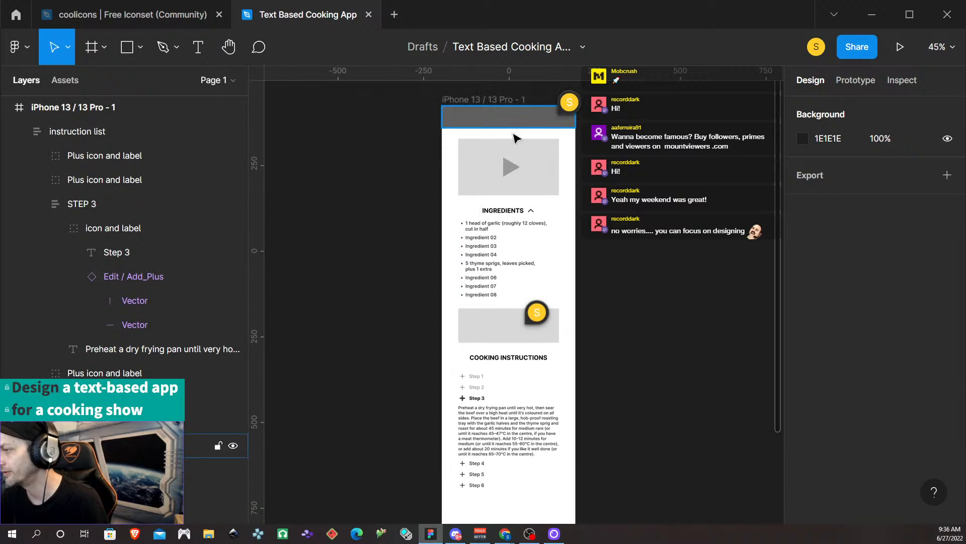
{"action": "left_click", "coordinate": [502, 232]}
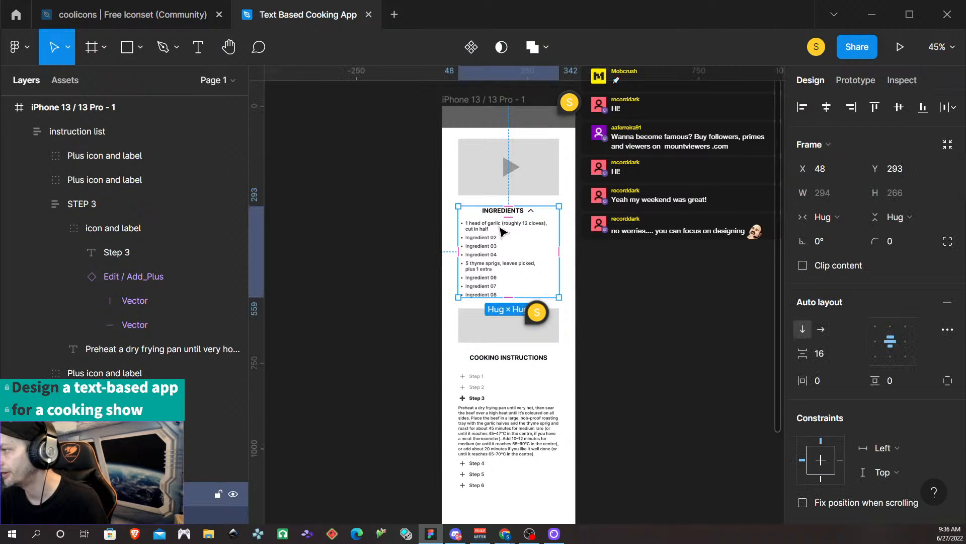
{"action": "left_click", "coordinate": [498, 225]}
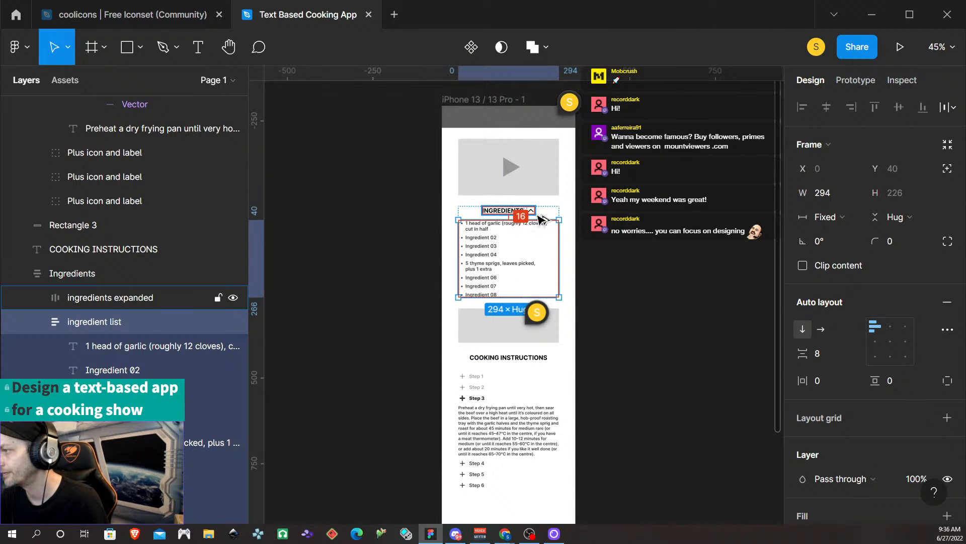
{"action": "left_click", "coordinate": [521, 432]}
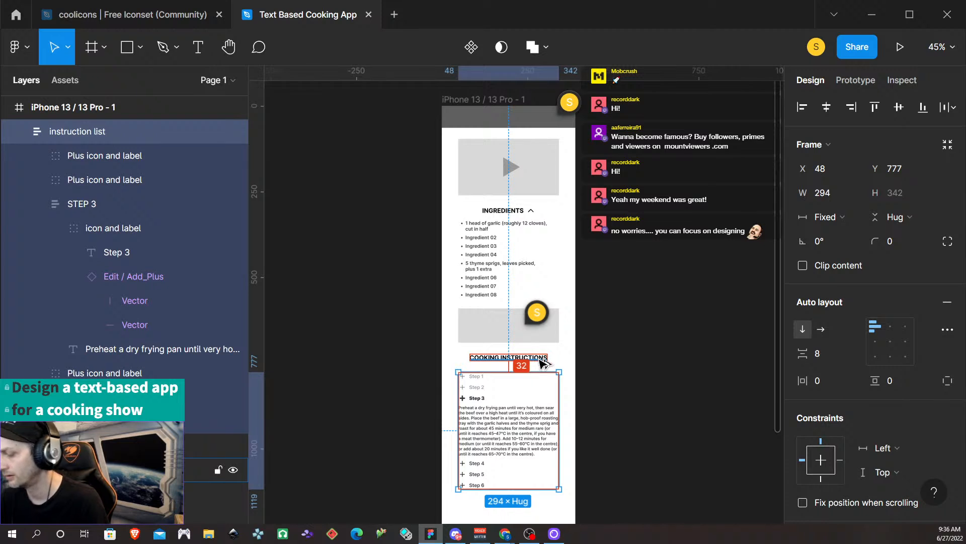
{"action": "left_click_drag", "start_coordinate": [540, 359], "coordinate": [540, 359]}
{"action": "scroll", "coordinate": [589, 371], "scroll_direction": "up", "scroll_amount": 5}
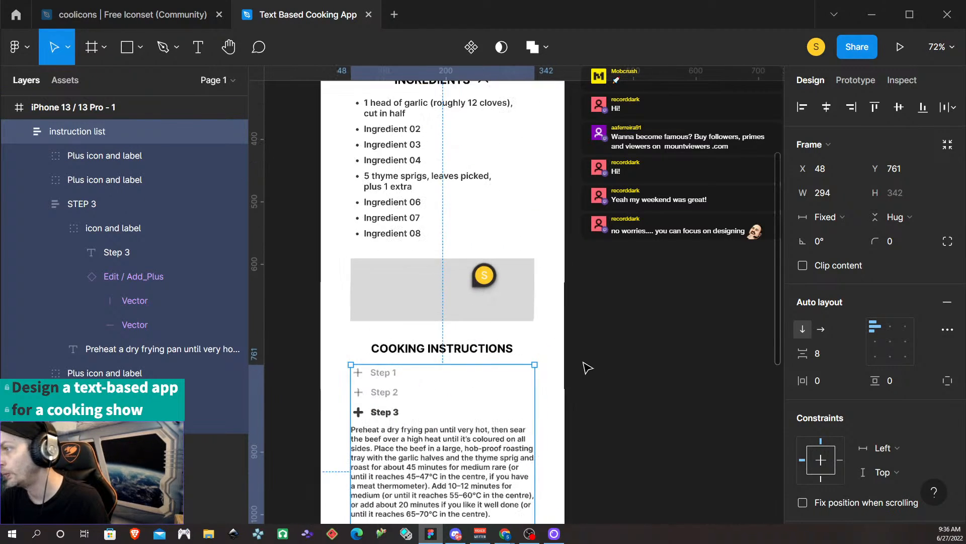
{"action": "scroll", "coordinate": [569, 380], "scroll_direction": "up", "scroll_amount": 3}
{"action": "scroll", "coordinate": [561, 393], "scroll_direction": "down", "scroll_amount": 8}
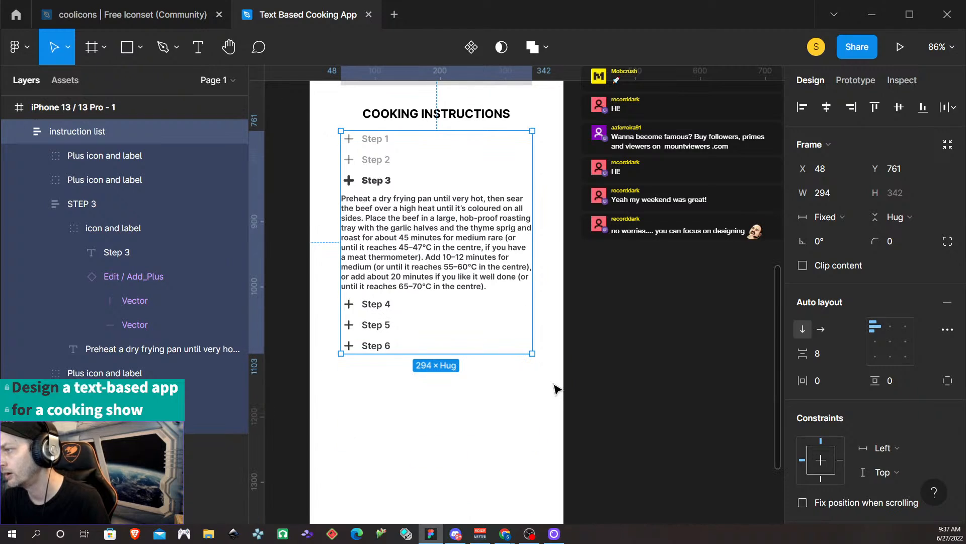
{"action": "scroll", "coordinate": [556, 385], "scroll_direction": "left", "scroll_amount": 3}
{"action": "scroll", "coordinate": [555, 385], "scroll_direction": "right", "scroll_amount": 1}
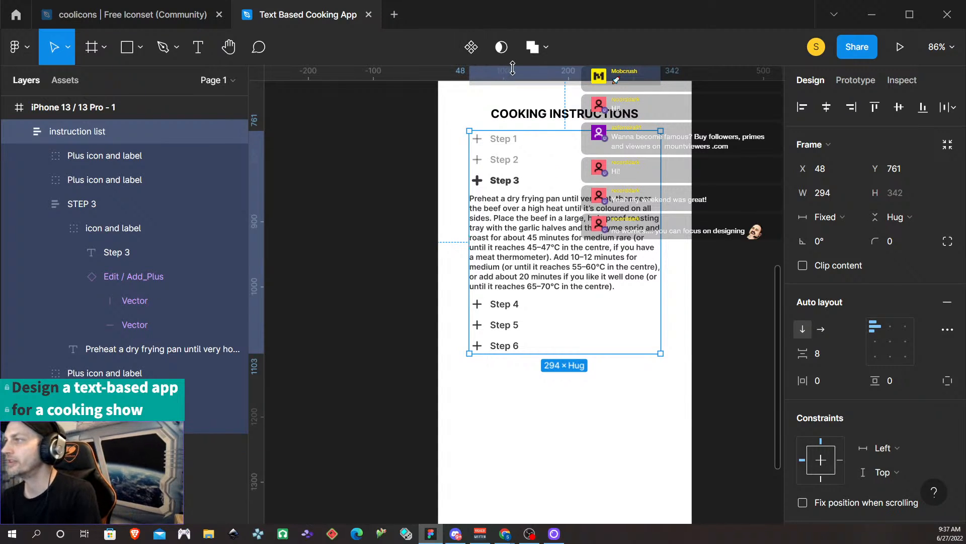
- Switch to the coolicons file, find the single Check icon in the Interface set, and copy it
{"action": "left_click", "coordinate": [155, 15]}
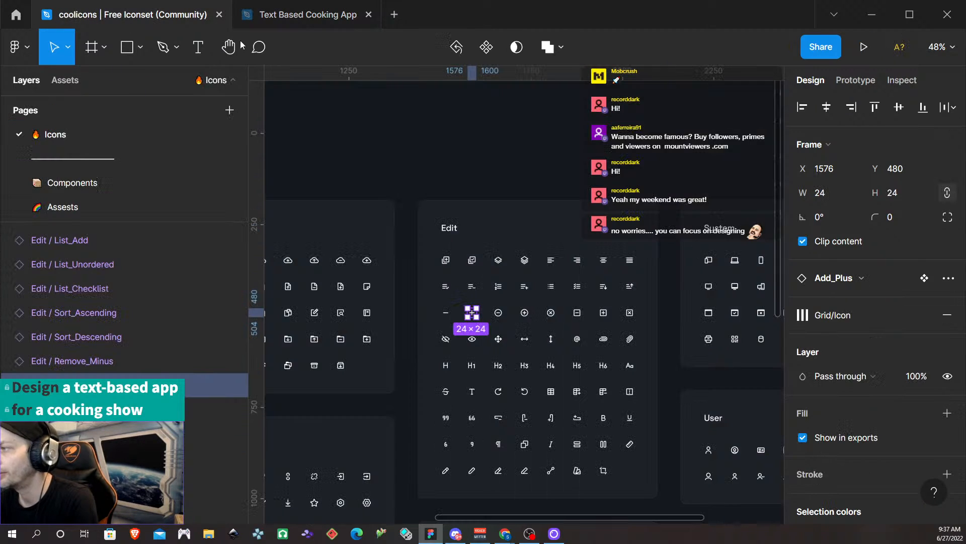
{"action": "scroll", "coordinate": [496, 342], "scroll_direction": "left", "scroll_amount": 8}
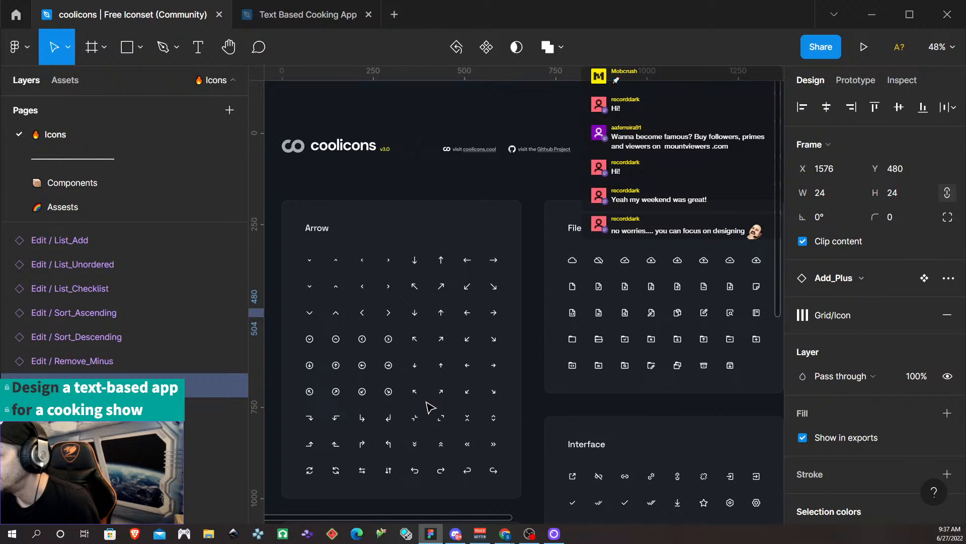
{"action": "scroll", "coordinate": [428, 407], "scroll_direction": "left", "scroll_amount": 1}
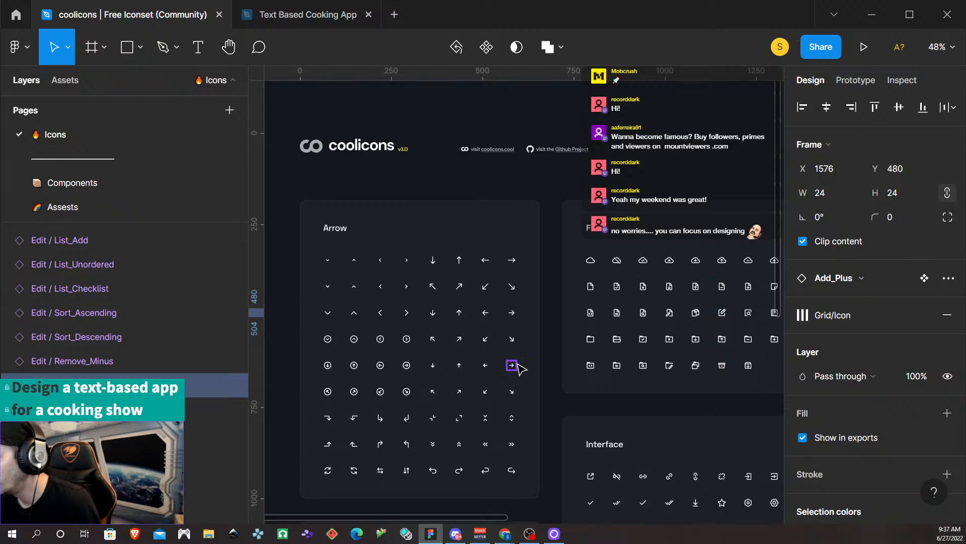
{"action": "scroll", "coordinate": [541, 424], "scroll_direction": "right", "scroll_amount": 8}
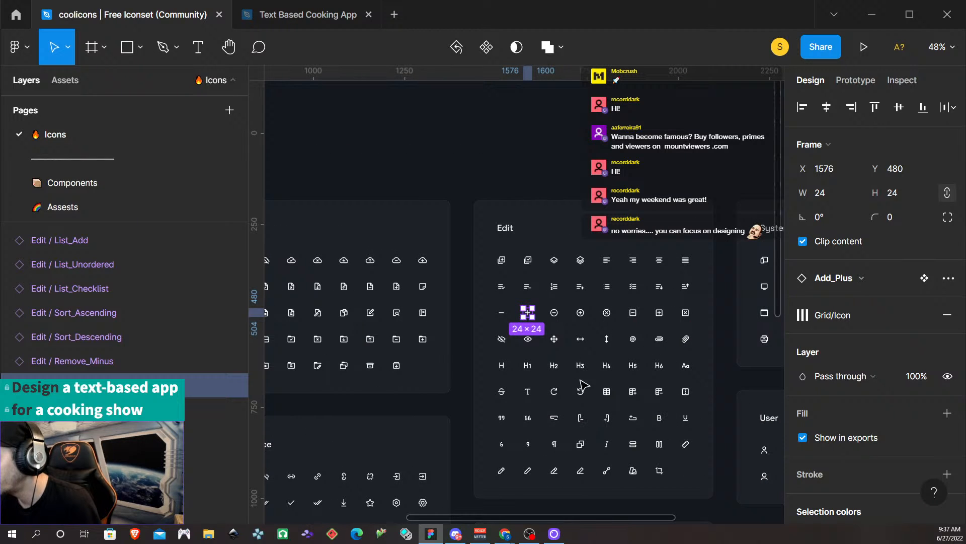
{"action": "left_click", "coordinate": [717, 370]}
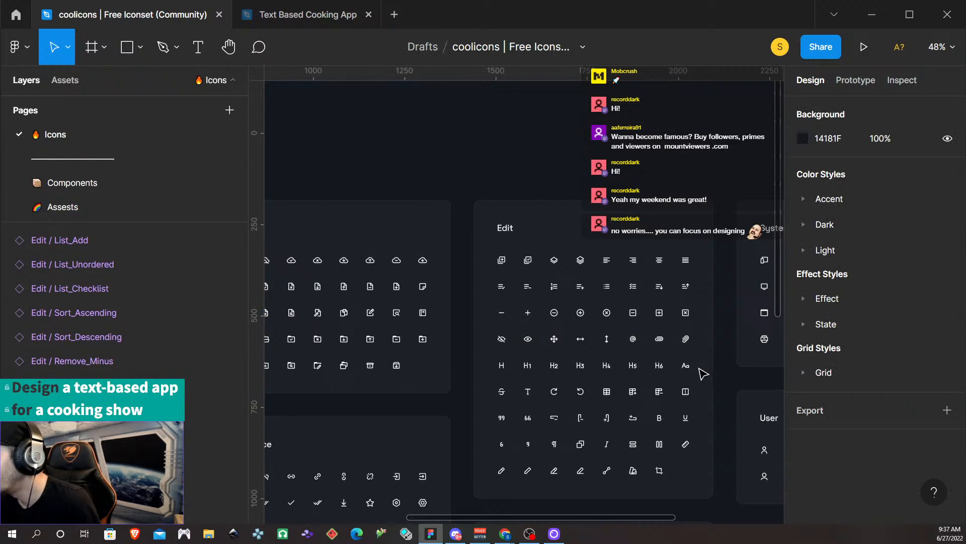
{"action": "scroll", "coordinate": [682, 378], "scroll_direction": "down", "scroll_amount": 3}
{"action": "scroll", "coordinate": [680, 384], "scroll_direction": "left", "scroll_amount": 4}
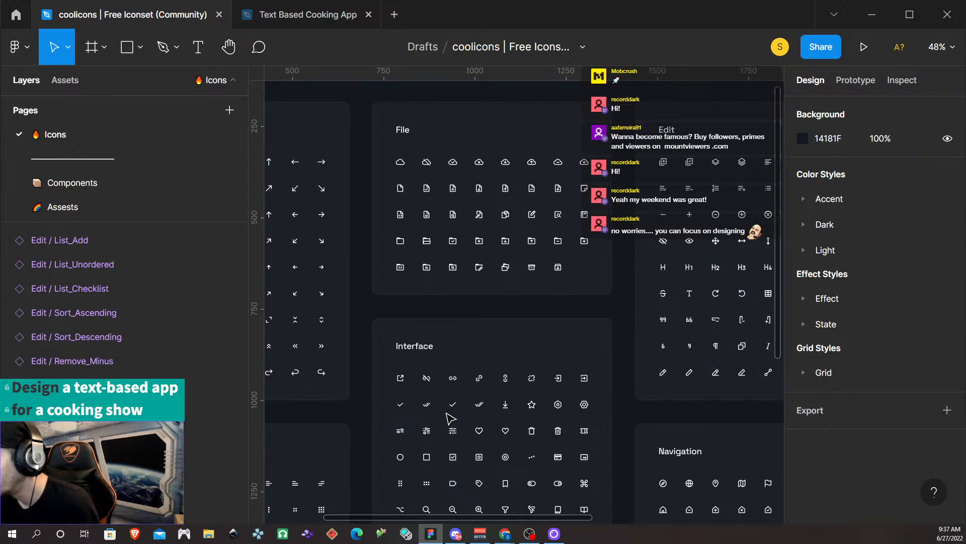
{"action": "scroll", "coordinate": [447, 417], "scroll_direction": "up", "scroll_amount": 5}
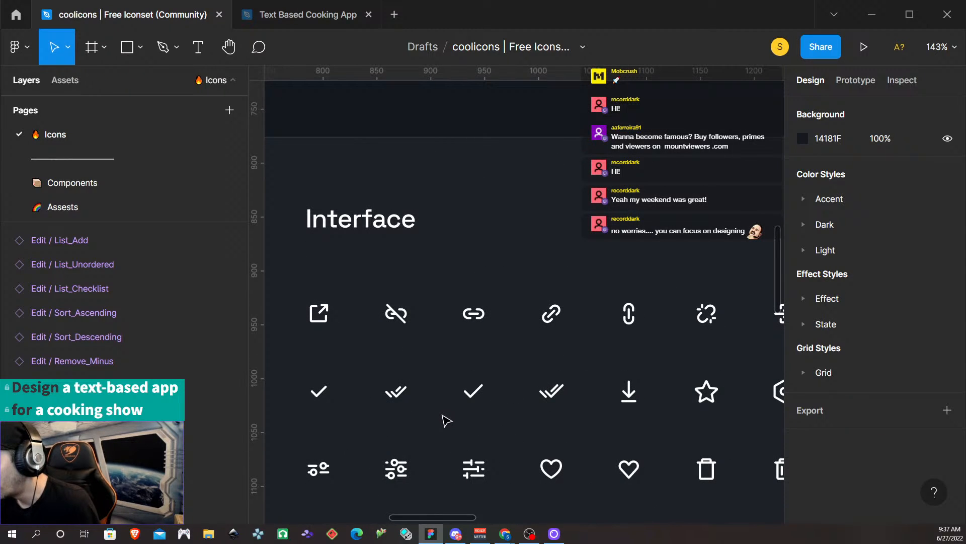
{"action": "left_click", "coordinate": [320, 398]}
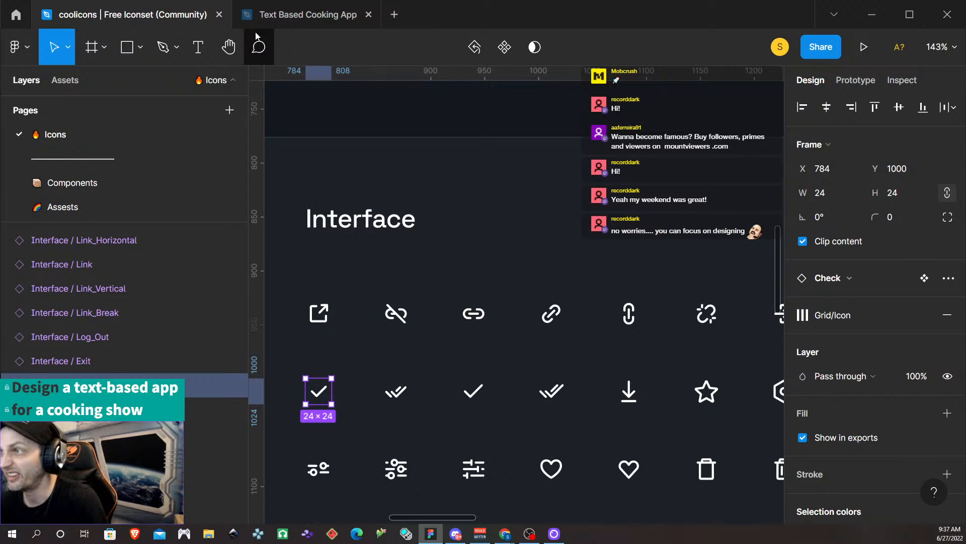
- Return to the Text Based Cooking App file and replace Step 1's plus icon with the copied Interface / Check icon
{"action": "left_click", "coordinate": [282, 14]}
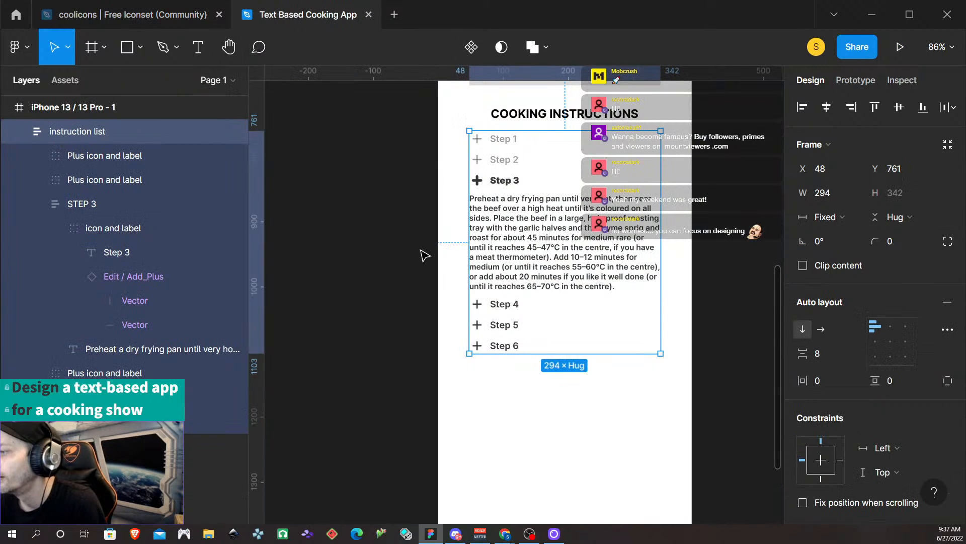
{"action": "scroll", "coordinate": [479, 151], "scroll_direction": "up", "scroll_amount": 2}
{"action": "scroll", "coordinate": [468, 211], "scroll_direction": "up", "scroll_amount": 5}
{"action": "scroll", "coordinate": [492, 217], "scroll_direction": "up", "scroll_amount": 4}
{"action": "double_click", "coordinate": [480, 150]}
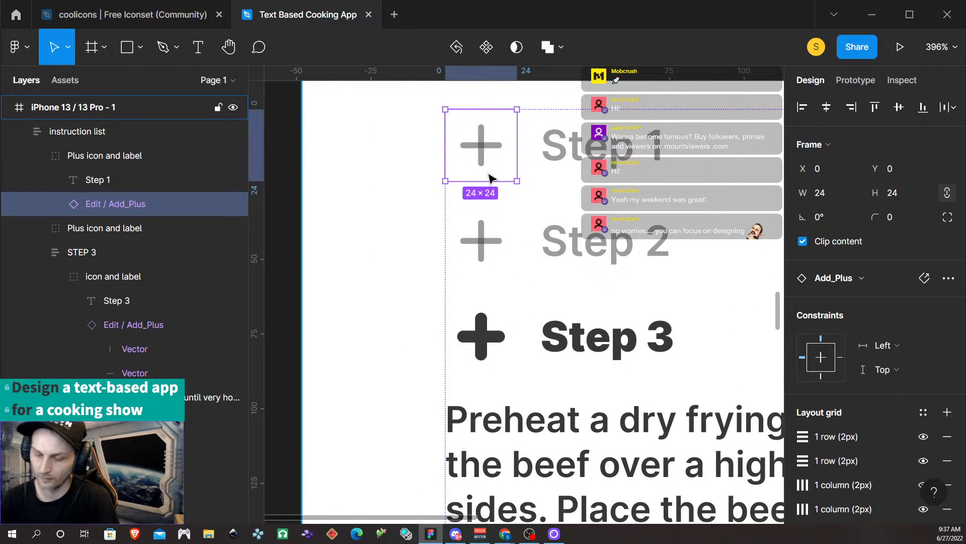
{"action": "key", "text": "ctrl+shift+r"}
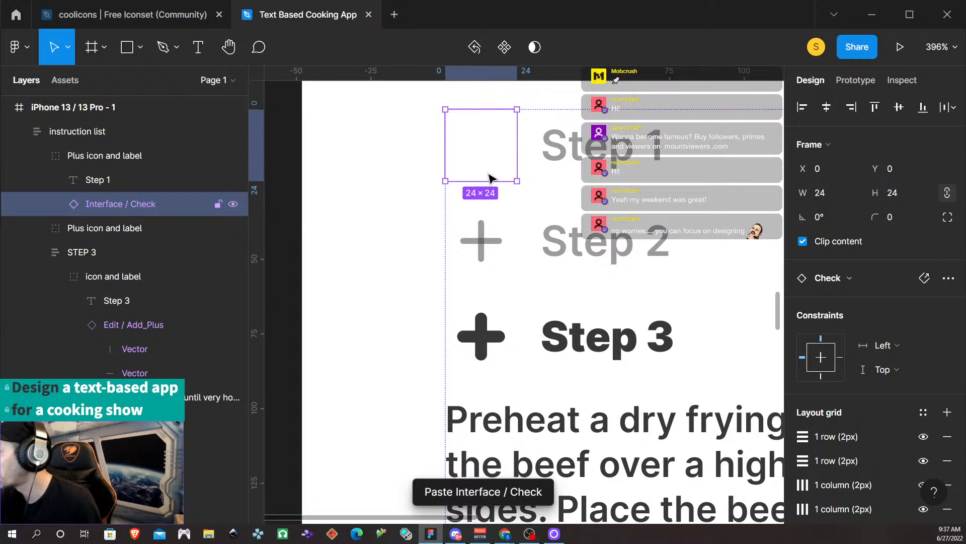
- Detach the colour style from Step 1's check icon and set its colour to 383839 at 50% opacity
{"action": "scroll", "coordinate": [851, 357], "scroll_direction": "down", "scroll_amount": 8}
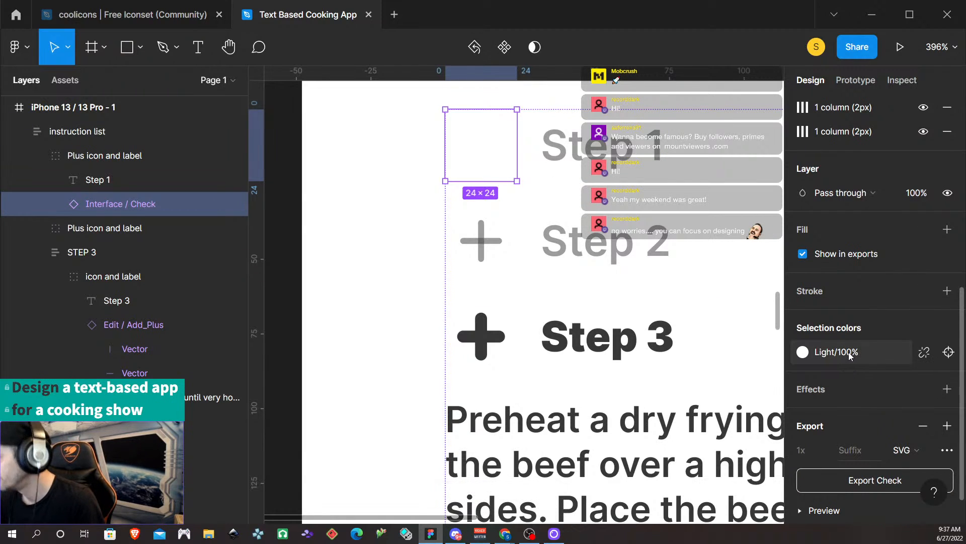
{"action": "left_click", "coordinate": [924, 351]}
{"action": "left_click", "coordinate": [850, 351]}
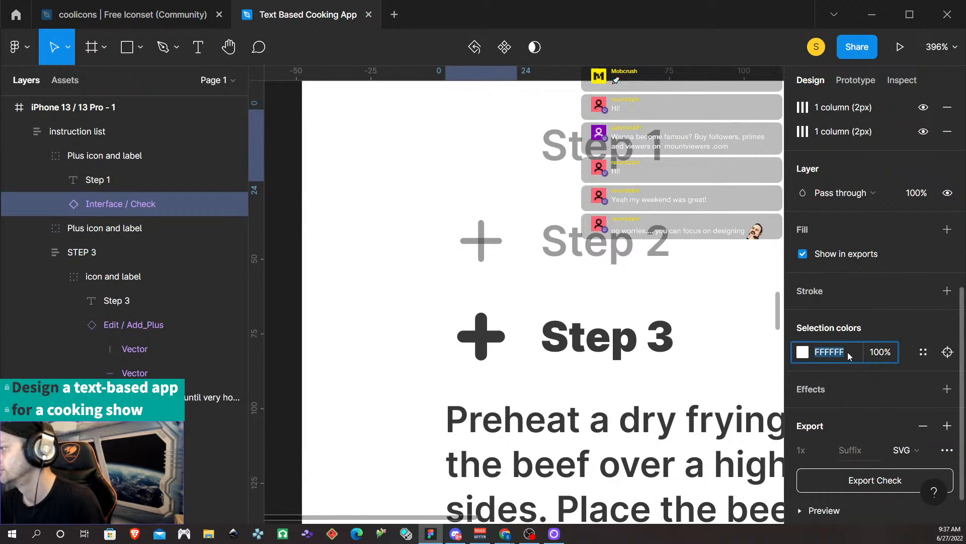
{"action": "type", "text": "383839"}
{"action": "key", "text": "Return"}
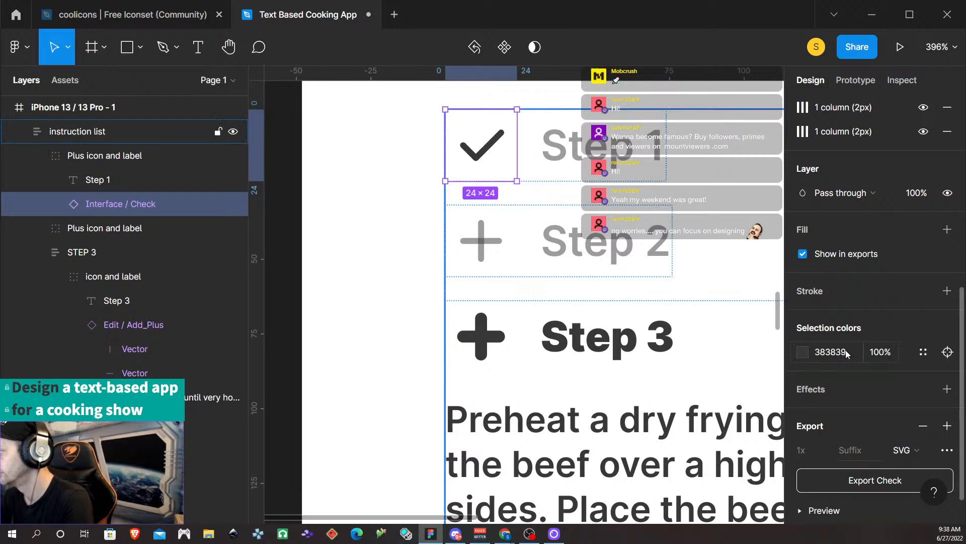
{"action": "left_click", "coordinate": [878, 352]}
{"action": "type", "text": "50"}
{"action": "key", "text": "Return"}
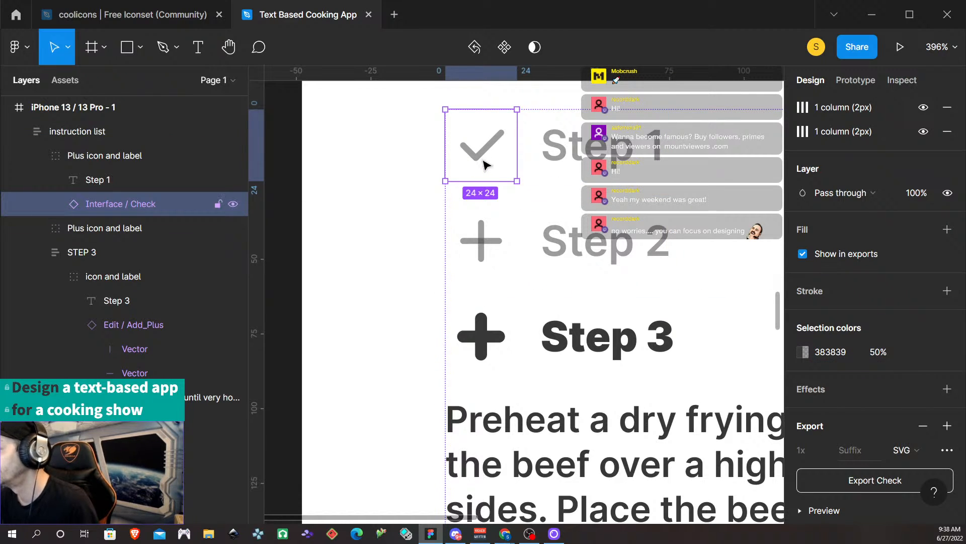
- Replace Step 2's plus icon with the same greyed Interface / Check icon
{"action": "left_click", "coordinate": [481, 247]}
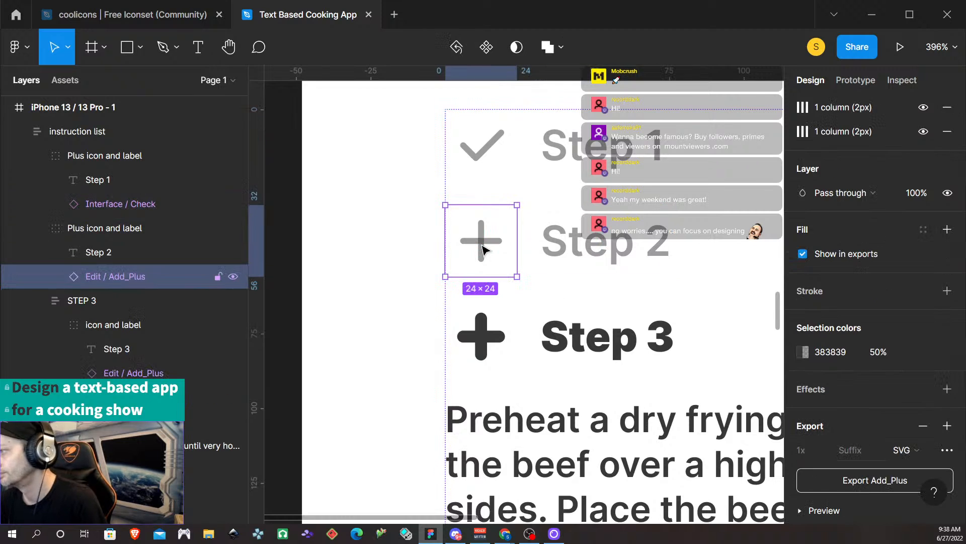
{"action": "key", "text": "ctrl+shift+r"}
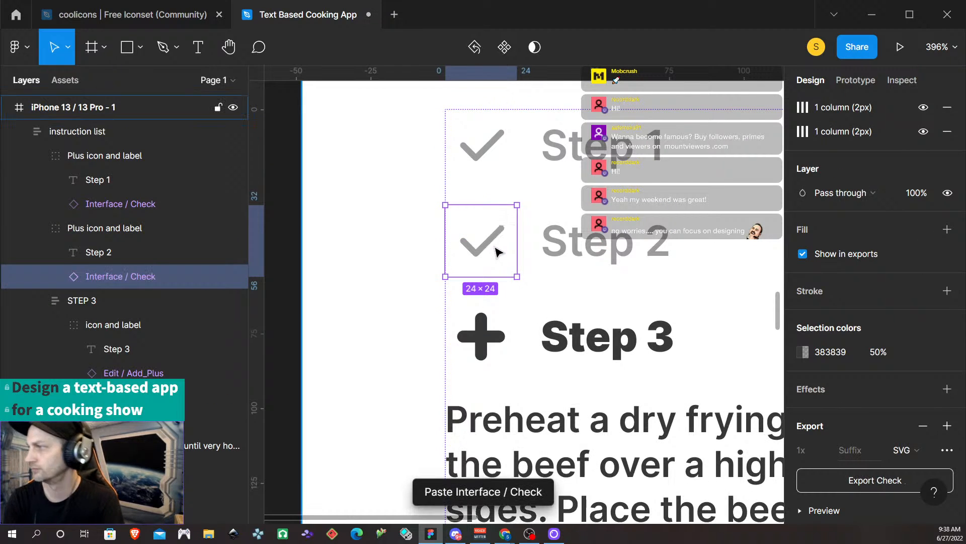
{"action": "left_click", "coordinate": [410, 249]}
{"action": "scroll", "coordinate": [410, 249], "scroll_direction": "down", "scroll_amount": 10}
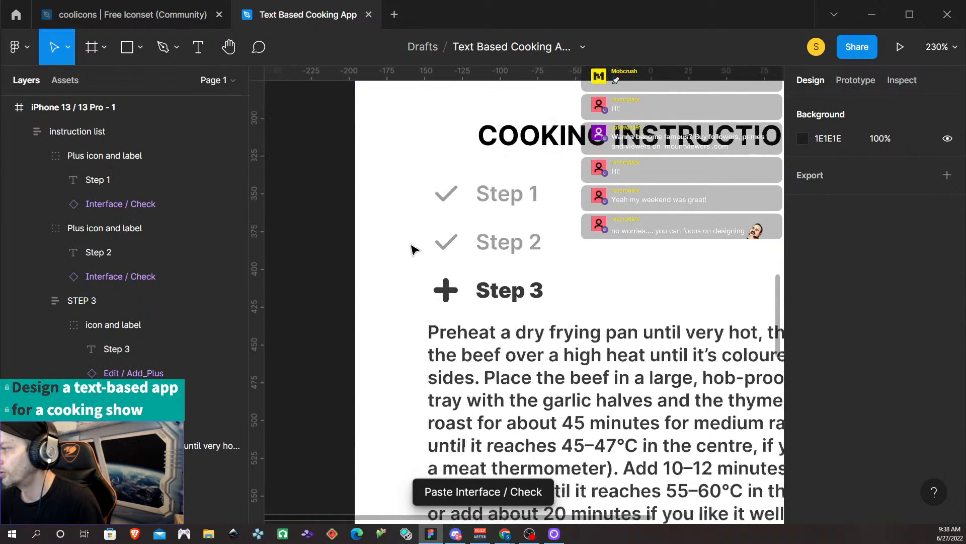
{"action": "scroll", "coordinate": [411, 249], "scroll_direction": "down", "scroll_amount": 2}
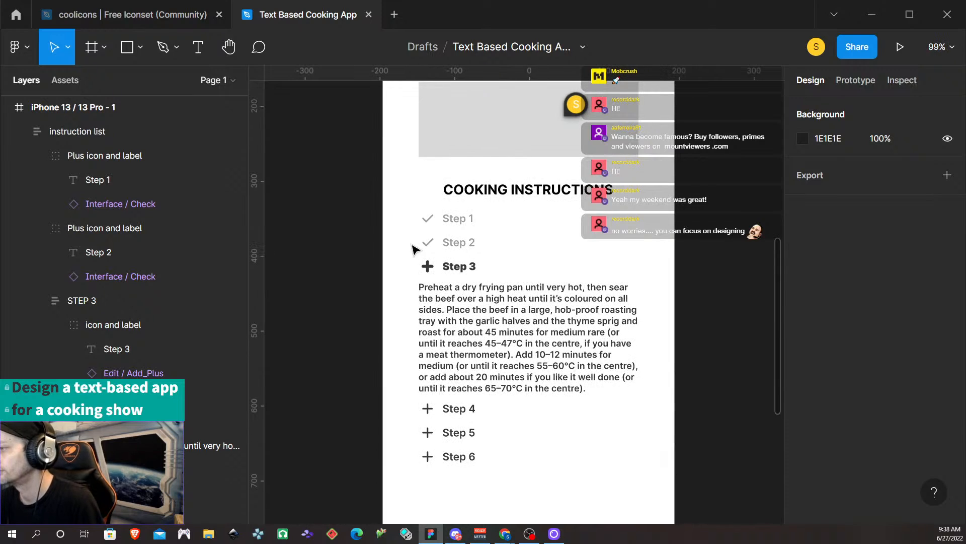
- Examine the cooking instructions list with its step icons up close and within the whole phone screen
{"action": "left_click", "coordinate": [538, 349]}
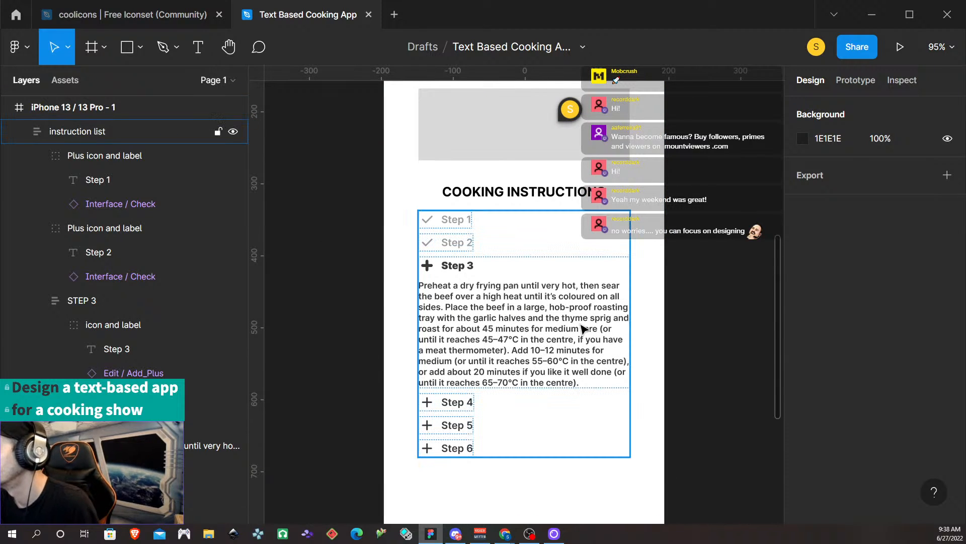
{"action": "scroll", "coordinate": [584, 332], "scroll_direction": "up", "scroll_amount": 2}
{"action": "scroll", "coordinate": [582, 355], "scroll_direction": "down", "scroll_amount": 2}
{"action": "scroll", "coordinate": [579, 365], "scroll_direction": "down", "scroll_amount": 3}
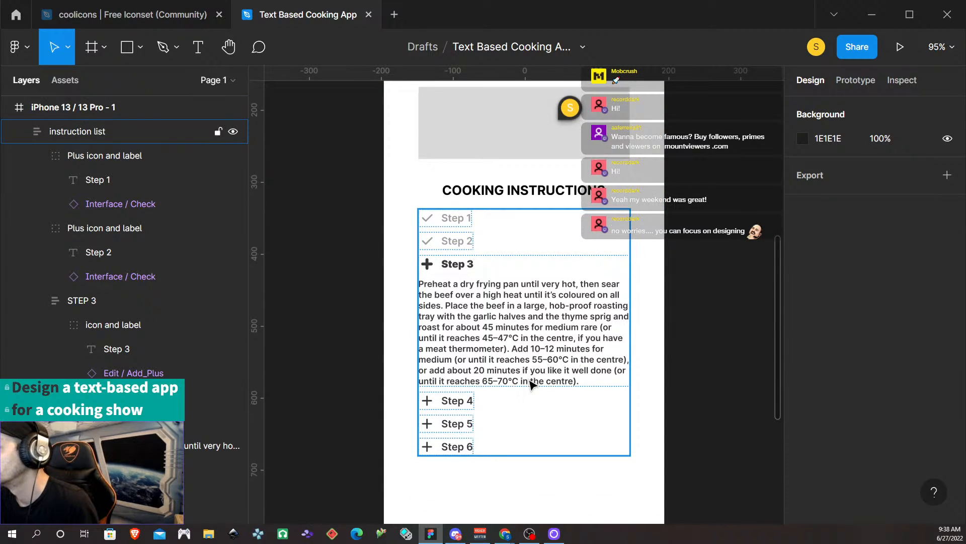
{"action": "left_click", "coordinate": [517, 393]}
{"action": "scroll", "coordinate": [516, 394], "scroll_direction": "up", "scroll_amount": 2}
{"action": "scroll", "coordinate": [516, 394], "scroll_direction": "up", "scroll_amount": 1}
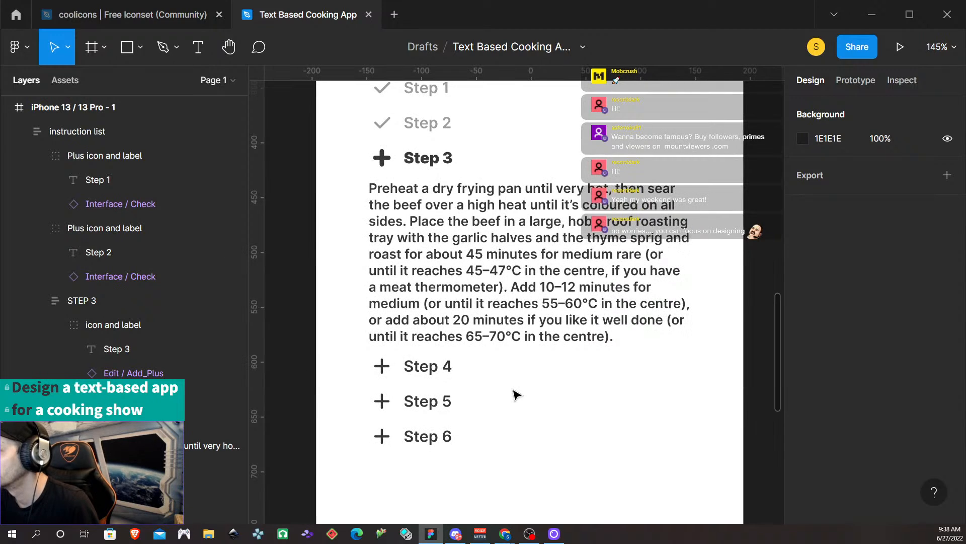
{"action": "scroll", "coordinate": [516, 394], "scroll_direction": "up", "scroll_amount": 1}
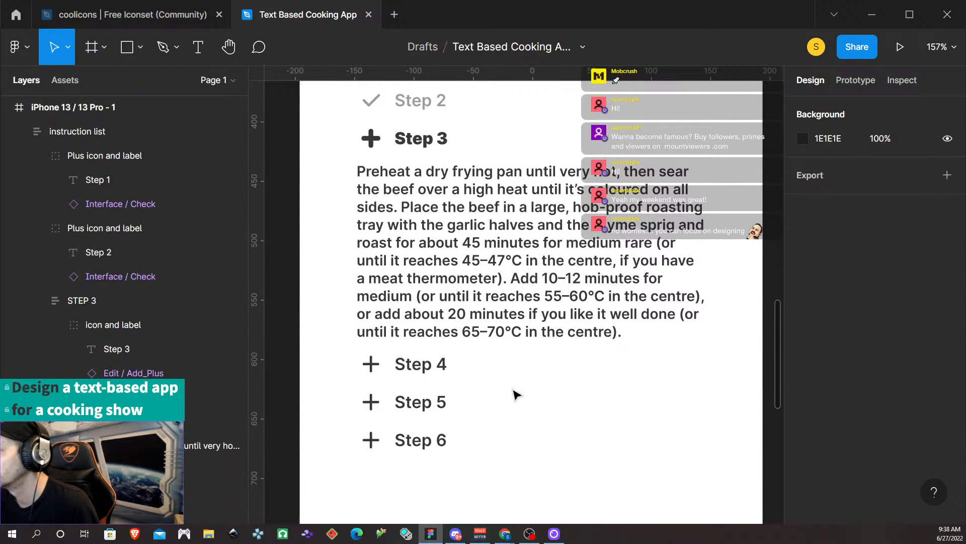
{"action": "left_click", "coordinate": [516, 394]}
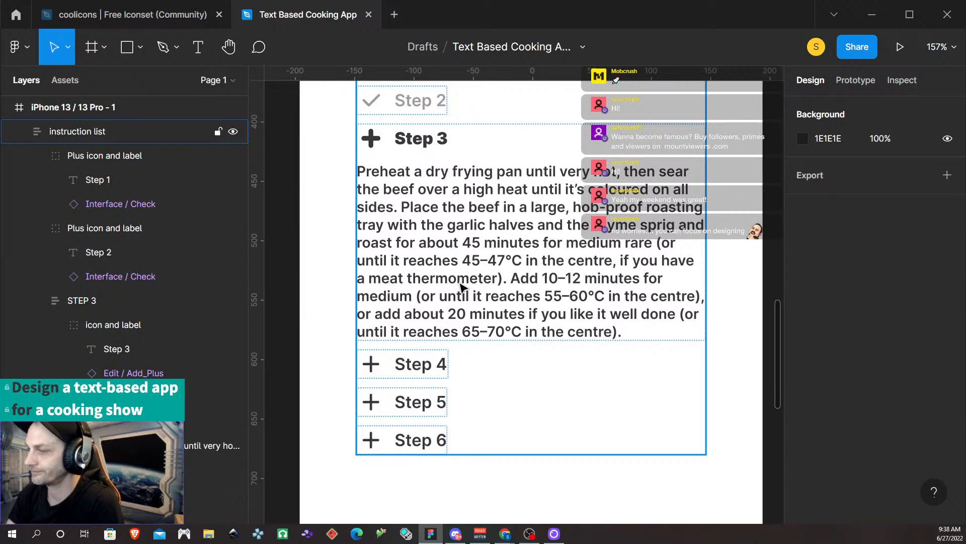
{"action": "scroll", "coordinate": [460, 287], "scroll_direction": "down", "scroll_amount": 5}
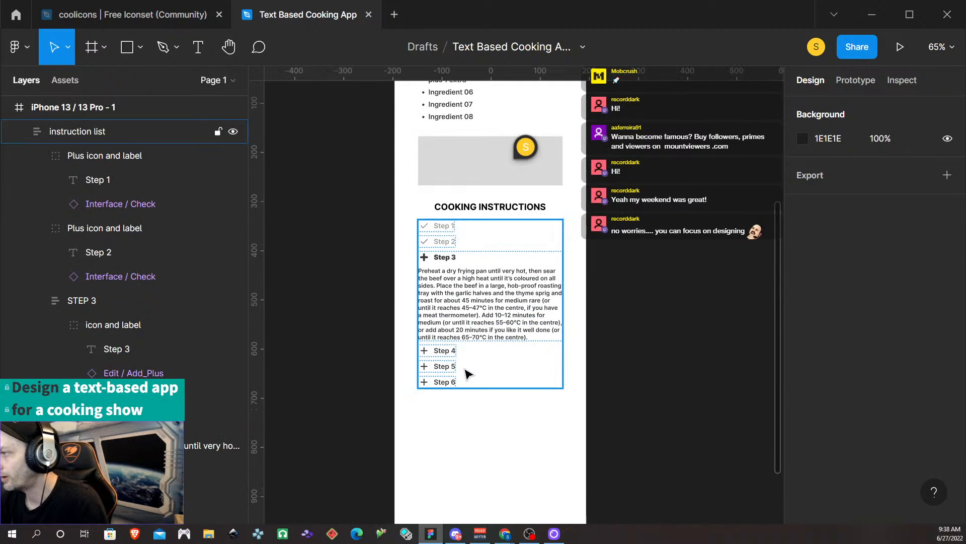
{"action": "scroll", "coordinate": [468, 372], "scroll_direction": "down", "scroll_amount": 2}
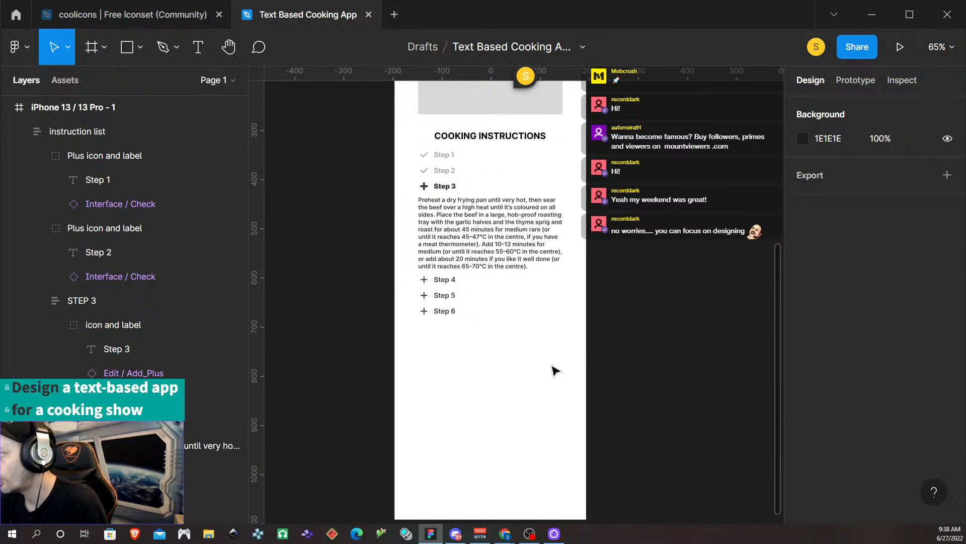
{"action": "left_click", "coordinate": [484, 370]}
{"action": "scroll", "coordinate": [485, 370], "scroll_direction": "down", "scroll_amount": 3}
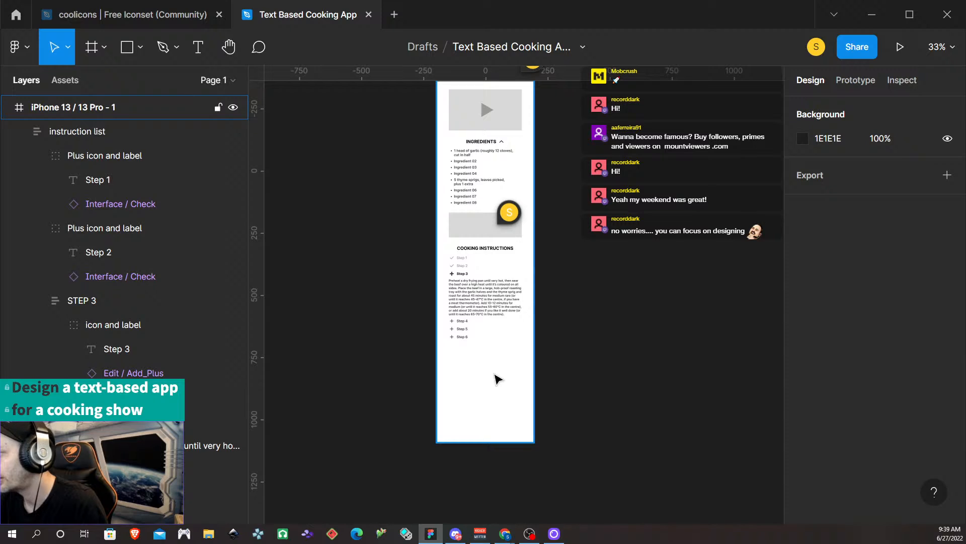
{"action": "scroll", "coordinate": [486, 378], "scroll_direction": "up", "scroll_amount": 3}
{"action": "scroll", "coordinate": [487, 376], "scroll_direction": "up", "scroll_amount": 4}
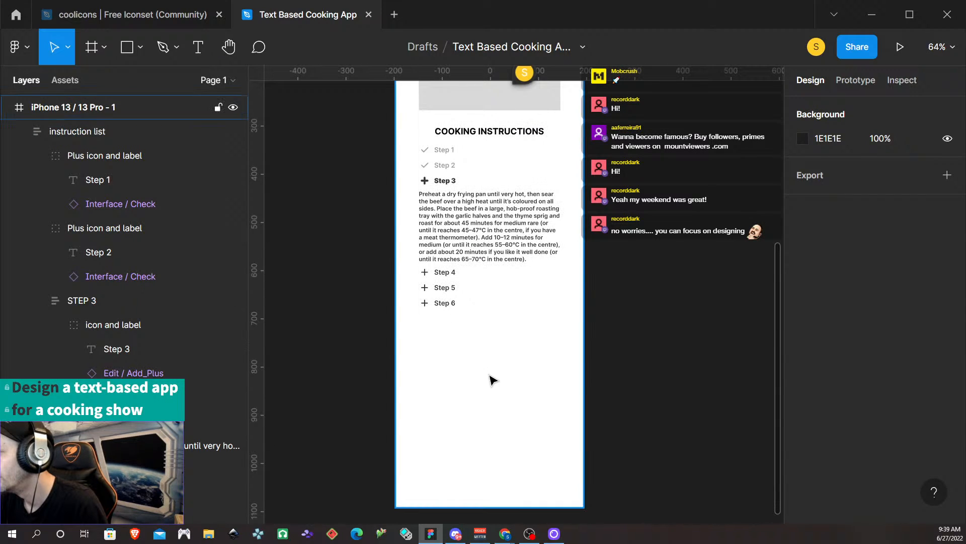
- Examine the whole phone screen from the video placeholder through the ingredients to the empty area below Step 6
{"action": "scroll", "coordinate": [491, 377], "scroll_direction": "up", "scroll_amount": 6}
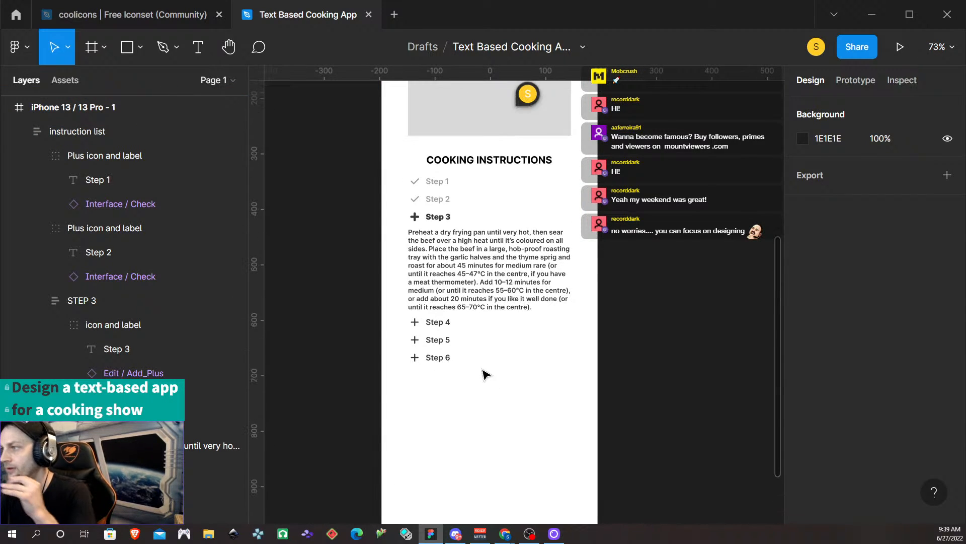
{"action": "scroll", "coordinate": [486, 373], "scroll_direction": "up", "scroll_amount": 4}
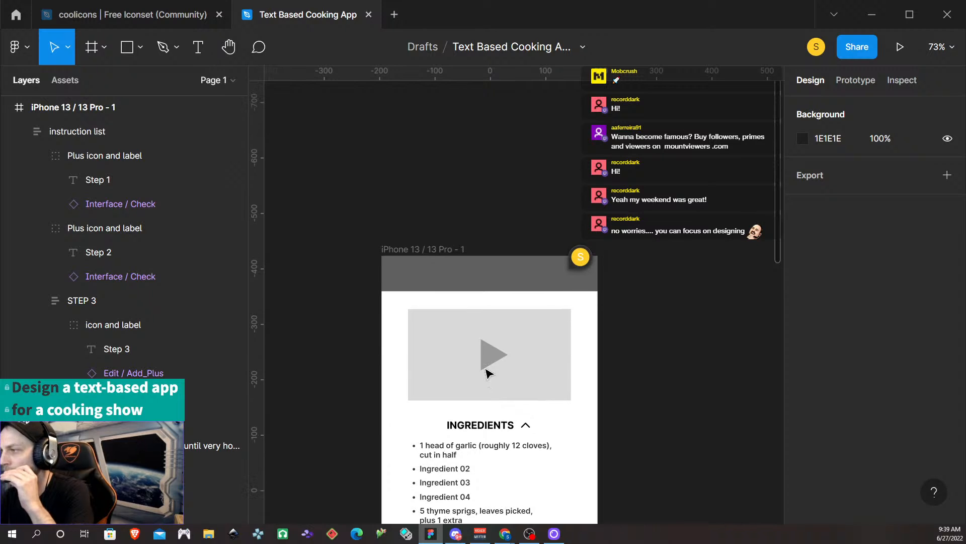
{"action": "scroll", "coordinate": [485, 374], "scroll_direction": "down", "scroll_amount": 6}
{"action": "scroll", "coordinate": [486, 373], "scroll_direction": "down", "scroll_amount": 3}
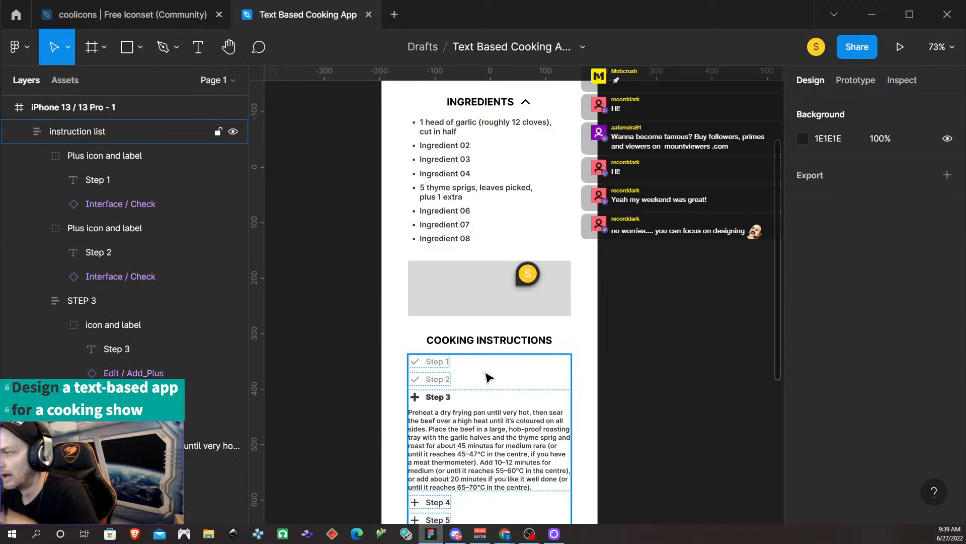
{"action": "scroll", "coordinate": [482, 380], "scroll_direction": "down", "scroll_amount": 3}
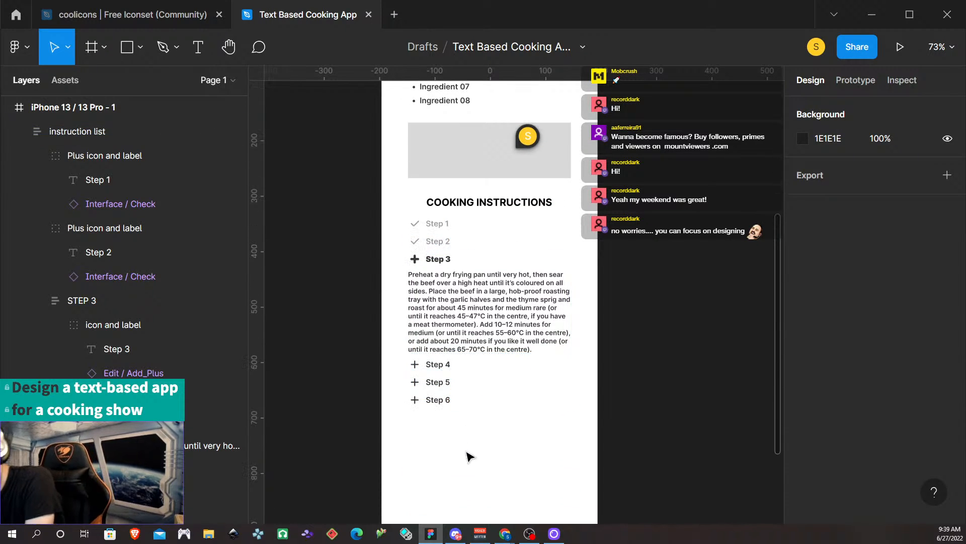
{"action": "scroll", "coordinate": [466, 397], "scroll_direction": "down", "scroll_amount": 1}
{"action": "scroll", "coordinate": [462, 389], "scroll_direction": "down", "scroll_amount": 2}
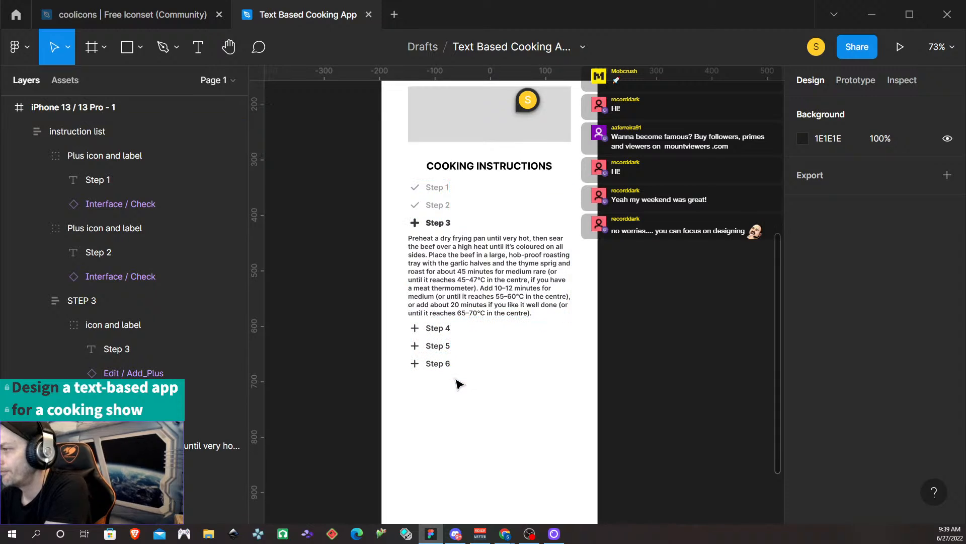
{"action": "scroll", "coordinate": [459, 388], "scroll_direction": "down", "scroll_amount": 2}
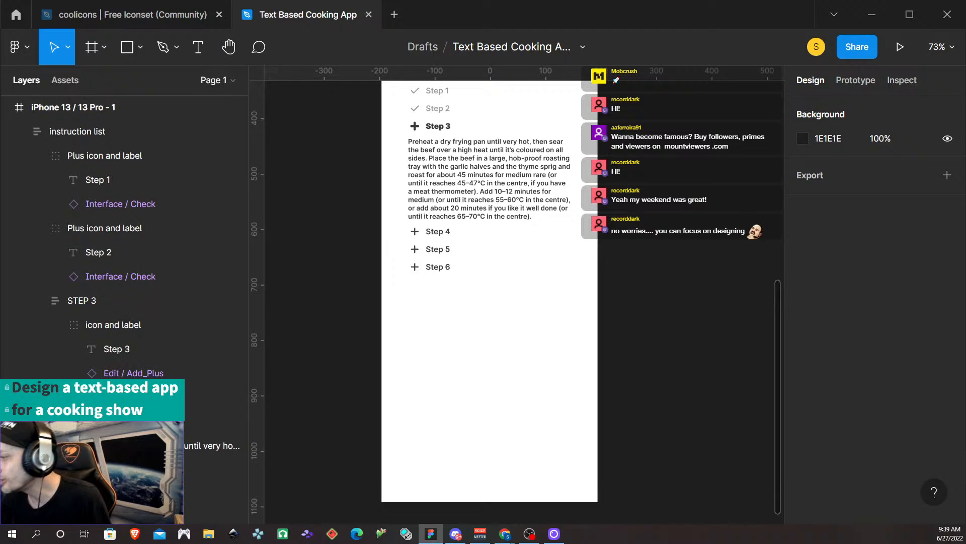
- Switch to the Roast Beef with Caramelised Onion Gravy recipe page in Chrome and look over its title, photo and overall page length
{"action": "mouse_move", "coordinate": [508, 538]}
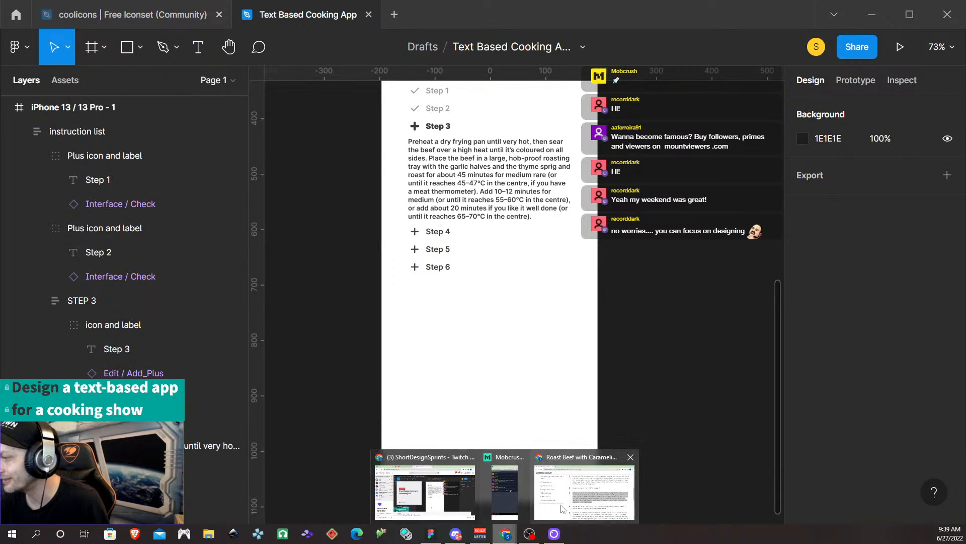
{"action": "left_click", "coordinate": [562, 505]}
{"action": "scroll", "coordinate": [486, 333], "scroll_direction": "up", "scroll_amount": 10}
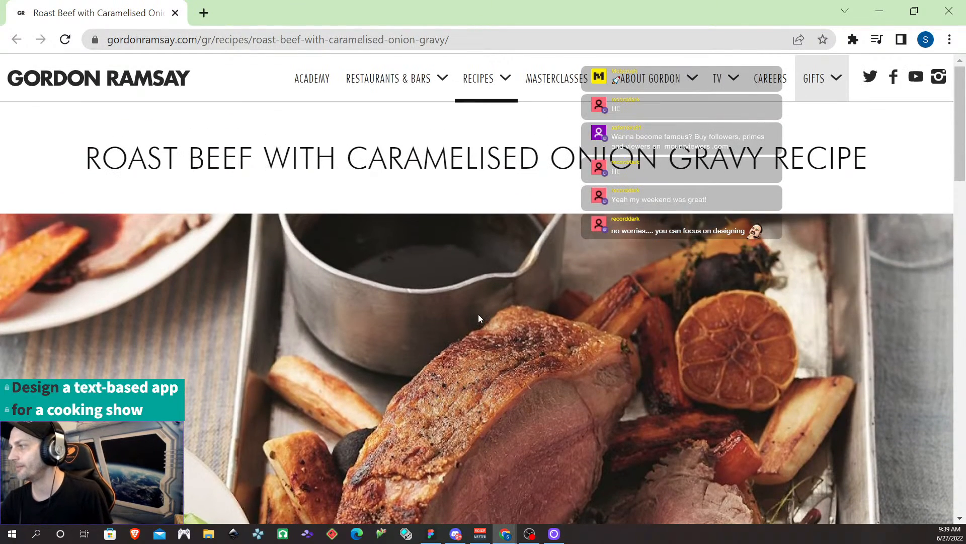
{"action": "scroll", "coordinate": [775, 280], "scroll_direction": "down", "scroll_amount": 1}
{"action": "scroll", "coordinate": [783, 275], "scroll_direction": "down", "scroll_amount": 6}
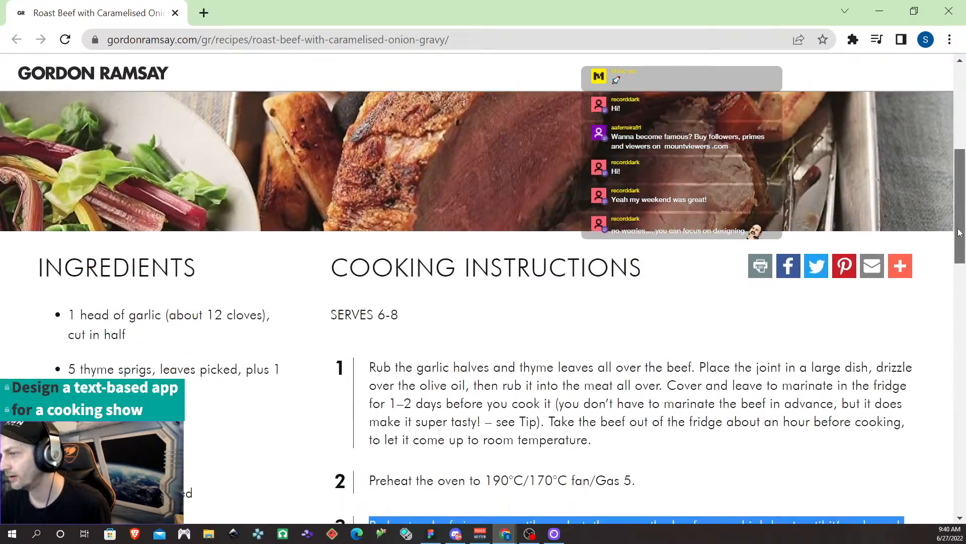
{"action": "left_click_drag", "start_coordinate": [959, 233], "coordinate": [963, 125]}
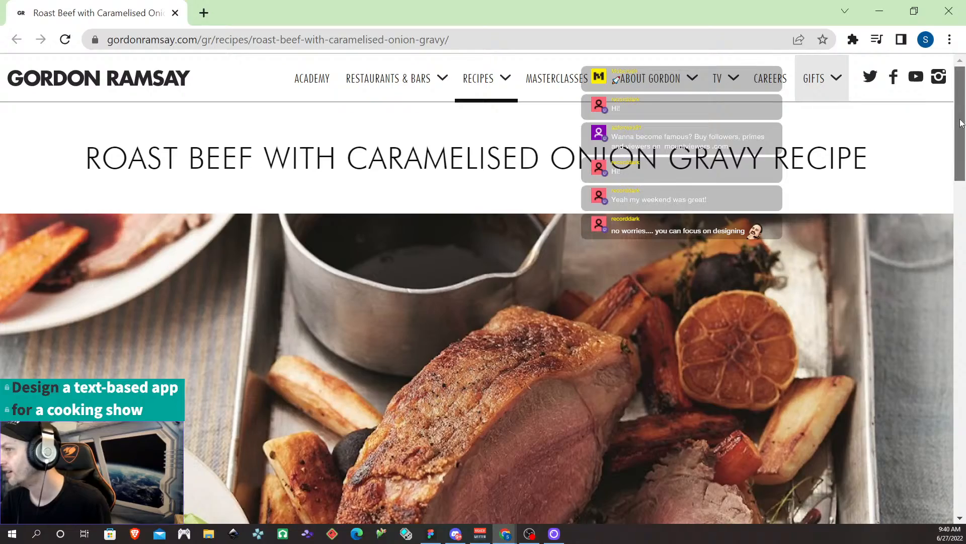
{"action": "mouse_move", "coordinate": [847, 96]}
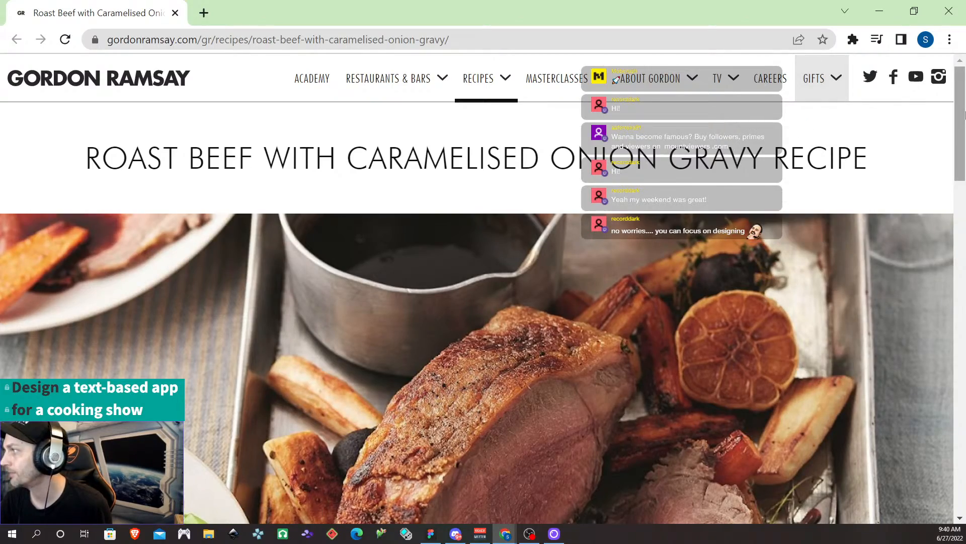
{"action": "left_click_drag", "start_coordinate": [960, 115], "coordinate": [962, 340]}
{"action": "left_click_drag", "start_coordinate": [965, 397], "coordinate": [928, 71]}
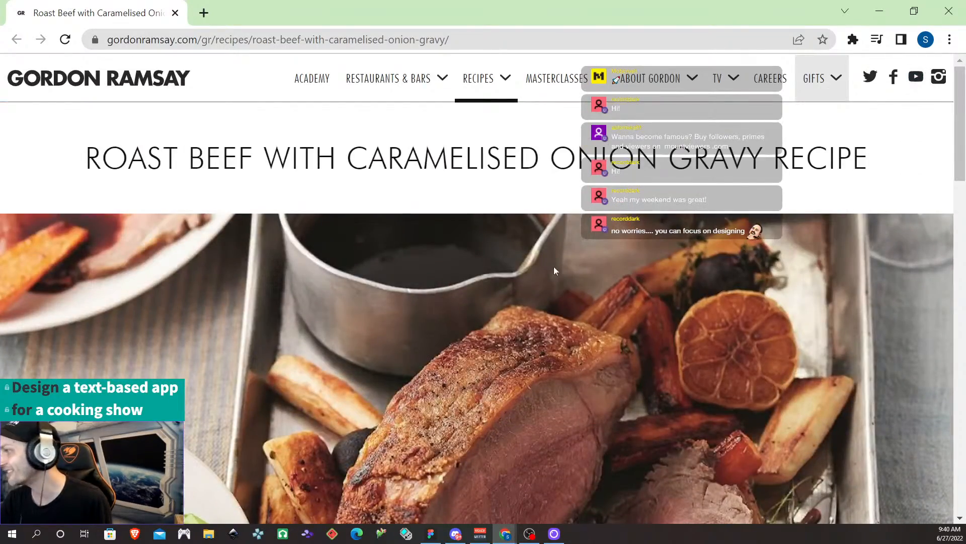
- Read through the recipe page's ingredients, the six cooking instructions and the tip, and return to the page's start
{"action": "scroll", "coordinate": [527, 283], "scroll_direction": "down", "scroll_amount": 9}
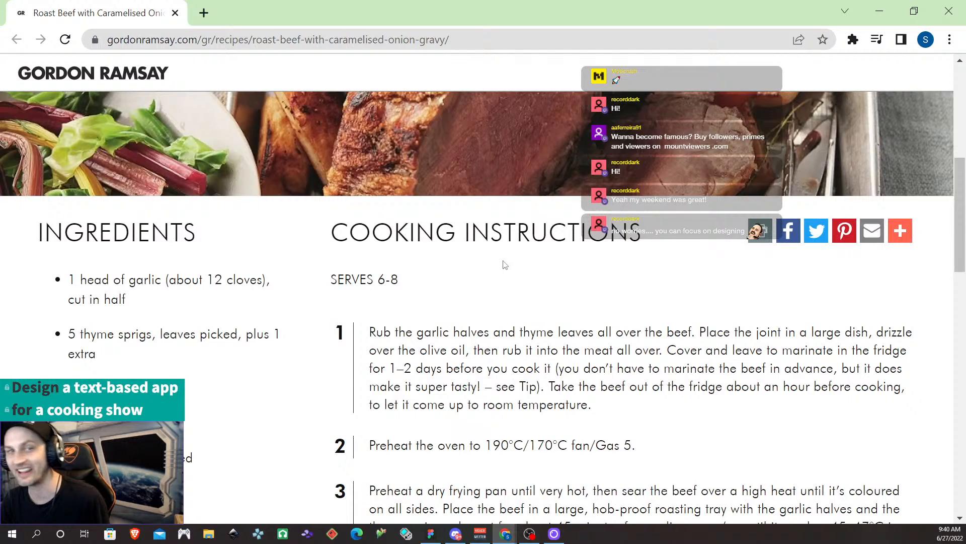
{"action": "scroll", "coordinate": [506, 262], "scroll_direction": "down", "scroll_amount": 2}
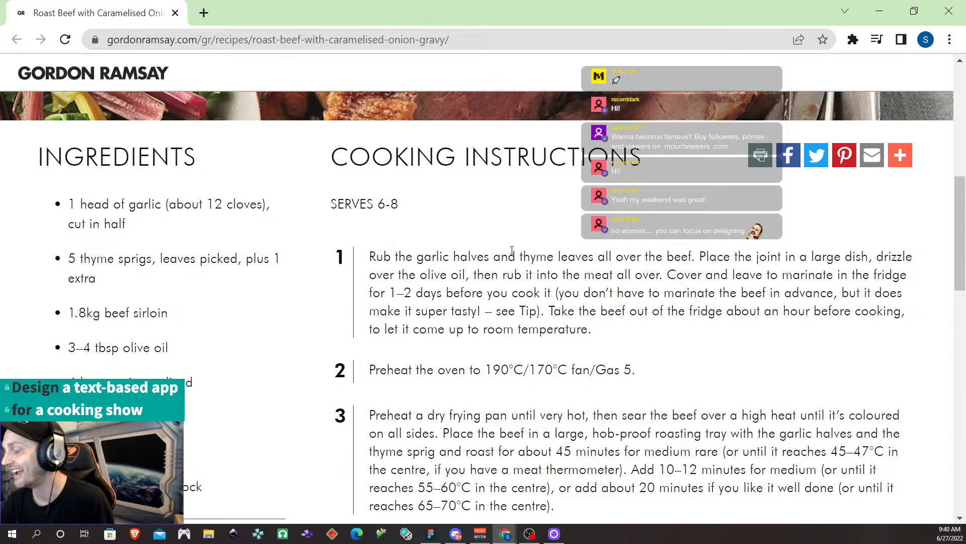
{"action": "scroll", "coordinate": [516, 233], "scroll_direction": "down", "scroll_amount": 2}
{"action": "scroll", "coordinate": [516, 233], "scroll_direction": "down", "scroll_amount": 6}
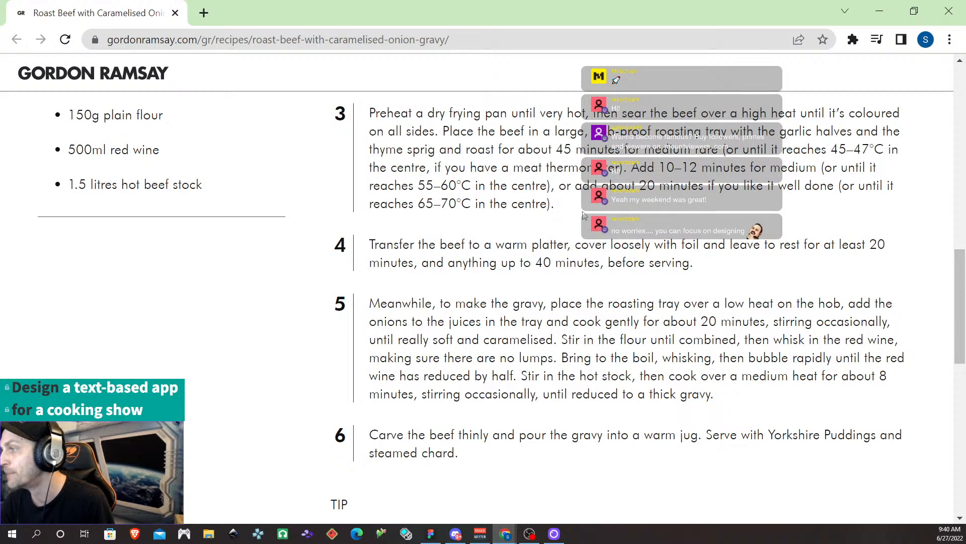
{"action": "scroll", "coordinate": [569, 236], "scroll_direction": "down", "scroll_amount": 3}
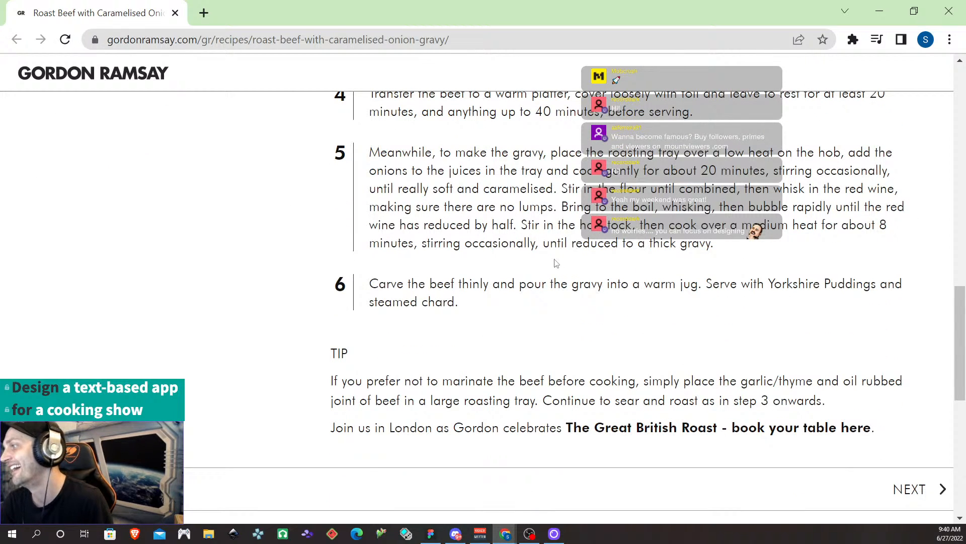
{"action": "scroll", "coordinate": [558, 262], "scroll_direction": "down", "scroll_amount": 2}
{"action": "scroll", "coordinate": [559, 262], "scroll_direction": "down", "scroll_amount": 5}
{"action": "scroll", "coordinate": [557, 261], "scroll_direction": "up", "scroll_amount": 15}
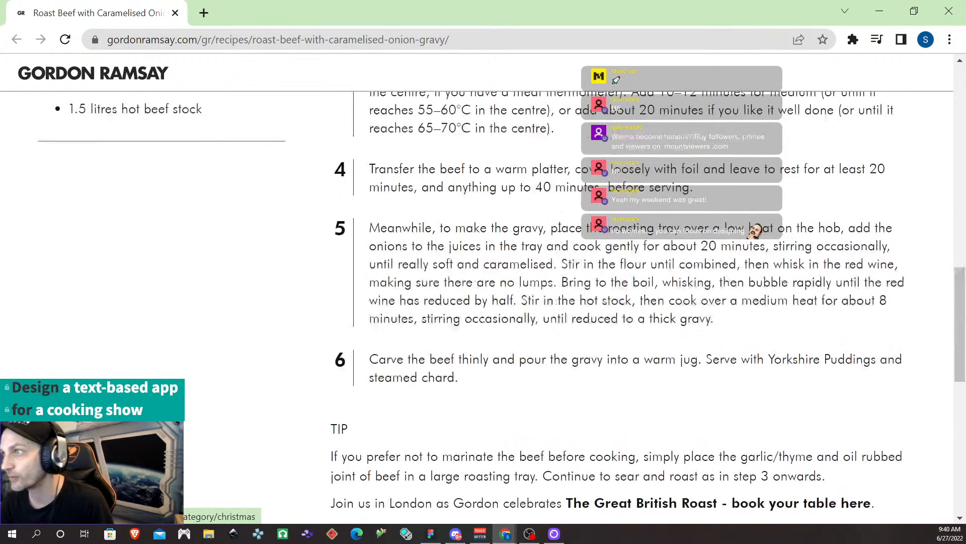
{"action": "scroll", "coordinate": [555, 225], "scroll_direction": "up", "scroll_amount": 5}
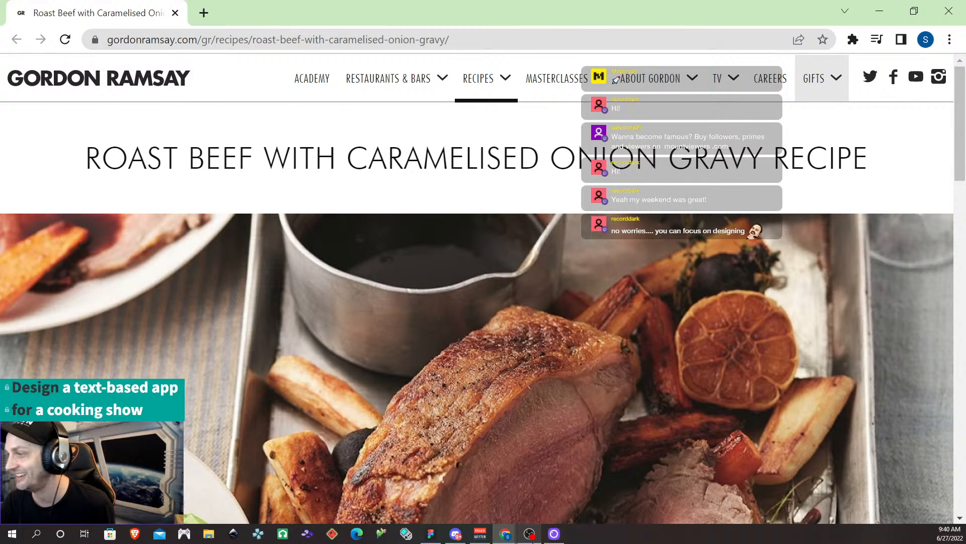
{"action": "mouse_move", "coordinate": [535, 535]}
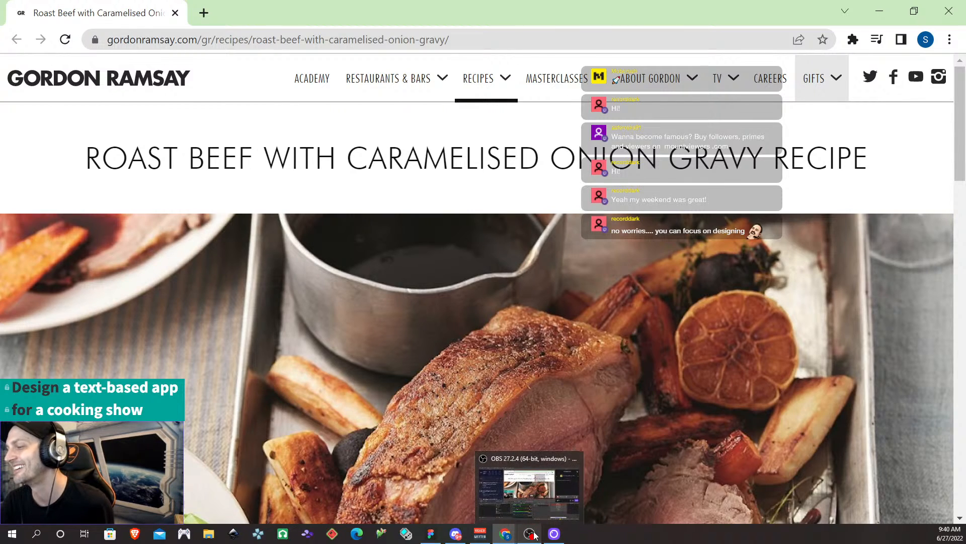
{"action": "left_click", "coordinate": [536, 535]}
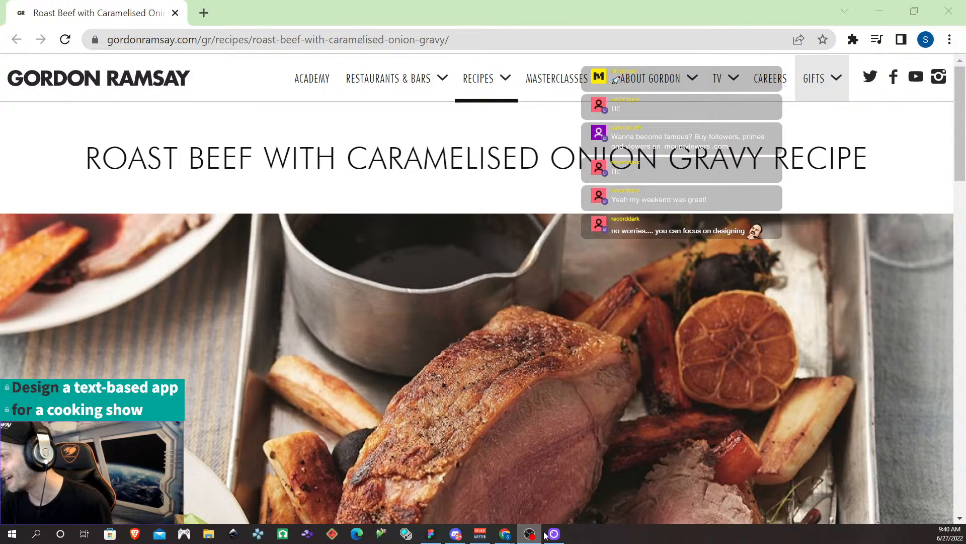
{"action": "mouse_move", "coordinate": [505, 536]}
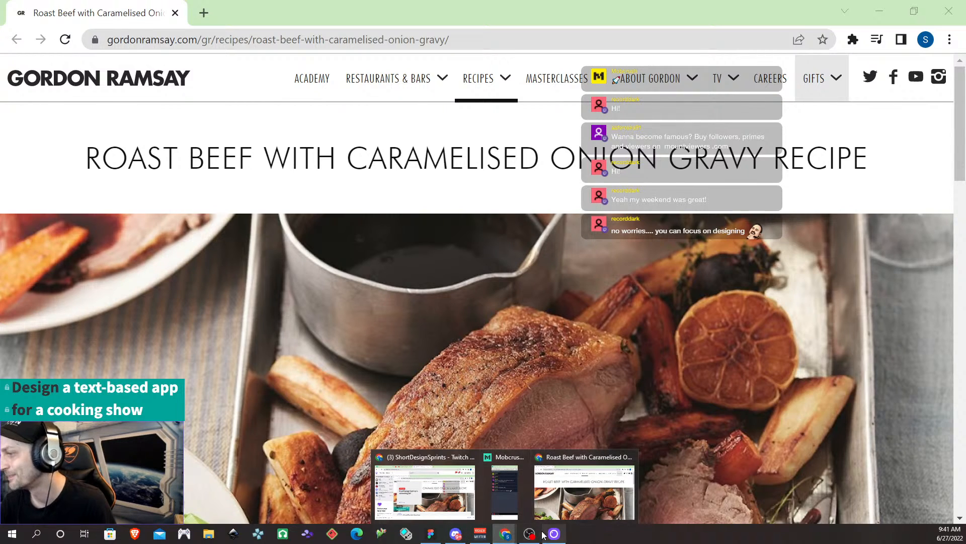
- Return to the Text Based Cooking App file in Figma and add the text "SHOW ALL STEPS" below Step 6 on the phone screen
{"action": "left_click", "coordinate": [434, 535]}
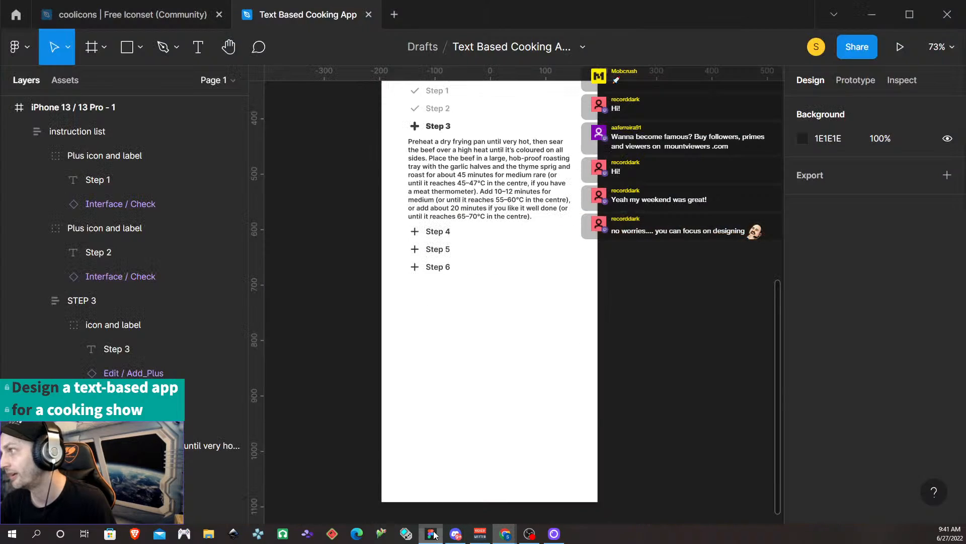
{"action": "scroll", "coordinate": [466, 312], "scroll_direction": "up", "scroll_amount": 5}
{"action": "scroll", "coordinate": [466, 323], "scroll_direction": "up", "scroll_amount": 5}
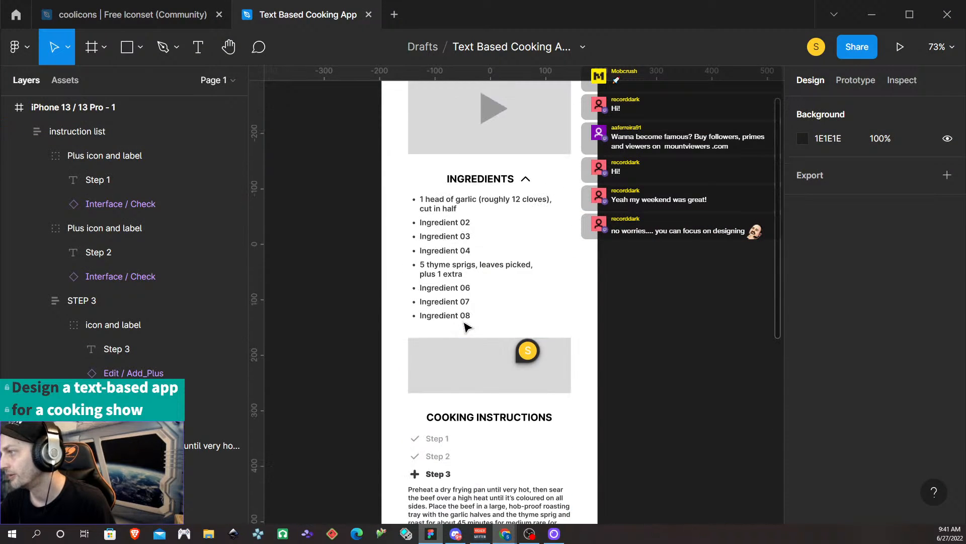
{"action": "scroll", "coordinate": [478, 337], "scroll_direction": "down", "scroll_amount": 5}
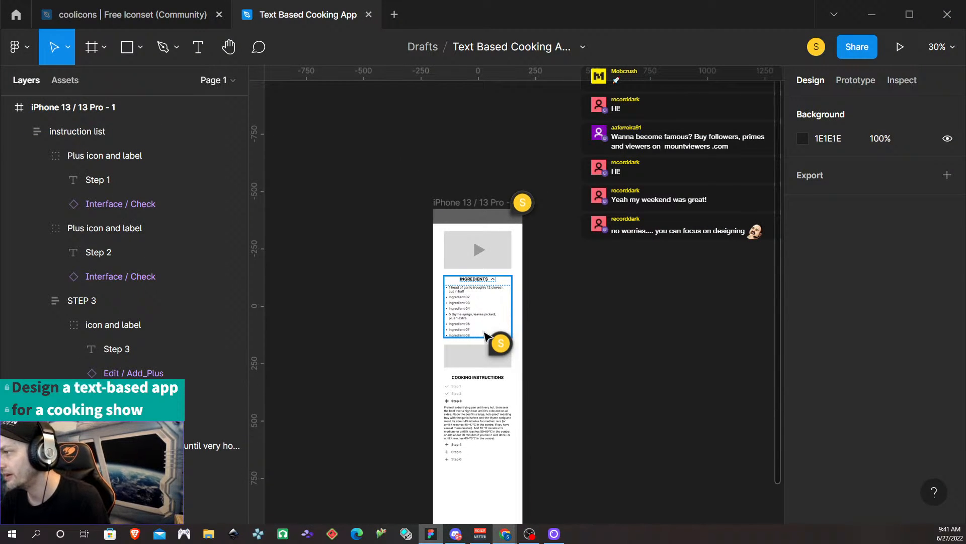
{"action": "scroll", "coordinate": [468, 367], "scroll_direction": "down", "scroll_amount": 3}
{"action": "scroll", "coordinate": [466, 400], "scroll_direction": "up", "scroll_amount": 5}
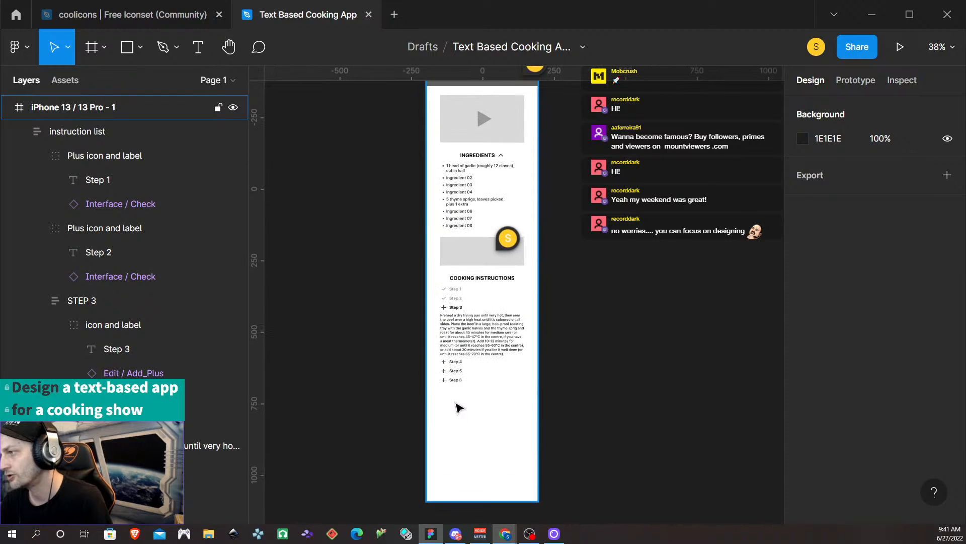
{"action": "left_click", "coordinate": [197, 48]}
{"action": "left_click", "coordinate": [475, 392]}
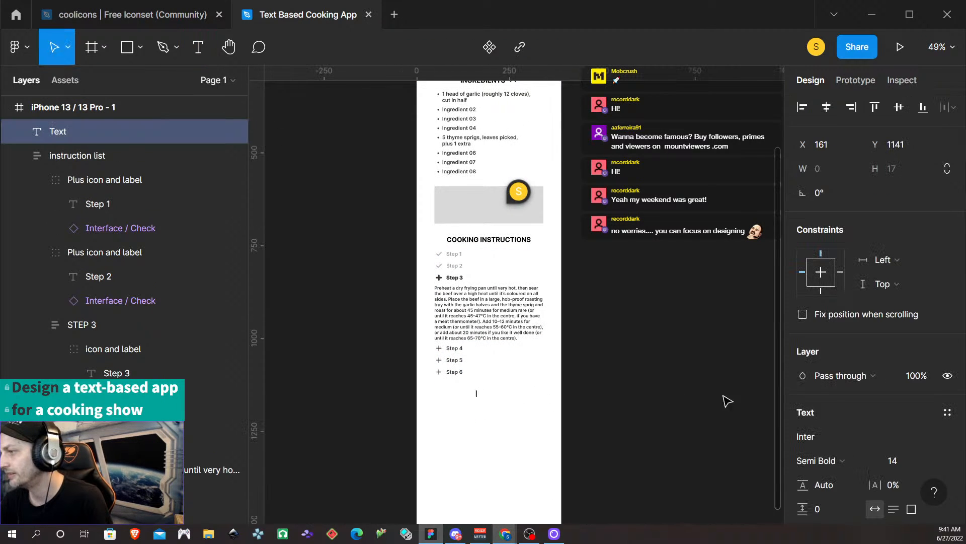
{"action": "type", "text": "SHOW ALL STEPS"}
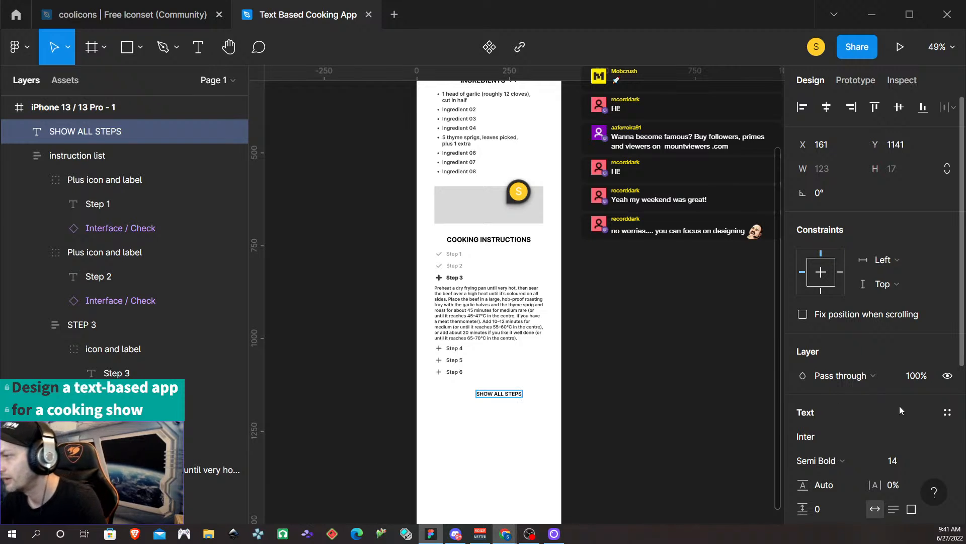
{"action": "key", "text": "Escape"}
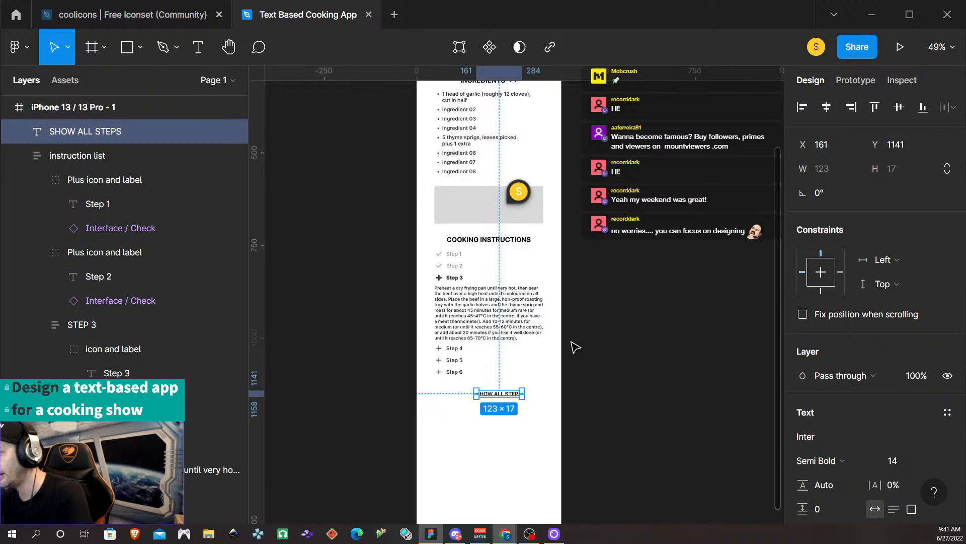
- Underline the "SHOW ALL STEPS" text and set its font style to Semi Bold Italic
{"action": "double_click", "coordinate": [505, 394]}
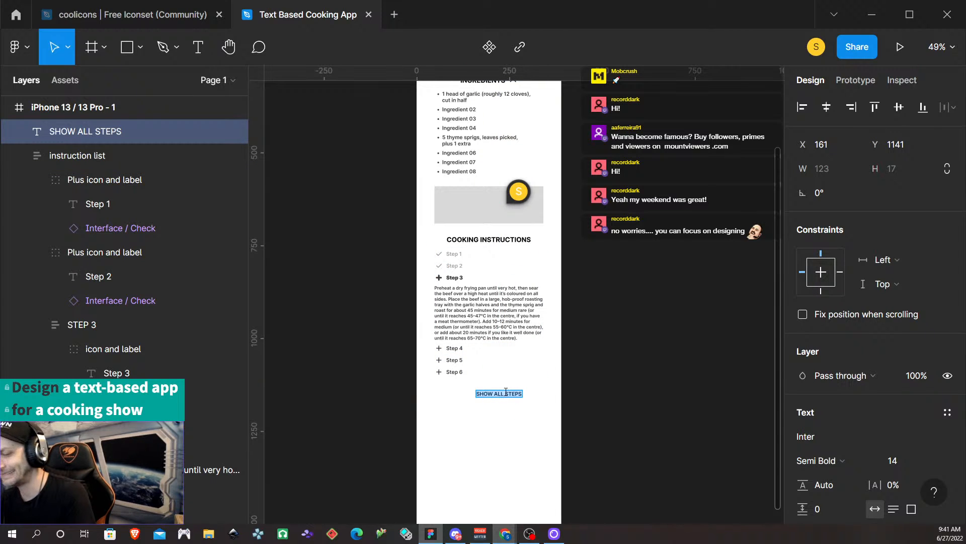
{"action": "key", "text": "Escape"}
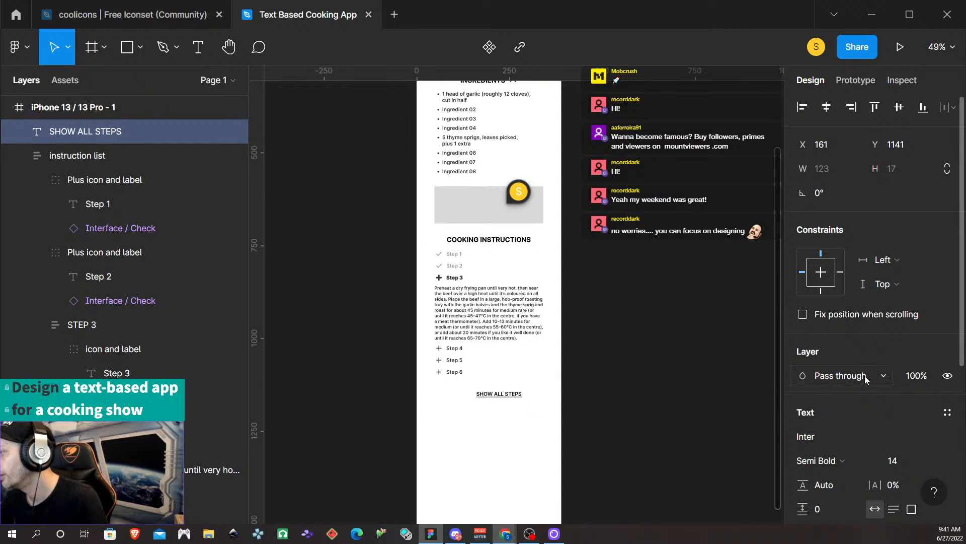
{"action": "scroll", "coordinate": [835, 455], "scroll_direction": "down", "scroll_amount": 5}
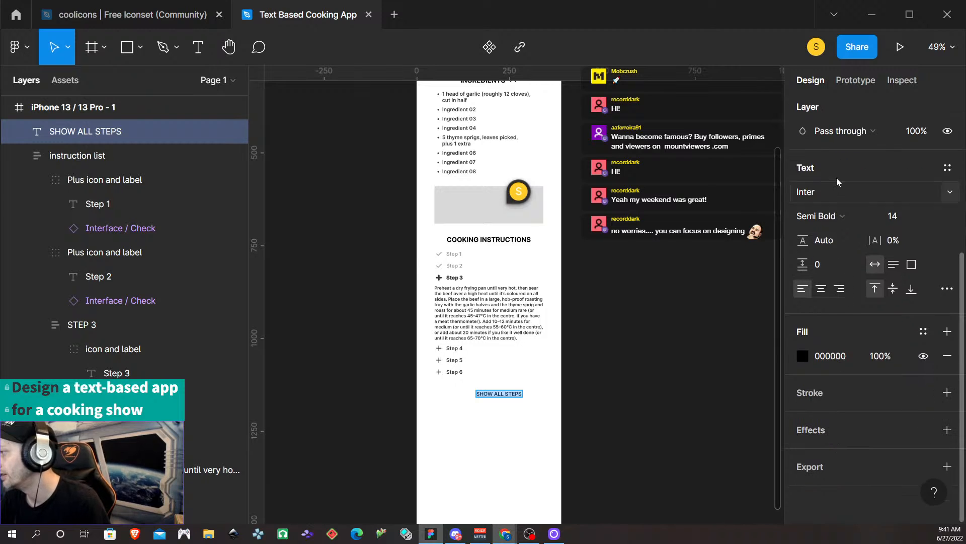
{"action": "left_click", "coordinate": [862, 217]}
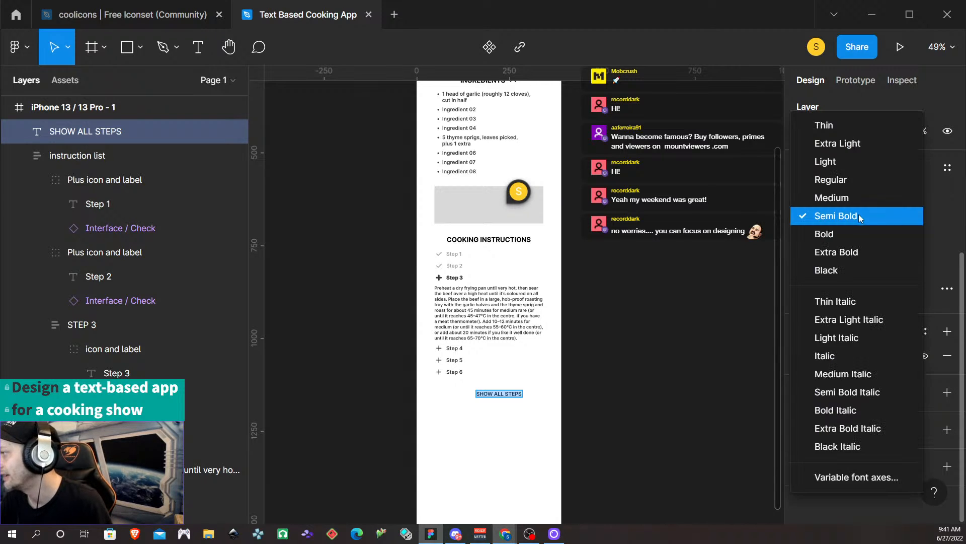
{"action": "left_click", "coordinate": [859, 375]}
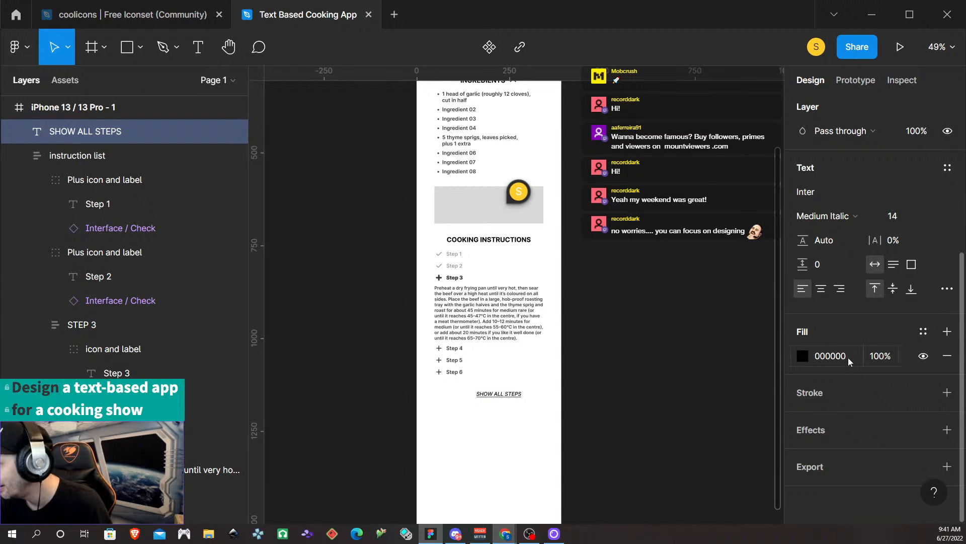
{"action": "left_click", "coordinate": [856, 218]}
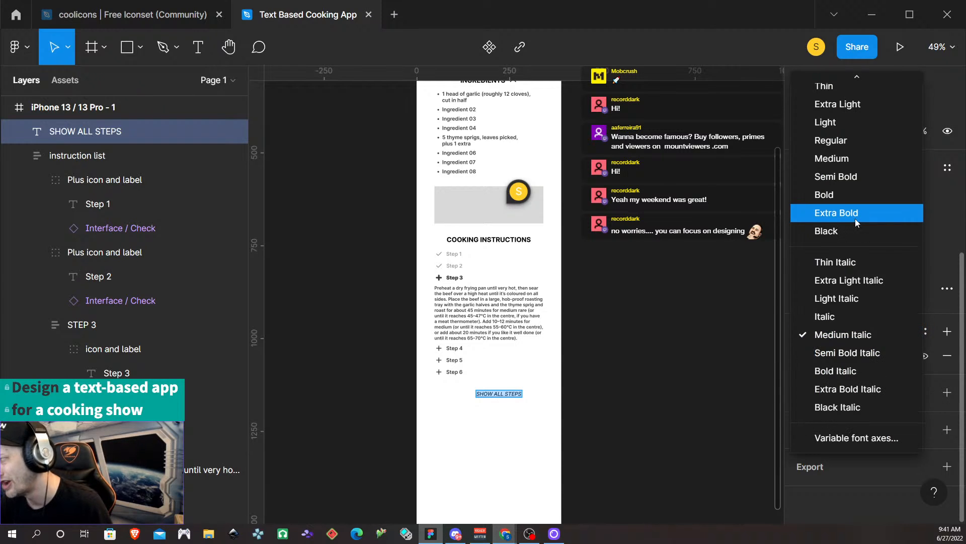
{"action": "left_click", "coordinate": [824, 349]}
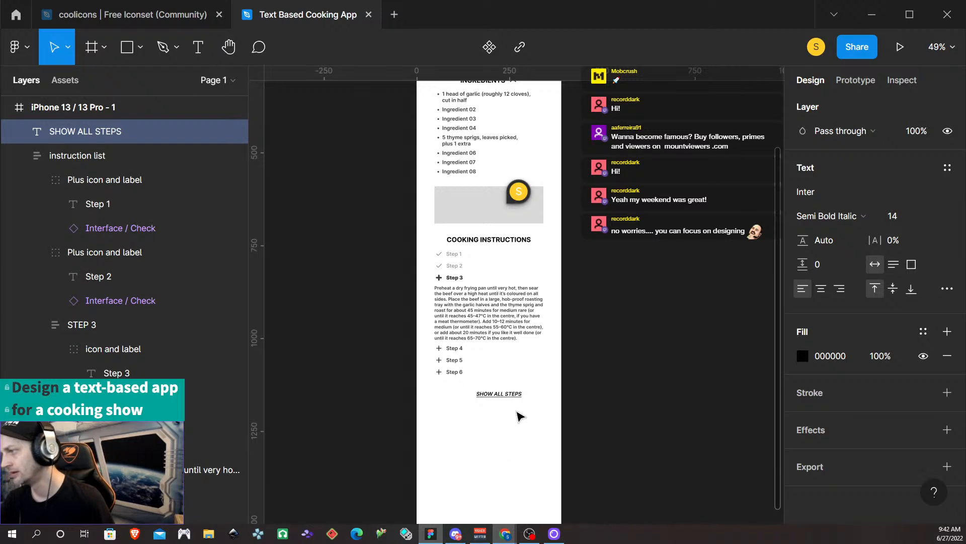
- Set the font size of the "SHOW ALL STEPS" text to 12
{"action": "scroll", "coordinate": [502, 407], "scroll_direction": "up", "scroll_amount": 3}
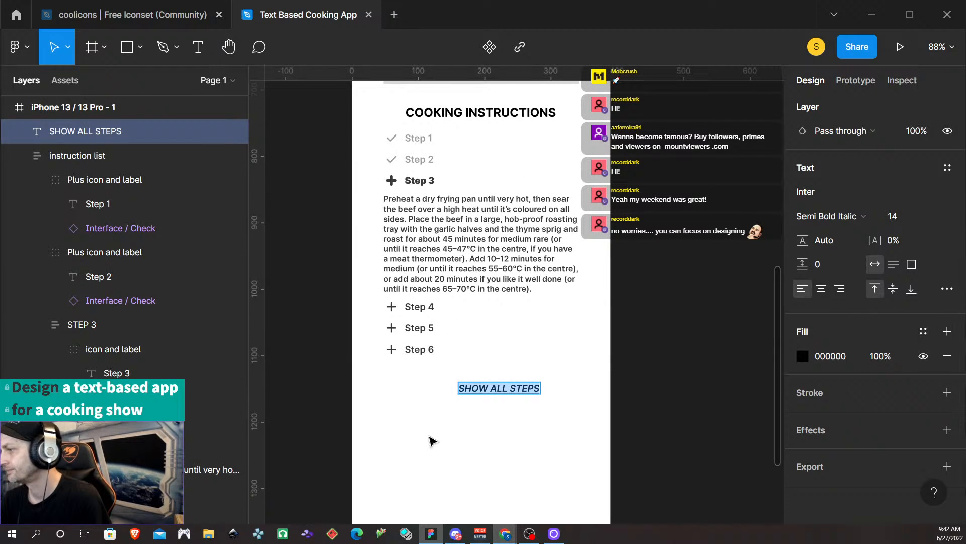
{"action": "double_click", "coordinate": [505, 388]}
{"action": "triple_click", "coordinate": [505, 388]}
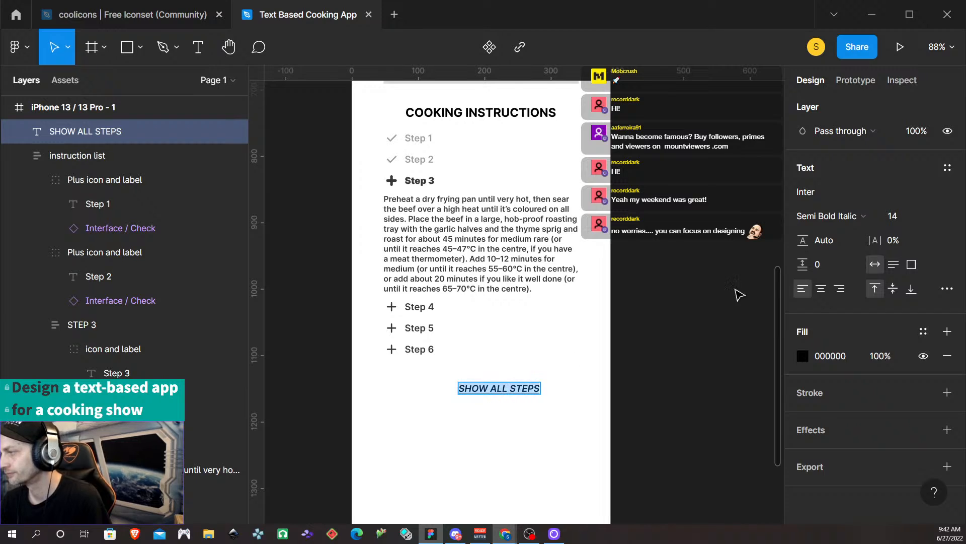
{"action": "left_click", "coordinate": [900, 219]}
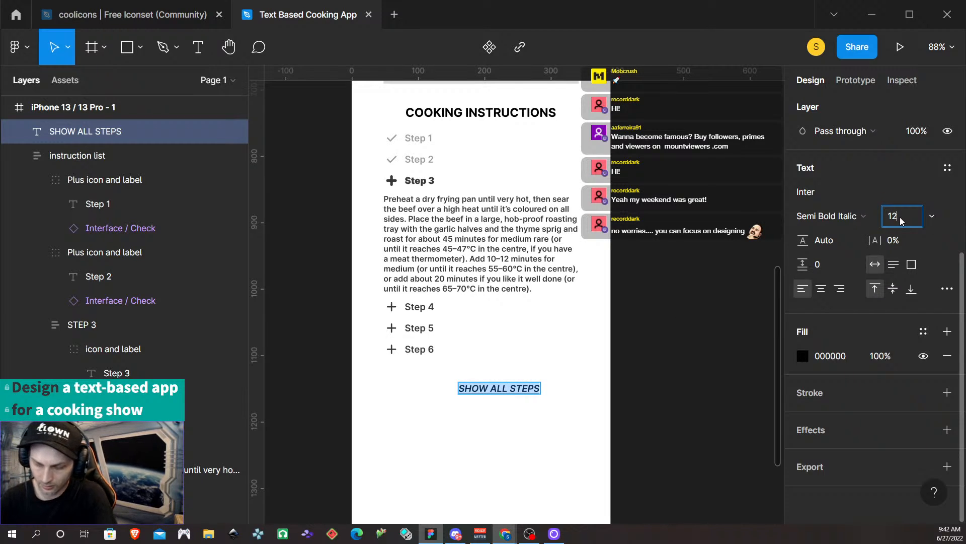
{"action": "type", "text": "12"}
{"action": "key", "text": "Return"}
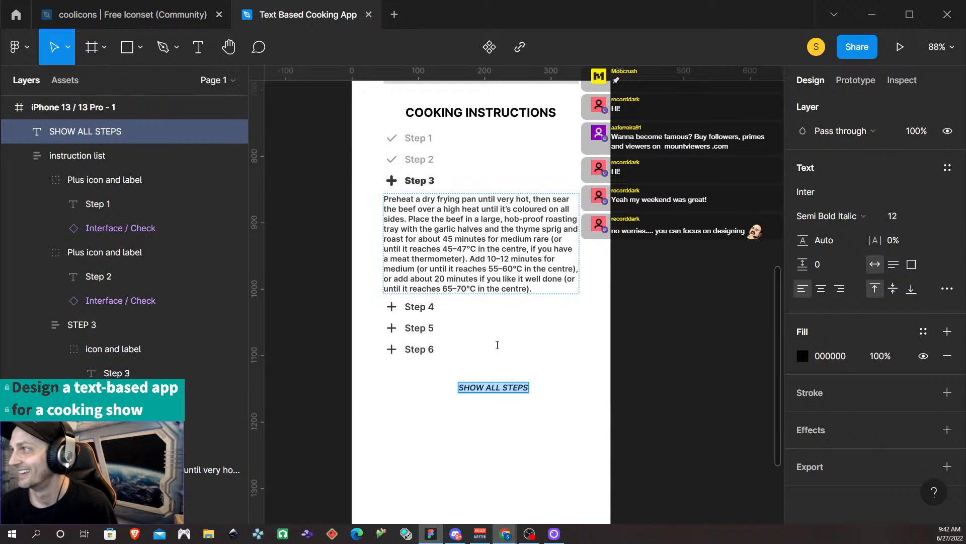
- Centre the "SHOW ALL STEPS" text horizontally on the phone screen
{"action": "scroll", "coordinate": [505, 398], "scroll_direction": "down", "scroll_amount": 1}
{"action": "key", "text": "Escape"}
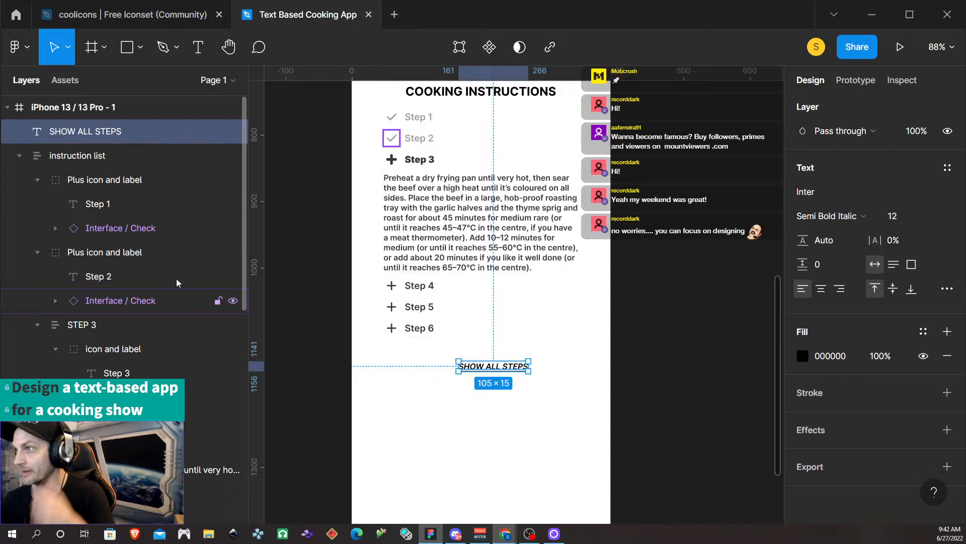
{"action": "scroll", "coordinate": [808, 219], "scroll_direction": "up", "scroll_amount": 5}
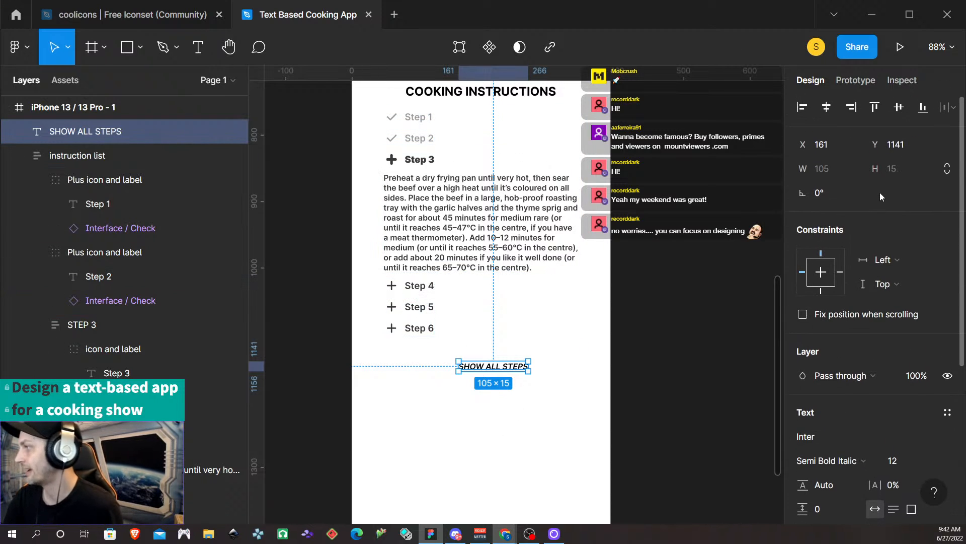
{"action": "left_click", "coordinate": [826, 108]}
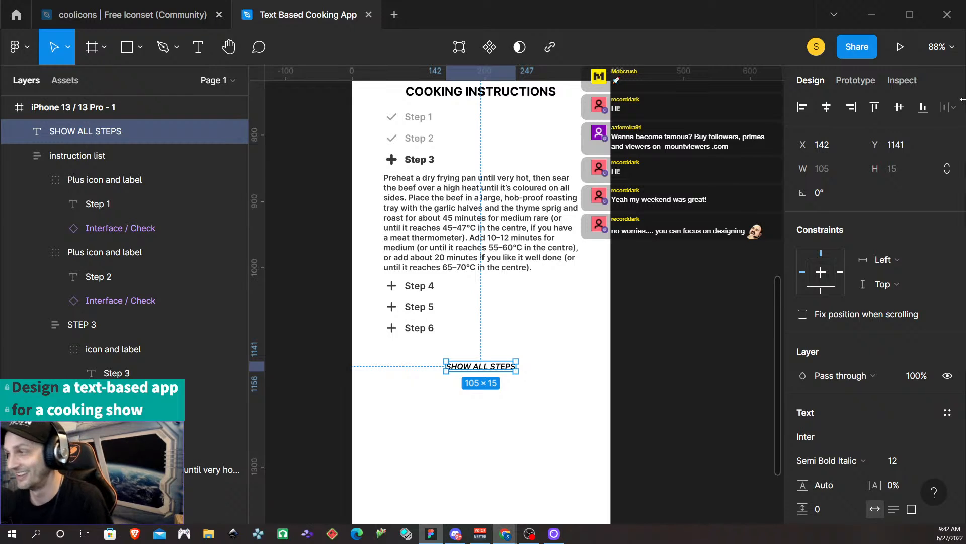
- Move the "SHOW ALL STEPS" text up towards the instruction list, to Y 1119
{"action": "key", "text": "alt"}
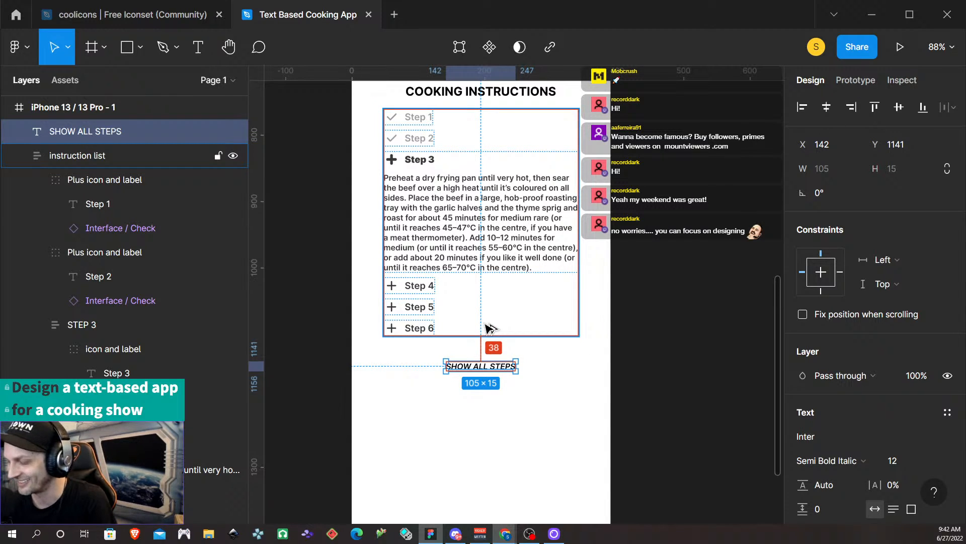
{"action": "key", "text": "shift+Up"}
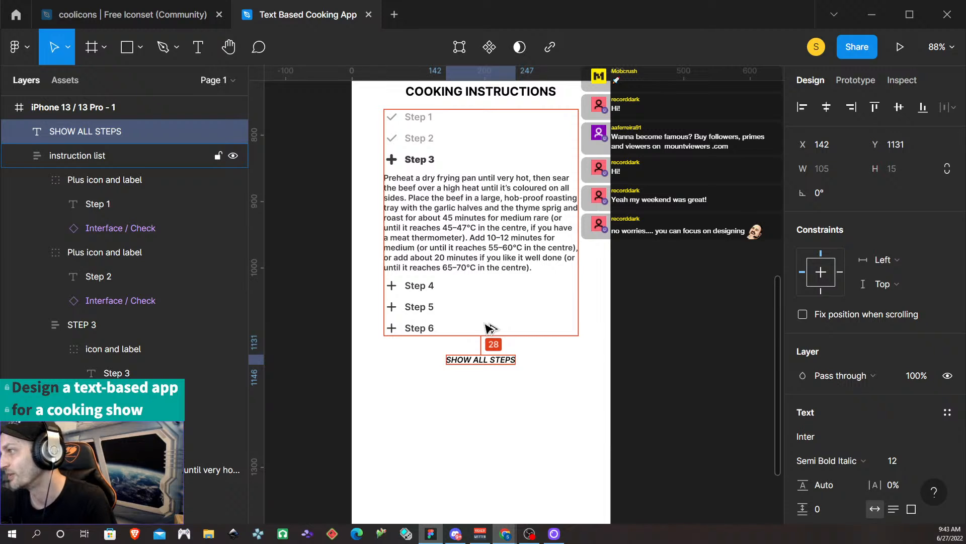
{"action": "key", "text": "shift+Up"}
{"action": "key", "text": "Up"}
{"action": "key", "text": "Up"}
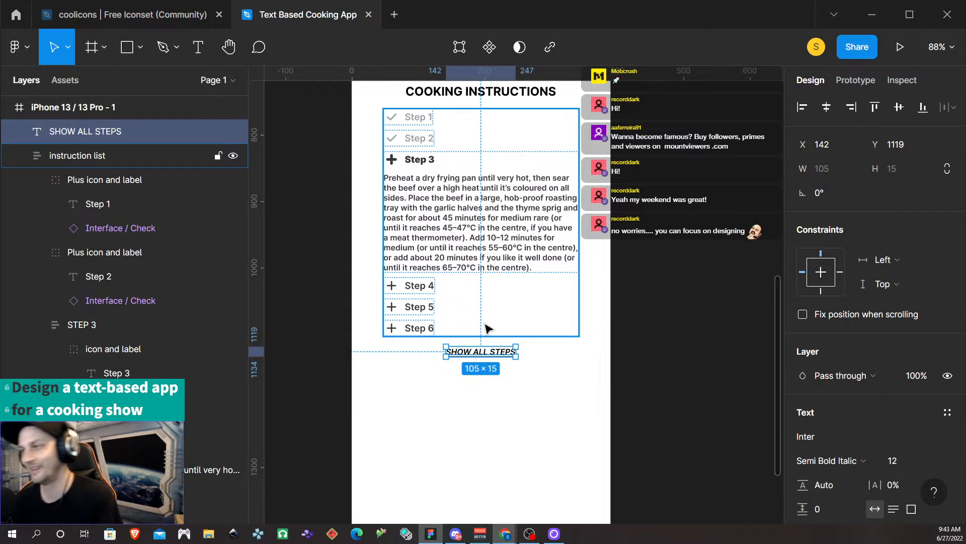
- Inspect the alignment of the "SHOW ALL STEPS" text and the spacing between the COOKING INSTRUCTIONS heading and the instruction list
{"action": "left_click", "coordinate": [501, 401]}
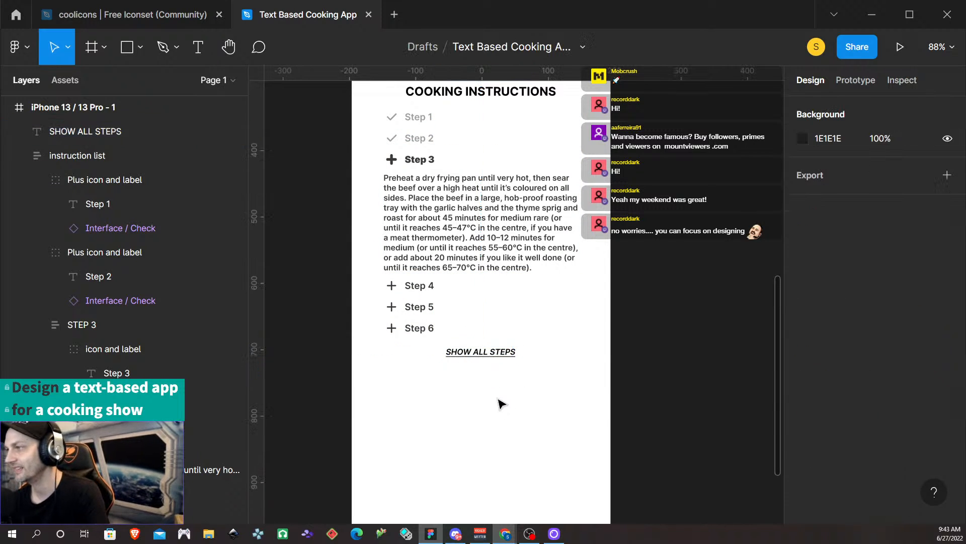
{"action": "left_click", "coordinate": [482, 352]}
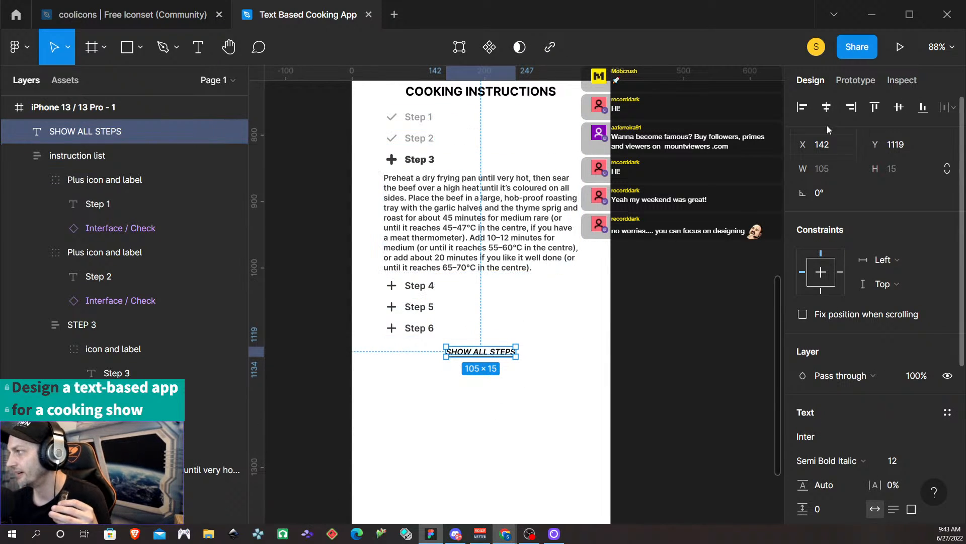
{"action": "left_click", "coordinate": [527, 440]}
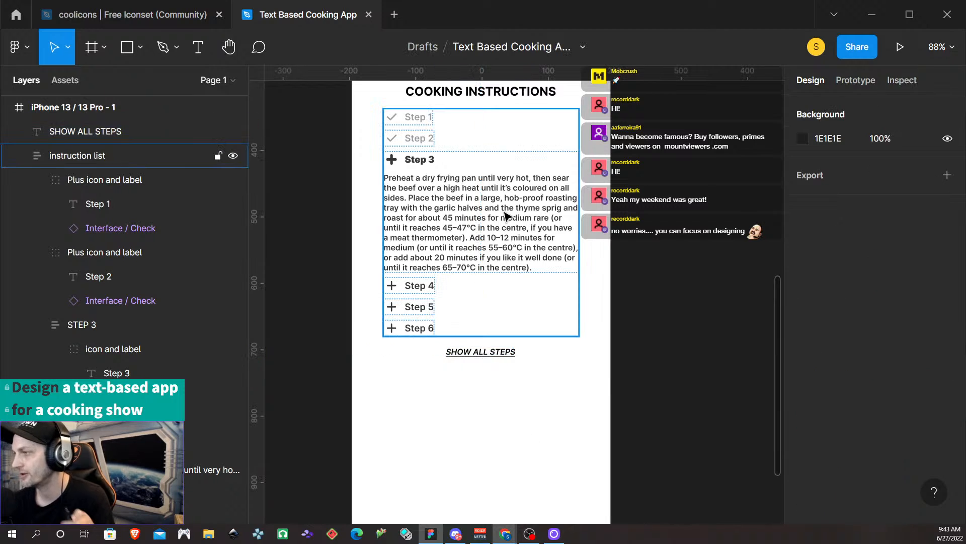
{"action": "scroll", "coordinate": [495, 244], "scroll_direction": "up", "scroll_amount": 2}
{"action": "scroll", "coordinate": [498, 297], "scroll_direction": "up", "scroll_amount": 1}
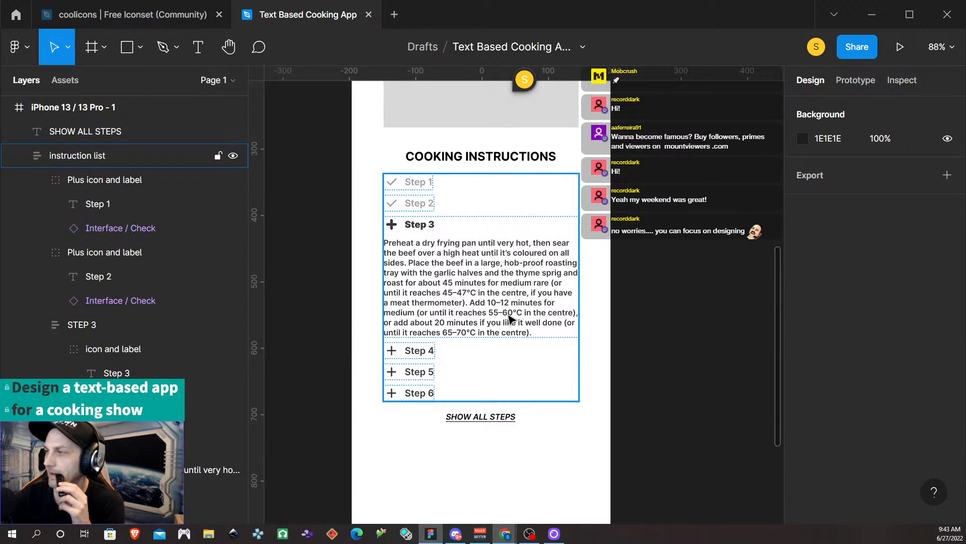
{"action": "left_click", "coordinate": [478, 416]}
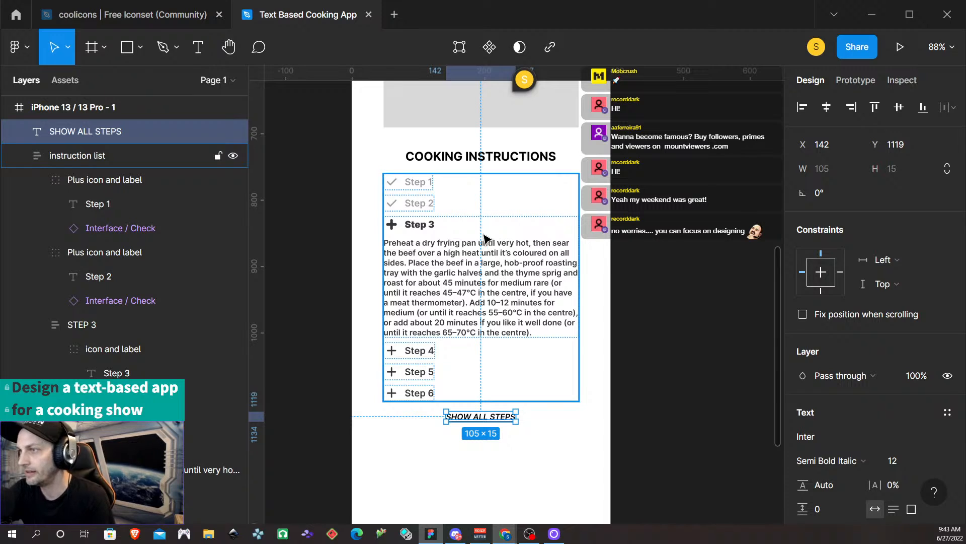
{"action": "left_click", "coordinate": [106, 156]}
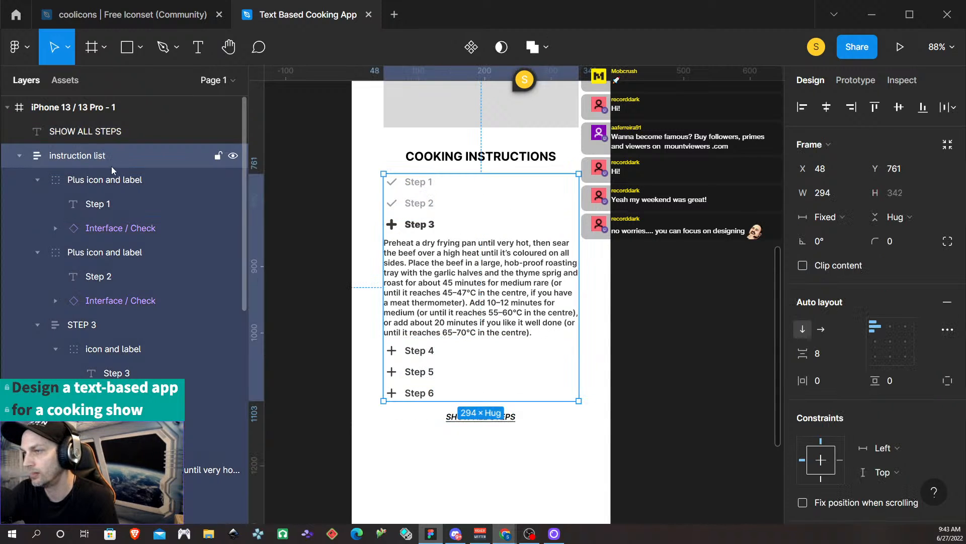
{"action": "left_click", "coordinate": [491, 161]}
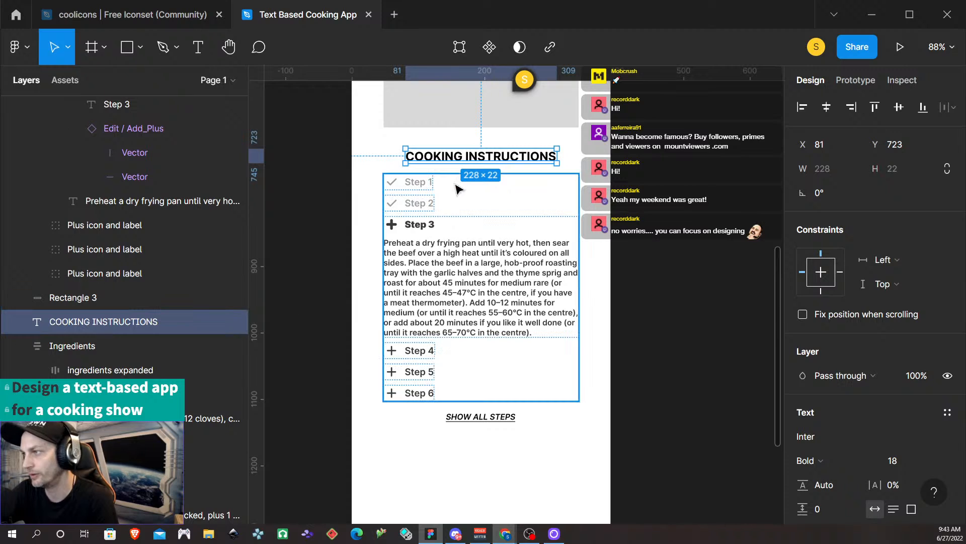
{"action": "left_click", "coordinate": [468, 230]}
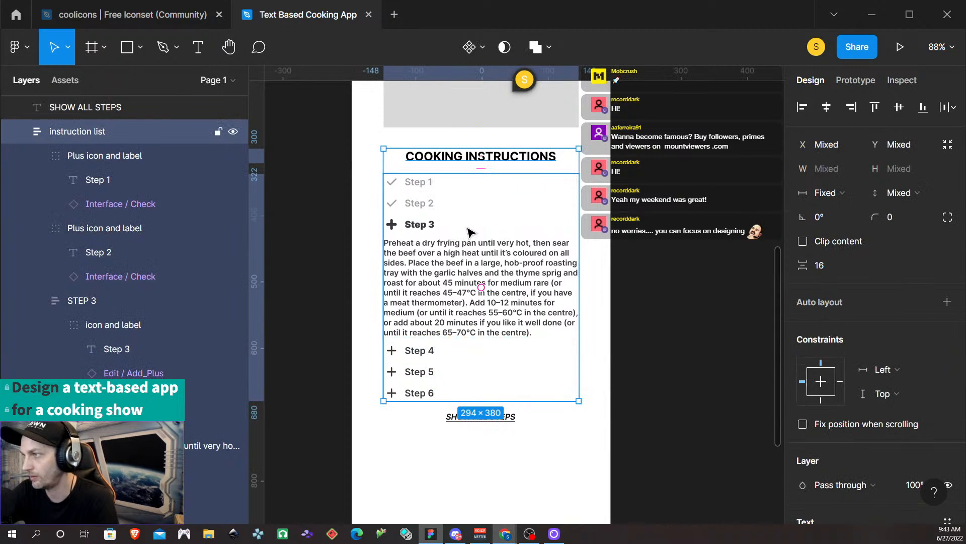
{"action": "left_click", "coordinate": [467, 160]}
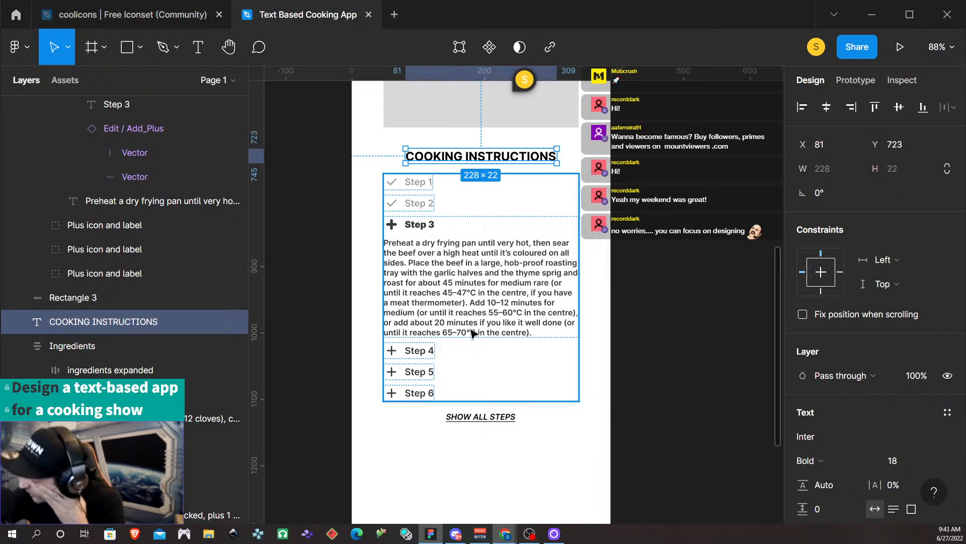
- Wrap the "SHOW ALL STEPS" text in an auto layout frame with horizontal padding 0 and vertical padding 8
{"action": "left_click", "coordinate": [476, 418]}
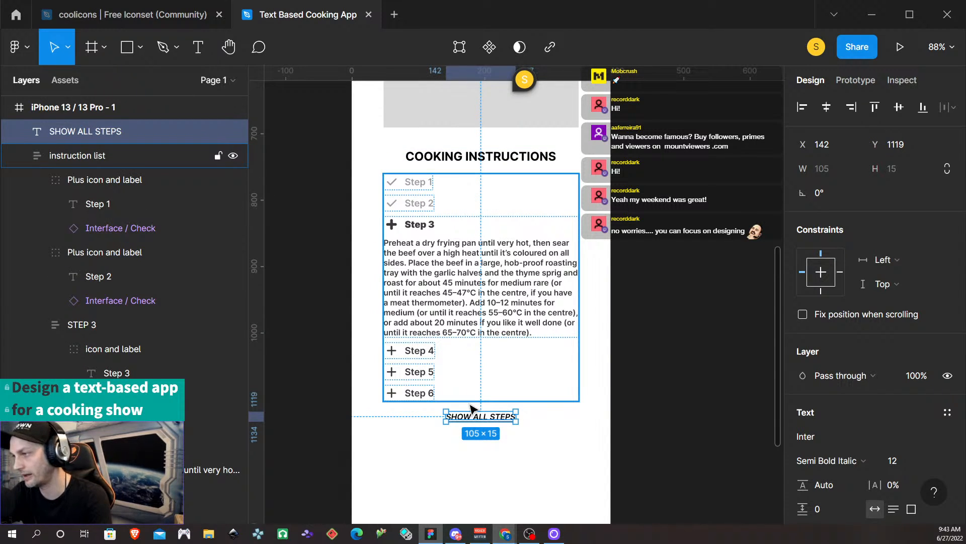
{"action": "key", "text": "shift+a"}
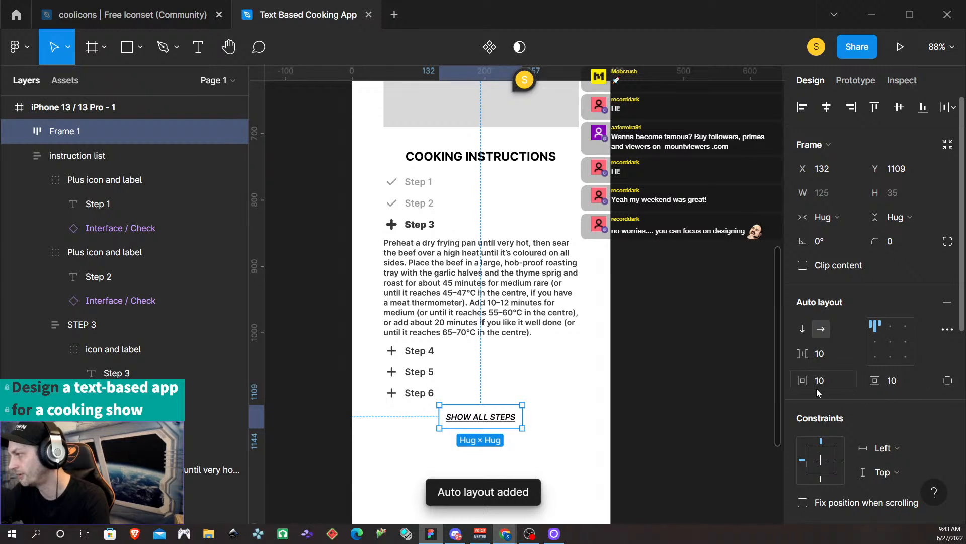
{"action": "left_click", "coordinate": [843, 385]}
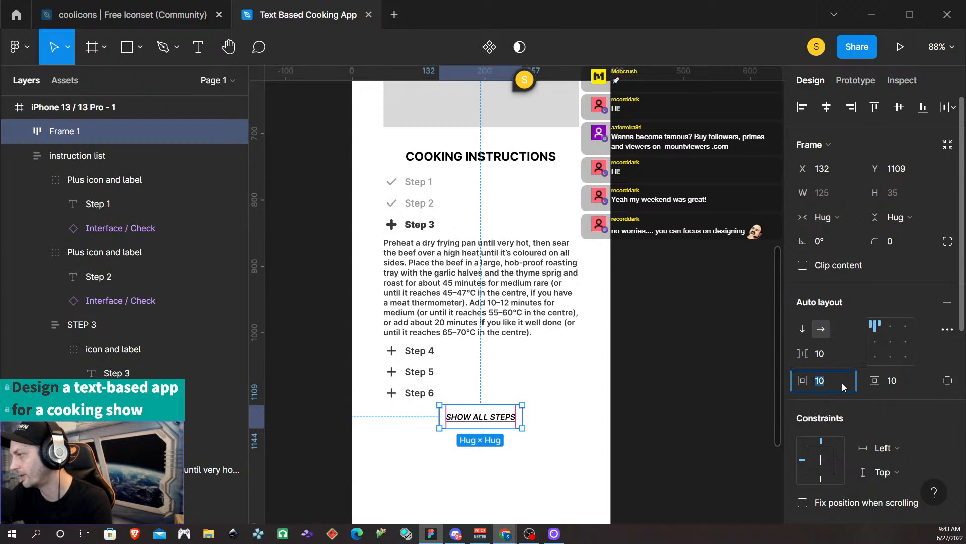
{"action": "left_click", "coordinate": [904, 380]}
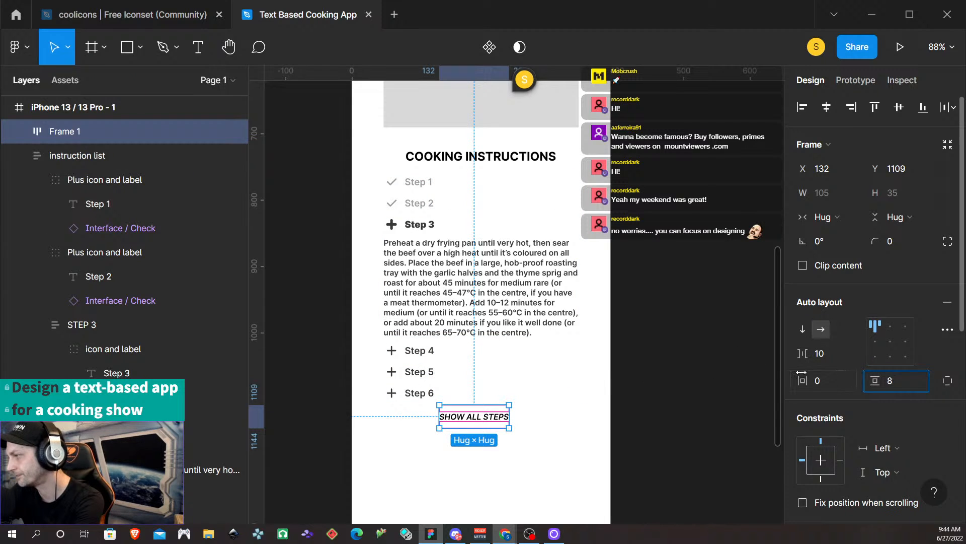
- Wrap the COOKING INSTRUCTIONS heading in an auto layout frame with horizontal padding 0
{"action": "left_click", "coordinate": [474, 162]}
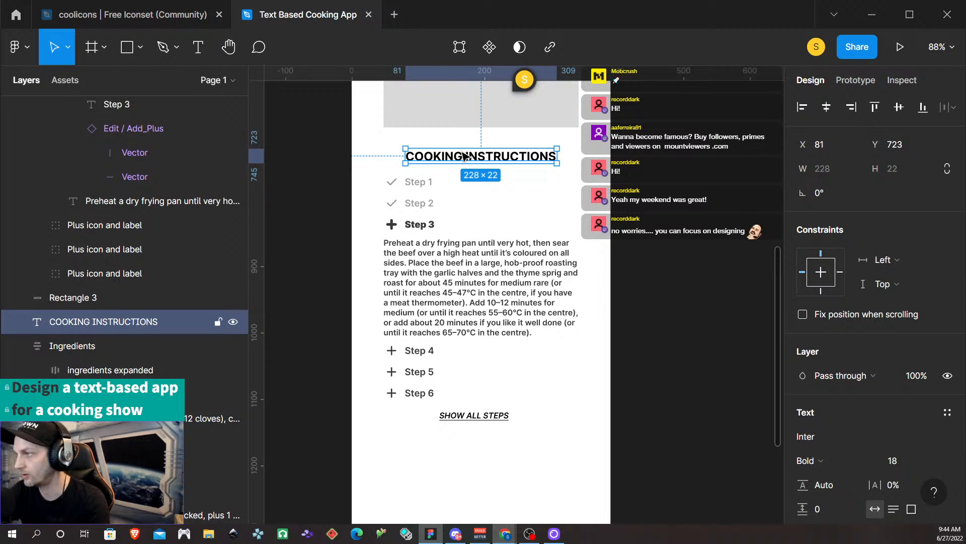
{"action": "key", "text": "shift+a"}
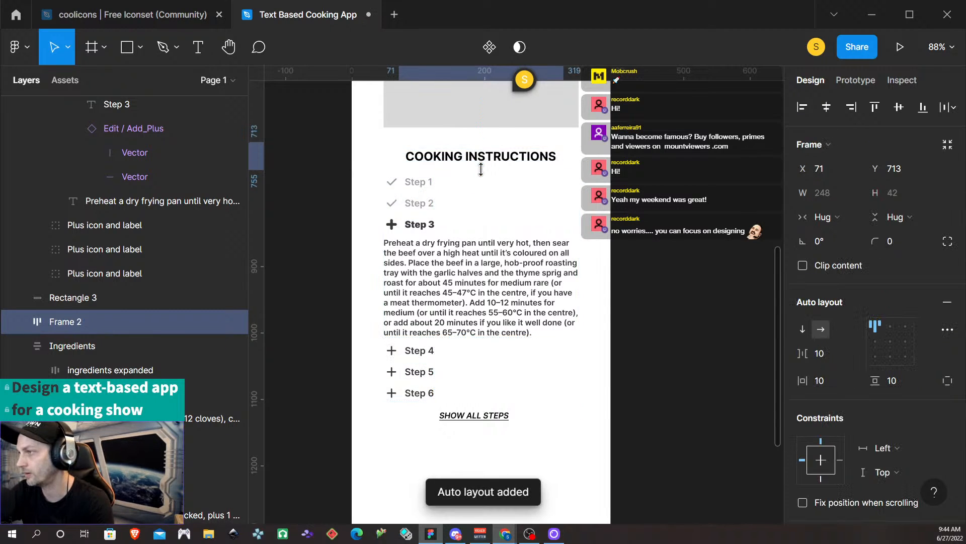
{"action": "left_click", "coordinate": [833, 376]}
{"action": "type", "text": "0"}
{"action": "key", "text": "Return"}
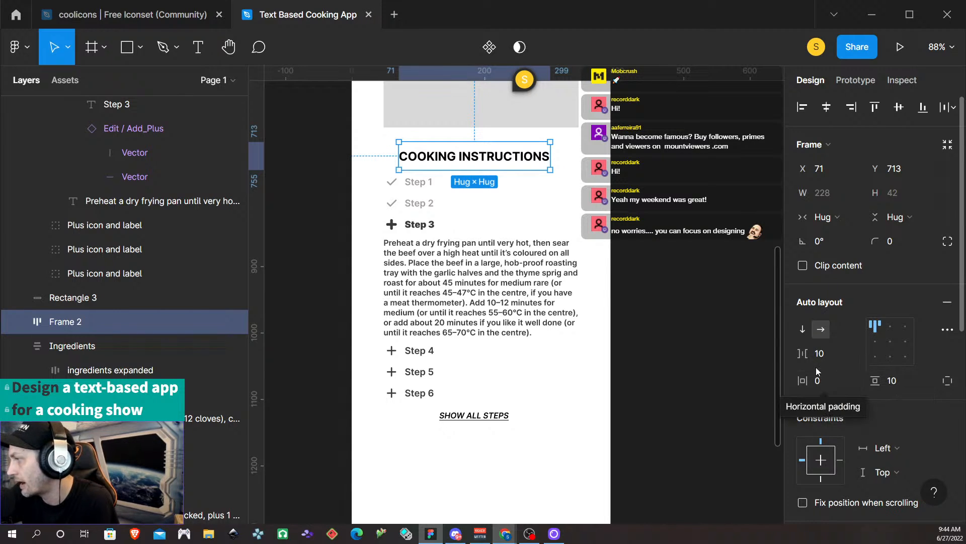
- Set the vertical padding of the COOKING INSTRUCTIONS heading's frame to 16
{"action": "left_click", "coordinate": [898, 383]}
{"action": "key", "text": "BackSpace"}
{"action": "key", "text": "BackSpace"}
{"action": "type", "text": "8"}
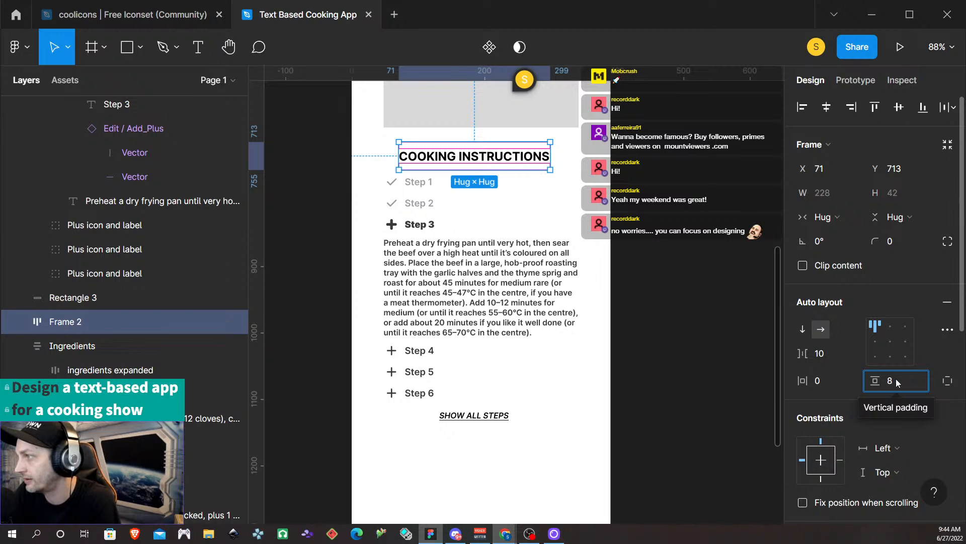
{"action": "key", "text": "Return"}
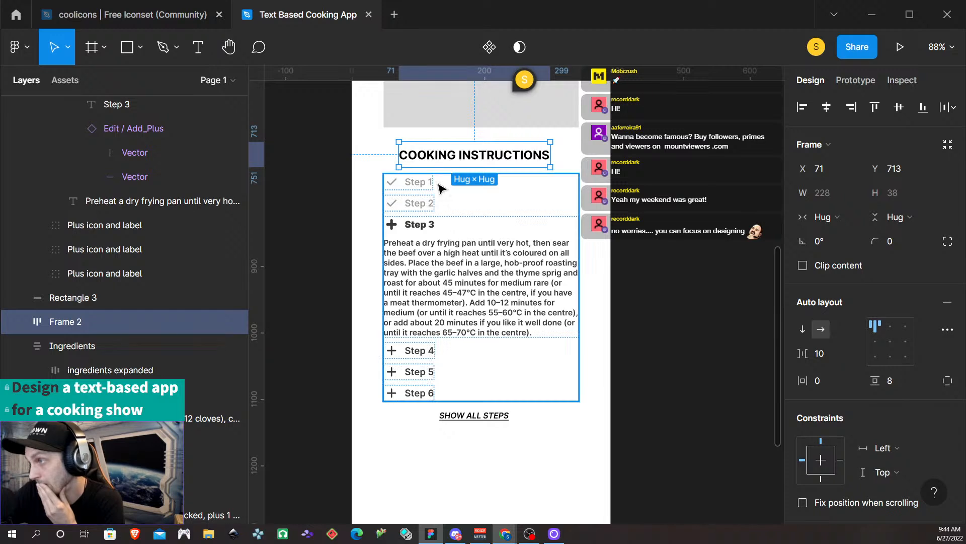
{"action": "left_click", "coordinate": [901, 384]}
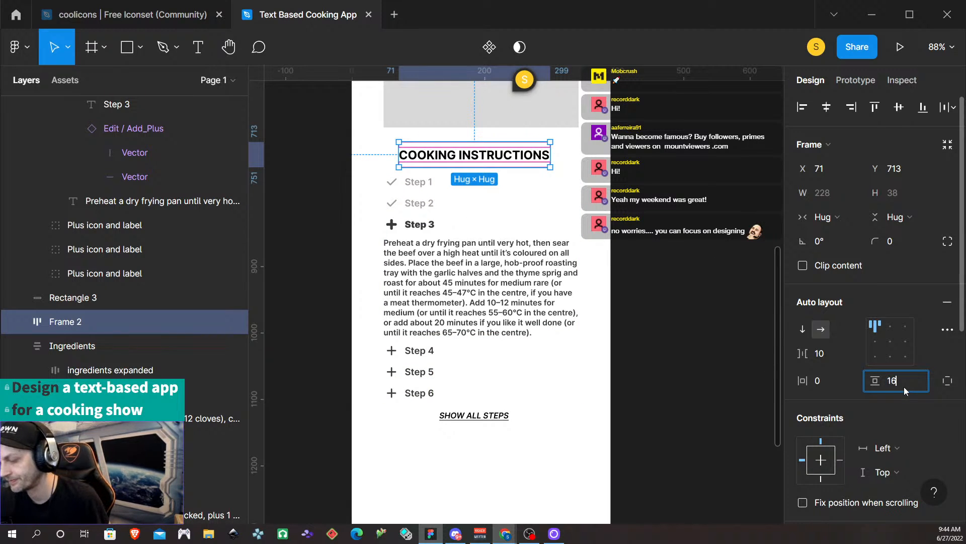
{"action": "key", "text": "Return"}
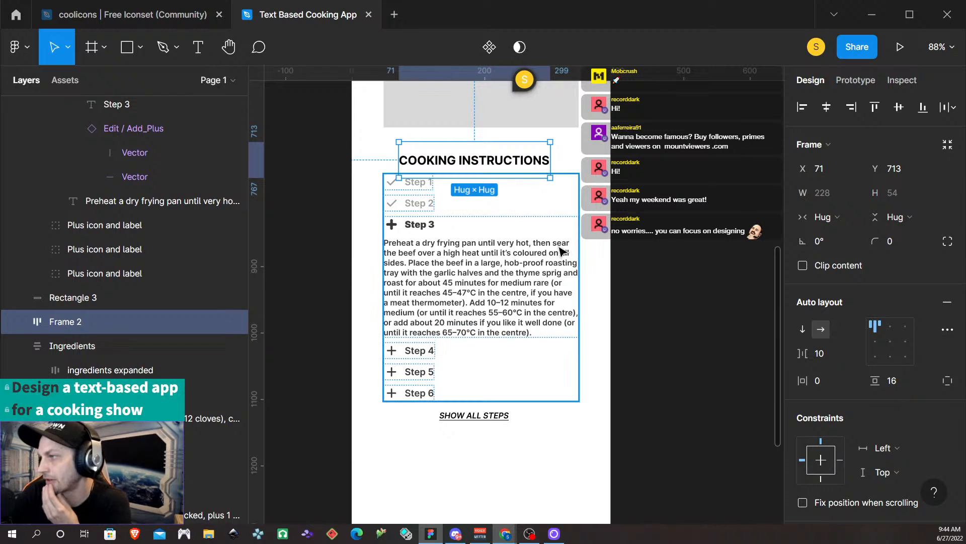
- Combine the heading frame, instruction list and "SHOW ALL STEPS" frame into one vertical auto layout with centre-aligned items
{"action": "left_click", "coordinate": [482, 420]}
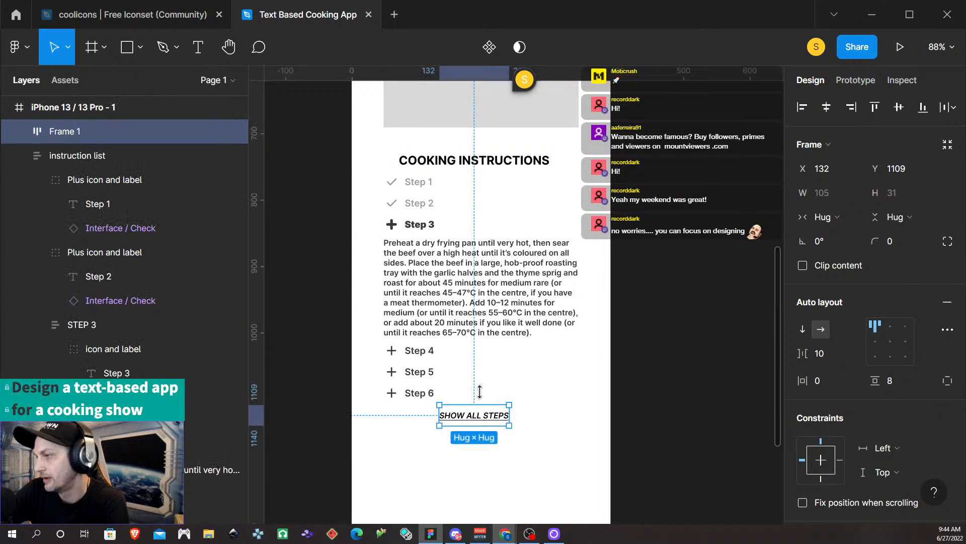
{"action": "left_click", "coordinate": [457, 377], "text": "shift"}
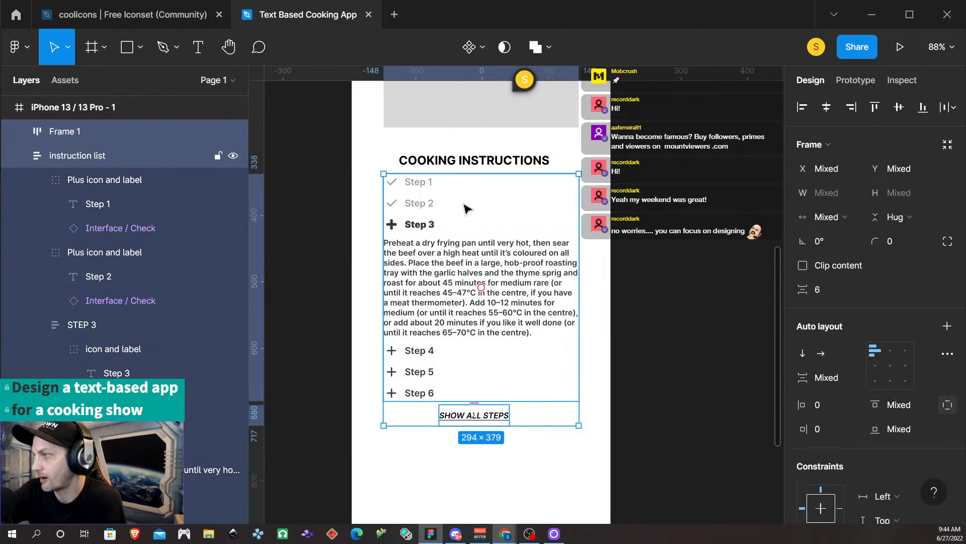
{"action": "left_click", "coordinate": [475, 166], "text": "shift"}
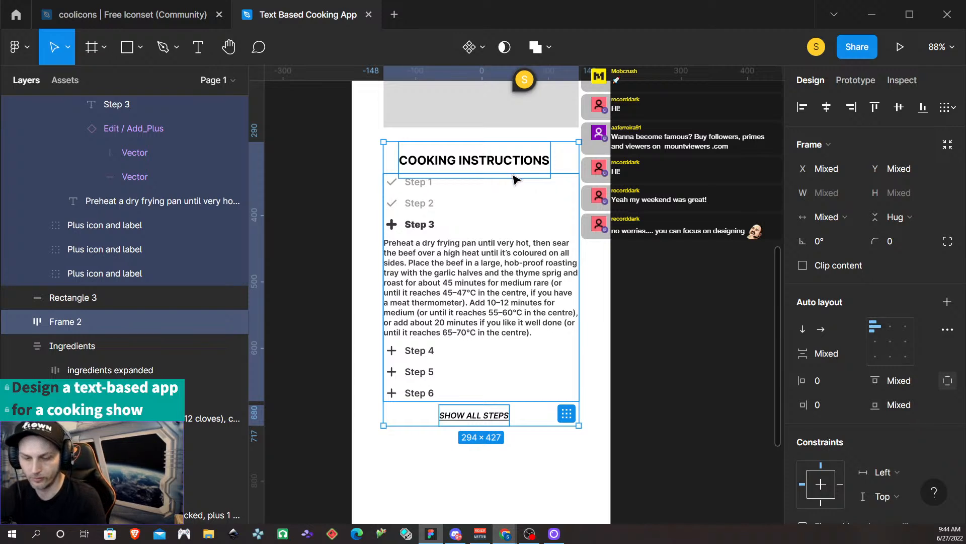
{"action": "key", "text": "shift+a"}
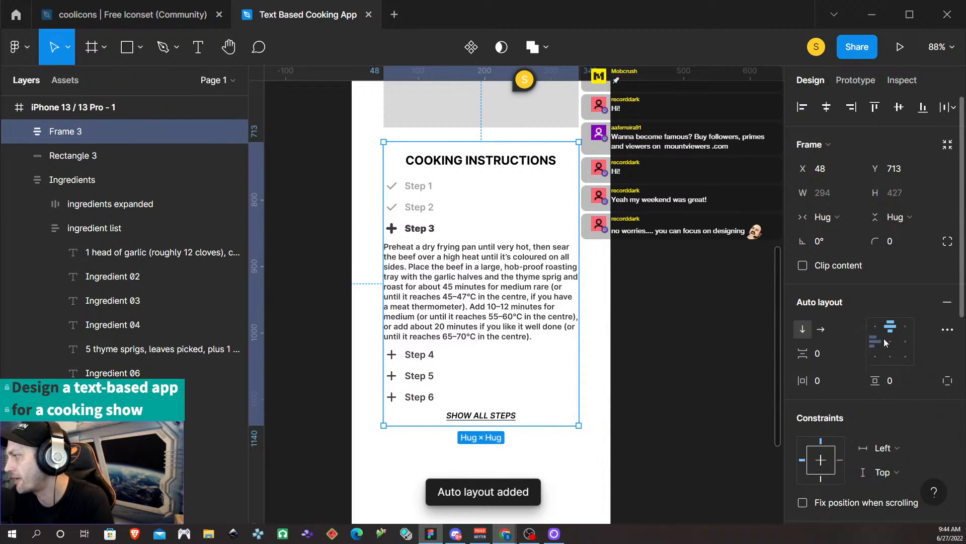
- Examine how the Step 3 instruction text and the Ingredients section are laid out and spaced
{"action": "left_click", "coordinate": [468, 295]}
{"action": "left_click", "coordinate": [466, 295]}
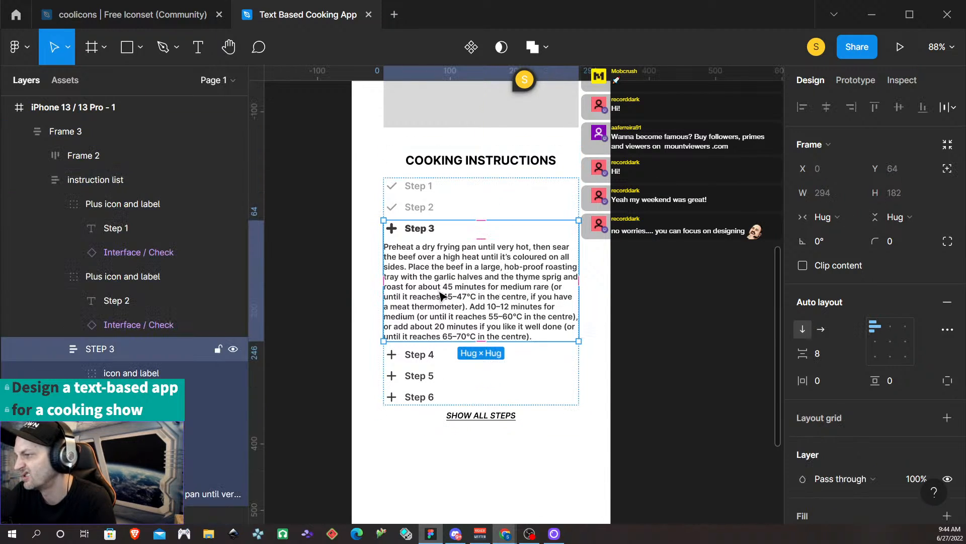
{"action": "left_click", "coordinate": [410, 295]}
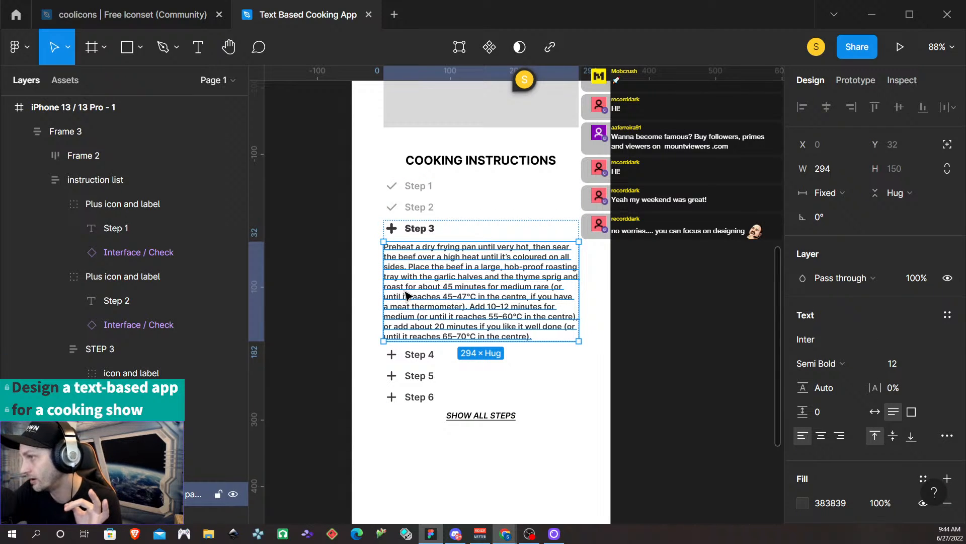
{"action": "scroll", "coordinate": [453, 216], "scroll_direction": "up", "scroll_amount": 6}
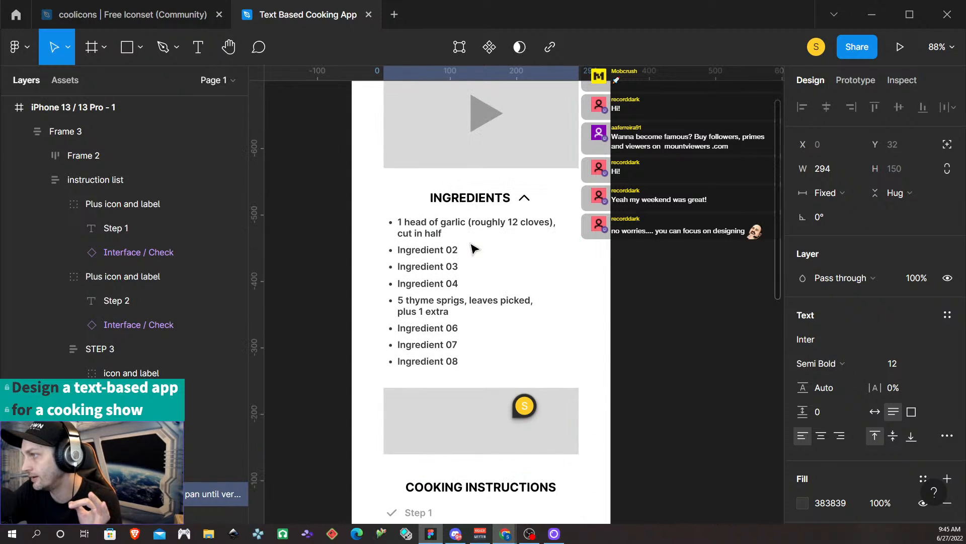
{"action": "left_click", "coordinate": [432, 234]}
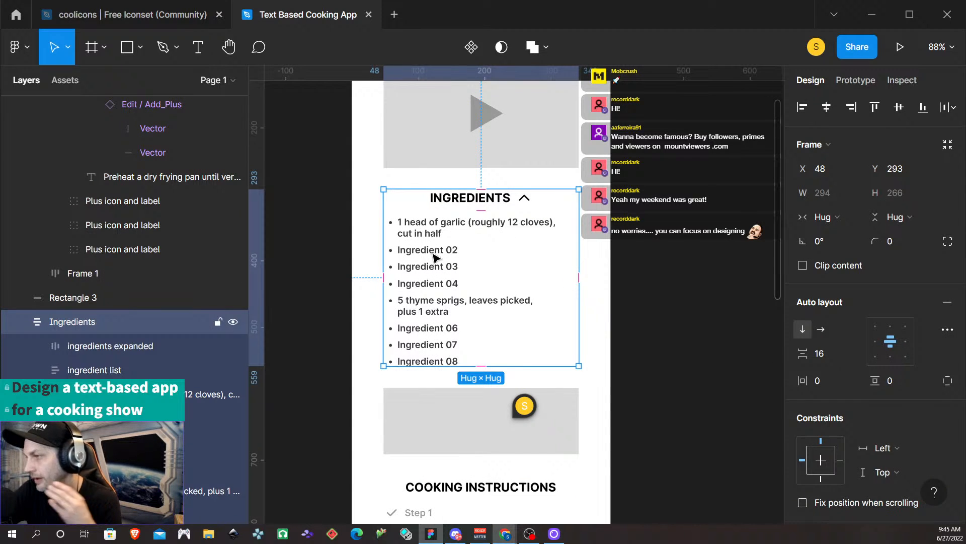
{"action": "scroll", "coordinate": [433, 252], "scroll_direction": "down", "scroll_amount": 6}
{"action": "left_click", "coordinate": [432, 289]}
{"action": "left_click", "coordinate": [432, 290]}
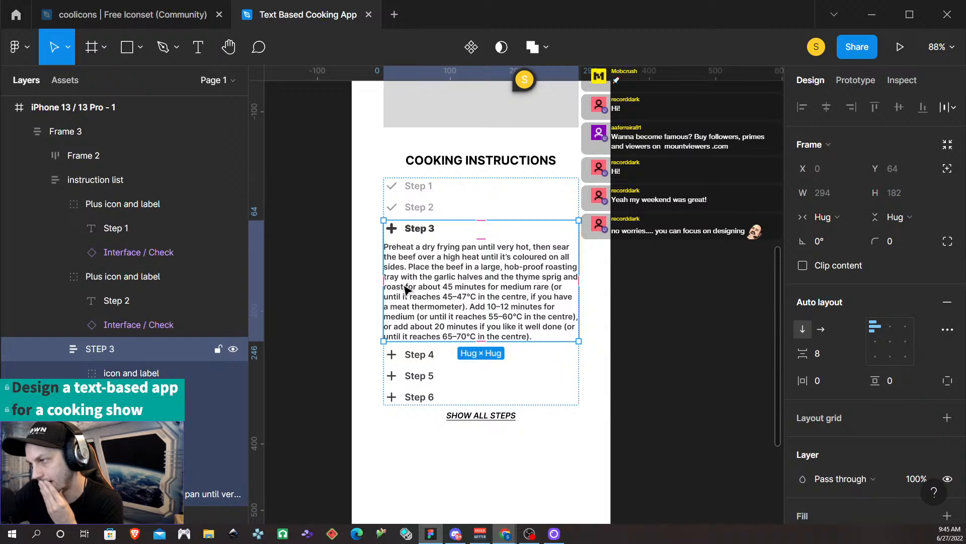
- Try to indent the Step 3 paragraph by increasing the STEP 3 frame's left padding to 29 and resizing the text box to 255 wide
{"action": "left_click_drag", "start_coordinate": [382, 278], "coordinate": [403, 279]}
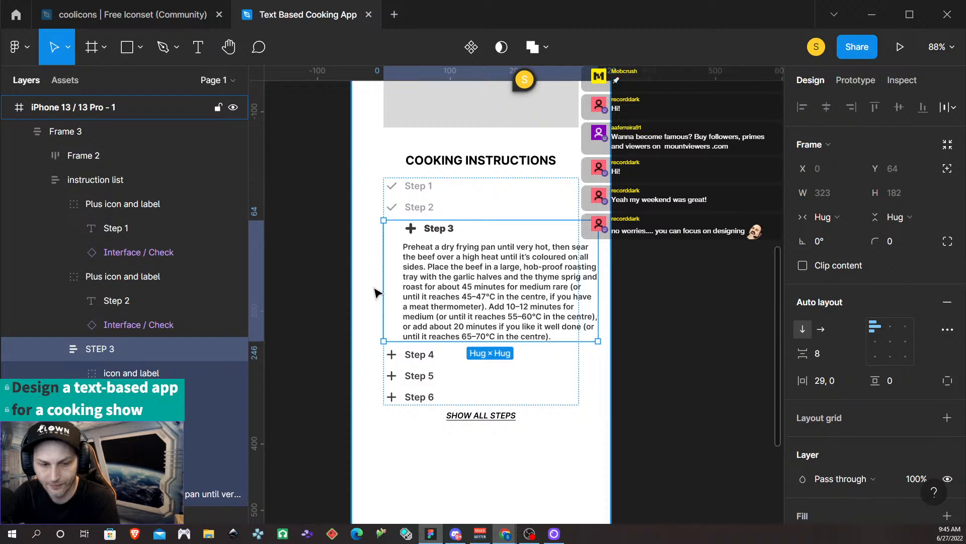
{"action": "key", "text": "ctrl+z"}
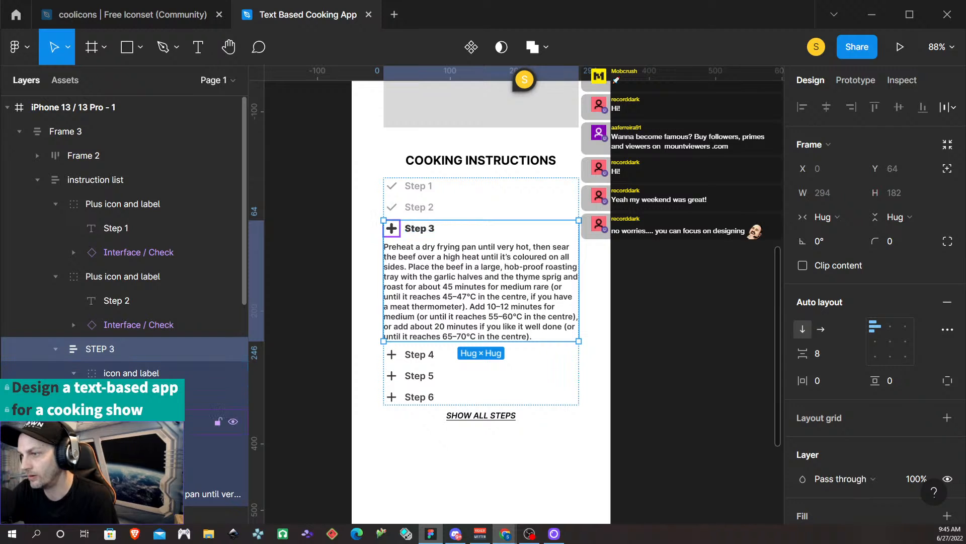
{"action": "left_click", "coordinate": [202, 494]}
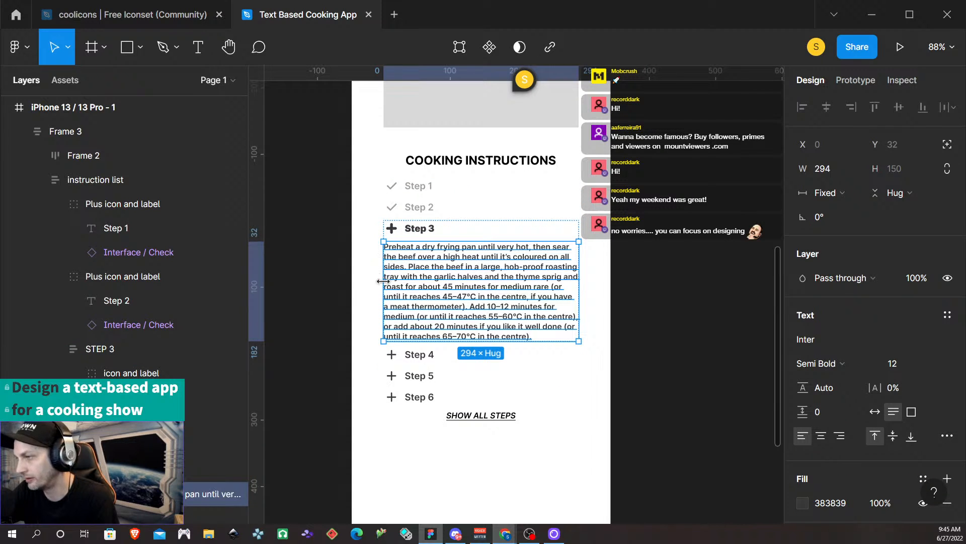
{"action": "left_click_drag", "start_coordinate": [389, 283], "coordinate": [409, 286]}
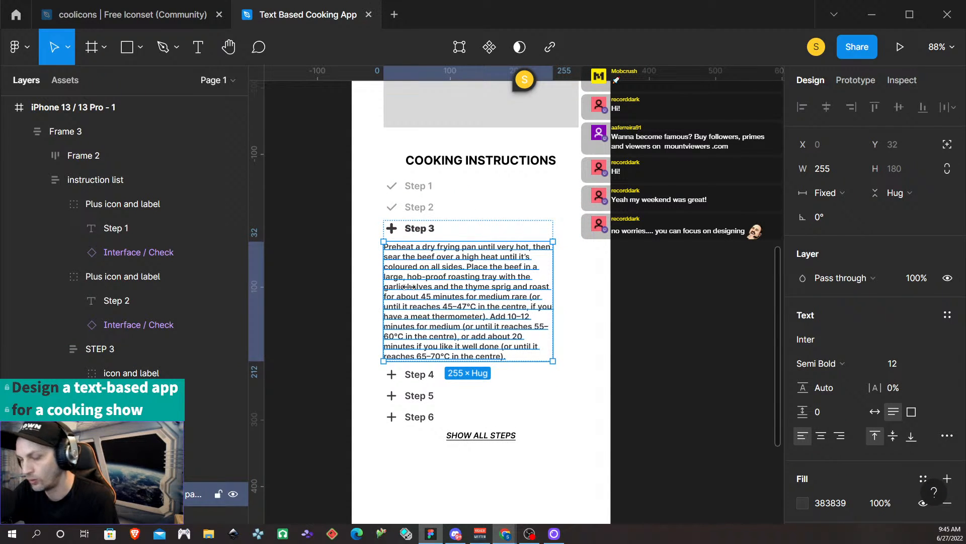
{"action": "key", "text": "ctrl+z"}
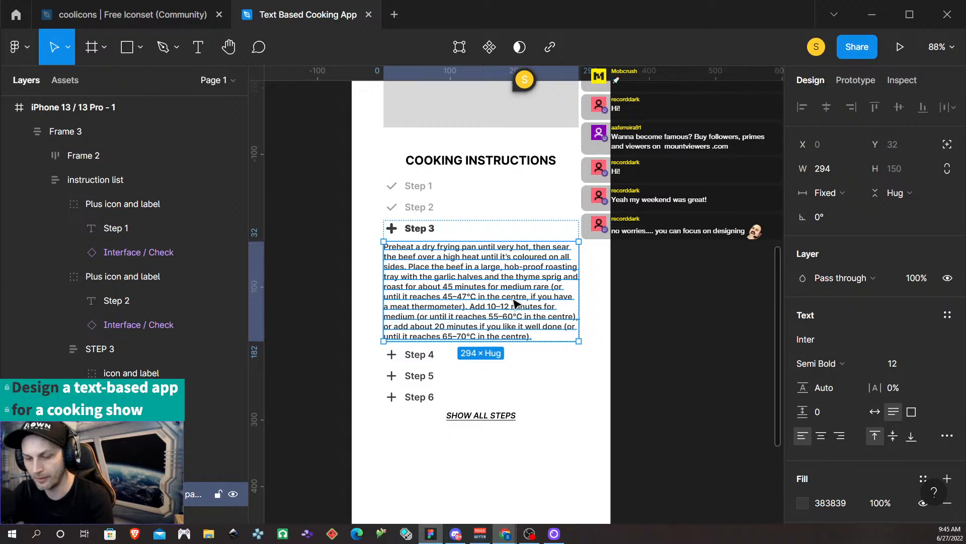
- Wrap the Step 3 paragraph in an auto layout frame with left padding 16 and right padding 0
{"action": "key", "text": "shift+a"}
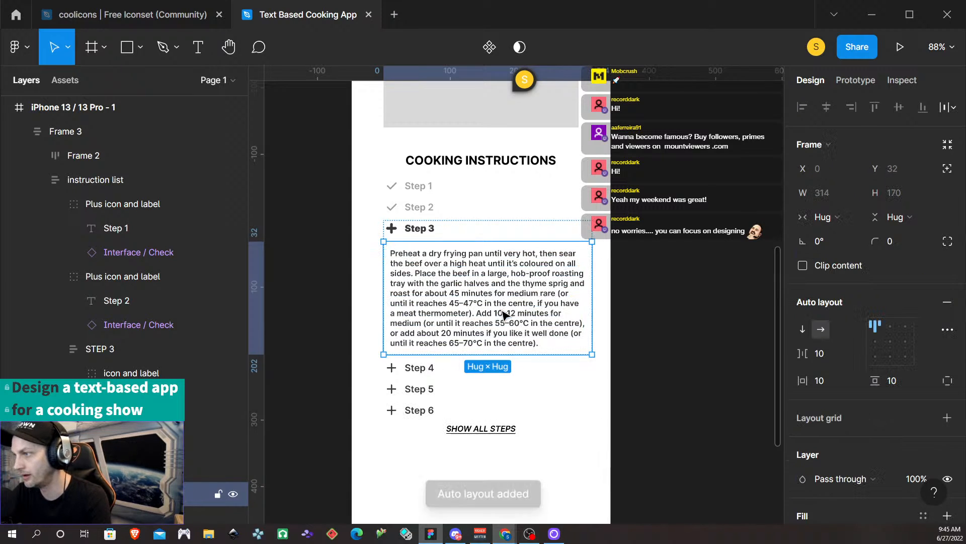
{"action": "left_click", "coordinate": [832, 379]}
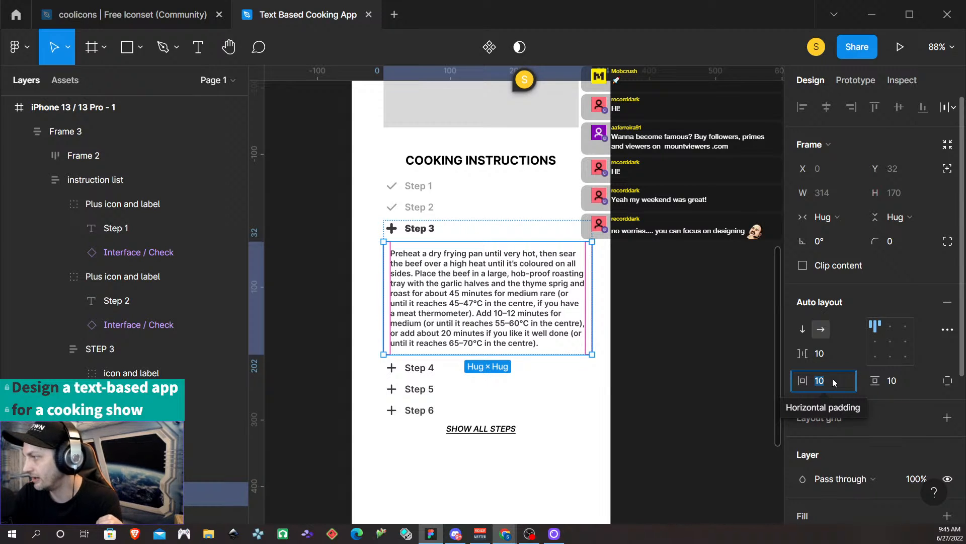
{"action": "key", "text": "Tab"}
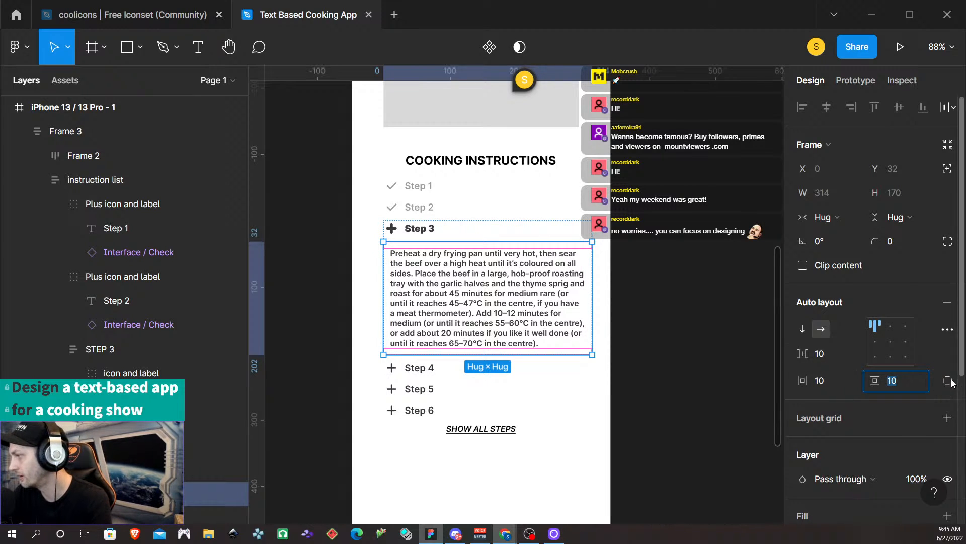
{"action": "left_click", "coordinate": [948, 380]}
{"action": "left_click", "coordinate": [829, 384]}
{"action": "type", "text": "16"}
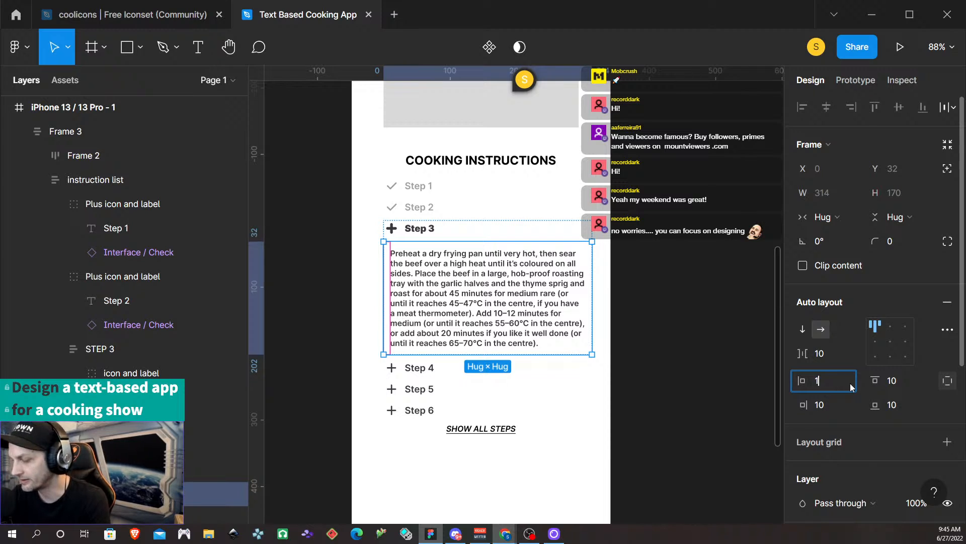
{"action": "key", "text": "Tab"}
{"action": "type", "text": "0"}
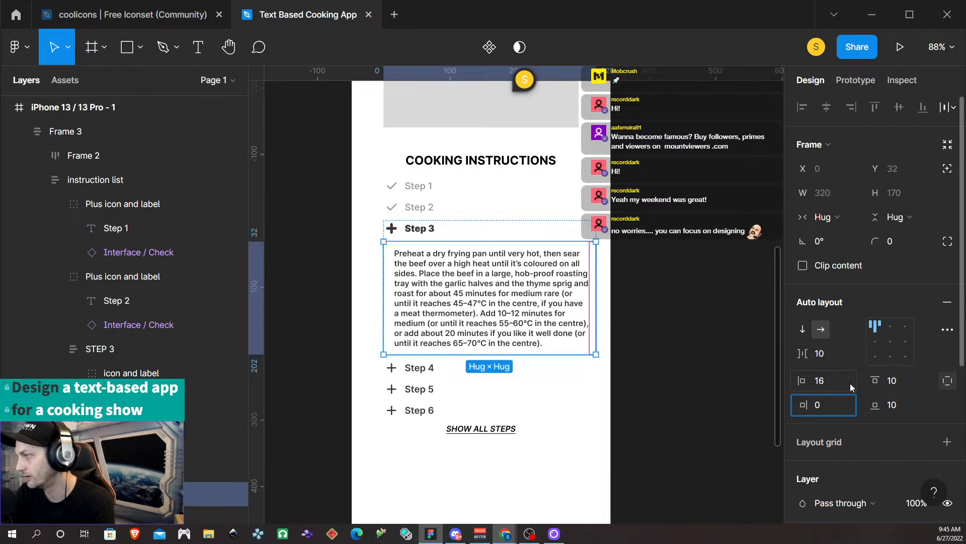
- Set the top and bottom padding of the Step 3 paragraph's frame to 0
{"action": "key", "text": "Tab"}
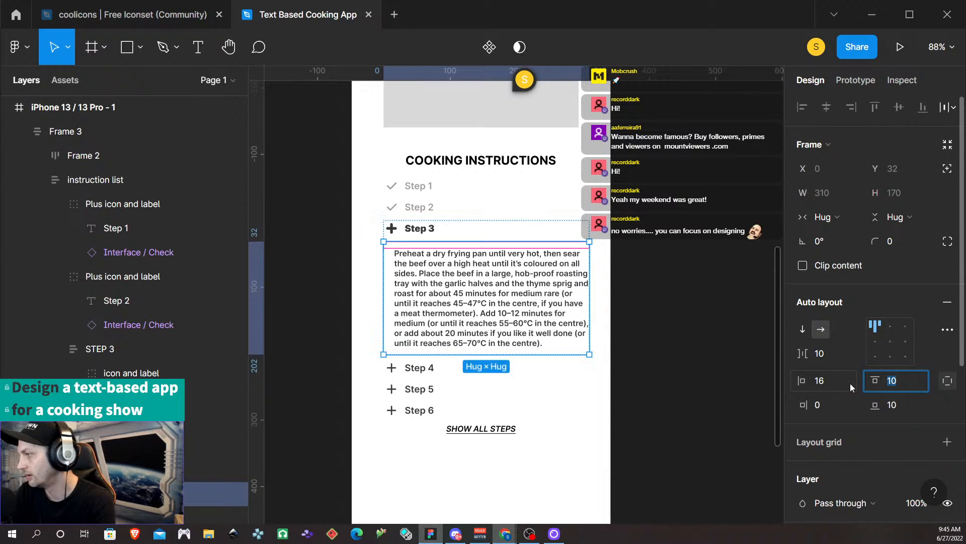
{"action": "type", "text": "0"}
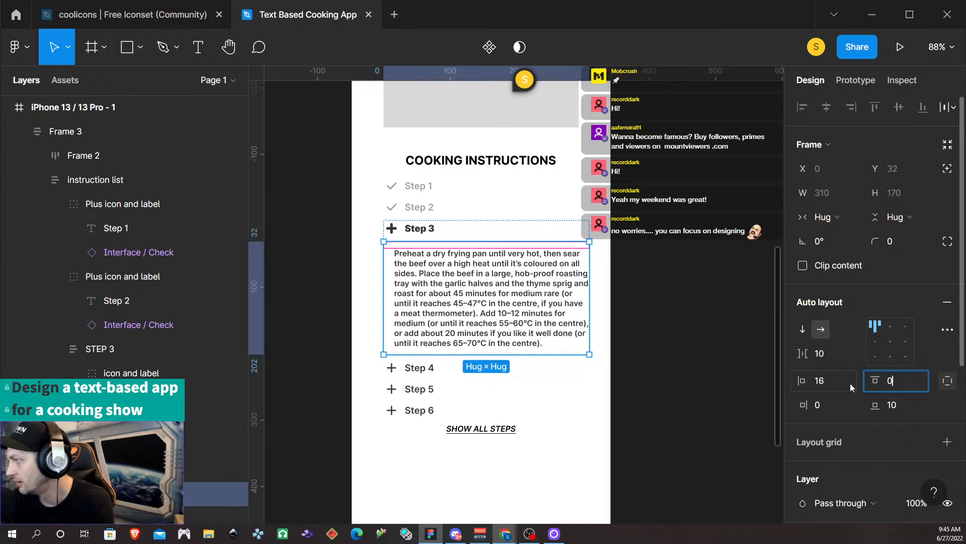
{"action": "key", "text": "Tab"}
{"action": "type", "text": "0"}
{"action": "key", "text": "Tab"}
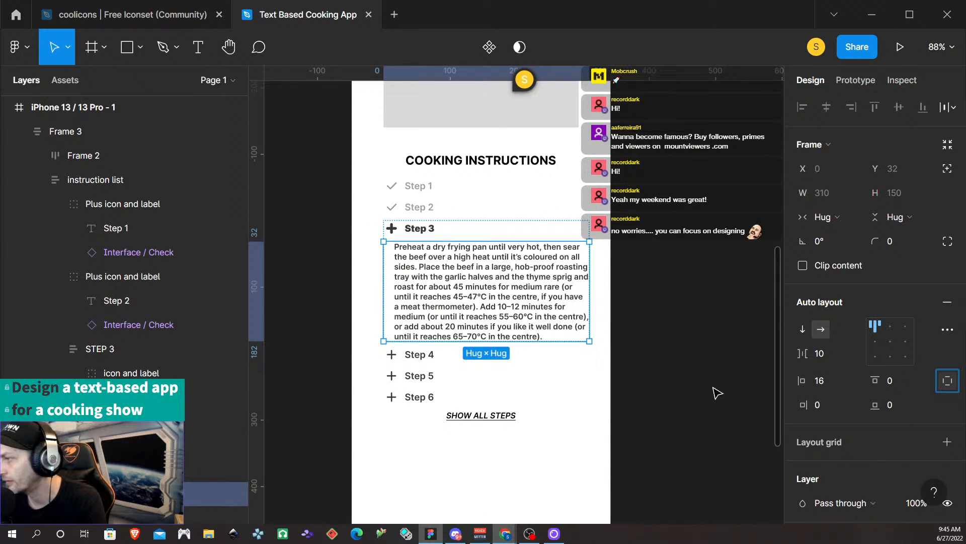
- Check how the indented Step 3 paragraph fits within the enclosing cooking instructions frame
{"action": "key", "text": "Escape"}
{"action": "left_click", "coordinate": [452, 237]}
{"action": "double_click", "coordinate": [451, 236]}
{"action": "double_click", "coordinate": [453, 238]}
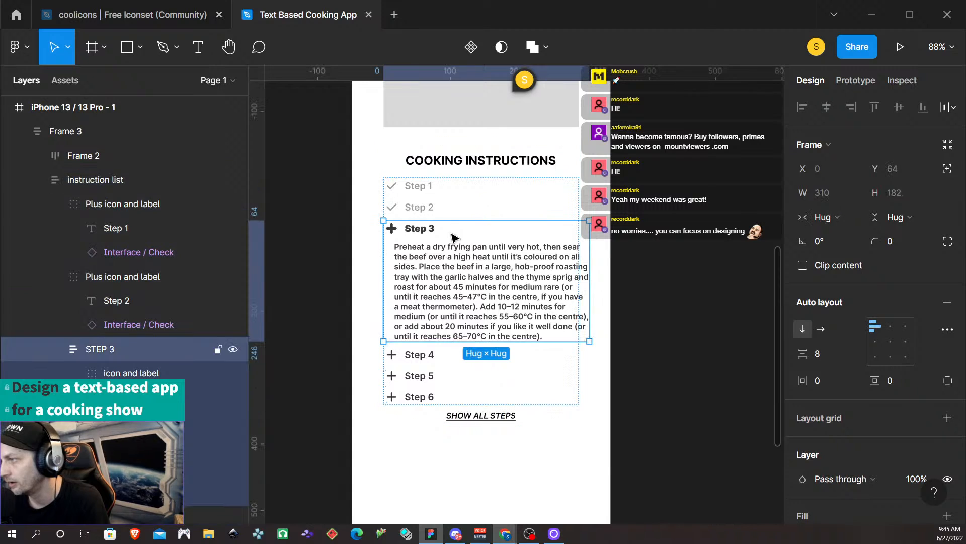
{"action": "left_click", "coordinate": [478, 469]}
{"action": "left_click", "coordinate": [434, 362]}
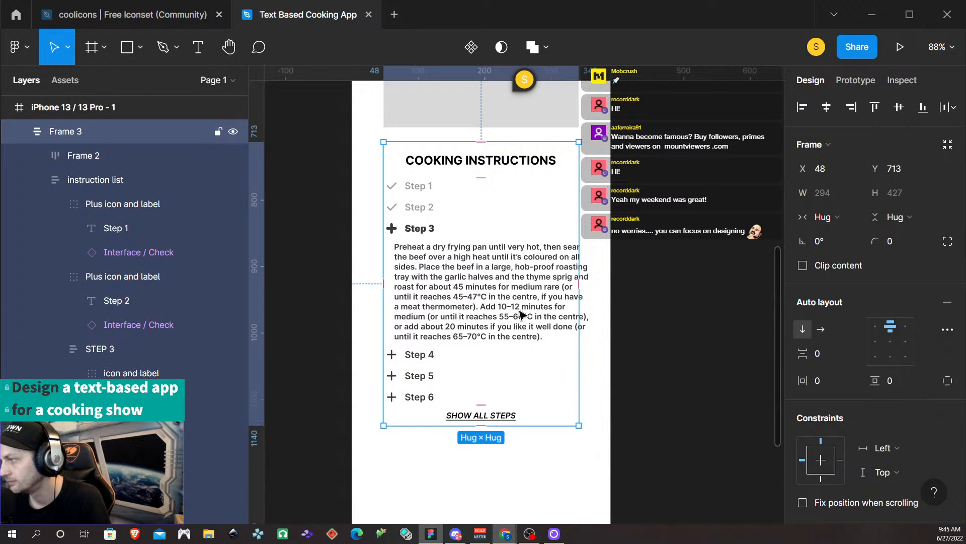
- Try to narrow the STEP 3 frame from its right edge, undo that, and select the paragraph's inner frame
{"action": "double_click", "coordinate": [550, 296]}
{"action": "double_click", "coordinate": [550, 296]}
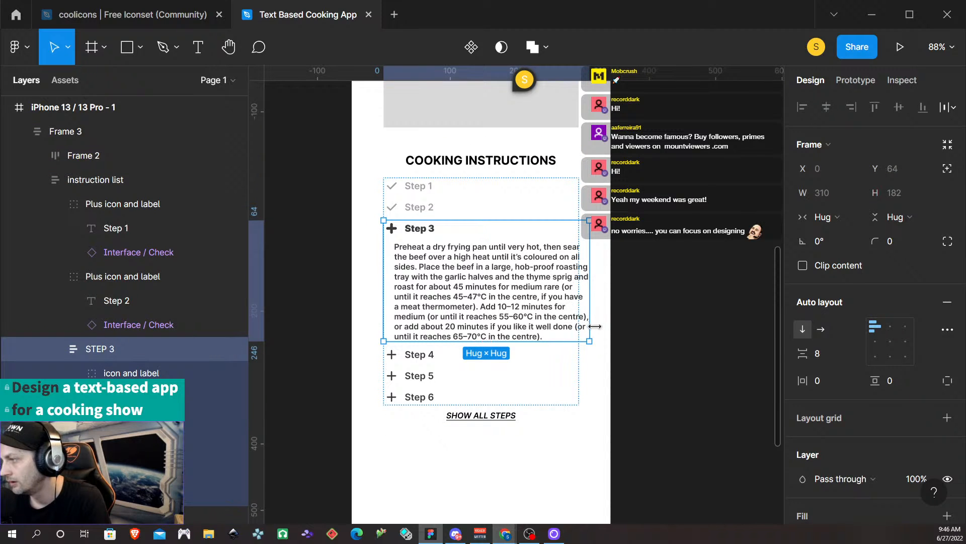
{"action": "left_click_drag", "start_coordinate": [589, 327], "coordinate": [586, 326]}
{"action": "key", "text": "ctrl+z"}
{"action": "left_click", "coordinate": [484, 308]}
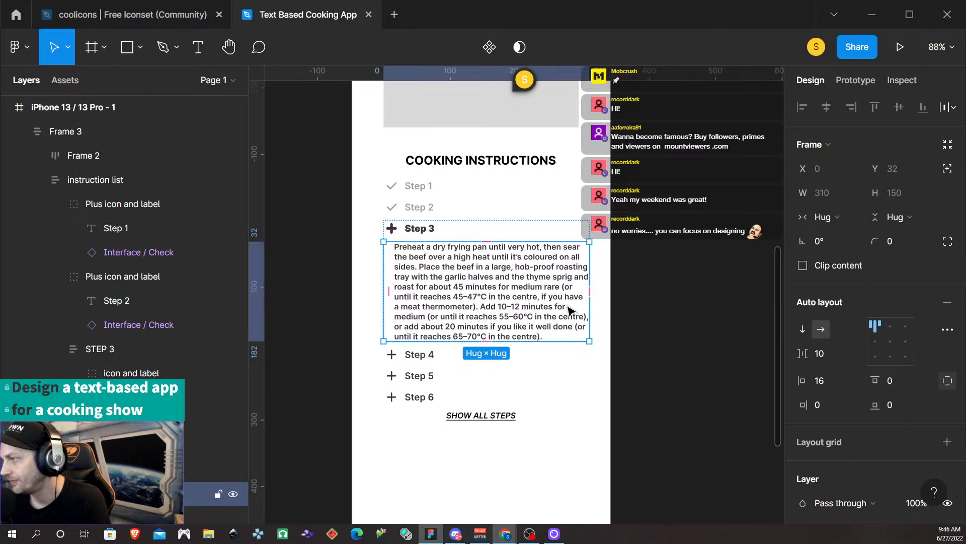
- Narrow the Step 3 paragraph text to 275 wide so it fits the width of the grey rectangle above the instructions
{"action": "left_click_drag", "start_coordinate": [590, 317], "coordinate": [580, 316]}
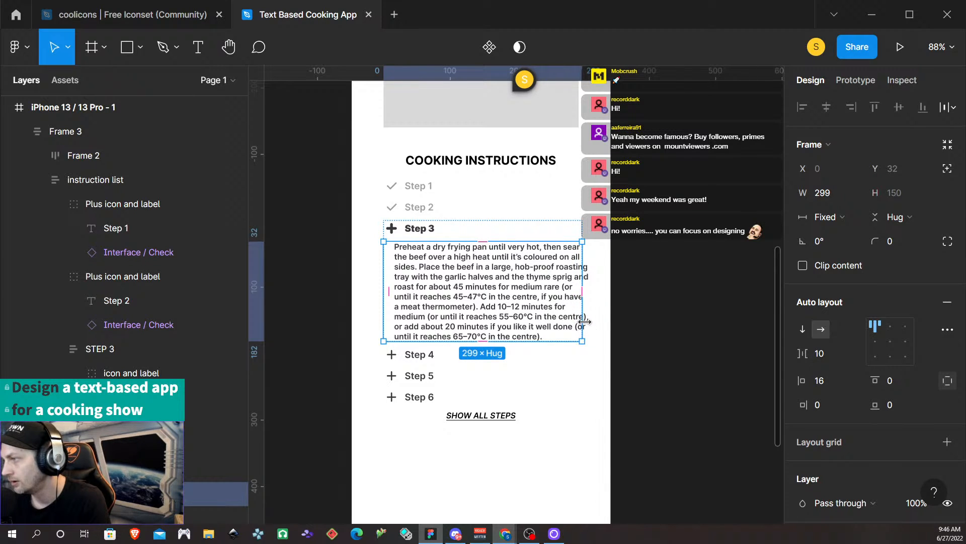
{"action": "double_click", "coordinate": [578, 318]}
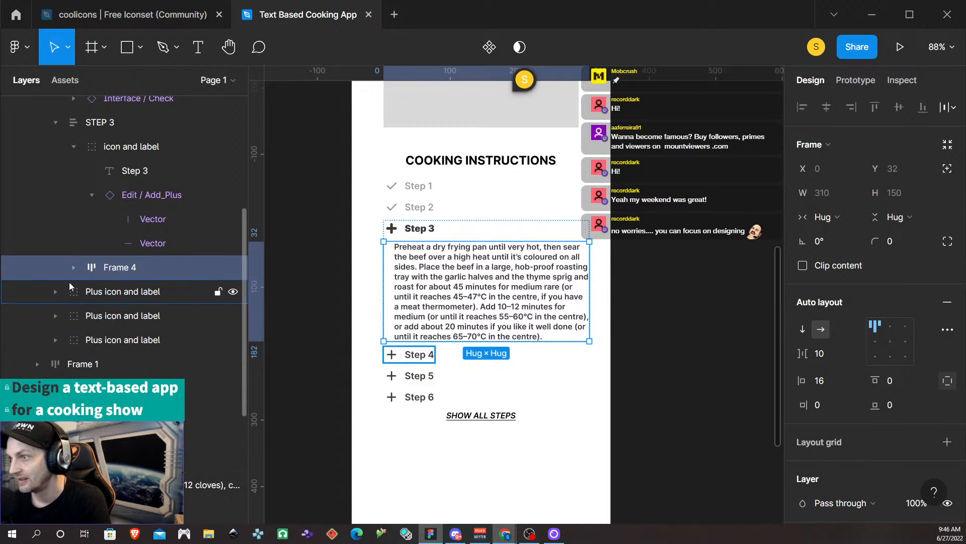
{"action": "left_click", "coordinate": [74, 267]}
{"action": "left_click", "coordinate": [144, 293]}
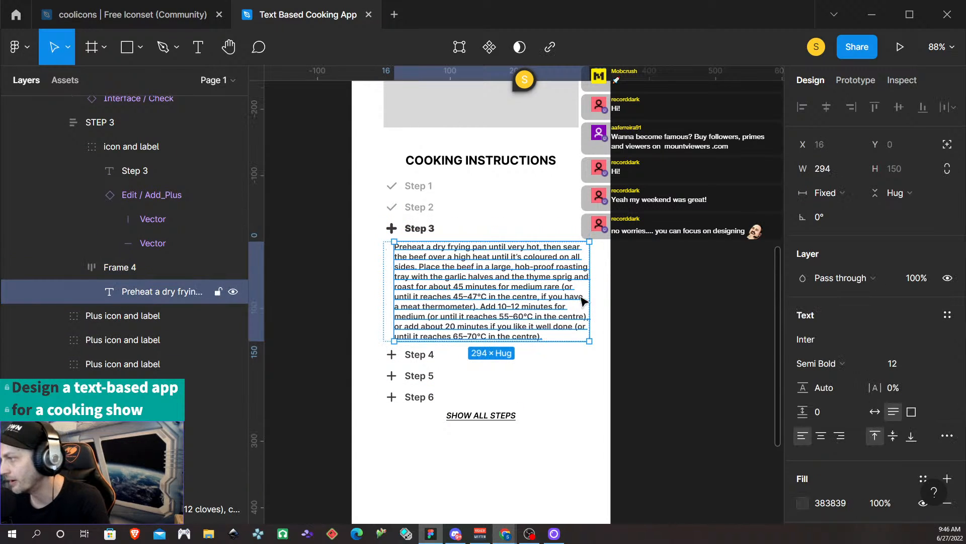
{"action": "mouse_move", "coordinate": [589, 302]}
{"action": "left_mouse_down"}
{"action": "mouse_move", "coordinate": [536, 298]}
{"action": "mouse_move", "coordinate": [604, 303]}
{"action": "mouse_move", "coordinate": [566, 304]}
{"action": "mouse_move", "coordinate": [577, 305]}
{"action": "left_mouse_up"}
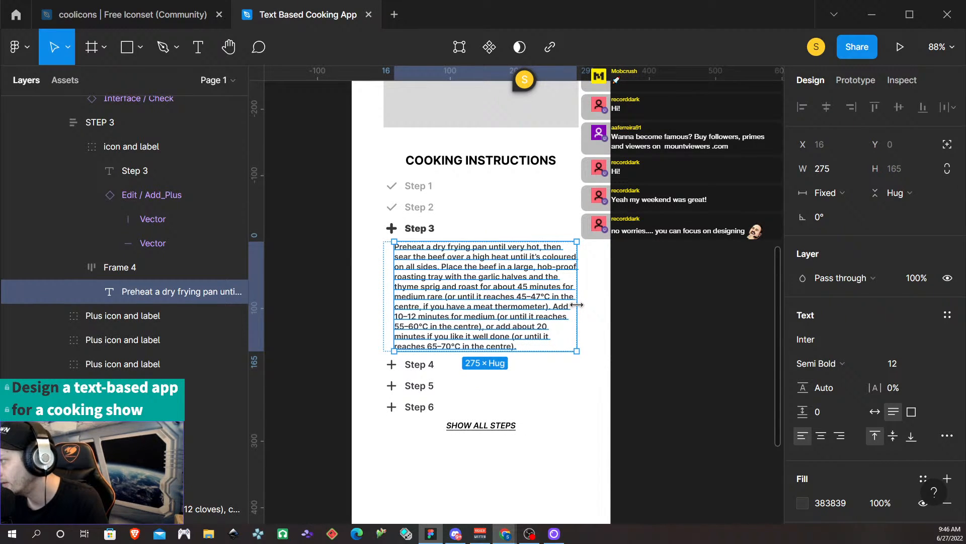
{"action": "left_click", "coordinate": [537, 107]}
{"action": "key", "text": "alt"}
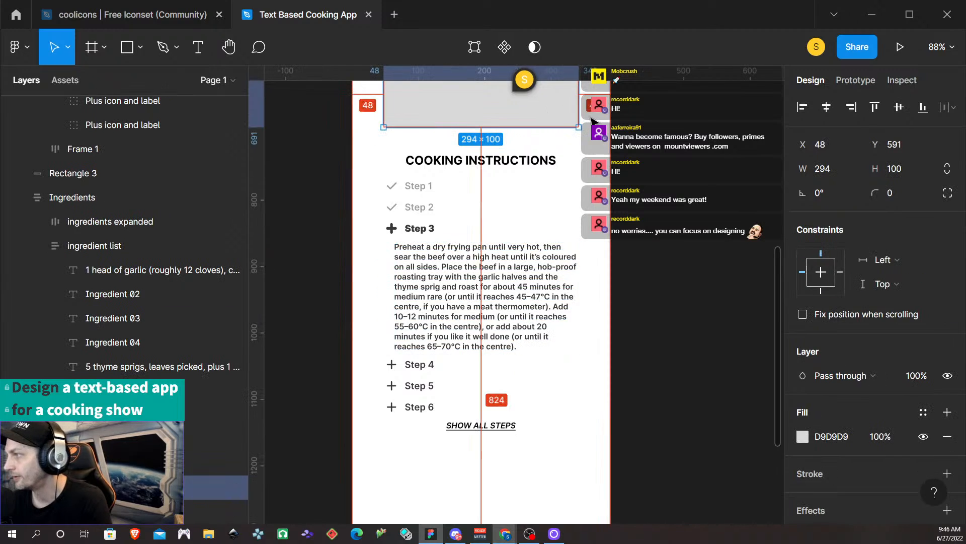
{"action": "left_click", "coordinate": [562, 267]}
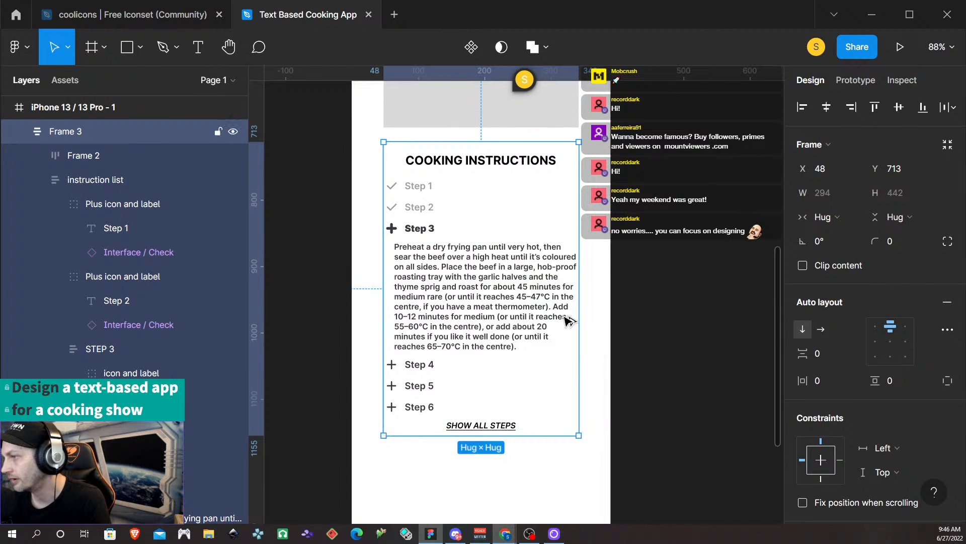
{"action": "scroll", "coordinate": [562, 320], "scroll_direction": "up", "scroll_amount": 2}
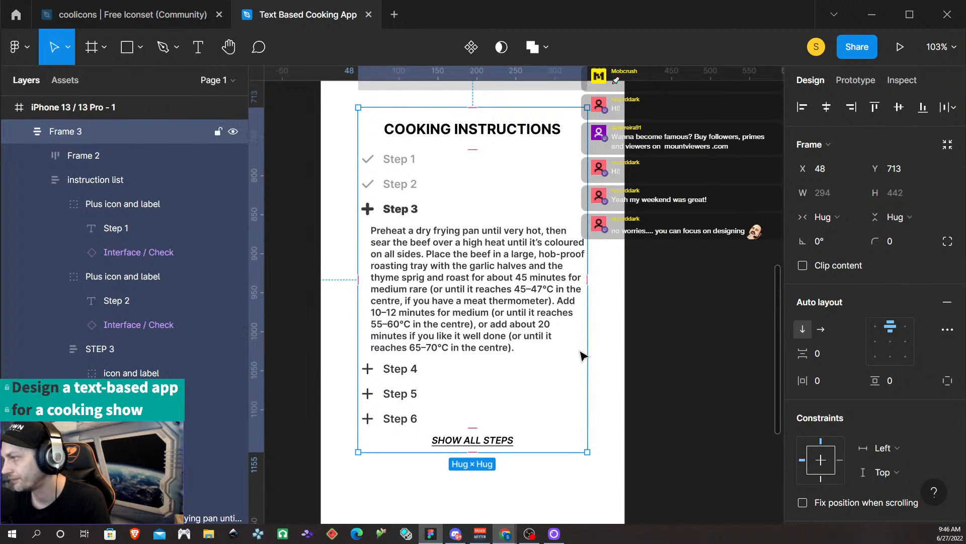
- Set the Step 3 paragraph's text alignment to justified
{"action": "left_click", "coordinate": [542, 310]}
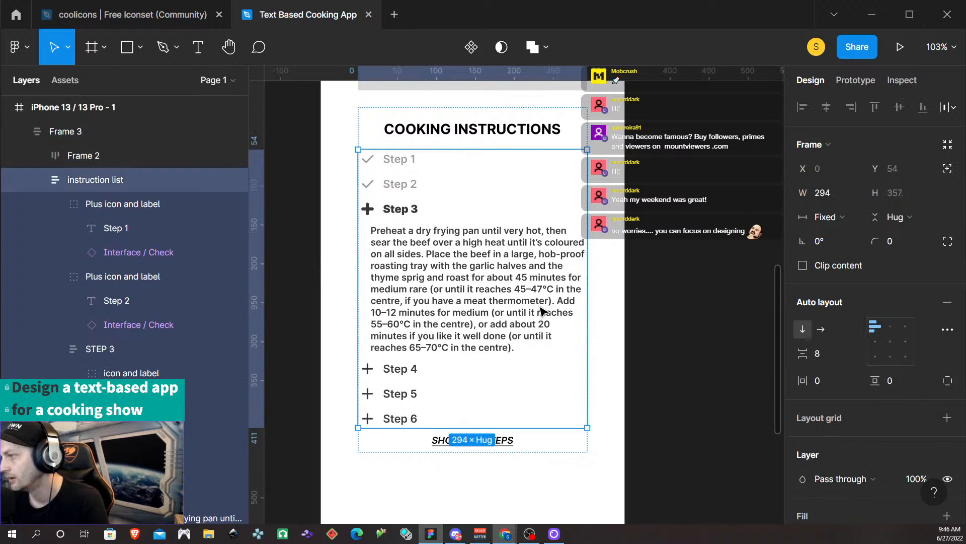
{"action": "left_click", "coordinate": [542, 310]}
{"action": "scroll", "coordinate": [850, 395], "scroll_direction": "down", "scroll_amount": 3}
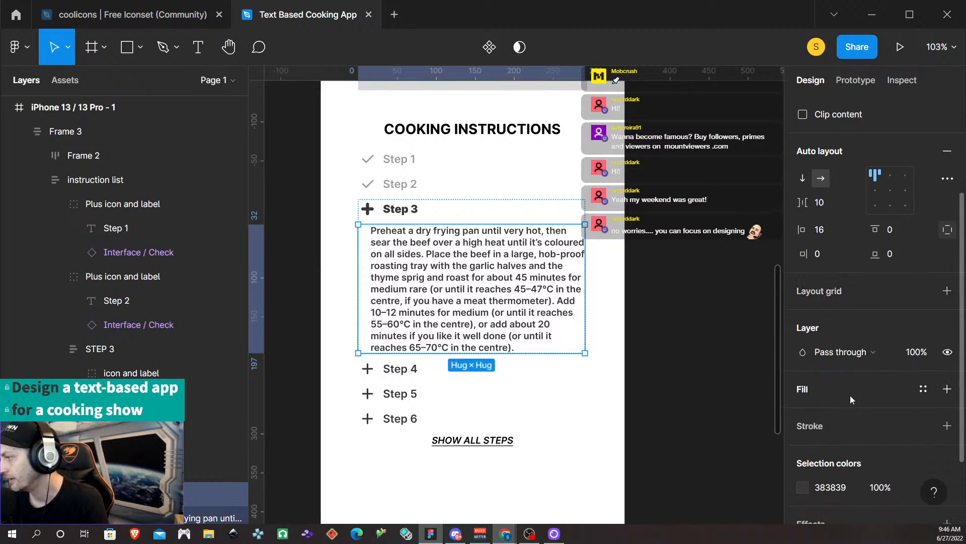
{"action": "scroll", "coordinate": [880, 360], "scroll_direction": "up", "scroll_amount": 5}
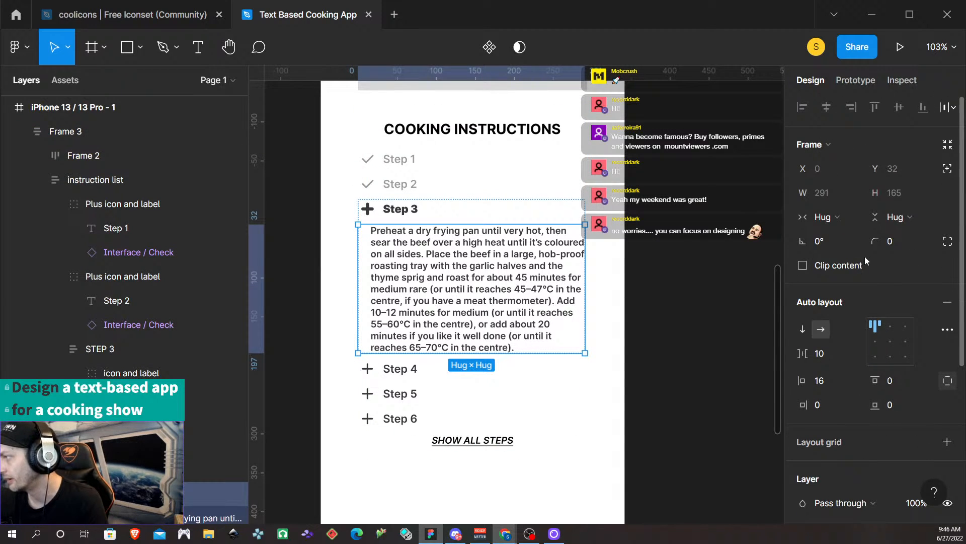
{"action": "left_click", "coordinate": [417, 271]}
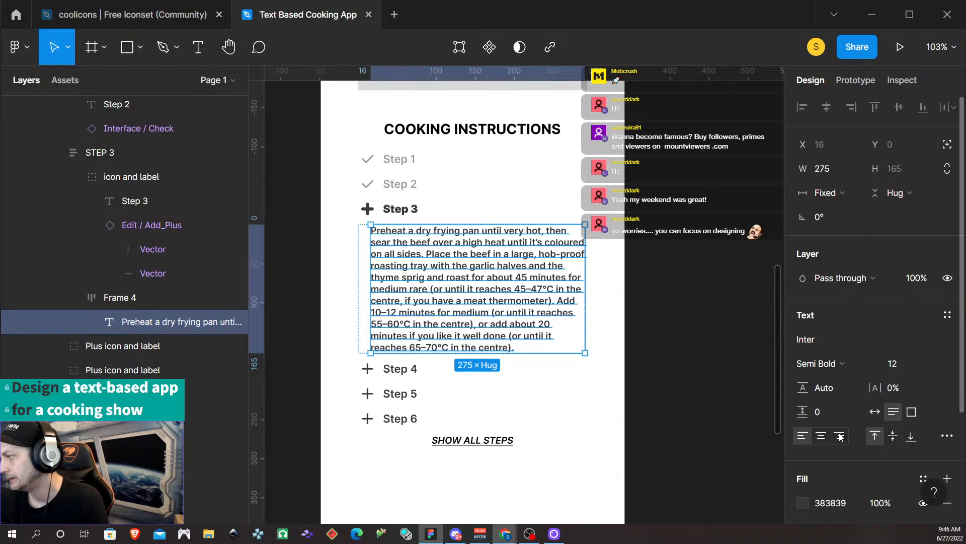
{"action": "scroll", "coordinate": [841, 436], "scroll_direction": "down", "scroll_amount": 3}
{"action": "left_click", "coordinate": [951, 359]}
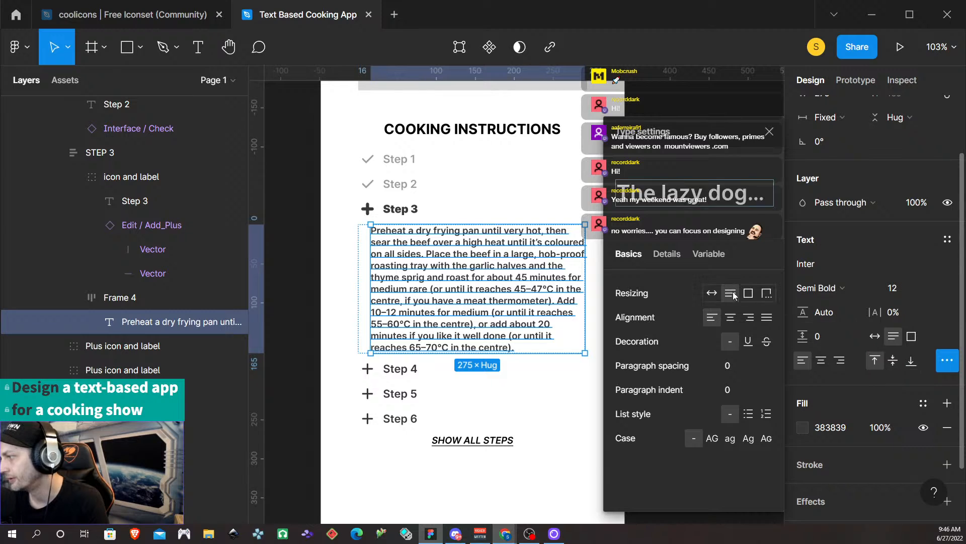
{"action": "left_click", "coordinate": [766, 317]}
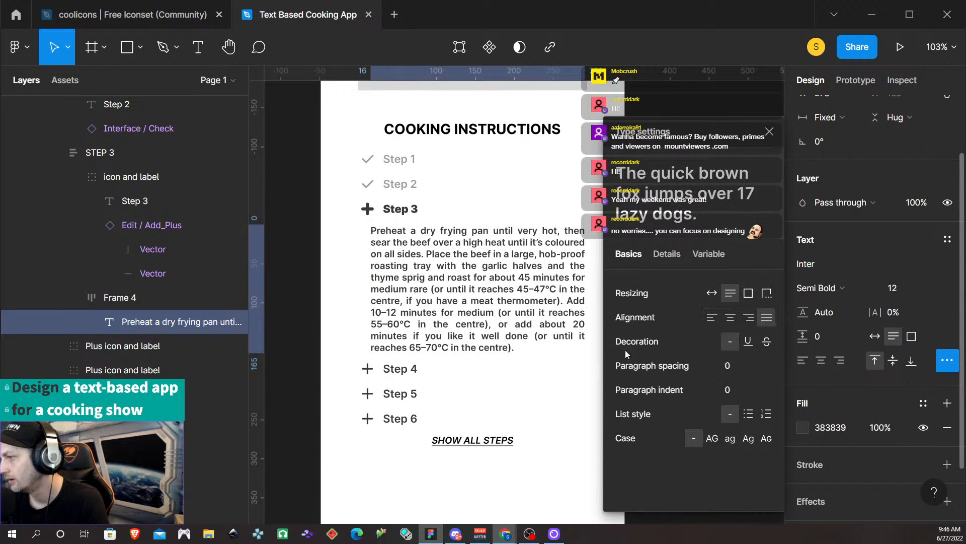
{"action": "left_click", "coordinate": [548, 513]}
{"action": "left_click", "coordinate": [552, 494]}
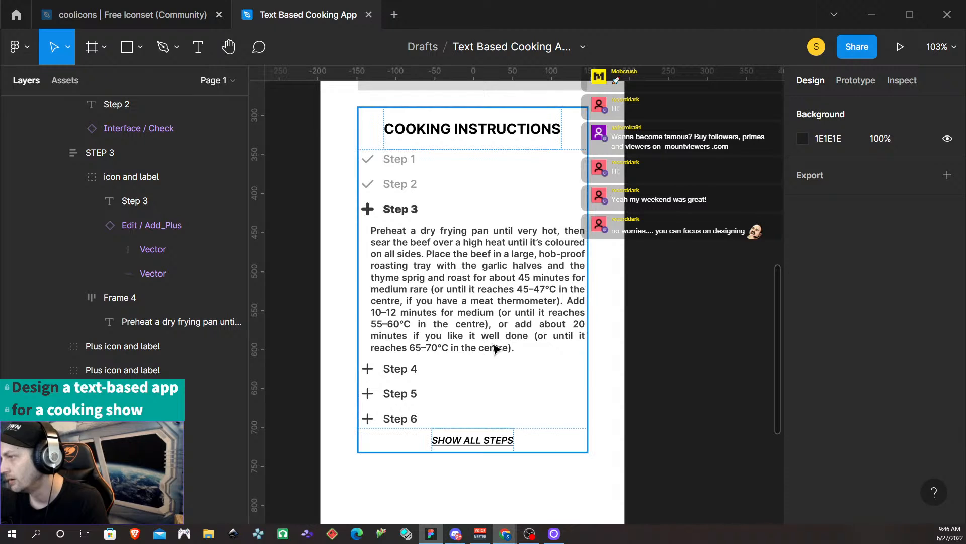
- Set the left padding of the frame holding the Step 3 paragraph to 32
{"action": "left_click", "coordinate": [421, 301]}
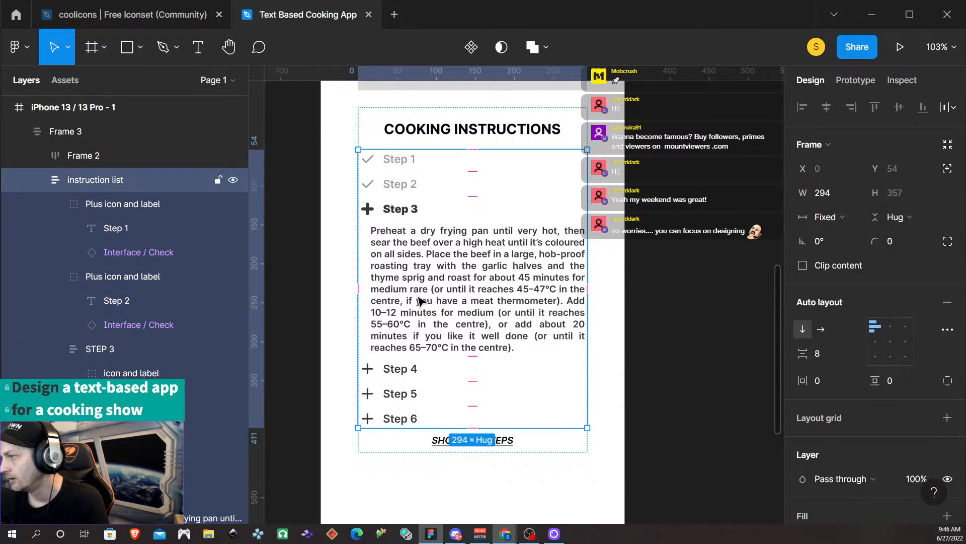
{"action": "double_click", "coordinate": [421, 300]}
{"action": "double_click", "coordinate": [421, 300]}
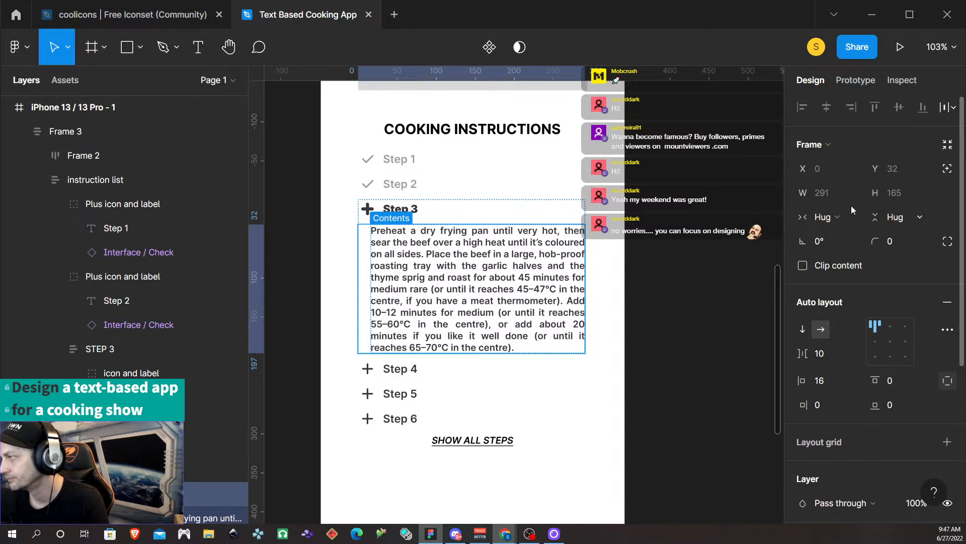
{"action": "double_click", "coordinate": [474, 298]}
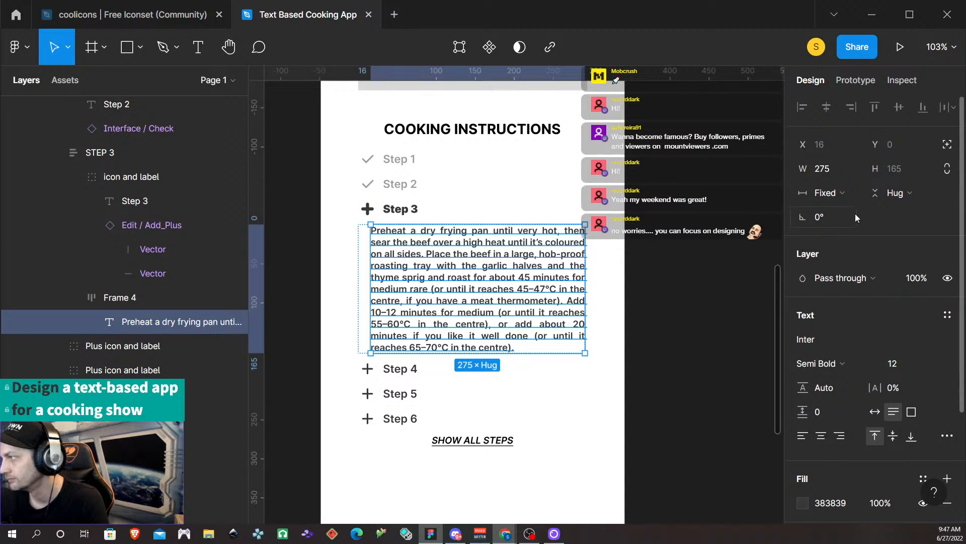
{"action": "scroll", "coordinate": [856, 221], "scroll_direction": "down", "scroll_amount": 3}
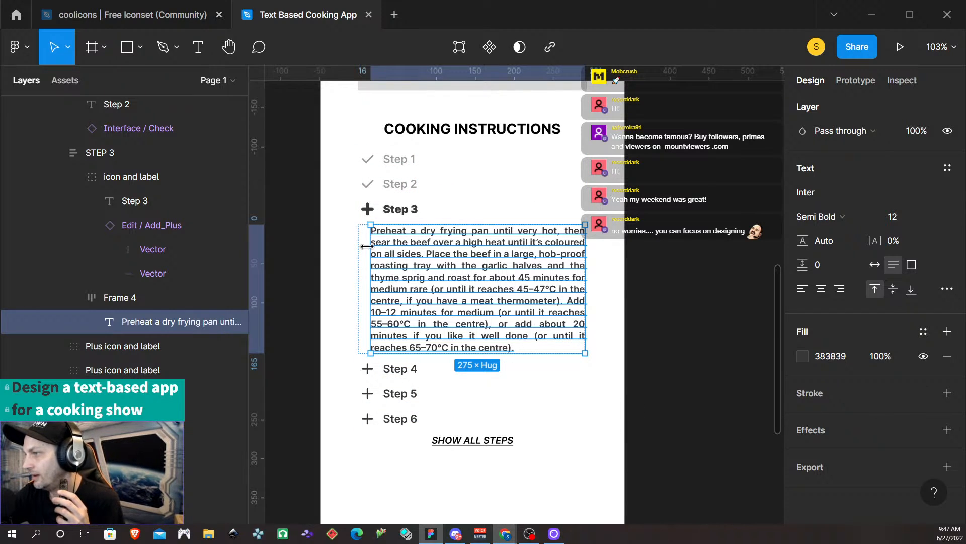
{"action": "left_click", "coordinate": [365, 291]}
{"action": "left_click", "coordinate": [365, 285]}
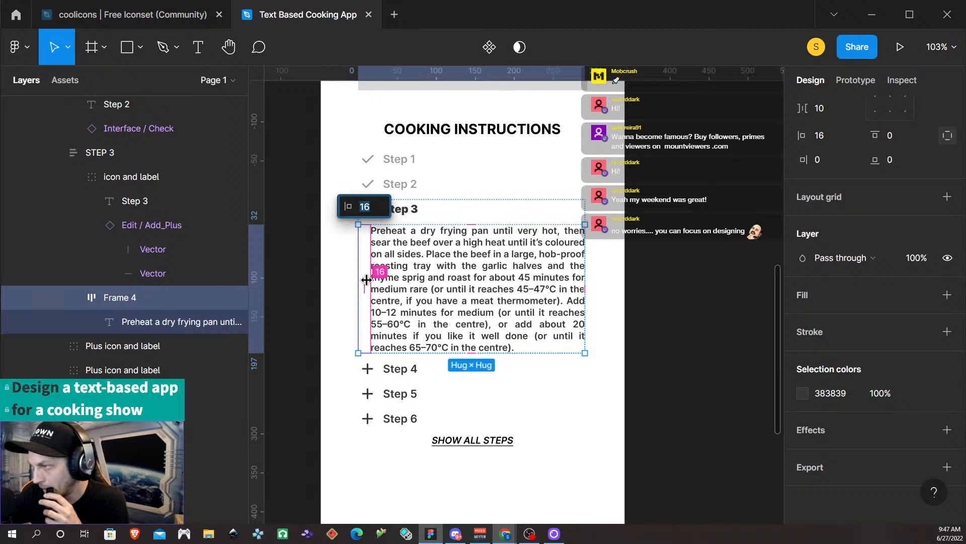
{"action": "type", "text": "32"}
{"action": "key", "text": "Return"}
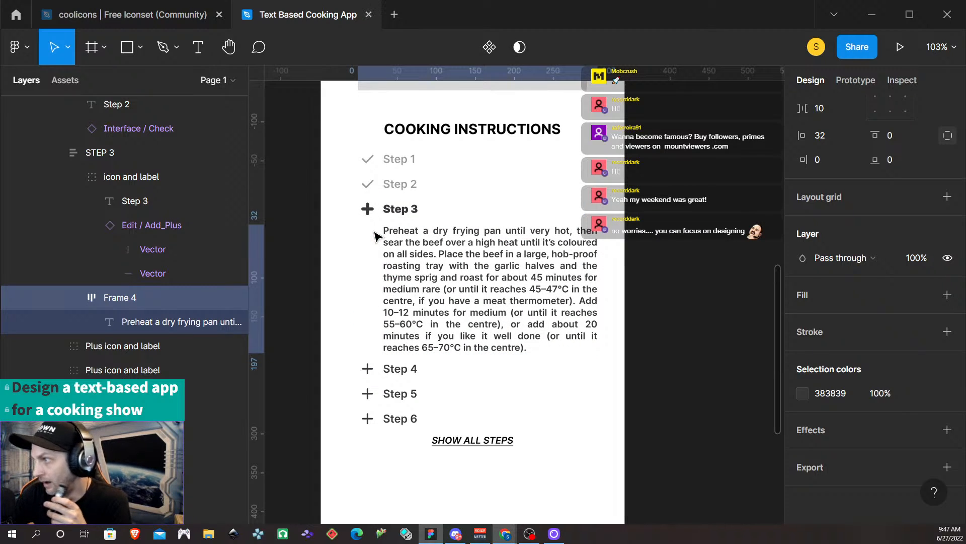
- Narrow the Step 3 paragraph text to 262 wide so its edge meets the instruction list's edge
{"action": "left_click", "coordinate": [532, 302]}
{"action": "mouse_move", "coordinate": [597, 299]}
{"action": "left_mouse_down"}
{"action": "mouse_move", "coordinate": [484, 302]}
{"action": "mouse_move", "coordinate": [607, 304]}
{"action": "mouse_move", "coordinate": [588, 312]}
{"action": "left_mouse_up"}
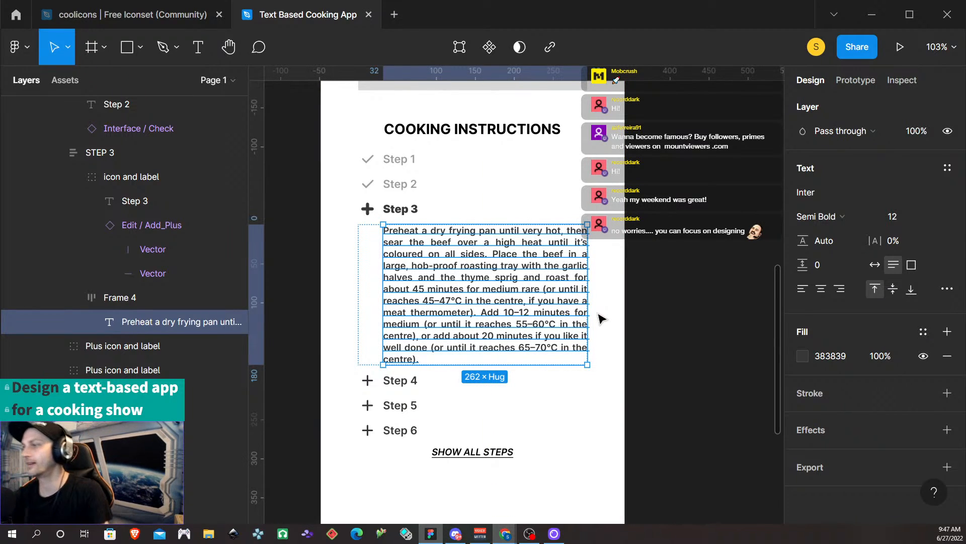
{"action": "left_click", "coordinate": [582, 390]}
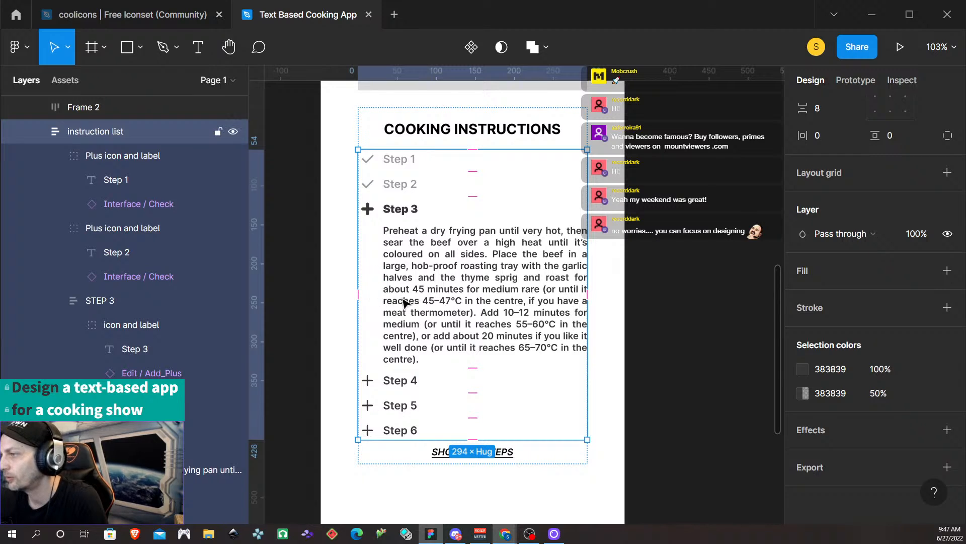
{"action": "left_click", "coordinate": [512, 322]}
{"action": "left_click", "coordinate": [612, 451]}
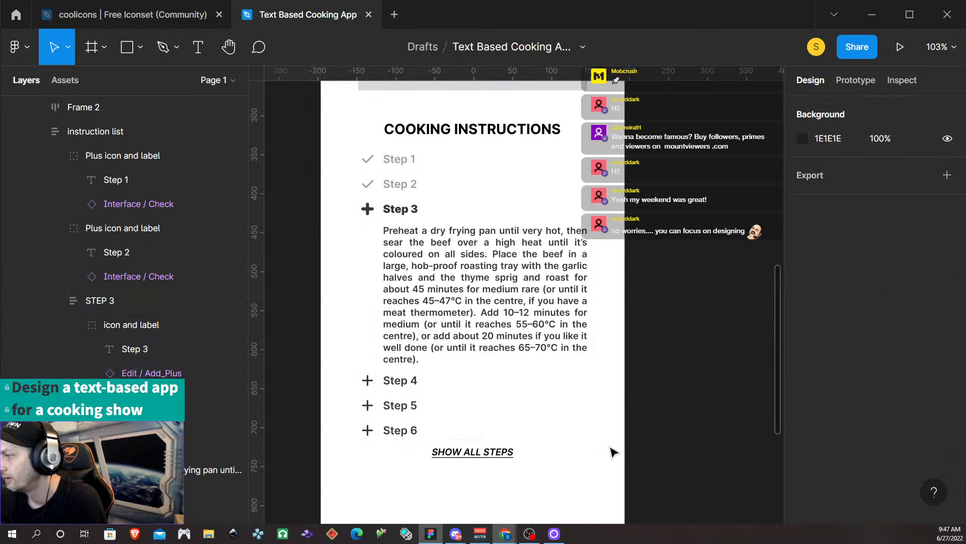
- Review the phone screen layout from the header and video area to the cooking instructions
{"action": "scroll", "coordinate": [604, 452], "scroll_direction": "down", "scroll_amount": 1}
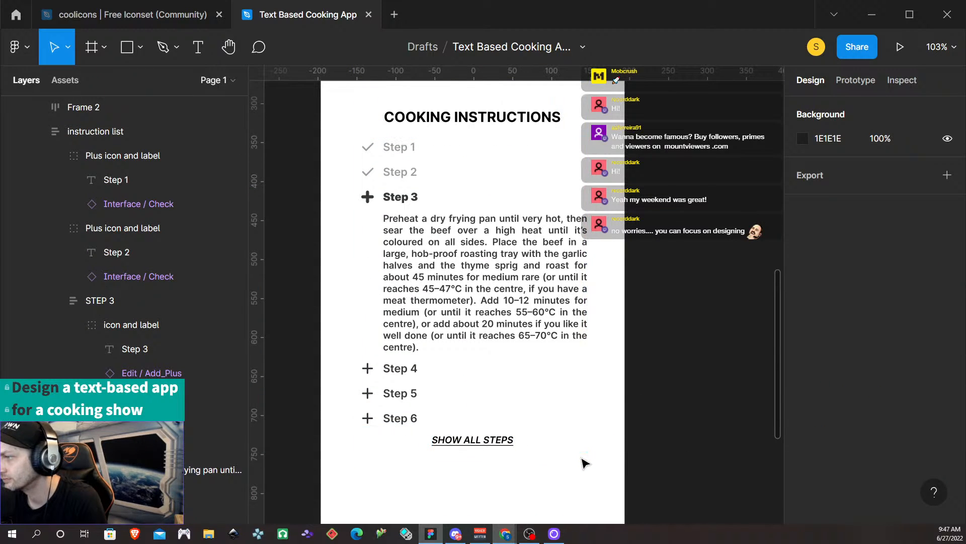
{"action": "left_click", "coordinate": [587, 434]}
{"action": "scroll", "coordinate": [611, 415], "scroll_direction": "down", "scroll_amount": 1}
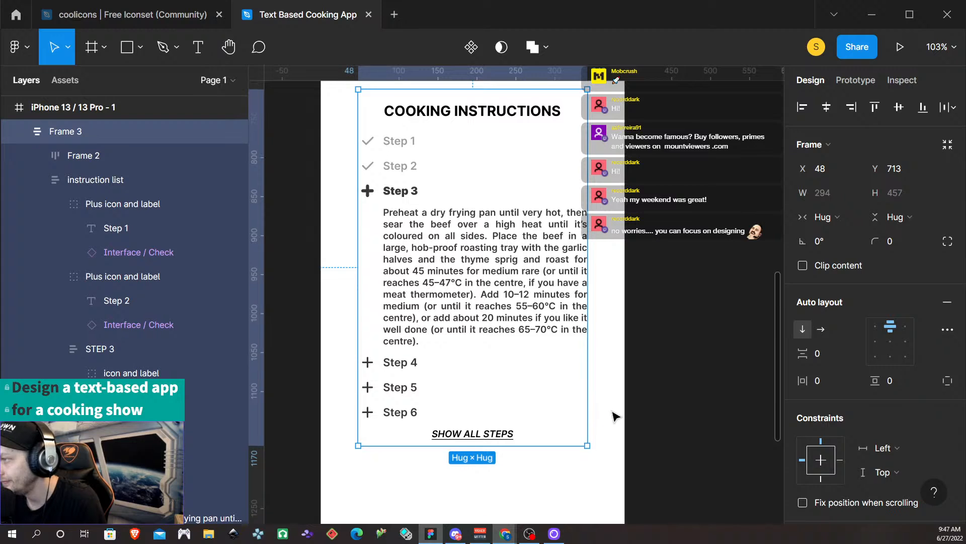
{"action": "left_click", "coordinate": [618, 373]}
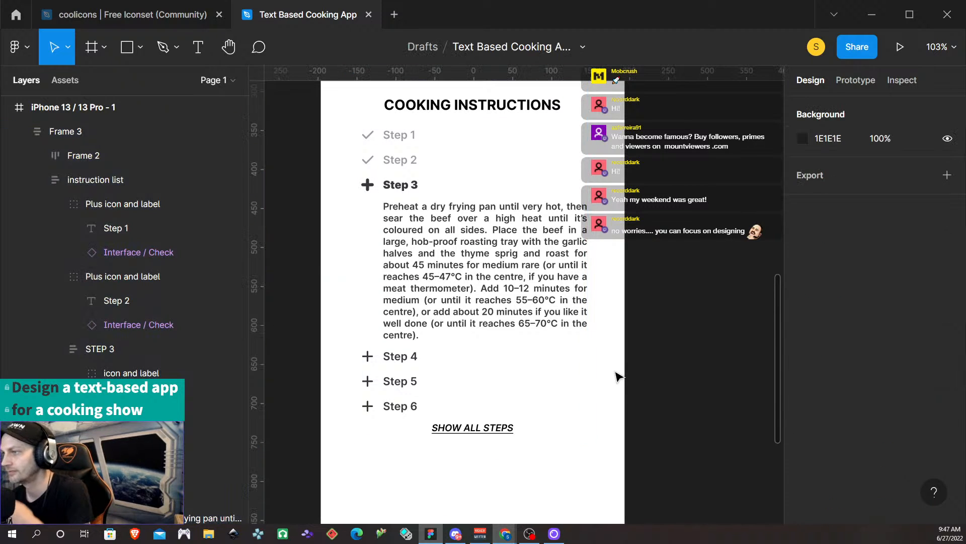
{"action": "scroll", "coordinate": [599, 386], "scroll_direction": "down", "scroll_amount": 2}
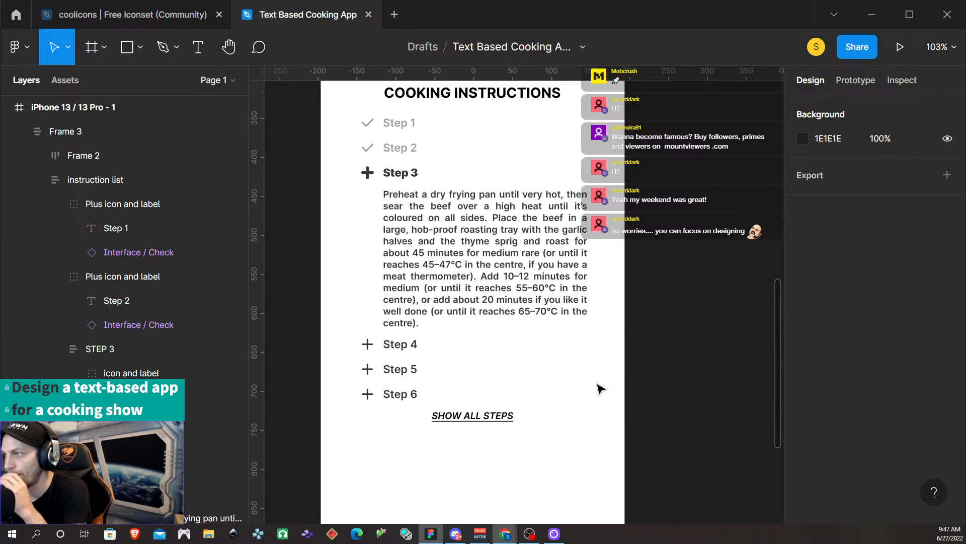
{"action": "scroll", "coordinate": [600, 389], "scroll_direction": "up", "scroll_amount": 10}
{"action": "scroll", "coordinate": [602, 390], "scroll_direction": "up", "scroll_amount": 10}
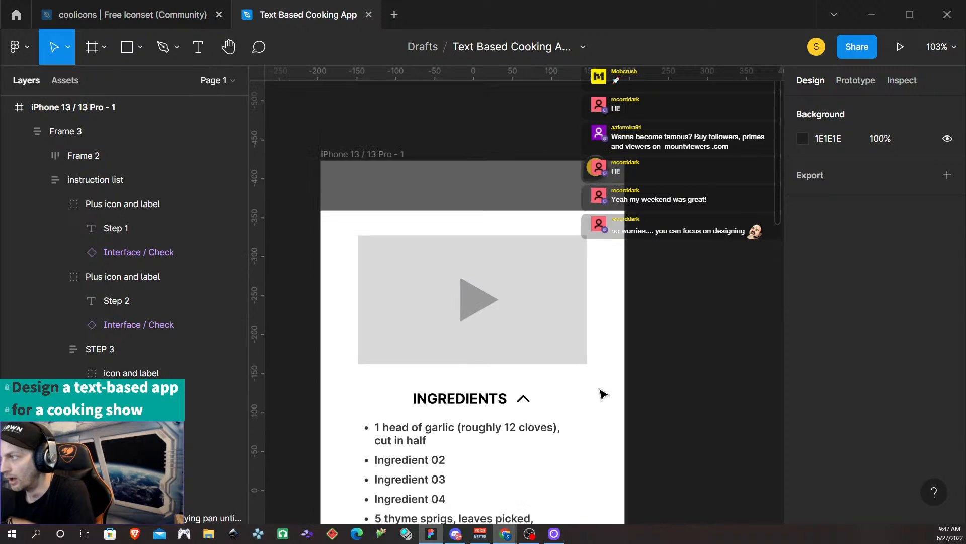
{"action": "scroll", "coordinate": [603, 394], "scroll_direction": "down", "scroll_amount": 15}
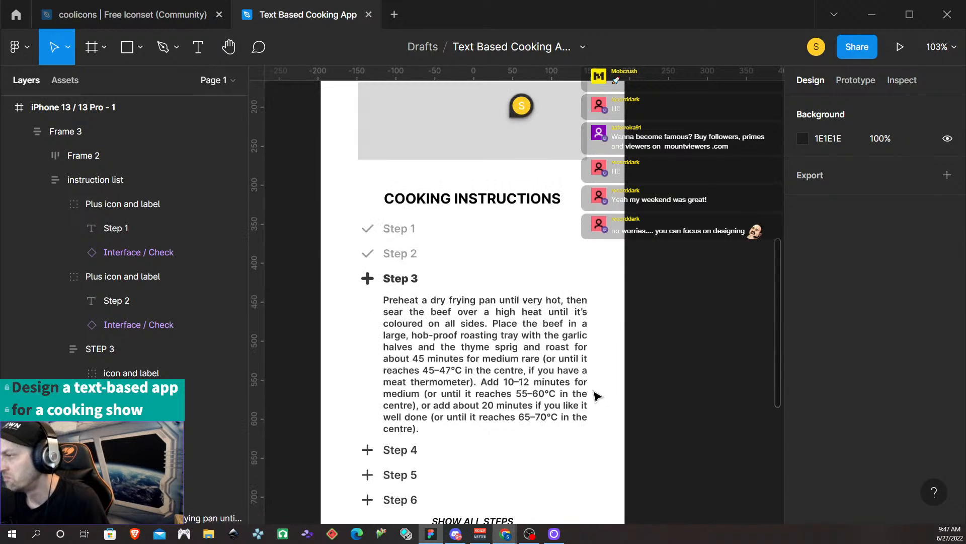
{"action": "scroll", "coordinate": [596, 396], "scroll_direction": "down", "scroll_amount": 2}
{"action": "left_click", "coordinate": [509, 257]}
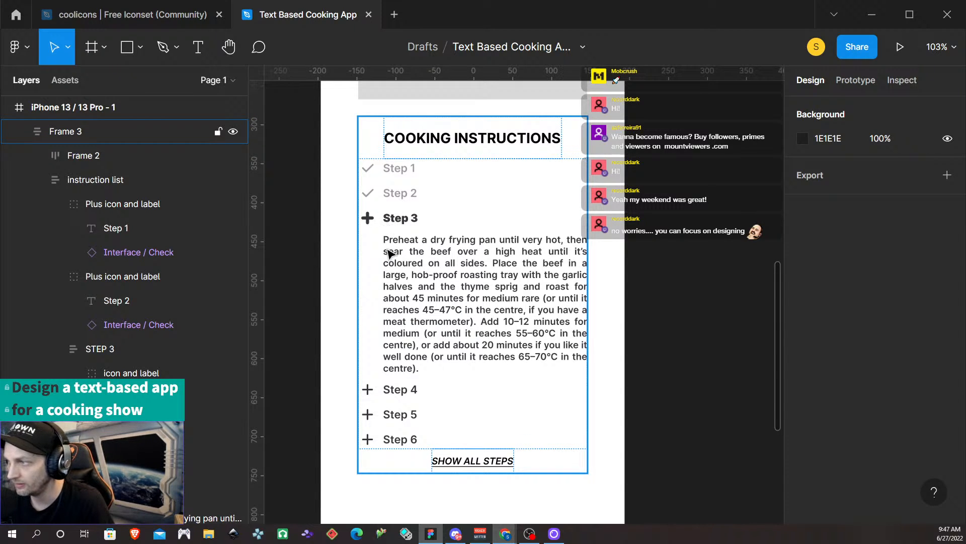
{"action": "left_click", "coordinate": [632, 426]}
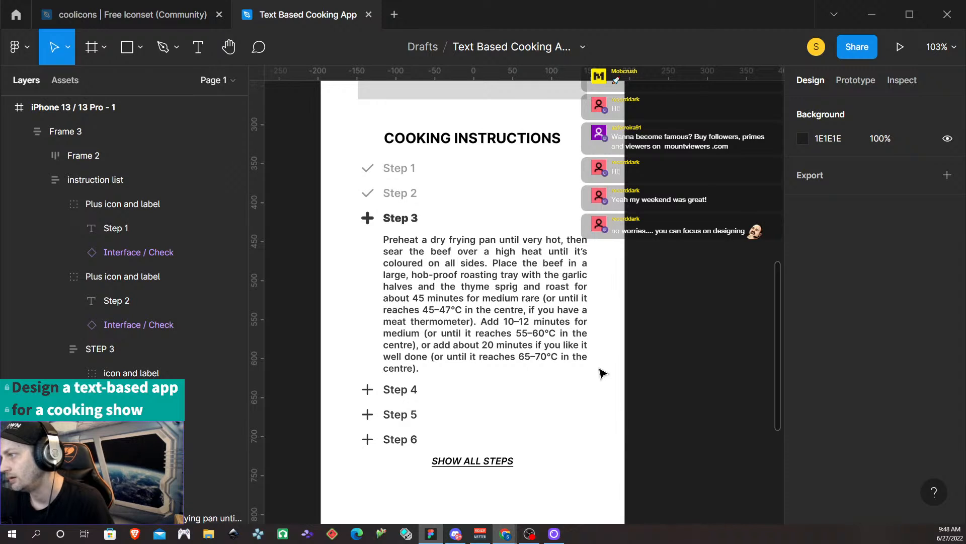
- Set the bottom padding of the STEP 3 frame in the instruction list to 8
{"action": "double_click", "coordinate": [432, 368]}
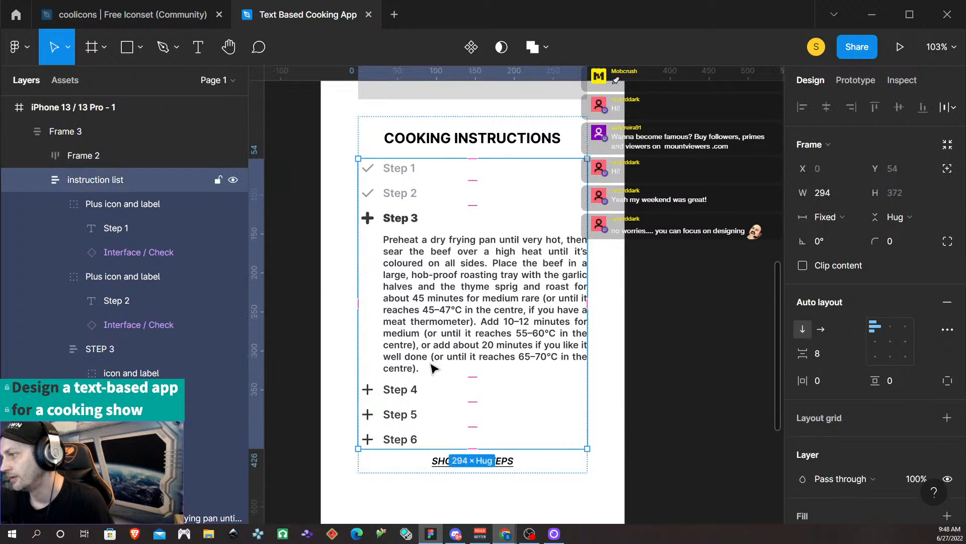
{"action": "left_click", "coordinate": [439, 357]}
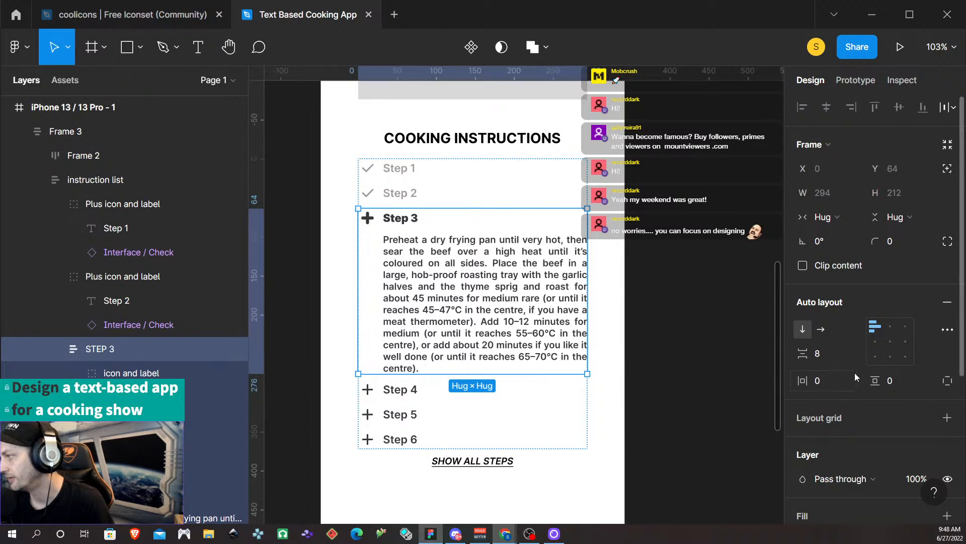
{"action": "left_click", "coordinate": [952, 385]}
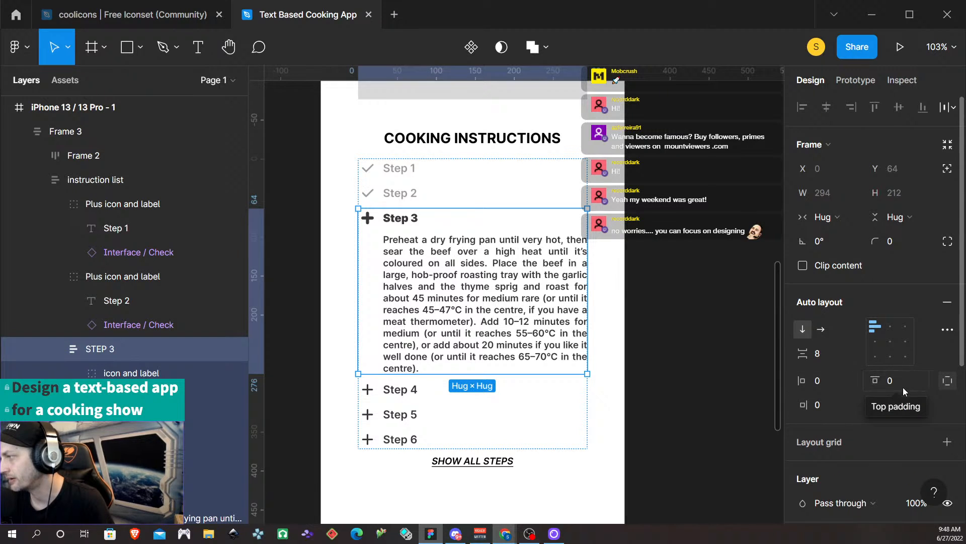
{"action": "left_click", "coordinate": [904, 403]}
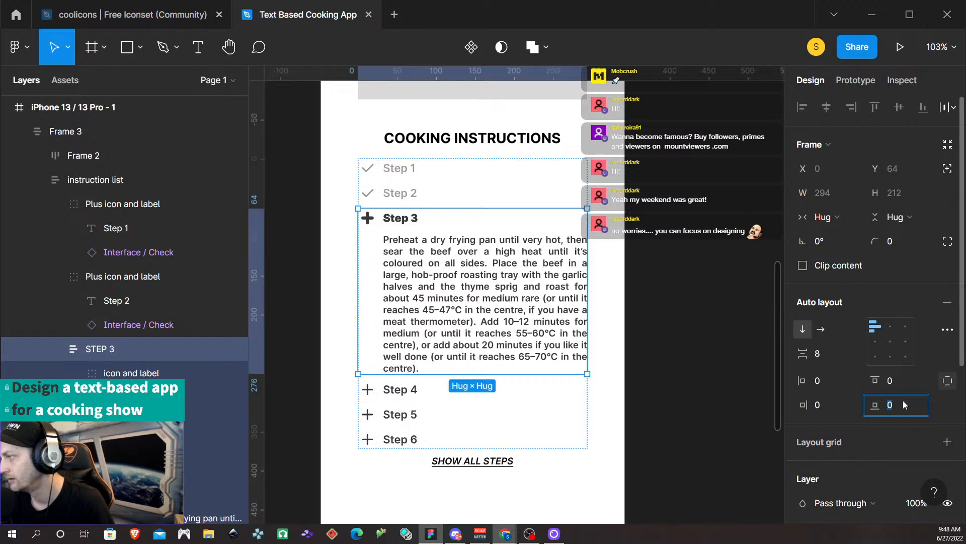
{"action": "type", "text": "8"}
{"action": "key", "text": "Return"}
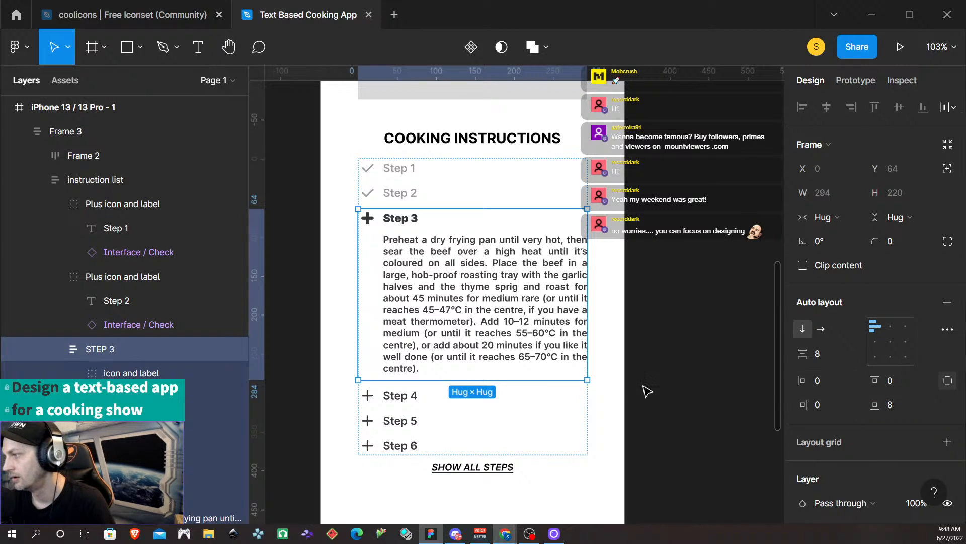
{"action": "left_click", "coordinate": [681, 405]}
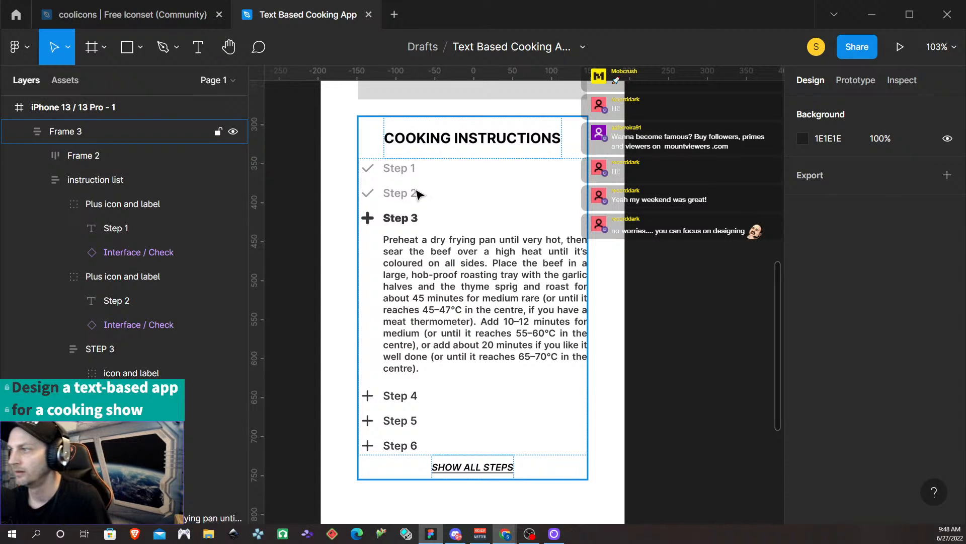
- Inspect the completed Step 2 row's label and group properties within the cooking instructions
{"action": "left_click", "coordinate": [412, 195]}
{"action": "double_click", "coordinate": [412, 194]}
{"action": "double_click", "coordinate": [412, 193]}
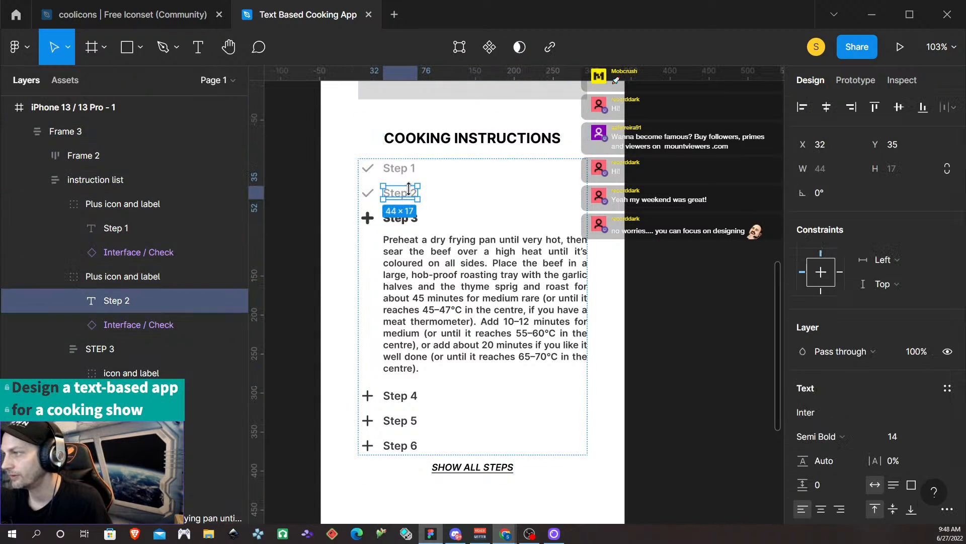
{"action": "left_click", "coordinate": [540, 202]}
{"action": "double_click", "coordinate": [400, 198]}
{"action": "left_click", "coordinate": [440, 194]}
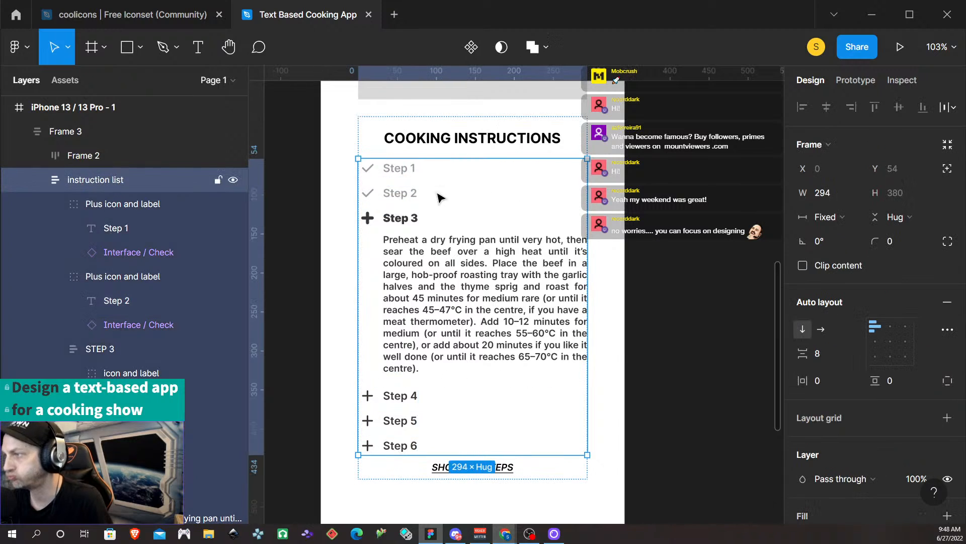
{"action": "double_click", "coordinate": [403, 198]}
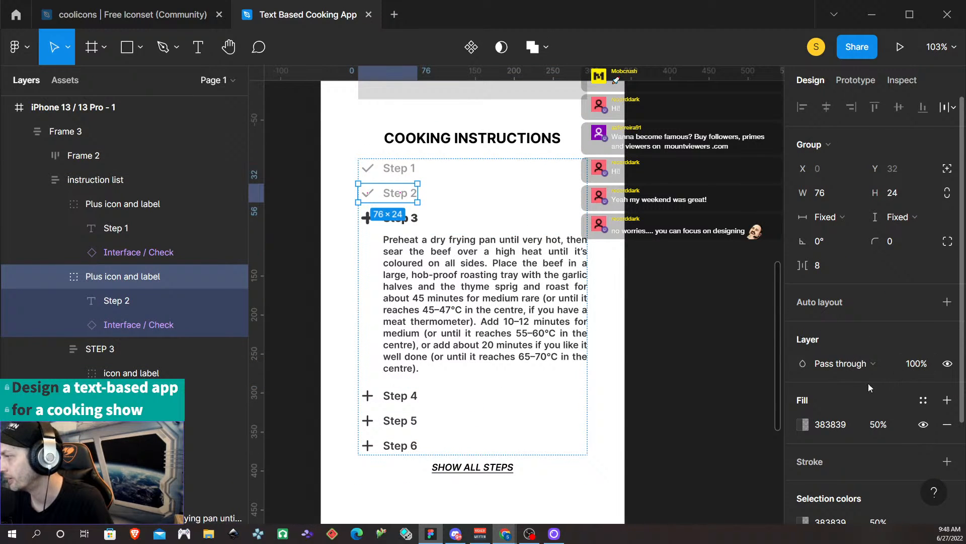
{"action": "scroll", "coordinate": [873, 384], "scroll_direction": "down", "scroll_amount": 3}
{"action": "left_click", "coordinate": [644, 373]}
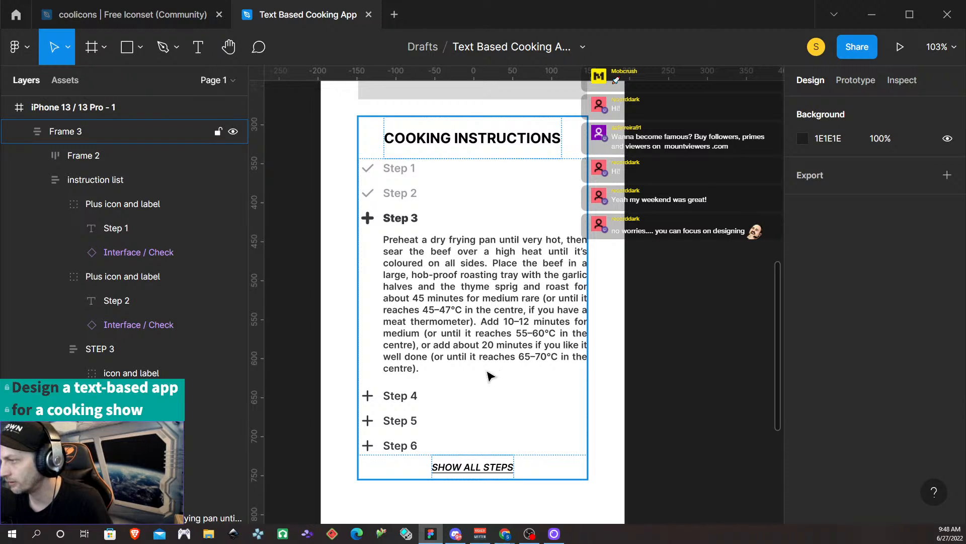
{"action": "left_click", "coordinate": [464, 340]}
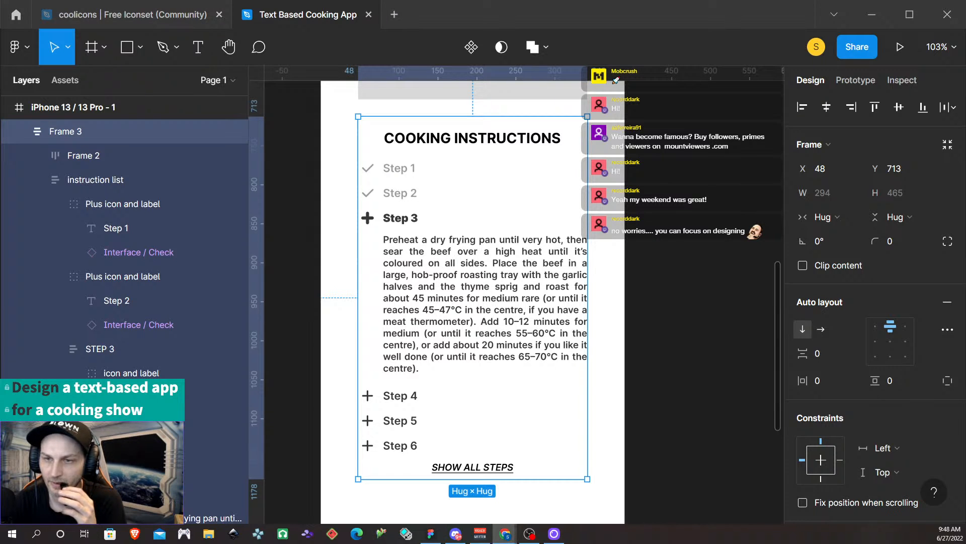
- Move the video placeholder, ingredients, banner image and cooking instructions together 180 px down to free space below the header
{"action": "scroll", "coordinate": [568, 314], "scroll_direction": "down", "scroll_amount": 2}
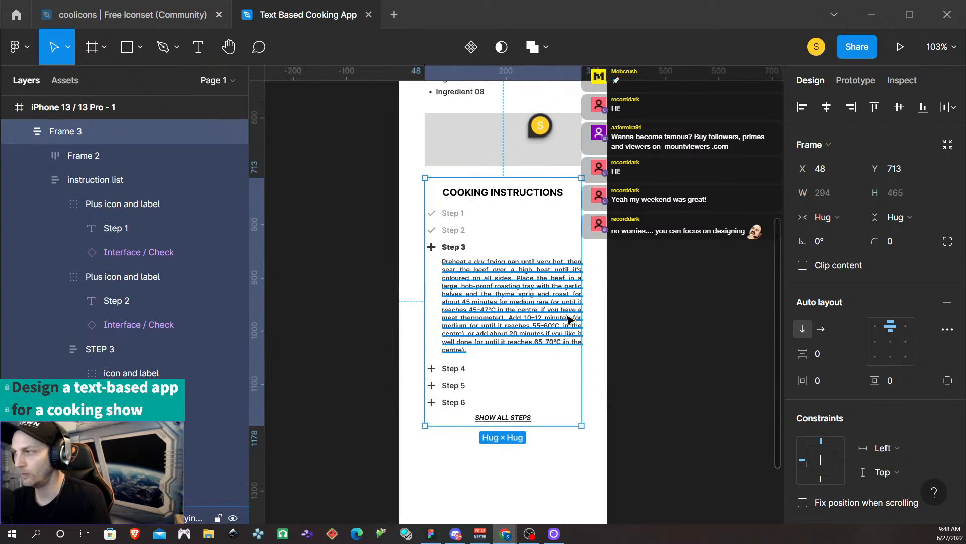
{"action": "scroll", "coordinate": [568, 318], "scroll_direction": "down", "scroll_amount": 5}
{"action": "left_click", "coordinate": [554, 423]}
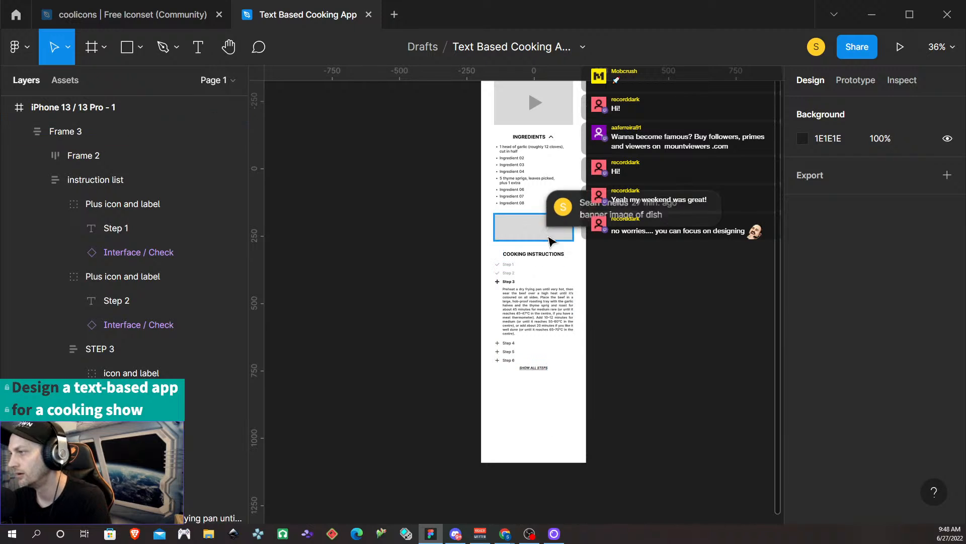
{"action": "left_click", "coordinate": [539, 351]}
{"action": "left_click", "coordinate": [524, 231], "text": "shift"}
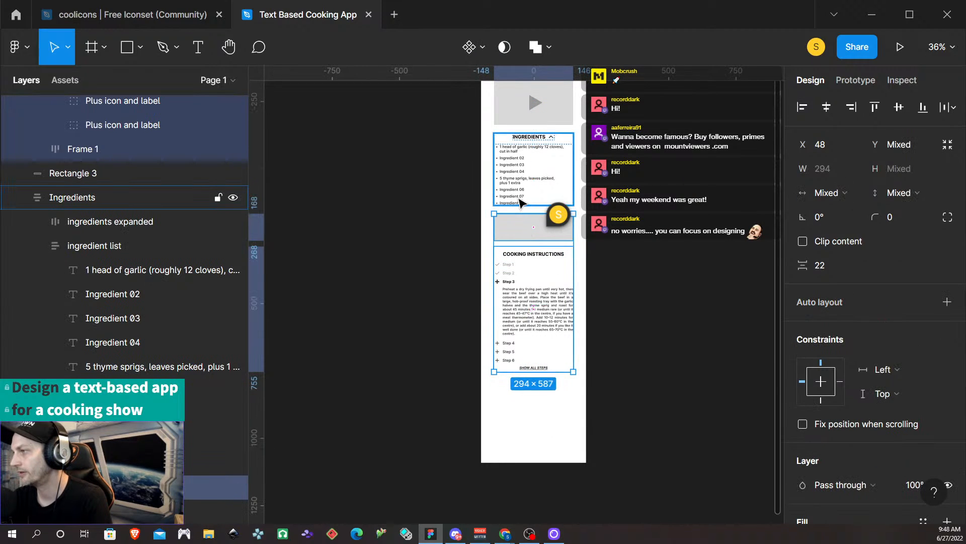
{"action": "left_click", "coordinate": [520, 202], "text": "shift"}
{"action": "scroll", "coordinate": [553, 217], "scroll_direction": "left", "scroll_amount": 1}
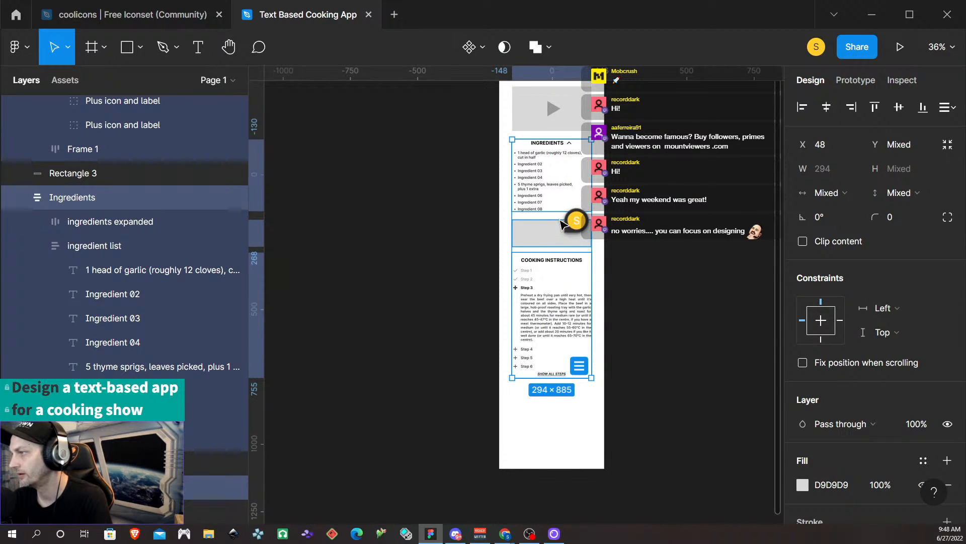
{"action": "scroll", "coordinate": [556, 262], "scroll_direction": "up", "scroll_amount": 4}
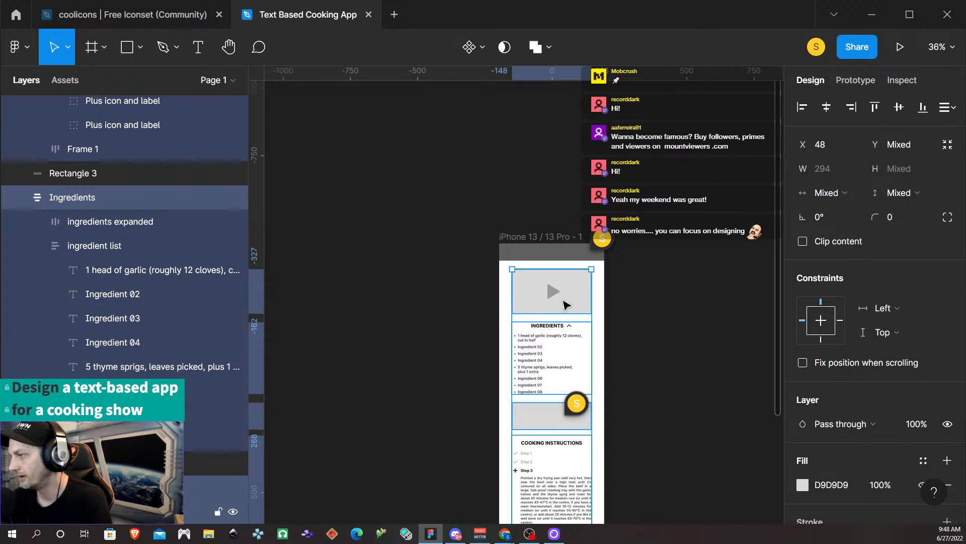
{"action": "left_click", "coordinate": [552, 288], "text": "shift"}
{"action": "scroll", "coordinate": [566, 304], "scroll_direction": "down", "scroll_amount": 3}
{"action": "scroll", "coordinate": [567, 303], "scroll_direction": "up", "scroll_amount": 4}
{"action": "scroll", "coordinate": [567, 302], "scroll_direction": "down", "scroll_amount": 3}
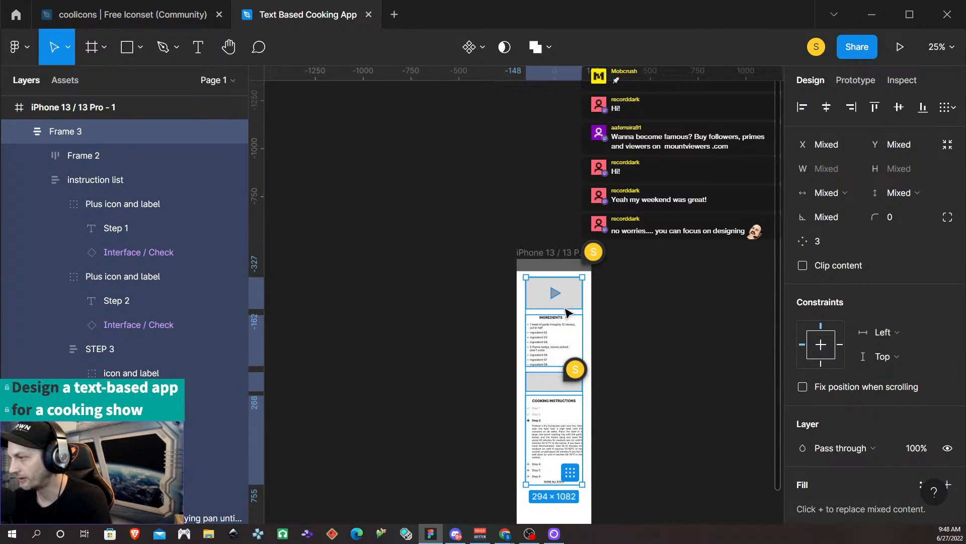
{"action": "scroll", "coordinate": [568, 302], "scroll_direction": "down", "scroll_amount": 3}
{"action": "key", "text": "shift+Down"}
{"action": "key", "text": "shift+Down"}
{"action": "key", "text": "shift+Down"}
{"action": "key", "text": "shift+Down"}
{"action": "key", "text": "shift+Down"}
{"action": "key", "text": "shift+Down"}
{"action": "key", "text": "shift+Down"}
{"action": "key", "text": "shift+Down"}
{"action": "key", "text": "shift+Down"}
{"action": "key", "text": "shift+Down"}
{"action": "key", "text": "shift+Down"}
{"action": "key", "text": "shift+Down"}
{"action": "key", "text": "shift+Down"}
{"action": "key", "text": "shift+Down"}
{"action": "key", "text": "shift+Down"}
{"action": "key", "text": "shift+Down"}
{"action": "key", "text": "shift+Down"}
{"action": "key", "text": "shift+Down"}
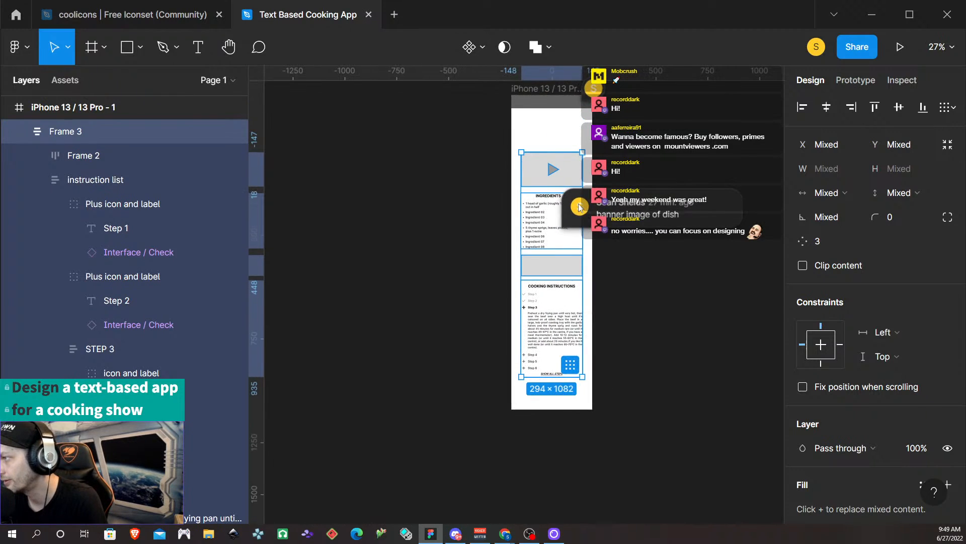
- Add a text layer reading "RECIPE TITLE" in the empty space just below the phone header
{"action": "scroll", "coordinate": [579, 201], "scroll_direction": "up", "scroll_amount": 5}
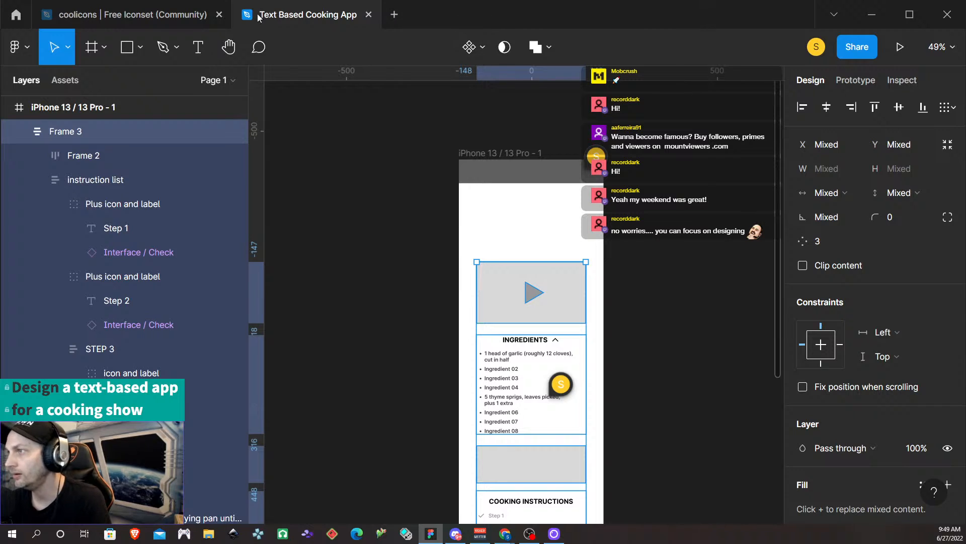
{"action": "left_click", "coordinate": [198, 47]}
{"action": "left_click", "coordinate": [479, 195]}
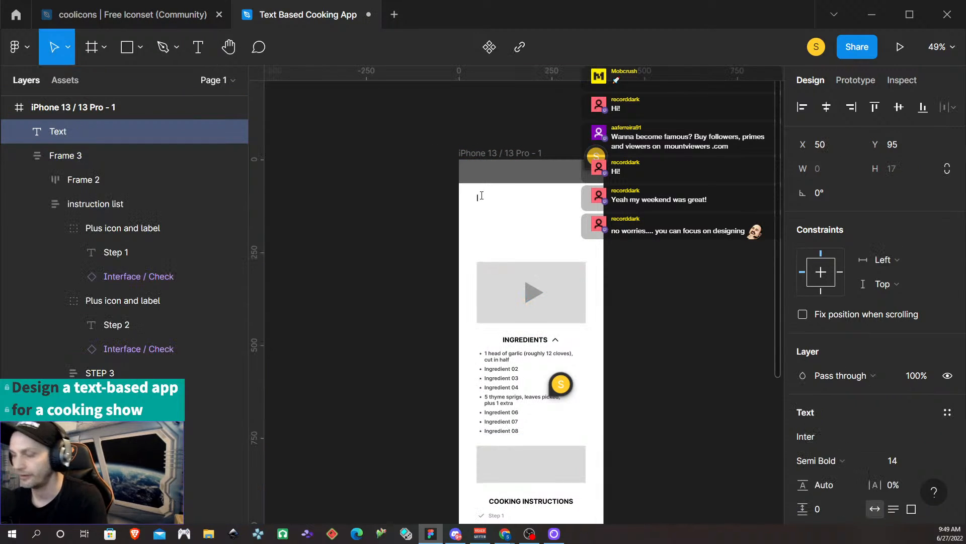
{"action": "type", "text": "RECI"}
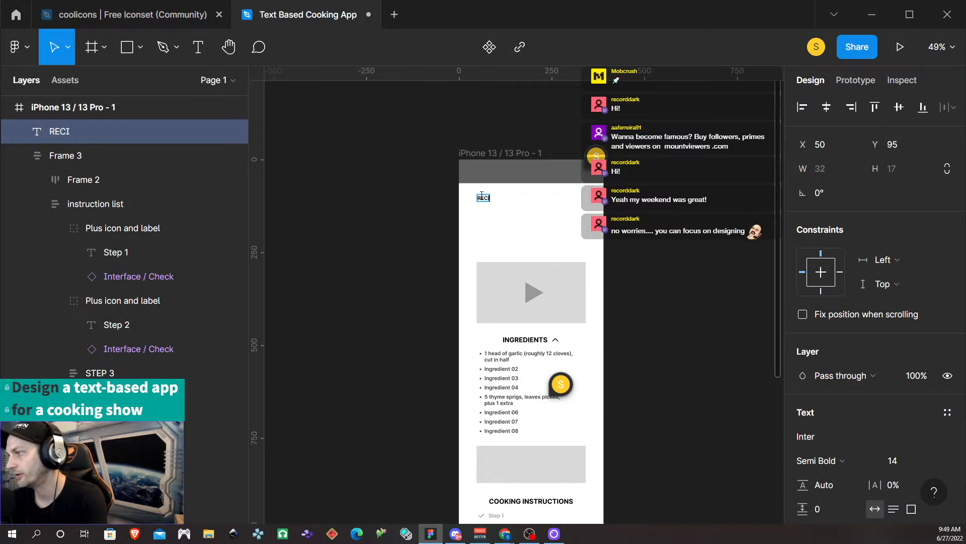
{"action": "type", "text": "PE TITLE"}
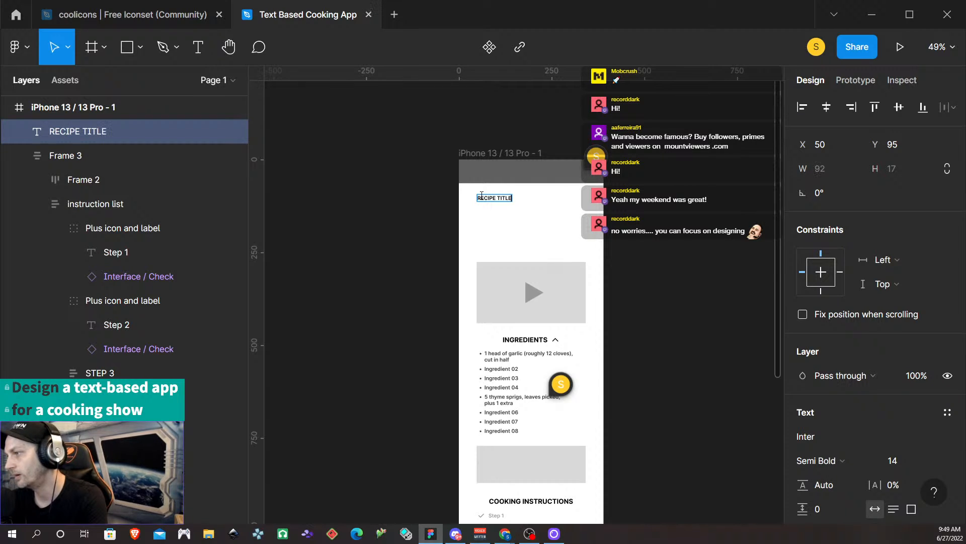
{"action": "key", "text": "Escape"}
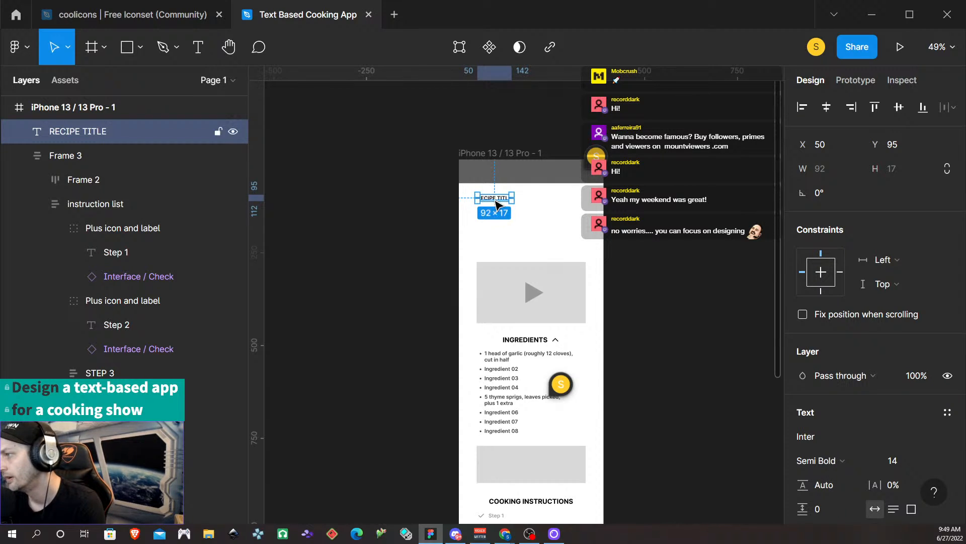
- Style the RECIPE TITLE text in Black weight at size 24 and centre it horizontally in the phone frame
{"action": "double_click", "coordinate": [495, 199]}
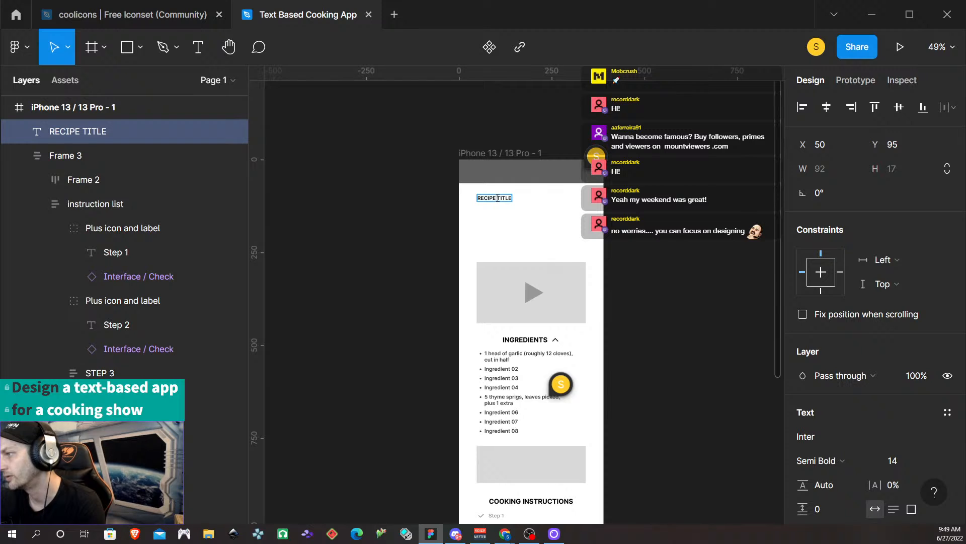
{"action": "left_click", "coordinate": [899, 462]}
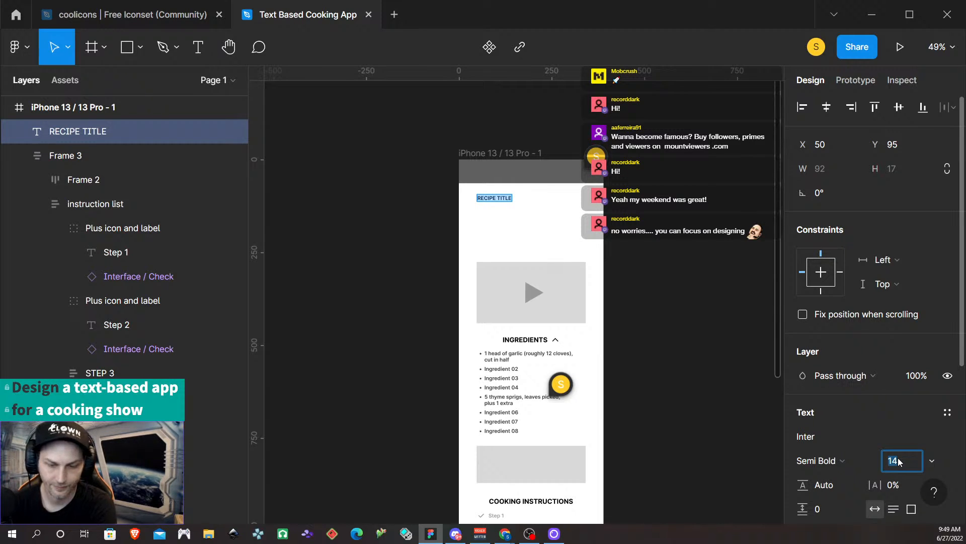
{"action": "key", "text": "Return"}
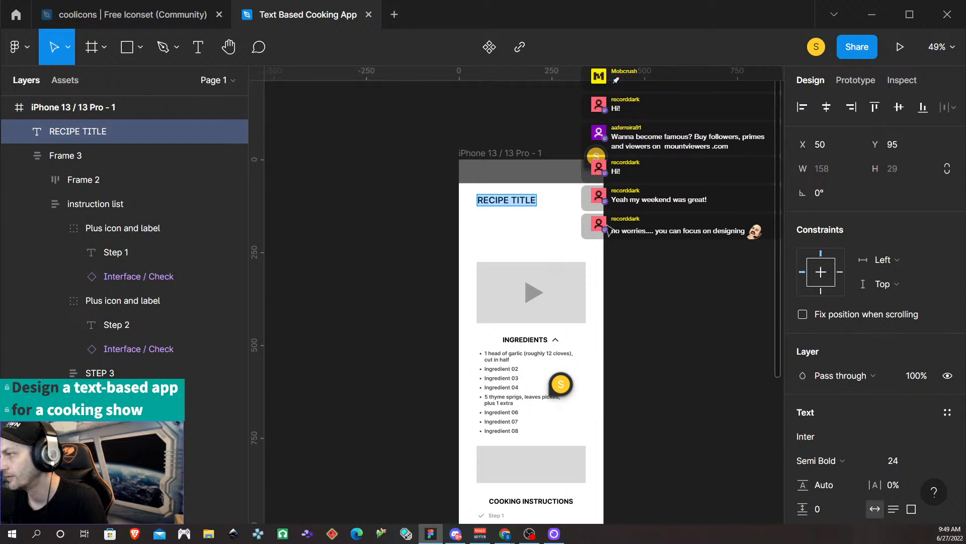
{"action": "left_click", "coordinate": [826, 106]}
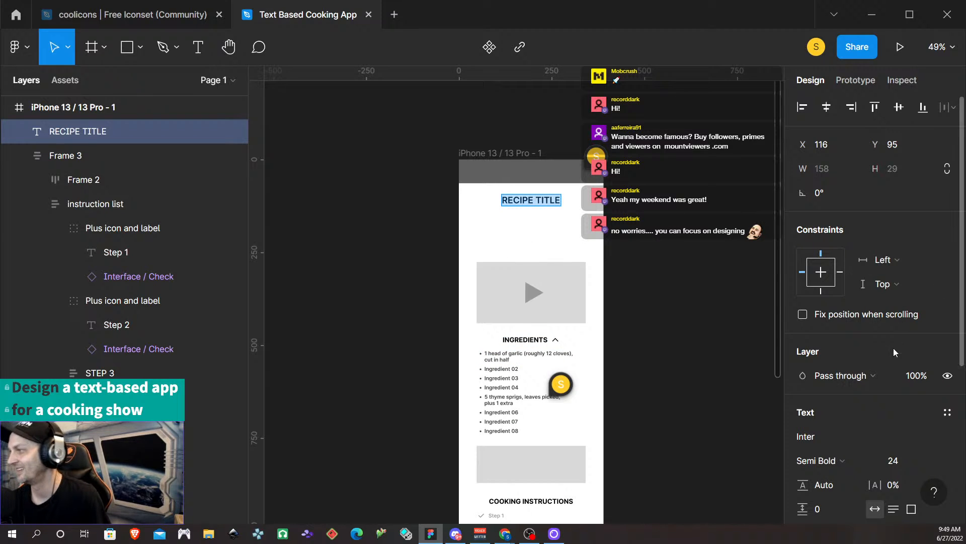
{"action": "left_click", "coordinate": [842, 458]}
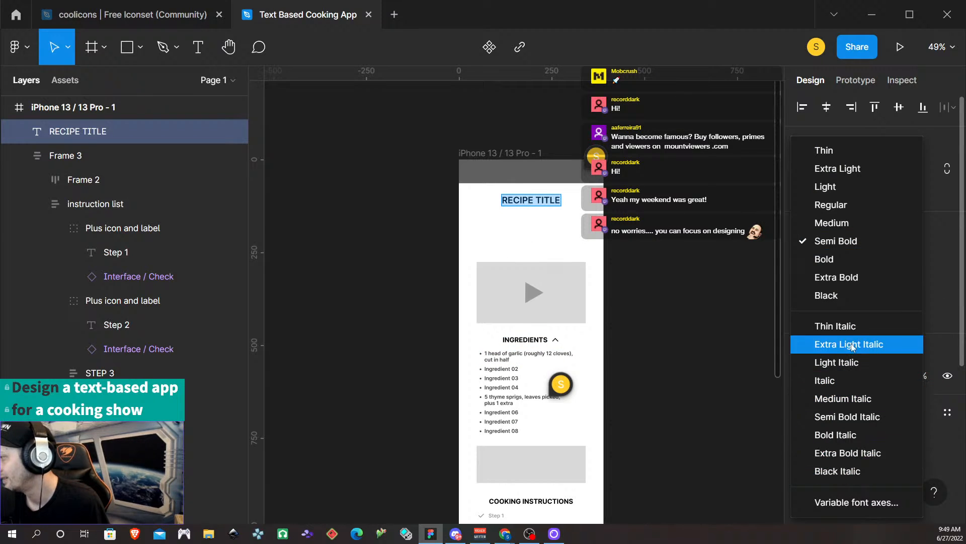
{"action": "left_click", "coordinate": [848, 301]}
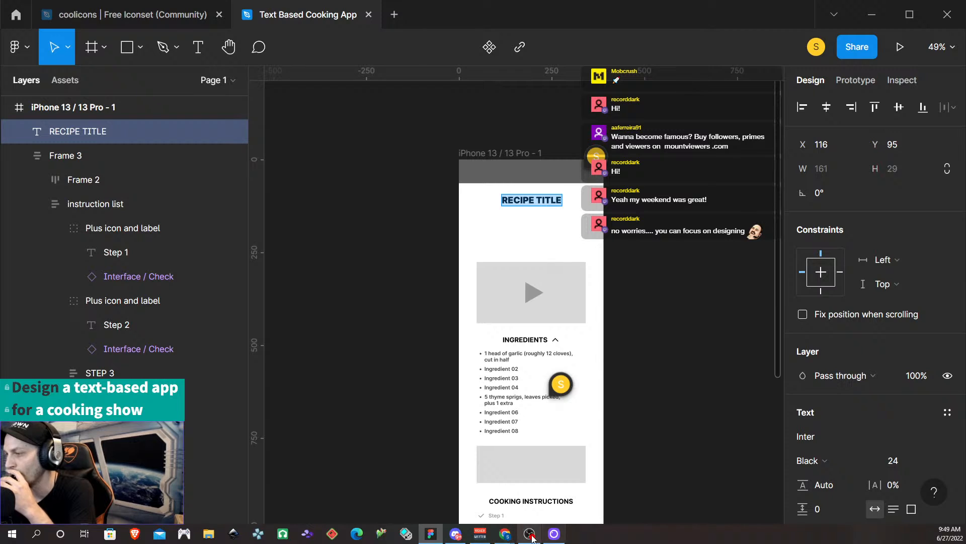
- Replace the placeholder title with "ROAST BEEF WITH CARAMELISED ONION GRAVY RECIPE", copied from the Gordon Ramsay recipe page in the browser
{"action": "mouse_move", "coordinate": [505, 533]}
{"action": "left_click", "coordinate": [558, 510]}
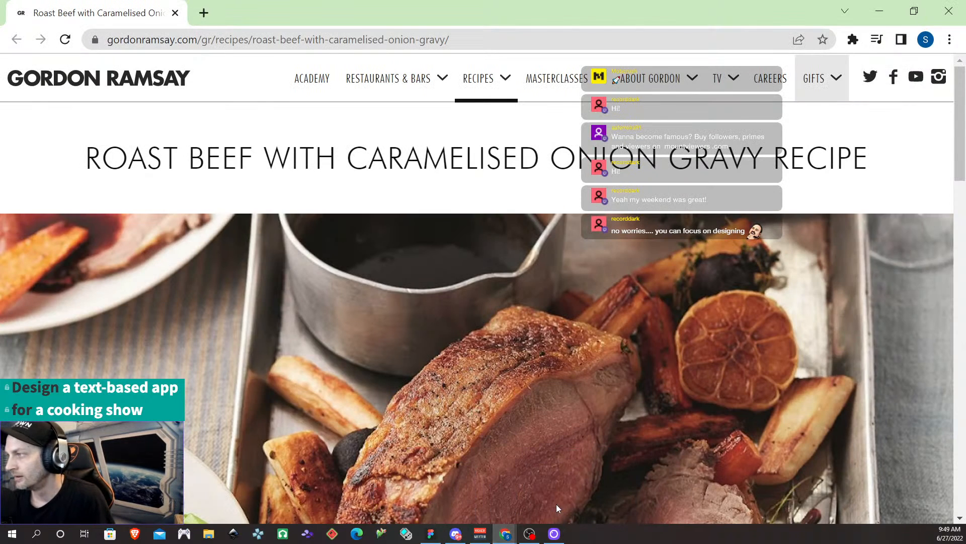
{"action": "left_click_drag", "start_coordinate": [83, 162], "coordinate": [865, 169]}
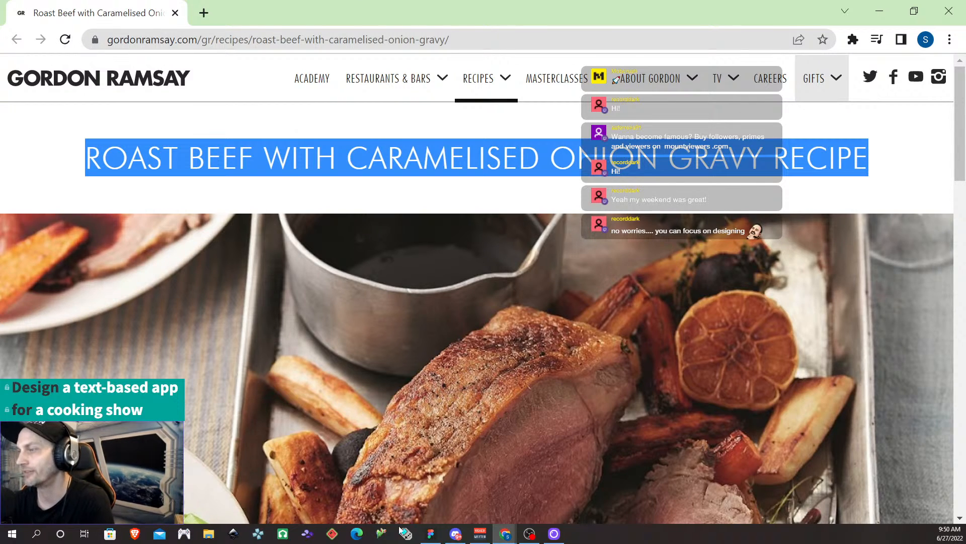
{"action": "left_click", "coordinate": [430, 535]}
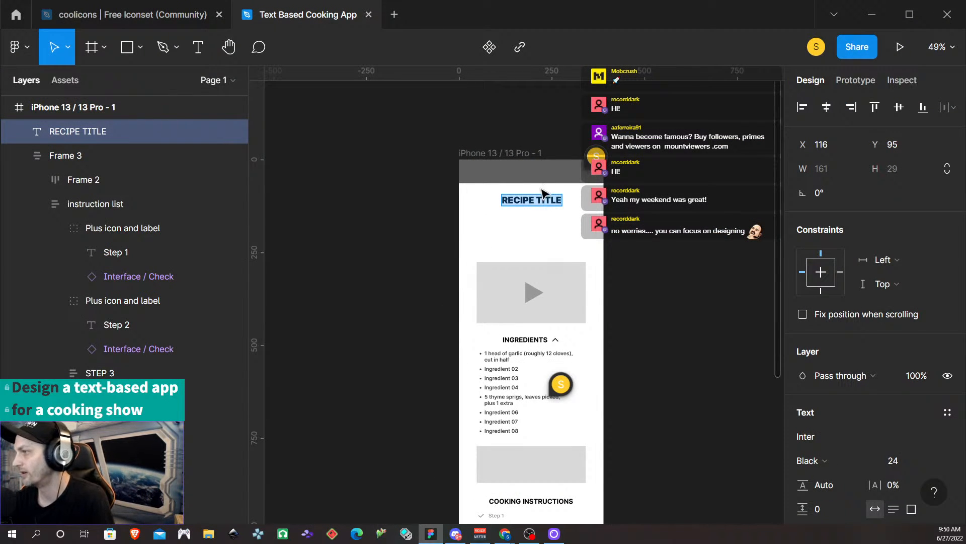
{"action": "key", "text": "ctrl+v"}
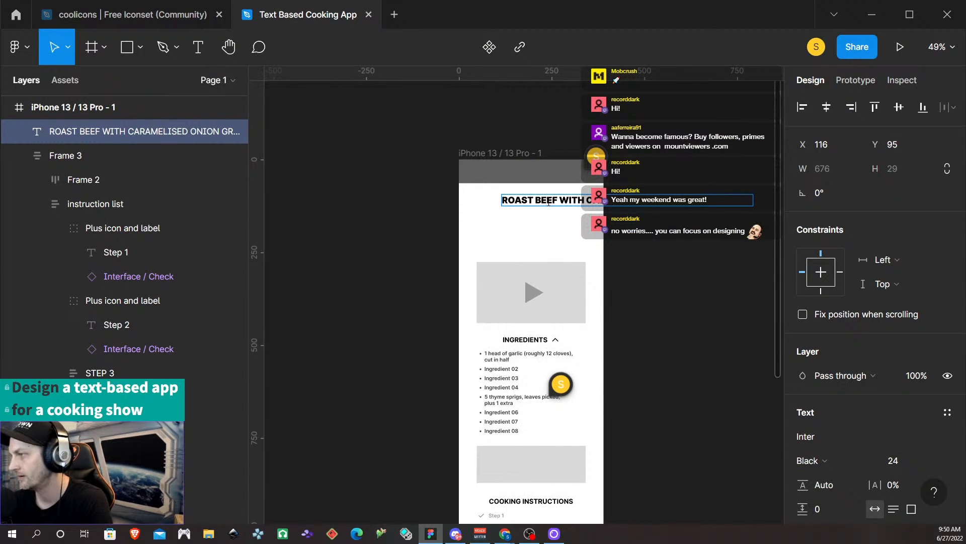
{"action": "key", "text": "Escape"}
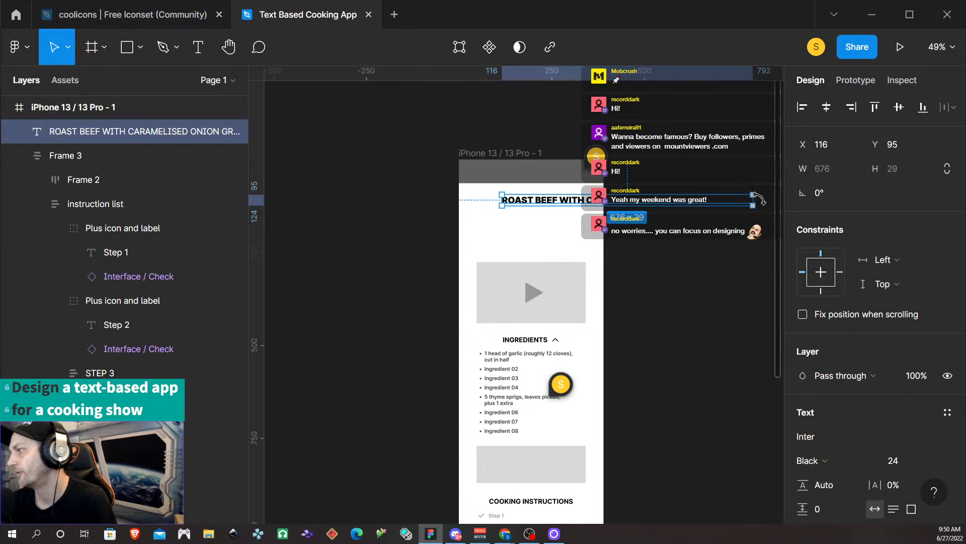
- Set the recipe title's width to 294 and move it to X 48, Y 91, in line with the video placeholder
{"action": "left_click_drag", "start_coordinate": [753, 201], "coordinate": [745, 202]}
{"action": "left_click", "coordinate": [837, 167]}
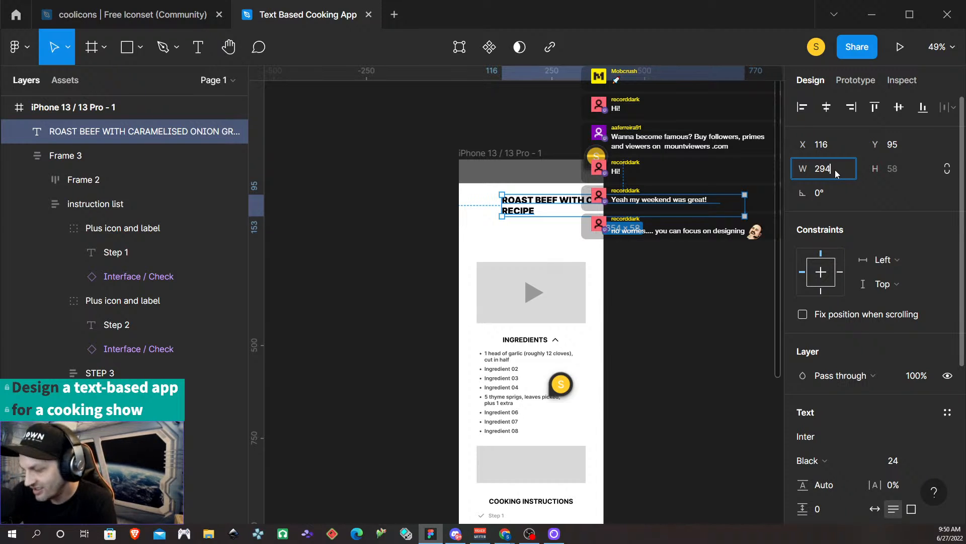
{"action": "key", "text": "Return"}
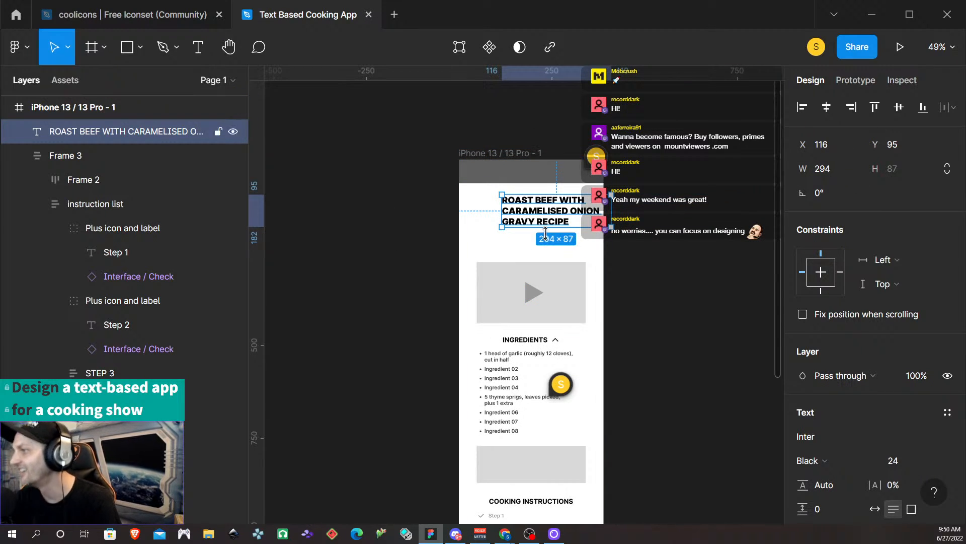
{"action": "left_click_drag", "start_coordinate": [550, 217], "coordinate": [526, 216]}
{"action": "scroll", "coordinate": [866, 437], "scroll_direction": "down", "scroll_amount": 3}
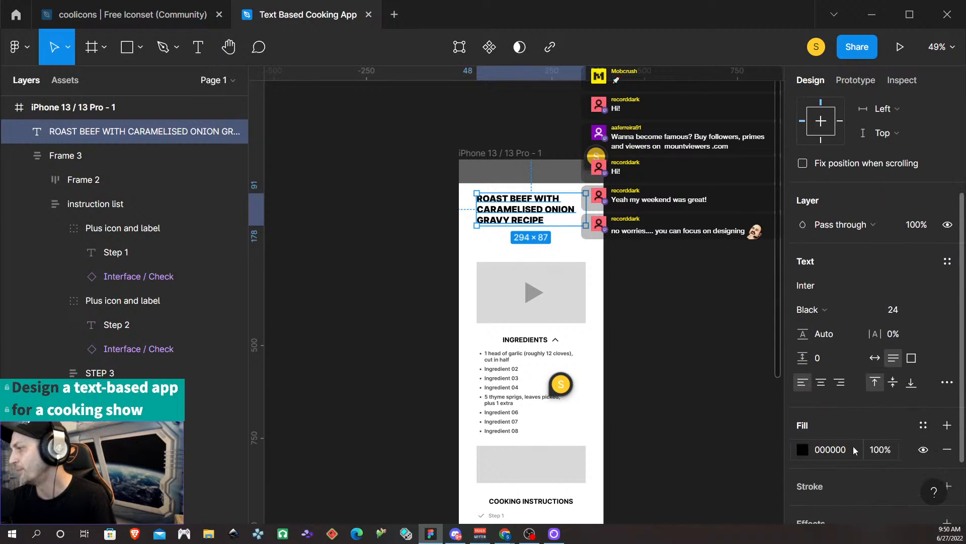
{"action": "left_click", "coordinate": [822, 383]}
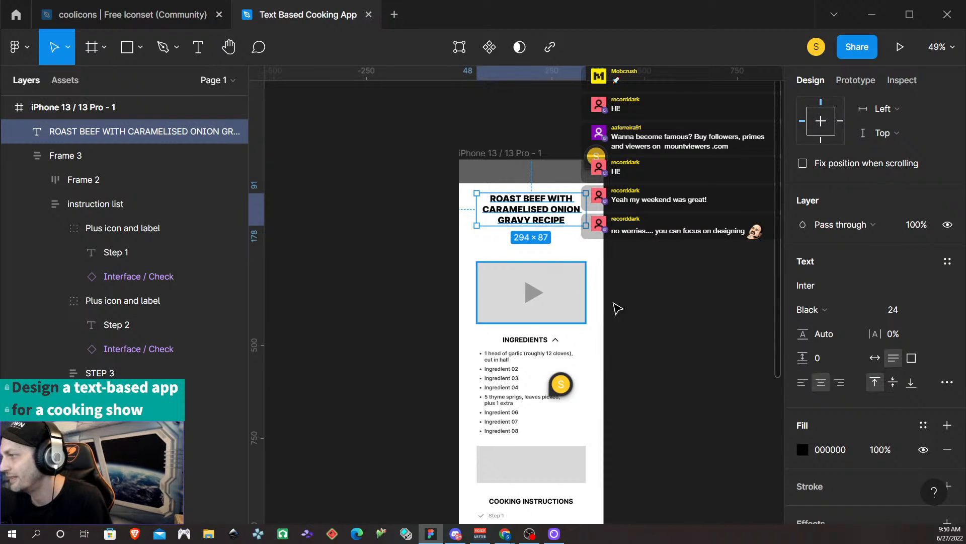
{"action": "left_click", "coordinate": [802, 384]}
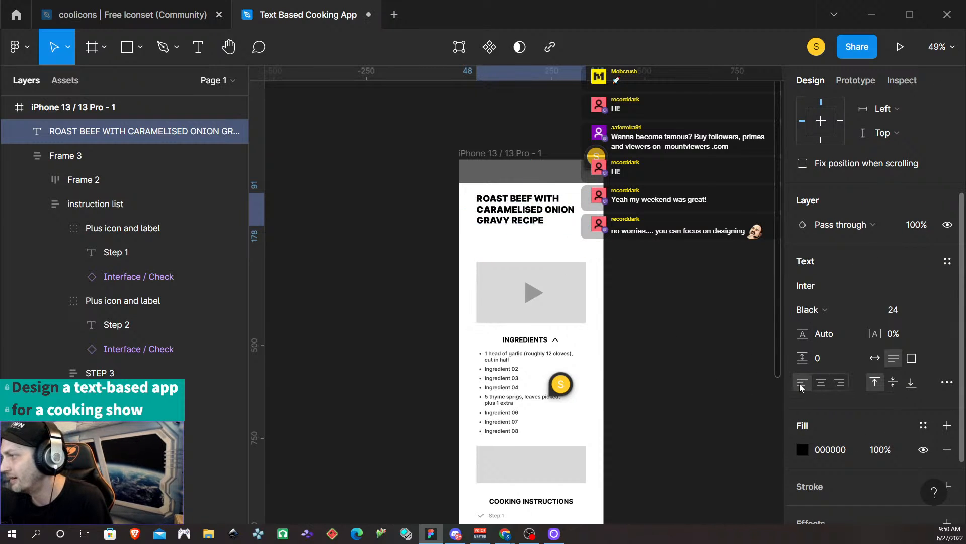
{"action": "left_click", "coordinate": [683, 234]}
- Nudge the recipe title down to Y 96 for more space below the header
{"action": "scroll", "coordinate": [483, 217], "scroll_direction": "up", "scroll_amount": 3}
{"action": "left_click", "coordinate": [570, 211]}
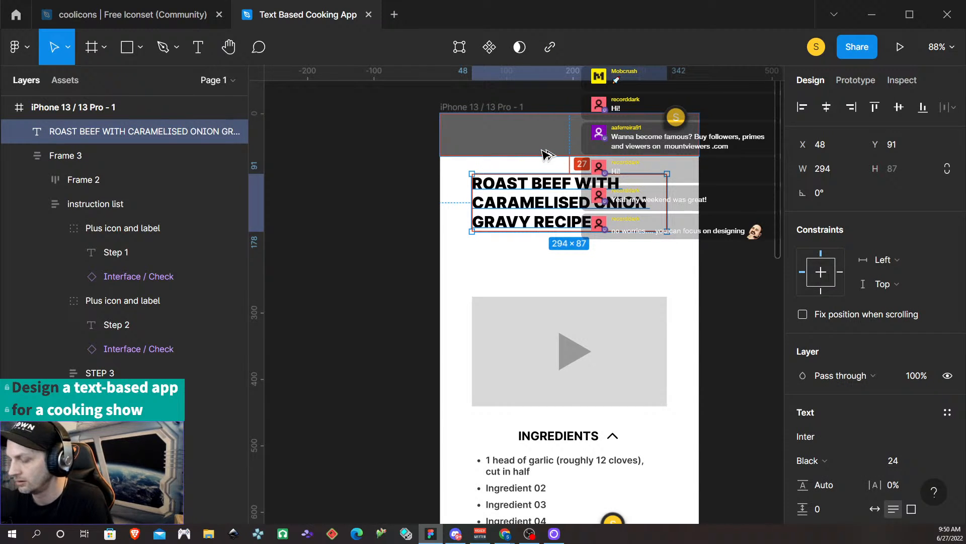
{"action": "key", "text": "Down"}
{"action": "key", "text": "Down"}
{"action": "key", "text": "Down"}
{"action": "key", "text": "Down"}
{"action": "key", "text": "Down"}
{"action": "key", "text": "Down"}
{"action": "key", "text": "Up"}
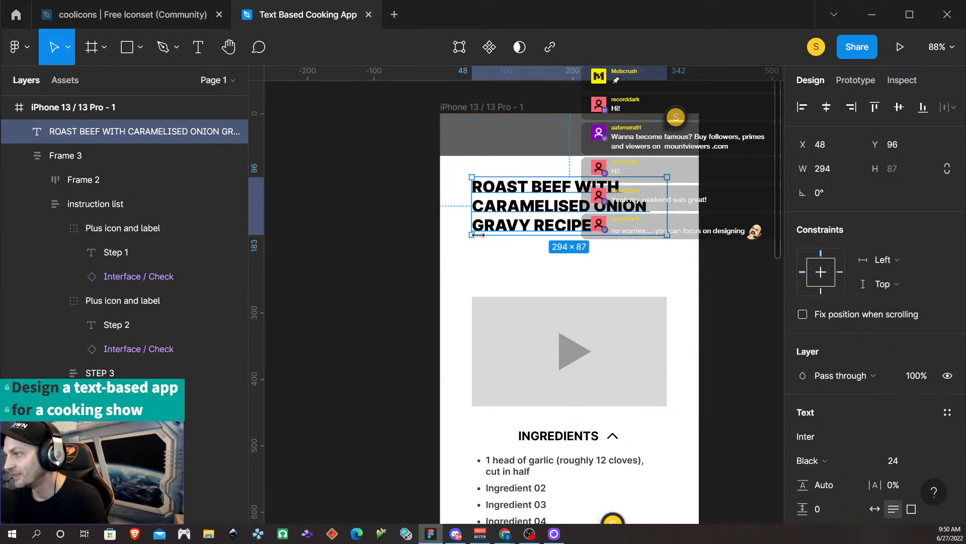
- Add a text layer reading "Cook Time" in the empty space just below the recipe title
{"action": "scroll", "coordinate": [548, 287], "scroll_direction": "down", "scroll_amount": 2}
{"action": "left_click", "coordinate": [548, 236]}
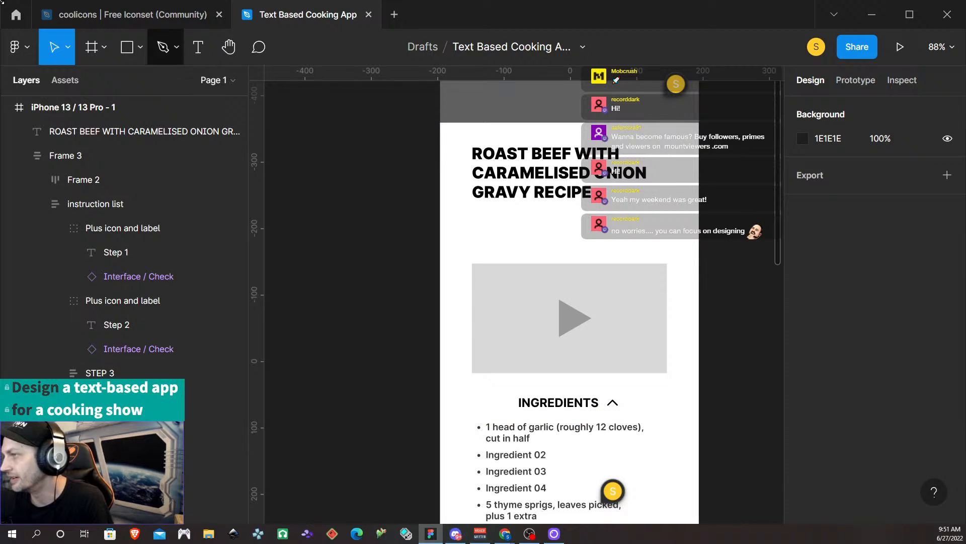
{"action": "key", "text": "t"}
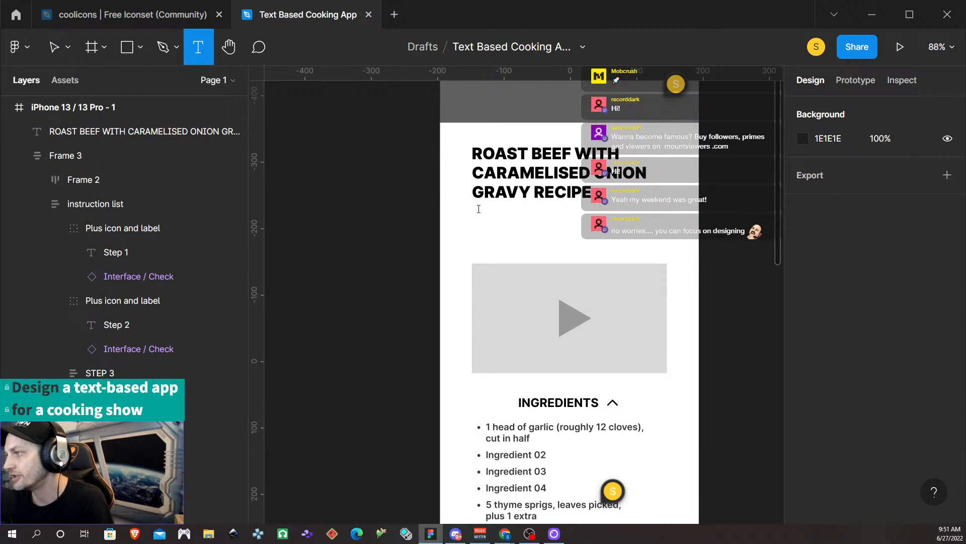
{"action": "left_click", "coordinate": [479, 209]}
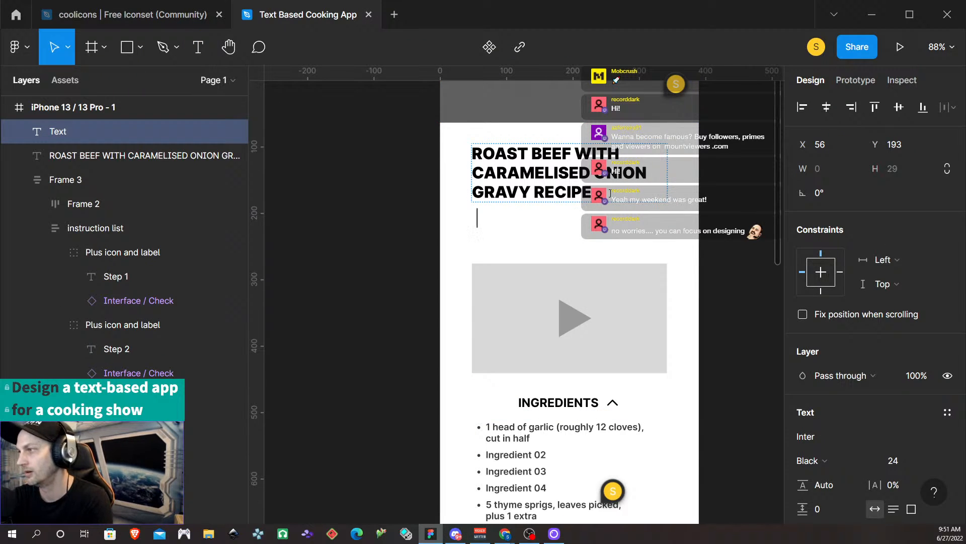
{"action": "type", "text": "Cook t"}
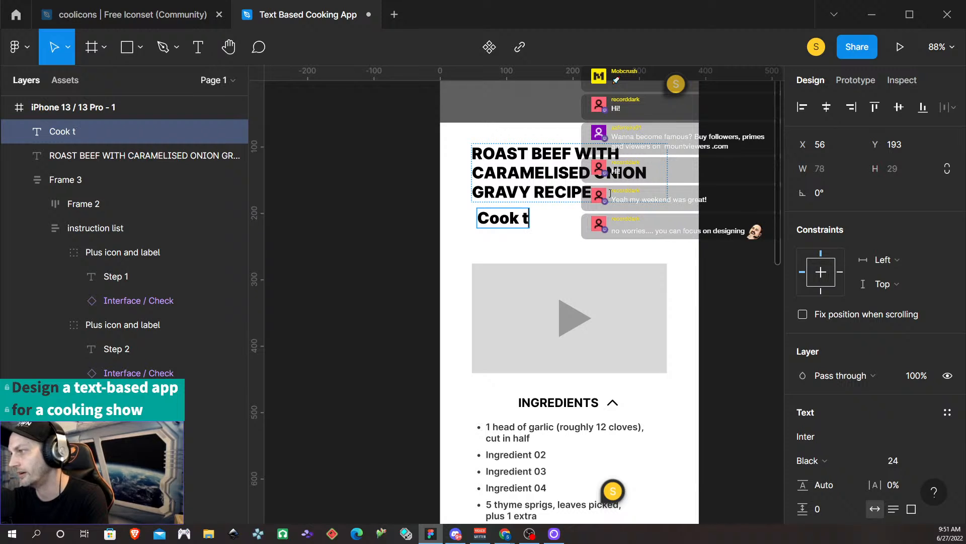
{"action": "key", "text": "BackSpace"}
{"action": "type", "text": "Time"}
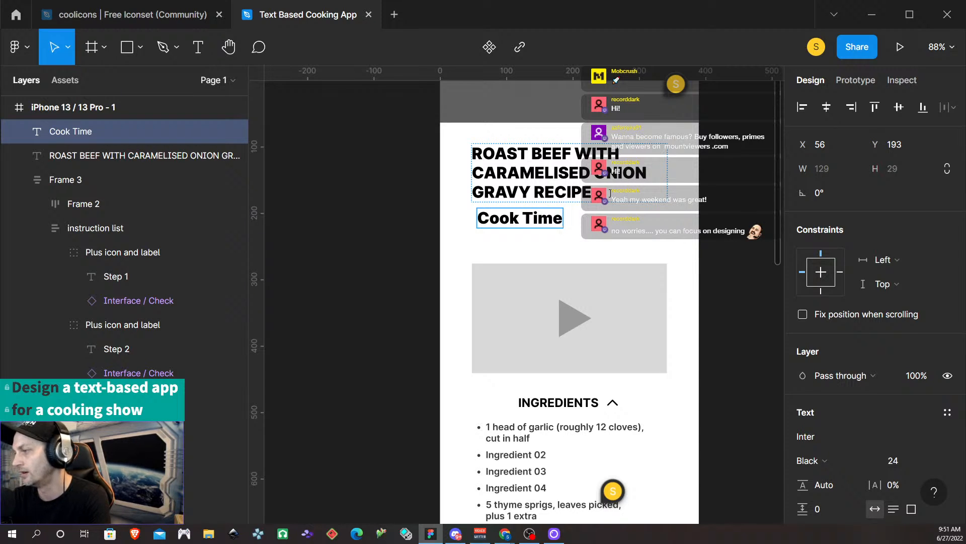
- Style the Cook Time text in Bold weight at size 18
{"action": "triple_click", "coordinate": [533, 216]}
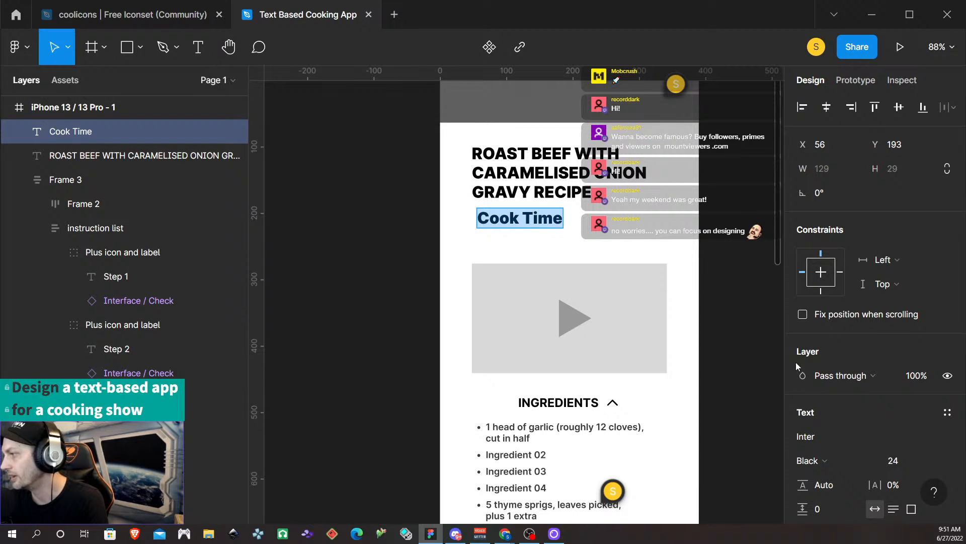
{"action": "left_click", "coordinate": [825, 459]}
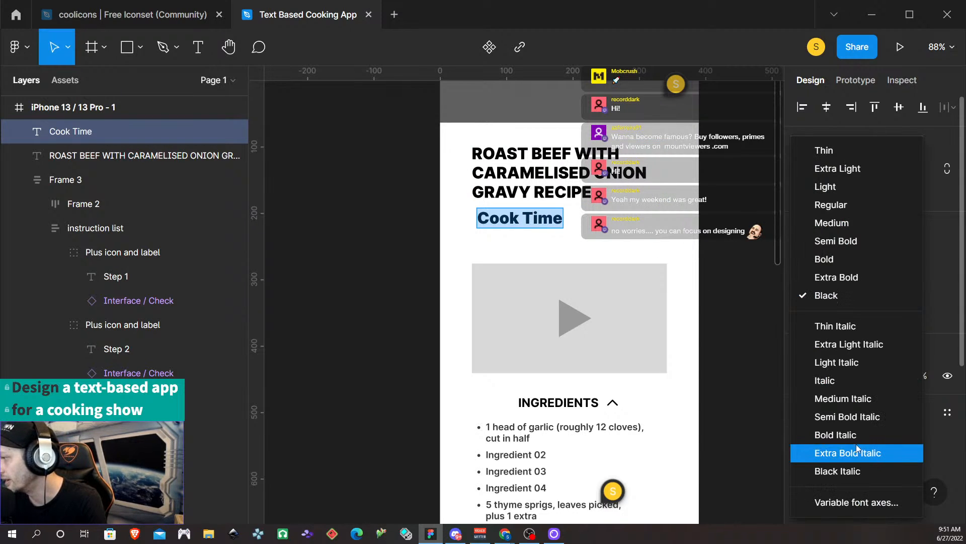
{"action": "left_click", "coordinate": [868, 275]}
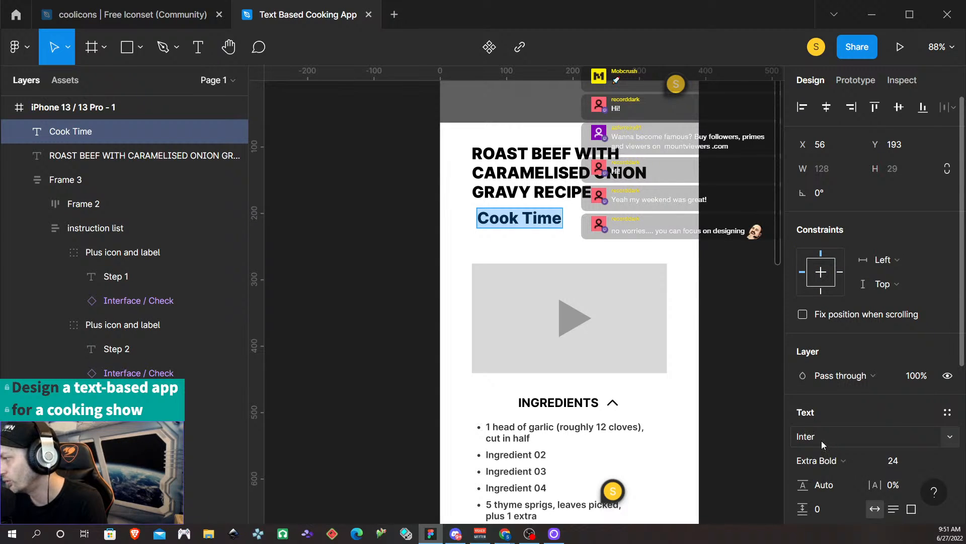
{"action": "left_click", "coordinate": [820, 460]}
{"action": "left_click", "coordinate": [832, 263]}
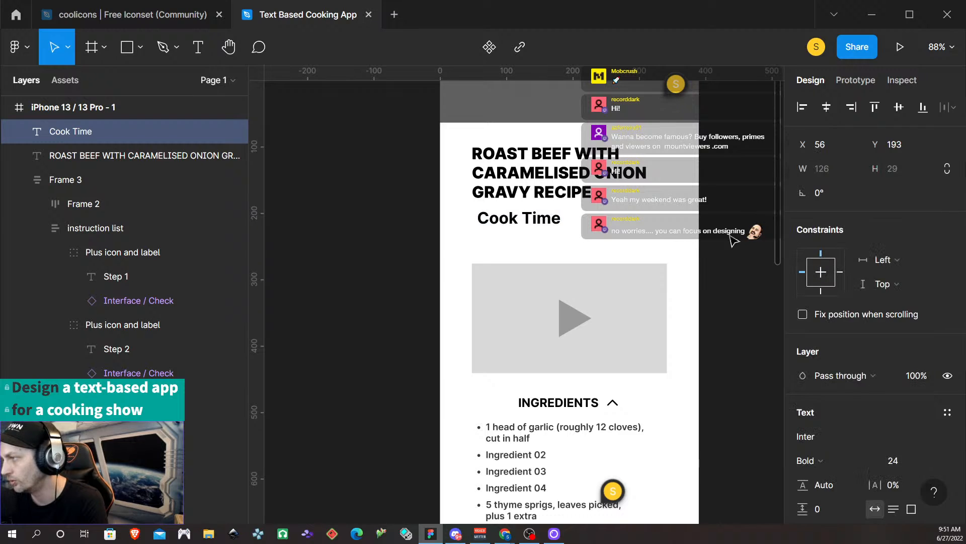
{"action": "left_click", "coordinate": [913, 461]}
{"action": "type", "text": "18"}
{"action": "key", "text": "Return"}
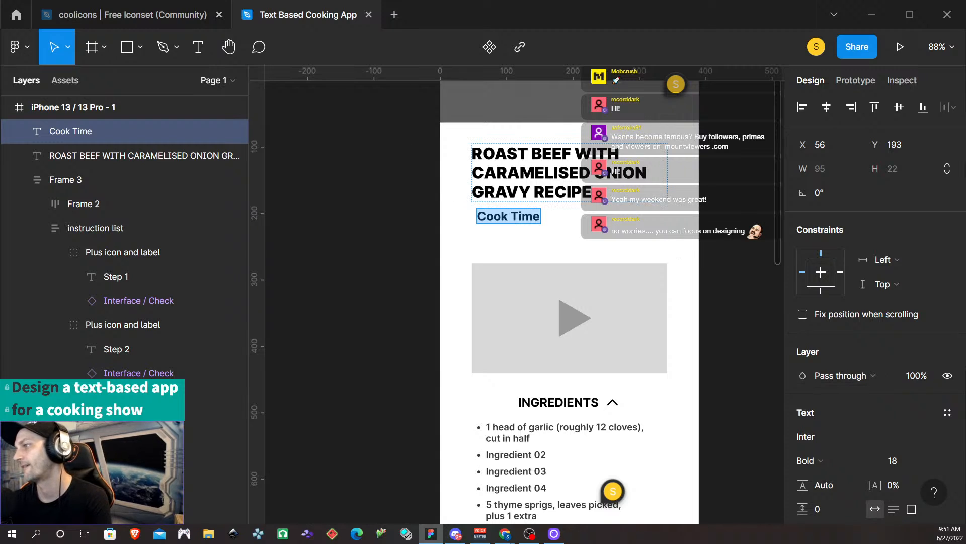
- Move the Cook Time text directly under the recipe title, aligned with the title's left edge
{"action": "key", "text": "Escape"}
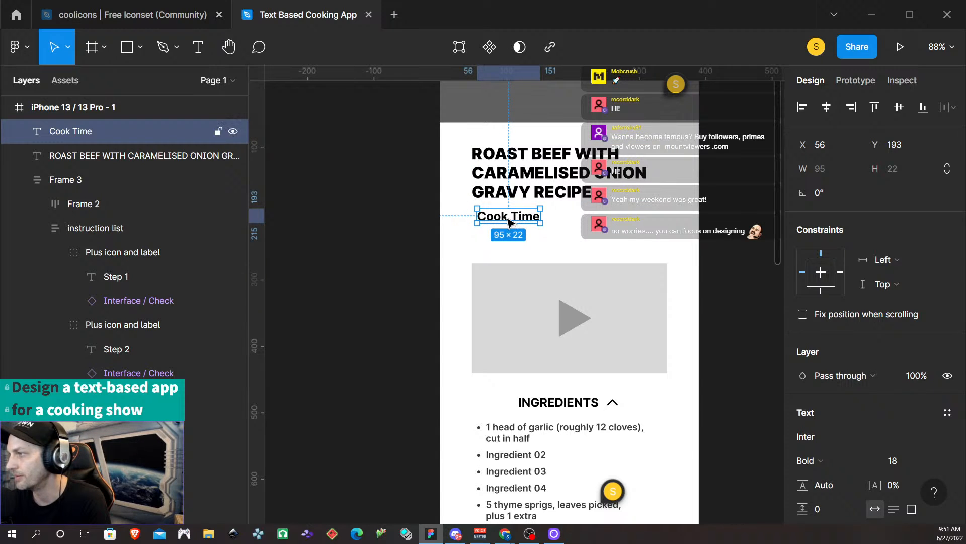
{"action": "left_click_drag", "start_coordinate": [503, 220], "coordinate": [498, 218]}
{"action": "left_click", "coordinate": [563, 237]}
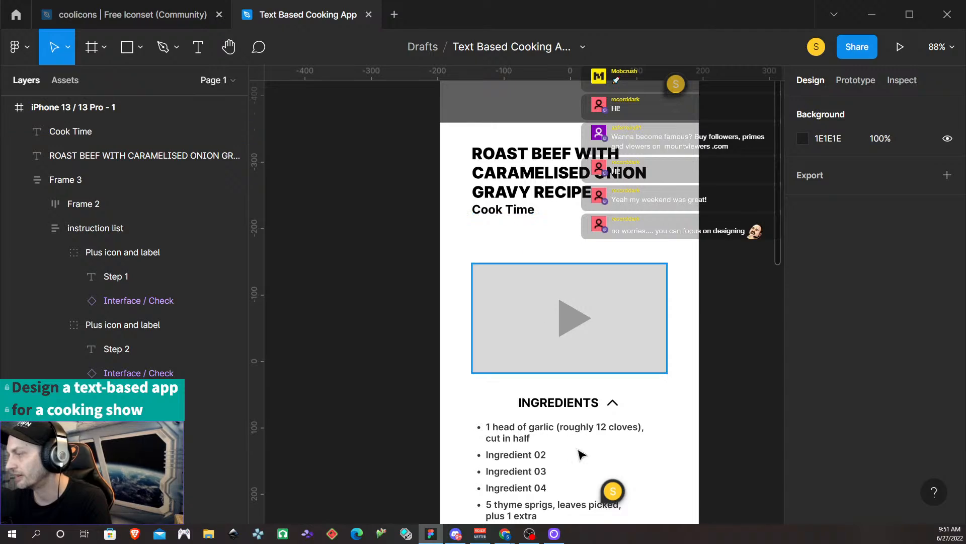
- Switch to the Gordon Ramsay roast beef recipe page in the browser and look through it for a cook time
{"action": "left_click", "coordinate": [505, 533]}
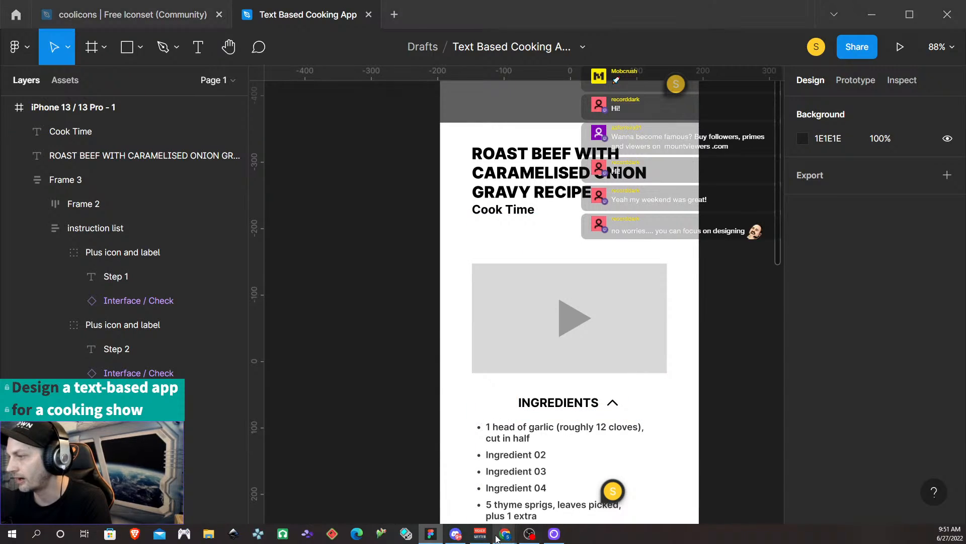
{"action": "left_click", "coordinate": [563, 511]}
{"action": "scroll", "coordinate": [453, 236], "scroll_direction": "down", "scroll_amount": 6}
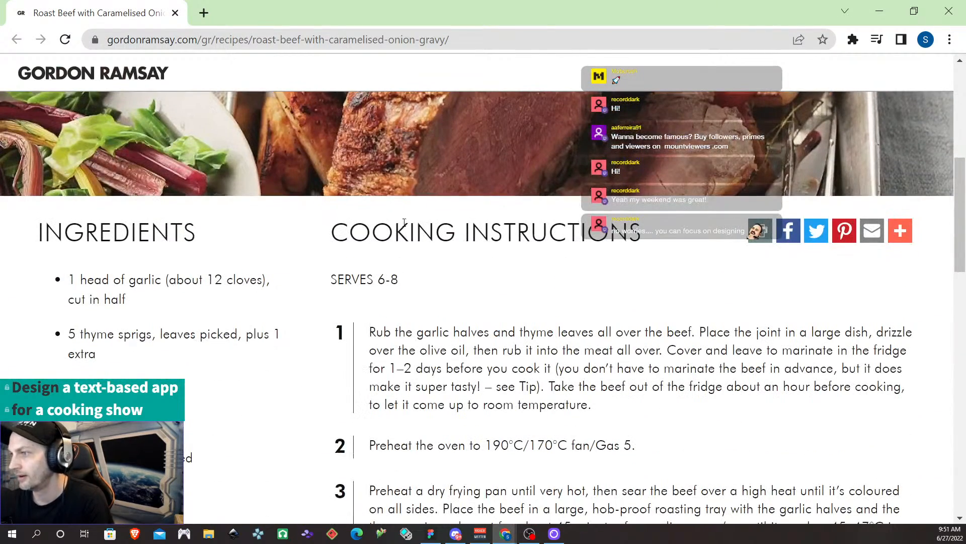
{"action": "scroll", "coordinate": [355, 220], "scroll_direction": "down", "scroll_amount": 15}
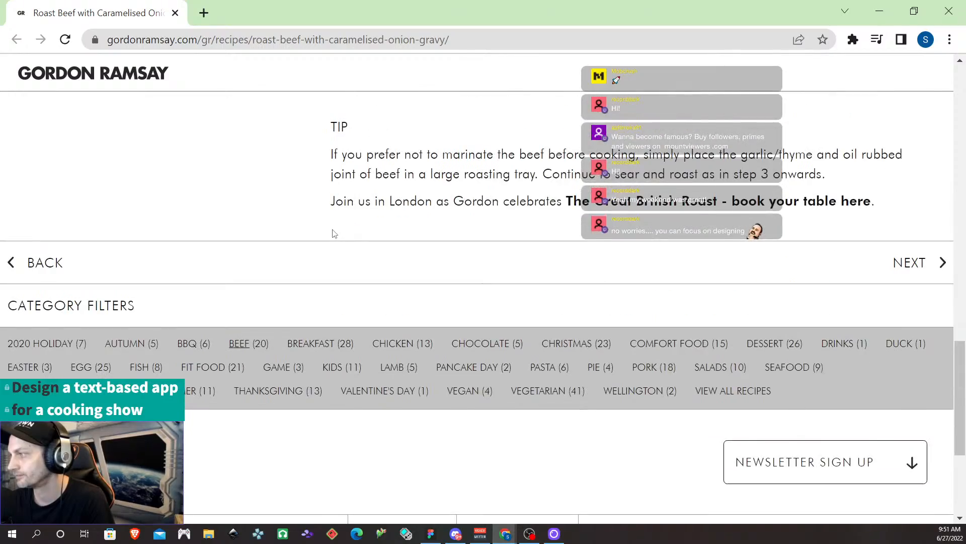
{"action": "scroll", "coordinate": [333, 234], "scroll_direction": "up", "scroll_amount": 5}
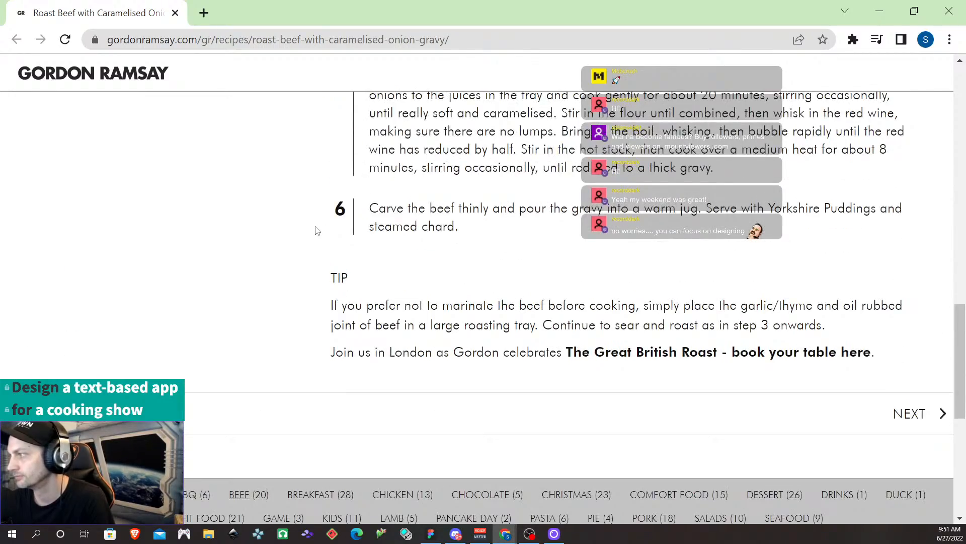
{"action": "scroll", "coordinate": [291, 235], "scroll_direction": "up", "scroll_amount": 12}
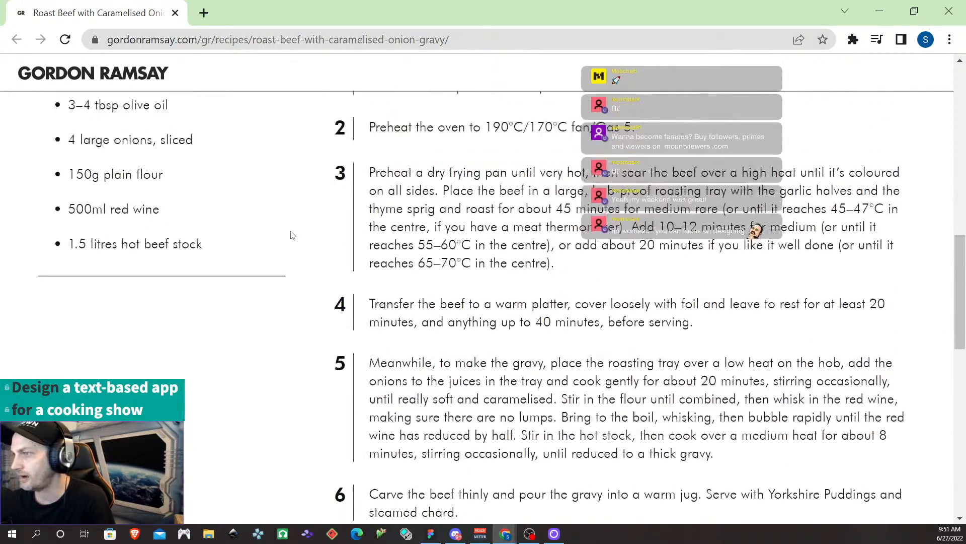
{"action": "scroll", "coordinate": [290, 228], "scroll_direction": "up", "scroll_amount": 6}
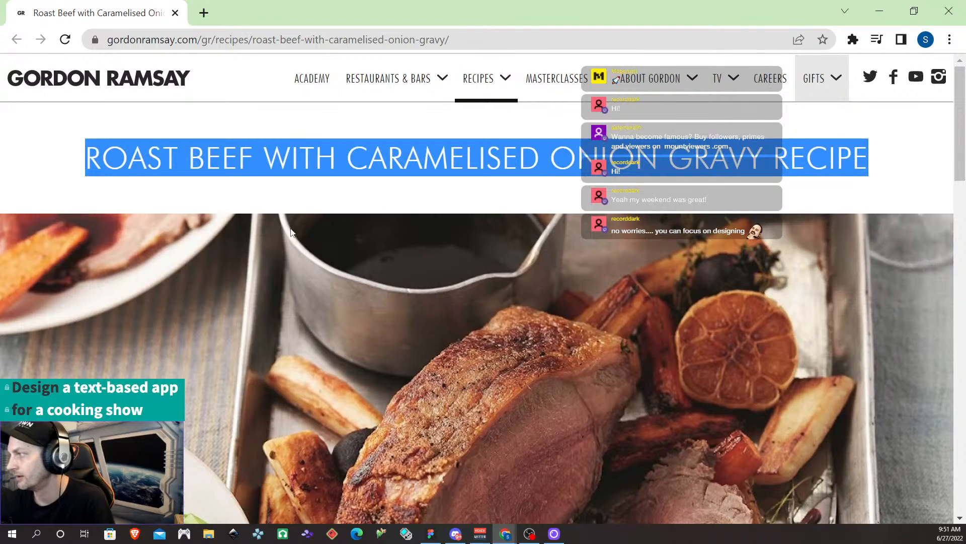
{"action": "left_click", "coordinate": [378, 182]}
- Read cooking instructions 1 to 6 and the tip on the recipe page for their preparation and cooking durations
{"action": "scroll", "coordinate": [371, 200], "scroll_direction": "down", "scroll_amount": 8}
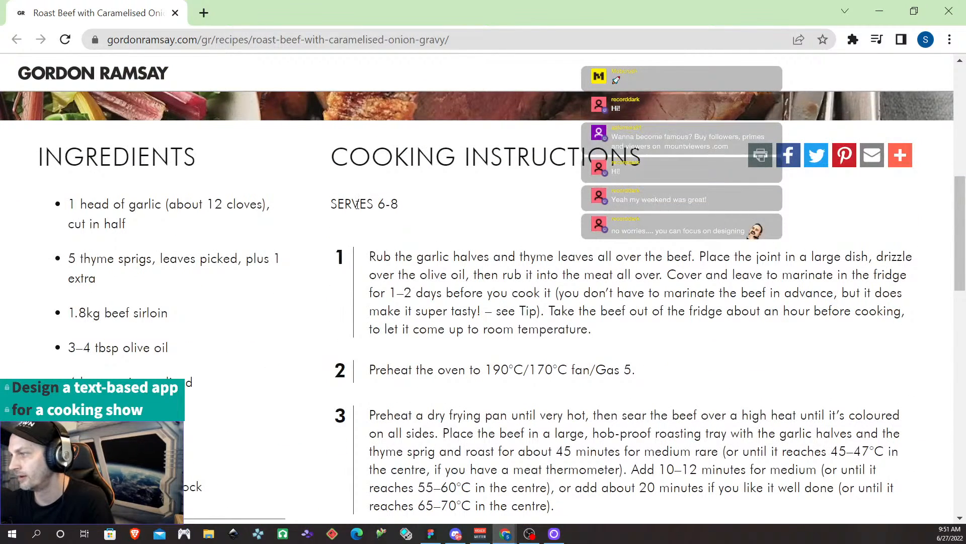
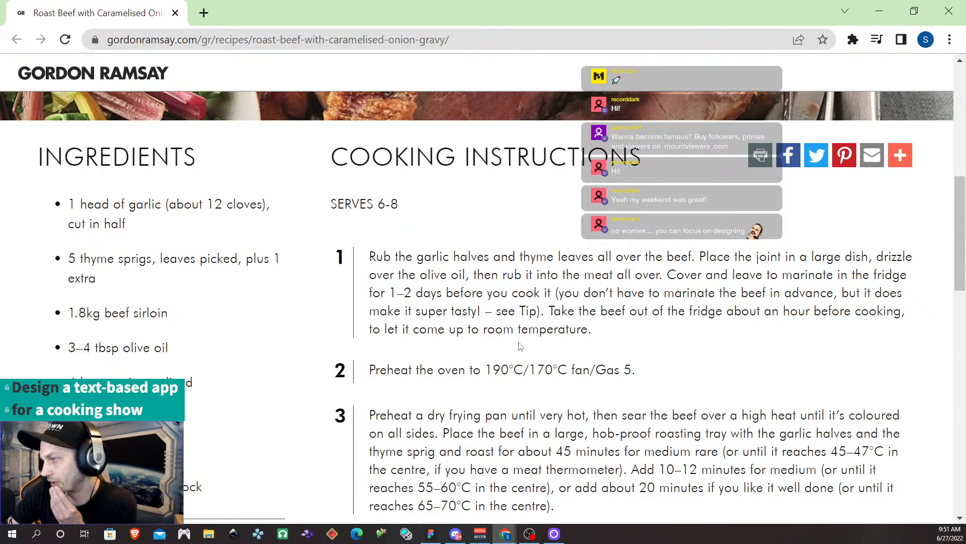
{"action": "scroll", "coordinate": [520, 342], "scroll_direction": "down", "scroll_amount": 3}
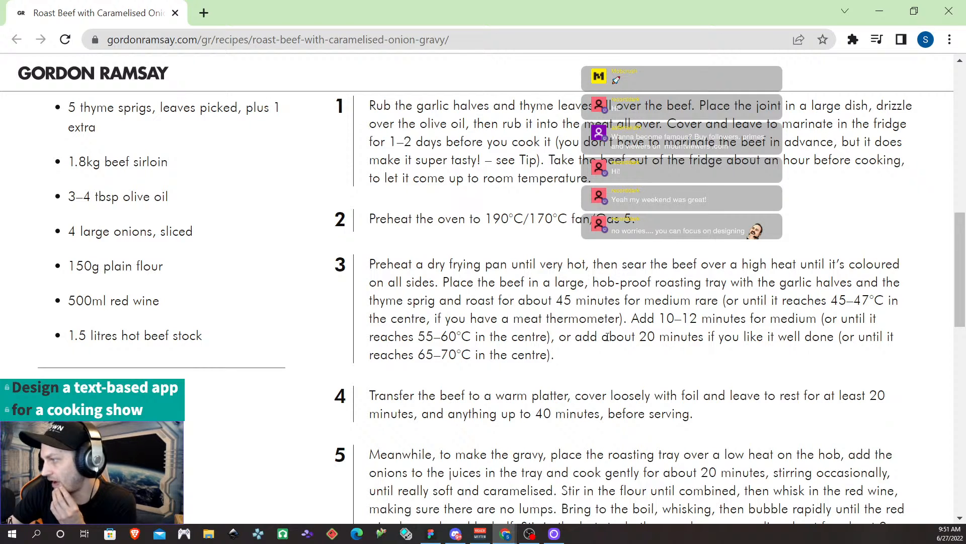
{"action": "scroll", "coordinate": [675, 364], "scroll_direction": "down", "scroll_amount": 2}
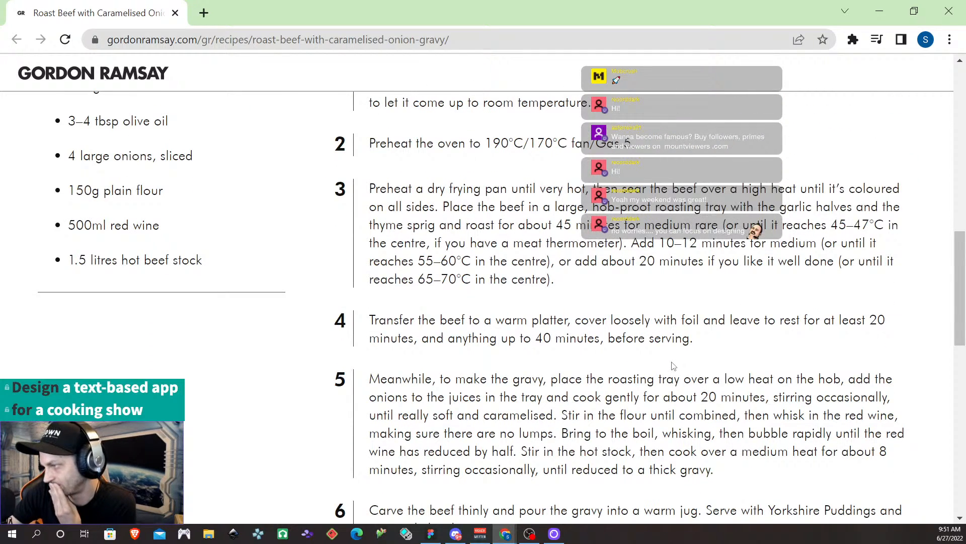
{"action": "scroll", "coordinate": [637, 361], "scroll_direction": "down", "scroll_amount": 2}
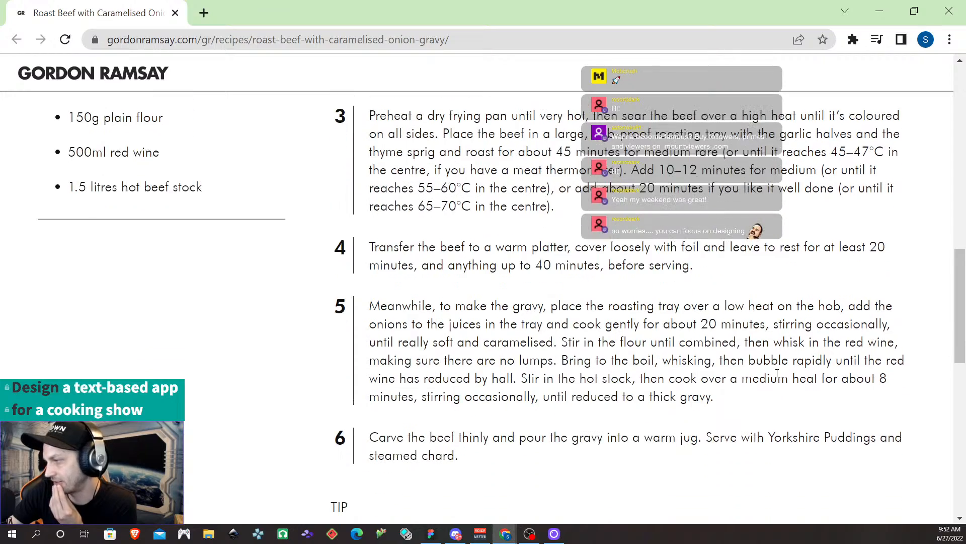
{"action": "scroll", "coordinate": [726, 360], "scroll_direction": "down", "scroll_amount": 2}
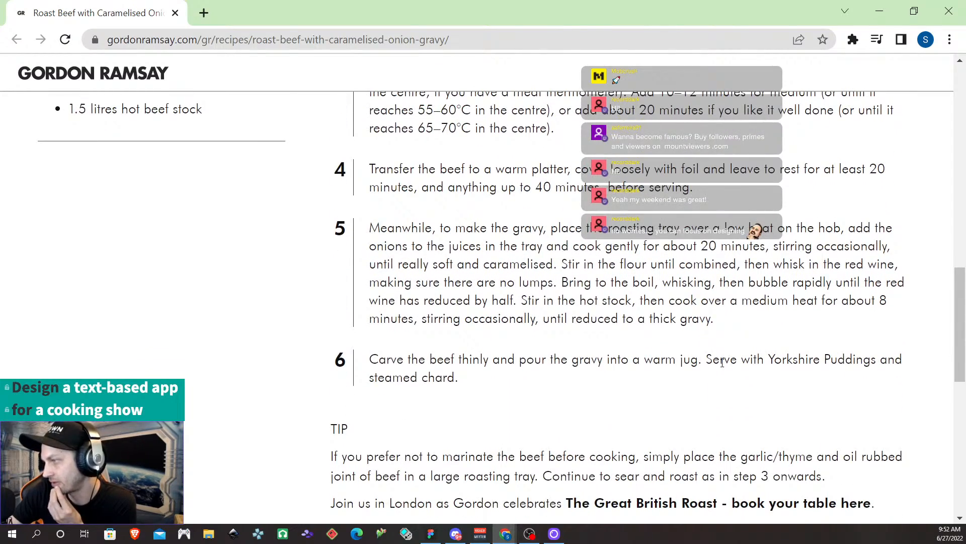
{"action": "scroll", "coordinate": [722, 363], "scroll_direction": "down", "scroll_amount": 2}
{"action": "scroll", "coordinate": [701, 365], "scroll_direction": "up", "scroll_amount": 10}
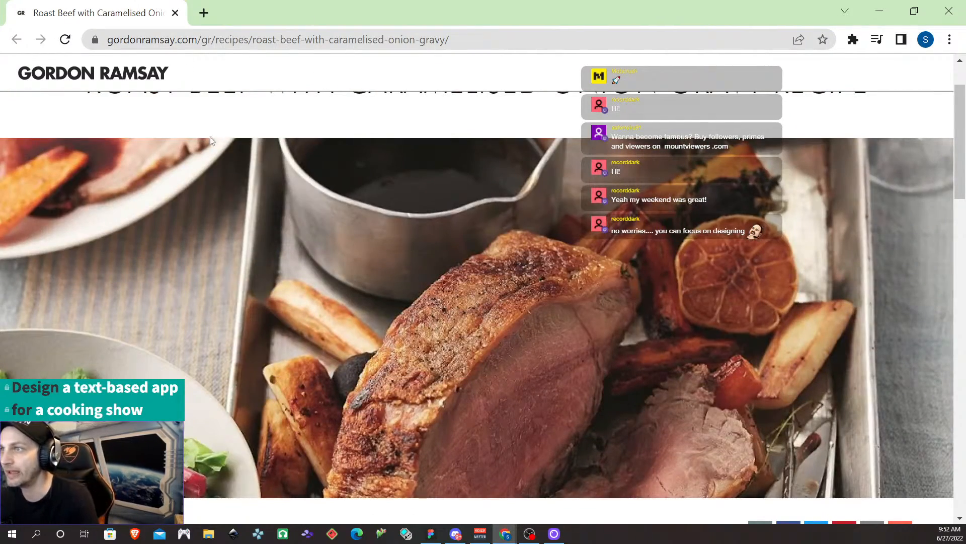
{"action": "scroll", "coordinate": [282, 434], "scroll_direction": "down", "scroll_amount": 2}
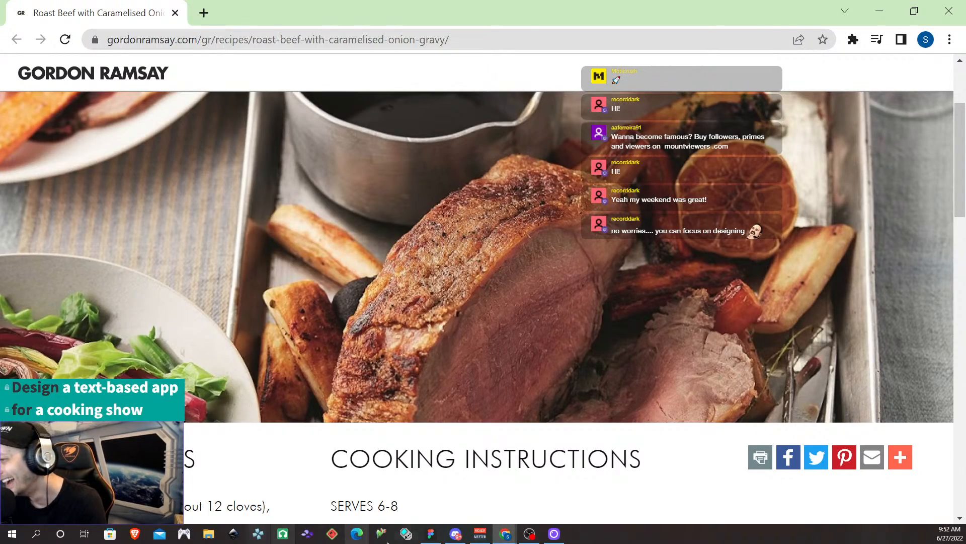
{"action": "scroll", "coordinate": [494, 475], "scroll_direction": "down", "scroll_amount": 10}
{"action": "scroll", "coordinate": [482, 447], "scroll_direction": "down", "scroll_amount": 8}
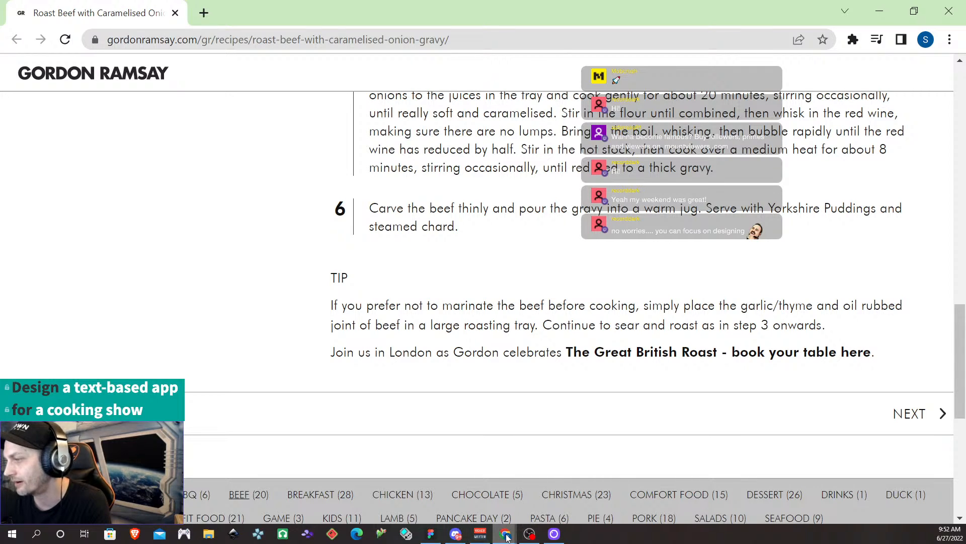
{"action": "mouse_move", "coordinate": [507, 538]}
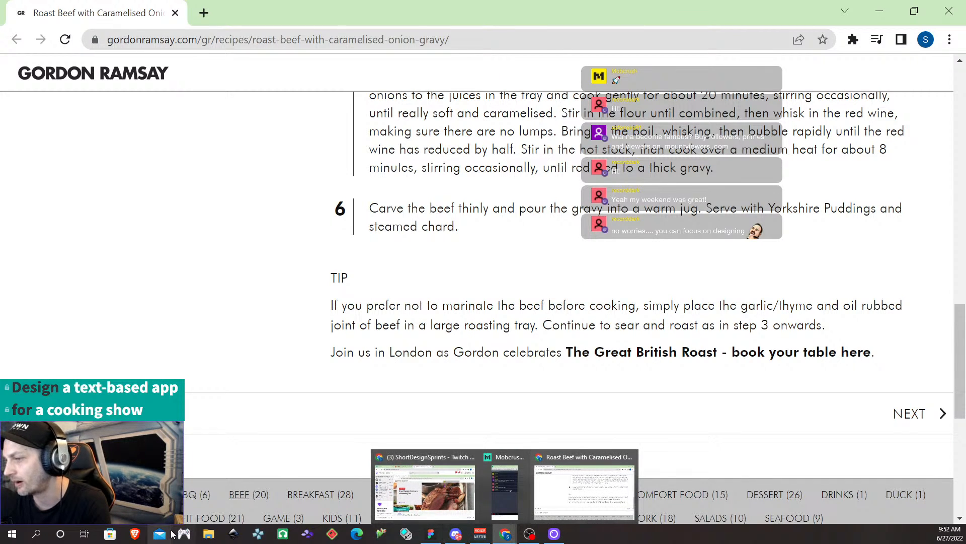
- Switch back to the Figma cooking app design and replace the Cook Time text with "6 hours & 10 minutes"
{"action": "left_click", "coordinate": [431, 535]}
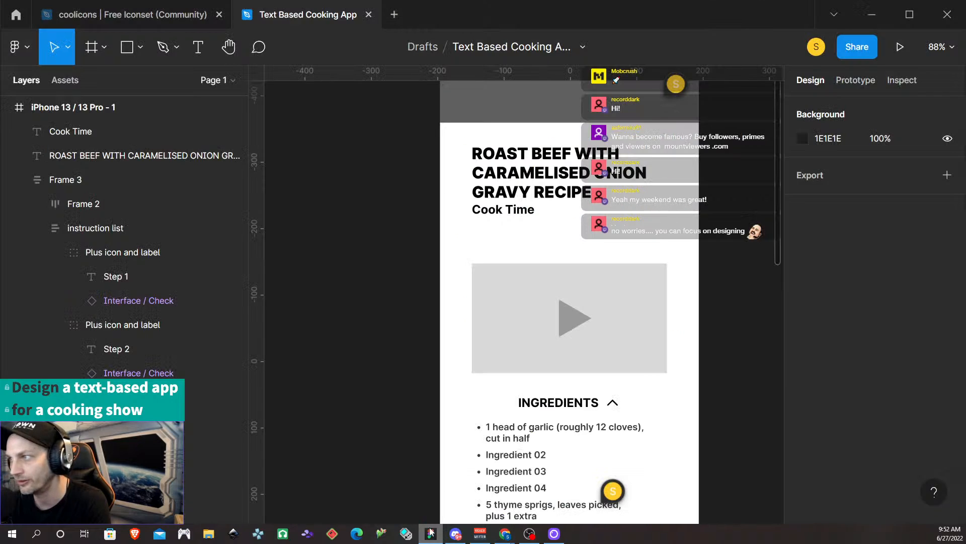
{"action": "left_click", "coordinate": [505, 210]}
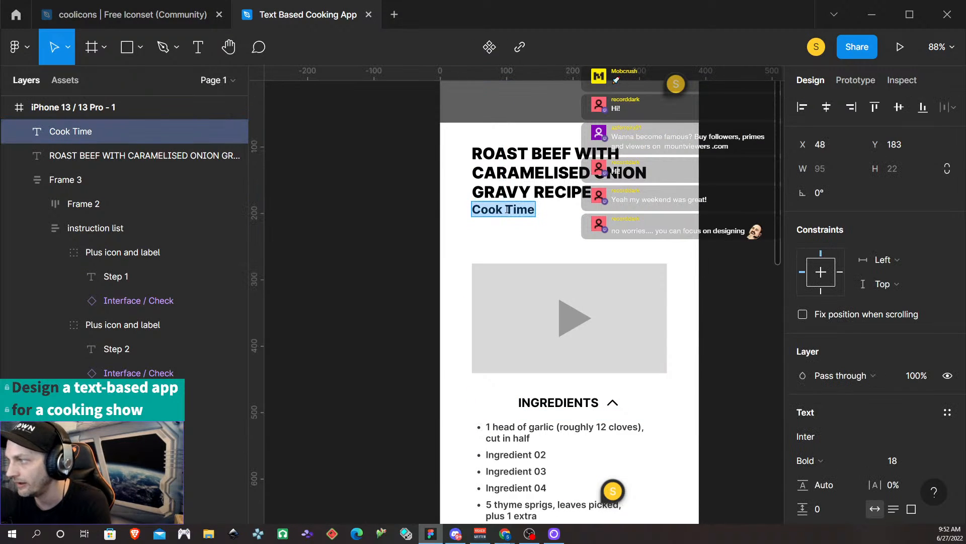
{"action": "double_click", "coordinate": [504, 211]}
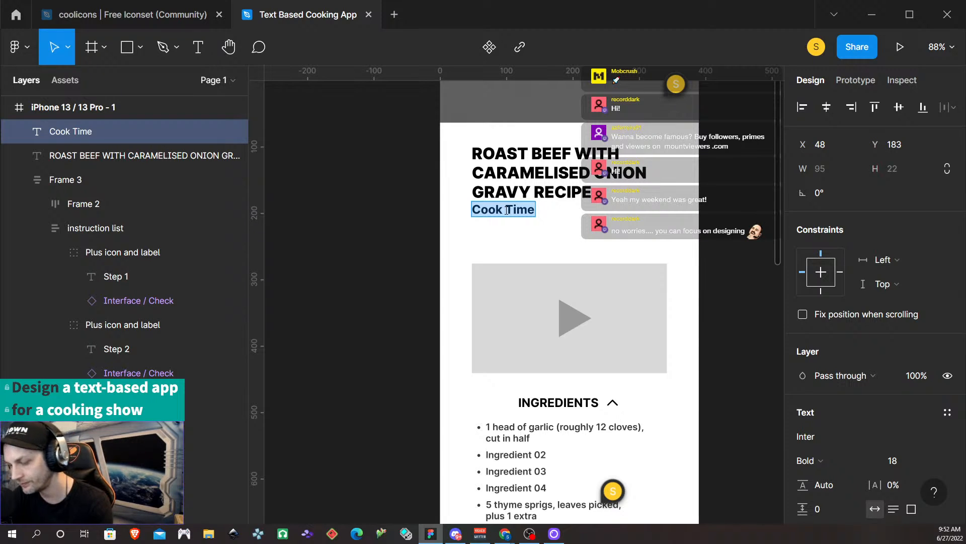
{"action": "type", "text": "^"}
{"action": "key", "text": "BackSpace"}
{"action": "type", "text": "6"}
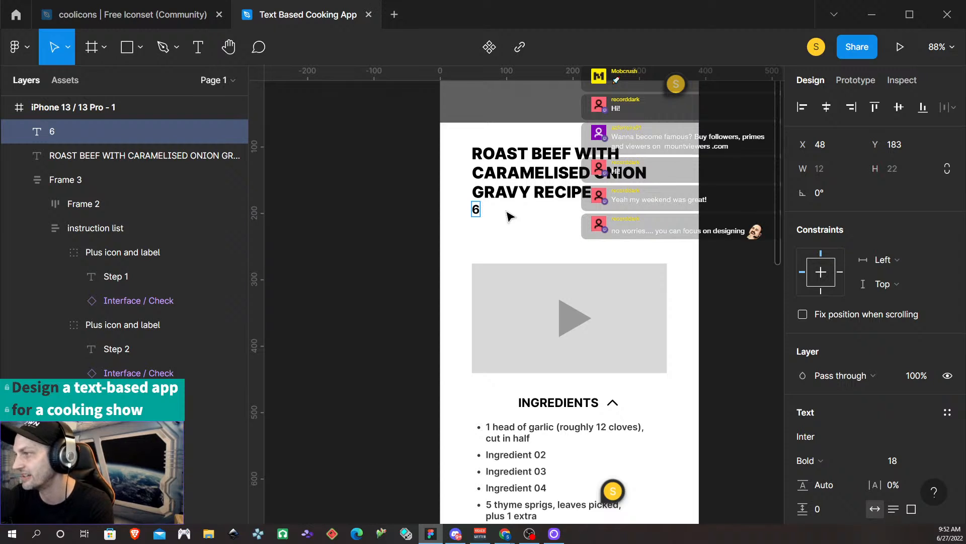
{"action": "type", "text": " H"}
{"action": "key", "text": "BackSpace"}
{"action": "type", "text": "hours a"}
{"action": "key", "text": "BackSpace"}
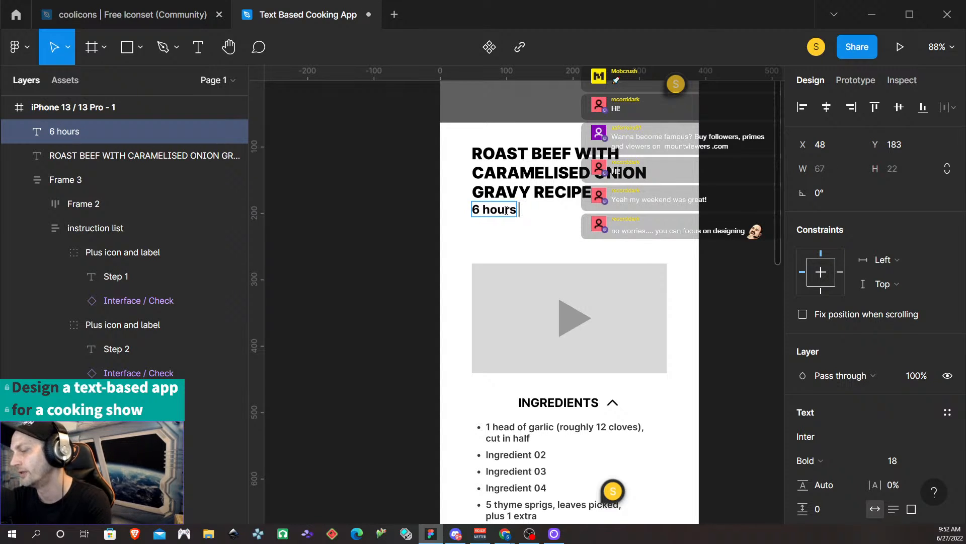
{"action": "type", "text": "&"}
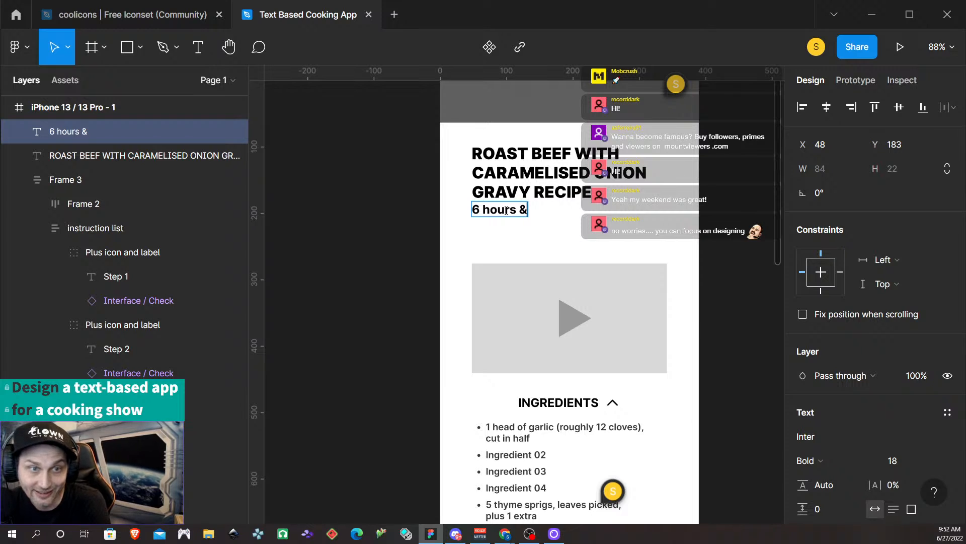
{"action": "type", "text": " 1"}
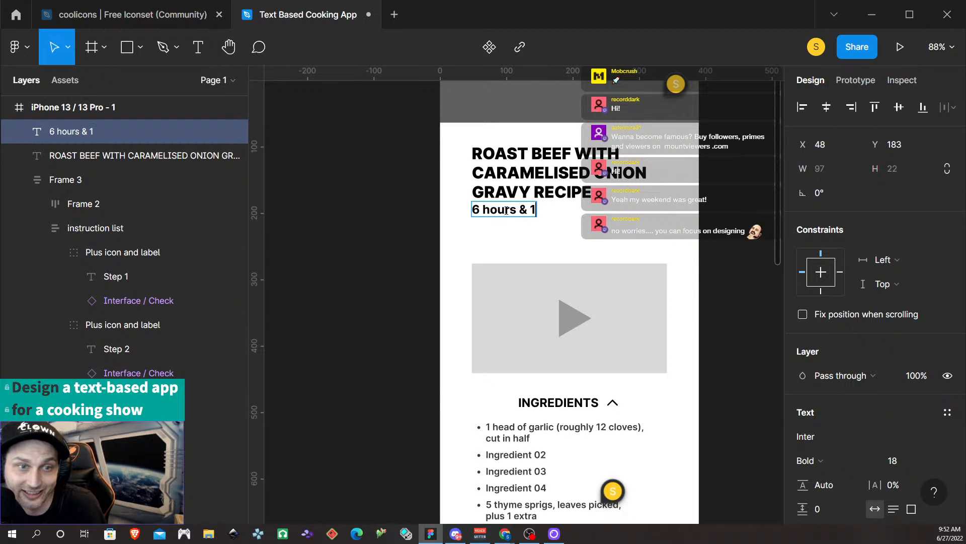
{"action": "type", "text": "0 minutes"}
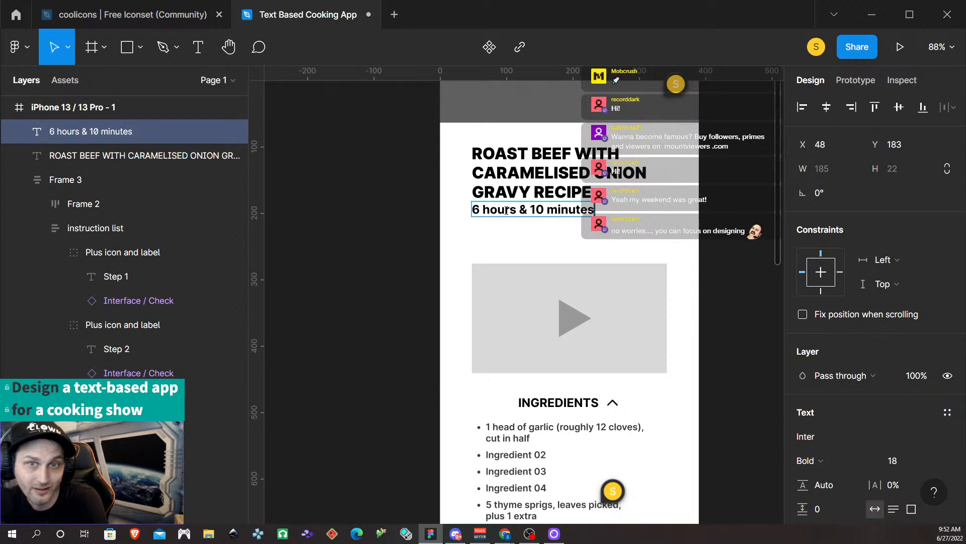
{"action": "key", "text": "Escape"}
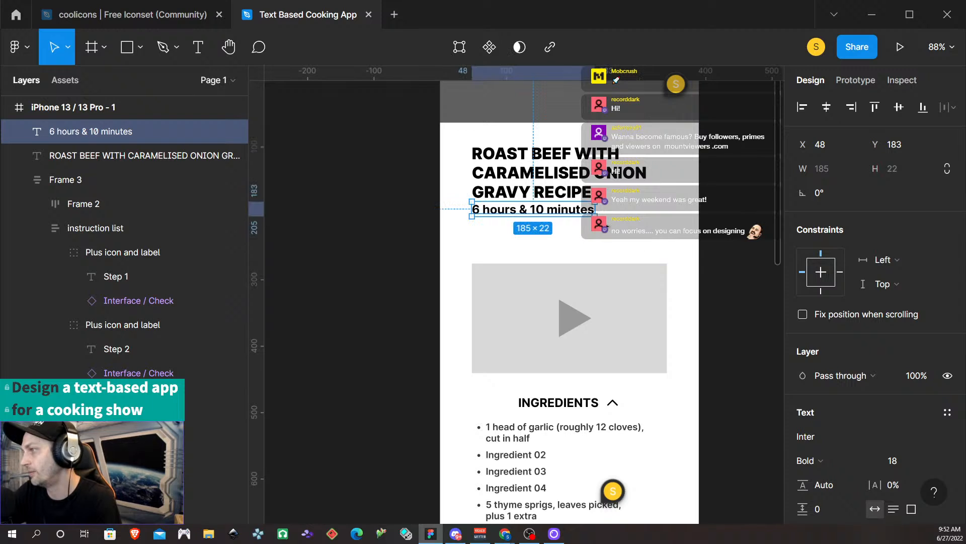
- Set the font size of the "6 hours & 10 minutes" text to 12
{"action": "double_click", "coordinate": [568, 208]}
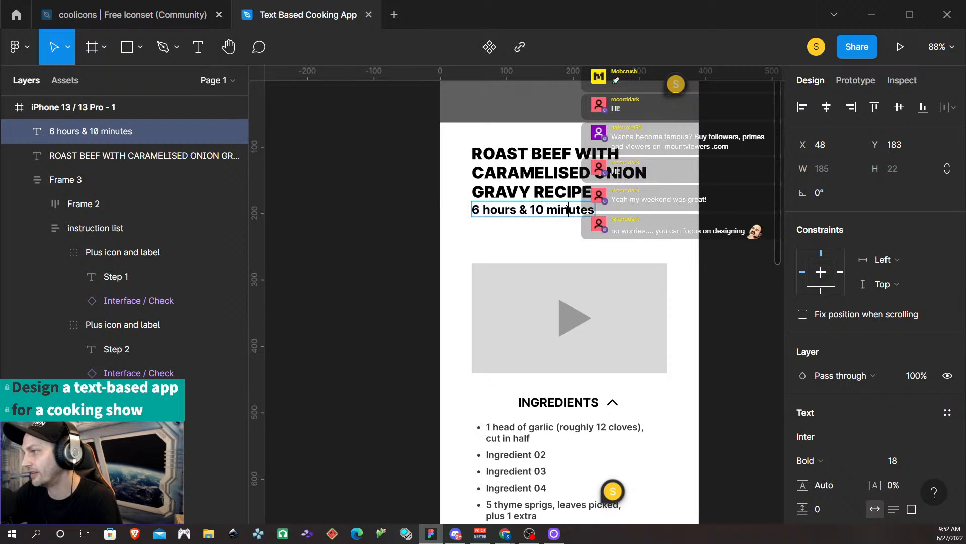
{"action": "left_click", "coordinate": [897, 460]}
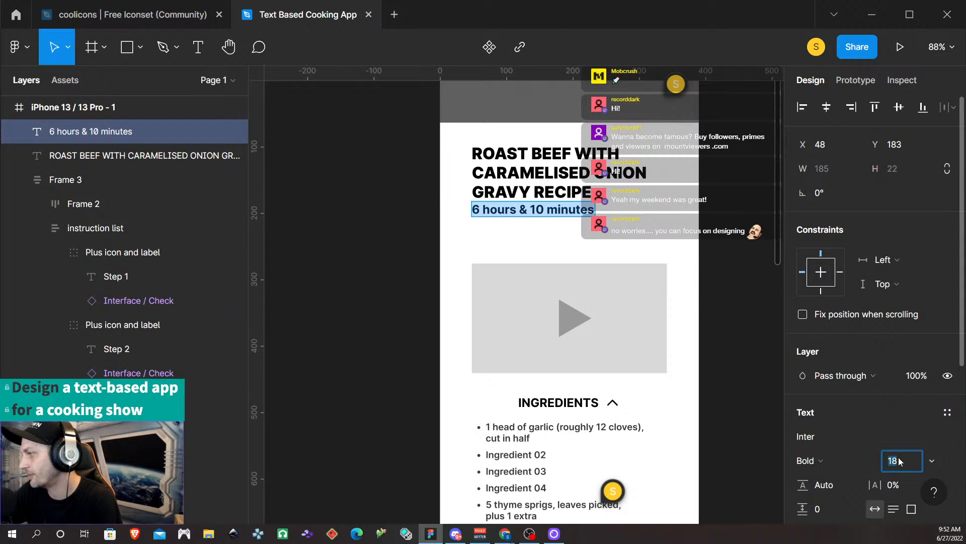
{"action": "type", "text": "12"}
{"action": "key", "text": "Return"}
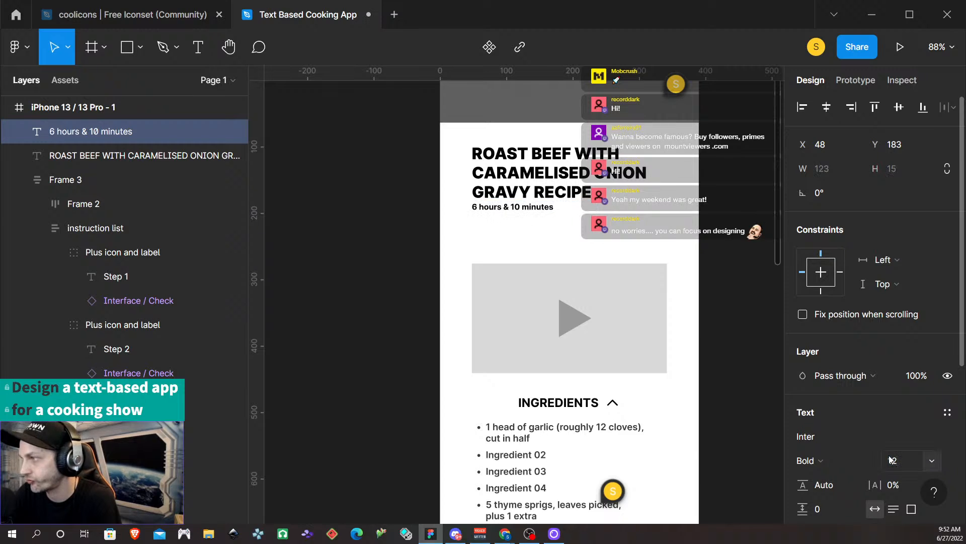
{"action": "key", "text": "Escape"}
{"action": "scroll", "coordinate": [644, 225], "scroll_direction": "down", "scroll_amount": 2}
{"action": "left_click", "coordinate": [645, 225]}
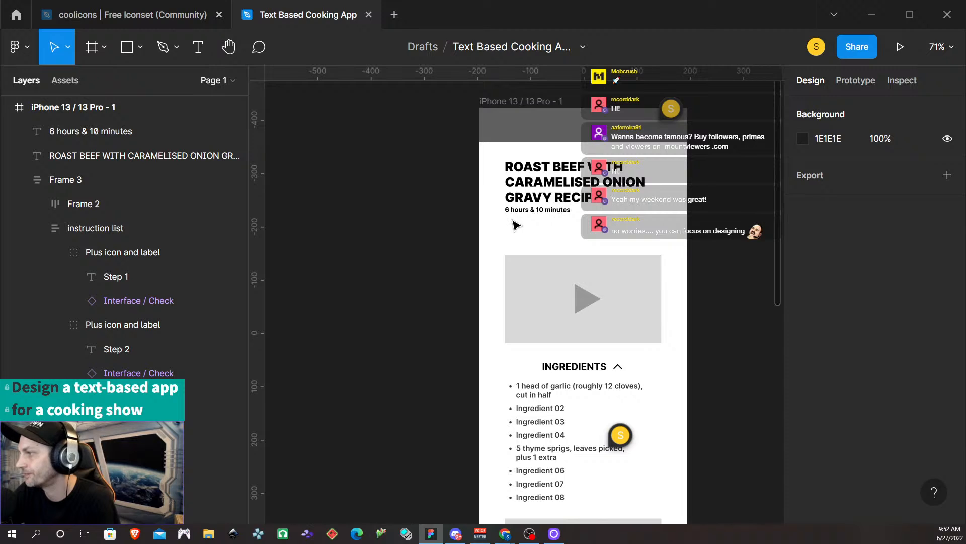
- Duplicate the "6 hours & 10 minutes" text directly below itself and change the copy to read "Serves 6-8"
{"action": "scroll", "coordinate": [519, 222], "scroll_direction": "up", "scroll_amount": 5}
{"action": "left_click", "coordinate": [522, 206]}
{"action": "left_click_drag", "start_coordinate": [522, 207], "coordinate": [518, 218]}
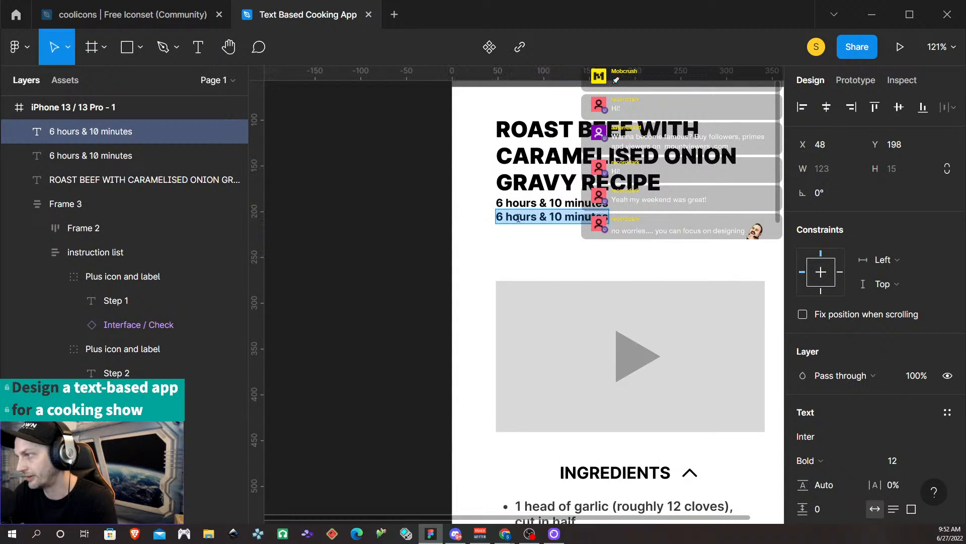
{"action": "type", "text": "Serves "}
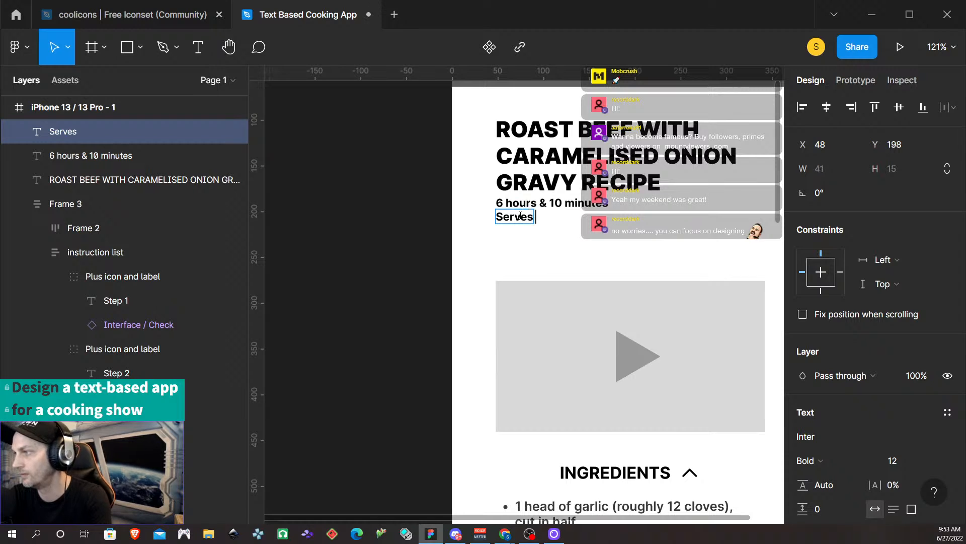
{"action": "type", "text": "6-"}
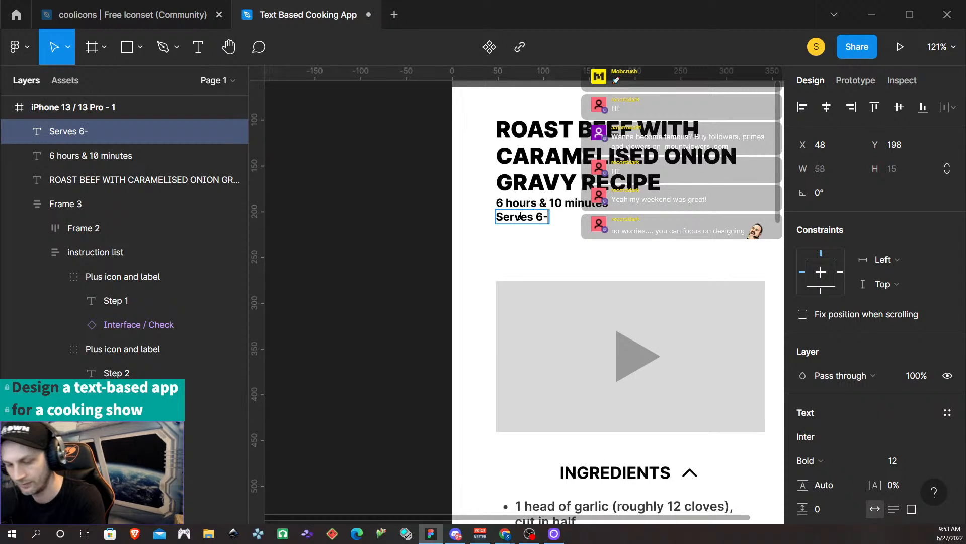
{"action": "type", "text": "8"}
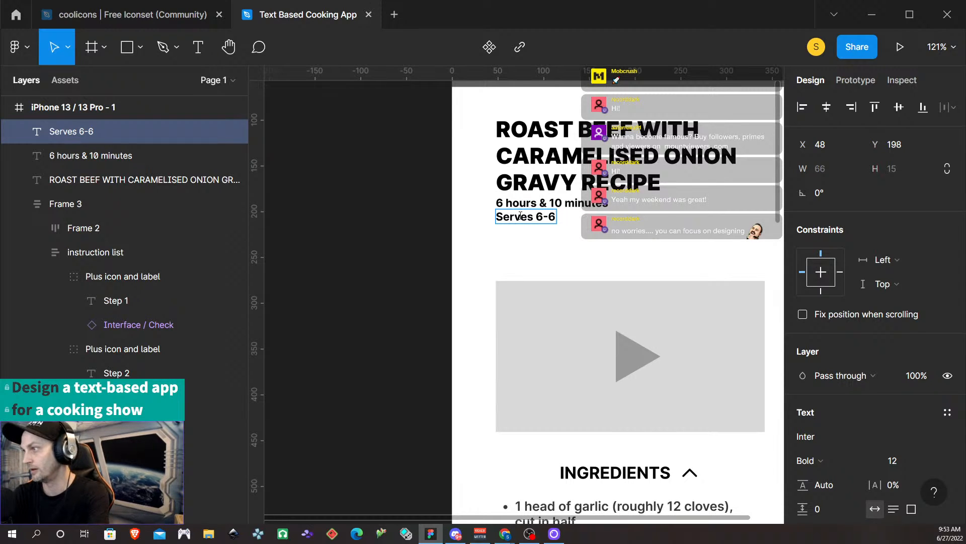
{"action": "key", "text": "Return"}
{"action": "key", "text": "BackSpace"}
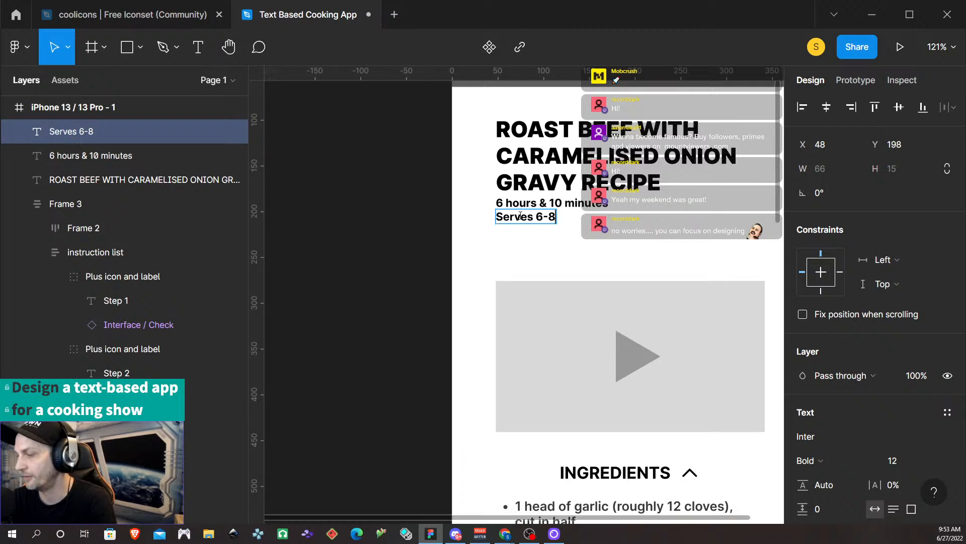
{"action": "key", "text": "Escape"}
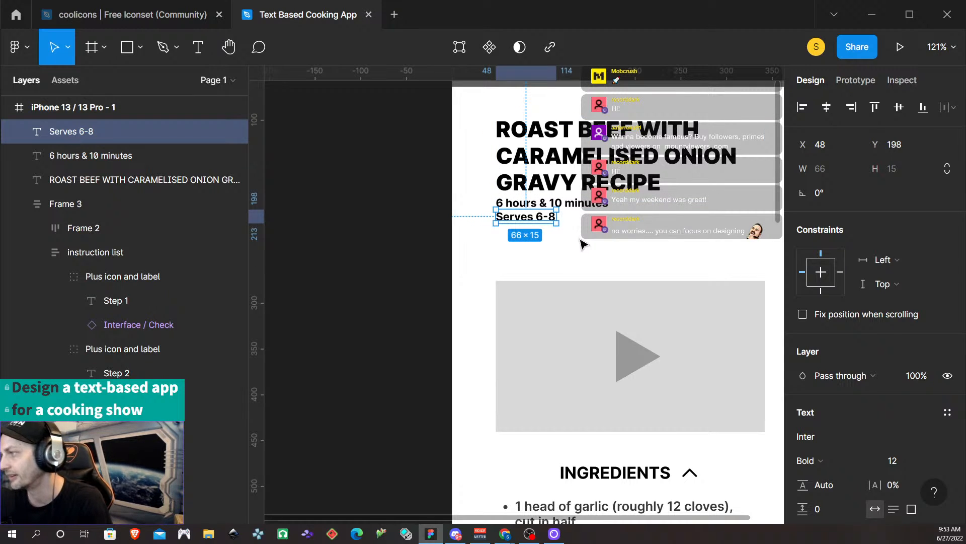
{"action": "left_click", "coordinate": [554, 240]}
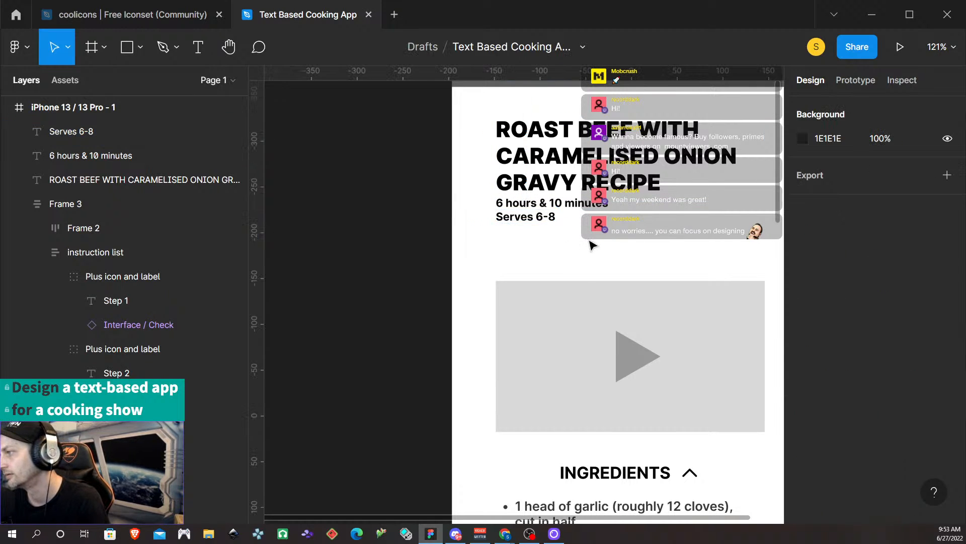
- Set the "Serves 6-8" text to Regular weight
{"action": "left_click", "coordinate": [522, 219]}
{"action": "scroll", "coordinate": [557, 246], "scroll_direction": "down", "scroll_amount": 1}
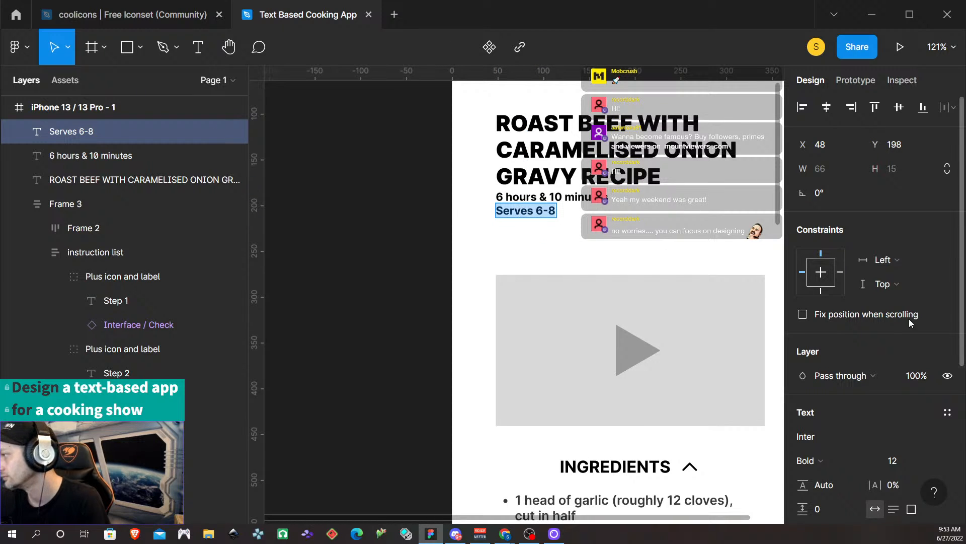
{"action": "scroll", "coordinate": [910, 319], "scroll_direction": "down", "scroll_amount": 3}
{"action": "left_click", "coordinate": [819, 309]}
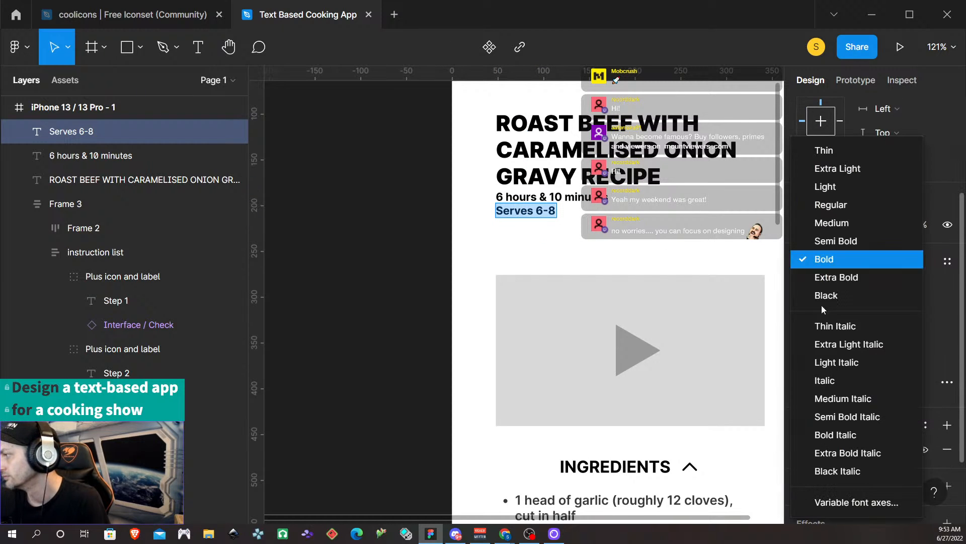
{"action": "left_click", "coordinate": [848, 205]}
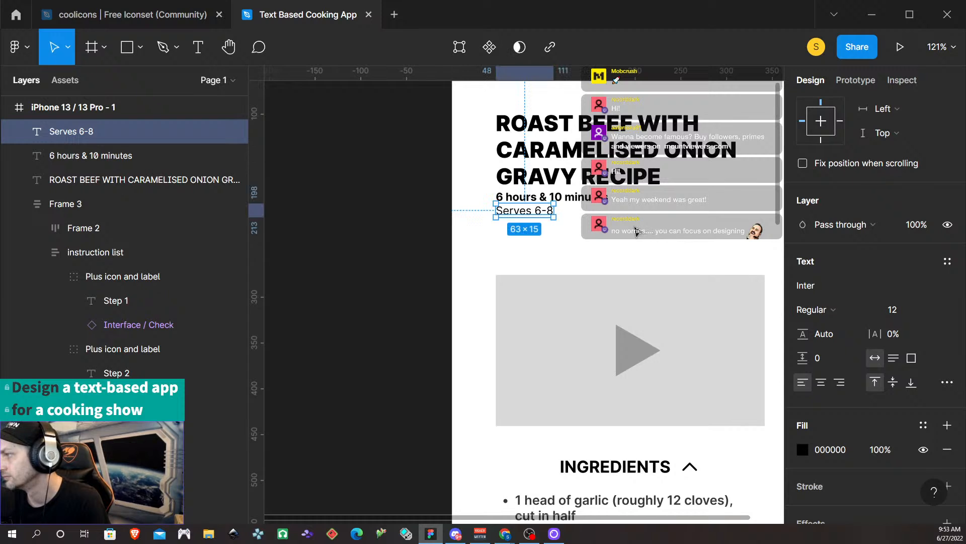
- Try Regular and Medium weights on the "6 hours & 10 minutes" text
{"action": "double_click", "coordinate": [539, 196]}
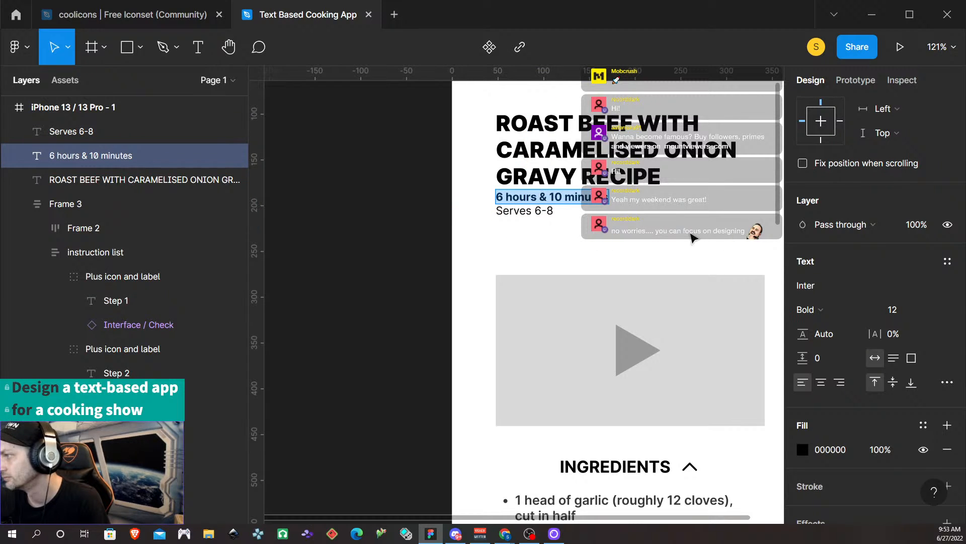
{"action": "left_click", "coordinate": [826, 309]}
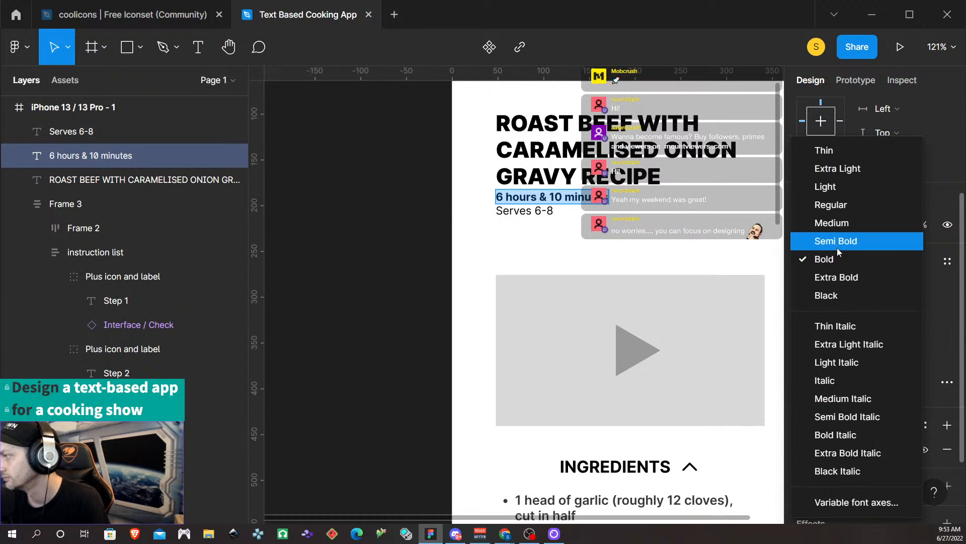
{"action": "left_click", "coordinate": [843, 207]}
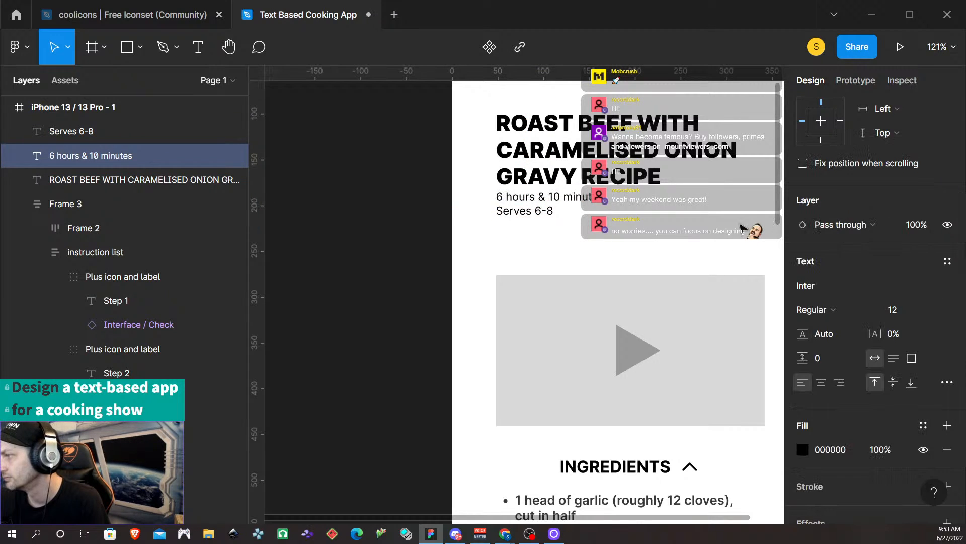
{"action": "triple_click", "coordinate": [584, 197]}
{"action": "left_click", "coordinate": [818, 309]}
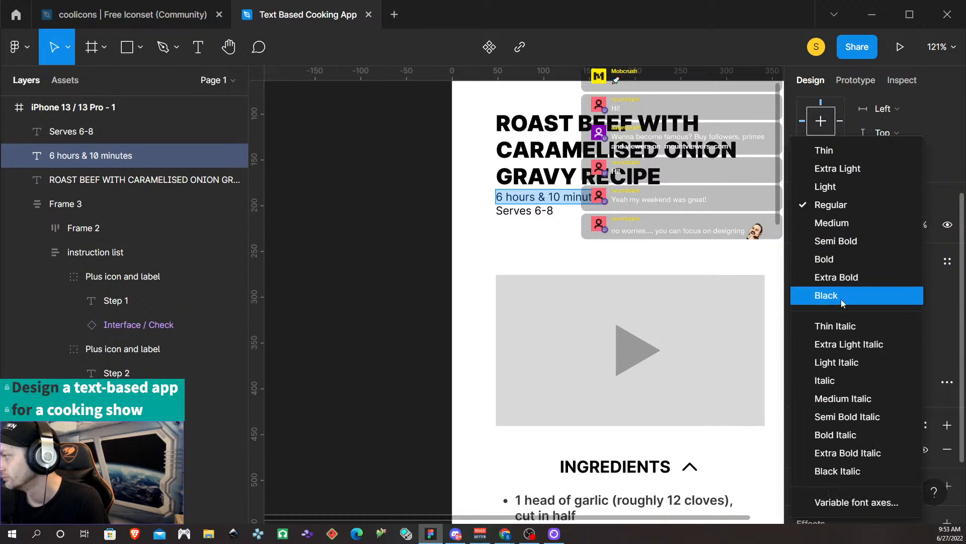
{"action": "left_click", "coordinate": [853, 227]}
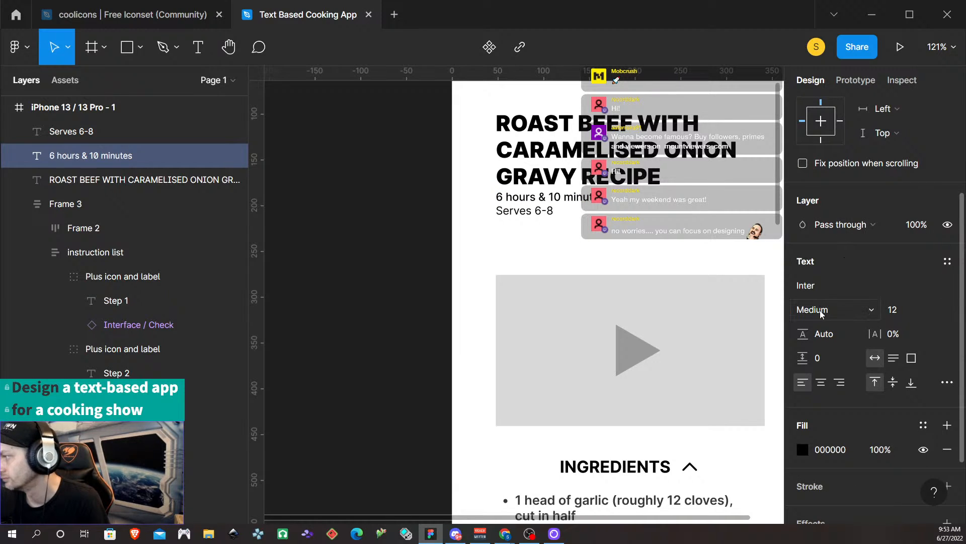
- Set the "6 hours & 10 minutes" text to Semi Bold weight
{"action": "left_click", "coordinate": [821, 311]}
{"action": "left_click", "coordinate": [842, 244]}
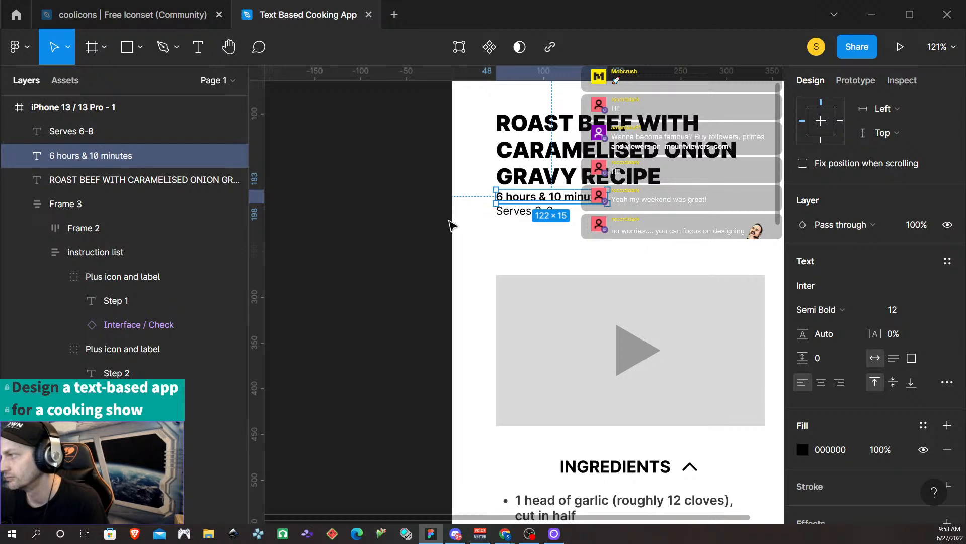
{"action": "left_click", "coordinate": [488, 243]}
{"action": "scroll", "coordinate": [488, 243], "scroll_direction": "down", "scroll_amount": 1}
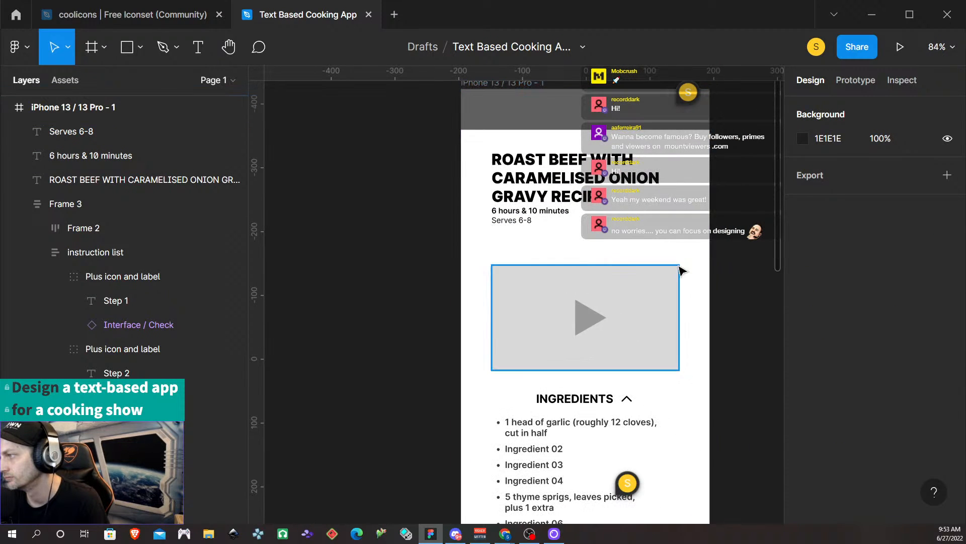
- Try Bold weight on the "6 hours & 10 minutes" text for comparison, and return it to Semi Bold
{"action": "scroll", "coordinate": [574, 234], "scroll_direction": "up", "scroll_amount": 5}
{"action": "left_click", "coordinate": [507, 182]}
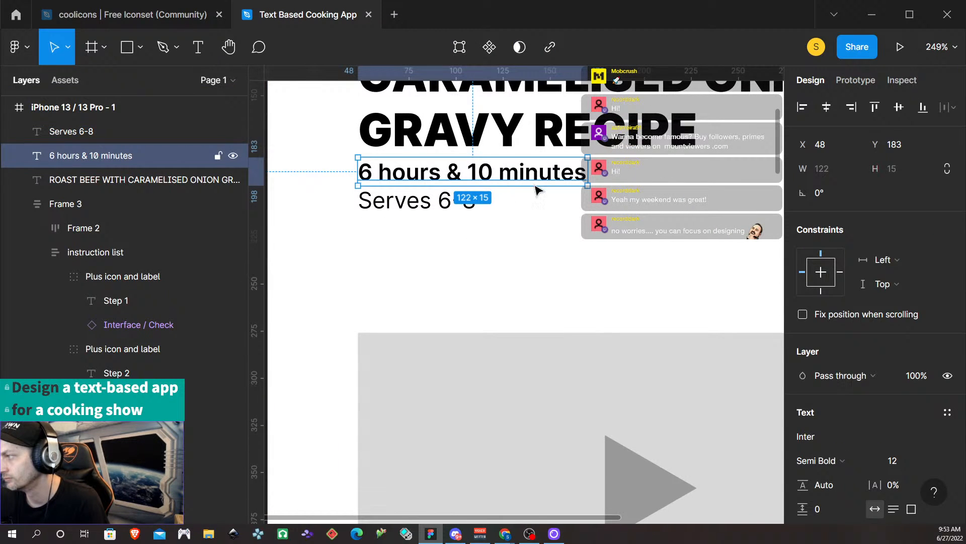
{"action": "left_click", "coordinate": [840, 458]}
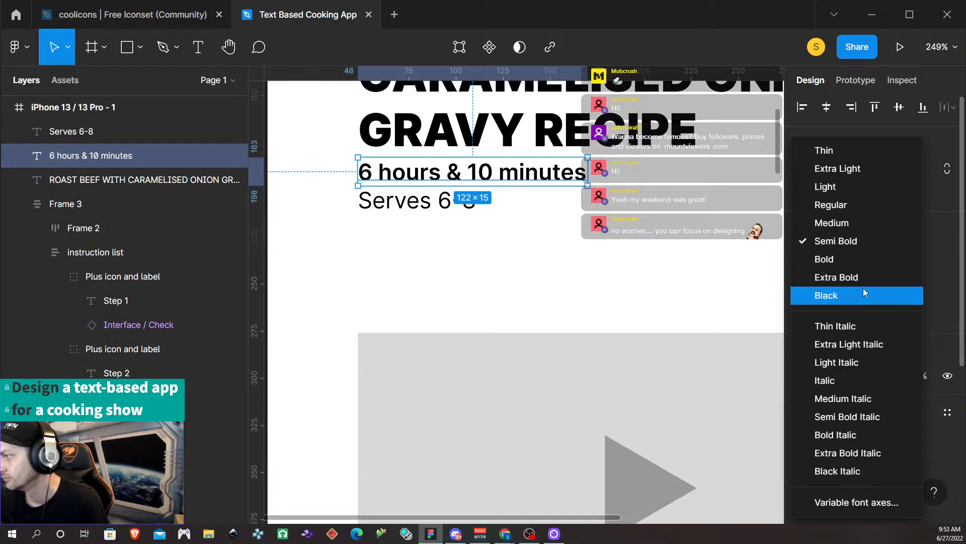
{"action": "left_click", "coordinate": [859, 264]}
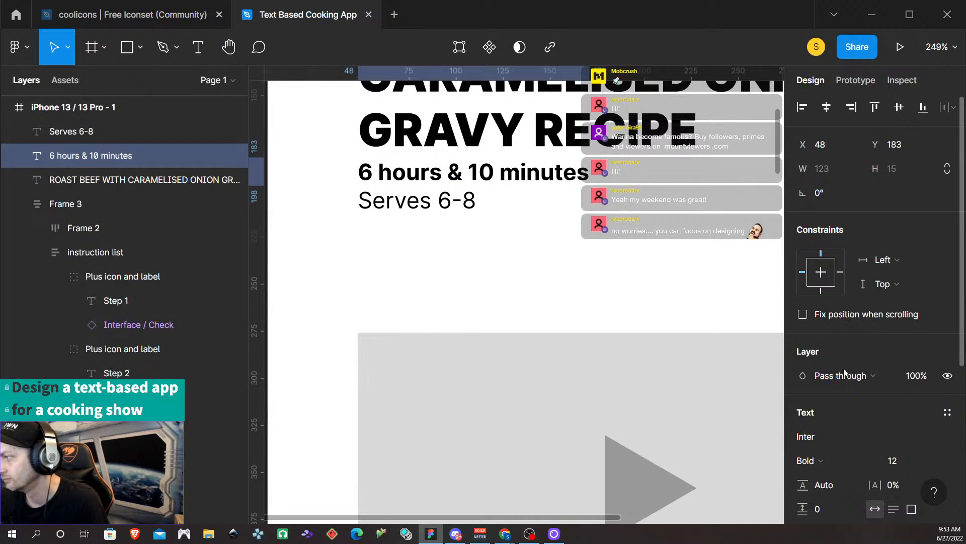
{"action": "left_click", "coordinate": [817, 461]}
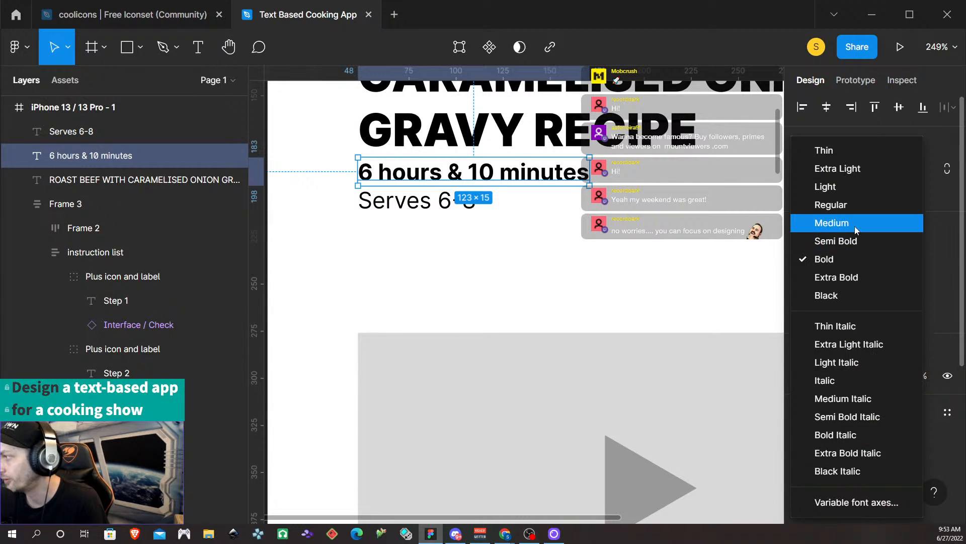
{"action": "left_click", "coordinate": [852, 245]}
{"action": "left_click", "coordinate": [424, 213]}
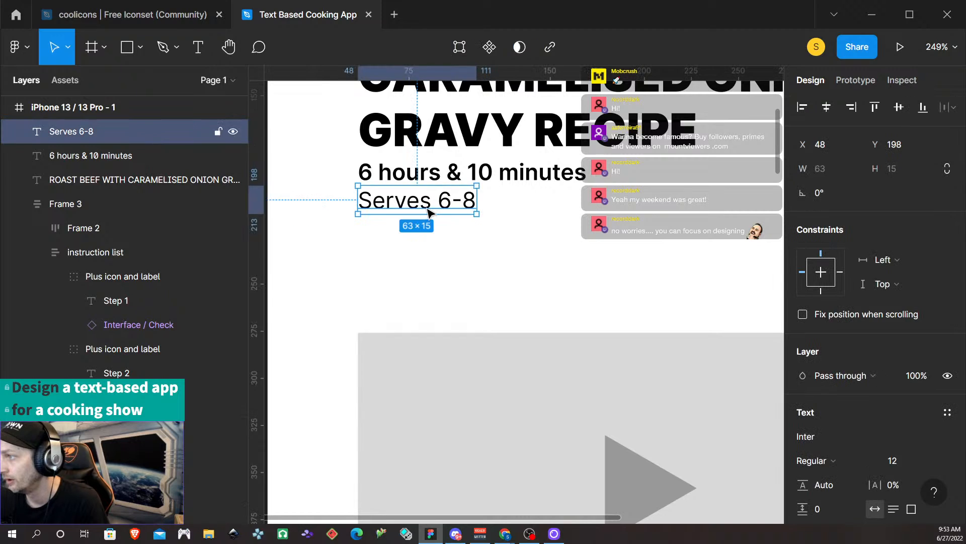
- Try font size 8 on the "Serves 6-8" text and check it against the rest of the screen
{"action": "key", "text": "Return"}
{"action": "left_click", "coordinate": [909, 463]}
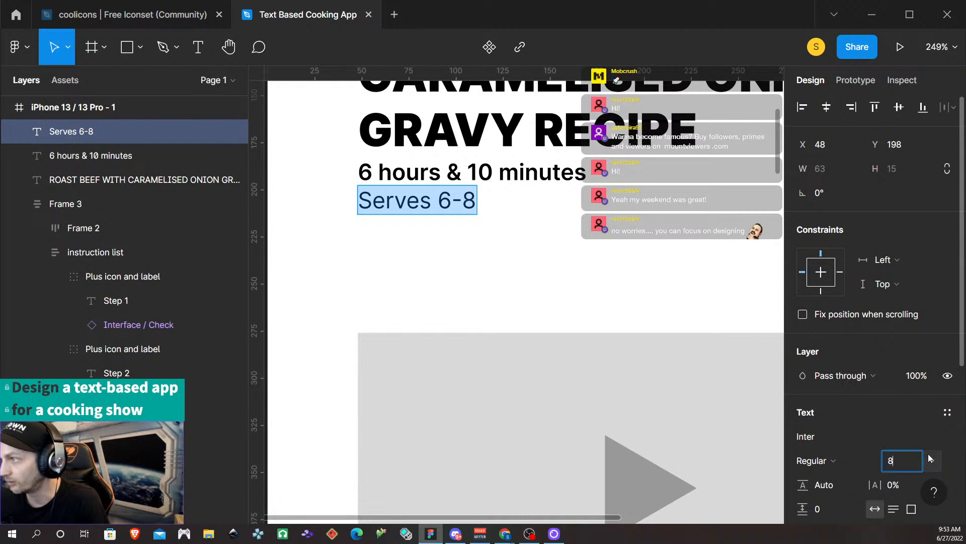
{"action": "key", "text": "Return"}
{"action": "key", "text": "Escape"}
{"action": "scroll", "coordinate": [488, 222], "scroll_direction": "down", "scroll_amount": 5}
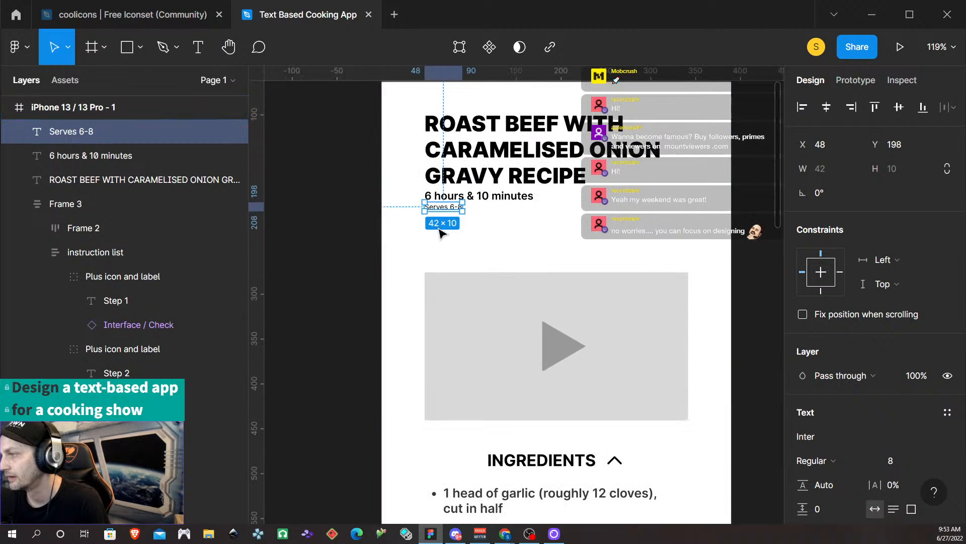
{"action": "left_click", "coordinate": [464, 265]}
{"action": "scroll", "coordinate": [463, 268], "scroll_direction": "down", "scroll_amount": 3}
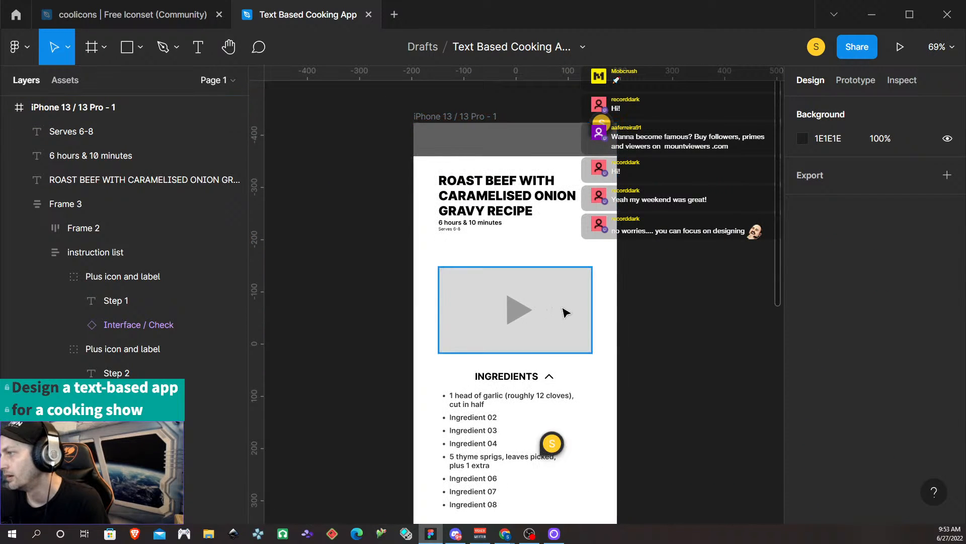
{"action": "scroll", "coordinate": [565, 314], "scroll_direction": "right", "scroll_amount": 2}
{"action": "scroll", "coordinate": [423, 290], "scroll_direction": "up", "scroll_amount": 4}
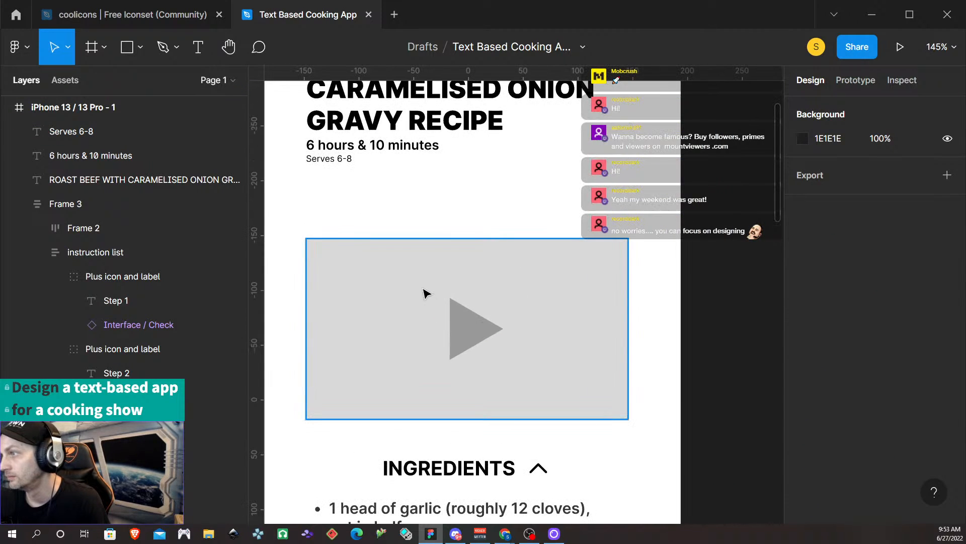
- Set the font size of the "Serves 6-8" text to 10
{"action": "left_click", "coordinate": [342, 160]}
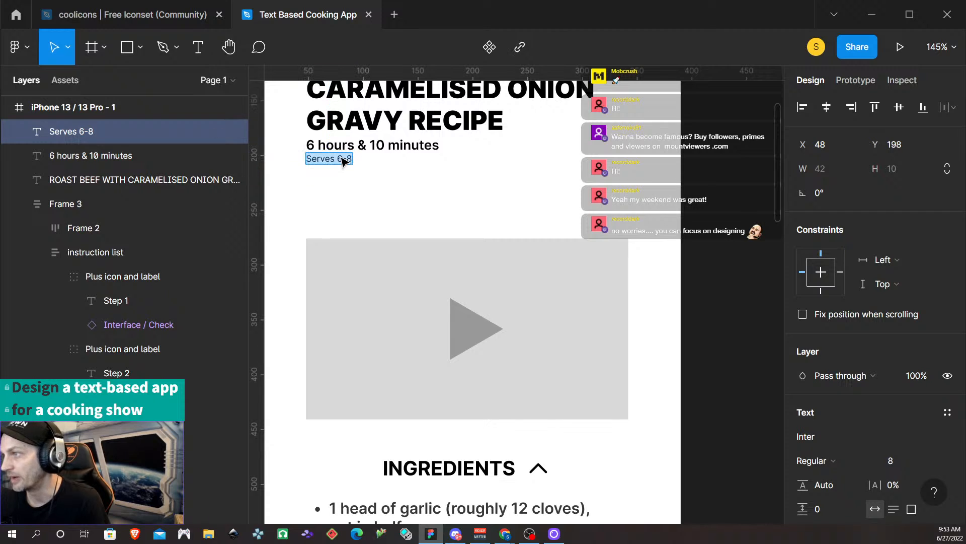
{"action": "type", "text": "10"}
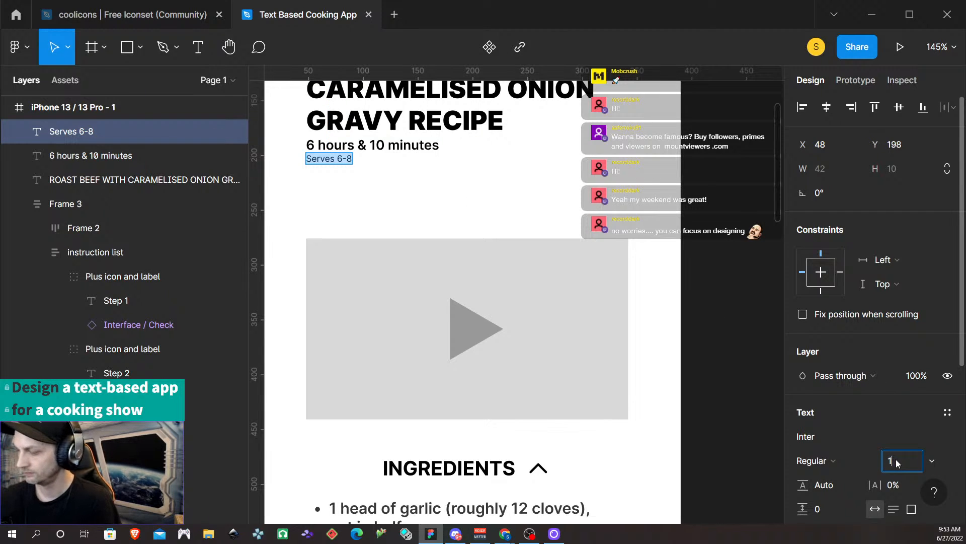
{"action": "key", "text": "Return"}
{"action": "scroll", "coordinate": [661, 235], "scroll_direction": "down", "scroll_amount": 3}
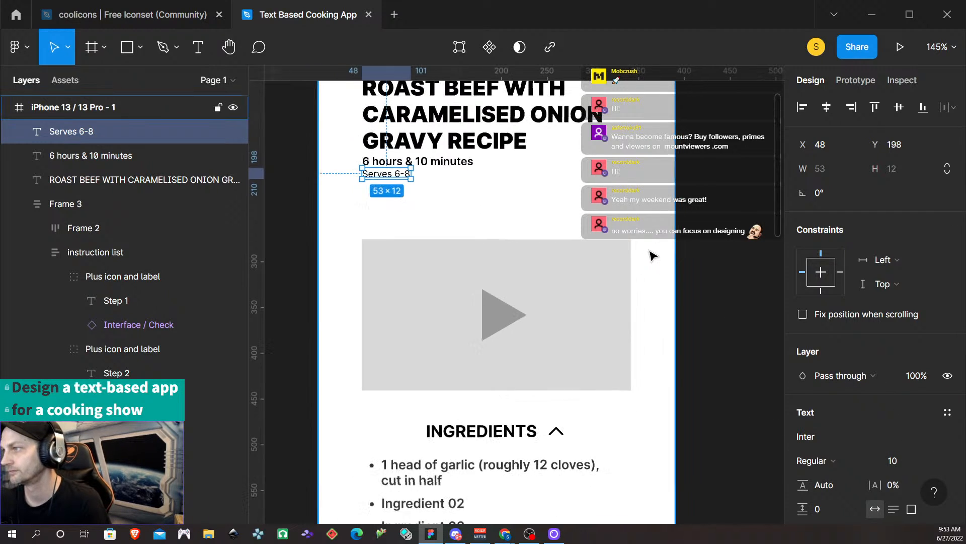
{"action": "left_click", "coordinate": [677, 229]}
{"action": "scroll", "coordinate": [518, 214], "scroll_direction": "down", "scroll_amount": 6}
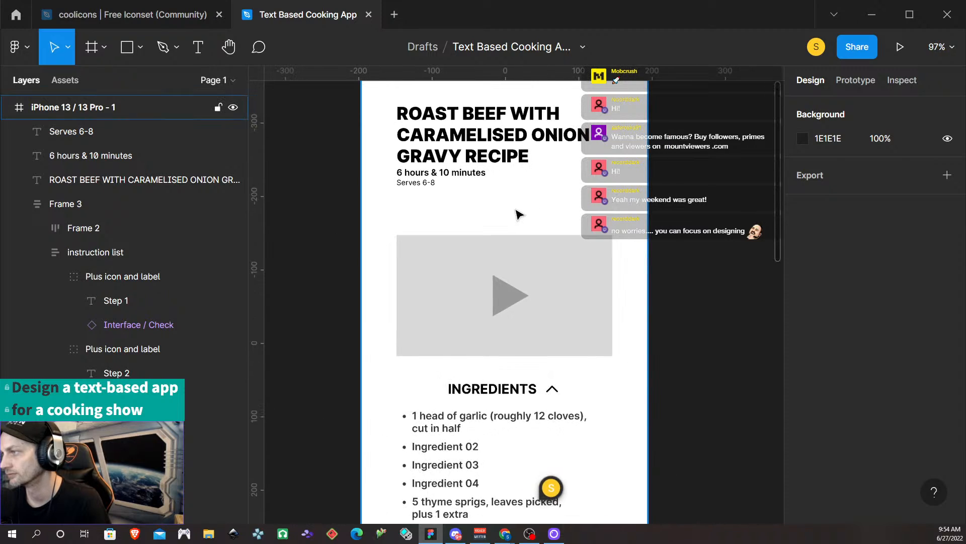
- Nudge the "Serves 6-8" text slightly down, away from the cook time text
{"action": "scroll", "coordinate": [480, 216], "scroll_direction": "up", "scroll_amount": 6}
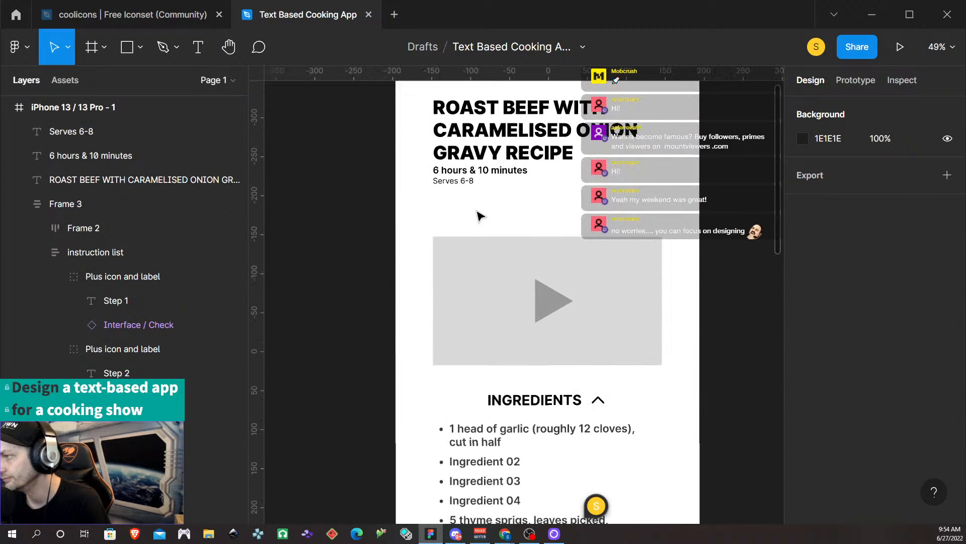
{"action": "left_click", "coordinate": [455, 169]}
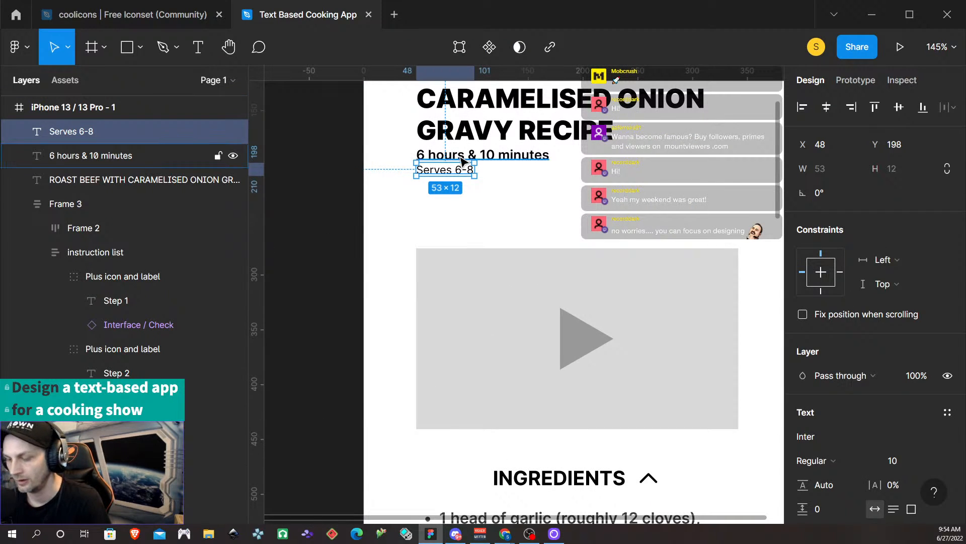
{"action": "key", "text": "Down"}
{"action": "key", "text": "Down"}
{"action": "key", "text": "Down"}
{"action": "key", "text": "Down"}
{"action": "key", "text": "Down"}
{"action": "key", "text": "Down"}
- Move the "6 hours & 10 minutes" text down to Y 187, keeping it left-aligned with the recipe title
{"action": "left_click", "coordinate": [462, 160]}
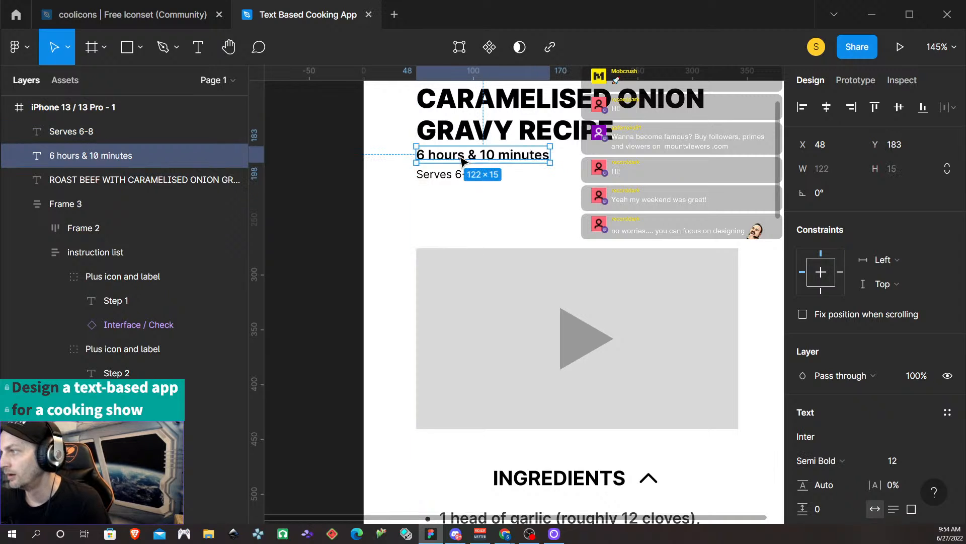
{"action": "left_click_drag", "start_coordinate": [471, 157], "coordinate": [472, 160]}
{"action": "left_click", "coordinate": [524, 188]}
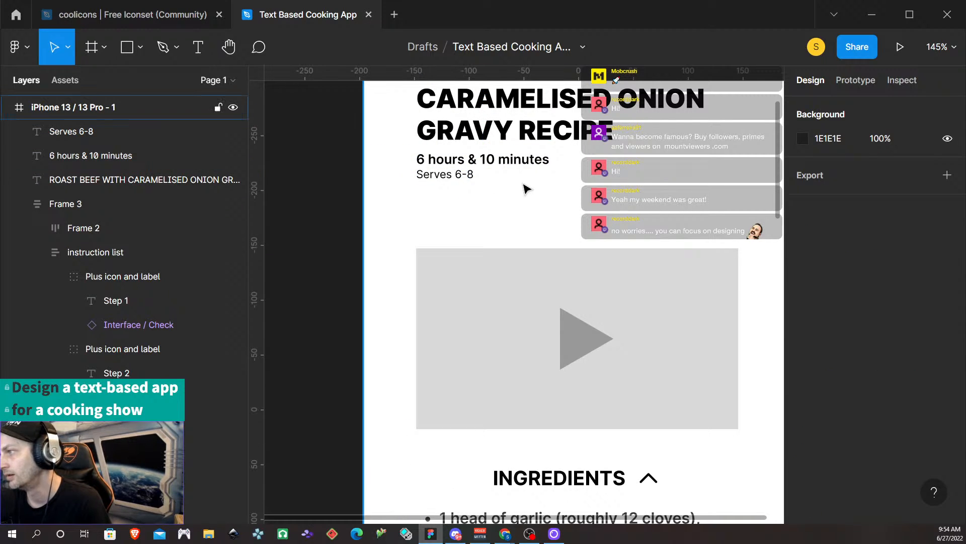
{"action": "scroll", "coordinate": [524, 189], "scroll_direction": "down", "scroll_amount": 3}
{"action": "scroll", "coordinate": [524, 187], "scroll_direction": "down", "scroll_amount": 3}
{"action": "scroll", "coordinate": [524, 188], "scroll_direction": "up", "scroll_amount": 8}
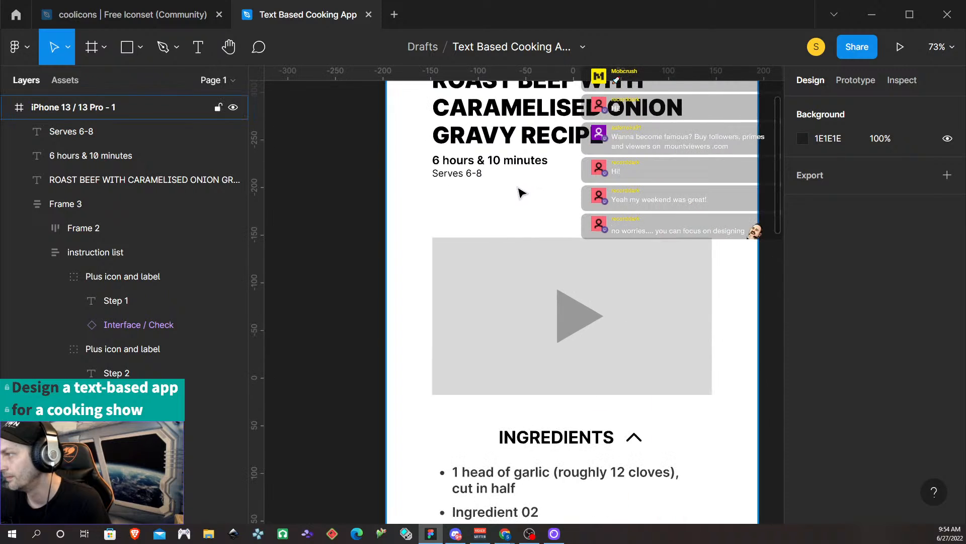
{"action": "scroll", "coordinate": [500, 189], "scroll_direction": "down", "scroll_amount": 2}
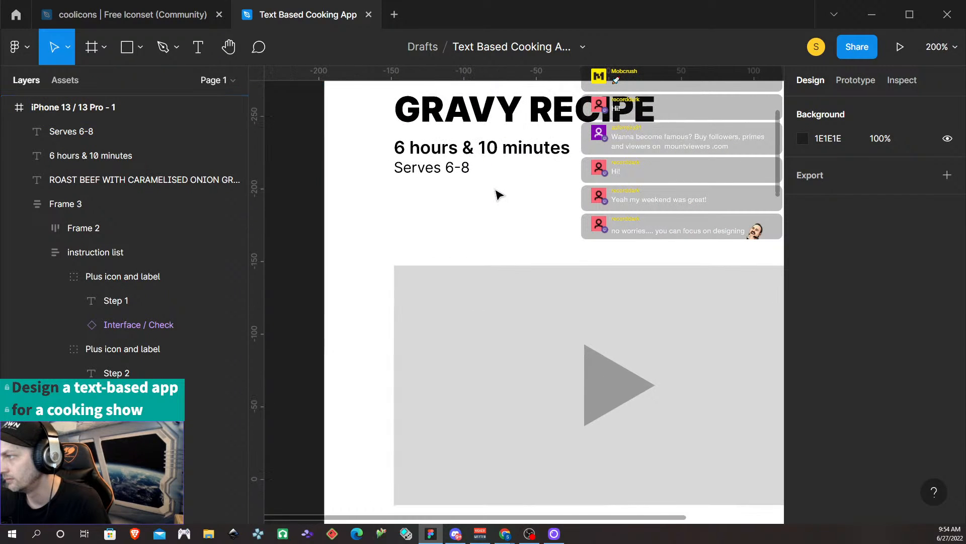
{"action": "scroll", "coordinate": [492, 196], "scroll_direction": "down", "scroll_amount": 5}
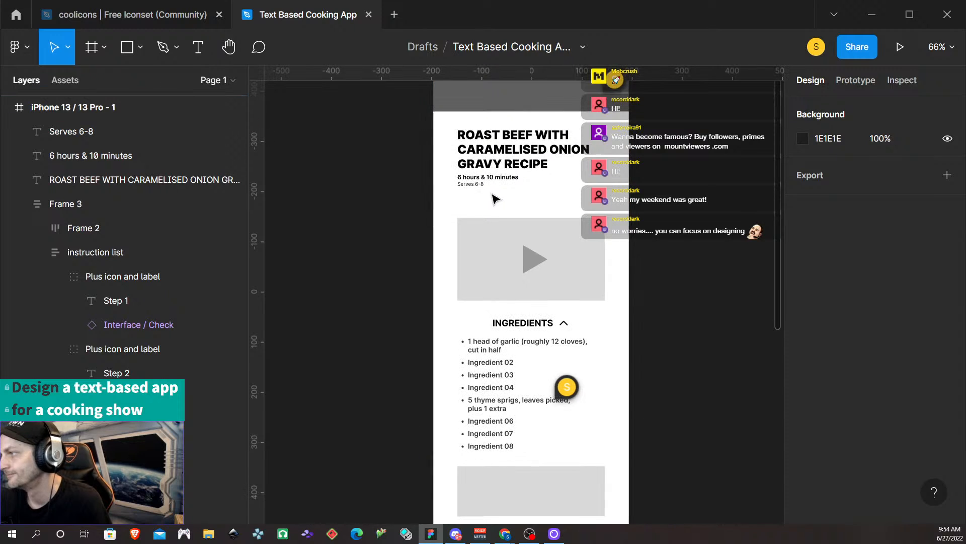
{"action": "scroll", "coordinate": [497, 200], "scroll_direction": "up", "scroll_amount": 2}
{"action": "scroll", "coordinate": [498, 201], "scroll_direction": "up", "scroll_amount": 8}
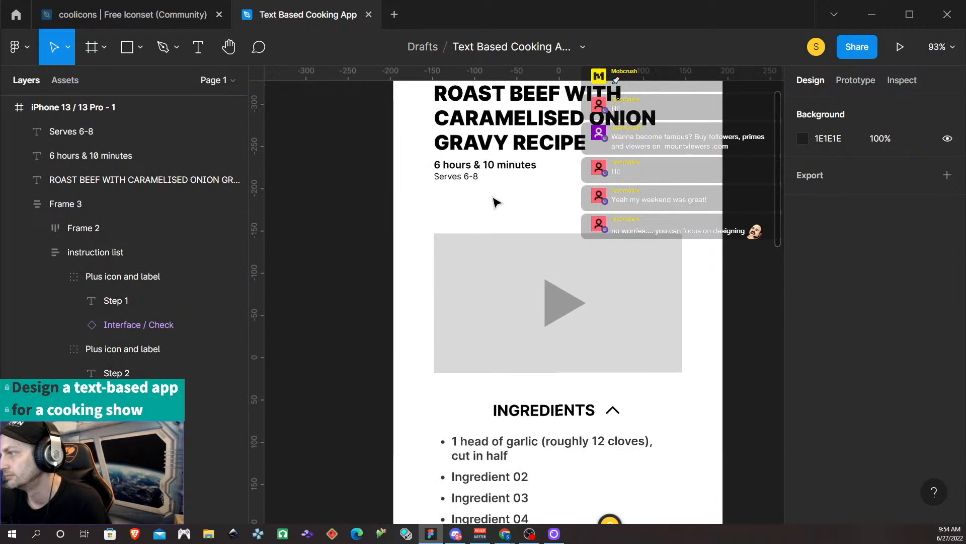
- Lower the "Serves 6-8" text so it sits 4 px below the cook time text
{"action": "scroll", "coordinate": [491, 207], "scroll_direction": "down", "scroll_amount": 1}
{"action": "left_click", "coordinate": [448, 167]}
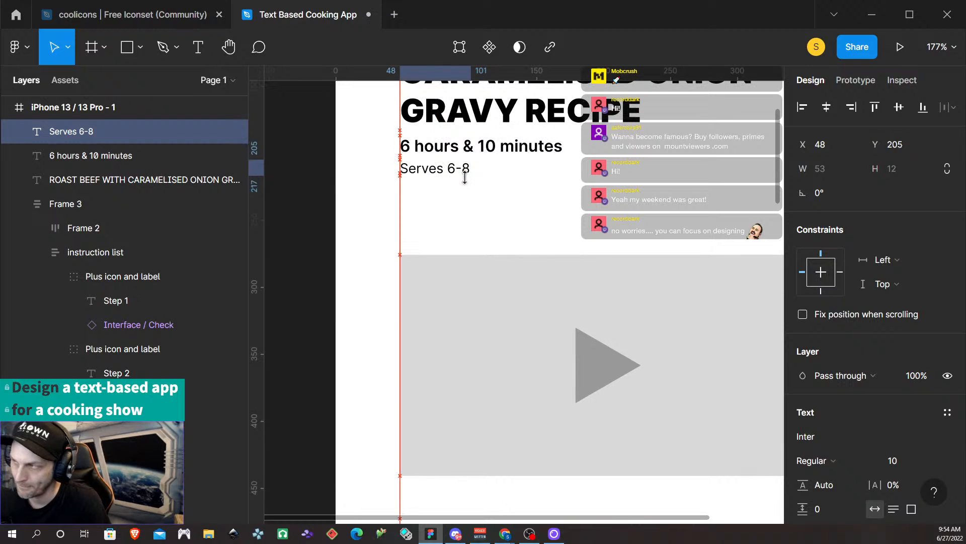
{"action": "left_click", "coordinate": [597, 233]}
{"action": "scroll", "coordinate": [604, 219], "scroll_direction": "down", "scroll_amount": 5}
{"action": "scroll", "coordinate": [608, 221], "scroll_direction": "down", "scroll_amount": 1}
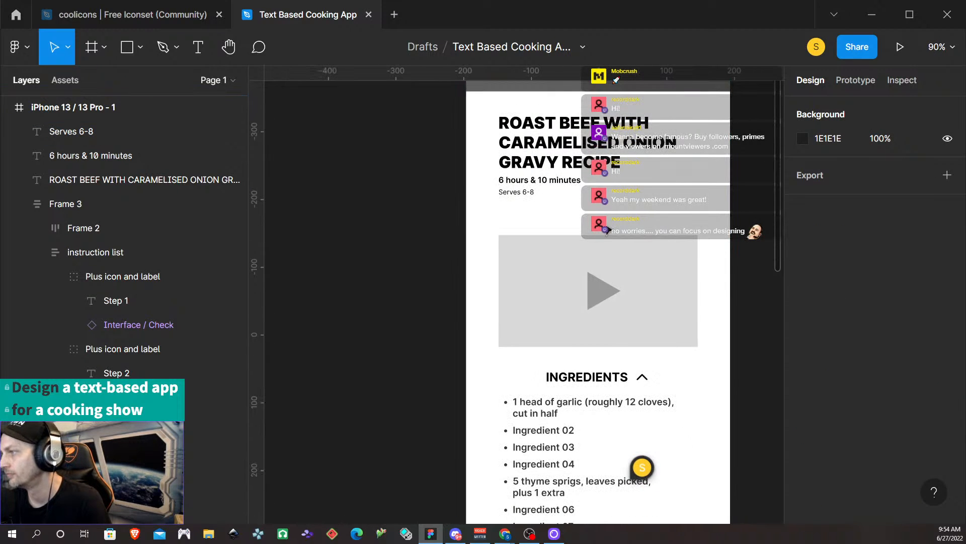
{"action": "scroll", "coordinate": [692, 209], "scroll_direction": "right", "scroll_amount": 4}
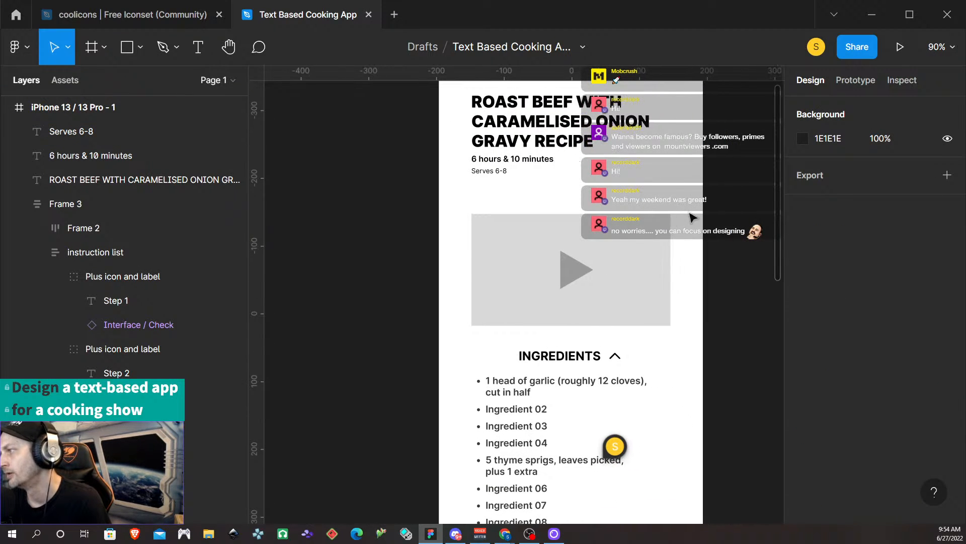
{"action": "scroll", "coordinate": [660, 214], "scroll_direction": "up", "scroll_amount": 1}
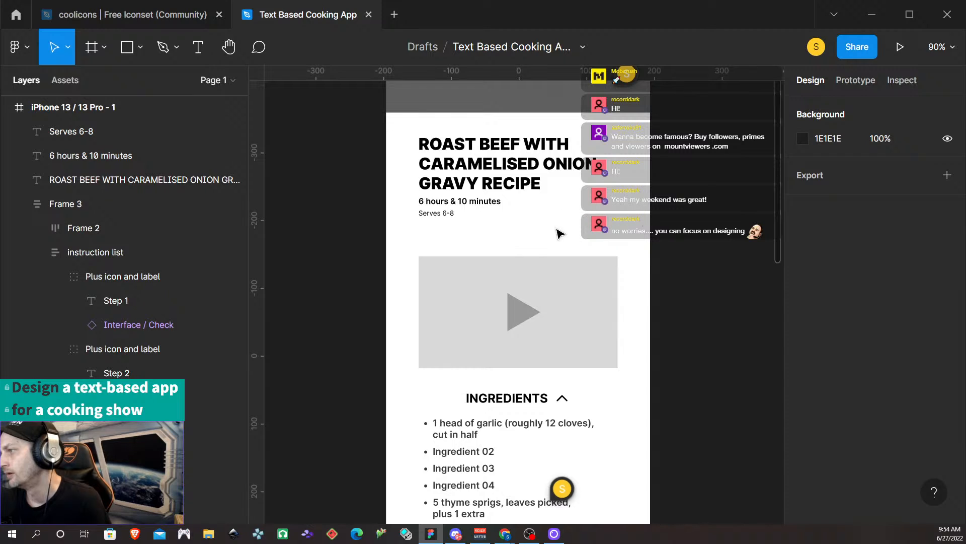
{"action": "scroll", "coordinate": [648, 244], "scroll_direction": "down", "scroll_amount": 1}
{"action": "scroll", "coordinate": [649, 247], "scroll_direction": "right", "scroll_amount": 2}
{"action": "scroll", "coordinate": [650, 247], "scroll_direction": "right", "scroll_amount": 1}
- Move the cook time and servings texts down together to 12 px below the recipe title and measure the gap
{"action": "left_click", "coordinate": [403, 184]}
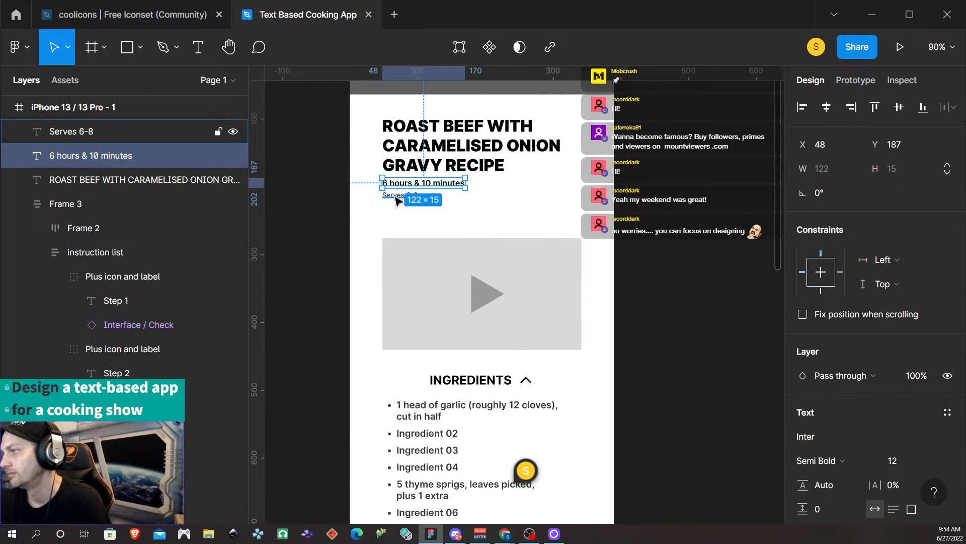
{"action": "left_click", "coordinate": [397, 196], "text": "shift"}
{"action": "left_click_drag", "start_coordinate": [397, 199], "coordinate": [398, 200]}
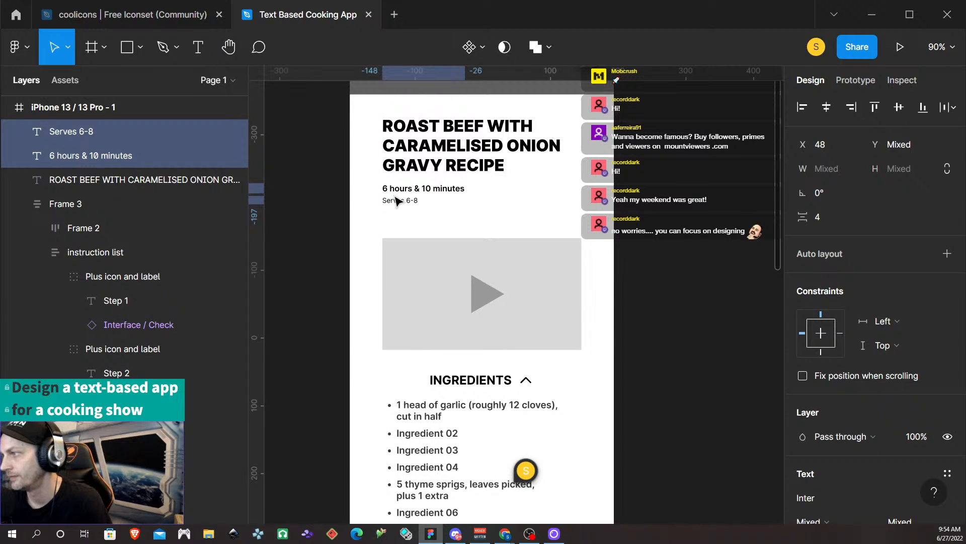
{"action": "key", "text": "alt"}
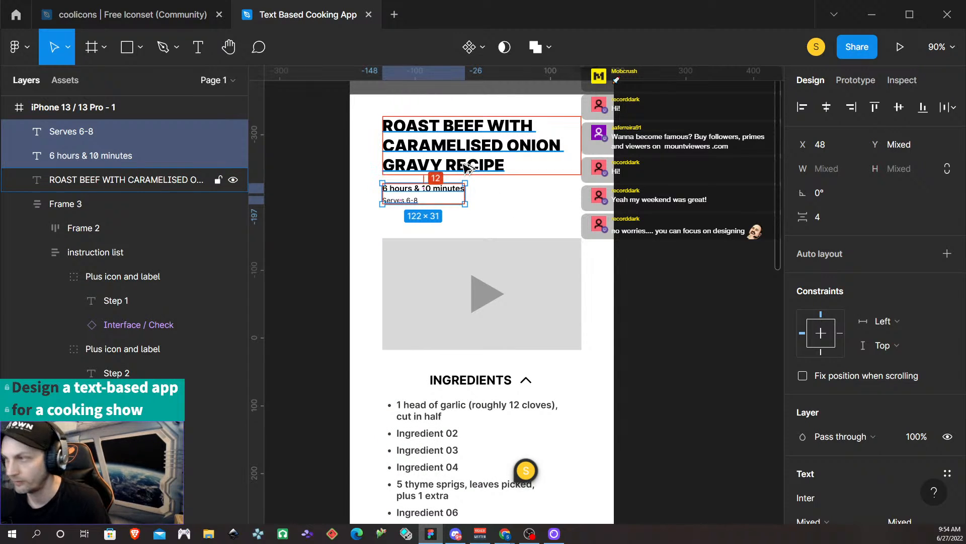
- Try moving the cook time and servings texts up 4 px, closer to the recipe title
{"action": "key", "text": "Up"}
{"action": "key", "text": "Up"}
{"action": "key", "text": "Up"}
{"action": "key", "text": "Up"}
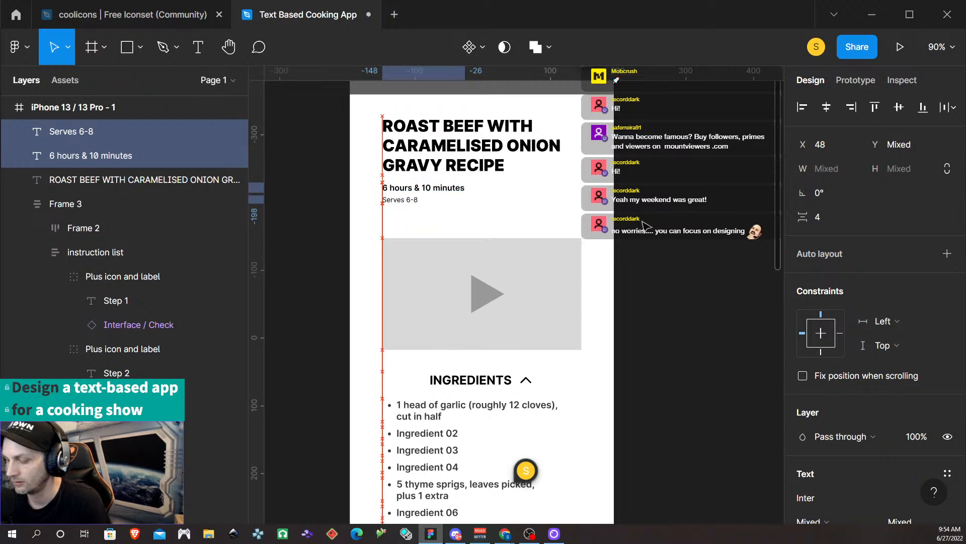
{"action": "left_click", "coordinate": [646, 223]}
{"action": "scroll", "coordinate": [641, 242], "scroll_direction": "down", "scroll_amount": 4}
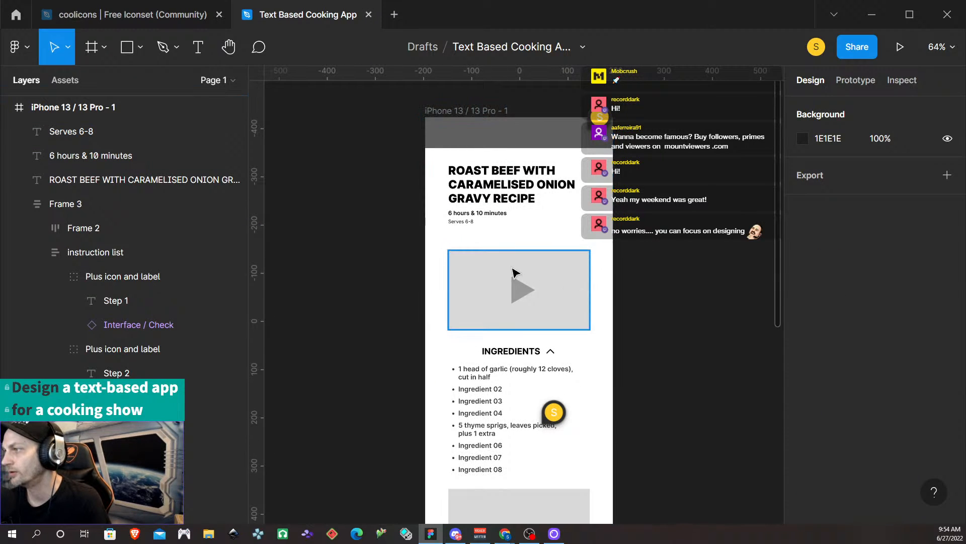
- Move the cook time and servings texts down together so the cook time sits at Y 195
{"action": "scroll", "coordinate": [499, 274], "scroll_direction": "up", "scroll_amount": 5}
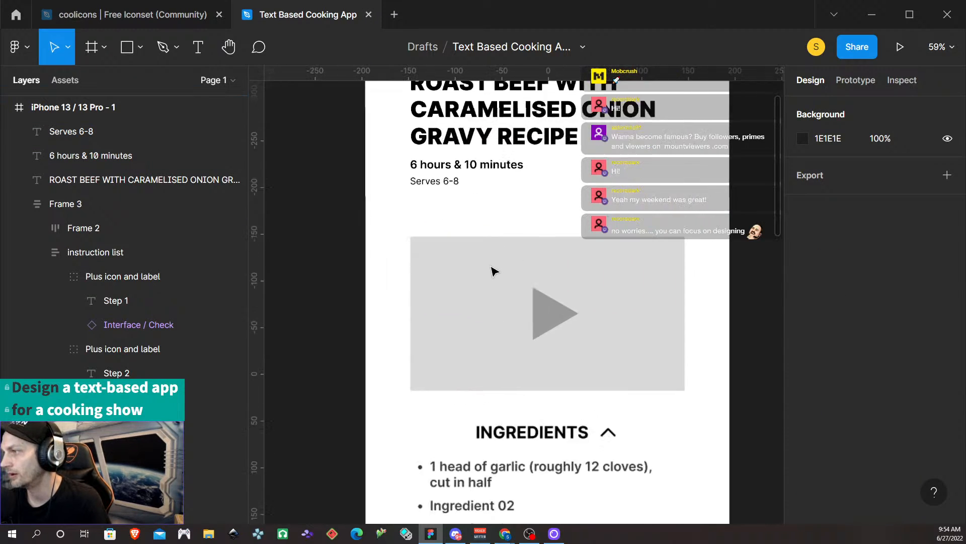
{"action": "left_click", "coordinate": [442, 172]}
{"action": "left_click", "coordinate": [433, 182], "text": "shift"}
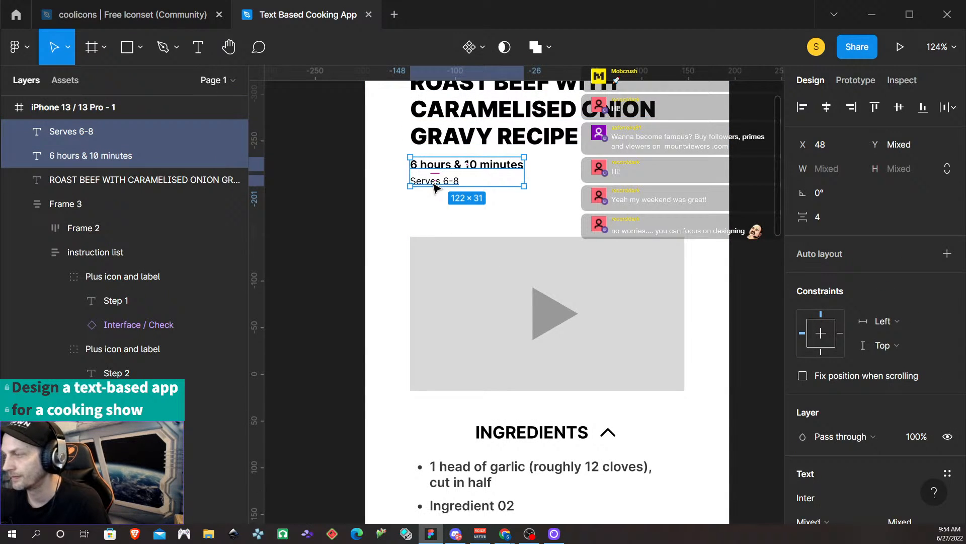
{"action": "left_click_drag", "start_coordinate": [434, 186], "coordinate": [434, 190]}
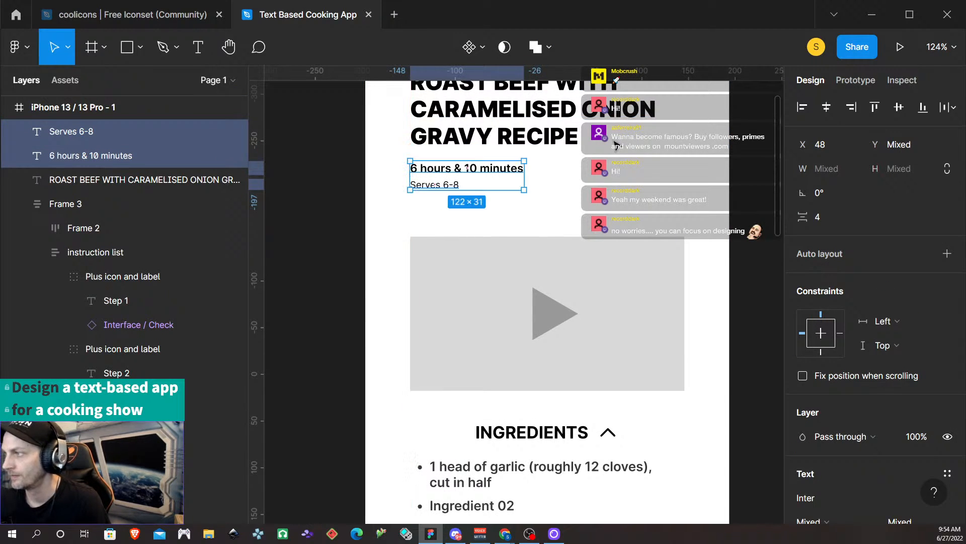
{"action": "left_click", "coordinate": [641, 183]}
{"action": "scroll", "coordinate": [640, 183], "scroll_direction": "down", "scroll_amount": 5}
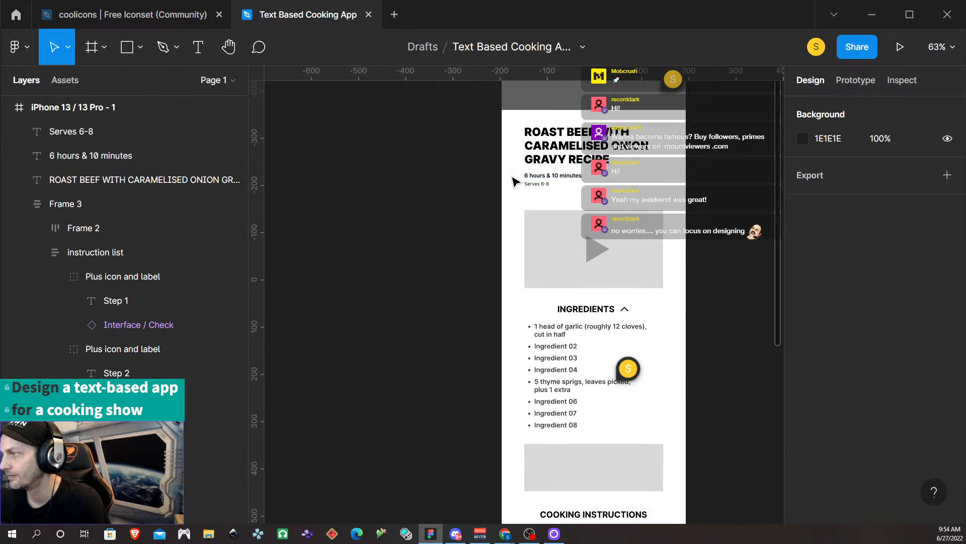
- Nudge the cook time and servings texts down together by another 4 px, widening the gap below the recipe title
{"action": "left_click", "coordinate": [538, 177]}
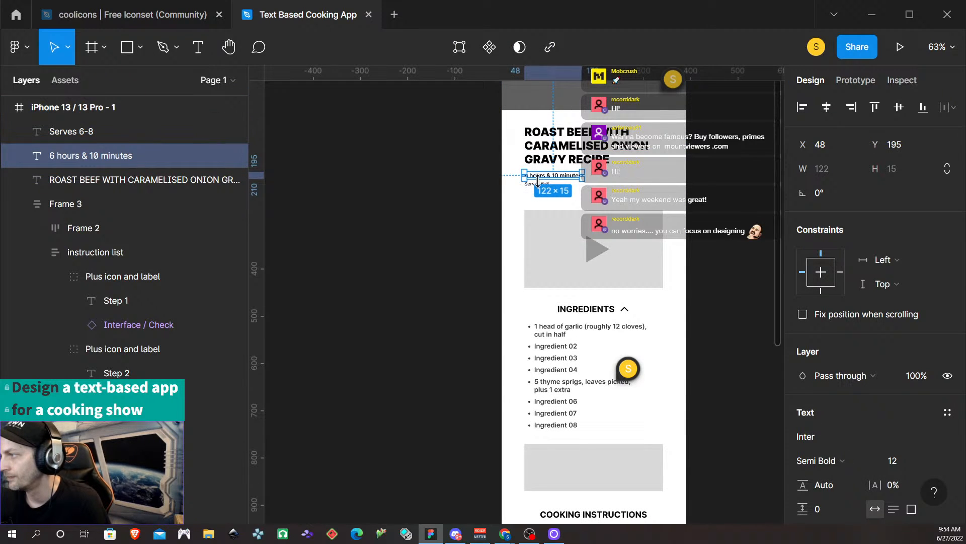
{"action": "scroll", "coordinate": [521, 187], "scroll_direction": "up", "scroll_amount": 5}
{"action": "left_click", "coordinate": [549, 184], "text": "shift"}
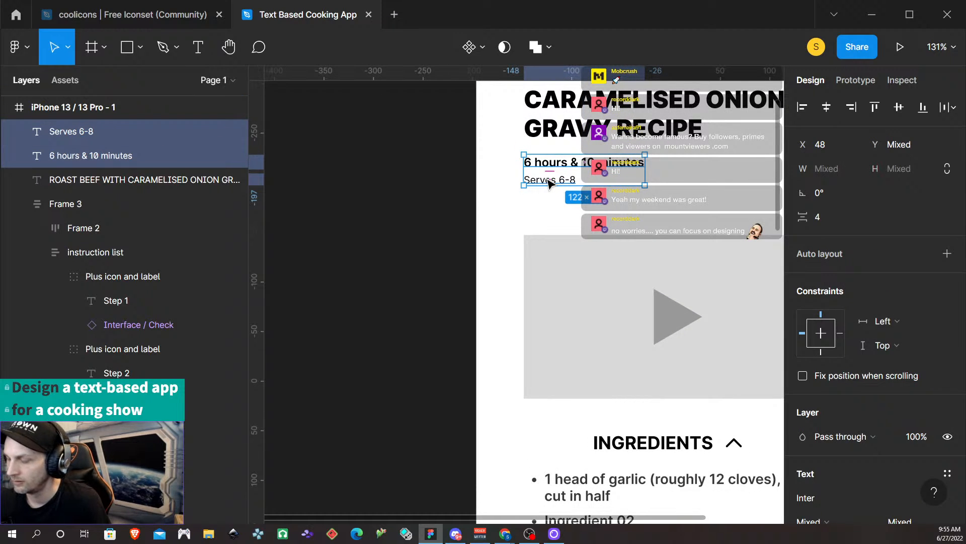
{"action": "key", "text": "Down"}
{"action": "key", "text": "Down"}
{"action": "key", "text": "Down"}
{"action": "key", "text": "Down"}
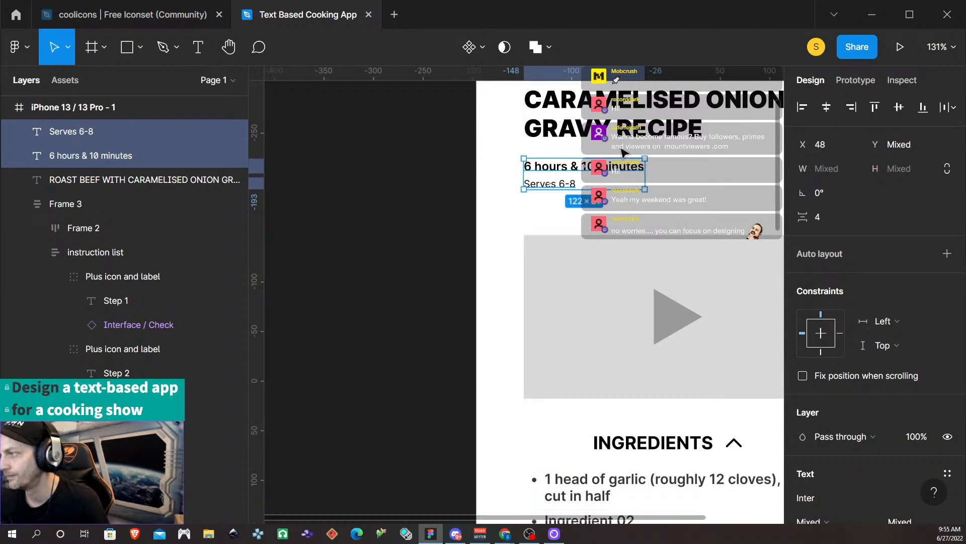
{"action": "left_click", "coordinate": [514, 246]}
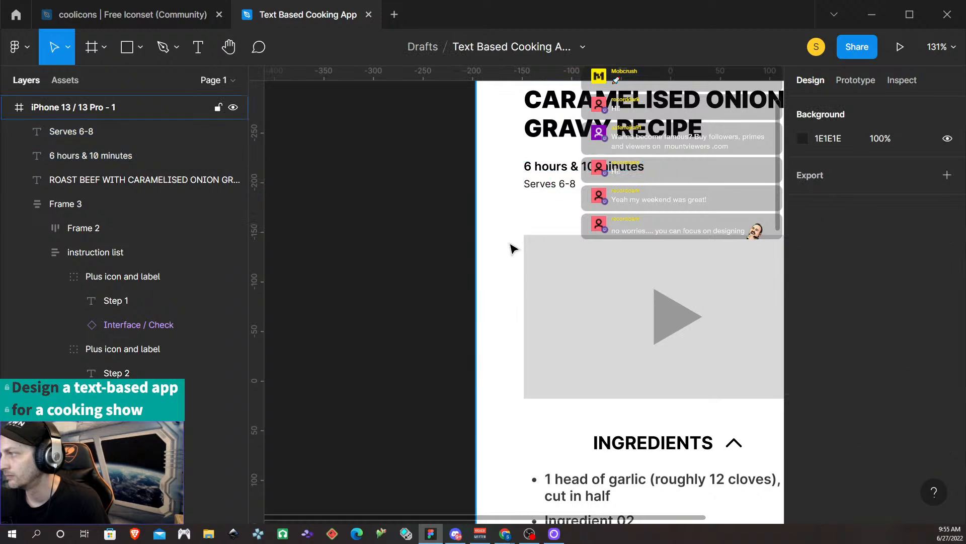
{"action": "scroll", "coordinate": [513, 247], "scroll_direction": "down", "scroll_amount": 5}
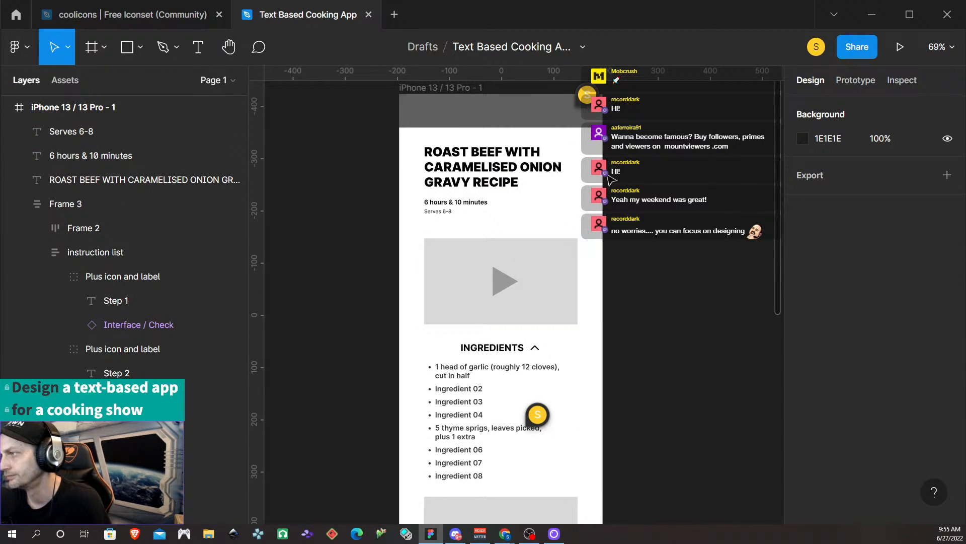
{"action": "scroll", "coordinate": [604, 201], "scroll_direction": "right", "scroll_amount": 3}
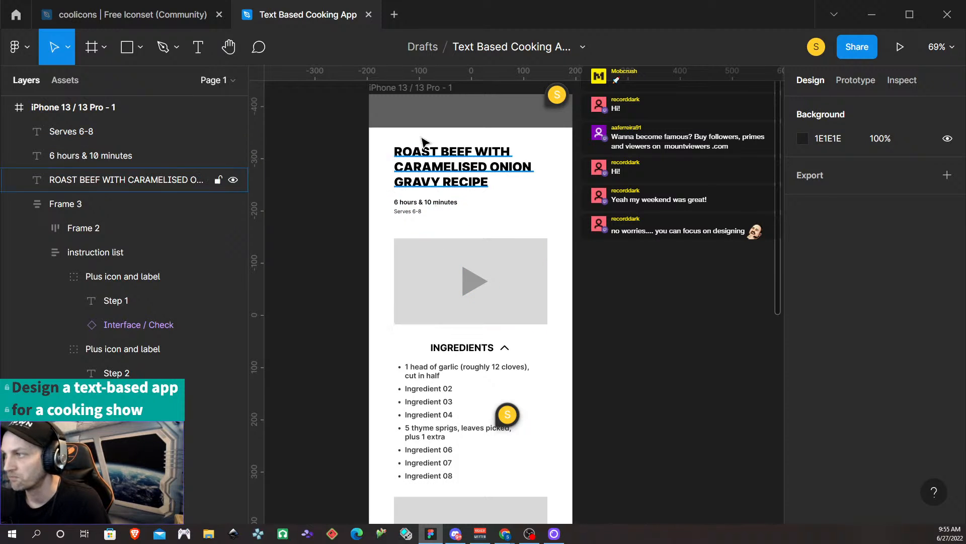
- Move the video placeholder, play icon, ingredients, grey rectangle and cooking instructions up together by 30 px, closer to the servings text
{"action": "left_click", "coordinate": [437, 263]}
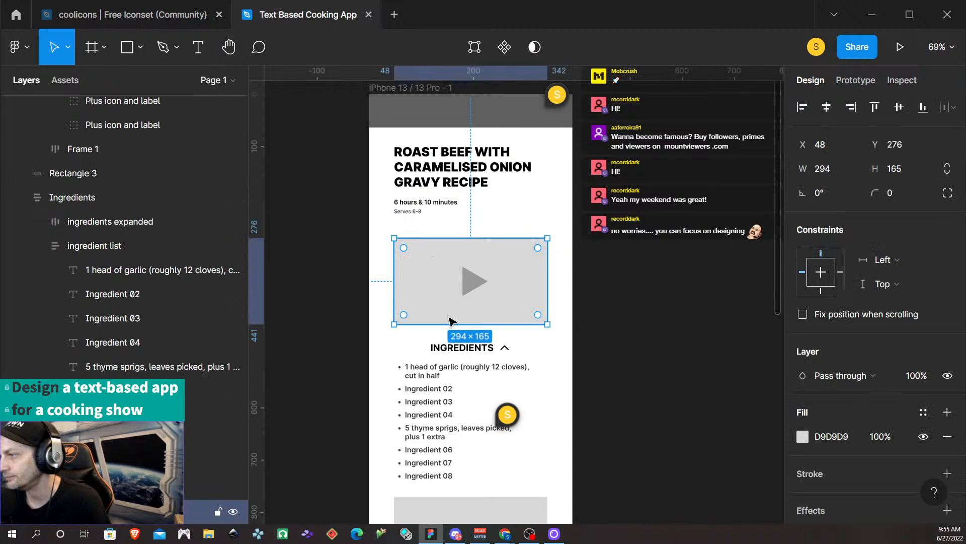
{"action": "left_click", "coordinate": [442, 345], "text": "shift"}
{"action": "scroll", "coordinate": [431, 322], "scroll_direction": "right", "scroll_amount": 2}
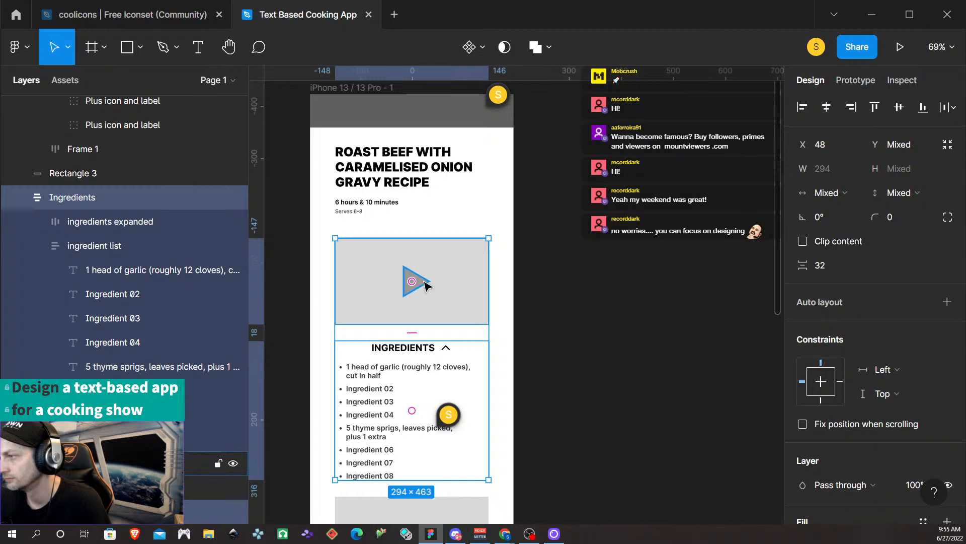
{"action": "left_click", "coordinate": [425, 285], "text": "shift"}
{"action": "scroll", "coordinate": [418, 318], "scroll_direction": "right", "scroll_amount": 1}
{"action": "scroll", "coordinate": [343, 343], "scroll_direction": "left", "scroll_amount": 1}
{"action": "scroll", "coordinate": [380, 350], "scroll_direction": "down", "scroll_amount": 3}
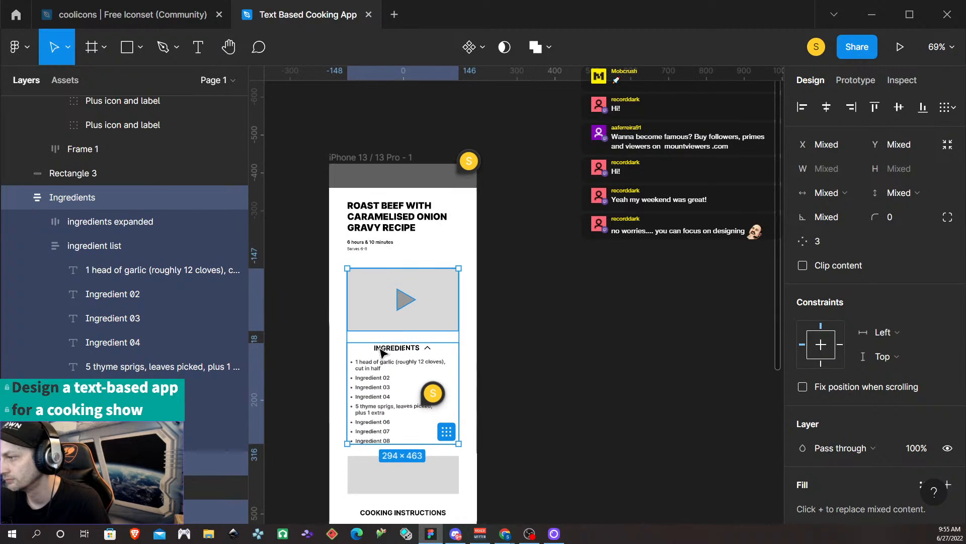
{"action": "scroll", "coordinate": [384, 347], "scroll_direction": "down", "scroll_amount": 4}
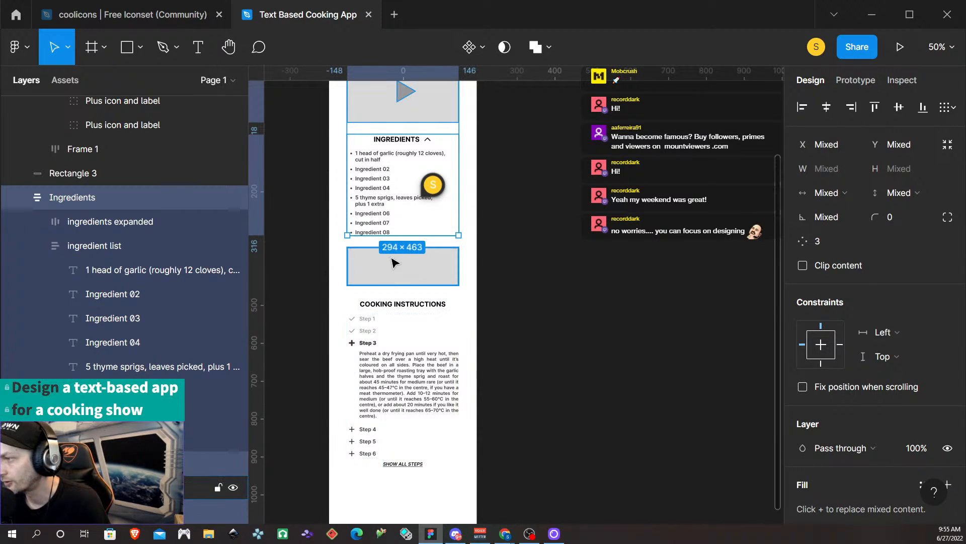
{"action": "left_click", "coordinate": [385, 373], "text": "shift"}
{"action": "scroll", "coordinate": [372, 402], "scroll_direction": "up", "scroll_amount": 4}
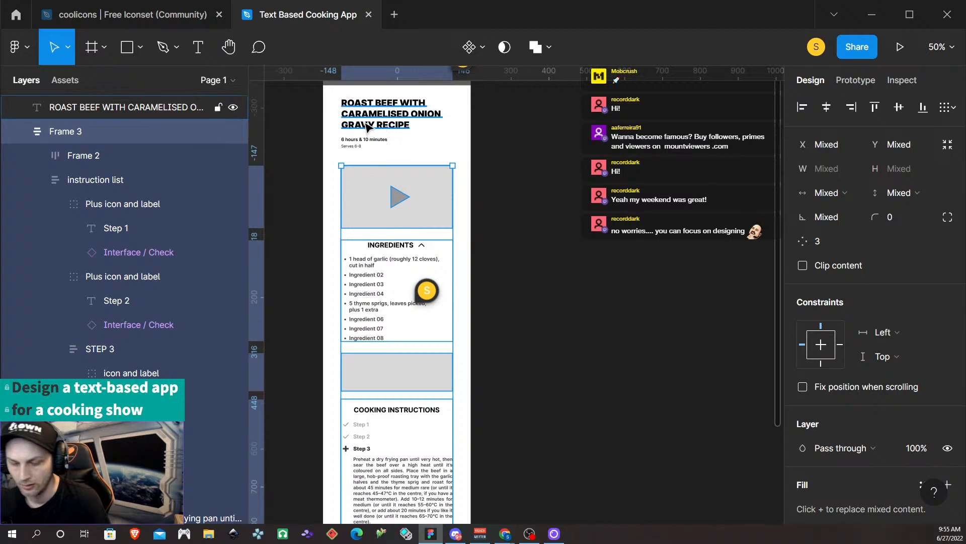
{"action": "scroll", "coordinate": [371, 214], "scroll_direction": "up", "scroll_amount": 3}
{"action": "scroll", "coordinate": [375, 190], "scroll_direction": "up", "scroll_amount": 3}
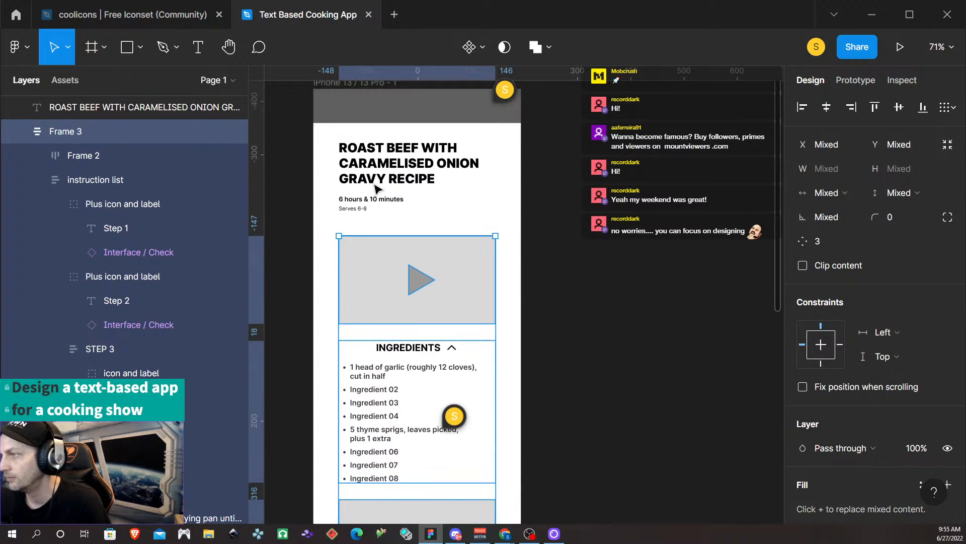
{"action": "scroll", "coordinate": [366, 225], "scroll_direction": "left", "scroll_amount": 2}
{"action": "scroll", "coordinate": [433, 224], "scroll_direction": "up", "scroll_amount": 5}
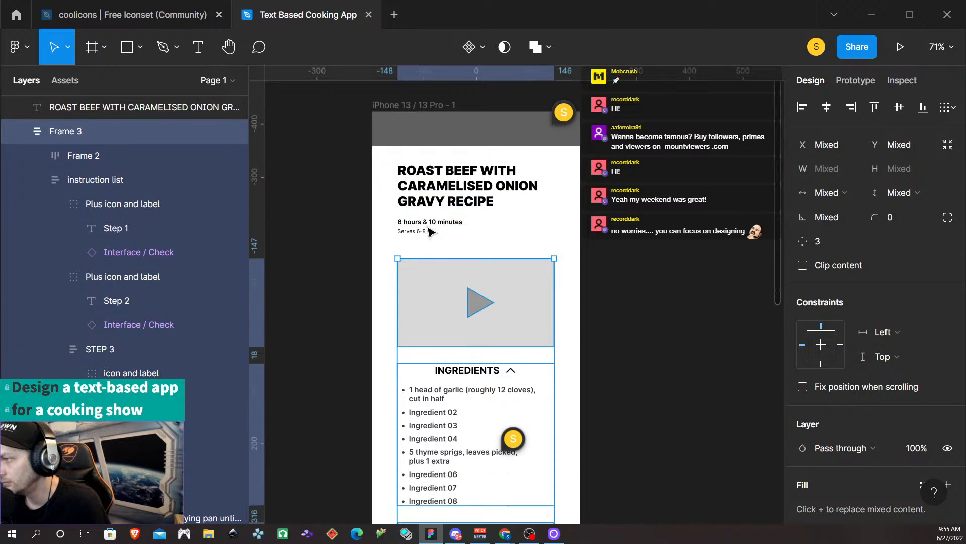
{"action": "key", "text": "alt"}
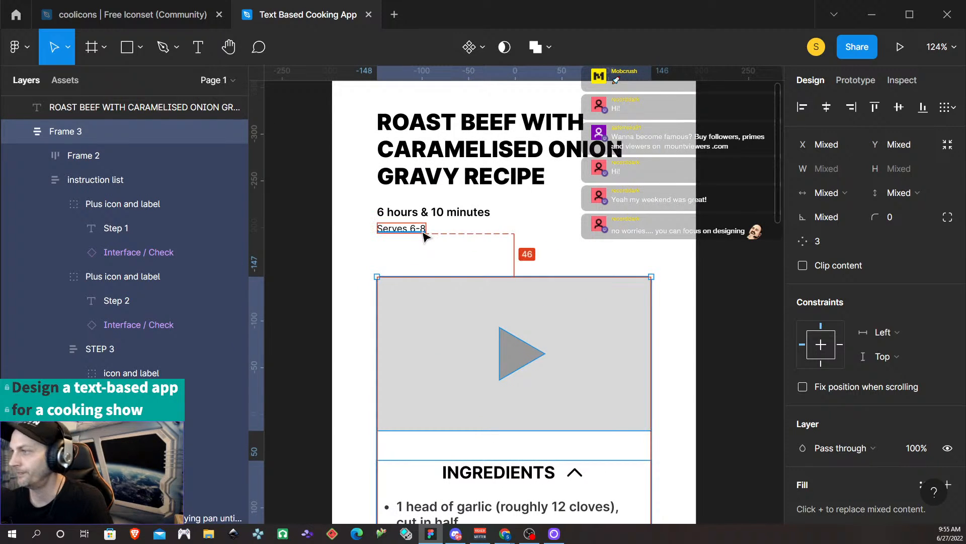
{"action": "key", "text": "shift+Up"}
{"action": "key", "text": "shift+Up"}
{"action": "key", "text": "shift+Up"}
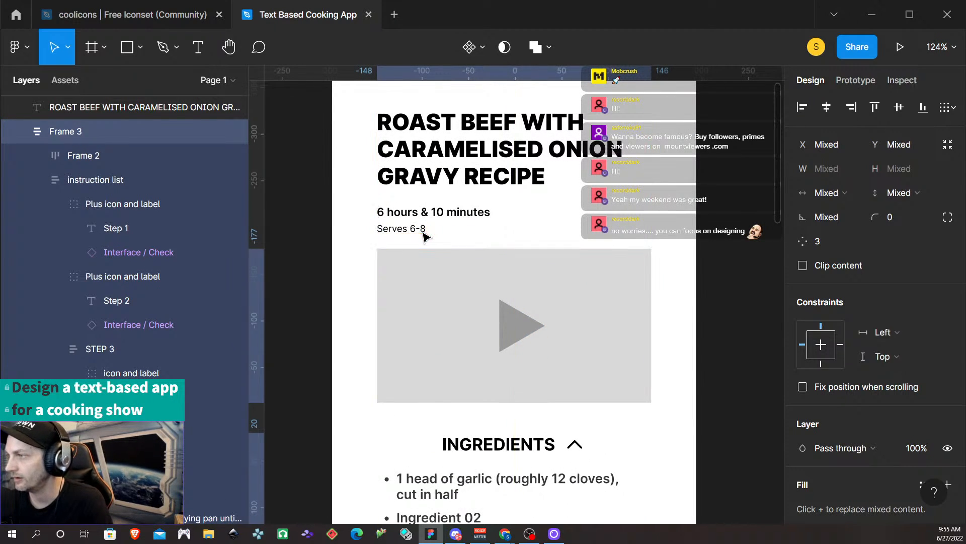
- Examine the vertical spacing down the recipe screen, checking the gap between the video placeholder and the ingredients section
{"action": "left_click", "coordinate": [677, 280]}
{"action": "scroll", "coordinate": [677, 280], "scroll_direction": "down", "scroll_amount": 6}
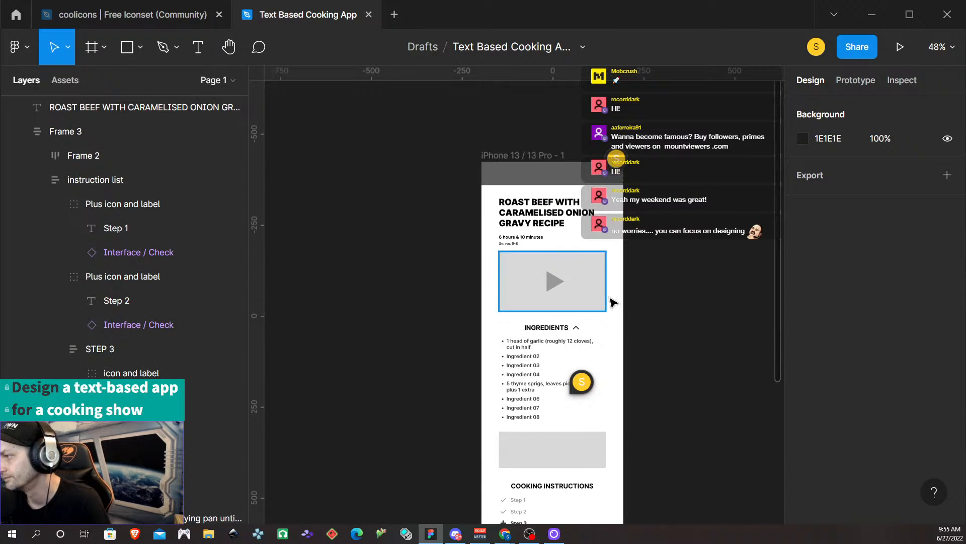
{"action": "scroll", "coordinate": [609, 302], "scroll_direction": "down", "scroll_amount": 3}
{"action": "scroll", "coordinate": [609, 302], "scroll_direction": "down", "scroll_amount": 1}
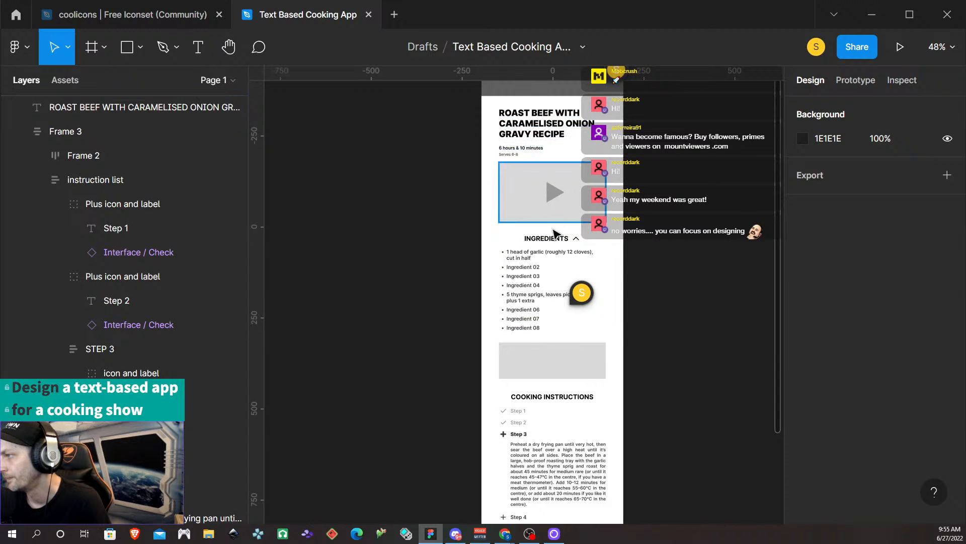
{"action": "left_click", "coordinate": [556, 246]}
{"action": "key", "text": "alt"}
{"action": "scroll", "coordinate": [548, 226], "scroll_direction": "up", "scroll_amount": 3}
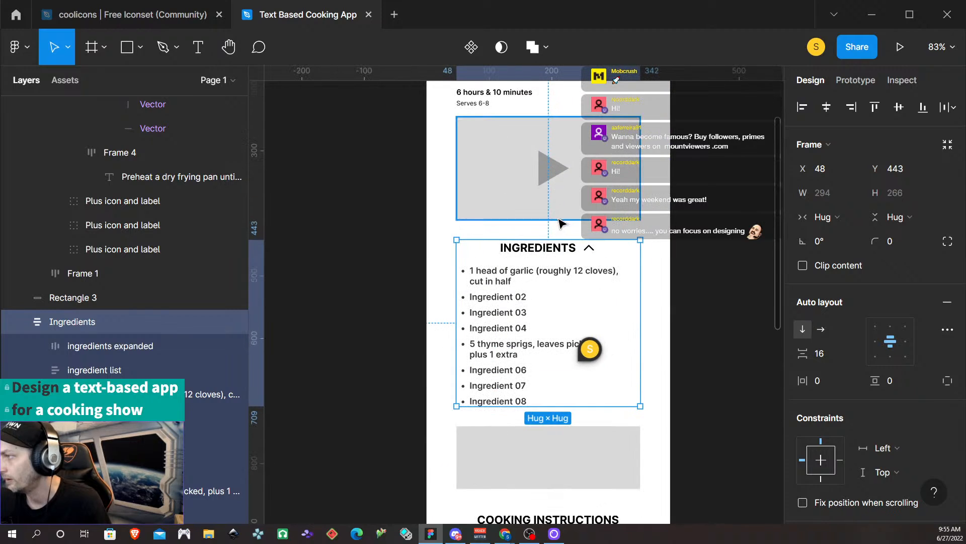
{"action": "scroll", "coordinate": [526, 222], "scroll_direction": "up", "scroll_amount": 3}
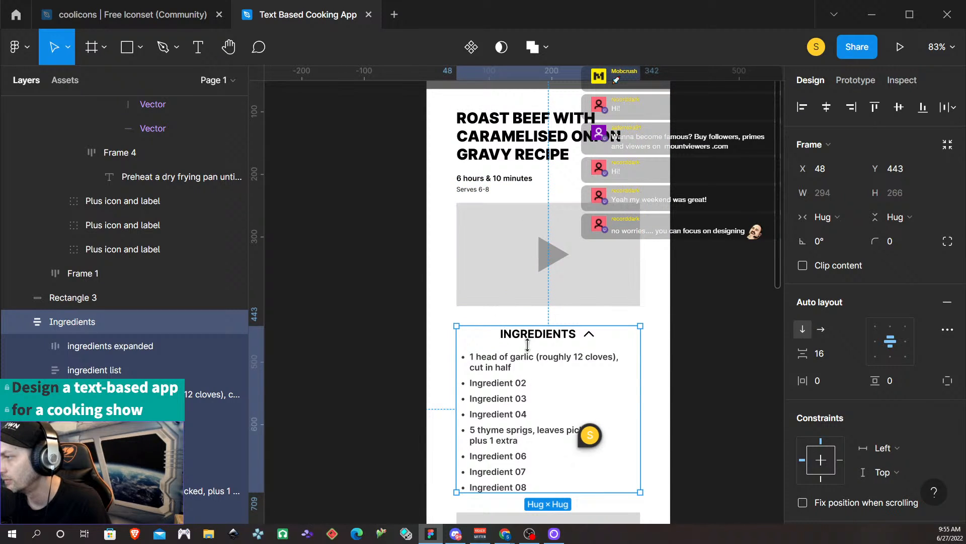
{"action": "left_click", "coordinate": [669, 352]}
{"action": "scroll", "coordinate": [660, 350], "scroll_direction": "down", "scroll_amount": 5}
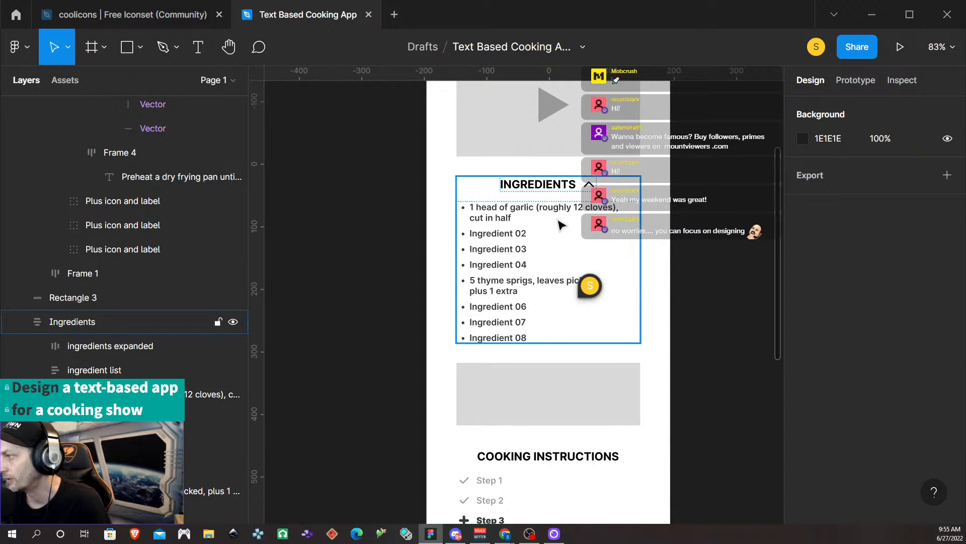
{"action": "scroll", "coordinate": [566, 223], "scroll_direction": "down", "scroll_amount": 5}
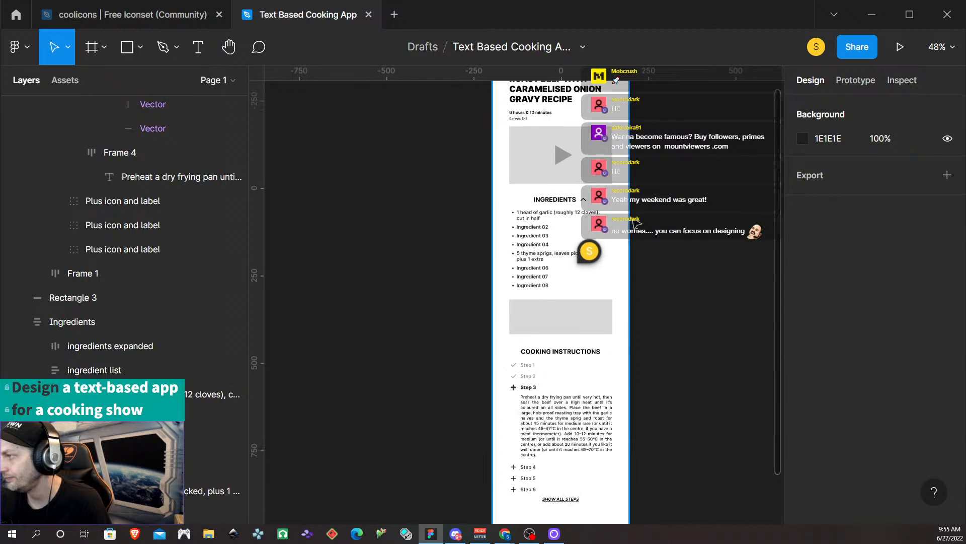
{"action": "scroll", "coordinate": [631, 220], "scroll_direction": "down", "scroll_amount": 2}
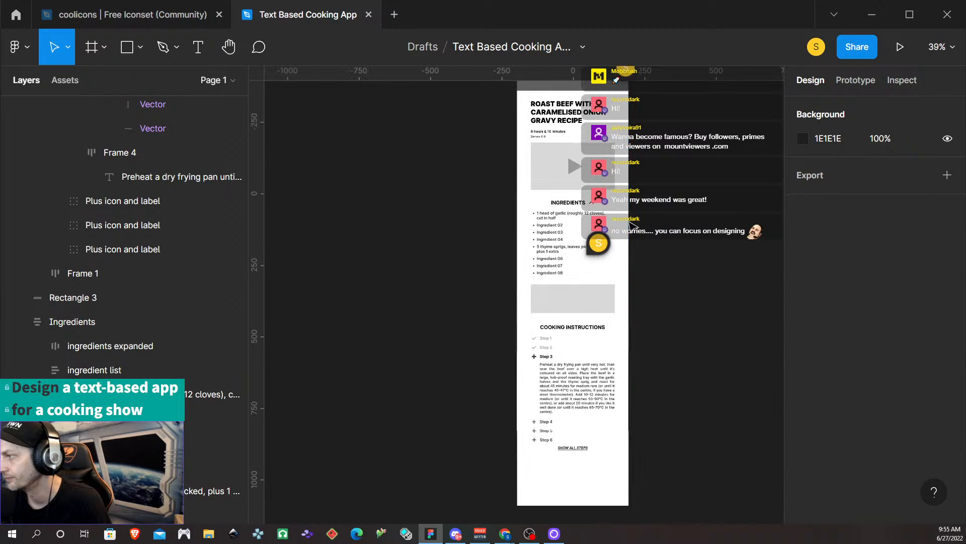
- Distribute the video placeholder, ingredients, grey rectangle and cooking instructions with equal vertical spacing
{"action": "left_click", "coordinate": [578, 213]}
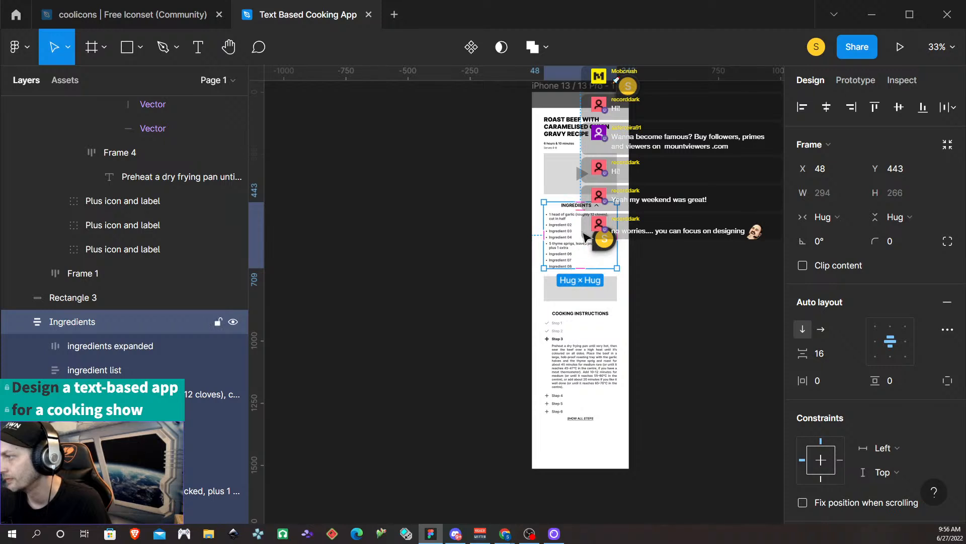
{"action": "left_click", "coordinate": [556, 184]}
{"action": "left_click", "coordinate": [566, 245], "text": "shift"}
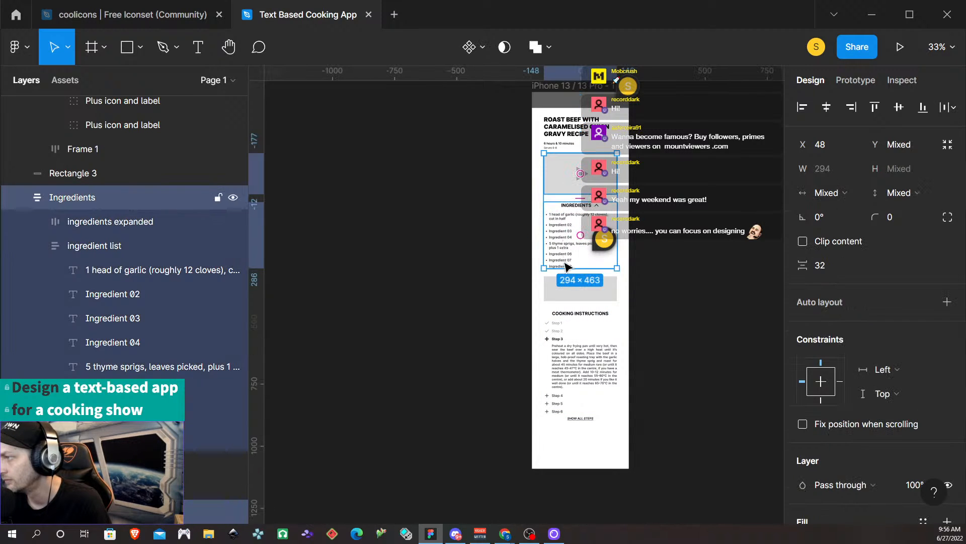
{"action": "left_click", "coordinate": [565, 295], "text": "shift"}
{"action": "left_click", "coordinate": [560, 326], "text": "shift"}
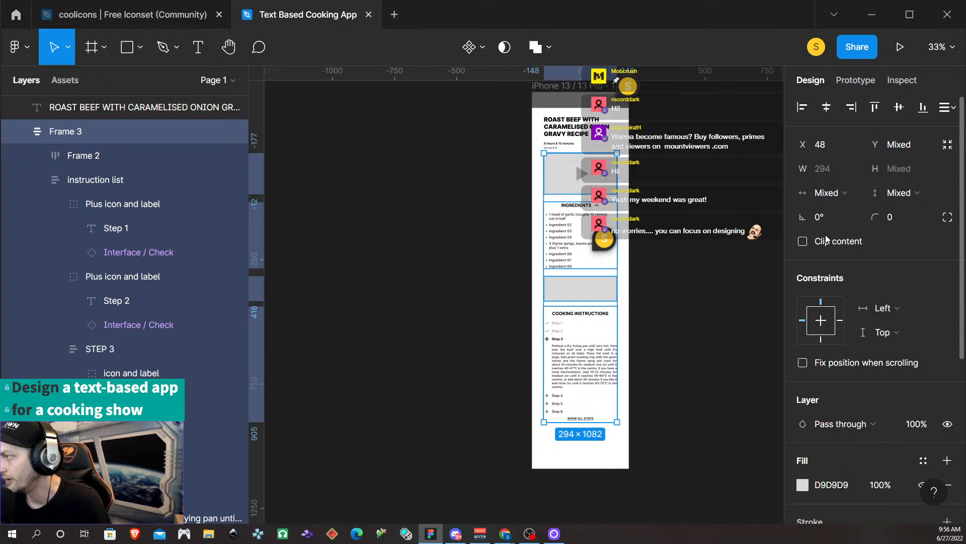
{"action": "left_click", "coordinate": [945, 109]}
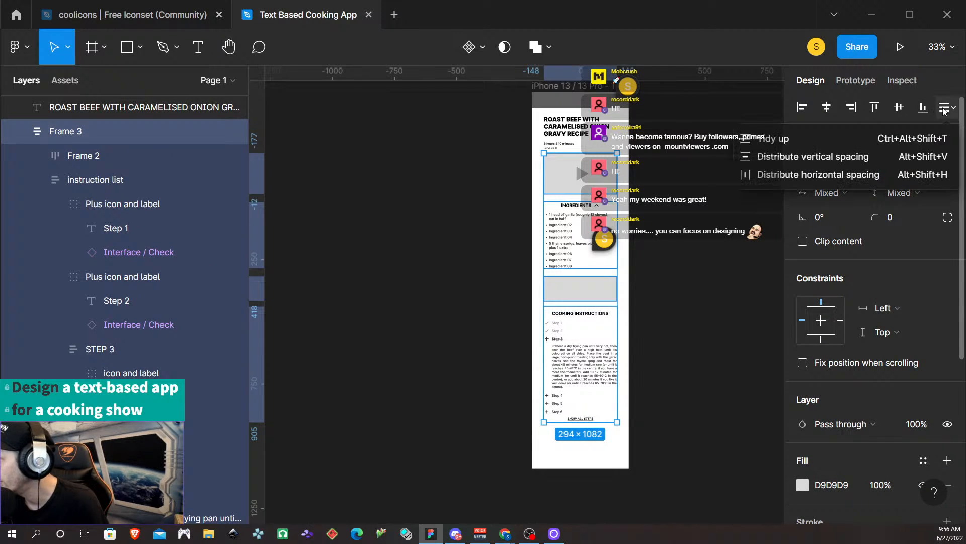
{"action": "left_click", "coordinate": [846, 159]}
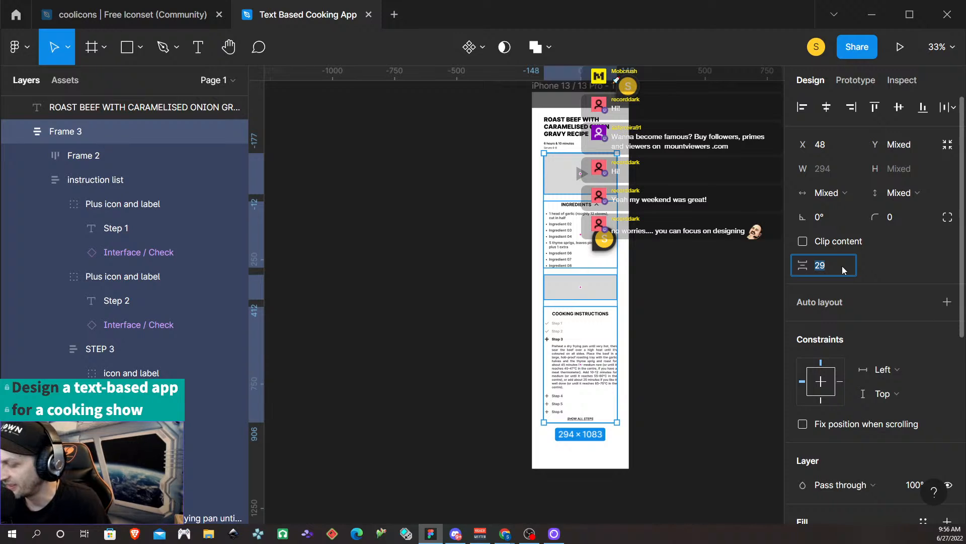
- Try a vertical spacing of 16 between the selected sections and check the gap above the cooking instructions
{"action": "key", "text": "Return"}
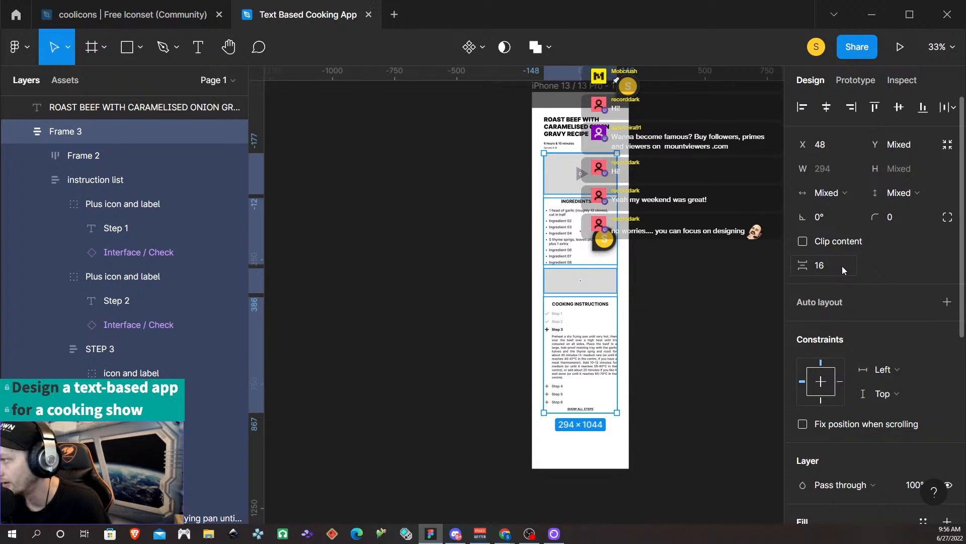
{"action": "left_click", "coordinate": [662, 227]}
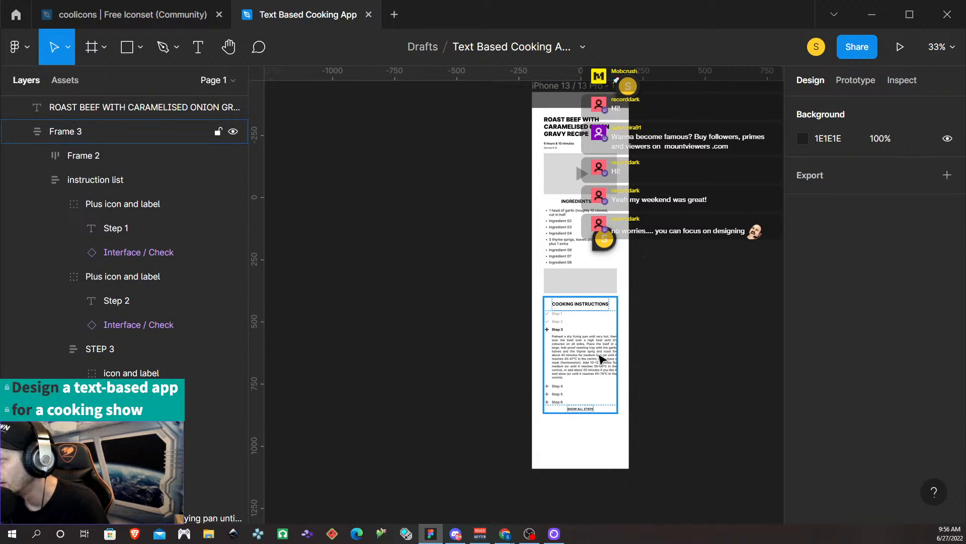
{"action": "scroll", "coordinate": [592, 325], "scroll_direction": "up", "scroll_amount": 5}
{"action": "scroll", "coordinate": [588, 315], "scroll_direction": "up", "scroll_amount": 1}
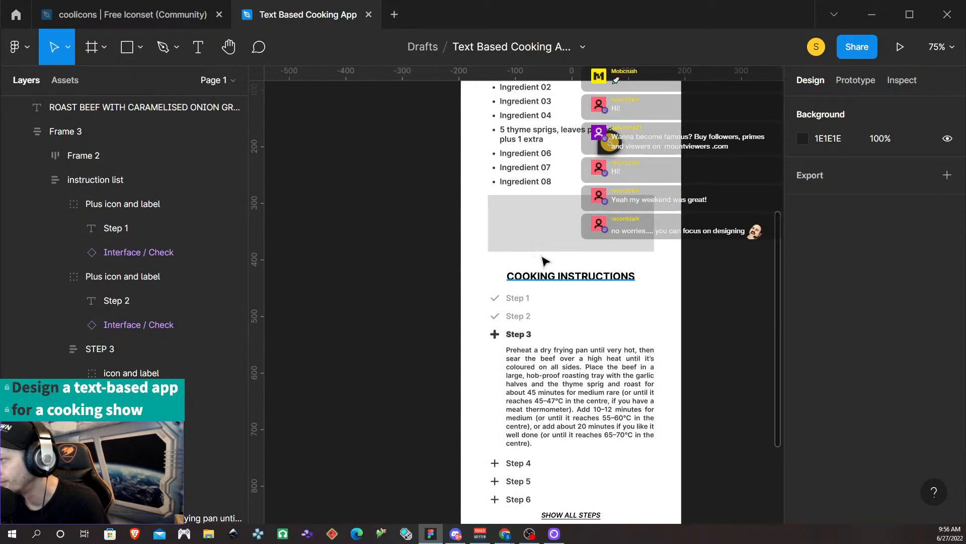
{"action": "left_click", "coordinate": [557, 280]}
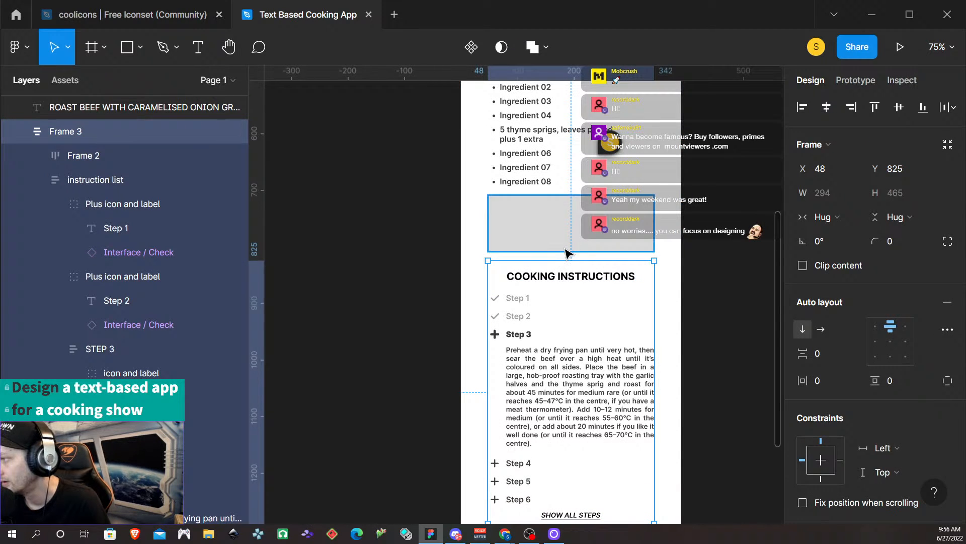
{"action": "scroll", "coordinate": [566, 252], "scroll_direction": "down", "scroll_amount": 4}
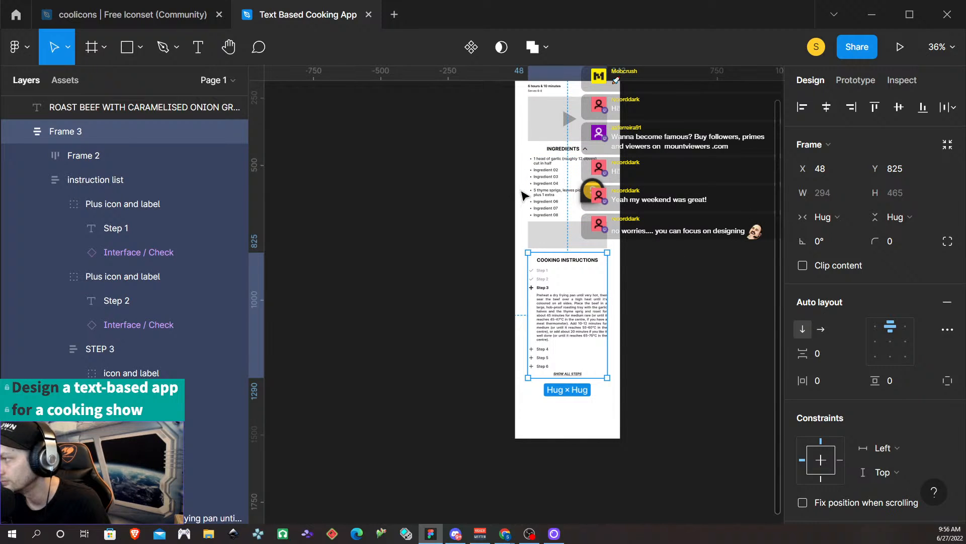
- Undo the last change to the vertical spacing between the sections and clear the selection
{"action": "left_click", "coordinate": [623, 333]}
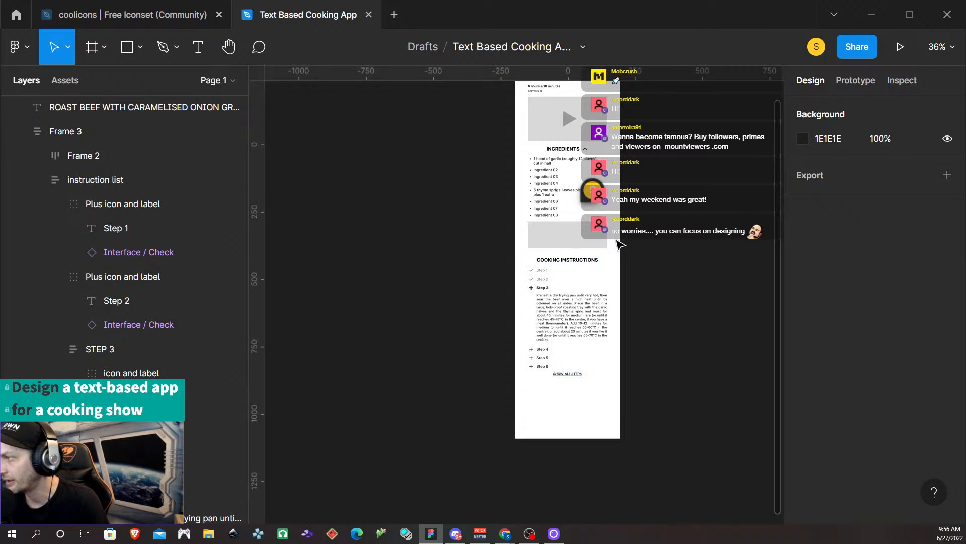
{"action": "key", "text": "ctrl+z"}
{"action": "key", "text": "ctrl+z"}
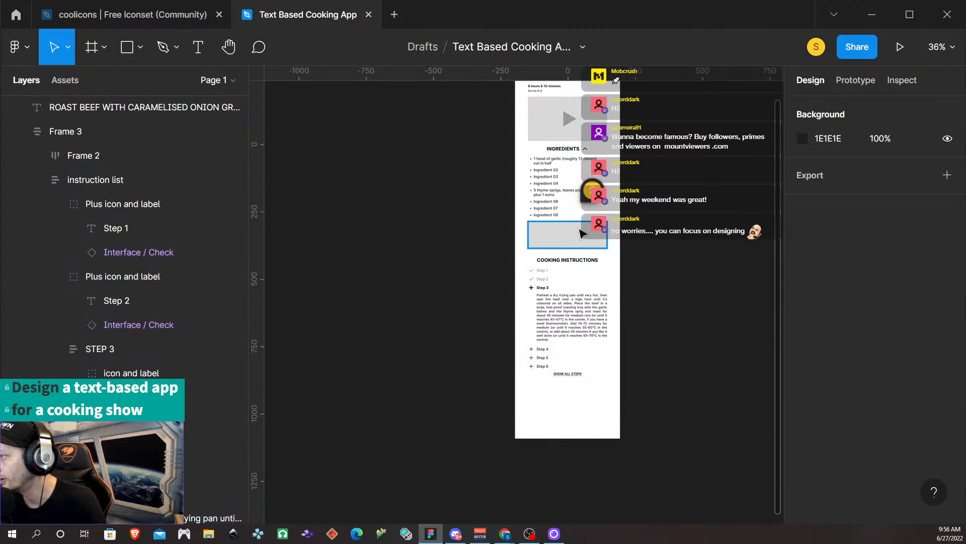
{"action": "left_click", "coordinate": [595, 234]}
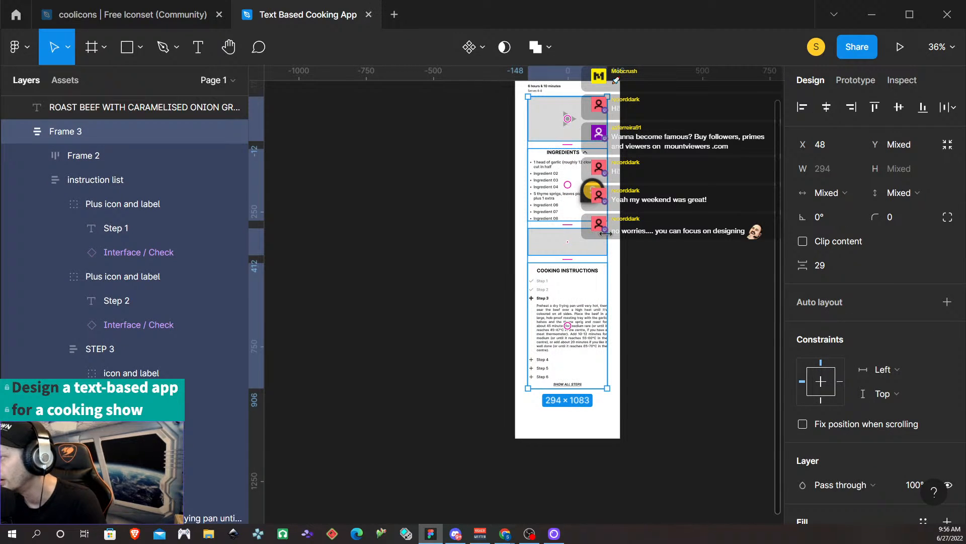
{"action": "left_click", "coordinate": [622, 235]}
- Check the spacing from the cook time and servings texts to the video placeholder and the ingredients section
{"action": "scroll", "coordinate": [564, 157], "scroll_direction": "up", "scroll_amount": 3}
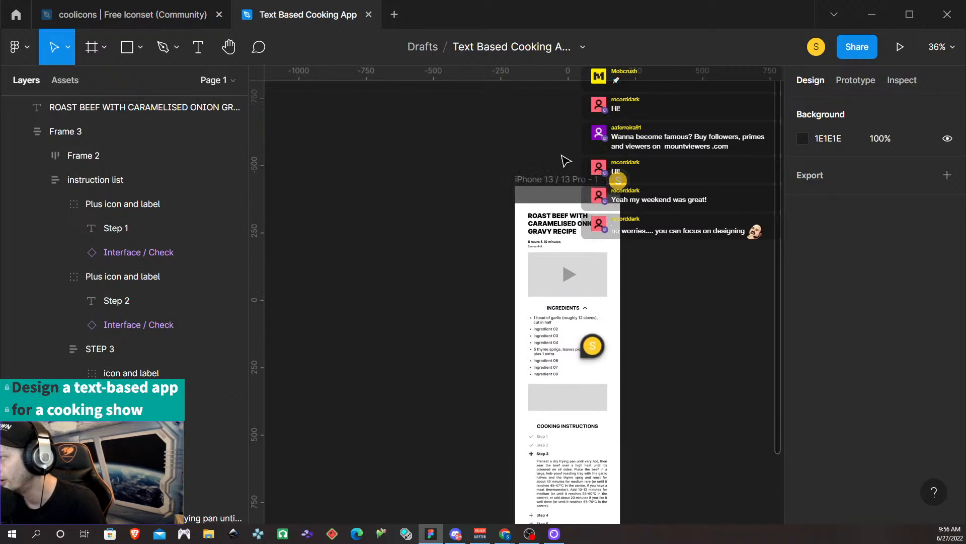
{"action": "scroll", "coordinate": [549, 274], "scroll_direction": "up", "scroll_amount": 5}
{"action": "left_click", "coordinate": [531, 217]}
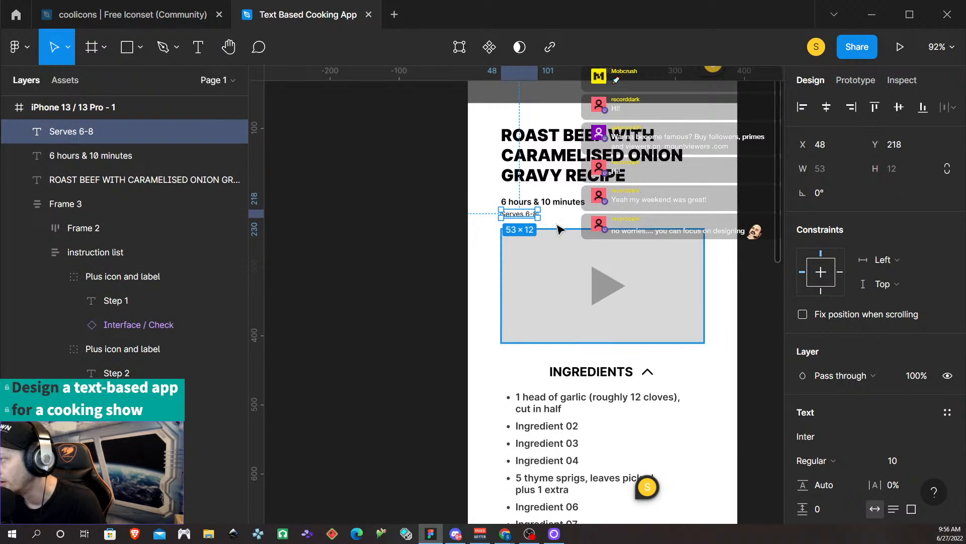
{"action": "left_click", "coordinate": [564, 202]}
{"action": "left_click", "coordinate": [523, 275]}
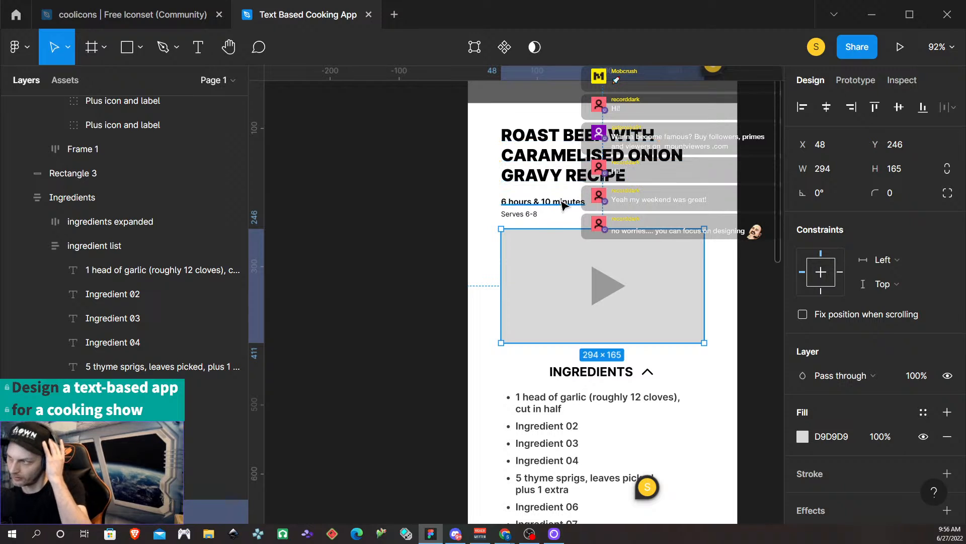
{"action": "left_click", "coordinate": [72, 197]}
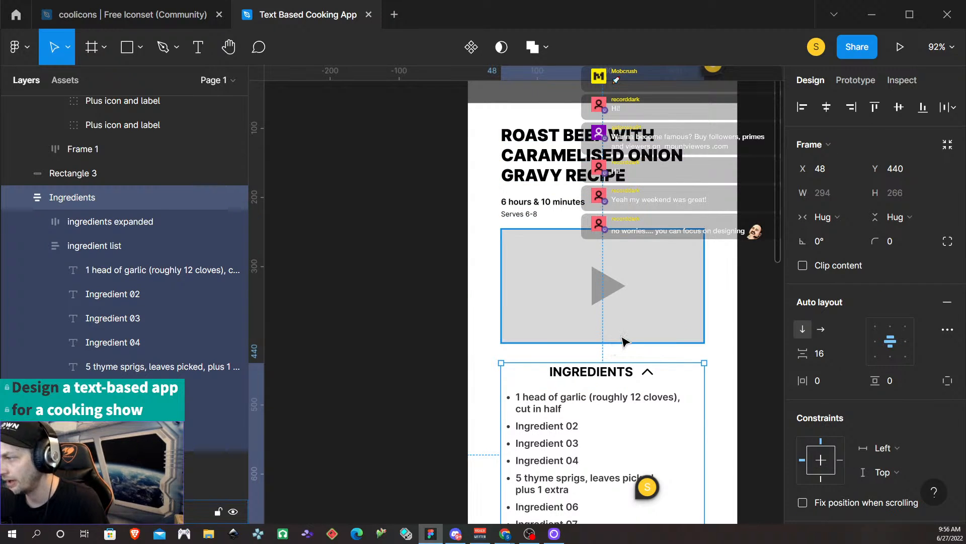
{"action": "key", "text": "alt"}
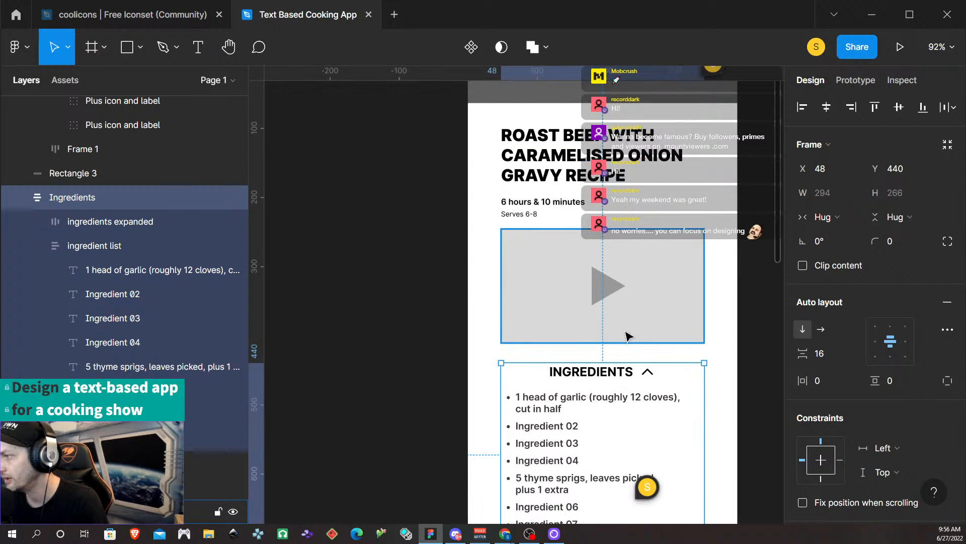
- Centre the play triangle horizontally on the video placeholder
{"action": "scroll", "coordinate": [628, 336], "scroll_direction": "down", "scroll_amount": 3}
{"action": "scroll", "coordinate": [606, 282], "scroll_direction": "up", "scroll_amount": 3}
{"action": "left_click", "coordinate": [606, 289]}
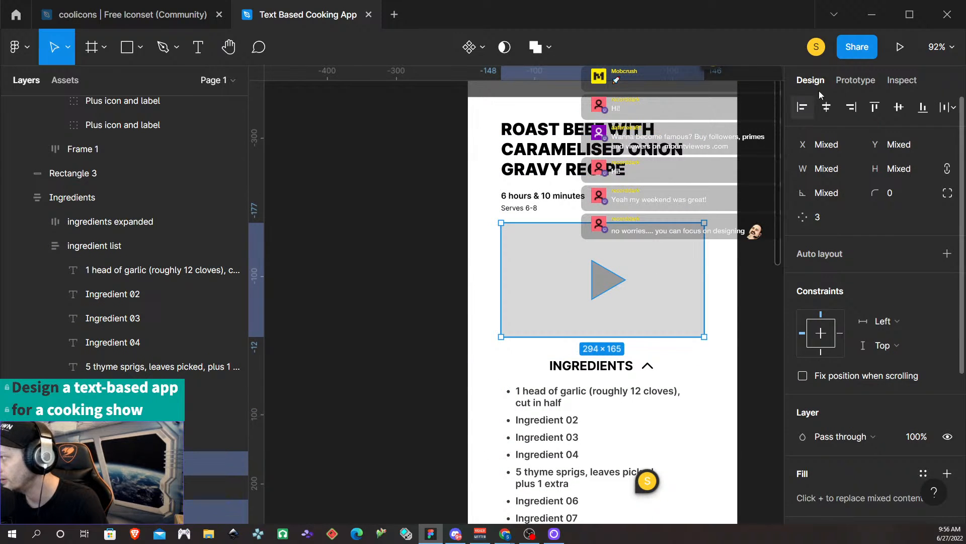
{"action": "left_click", "coordinate": [827, 109]}
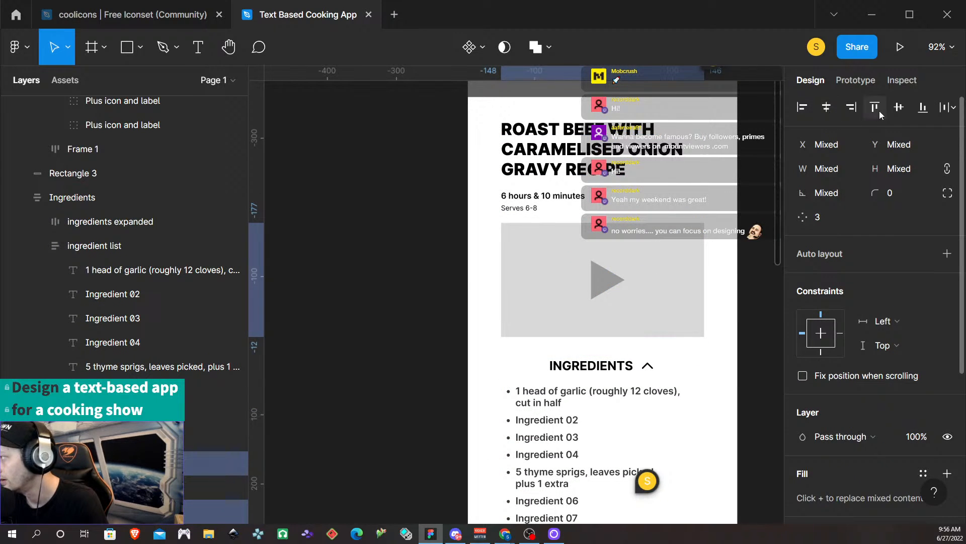
- Move the ingredients section up to Y 427, closer to the video placeholder
{"action": "left_click", "coordinate": [673, 371]}
{"action": "scroll", "coordinate": [610, 373], "scroll_direction": "down", "scroll_amount": 1}
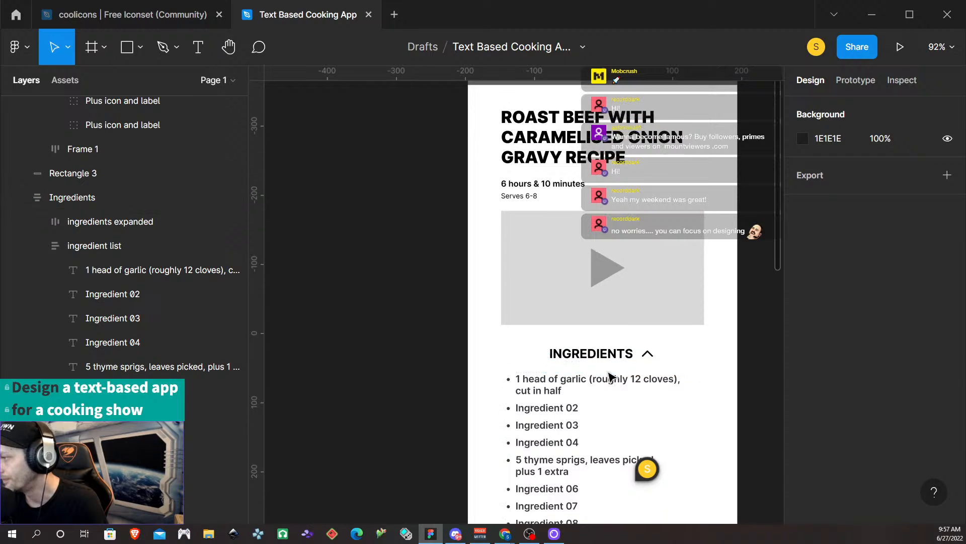
{"action": "left_click", "coordinate": [609, 367]}
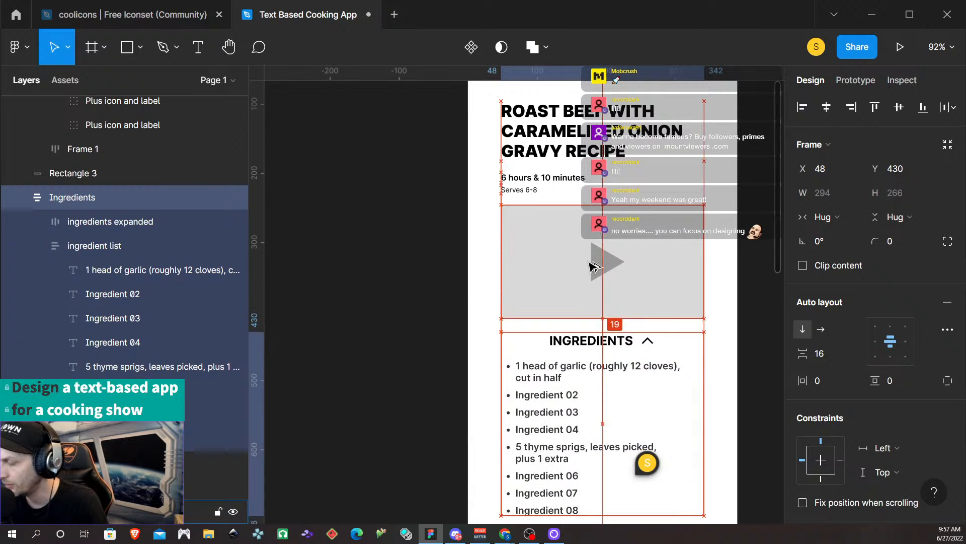
{"action": "key", "text": "shift+Up"}
{"action": "key", "text": "Up"}
{"action": "key", "text": "Up"}
{"action": "key", "text": "Up"}
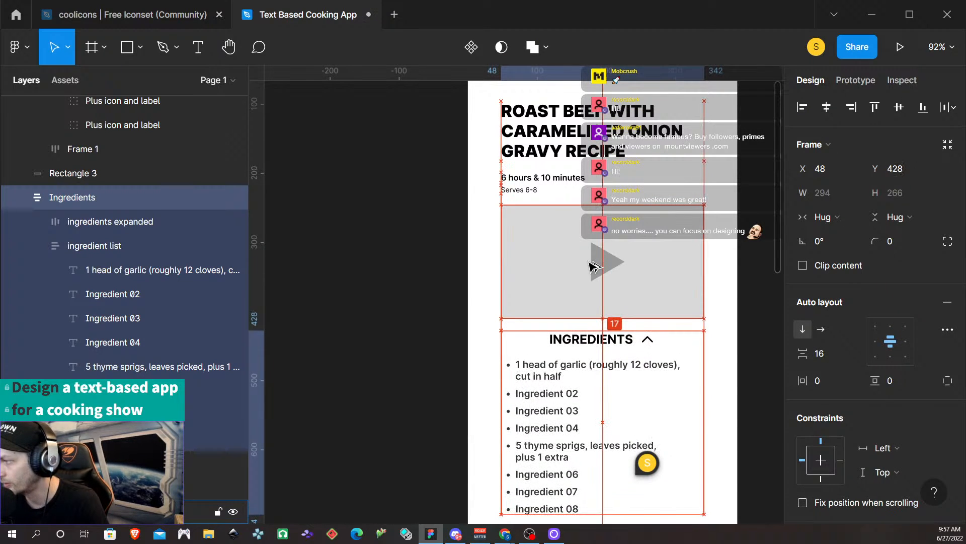
- Move the grey rectangle below the ingredients up to Y 725
{"action": "scroll", "coordinate": [730, 354], "scroll_direction": "down", "scroll_amount": 1}
{"action": "scroll", "coordinate": [727, 353], "scroll_direction": "down", "scroll_amount": 3}
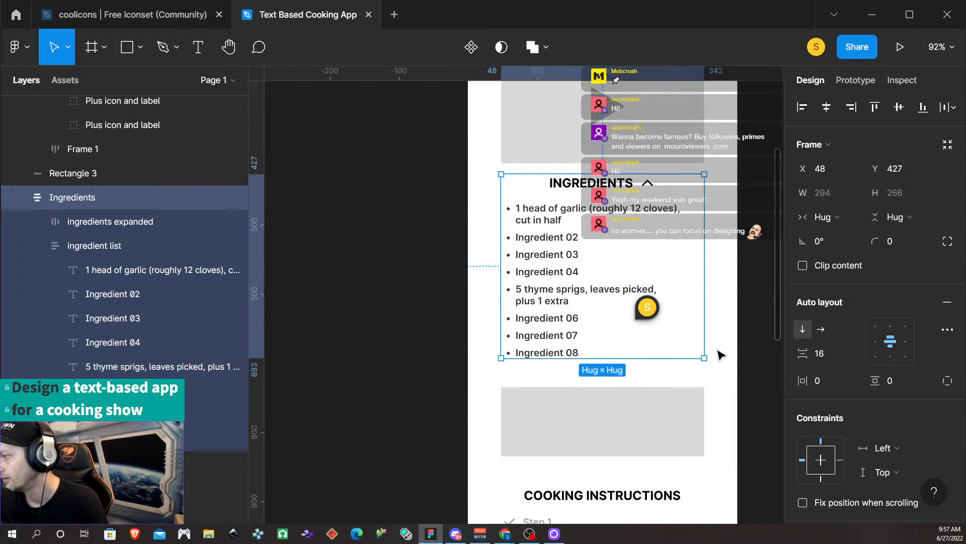
{"action": "left_click", "coordinate": [639, 413]}
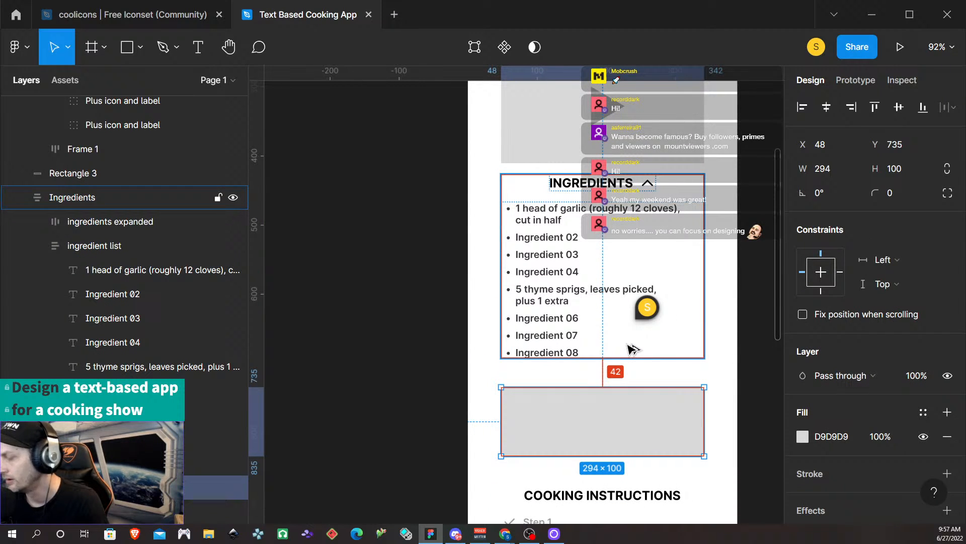
{"action": "key", "text": "shift+Up"}
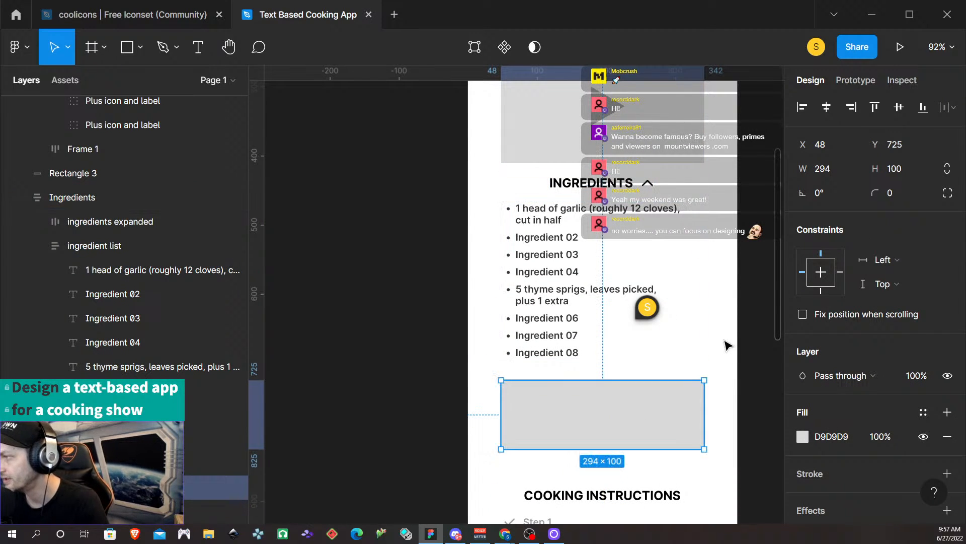
- Add auto layout to the grey rectangle with horizontal padding 0 and vertical padding 16
{"action": "left_click", "coordinate": [725, 344]}
{"action": "left_click", "coordinate": [683, 400]}
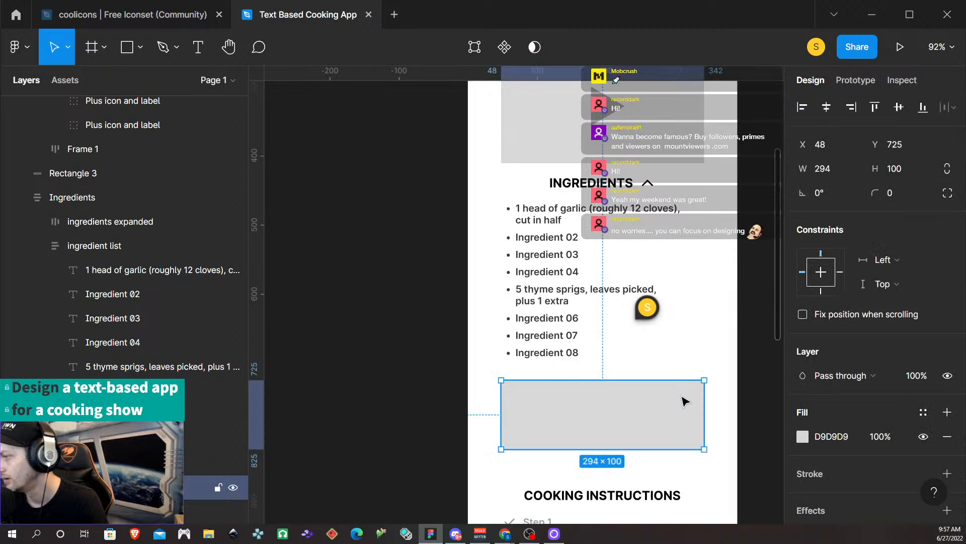
{"action": "key", "text": "shift+a"}
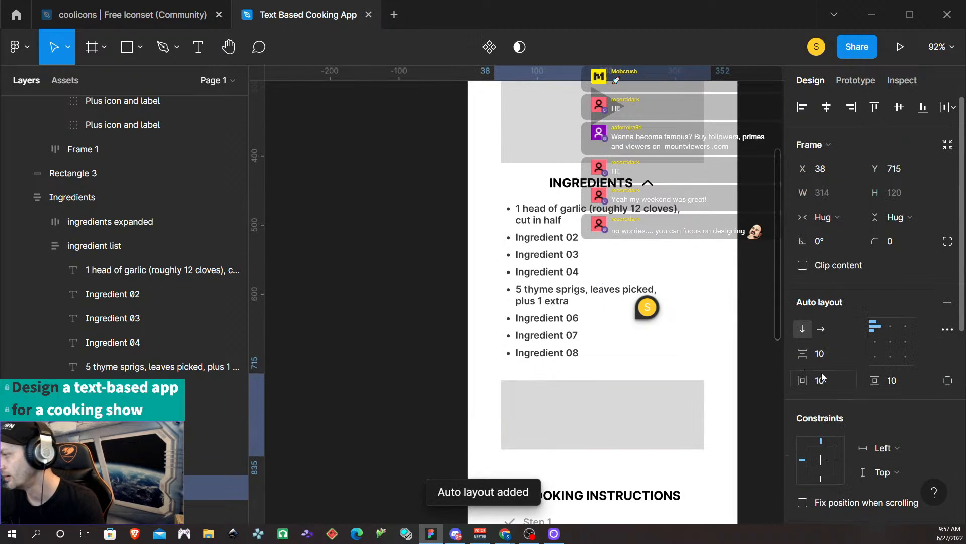
{"action": "left_click", "coordinate": [830, 378]}
{"action": "type", "text": "0"}
{"action": "key", "text": "Return"}
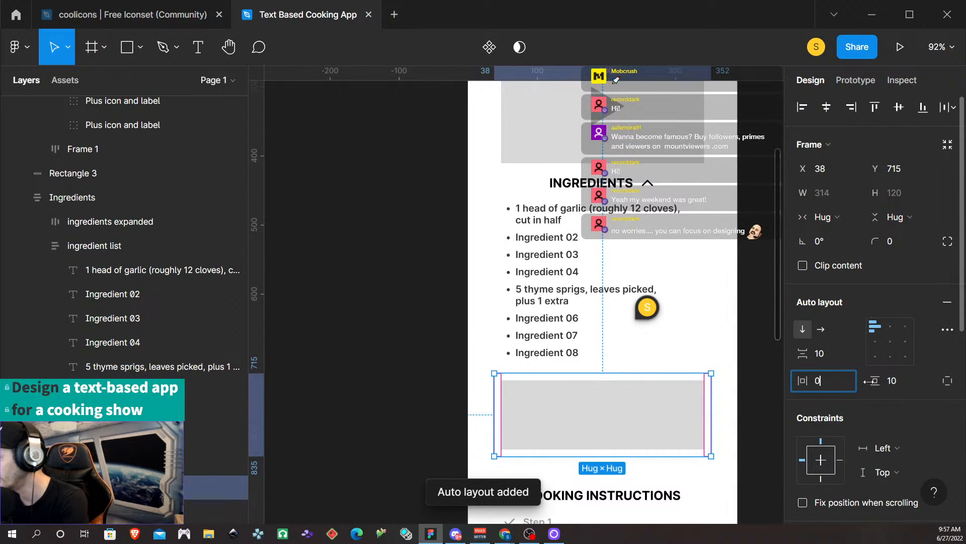
{"action": "left_click", "coordinate": [910, 379]}
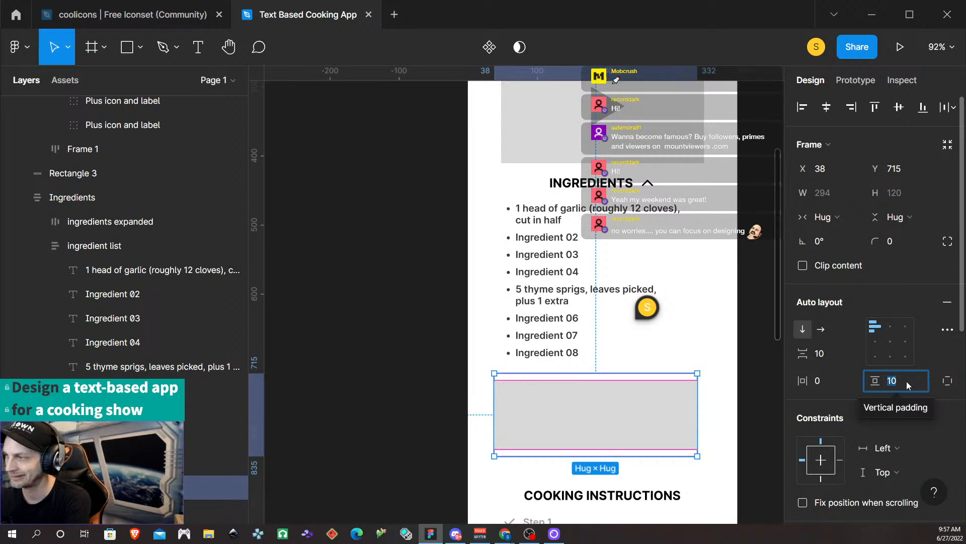
{"action": "type", "text": "16"}
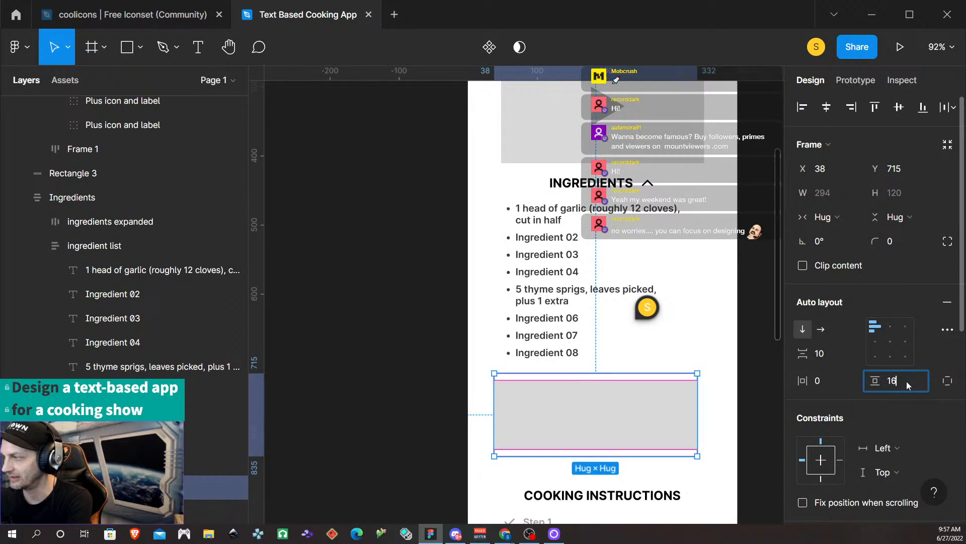
{"action": "key", "text": "Return"}
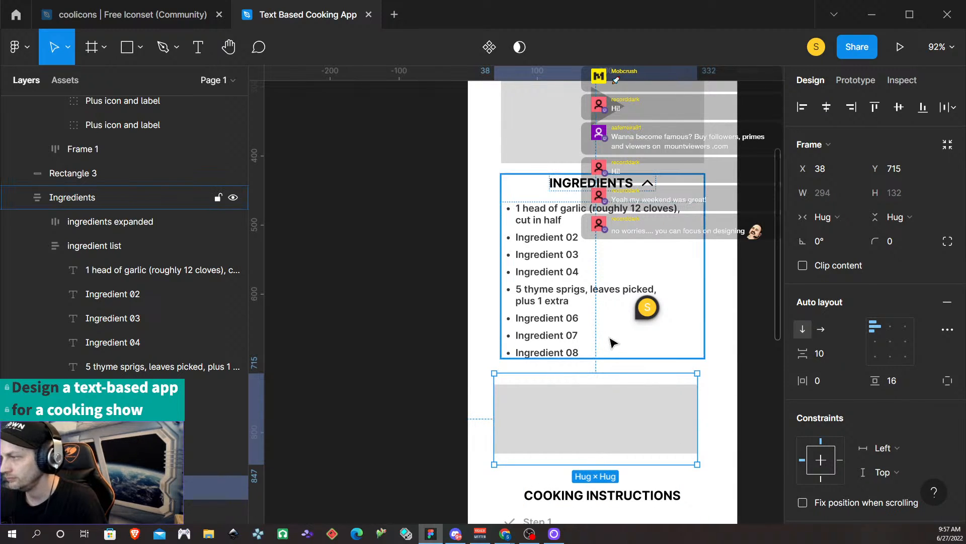
- Centre the grey rectangle's auto layout frame horizontally on the phone screen
{"action": "left_click", "coordinate": [607, 351]}
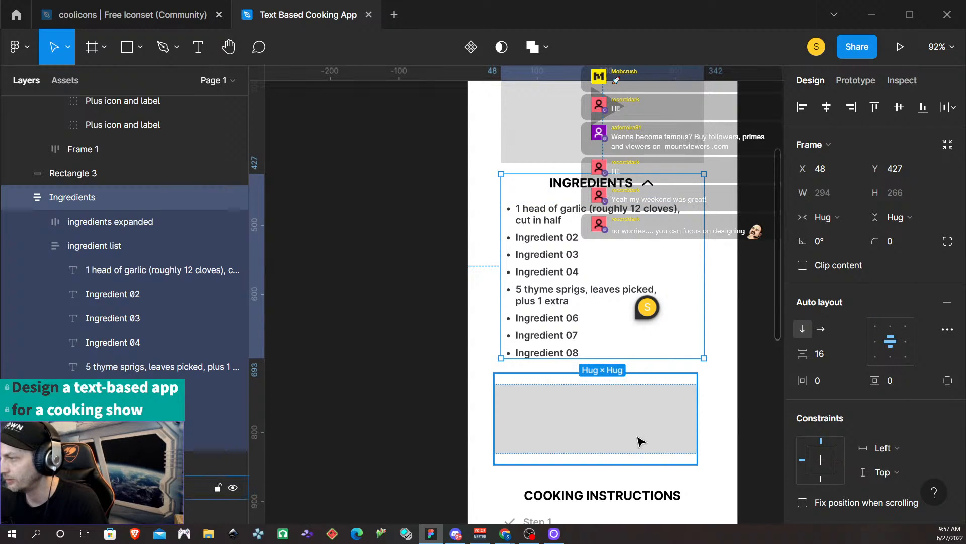
{"action": "scroll", "coordinate": [707, 438], "scroll_direction": "down", "scroll_amount": 4}
{"action": "scroll", "coordinate": [675, 364], "scroll_direction": "right", "scroll_amount": 2}
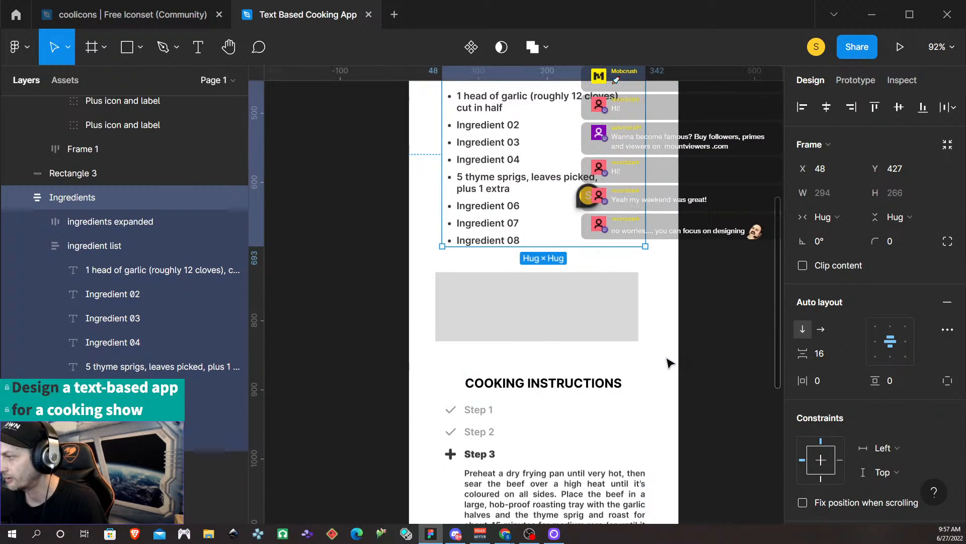
{"action": "left_click", "coordinate": [558, 318]}
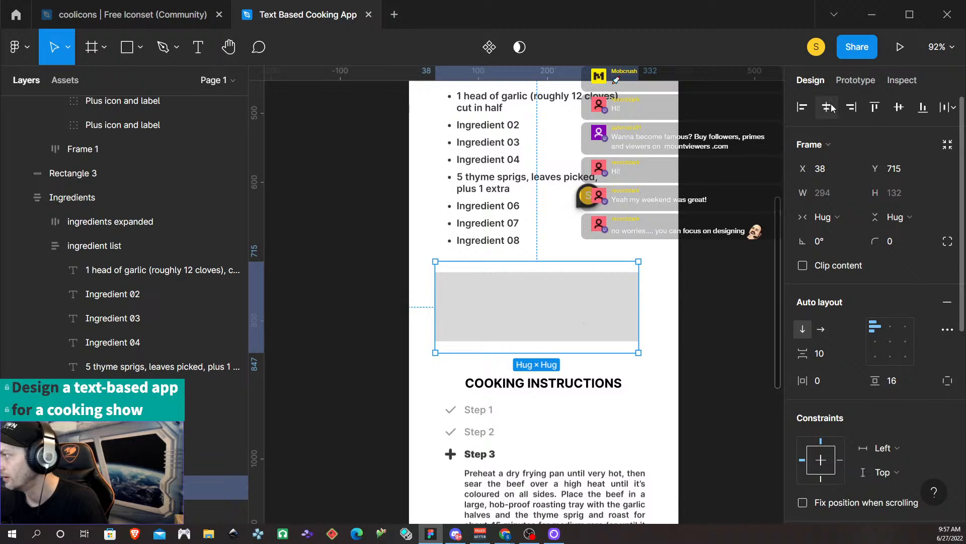
{"action": "scroll", "coordinate": [563, 289], "scroll_direction": "up", "scroll_amount": 5}
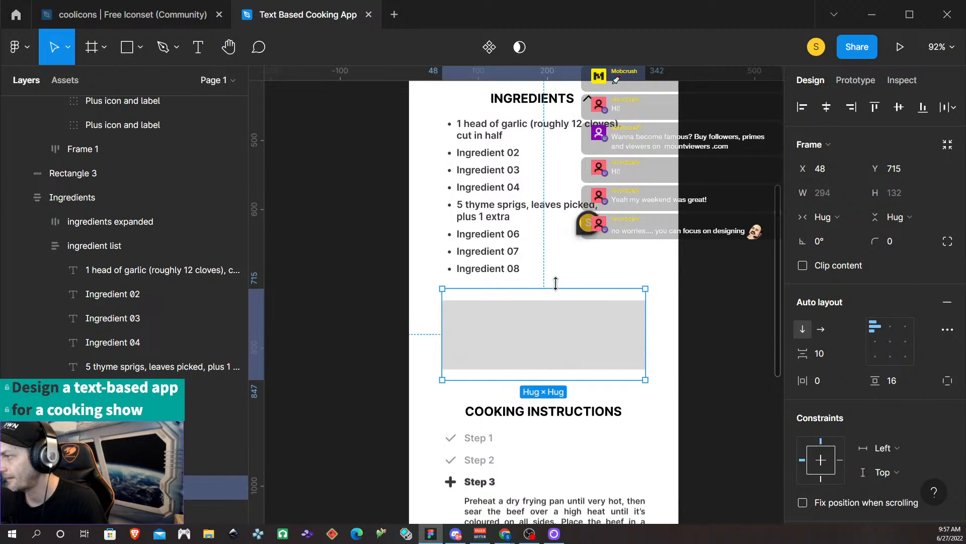
{"action": "scroll", "coordinate": [547, 241], "scroll_direction": "up", "scroll_amount": 1}
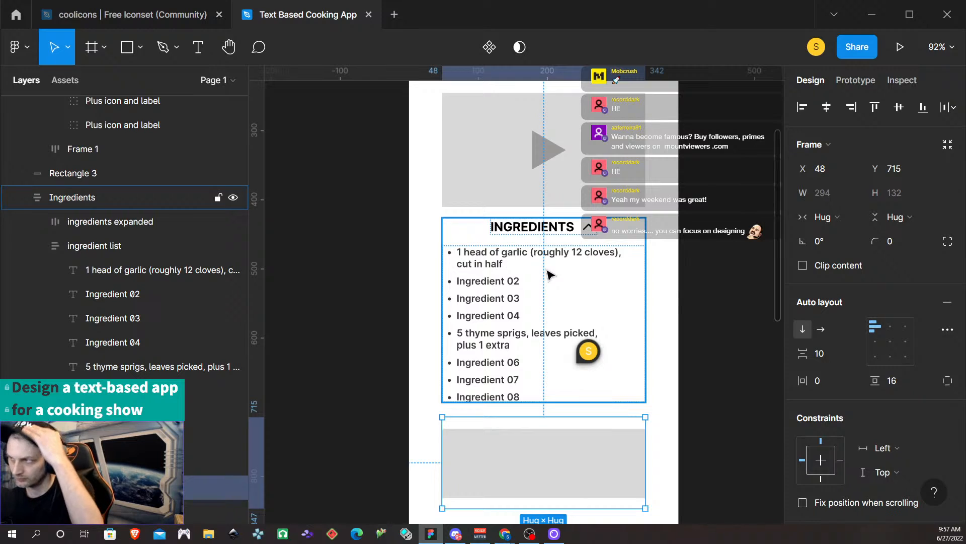
- Set only the top padding of the Ingredients frame to 16, using individual padding
{"action": "left_click", "coordinate": [555, 245]}
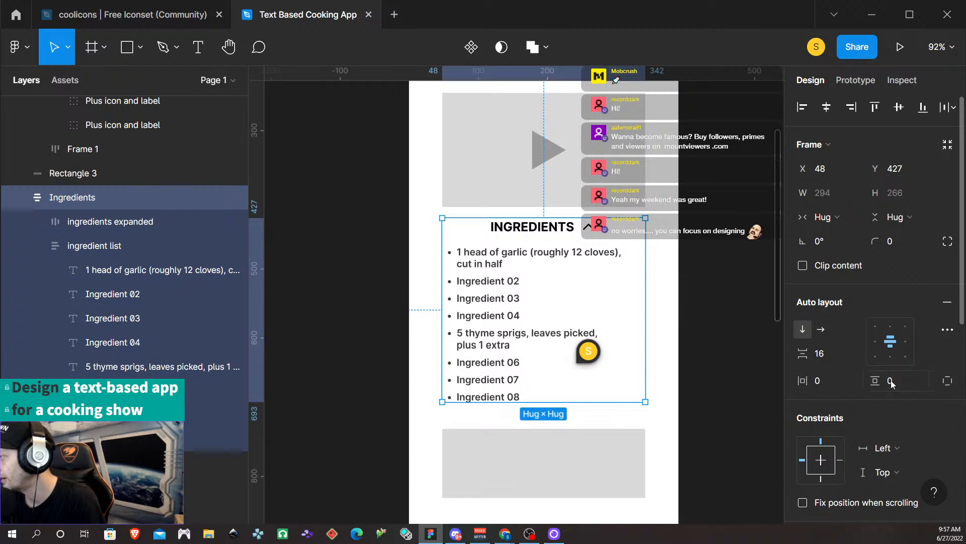
{"action": "left_click", "coordinate": [946, 381]}
{"action": "left_click", "coordinate": [901, 382]}
{"action": "type", "text": "16"}
{"action": "key", "text": "Return"}
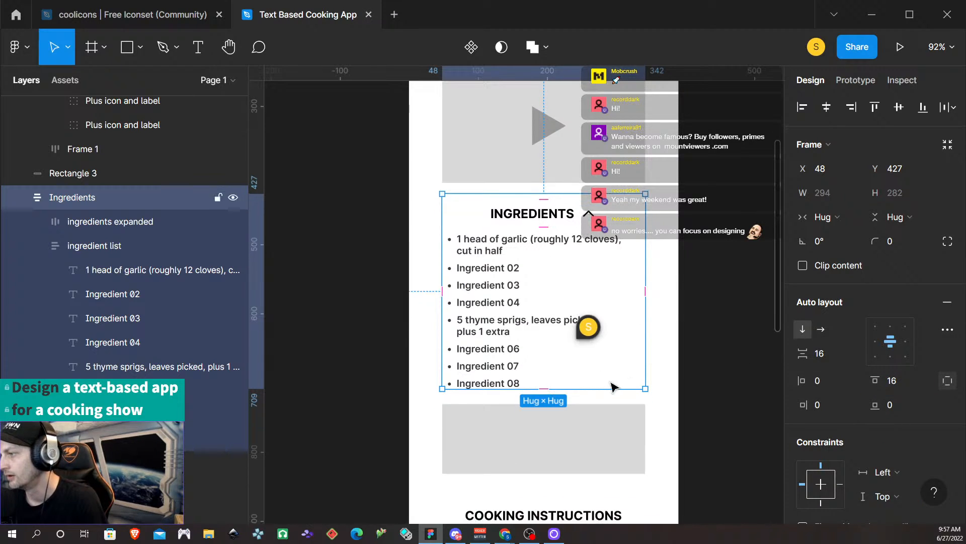
- Set the bottom padding of the cooking instructions frame to 16 with individual padding and clear the selection
{"action": "scroll", "coordinate": [620, 382], "scroll_direction": "down", "scroll_amount": 3}
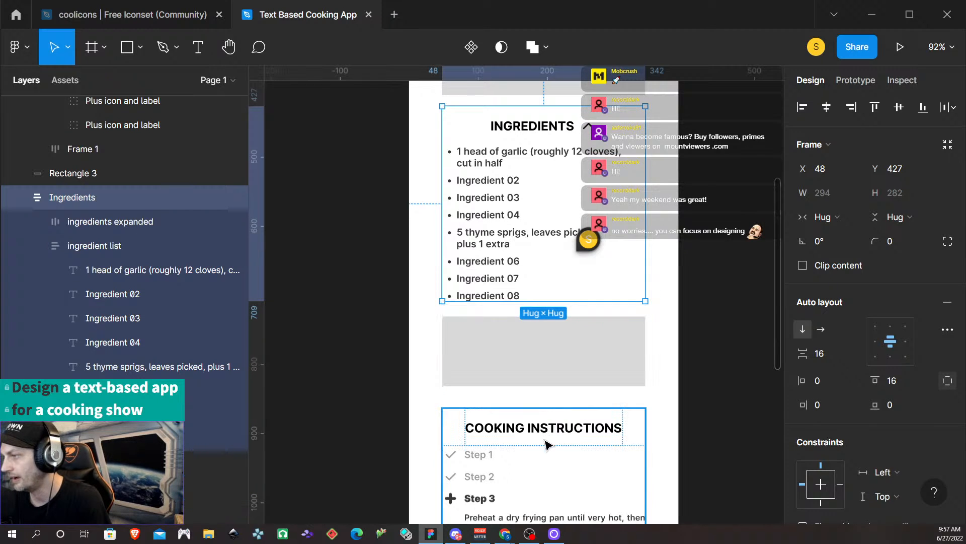
{"action": "scroll", "coordinate": [547, 430], "scroll_direction": "down", "scroll_amount": 3}
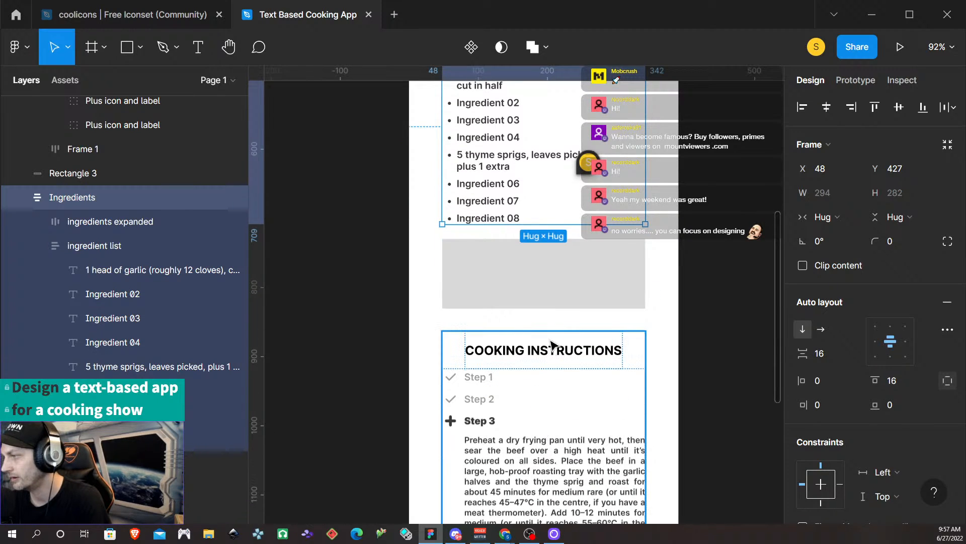
{"action": "scroll", "coordinate": [551, 403], "scroll_direction": "down", "scroll_amount": 5}
{"action": "scroll", "coordinate": [552, 389], "scroll_direction": "down", "scroll_amount": 1}
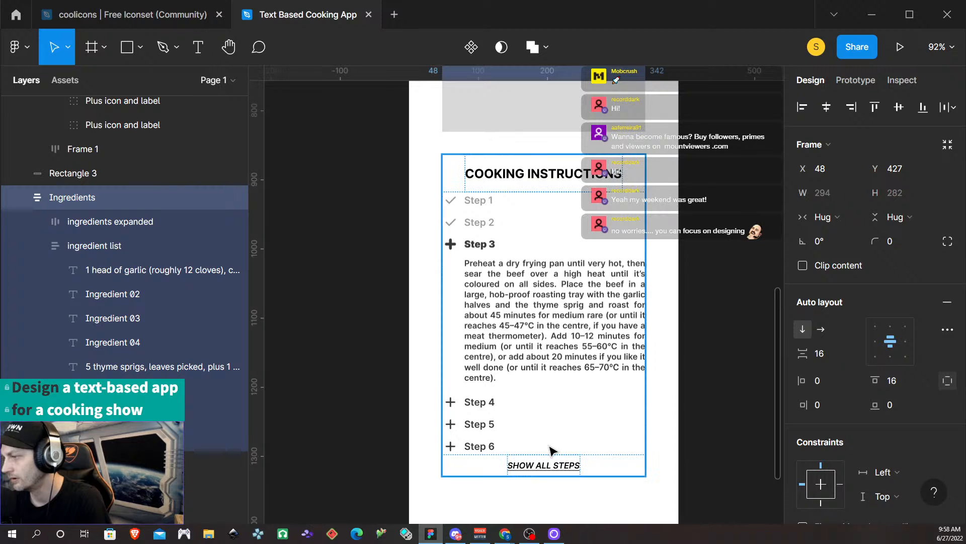
{"action": "scroll", "coordinate": [554, 382], "scroll_direction": "down", "scroll_amount": 5}
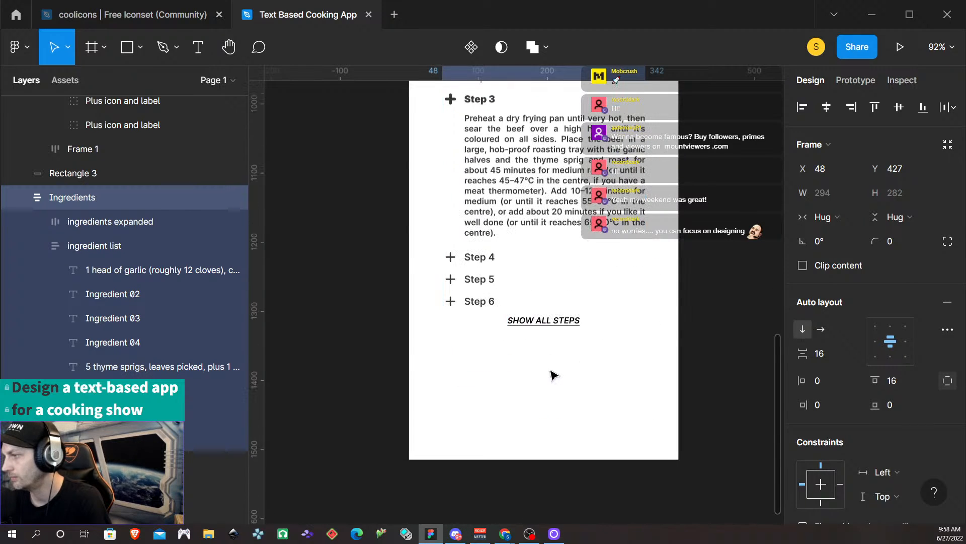
{"action": "left_click", "coordinate": [570, 253]}
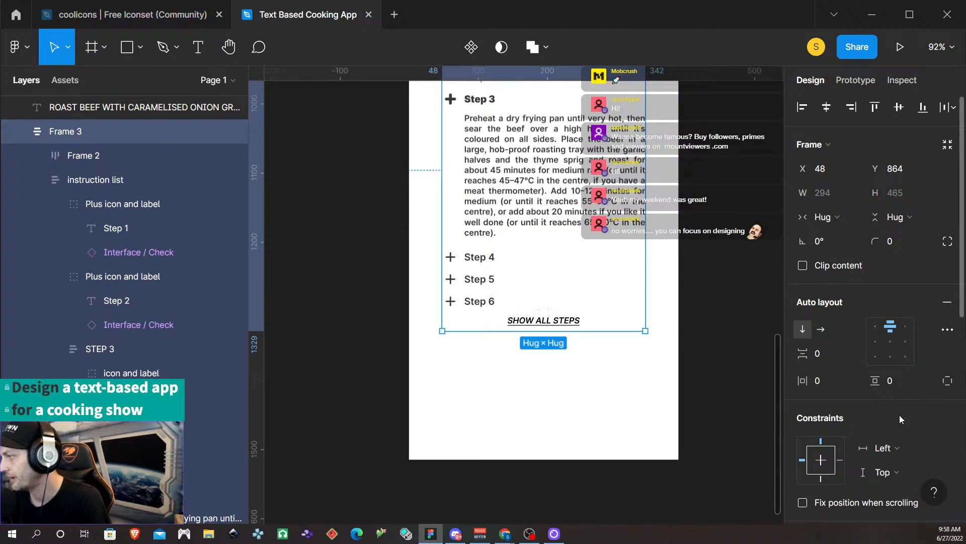
{"action": "left_click", "coordinate": [948, 381]}
{"action": "type", "text": "16"}
{"action": "key", "text": "Return"}
{"action": "left_click", "coordinate": [527, 411]}
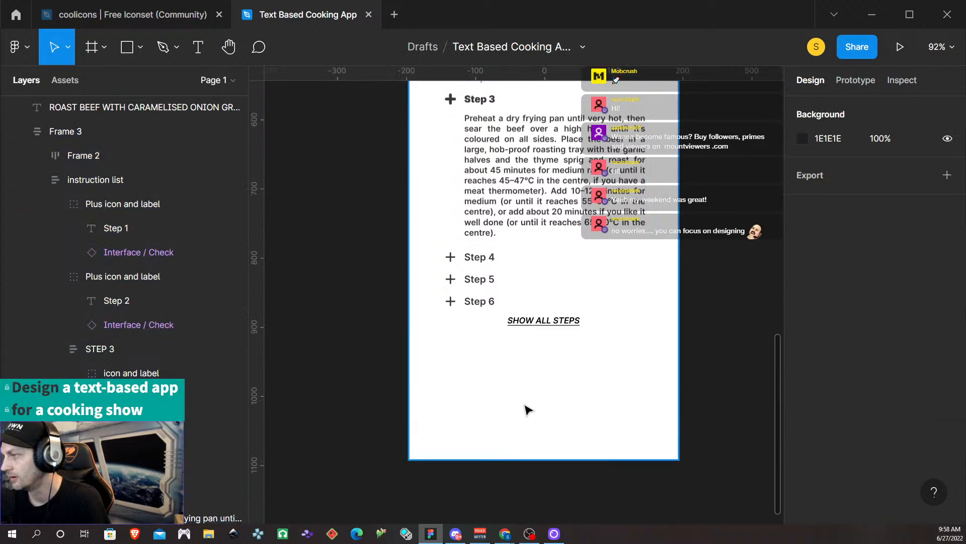
- Group the video placeholder's rectangle and play triangle
{"action": "scroll", "coordinate": [527, 411], "scroll_direction": "down", "scroll_amount": 5}
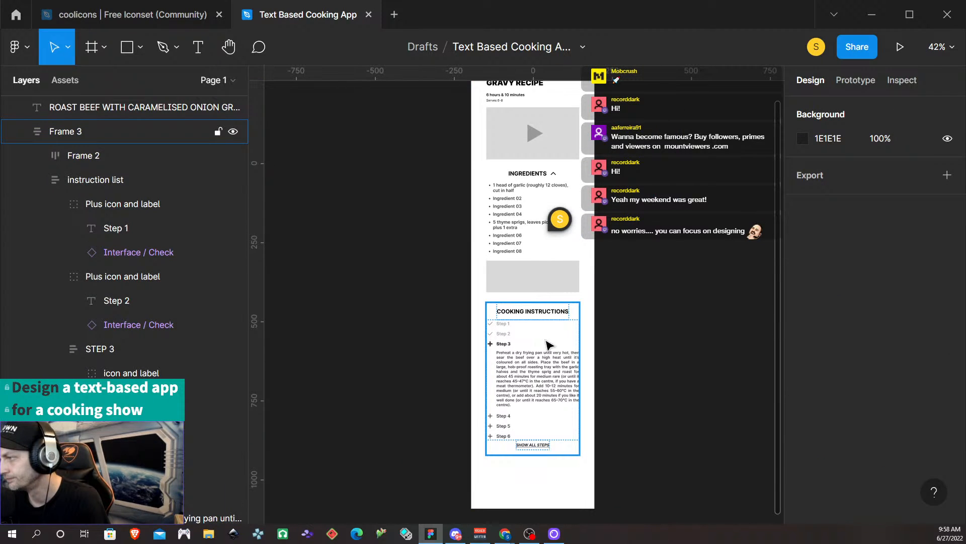
{"action": "left_click", "coordinate": [543, 327]}
{"action": "left_click", "coordinate": [535, 210], "text": "shift"}
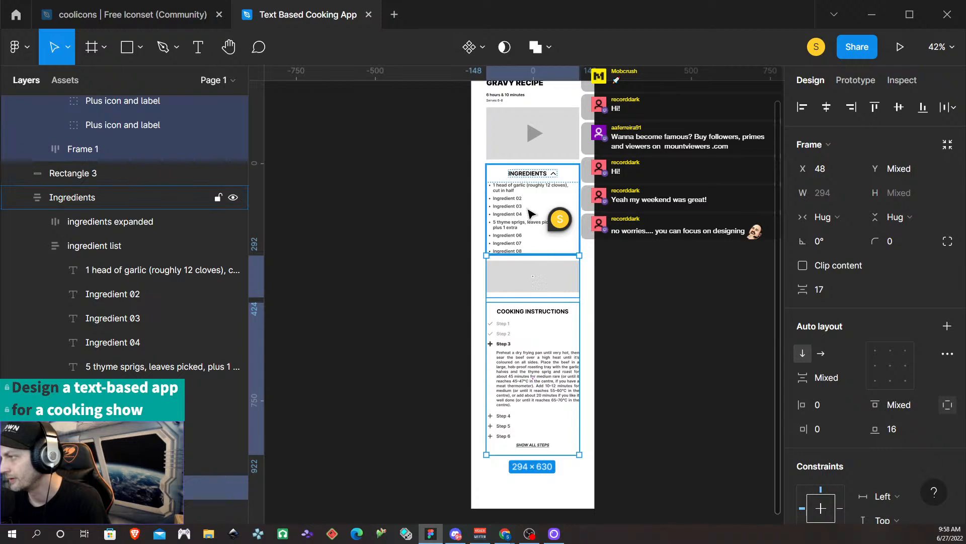
{"action": "left_click", "coordinate": [536, 139]}
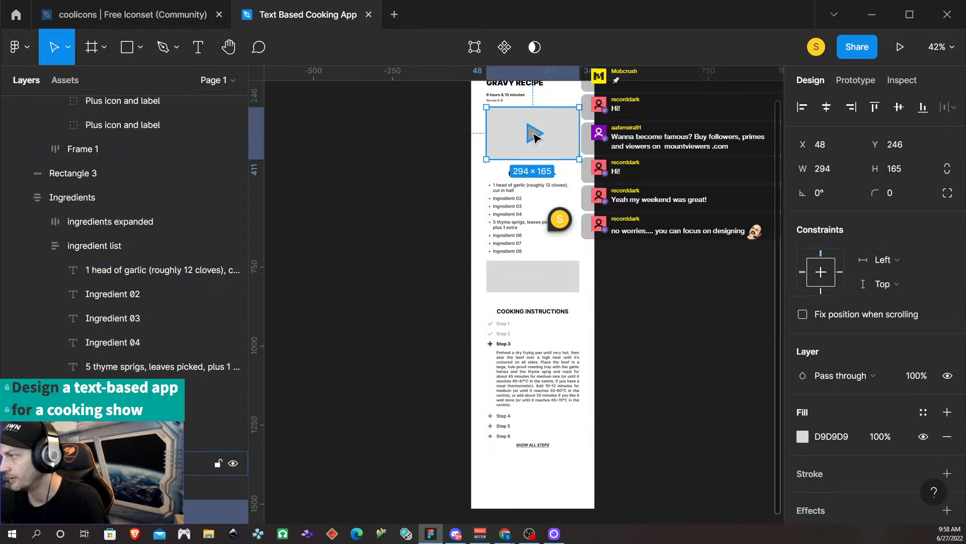
{"action": "left_click", "coordinate": [535, 136], "text": "shift"}
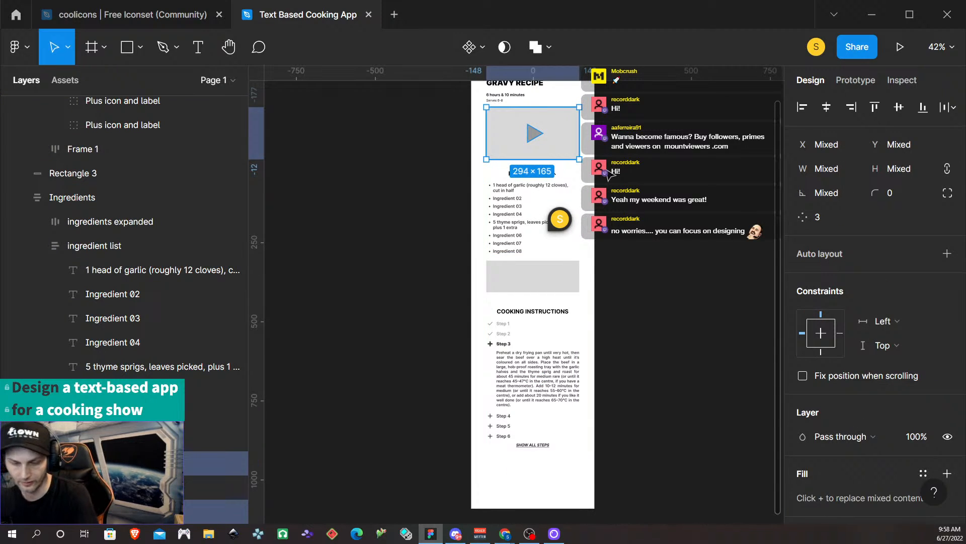
{"action": "key", "text": "ctrl+g"}
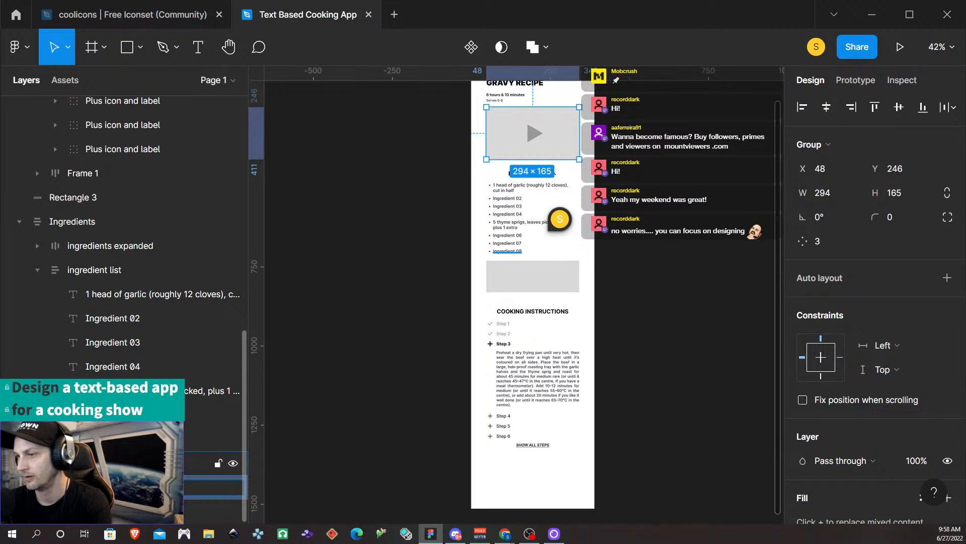
- Distribute the vertical spacing evenly among the video group, Ingredients frame, grey rectangle frame and cooking instructions frame
{"action": "scroll", "coordinate": [529, 175], "scroll_direction": "up", "scroll_amount": 2}
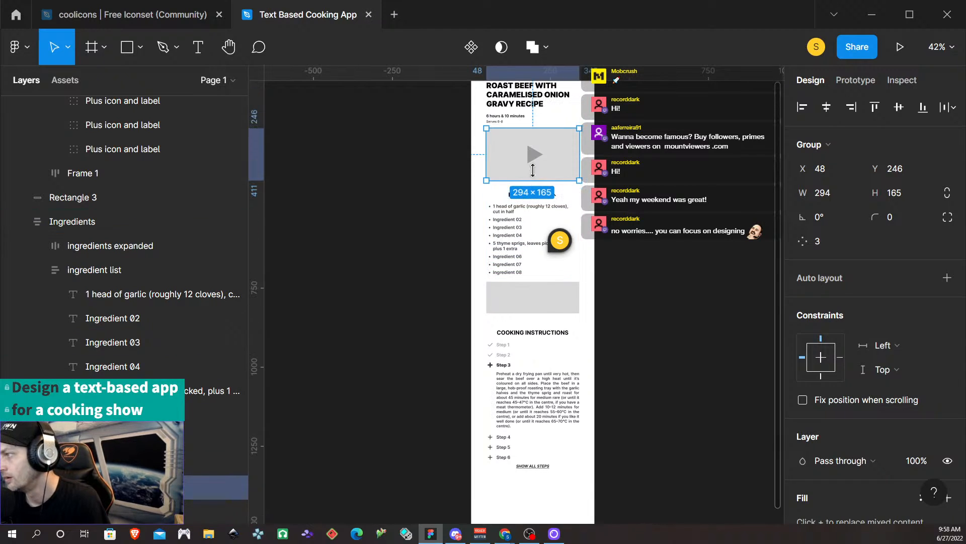
{"action": "scroll", "coordinate": [553, 166], "scroll_direction": "up", "scroll_amount": 4}
{"action": "left_click", "coordinate": [528, 280], "text": "shift"}
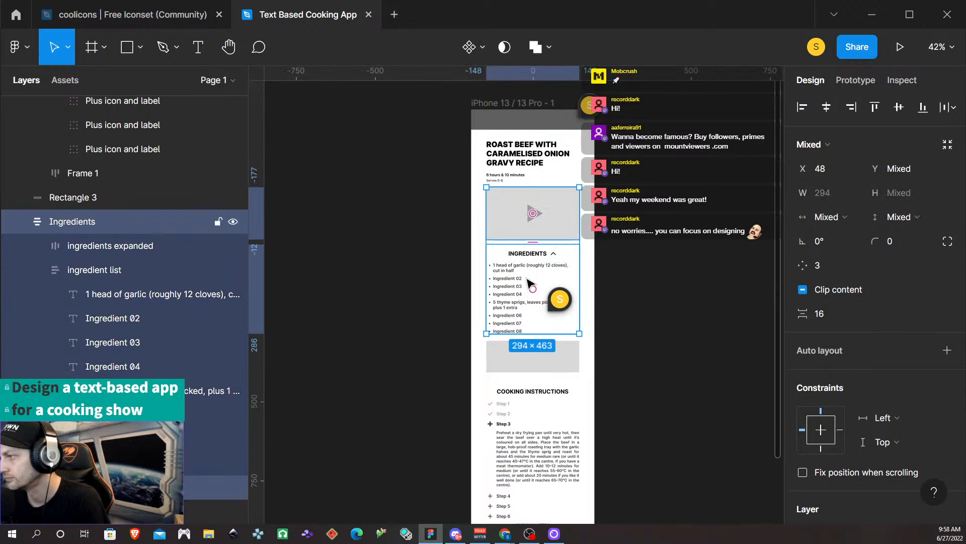
{"action": "left_click", "coordinate": [533, 356], "text": "shift"}
{"action": "left_click", "coordinate": [544, 435], "text": "shift"}
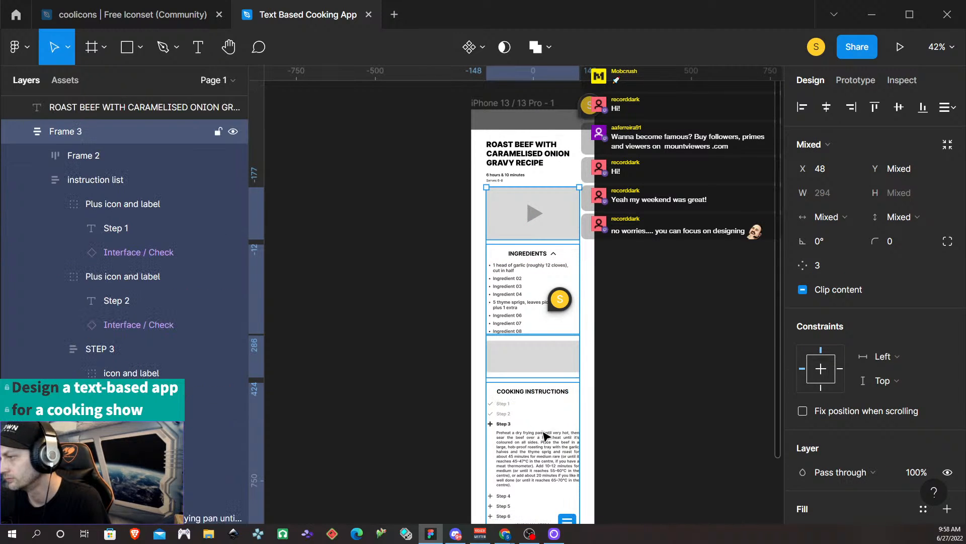
{"action": "scroll", "coordinate": [533, 432], "scroll_direction": "down", "scroll_amount": 3}
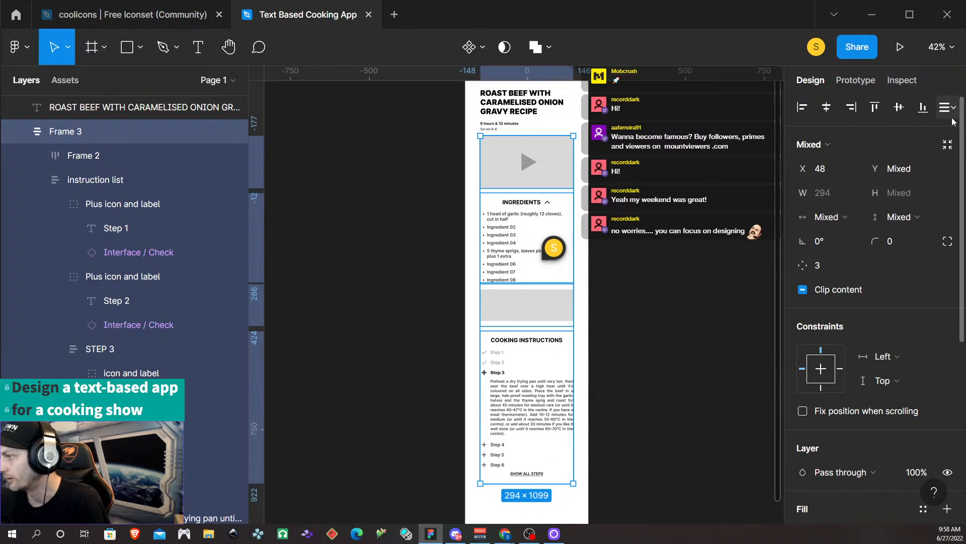
{"action": "key", "text": "ctrl+z"}
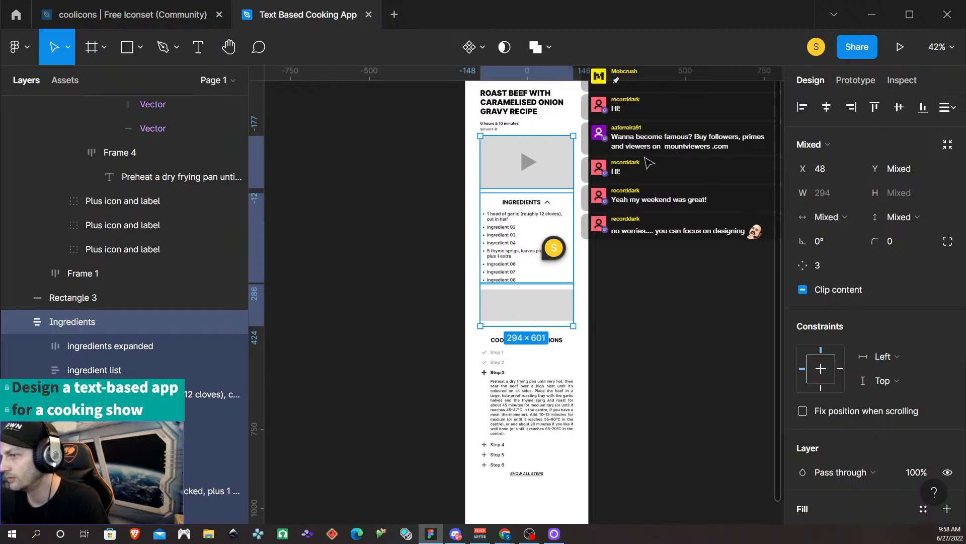
{"action": "left_click", "coordinate": [540, 425], "text": "shift"}
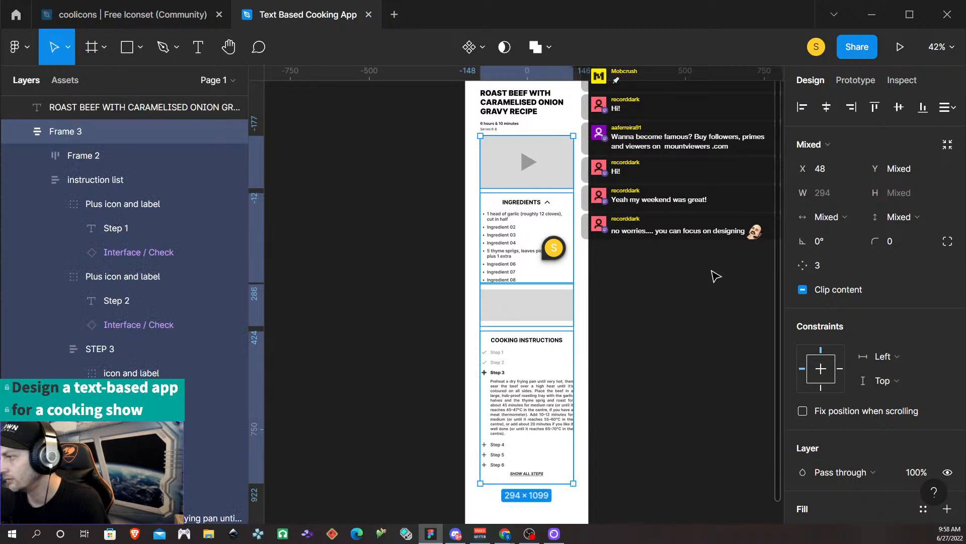
{"action": "left_click", "coordinate": [948, 107]}
{"action": "left_click", "coordinate": [790, 157]}
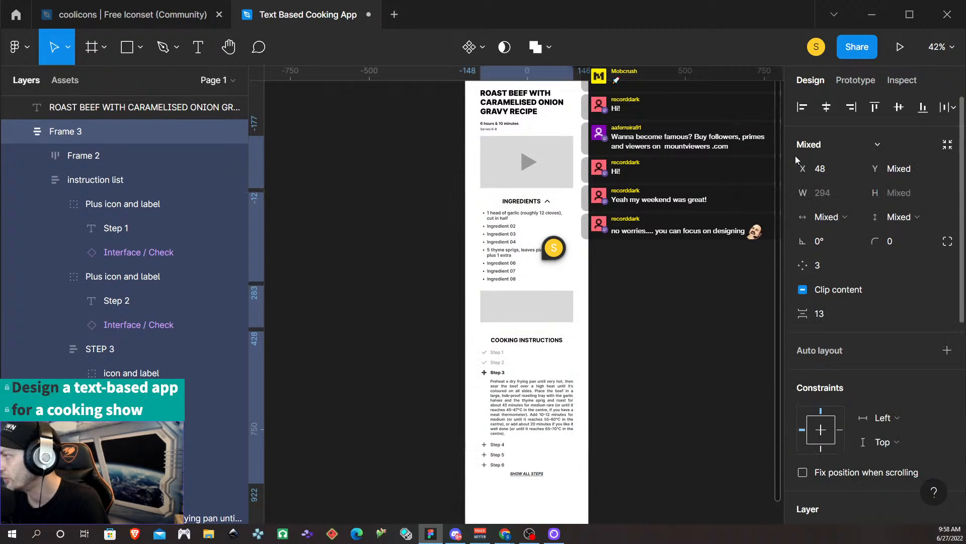
- Set the vertical spacing between the four selected sections to 0 and clear the selection
{"action": "left_click", "coordinate": [838, 315]}
{"action": "type", "text": "0"}
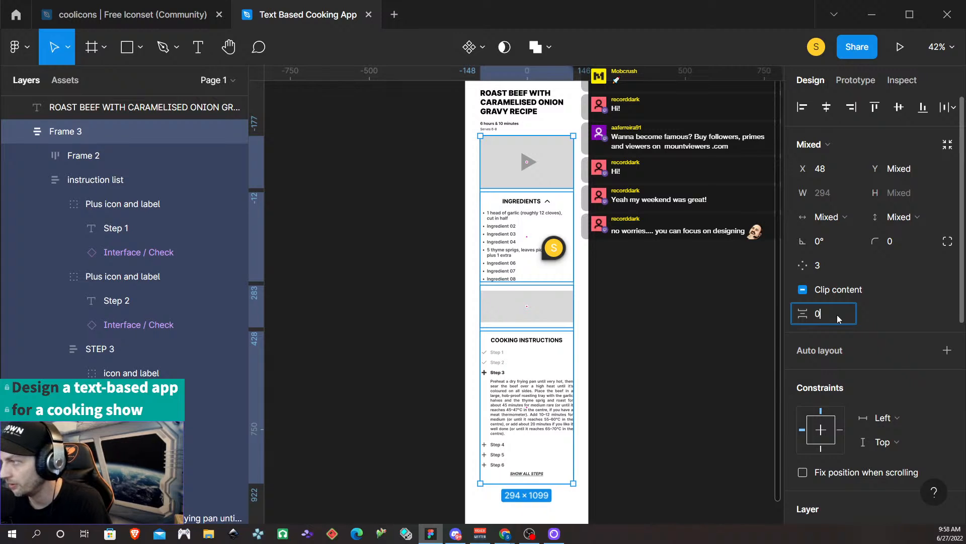
{"action": "key", "text": "Return"}
{"action": "left_click", "coordinate": [624, 356]}
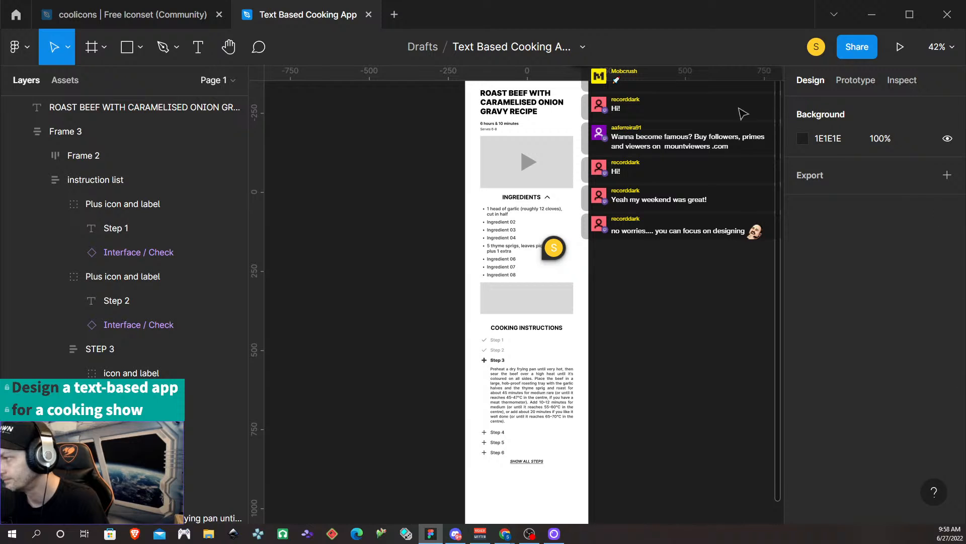
- Examine the gaps between the ingredients list, the grey rectangle and the cooking instructions
{"action": "scroll", "coordinate": [500, 337], "scroll_direction": "up", "scroll_amount": 5}
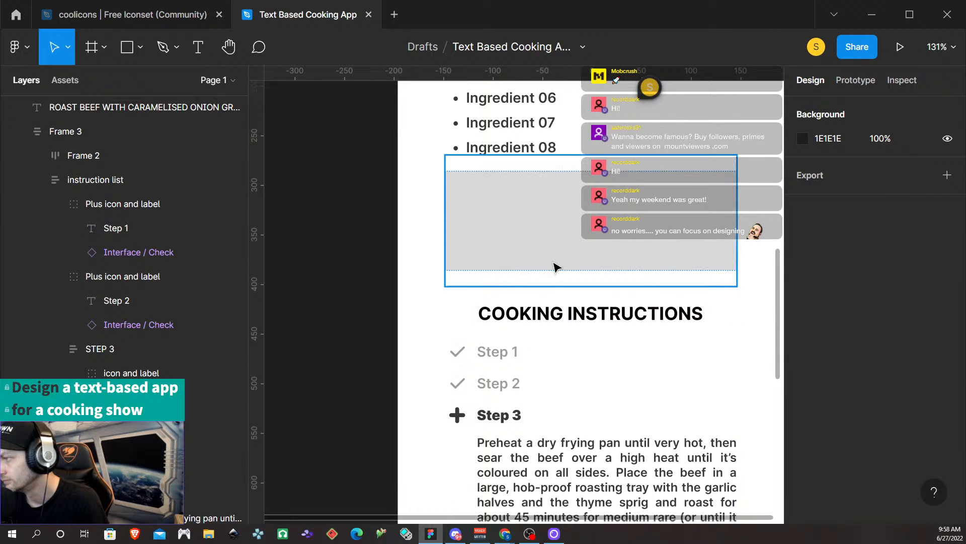
{"action": "scroll", "coordinate": [531, 151], "scroll_direction": "down", "scroll_amount": 3}
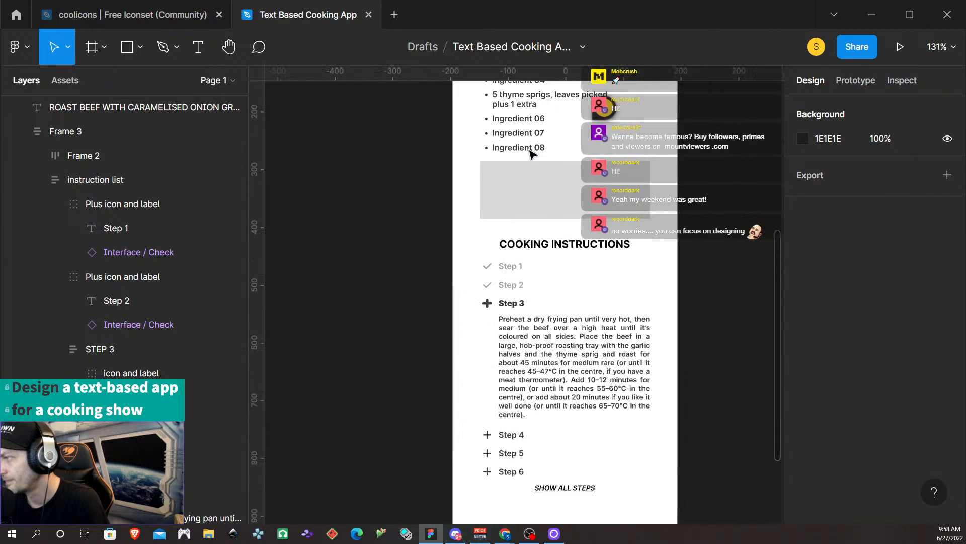
{"action": "scroll", "coordinate": [531, 156], "scroll_direction": "down", "scroll_amount": 5}
{"action": "scroll", "coordinate": [541, 179], "scroll_direction": "up", "scroll_amount": 3}
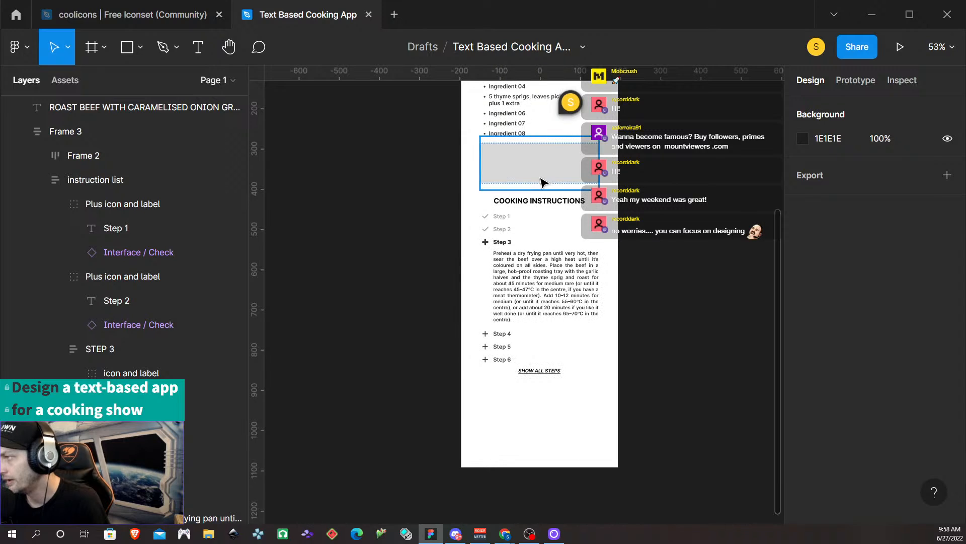
{"action": "scroll", "coordinate": [537, 181], "scroll_direction": "right", "scroll_amount": 1}
{"action": "scroll", "coordinate": [536, 204], "scroll_direction": "left", "scroll_amount": 3}
{"action": "scroll", "coordinate": [649, 211], "scroll_direction": "right", "scroll_amount": 2}
{"action": "scroll", "coordinate": [563, 244], "scroll_direction": "up", "scroll_amount": 1}
{"action": "scroll", "coordinate": [570, 235], "scroll_direction": "down", "scroll_amount": 4}
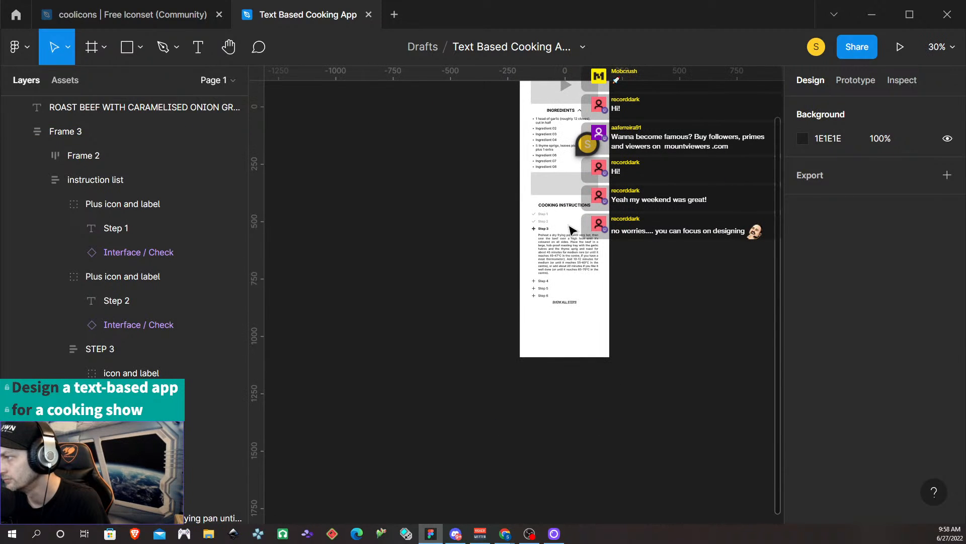
{"action": "scroll", "coordinate": [571, 224], "scroll_direction": "down", "scroll_amount": 3}
{"action": "scroll", "coordinate": [571, 214], "scroll_direction": "left", "scroll_amount": 3}
{"action": "scroll", "coordinate": [569, 212], "scroll_direction": "right", "scroll_amount": 3}
{"action": "scroll", "coordinate": [553, 202], "scroll_direction": "up", "scroll_amount": 6}
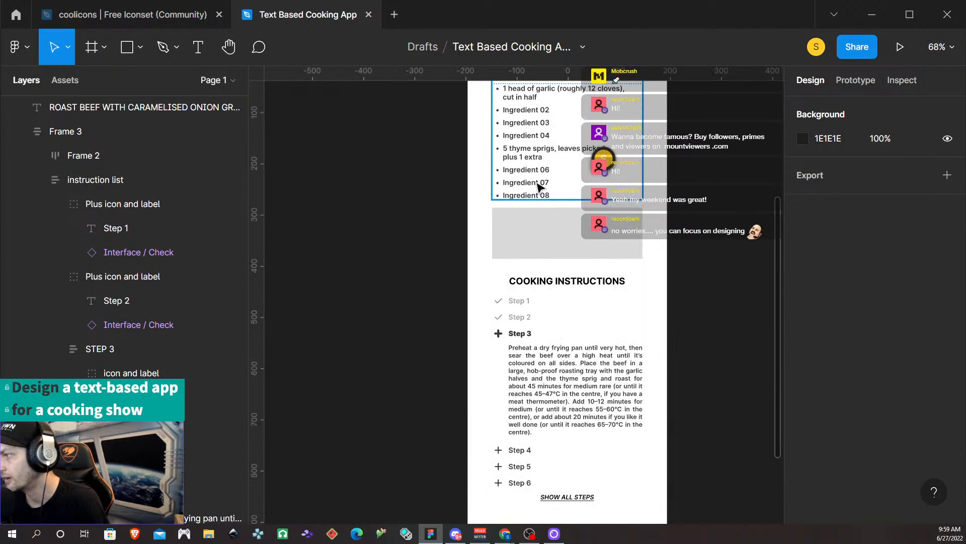
- Set the bottom padding of the Ingredients frame to 16 and clear the selection
{"action": "left_click", "coordinate": [537, 188]}
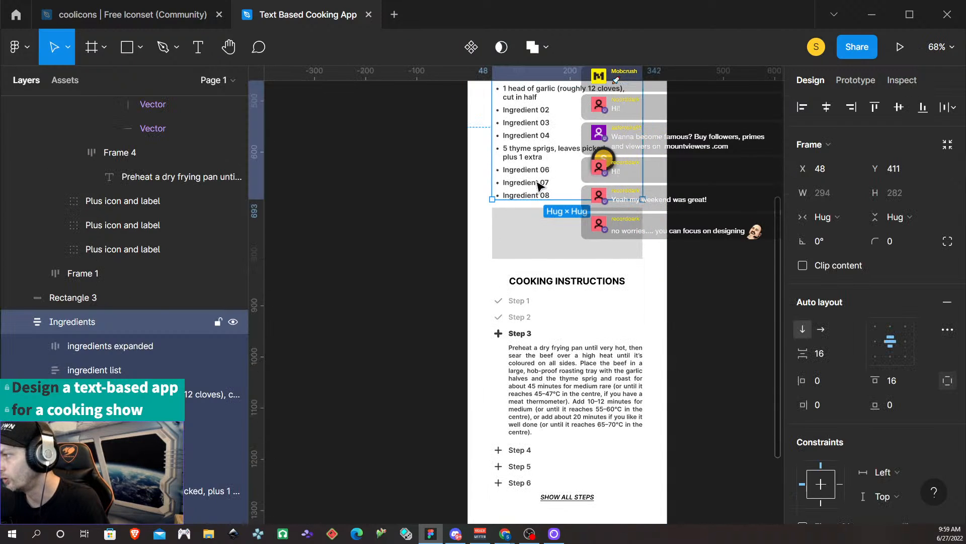
{"action": "left_click", "coordinate": [899, 412]}
{"action": "type", "text": "16"}
{"action": "key", "text": "Return"}
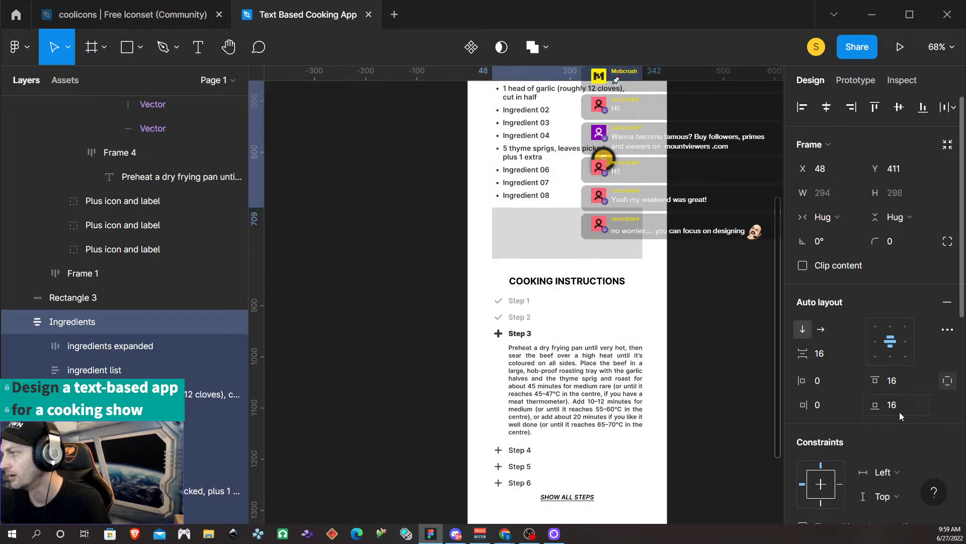
{"action": "left_click", "coordinate": [660, 276]}
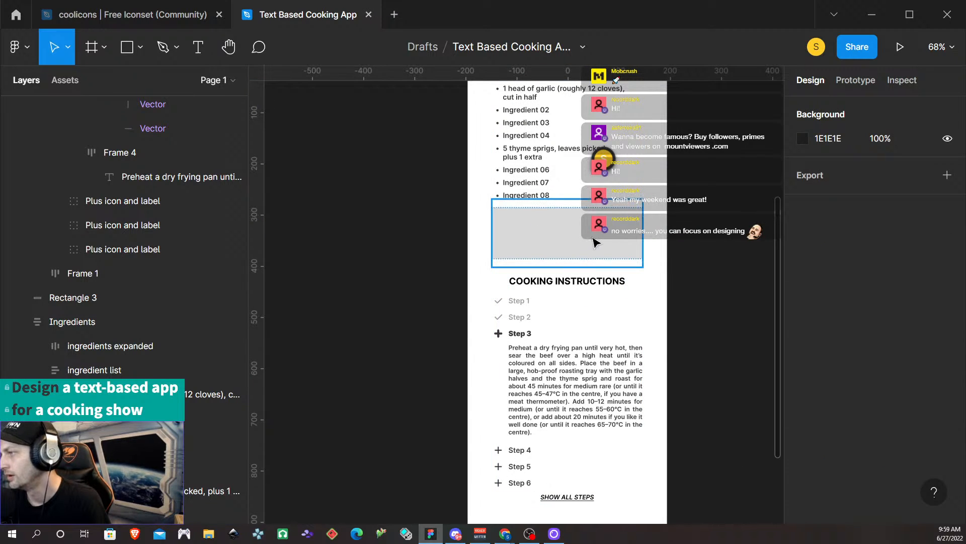
- Combine the video group, Ingredients, grey rectangle and cooking instructions frames into one vertical auto layout frame
{"action": "scroll", "coordinate": [599, 242], "scroll_direction": "down", "scroll_amount": 5}
{"action": "left_click", "coordinate": [583, 323]}
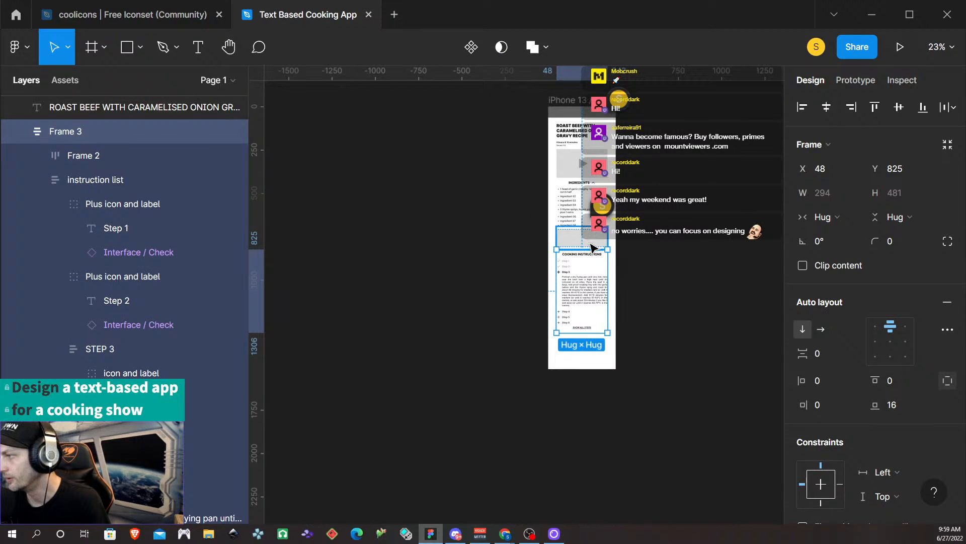
{"action": "left_click", "coordinate": [583, 221], "text": "shift"}
{"action": "left_click", "coordinate": [600, 175], "text": "shift"}
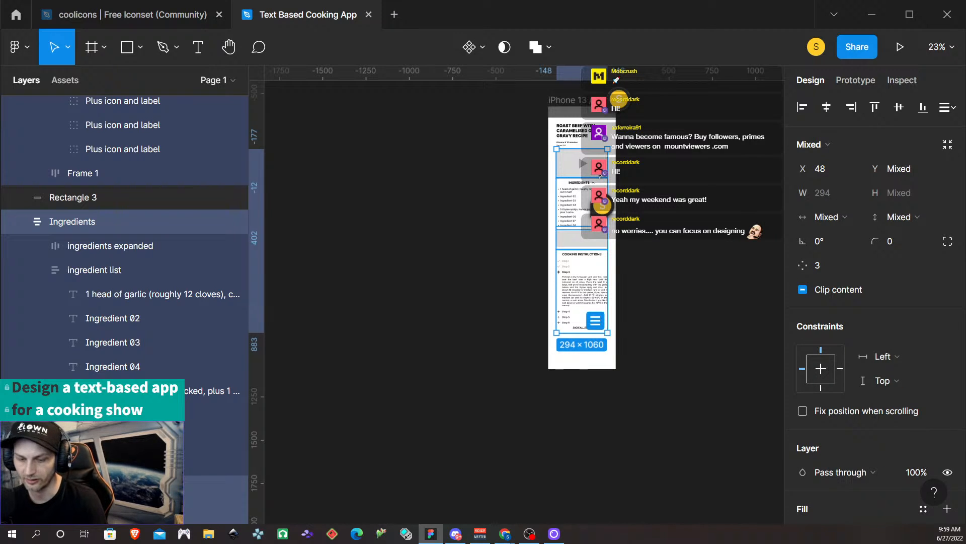
{"action": "key", "text": "shift+a"}
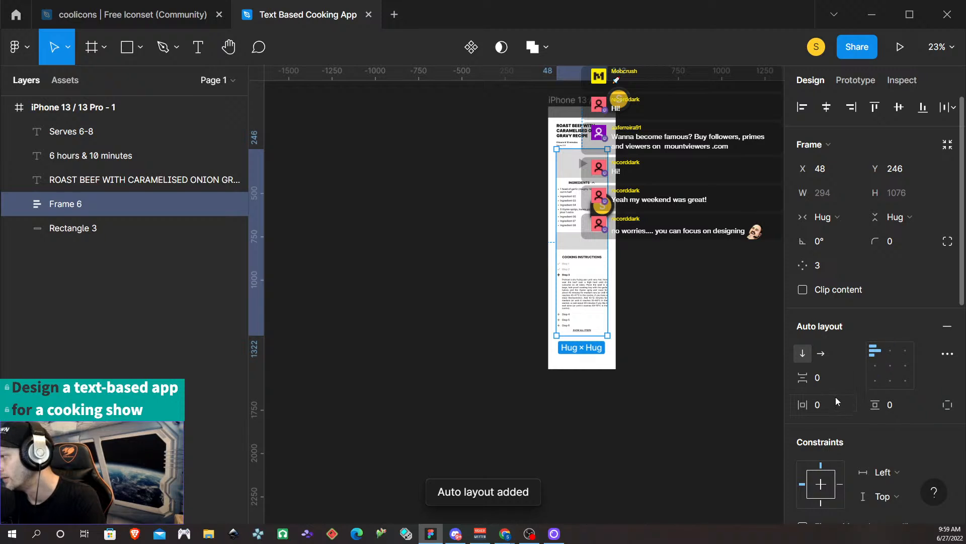
- Align the contents of the combined auto layout frame to top centre and clear the selection
{"action": "scroll", "coordinate": [588, 302], "scroll_direction": "up", "scroll_amount": 5}
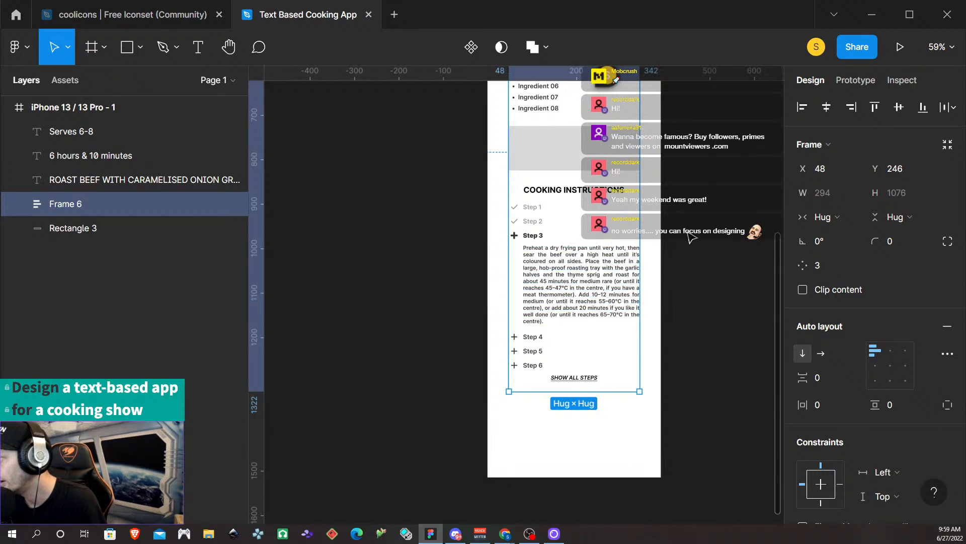
{"action": "left_click", "coordinate": [890, 351]}
{"action": "scroll", "coordinate": [611, 258], "scroll_direction": "up", "scroll_amount": 5}
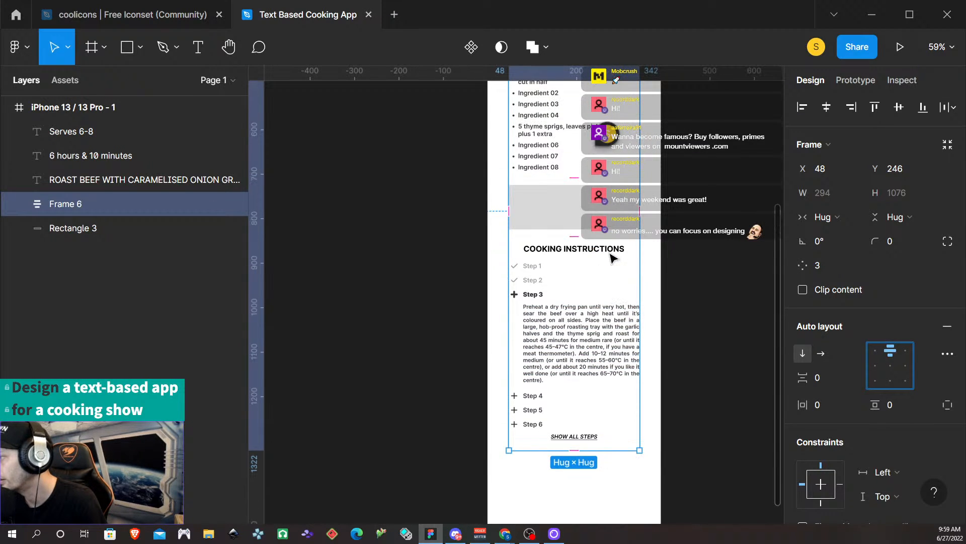
{"action": "scroll", "coordinate": [611, 258], "scroll_direction": "up", "scroll_amount": 1}
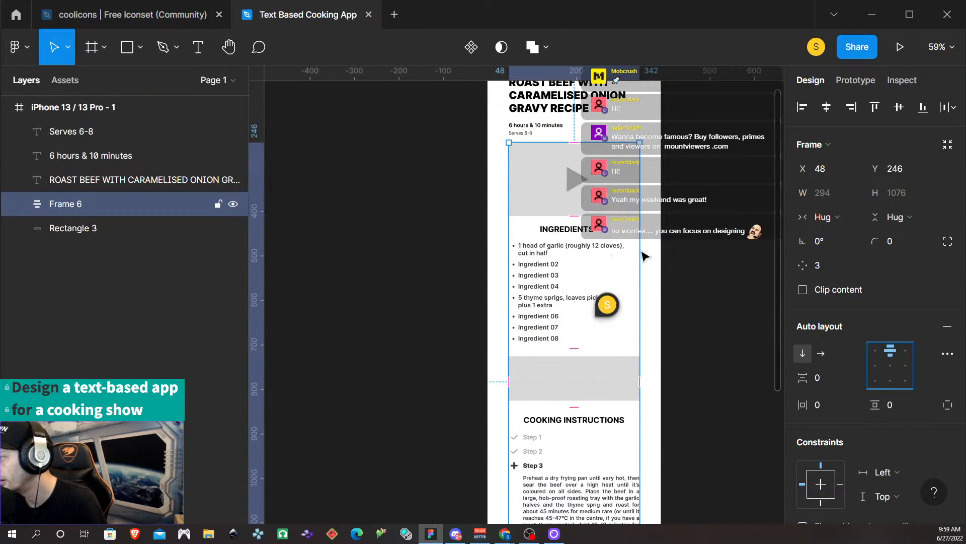
{"action": "left_click", "coordinate": [649, 276]}
- Review the layout and spacing of the whole phone screen, from the recipe title to the empty area below the cooking instructions
{"action": "scroll", "coordinate": [647, 274], "scroll_direction": "down", "scroll_amount": 8}
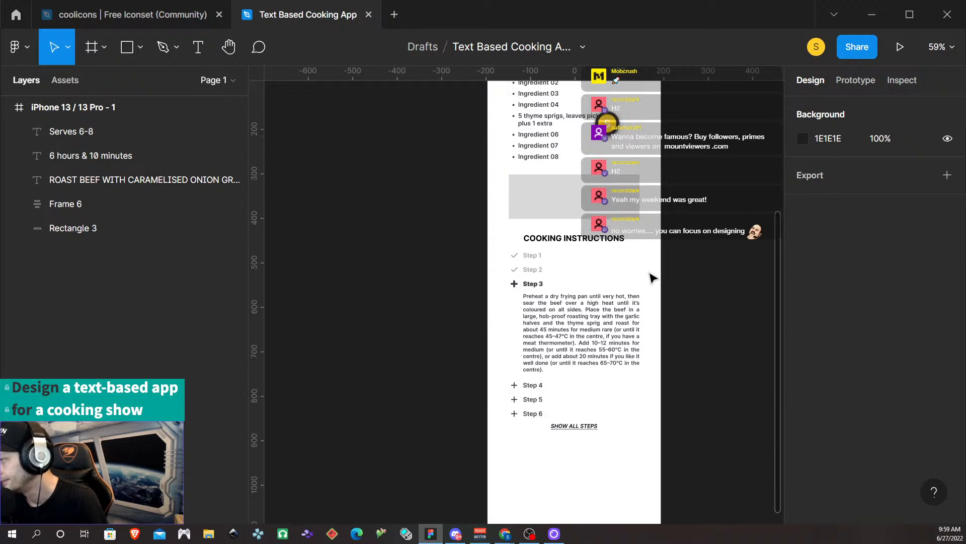
{"action": "scroll", "coordinate": [657, 279], "scroll_direction": "down", "scroll_amount": 3}
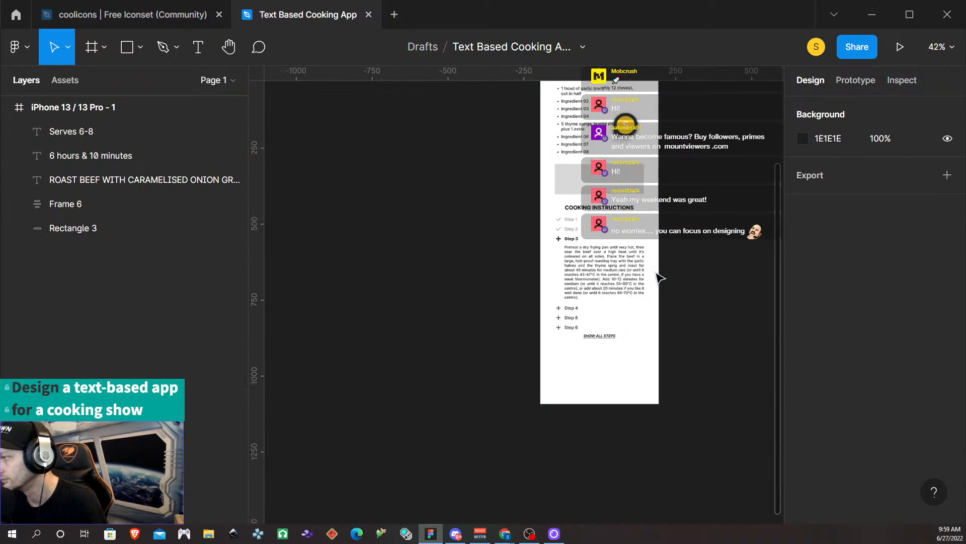
{"action": "scroll", "coordinate": [660, 283], "scroll_direction": "right", "scroll_amount": 3}
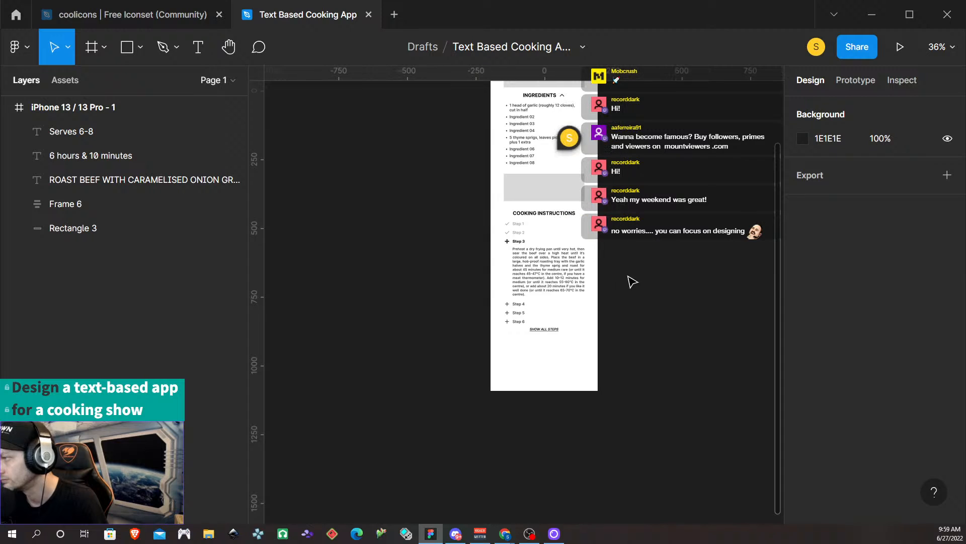
{"action": "scroll", "coordinate": [617, 276], "scroll_direction": "up", "scroll_amount": 5}
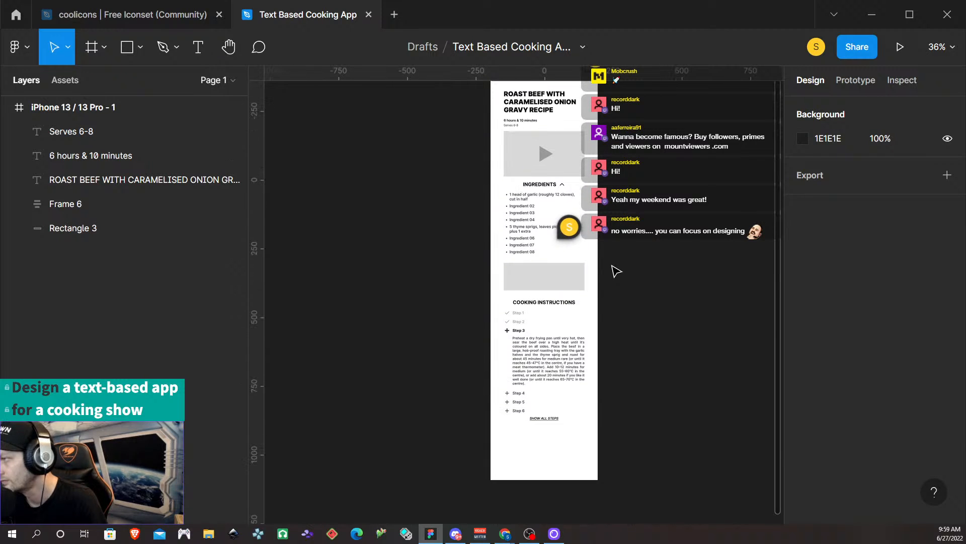
{"action": "scroll", "coordinate": [616, 272], "scroll_direction": "up", "scroll_amount": 1}
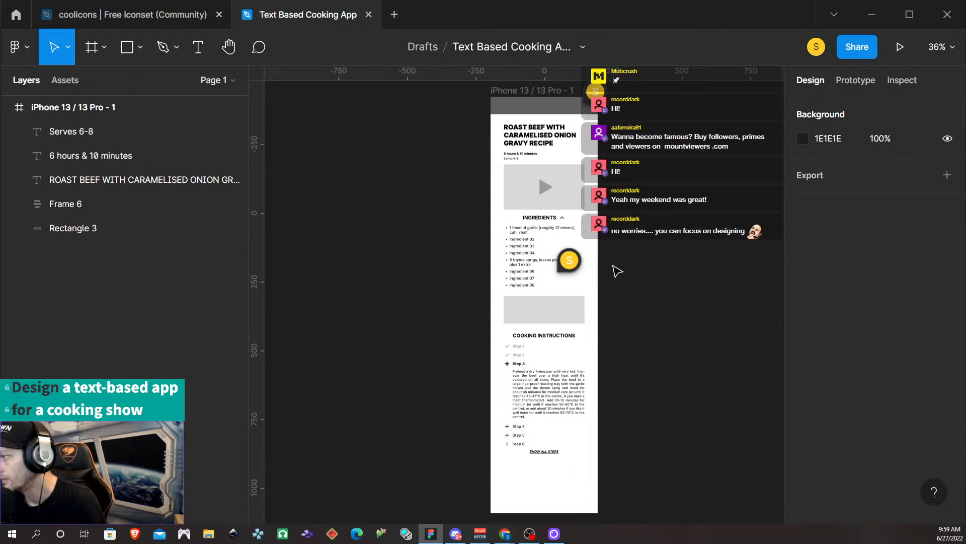
{"action": "scroll", "coordinate": [611, 204], "scroll_direction": "up", "scroll_amount": 2}
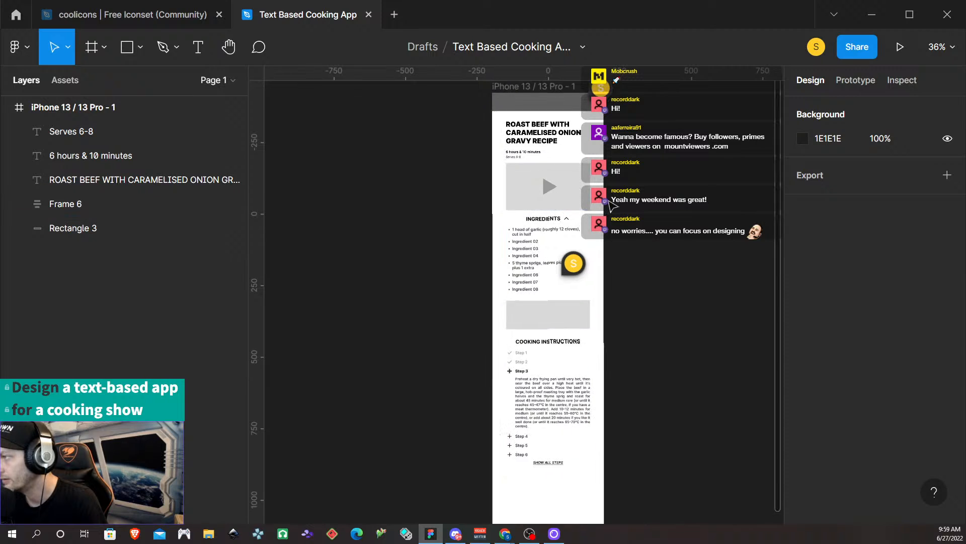
{"action": "scroll", "coordinate": [607, 252], "scroll_direction": "down", "scroll_amount": 2}
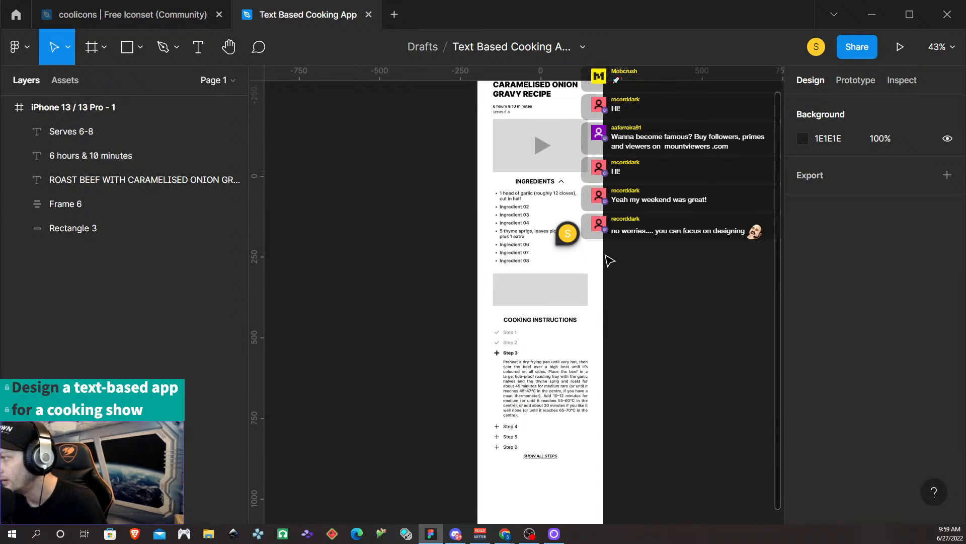
{"action": "scroll", "coordinate": [609, 261], "scroll_direction": "down", "scroll_amount": 2}
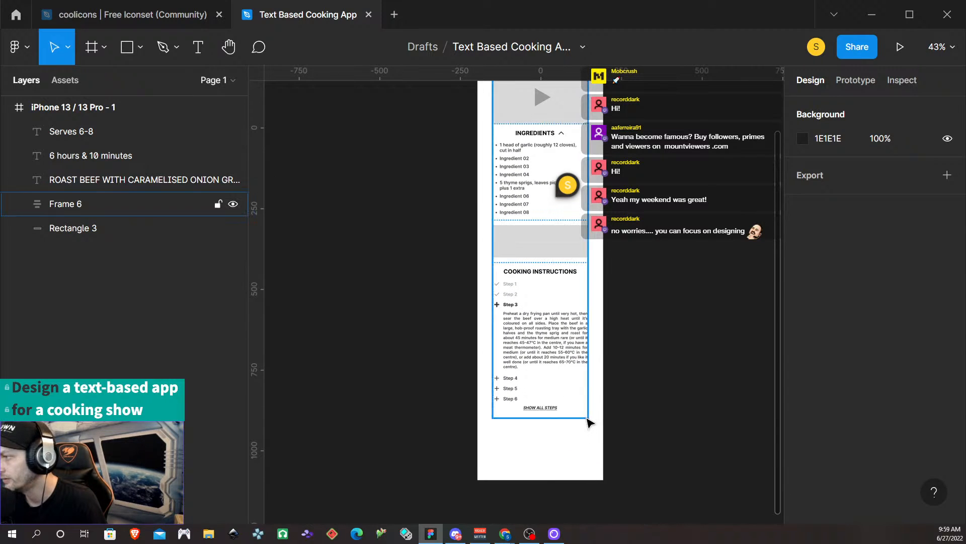
{"action": "scroll", "coordinate": [534, 433], "scroll_direction": "up", "scroll_amount": 15}
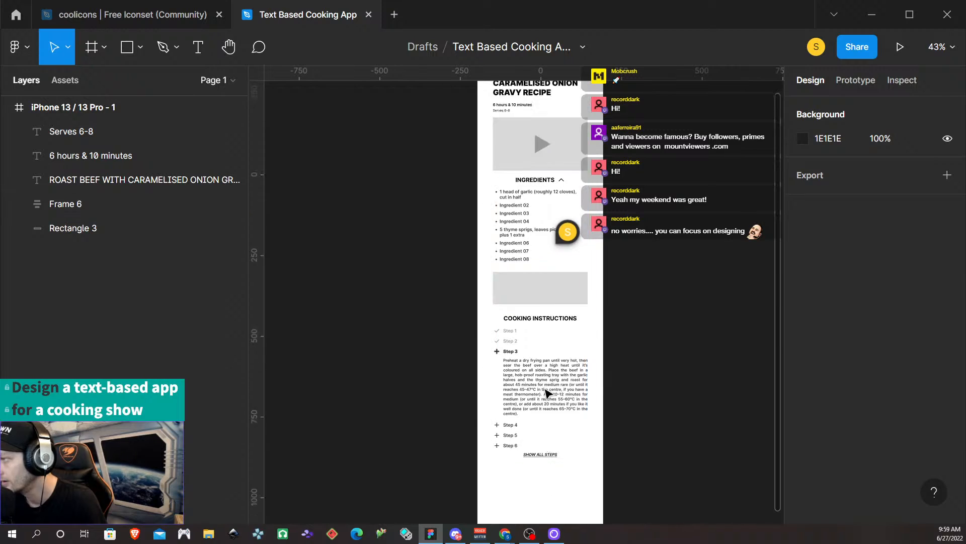
{"action": "left_click", "coordinate": [513, 397]}
{"action": "scroll", "coordinate": [536, 403], "scroll_direction": "down", "scroll_amount": 14}
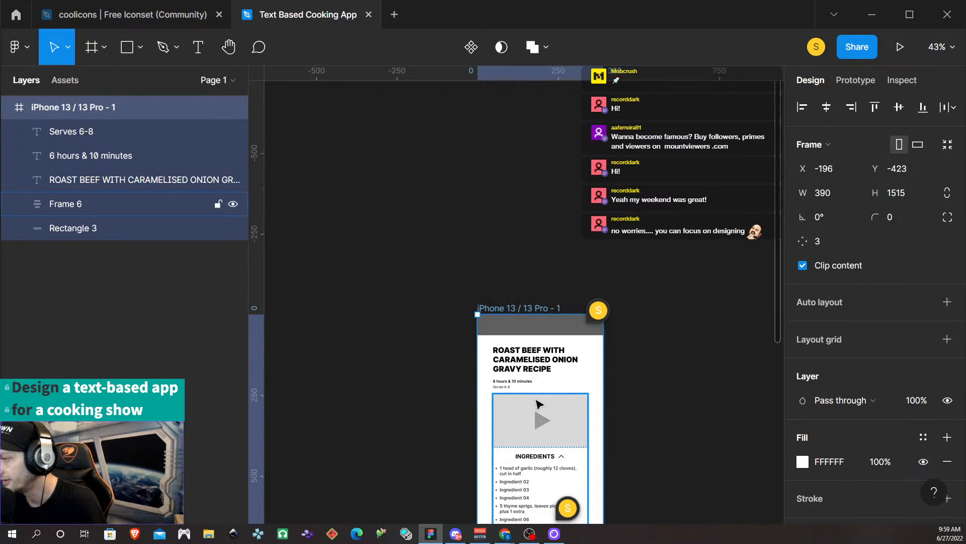
{"action": "scroll", "coordinate": [539, 403], "scroll_direction": "down", "scroll_amount": 1}
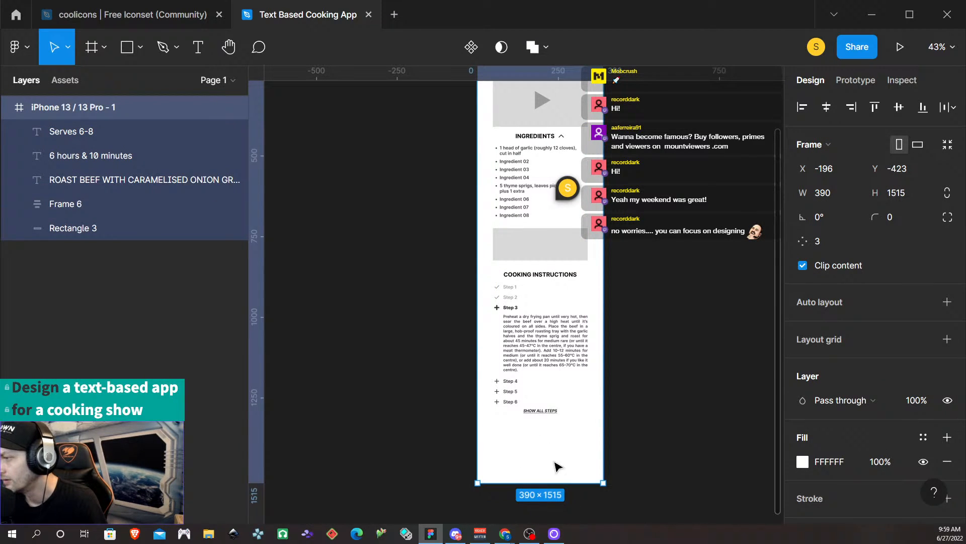
{"action": "left_click", "coordinate": [573, 450]}
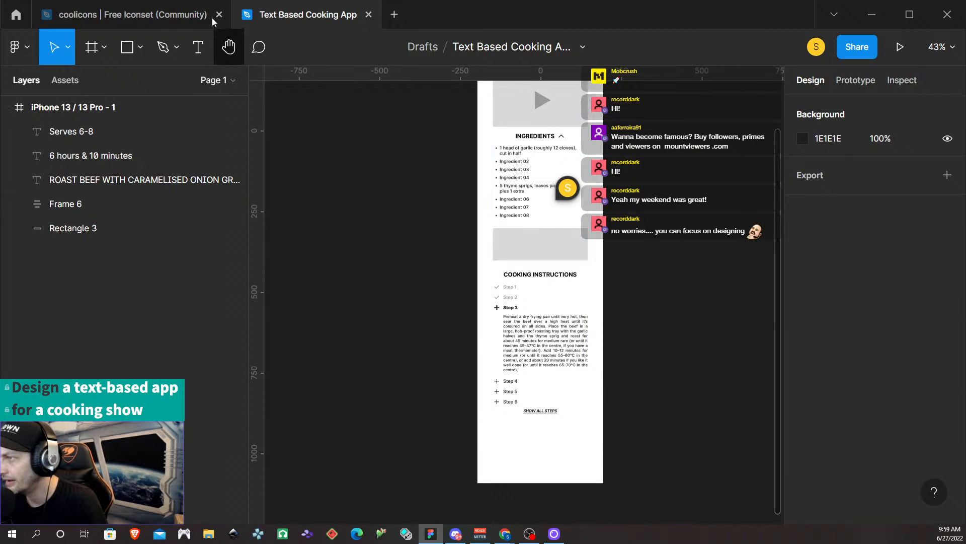
- Measure the spacing from the recipe title to the serving line and the video block, and between the time and serving lines
{"action": "scroll", "coordinate": [598, 460], "scroll_direction": "up", "scroll_amount": 3}
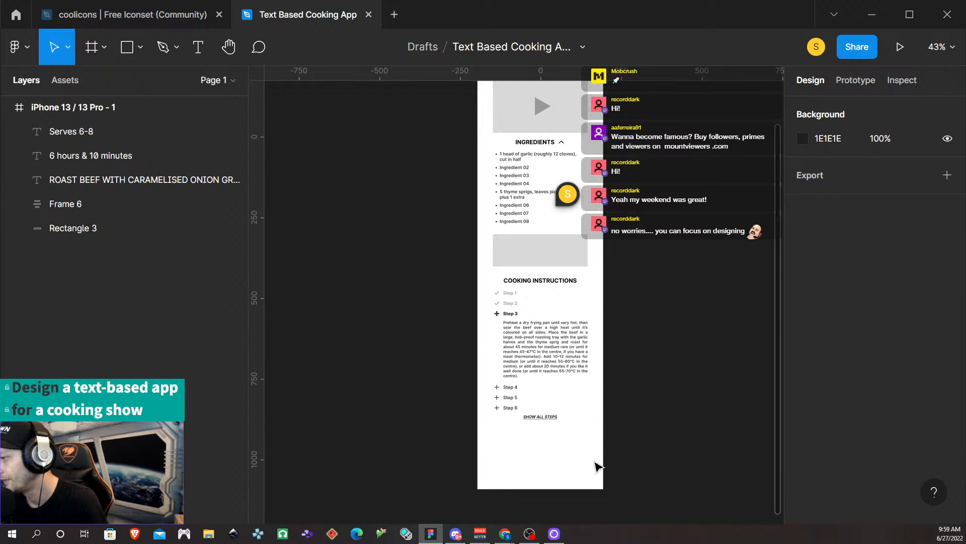
{"action": "scroll", "coordinate": [587, 438], "scroll_direction": "down", "scroll_amount": 2}
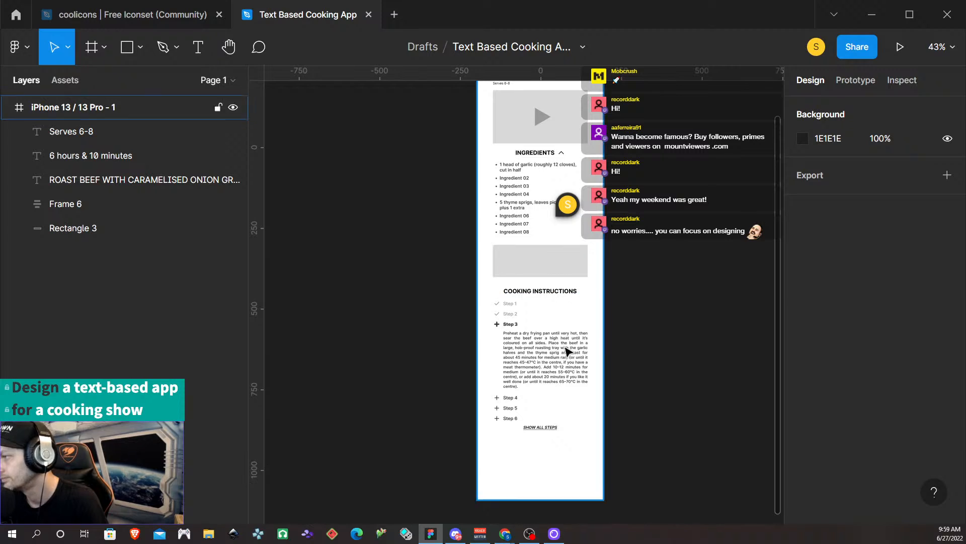
{"action": "scroll", "coordinate": [566, 341], "scroll_direction": "up", "scroll_amount": 5, "text": "ctrl"}
{"action": "scroll", "coordinate": [556, 413], "scroll_direction": "down", "scroll_amount": 2}
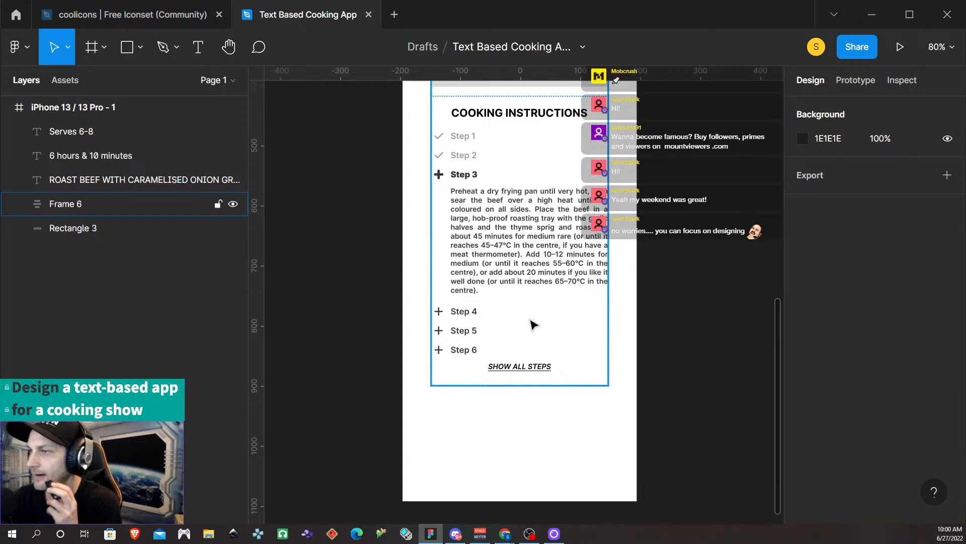
{"action": "scroll", "coordinate": [532, 354], "scroll_direction": "up", "scroll_amount": 10}
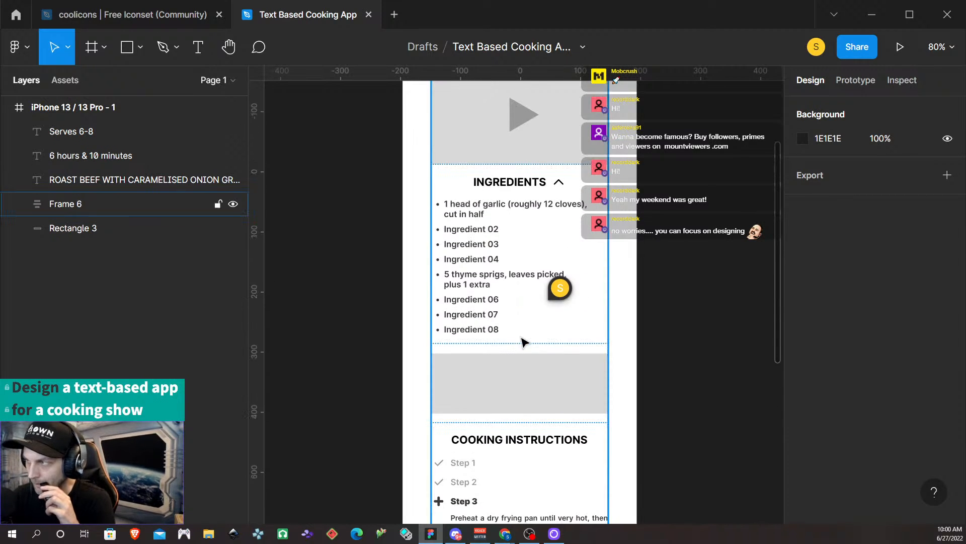
{"action": "scroll", "coordinate": [524, 345], "scroll_direction": "up", "scroll_amount": 1}
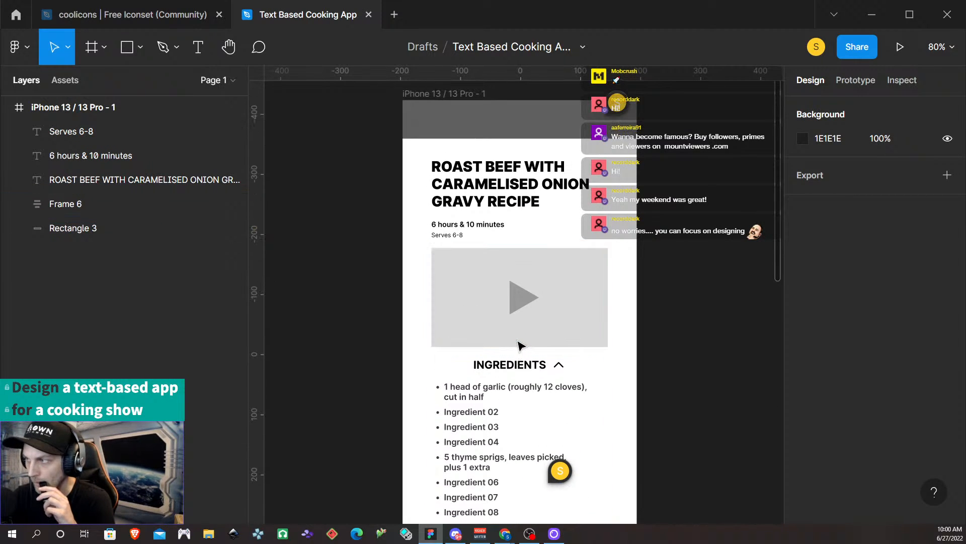
{"action": "left_click", "coordinate": [468, 211]}
{"action": "key", "text": "alt"}
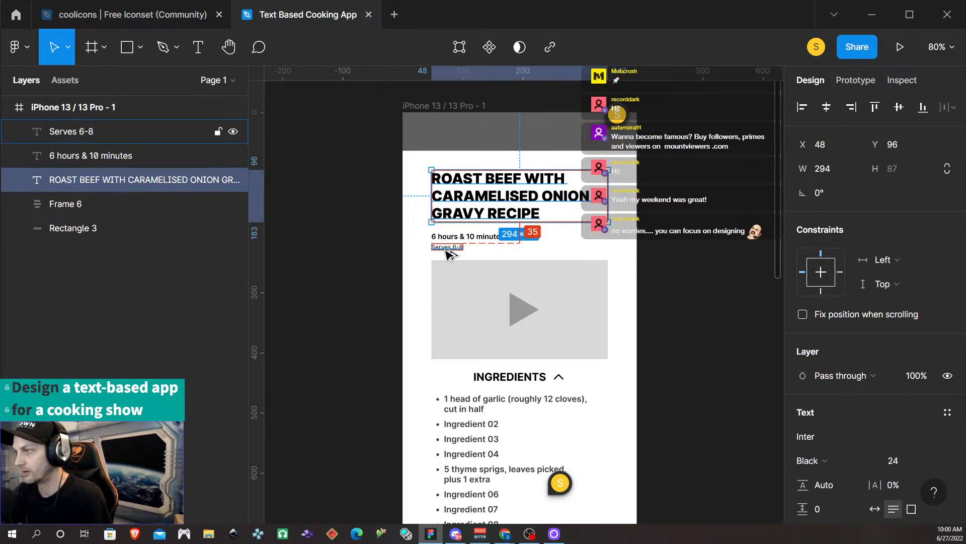
{"action": "scroll", "coordinate": [412, 309], "scroll_direction": "down", "scroll_amount": 3}
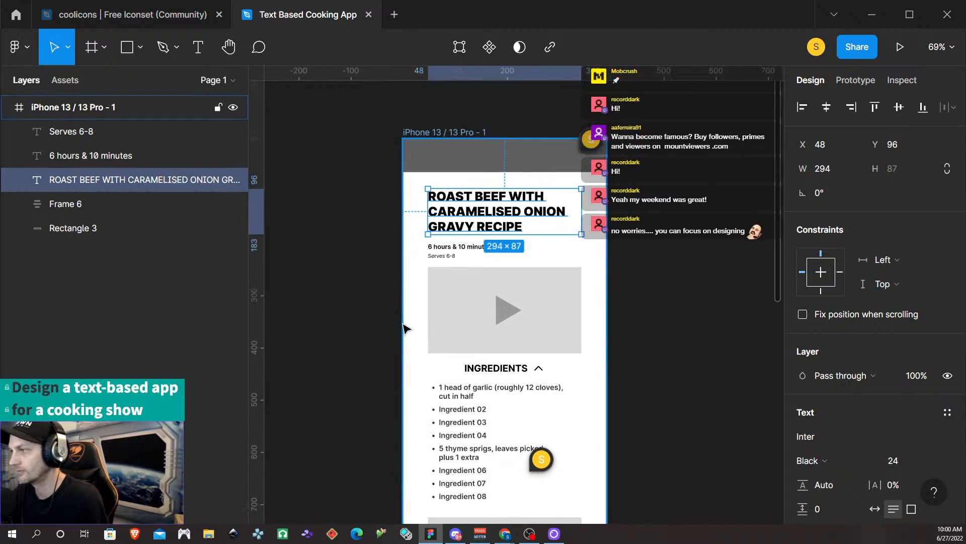
{"action": "key", "text": "alt"}
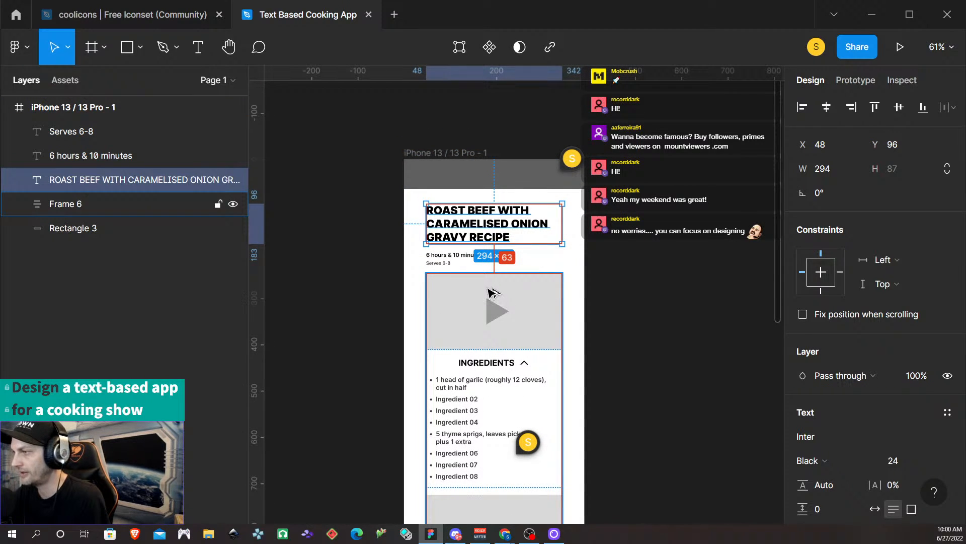
{"action": "left_click", "coordinate": [451, 265]}
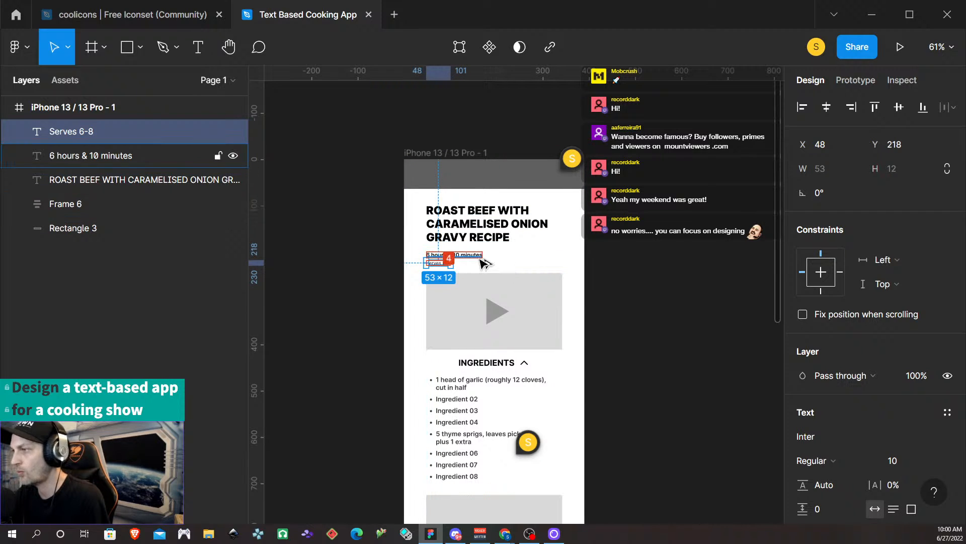
{"action": "scroll", "coordinate": [539, 280], "scroll_direction": "down", "scroll_amount": 3}
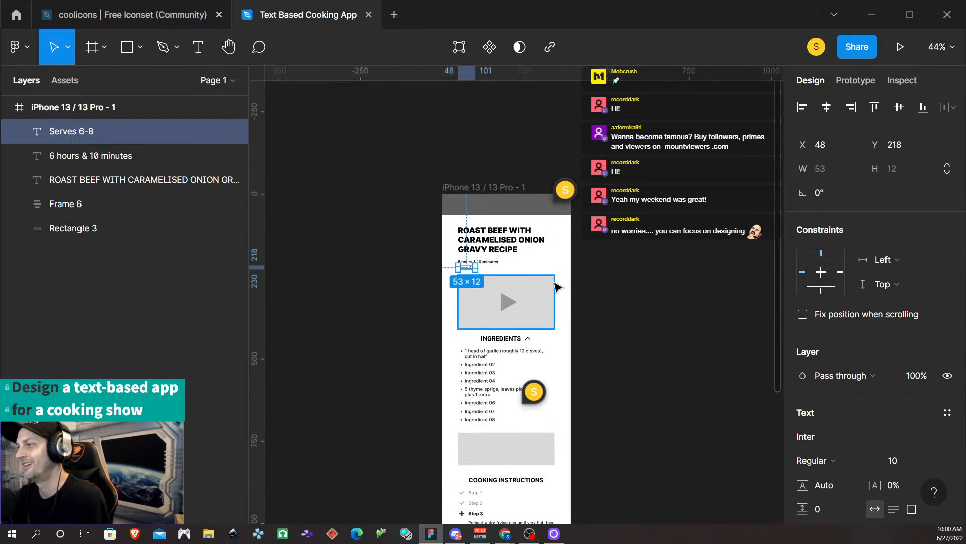
{"action": "left_click", "coordinate": [582, 287]}
- Review the complete phone screen layout, from the header bar through ingredients and cooking instructions to the frame's lower edge
{"action": "scroll", "coordinate": [574, 296], "scroll_direction": "right", "scroll_amount": 1}
{"action": "scroll", "coordinate": [576, 297], "scroll_direction": "down", "scroll_amount": 3}
{"action": "scroll", "coordinate": [580, 301], "scroll_direction": "down", "scroll_amount": 1}
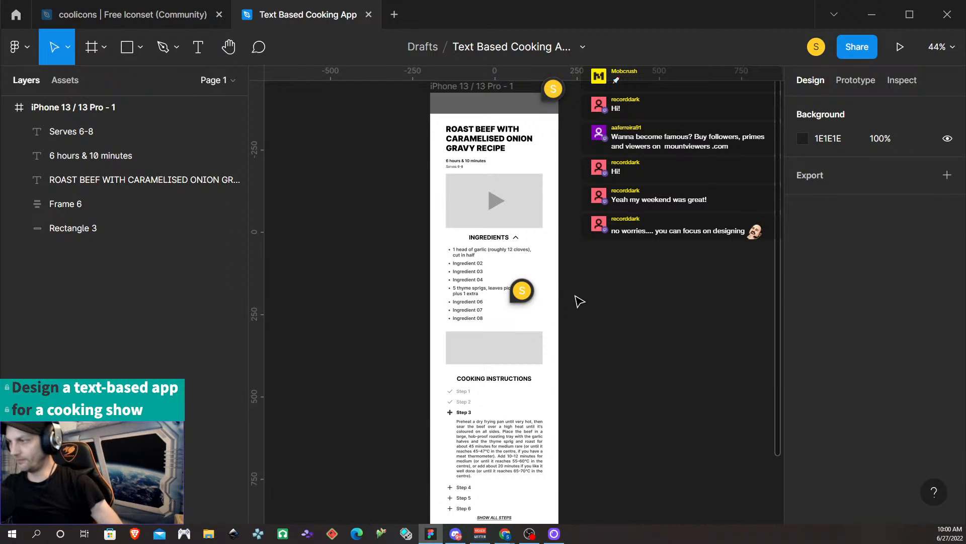
{"action": "scroll", "coordinate": [583, 300], "scroll_direction": "down", "scroll_amount": 2}
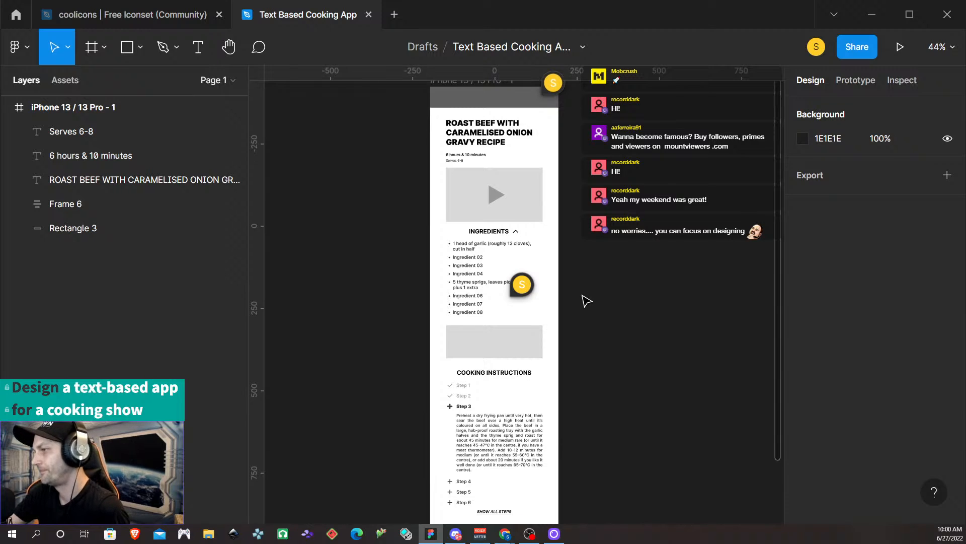
{"action": "scroll", "coordinate": [569, 320], "scroll_direction": "down", "scroll_amount": 3}
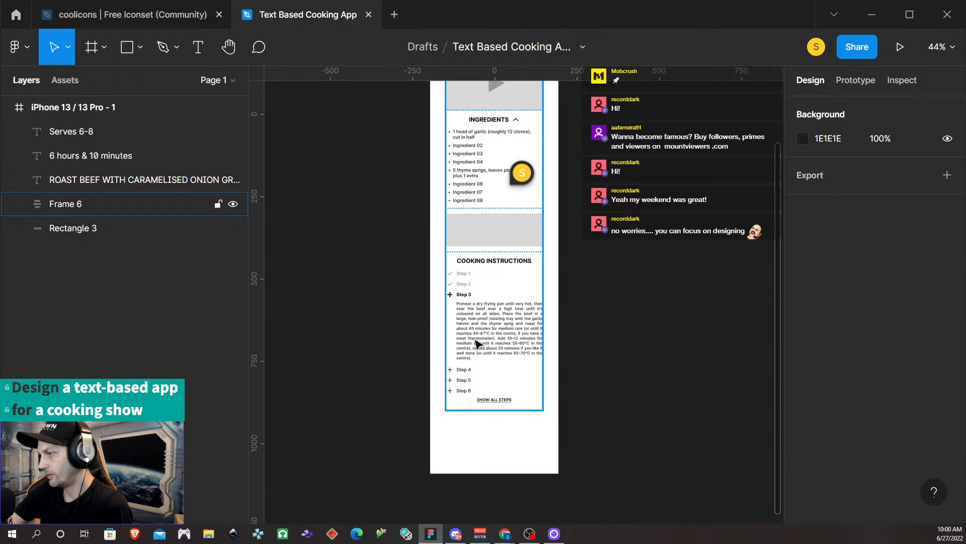
{"action": "scroll", "coordinate": [509, 381], "scroll_direction": "up", "scroll_amount": 4}
{"action": "scroll", "coordinate": [509, 385], "scroll_direction": "up", "scroll_amount": 2}
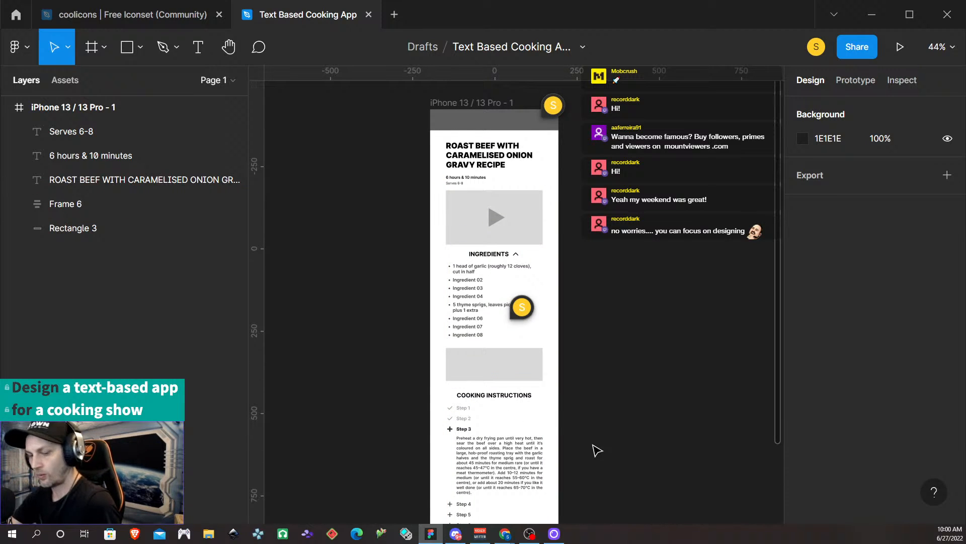
{"action": "scroll", "coordinate": [638, 431], "scroll_direction": "down", "scroll_amount": 2}
{"action": "scroll", "coordinate": [637, 424], "scroll_direction": "down", "scroll_amount": 2}
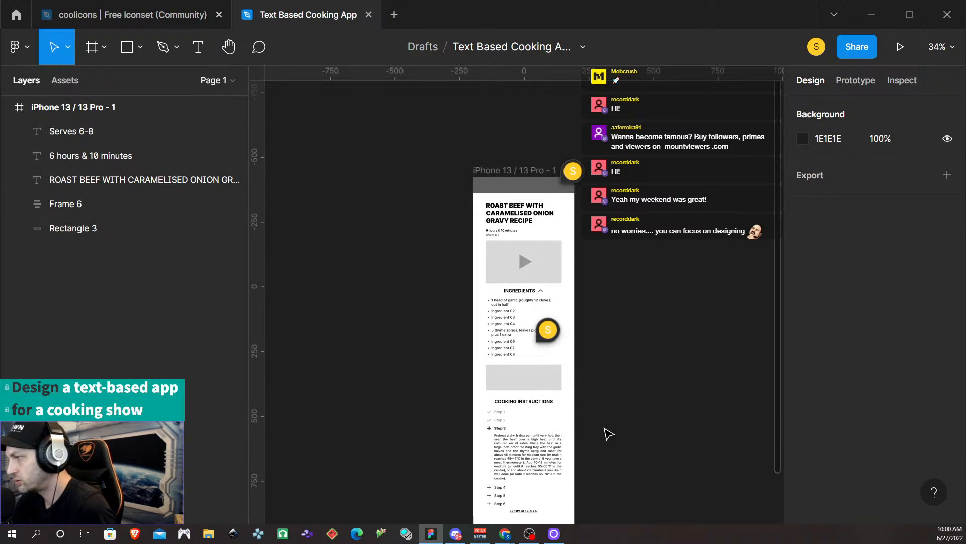
{"action": "scroll", "coordinate": [602, 393], "scroll_direction": "right", "scroll_amount": 2}
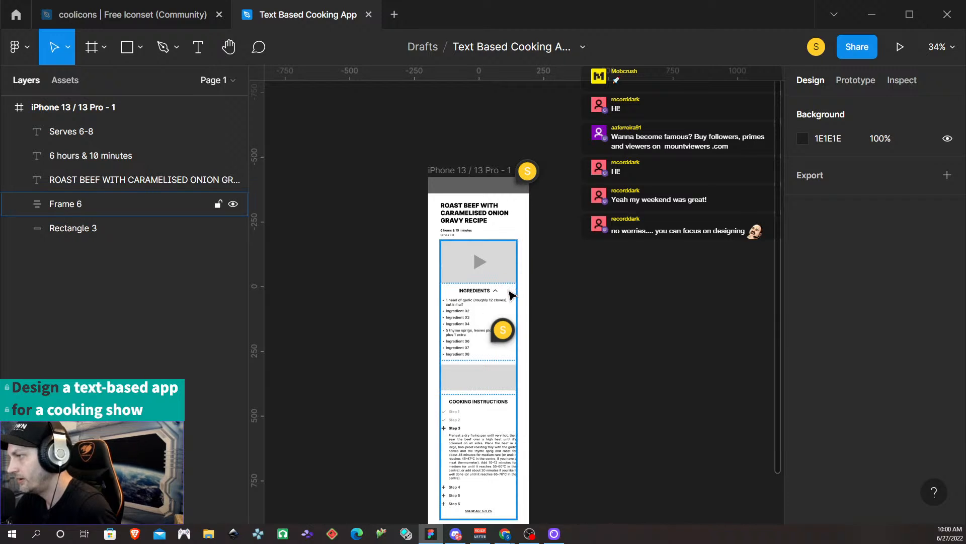
{"action": "scroll", "coordinate": [512, 360], "scroll_direction": "down", "scroll_amount": 2}
{"action": "scroll", "coordinate": [513, 361], "scroll_direction": "down", "scroll_amount": 2}
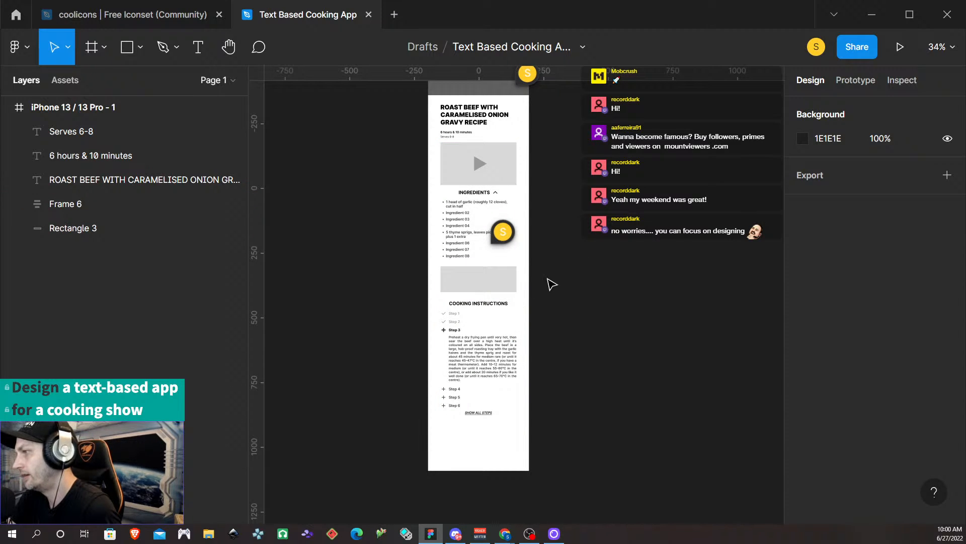
{"action": "scroll", "coordinate": [539, 427], "scroll_direction": "right", "scroll_amount": 3}
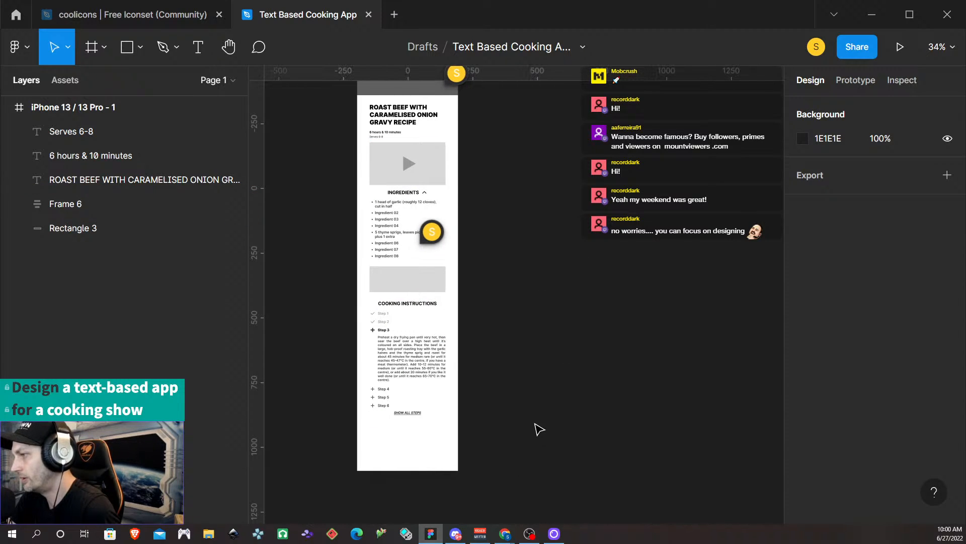
{"action": "scroll", "coordinate": [512, 410], "scroll_direction": "left", "scroll_amount": 1}
{"action": "scroll", "coordinate": [514, 406], "scroll_direction": "down", "scroll_amount": 2}
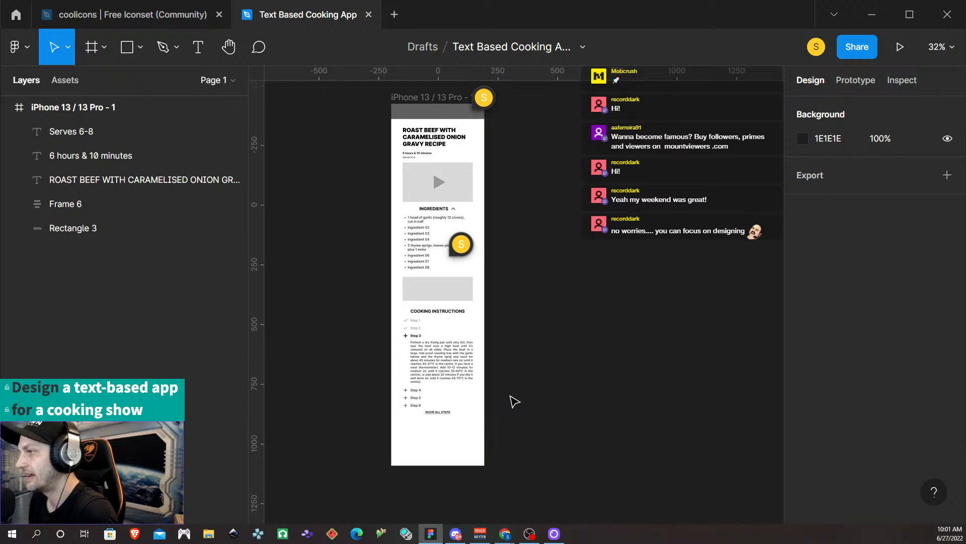
- Create a text style named "Primary Headline" from the roast beef recipe title and clear the selection
{"action": "left_click", "coordinate": [442, 144]}
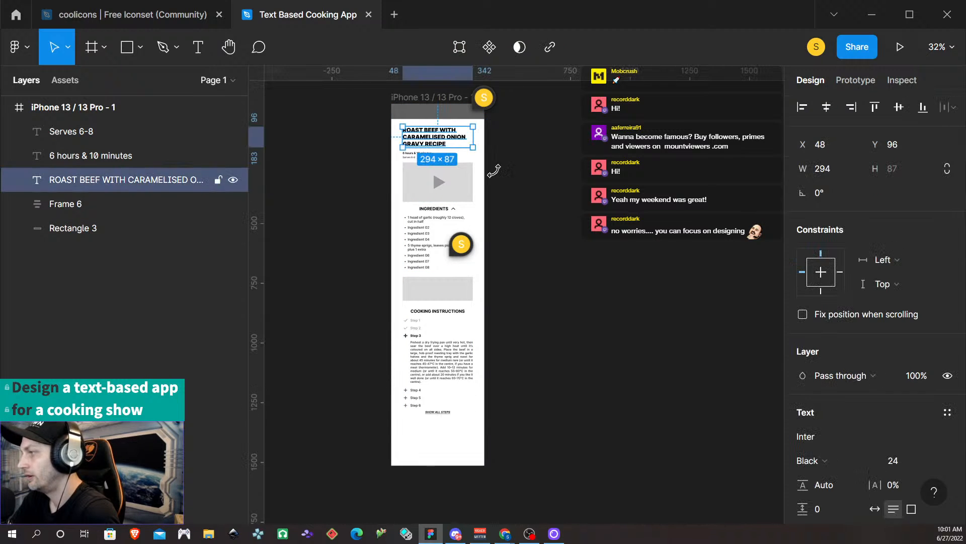
{"action": "scroll", "coordinate": [887, 373], "scroll_direction": "down", "scroll_amount": 3}
{"action": "left_click", "coordinate": [948, 338]}
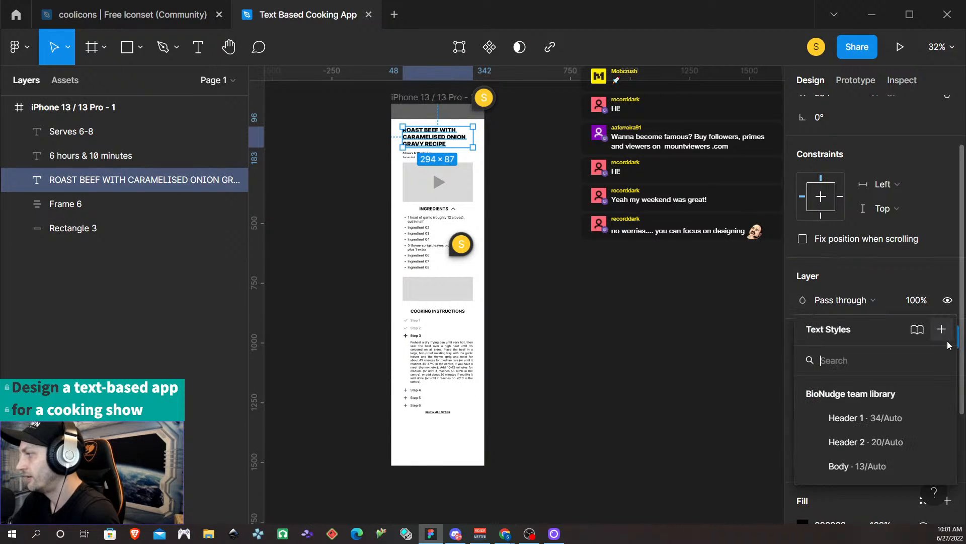
{"action": "left_click", "coordinate": [939, 329]}
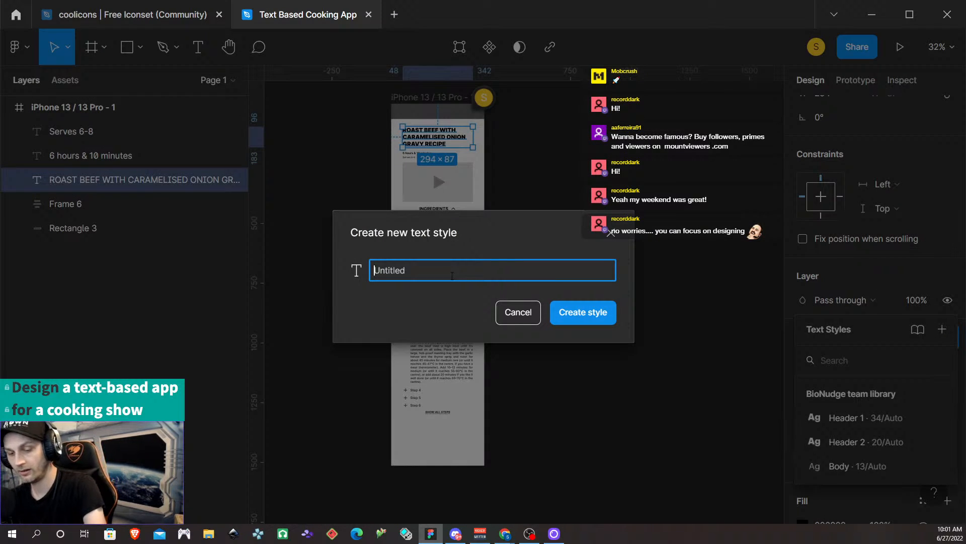
{"action": "type", "text": "Prima"}
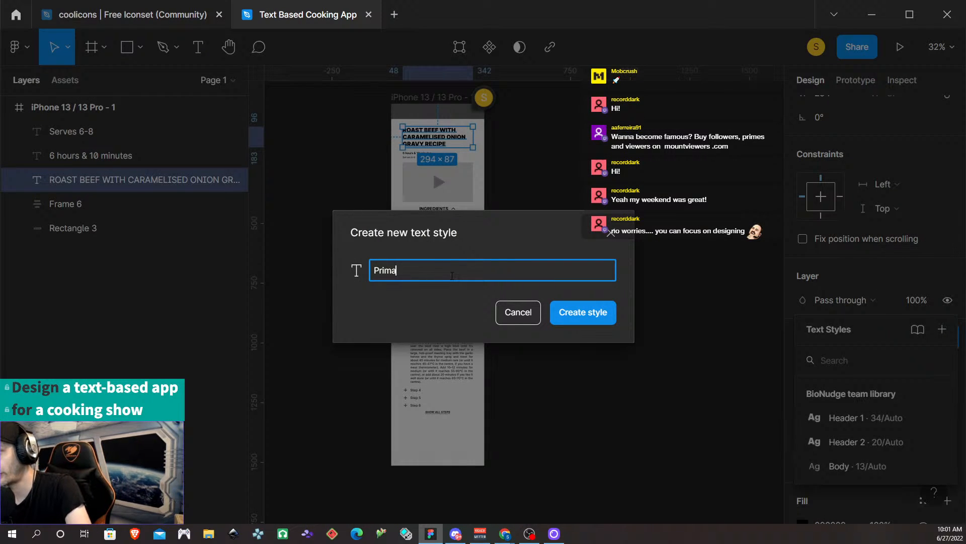
{"action": "type", "text": "ry Headline"}
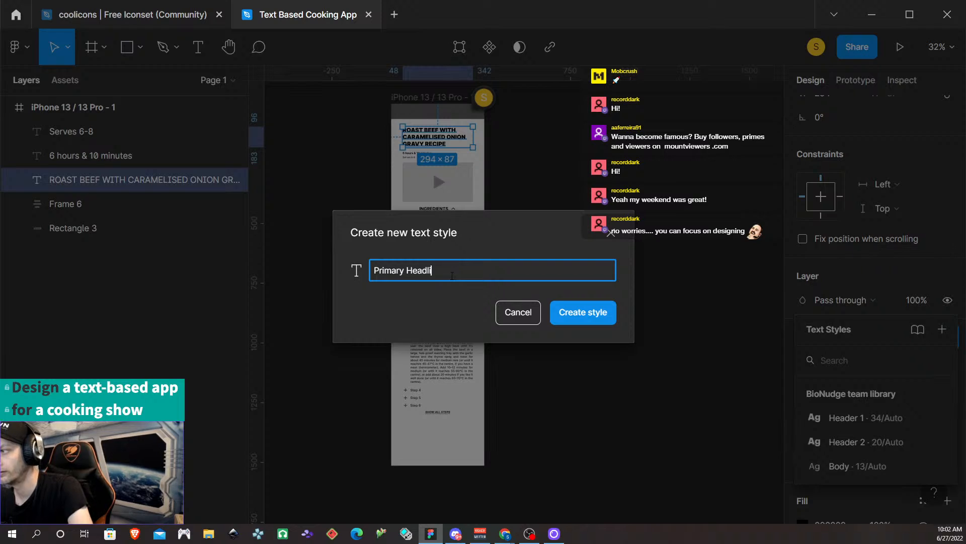
{"action": "left_click", "coordinate": [564, 320]}
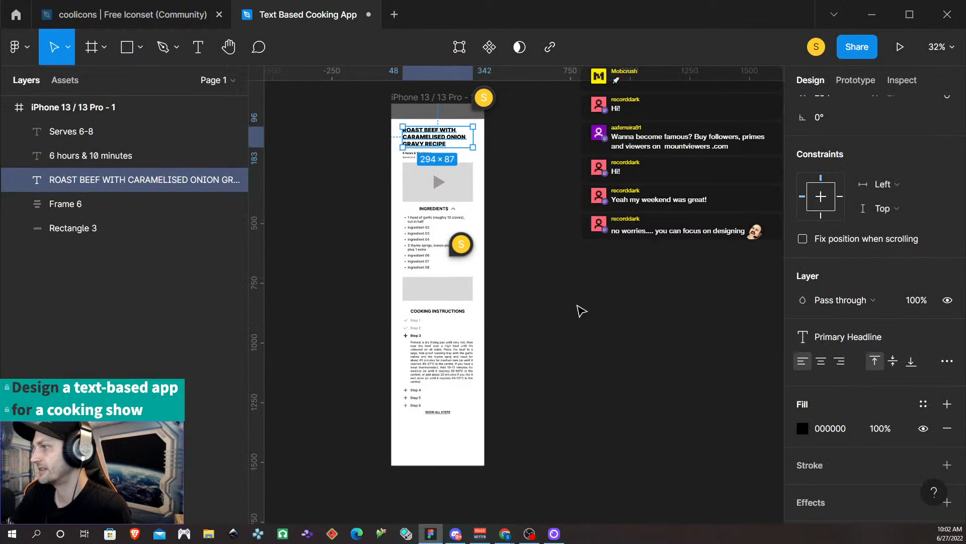
{"action": "left_click", "coordinate": [611, 293]}
- Start a text layer on the empty canvas beside the phone frame, detach its Primary Headline style, and set it to Medium weight, size 14
{"action": "left_click", "coordinate": [189, 47]}
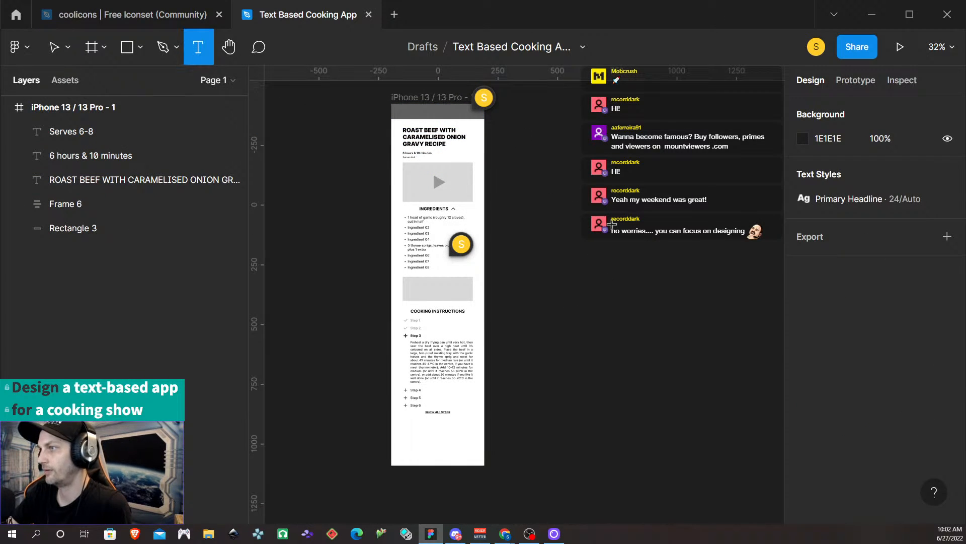
{"action": "left_click", "coordinate": [612, 225]}
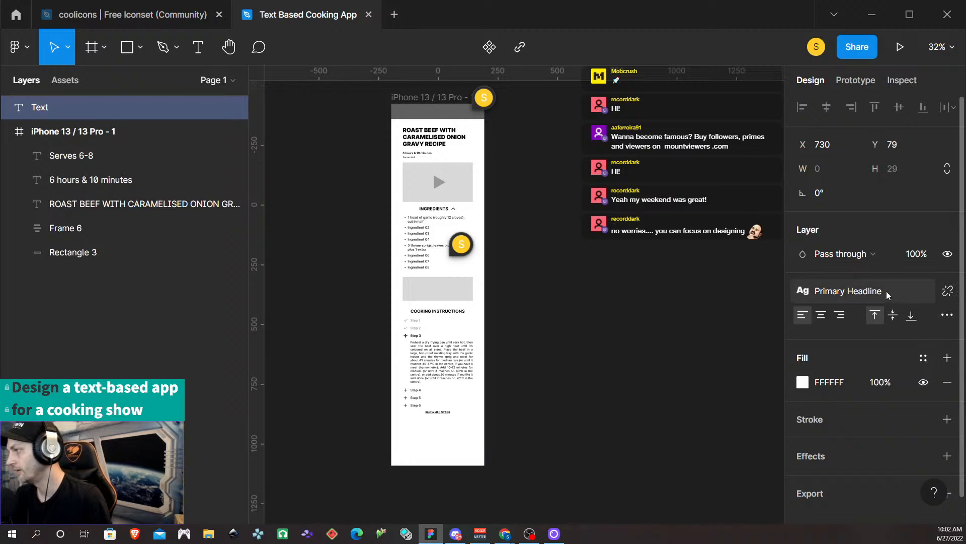
{"action": "left_click", "coordinate": [950, 292]}
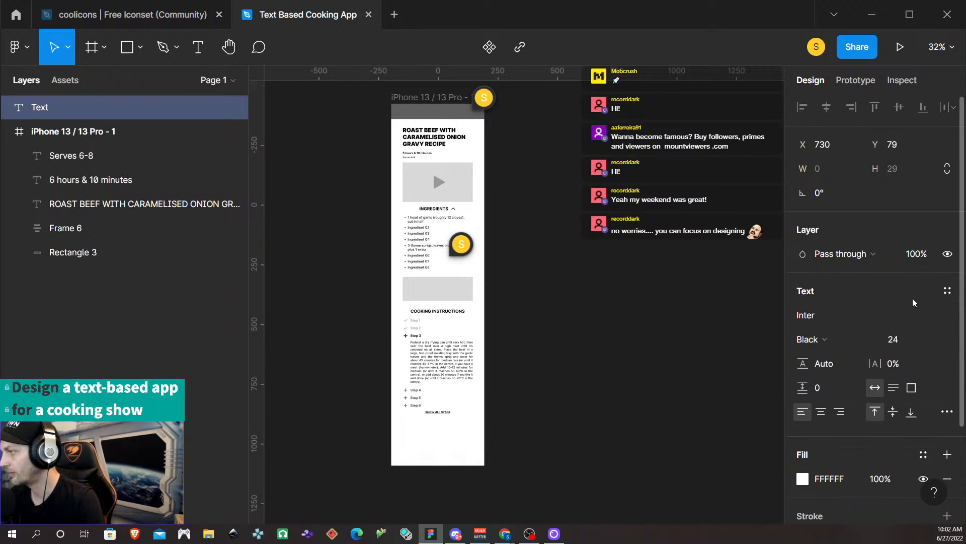
{"action": "left_click", "coordinate": [849, 346]}
{"action": "left_click", "coordinate": [861, 223]}
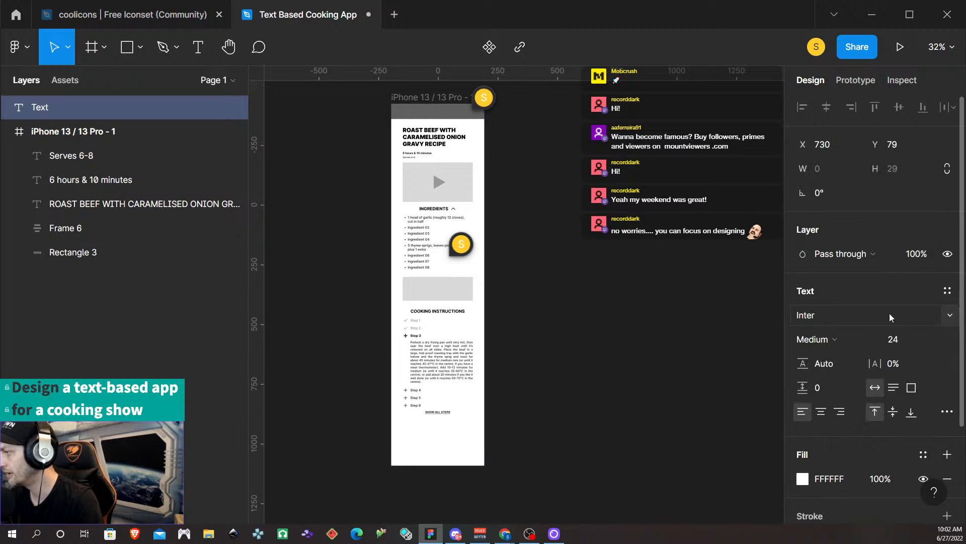
{"action": "left_click", "coordinate": [899, 343]}
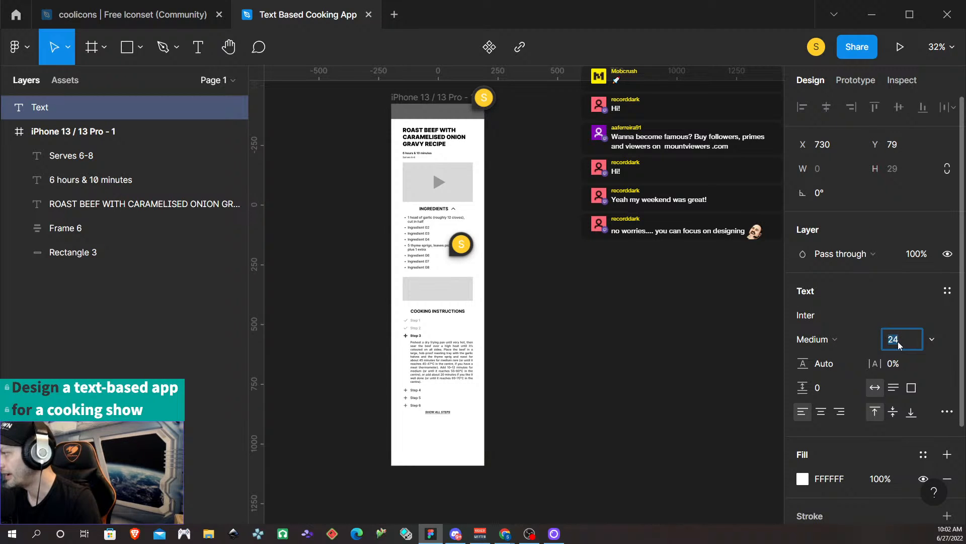
{"action": "type", "text": "14"}
{"action": "key", "text": "Return"}
- Enter the sample text "dfsfg\ wtf hello" in the text layer beside the phone frame
{"action": "type", "text": "dfsfg\\ wtf hello"}
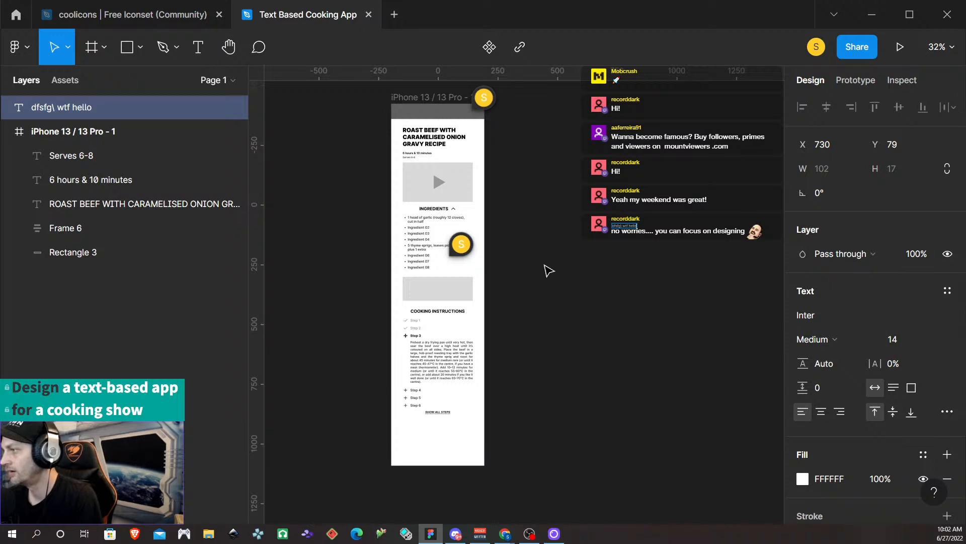
{"action": "scroll", "coordinate": [726, 214], "scroll_direction": "up", "scroll_amount": 3}
{"action": "scroll", "coordinate": [404, 281], "scroll_direction": "up", "scroll_amount": 3}
{"action": "scroll", "coordinate": [688, 243], "scroll_direction": "up", "scroll_amount": 2}
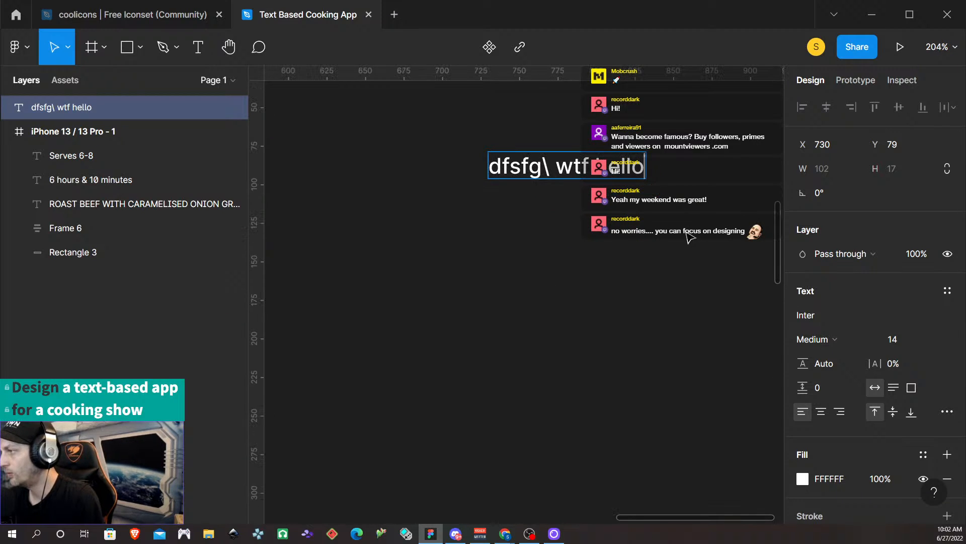
{"action": "scroll", "coordinate": [658, 253], "scroll_direction": "up", "scroll_amount": 2}
{"action": "scroll", "coordinate": [665, 261], "scroll_direction": "right", "scroll_amount": 1}
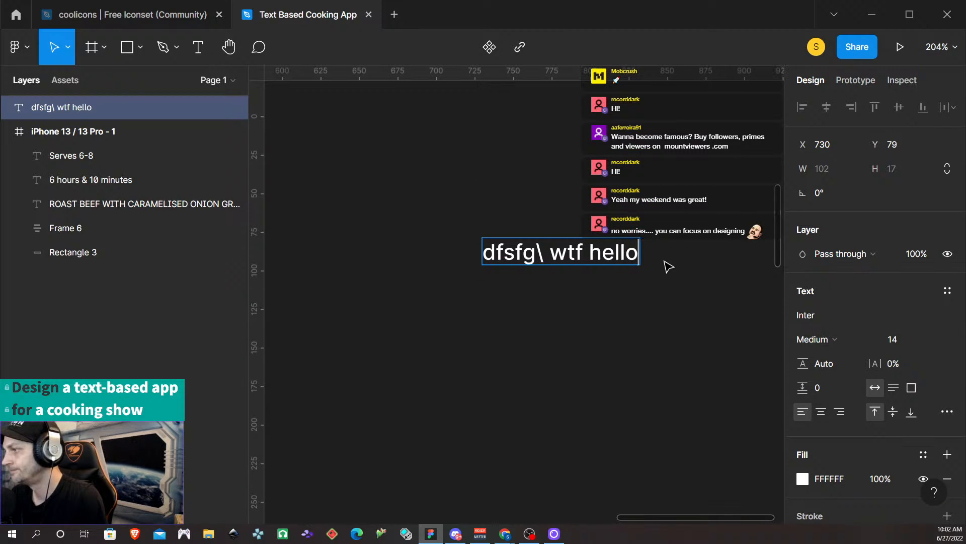
{"action": "scroll", "coordinate": [668, 267], "scroll_direction": "right", "scroll_amount": 4}
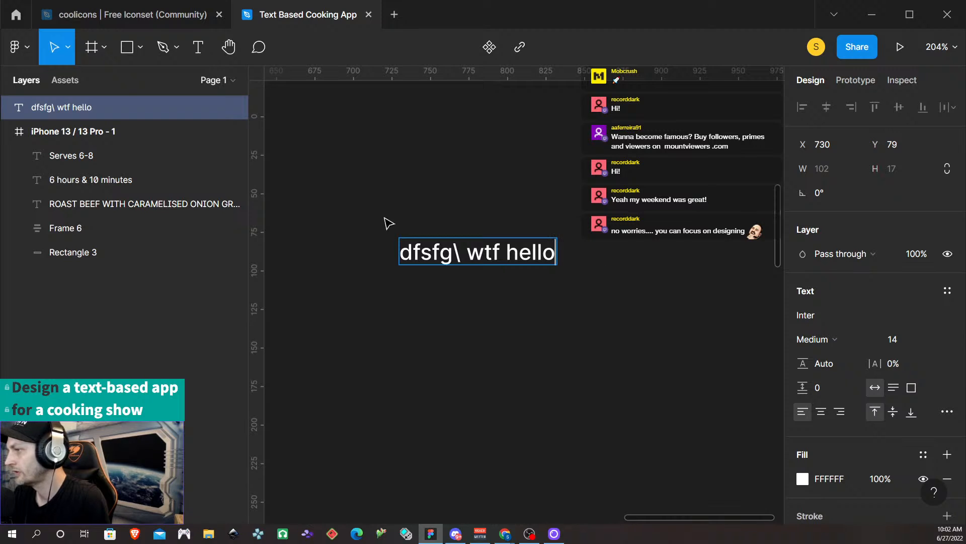
- Apply the Primary Headline text style to the whole sample text "dfsfg\ wtf hello"
{"action": "key", "text": "ctrl+a"}
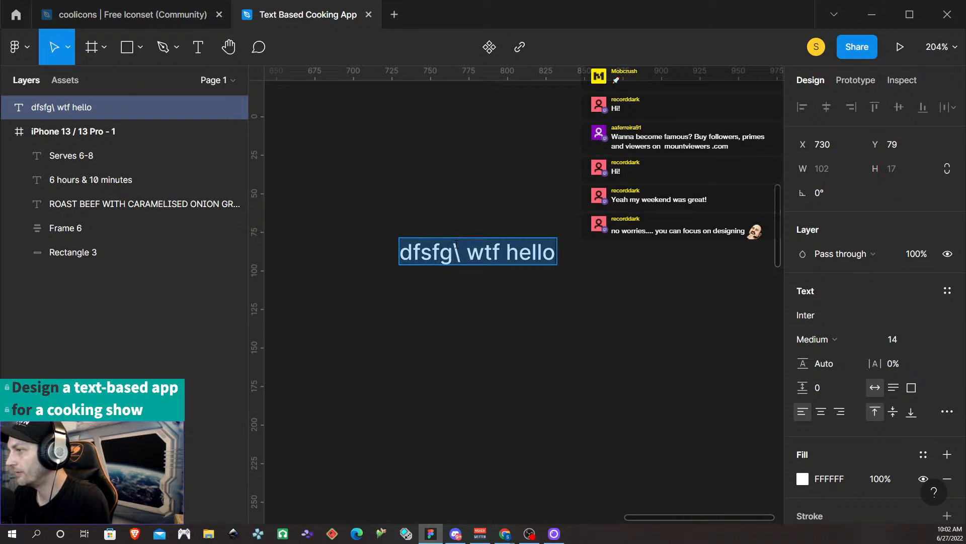
{"action": "left_click", "coordinate": [948, 290]}
{"action": "left_click", "coordinate": [894, 355]}
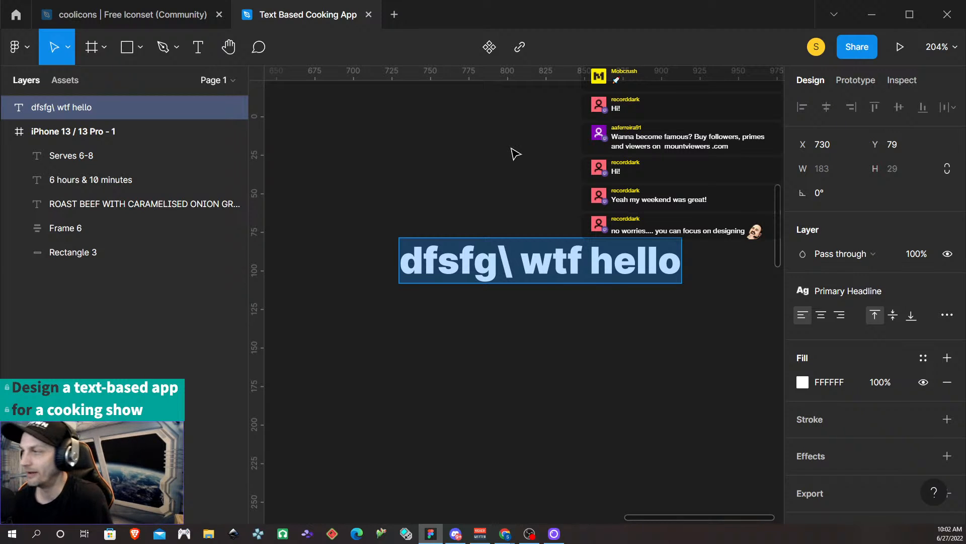
- Finish editing the sample text beside the phone frame and delete its layer from the canvas
{"action": "scroll", "coordinate": [556, 261], "scroll_direction": "down", "scroll_amount": 5}
{"action": "scroll", "coordinate": [585, 399], "scroll_direction": "left", "scroll_amount": 7}
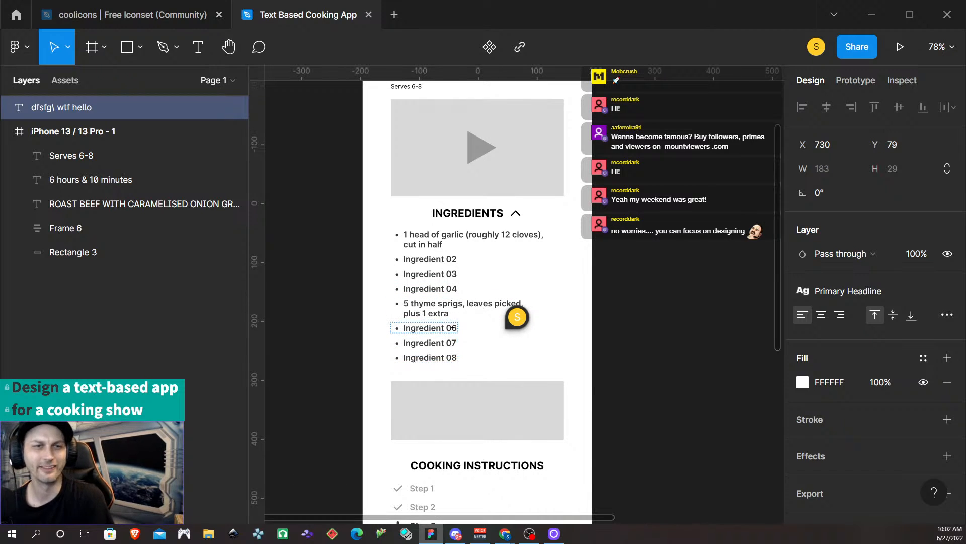
{"action": "scroll", "coordinate": [510, 235], "scroll_direction": "up", "scroll_amount": 2}
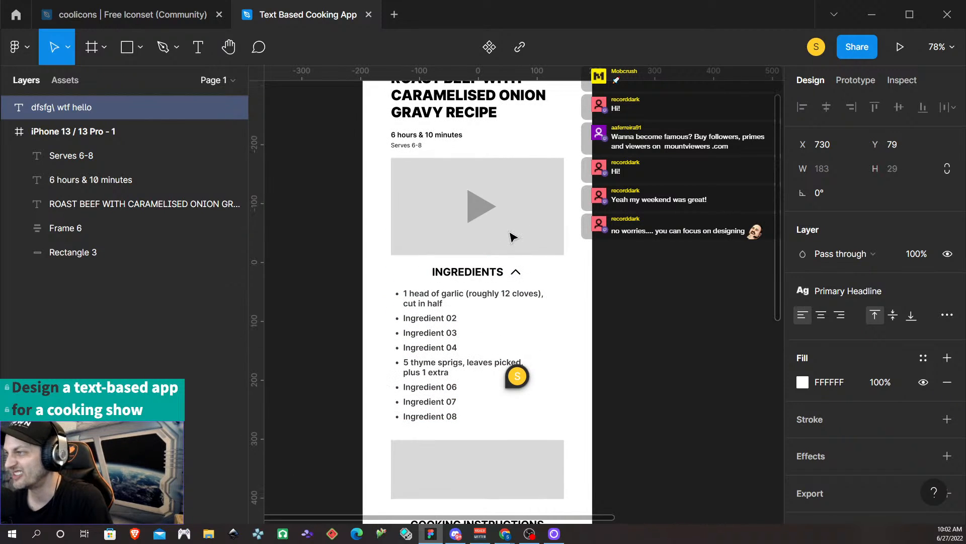
{"action": "scroll", "coordinate": [511, 236], "scroll_direction": "up", "scroll_amount": 3}
{"action": "scroll", "coordinate": [606, 300], "scroll_direction": "right", "scroll_amount": 4}
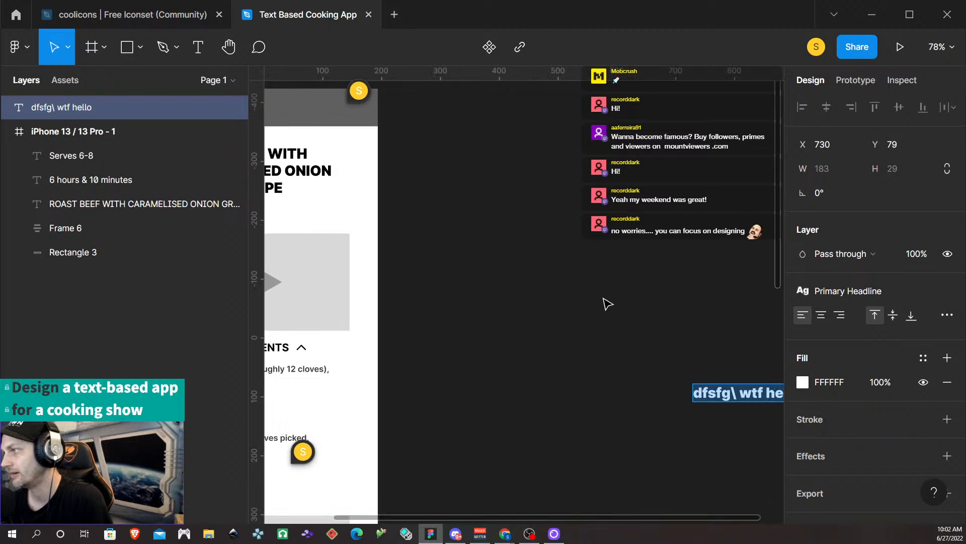
{"action": "scroll", "coordinate": [606, 303], "scroll_direction": "down", "scroll_amount": 4}
{"action": "key", "text": "Escape"}
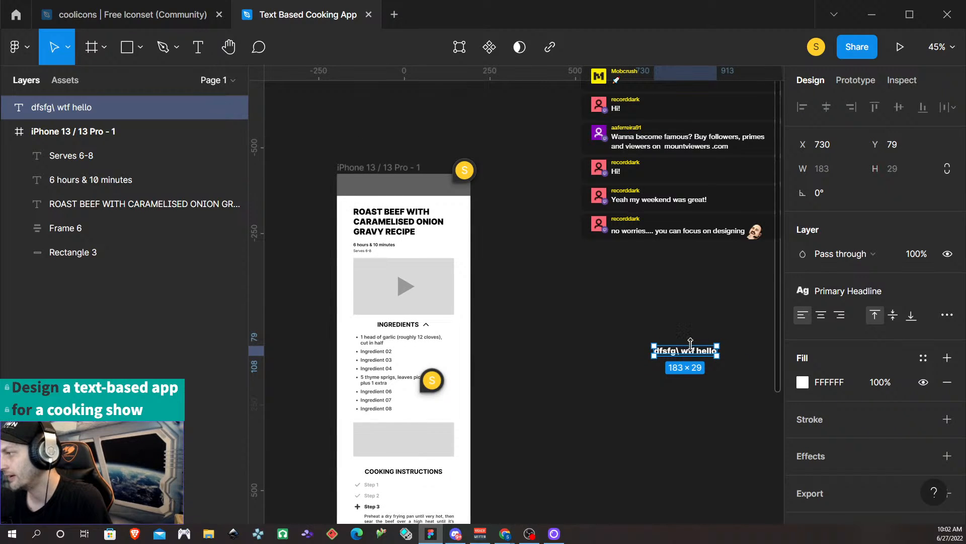
{"action": "left_click", "coordinate": [693, 401]}
{"action": "left_click", "coordinate": [683, 355]}
{"action": "key", "text": "Delete"}
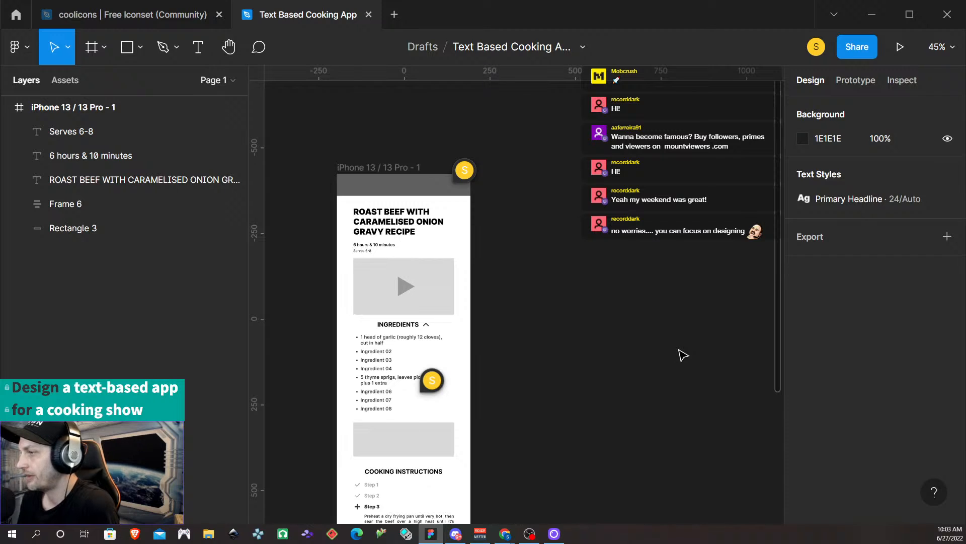
{"action": "scroll", "coordinate": [531, 257], "scroll_direction": "down", "scroll_amount": 5}
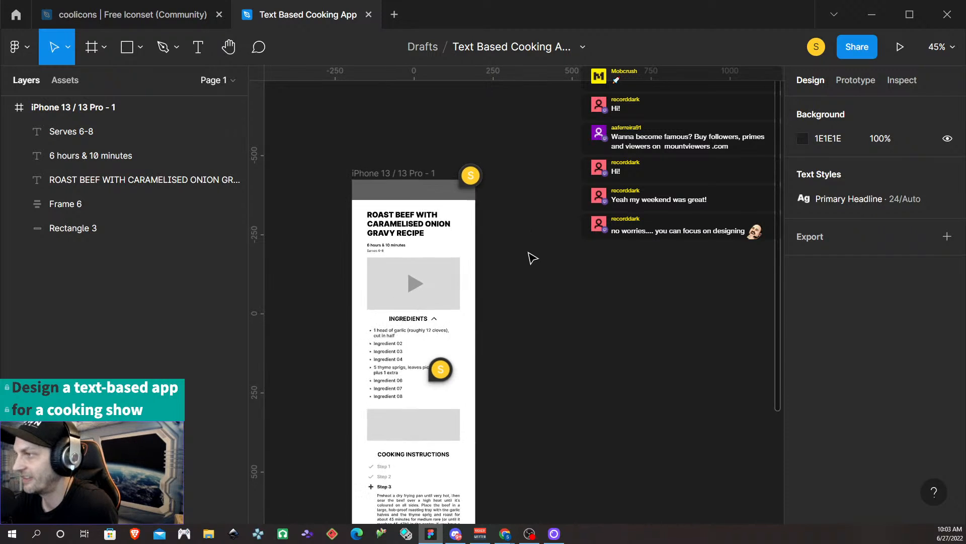
{"action": "scroll", "coordinate": [521, 283], "scroll_direction": "down", "scroll_amount": 3}
{"action": "scroll", "coordinate": [517, 280], "scroll_direction": "up", "scroll_amount": 5}
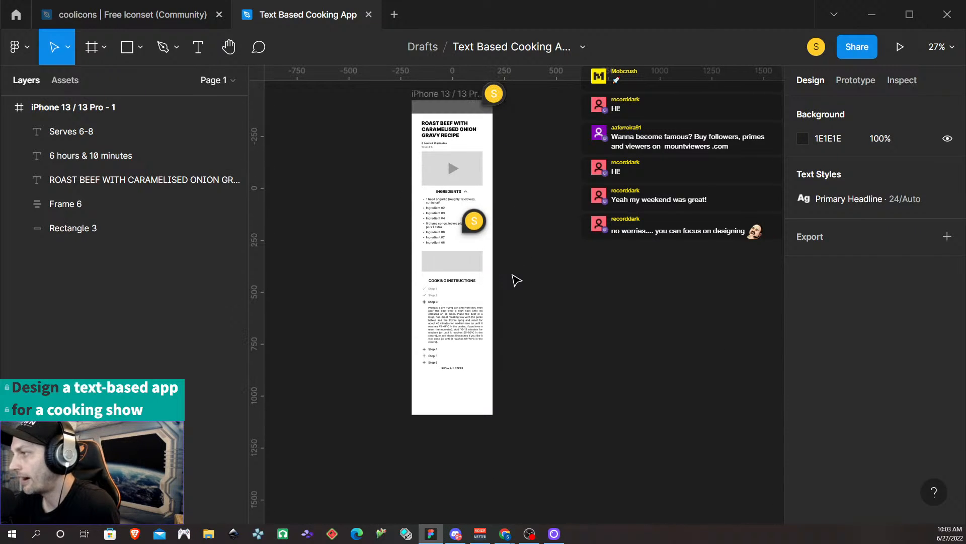
{"action": "scroll", "coordinate": [517, 280], "scroll_direction": "up", "scroll_amount": 3}
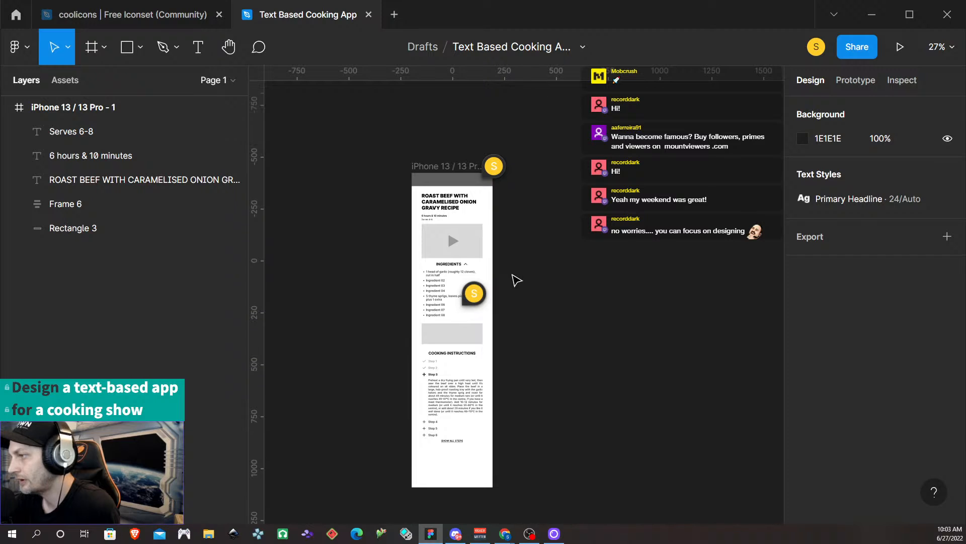
{"action": "scroll", "coordinate": [517, 281], "scroll_direction": "left", "scroll_amount": 1}
{"action": "scroll", "coordinate": [517, 281], "scroll_direction": "left", "scroll_amount": 6}
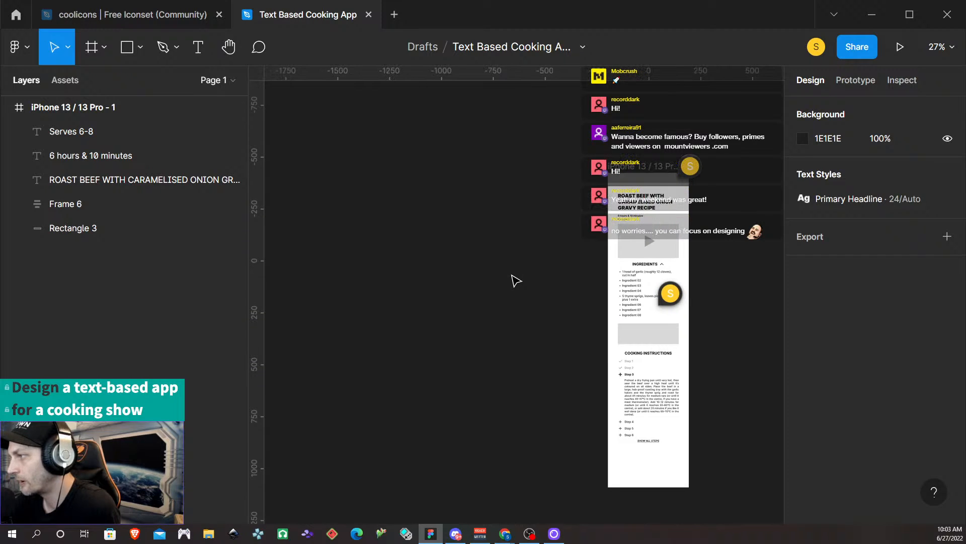
{"action": "scroll", "coordinate": [513, 280], "scroll_direction": "right", "scroll_amount": 10}
{"action": "scroll", "coordinate": [511, 279], "scroll_direction": "left", "scroll_amount": 6}
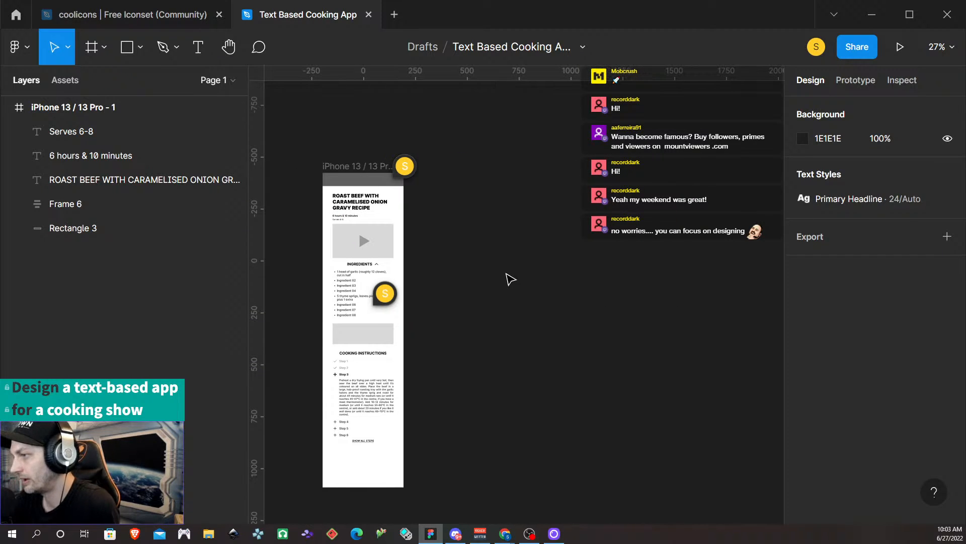
- Review the recipe screen from the title through the ingredients and cooking instructions to the empty area below SHOW ALL STEPS
{"action": "mouse_move", "coordinate": [527, 294]}
{"action": "scroll", "coordinate": [528, 294], "scroll_direction": "up", "scroll_amount": 4}
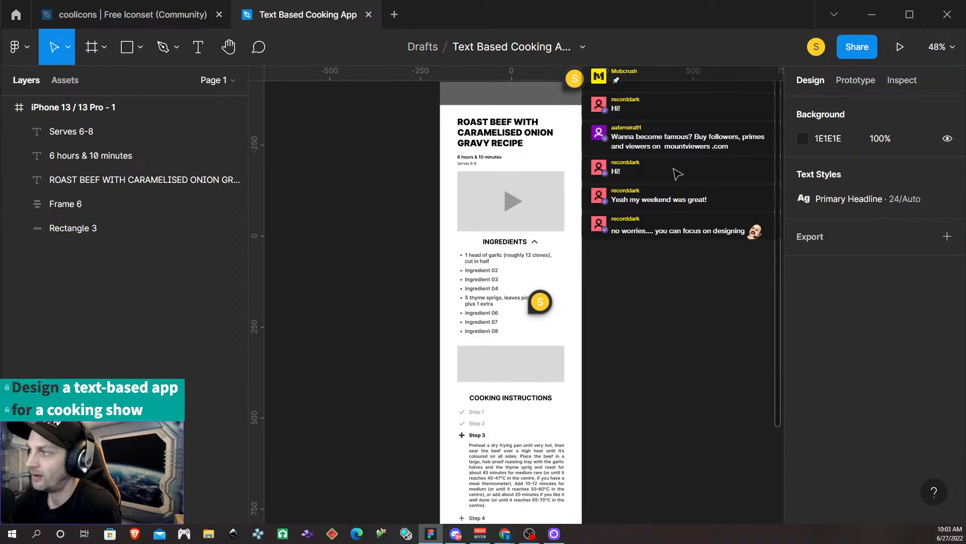
{"action": "scroll", "coordinate": [638, 226], "scroll_direction": "down", "scroll_amount": 1}
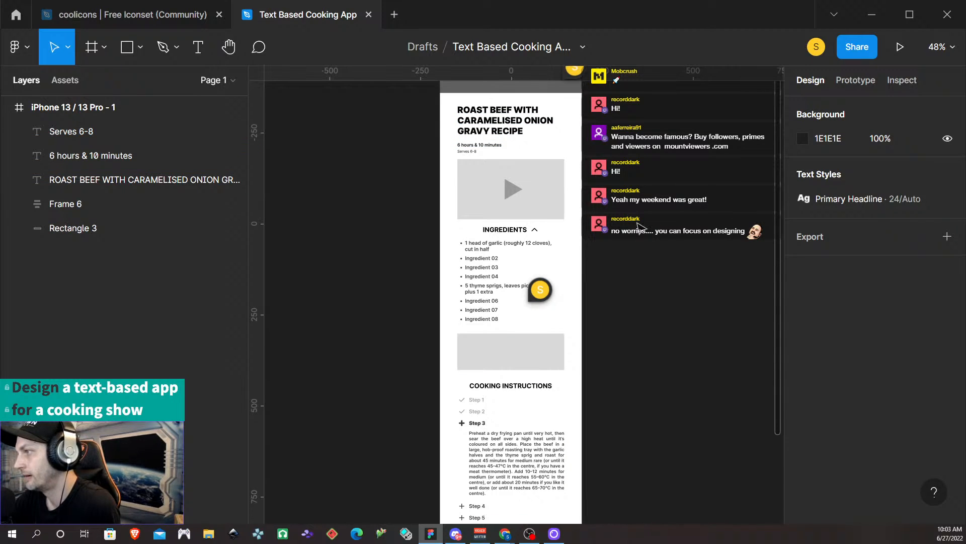
{"action": "scroll", "coordinate": [638, 226], "scroll_direction": "down", "scroll_amount": 2}
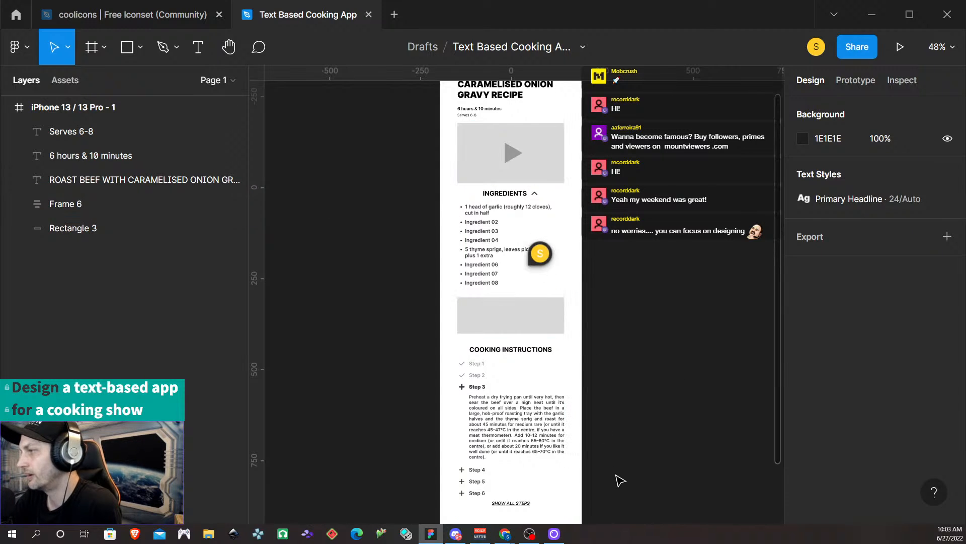
{"action": "scroll", "coordinate": [571, 433], "scroll_direction": "down", "scroll_amount": 3}
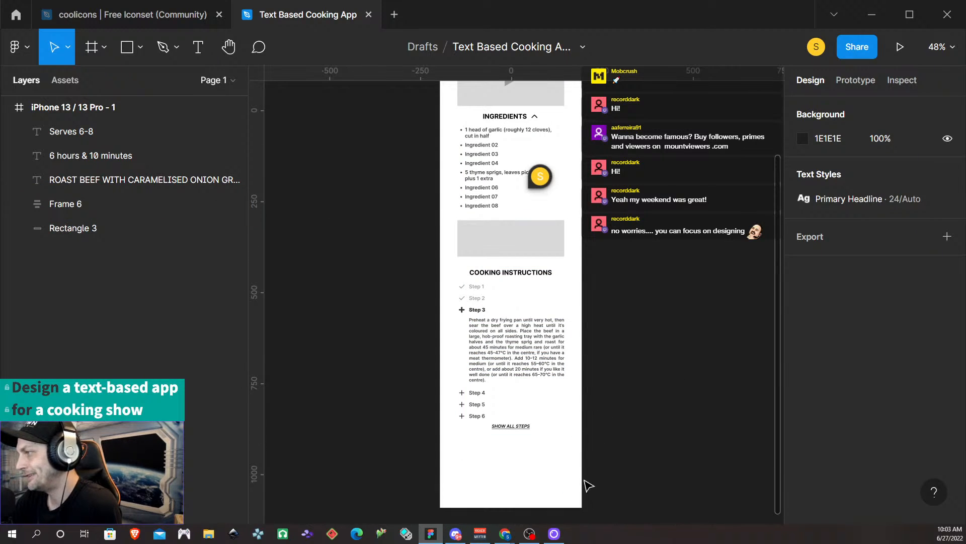
{"action": "scroll", "coordinate": [570, 462], "scroll_direction": "down", "scroll_amount": 2}
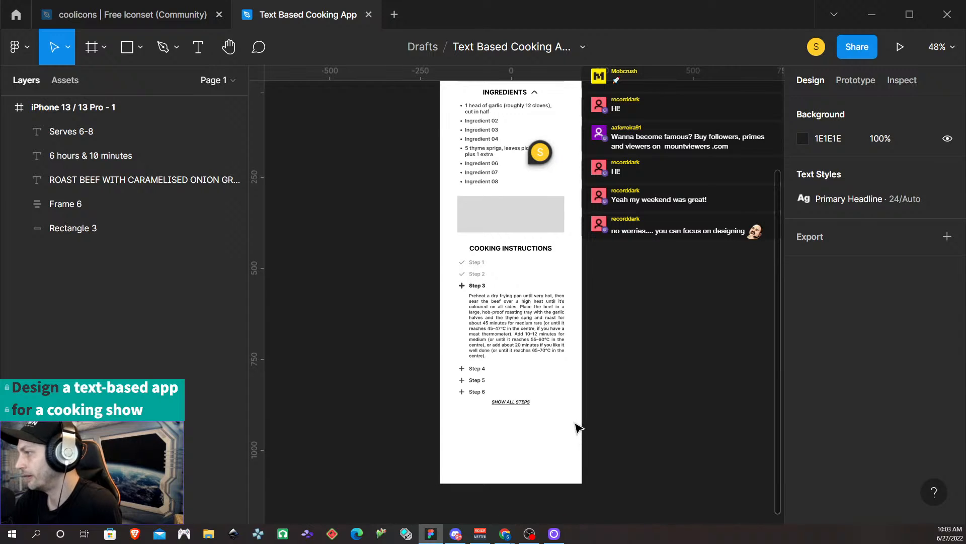
{"action": "scroll", "coordinate": [578, 428], "scroll_direction": "down", "scroll_amount": 2}
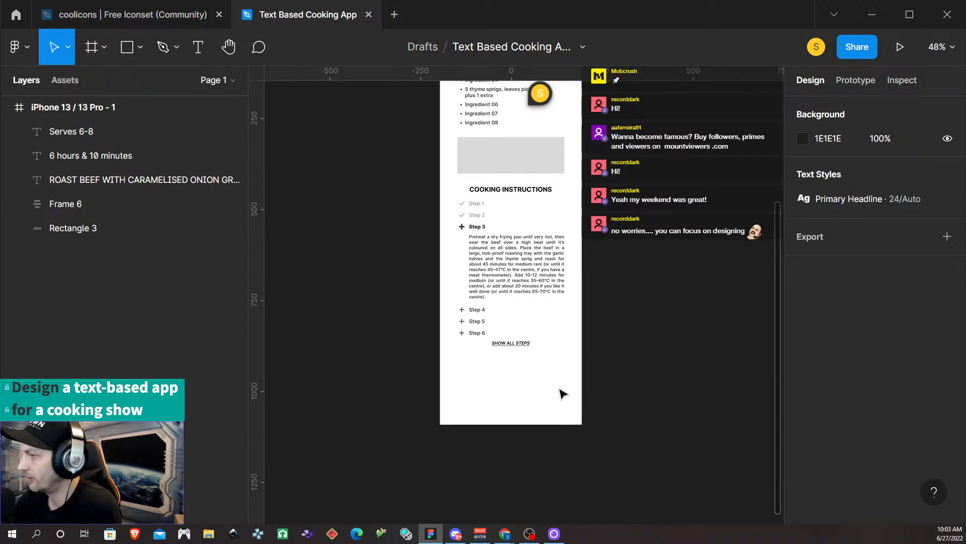
{"action": "scroll", "coordinate": [511, 388], "scroll_direction": "up", "scroll_amount": 5}
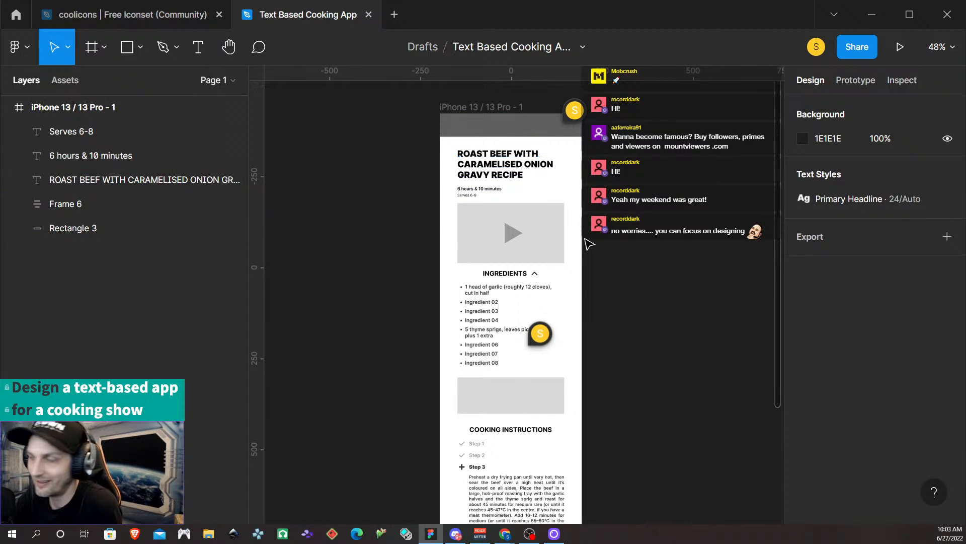
{"action": "scroll", "coordinate": [554, 252], "scroll_direction": "down", "scroll_amount": 5}
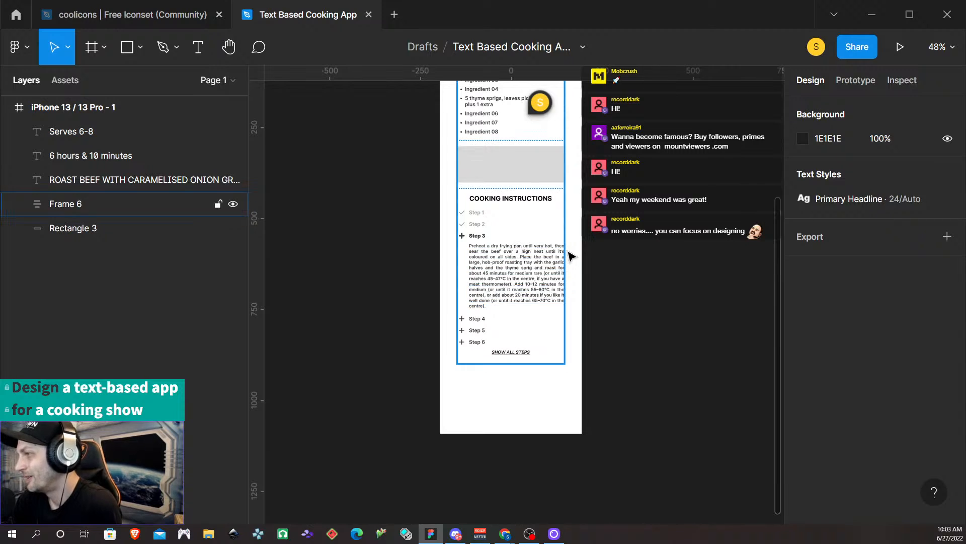
{"action": "scroll", "coordinate": [571, 257], "scroll_direction": "down", "scroll_amount": 4}
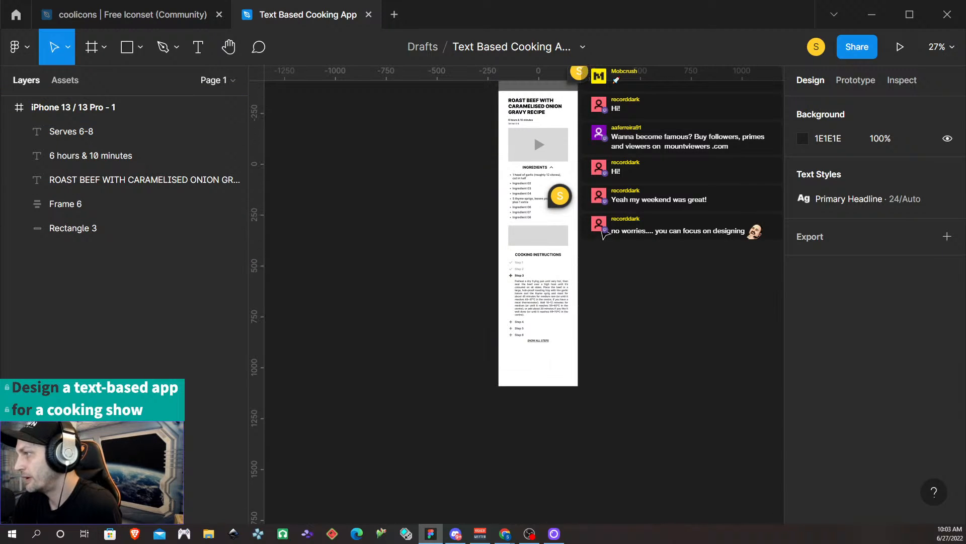
{"action": "scroll", "coordinate": [604, 233], "scroll_direction": "up", "scroll_amount": 3}
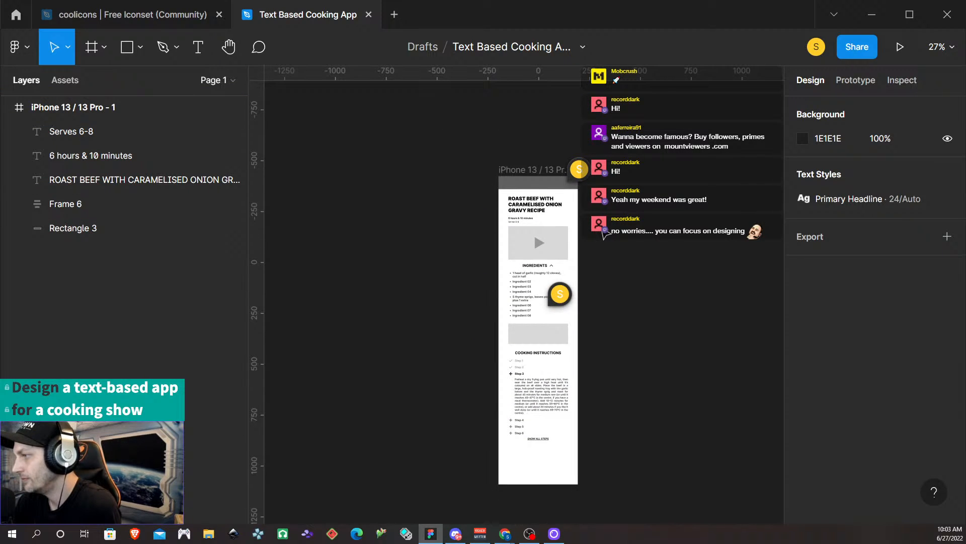
{"action": "scroll", "coordinate": [603, 233], "scroll_direction": "down", "scroll_amount": 1}
{"action": "scroll", "coordinate": [605, 234], "scroll_direction": "right", "scroll_amount": 1}
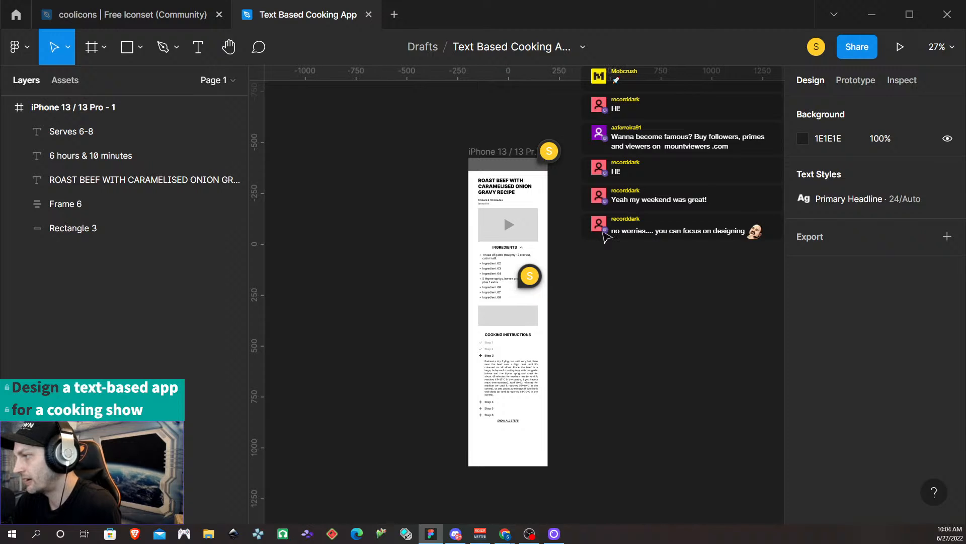
{"action": "scroll", "coordinate": [604, 234], "scroll_direction": "right", "scroll_amount": 5}
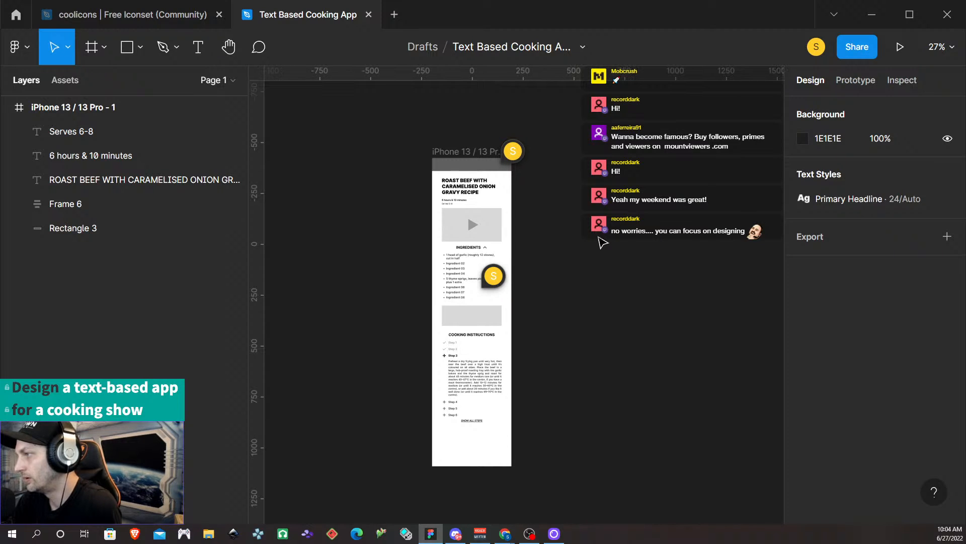